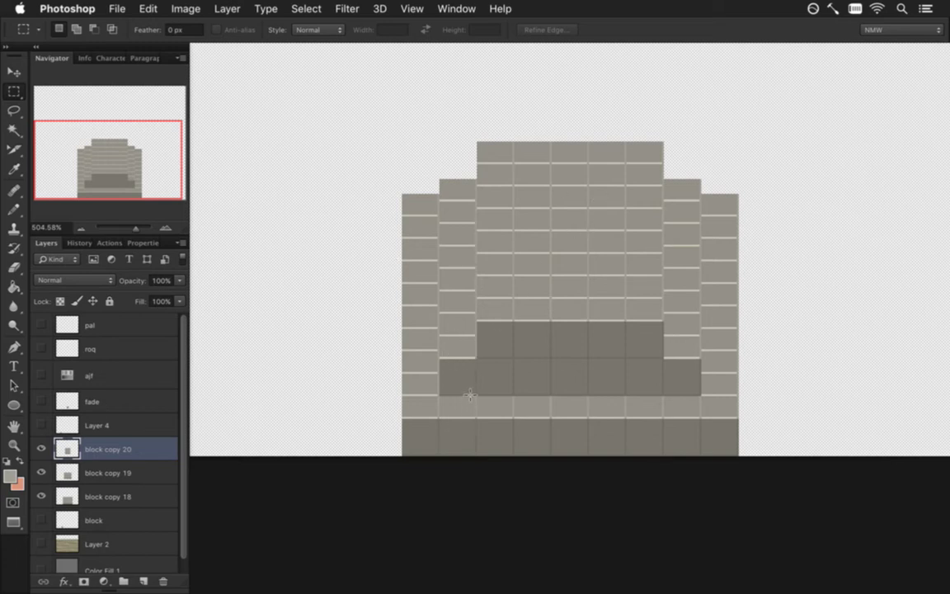
# Delete the top two brick rows from the block copy 20 layer and clear the selection
pyautogui.moveTo(452, 105); pyautogui.dragTo(680, 185)
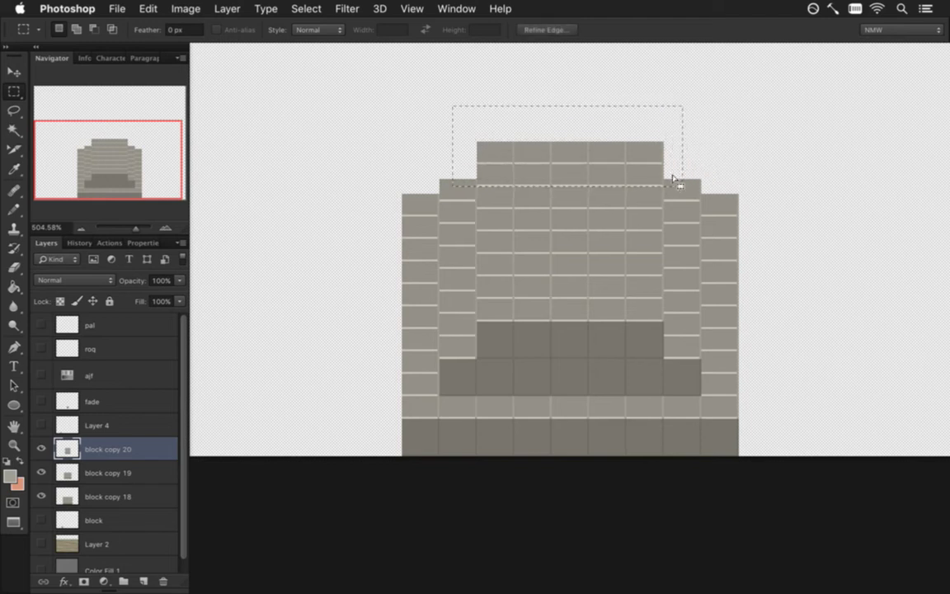
pyautogui.press('Delete')
pyautogui.hotkey('ctrl', 'd')
# Nudge the block copy 20 layer up by one brick row so a light row shows beneath its dark front
pyautogui.press('v')
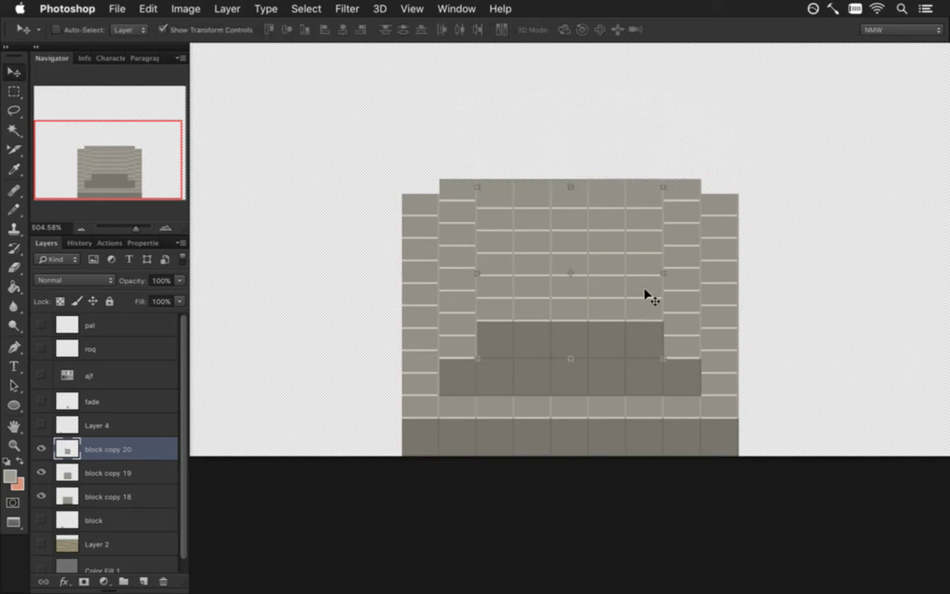
pyautogui.press('Up')
pyautogui.press('Up')
pyautogui.press('Up')
pyautogui.press('Up')
pyautogui.press('Up')
pyautogui.press('Up')
pyautogui.press('Up')
pyautogui.press('Up')
pyautogui.press('Up')
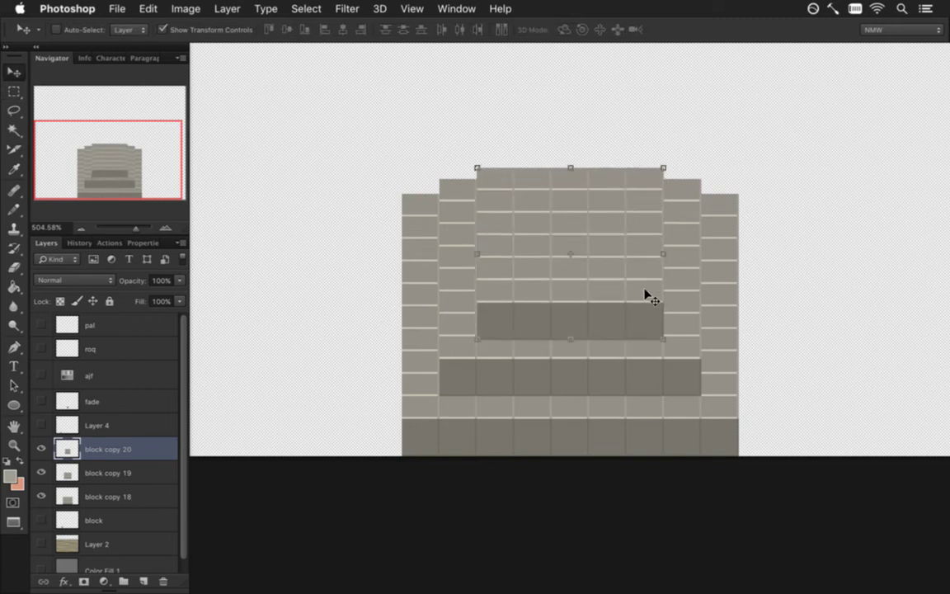
pyautogui.press('Up')
pyautogui.press('m')
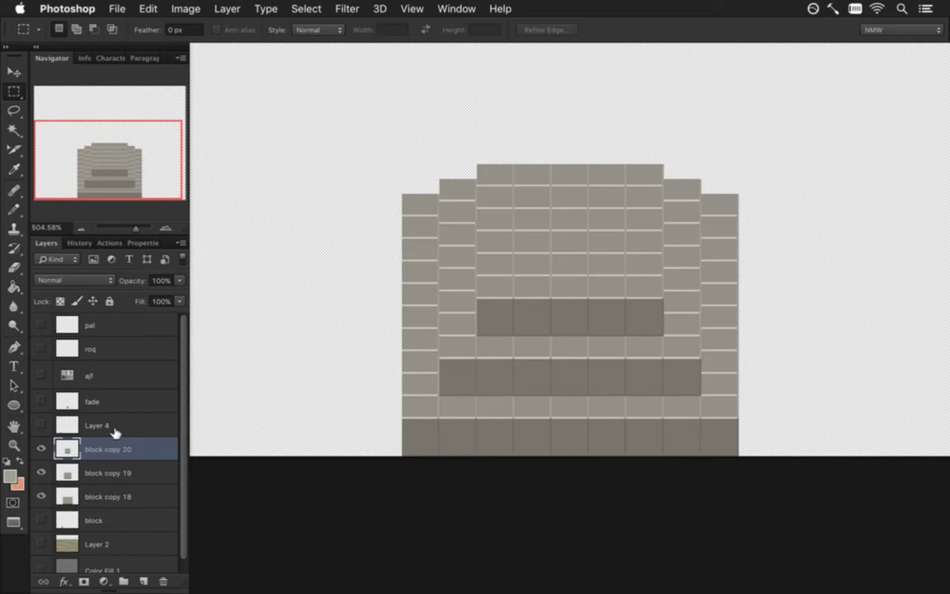
# Duplicate the block copy 20 layer and nudge the copy up until its dark front sits directly above the original's
pyautogui.press('super+j')
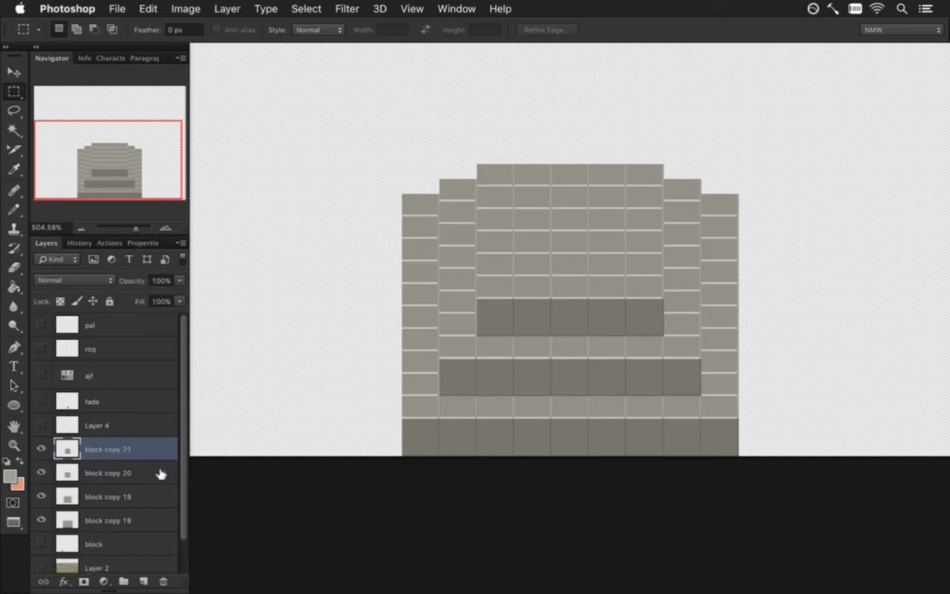
pyautogui.press('v')
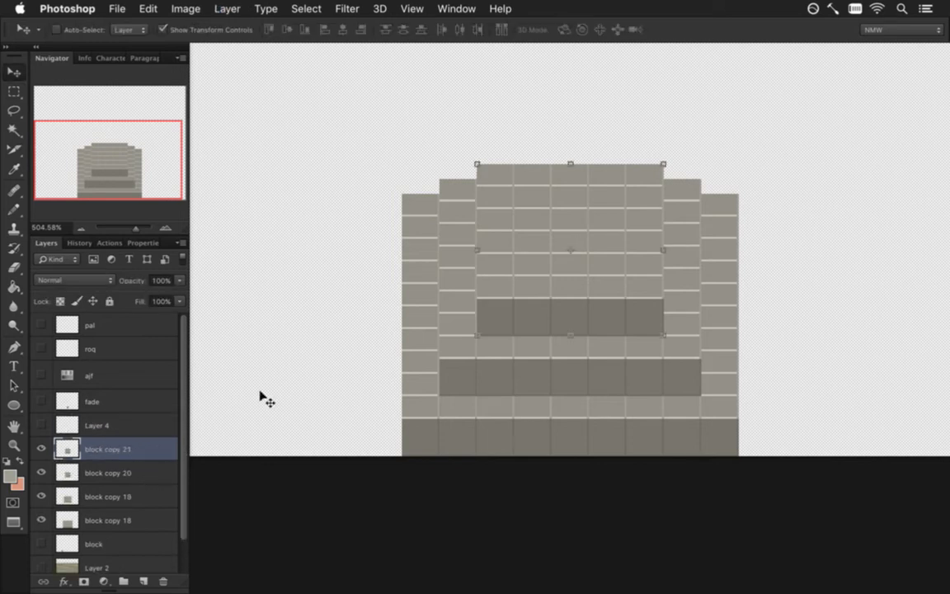
pyautogui.press('Up')
pyautogui.press('Up')
pyautogui.press('Up')
pyautogui.press('Up')
pyautogui.press('Up')
pyautogui.press('Up')
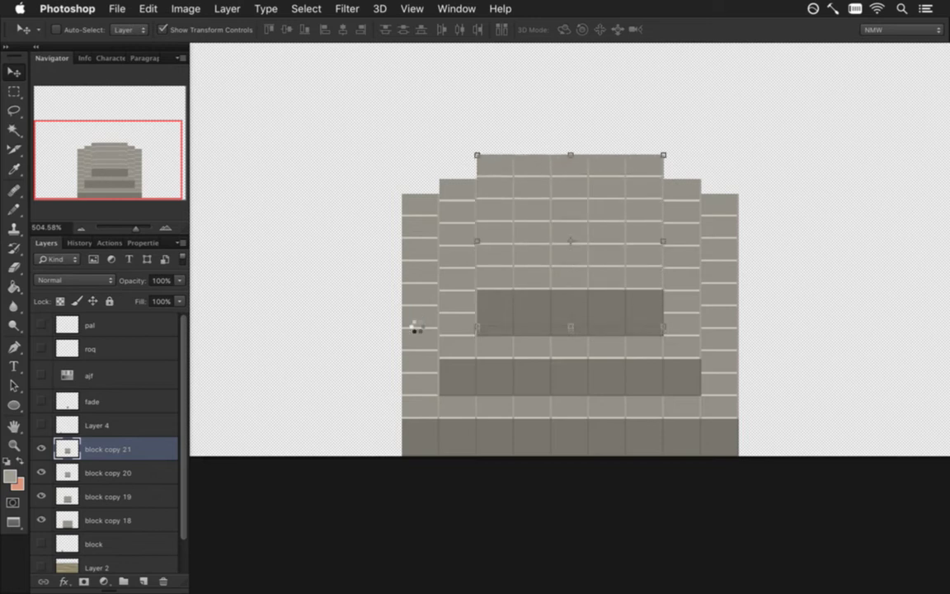
pyautogui.press('Up')
pyautogui.press('Up')
pyautogui.press('Up')
pyautogui.press('Up')
pyautogui.press('Up')
pyautogui.press('Up')
pyautogui.press('Up')
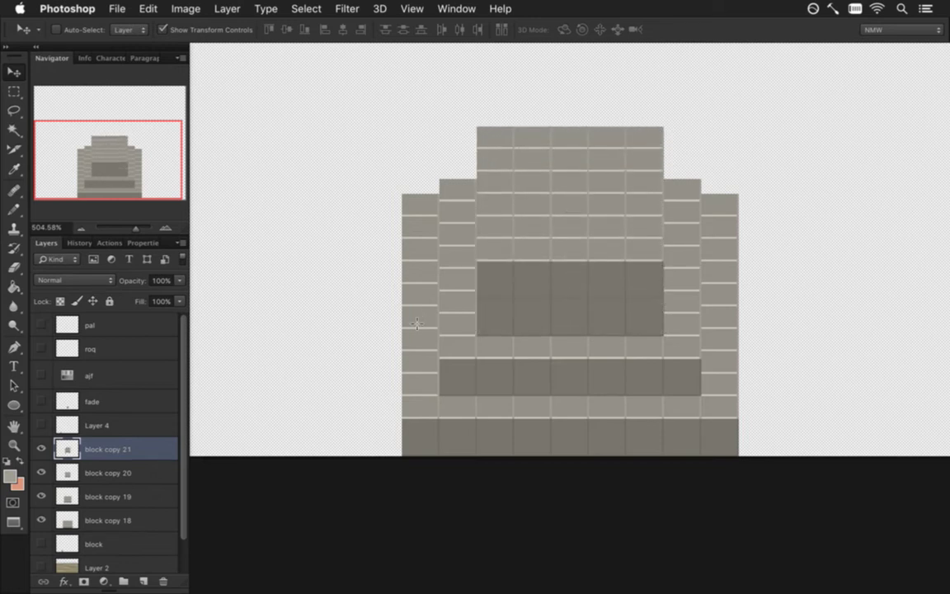
# Delete the outermost left and right block columns from the block copy 21 layer, leaving three columns
pyautogui.press('m')
pyautogui.moveTo(446, 84); pyautogui.dragTo(452, 99)
pyautogui.moveTo(484, 217); pyautogui.dragTo(513, 316)
pyautogui.press('Delete')
pyautogui.hotkey('ctrl', 'd')
pyautogui.moveTo(703, 91); pyautogui.dragTo(628, 333)
pyautogui.press('Delete')
pyautogui.hotkey('ctrl', 'd')
# Delete the top two brick rows from the block copy 21 layer and clear the selection
pyautogui.moveTo(494, 108); pyautogui.dragTo(635, 168)
pyautogui.press('Delete')
pyautogui.hotkey('ctrl', 'd')
pyautogui.moveTo(494, 118); pyautogui.dragTo(640, 171)
pyautogui.hotkey('ctrl', 'd')
# Nudge the block copy 21 layer up by one brick row above the five-block dark tier
pyautogui.press('v')
pyautogui.press('Up')
pyautogui.press('Up')
pyautogui.press('Up')
pyautogui.press('Up')
pyautogui.press('Up')
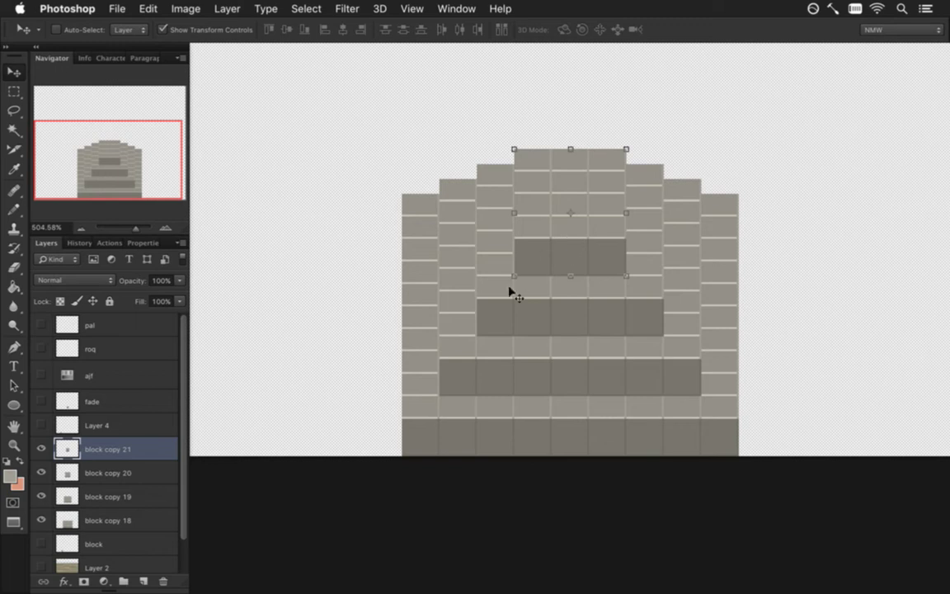
pyautogui.press('m')
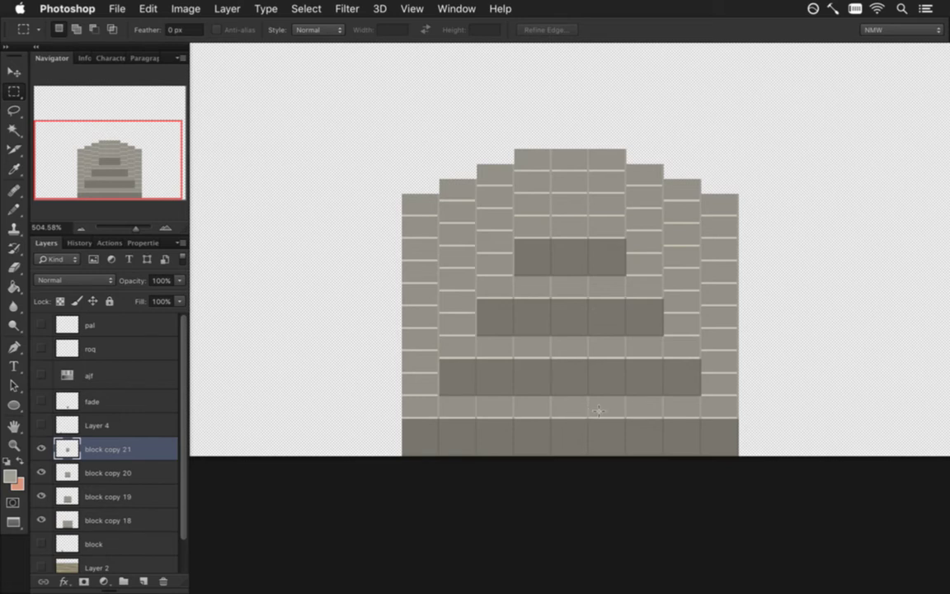
# Delete the top brick row from the block copy 18 layer and clear the selection
pyautogui.click(100, 524)
pyautogui.moveTo(342, 169); pyautogui.dragTo(766, 216)
pyautogui.press('Delete')
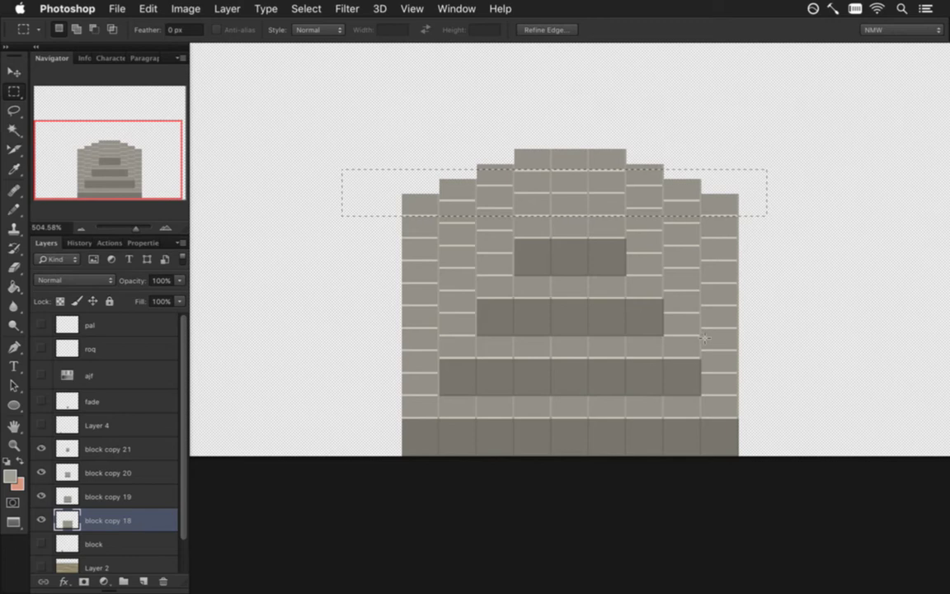
pyautogui.press('super+d')
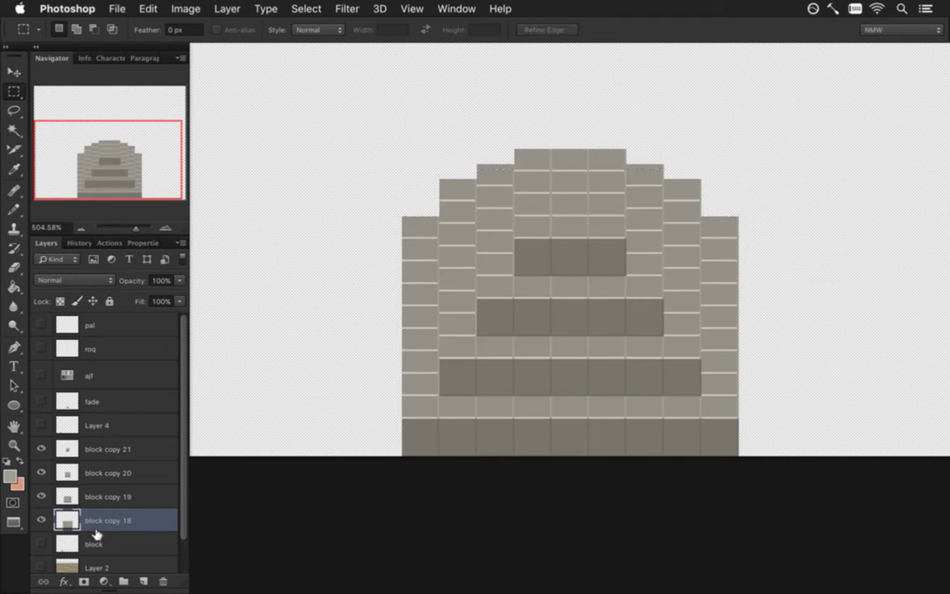
# Try to delete the top two brick rows from the block copy 19 layer
pyautogui.click(99, 497)
pyautogui.moveTo(414, 158); pyautogui.dragTo(731, 224)
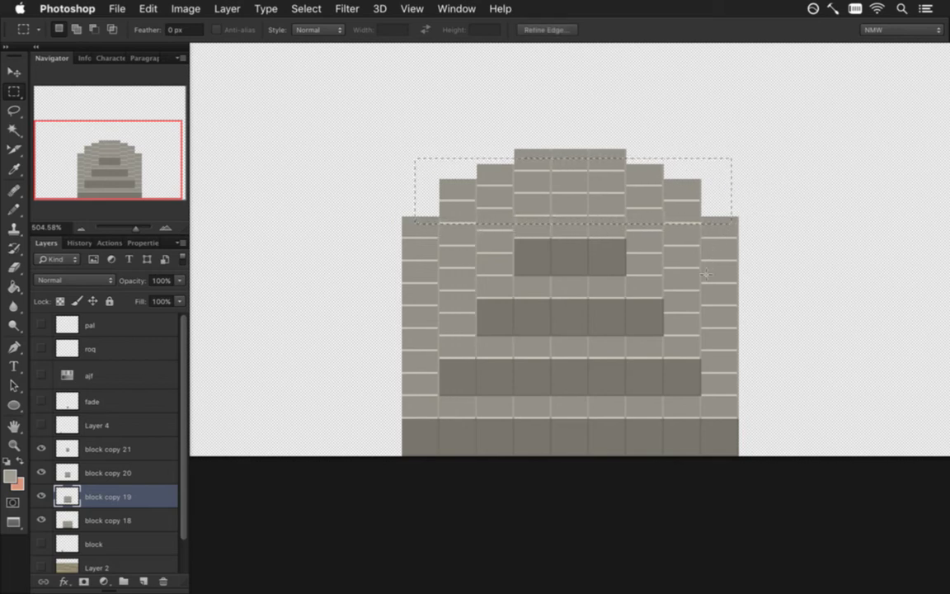
pyautogui.press('BackSpace')
pyautogui.press('super+d')
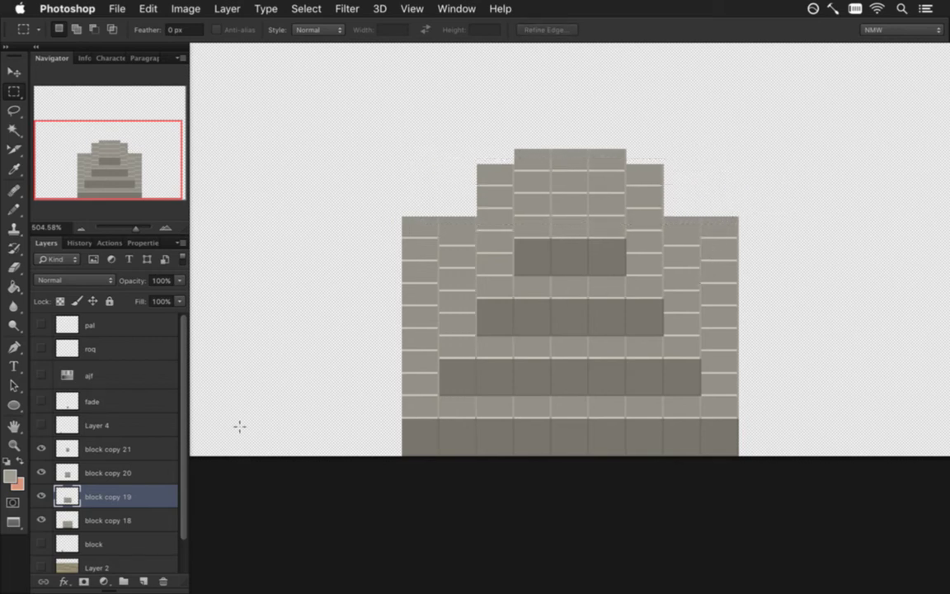
# Undo the brick row deletion on the block copy 19 layer and clear the selection
pyautogui.click(97, 475)
pyautogui.moveTo(438, 127); pyautogui.dragTo(724, 231)
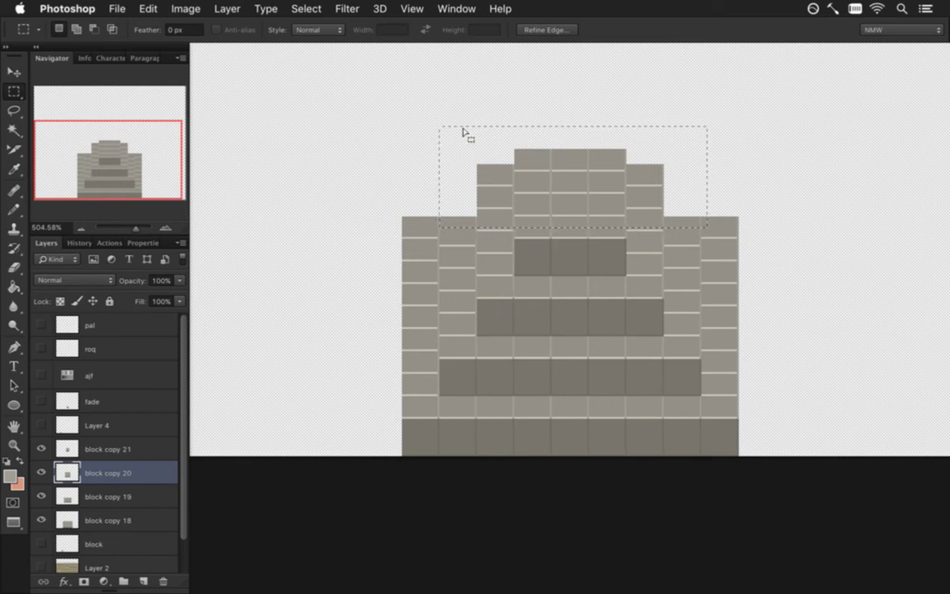
pyautogui.click(487, 93)
pyautogui.press('super+z')
pyautogui.press('super+alt+z')
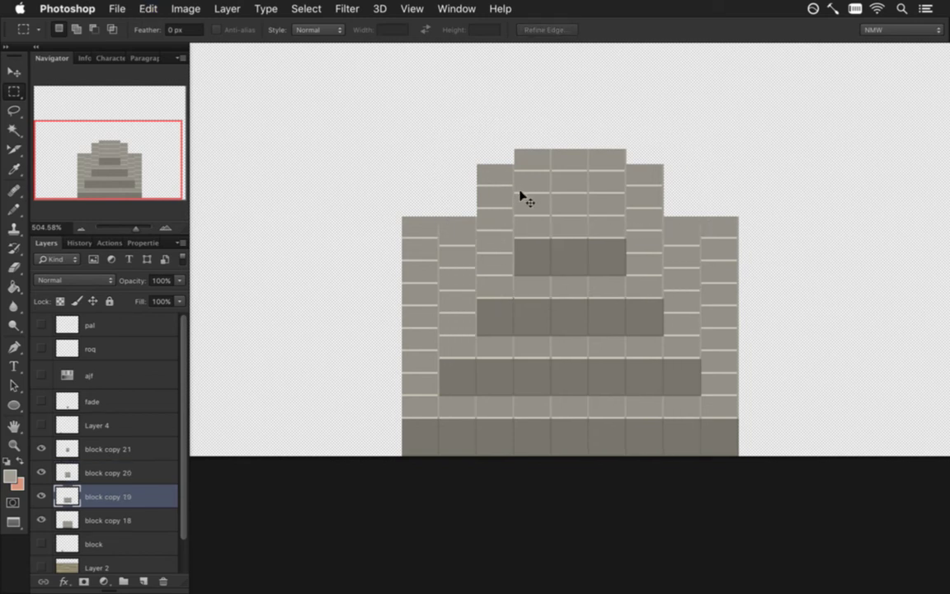
pyautogui.press('super+alt+z')
pyautogui.click(353, 216)
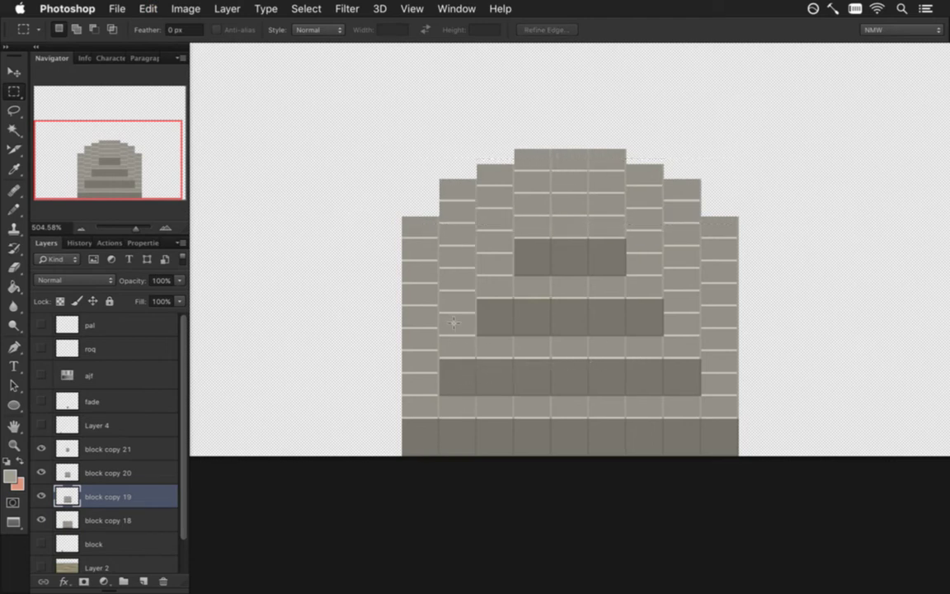
# Delete only the top brick row from the block copy 19 layer and clear the selection
pyautogui.moveTo(416, 145); pyautogui.dragTo(720, 200)
pyautogui.press('Delete')
pyautogui.click(462, 124)
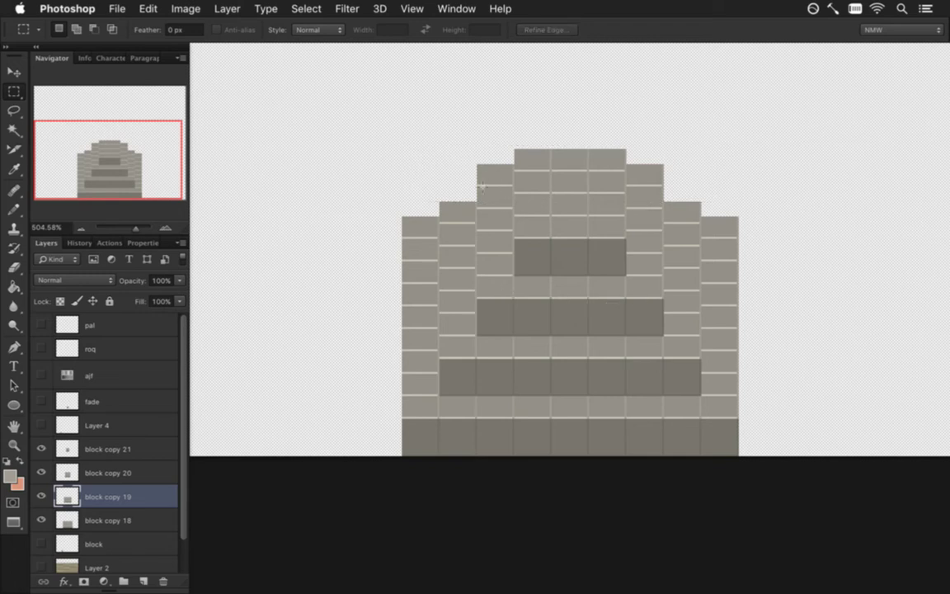
# Delete the top brick row from the block copy 20 layer and clear the selection
pyautogui.moveTo(453, 134); pyautogui.dragTo(683, 179)
pyautogui.click(144, 477)
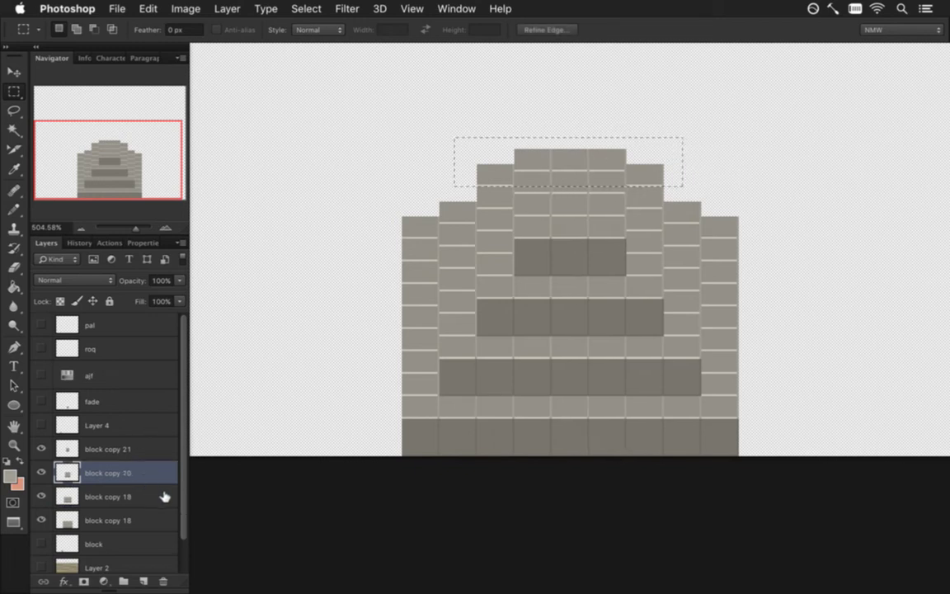
pyautogui.press('Delete')
pyautogui.press('cmd+d')
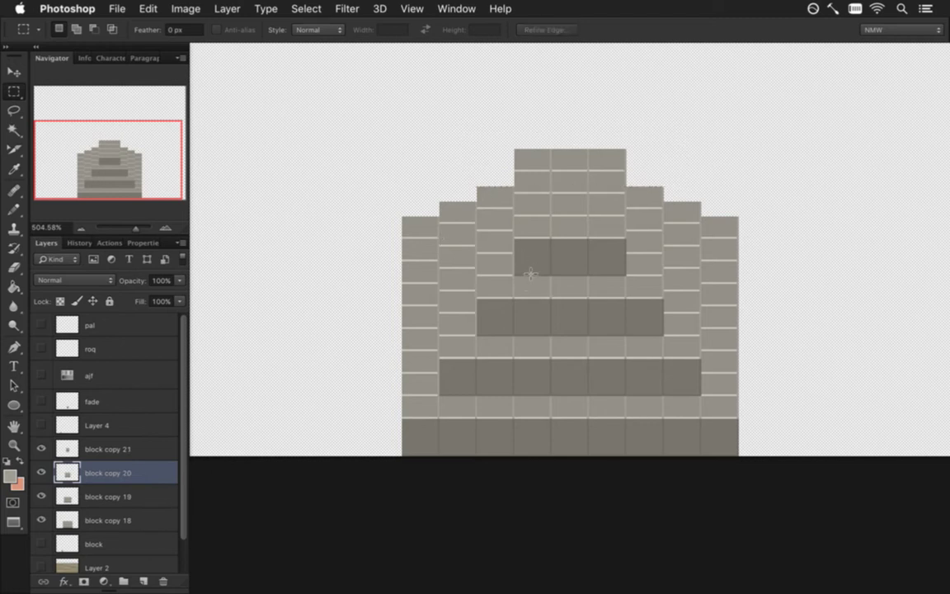
# Delete the top brick row from the block copy 21 layer and clear the selection
pyautogui.moveTo(496, 122); pyautogui.dragTo(653, 164)
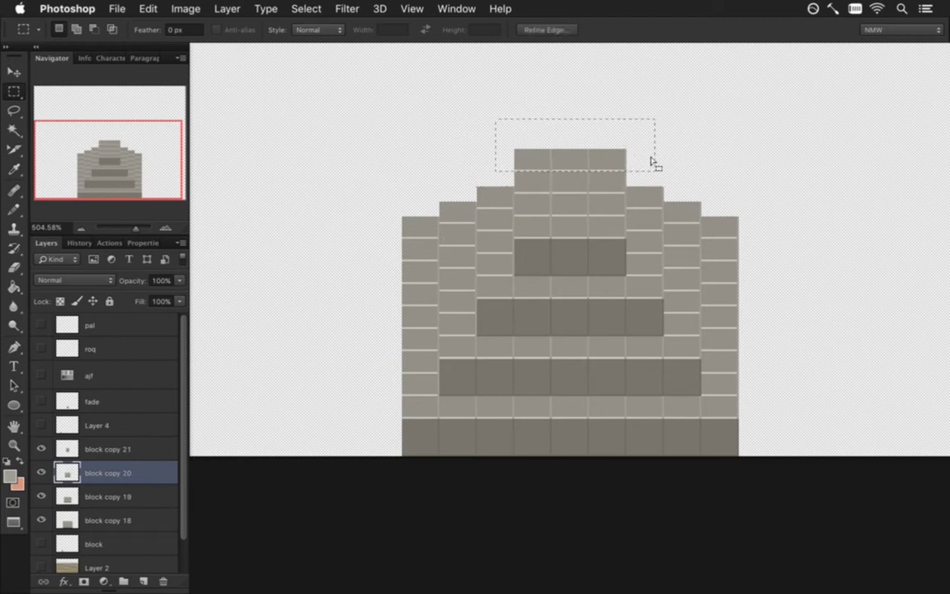
pyautogui.click(111, 450)
pyautogui.press('Delete')
pyautogui.press('cmd+d')
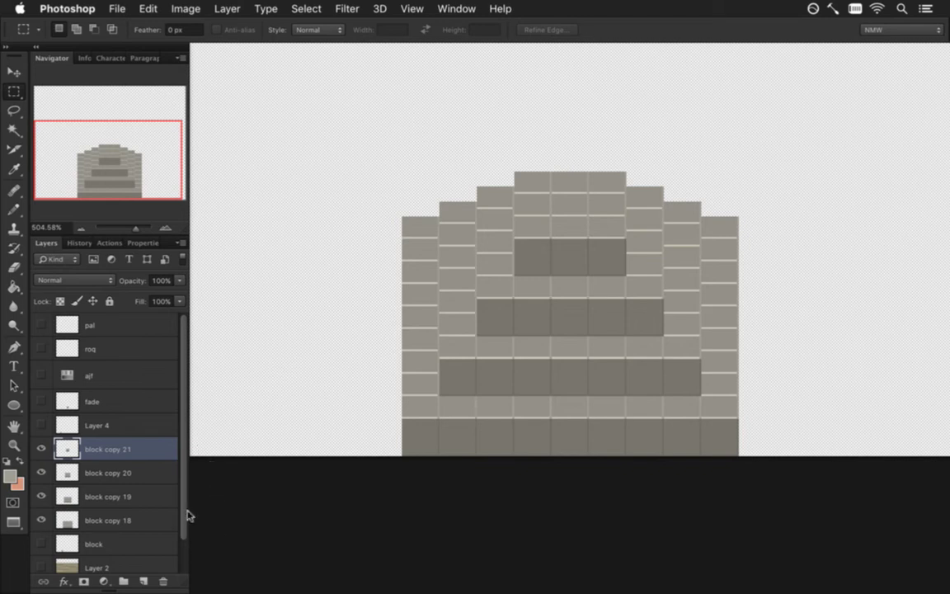
# Duplicate the single block layer and move the copy above block copy 21 in the layer order
pyautogui.click(70, 473)
pyautogui.click(72, 450)
pyautogui.click(68, 541)
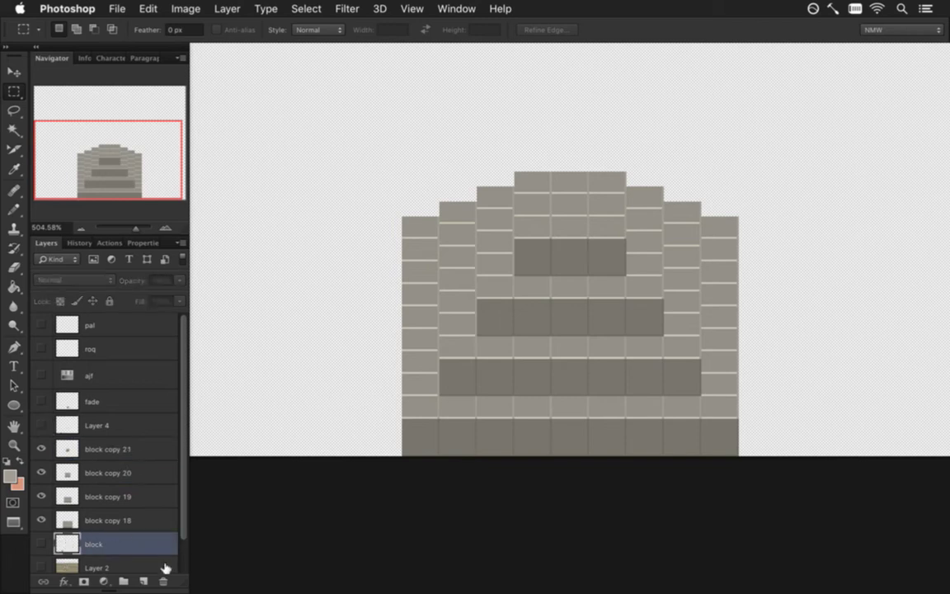
pyautogui.press('super+j')
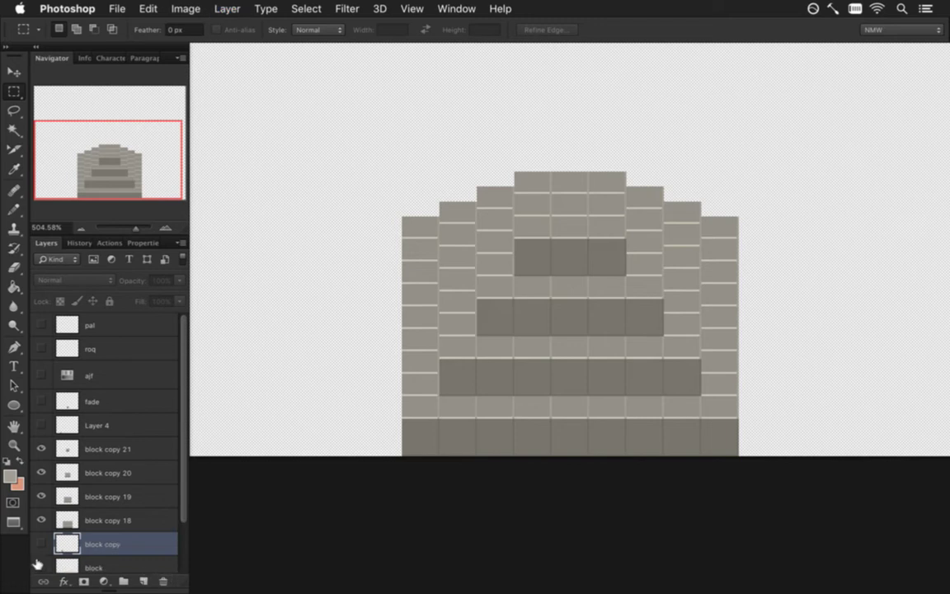
pyautogui.moveTo(69, 541); pyautogui.dragTo(83, 433)
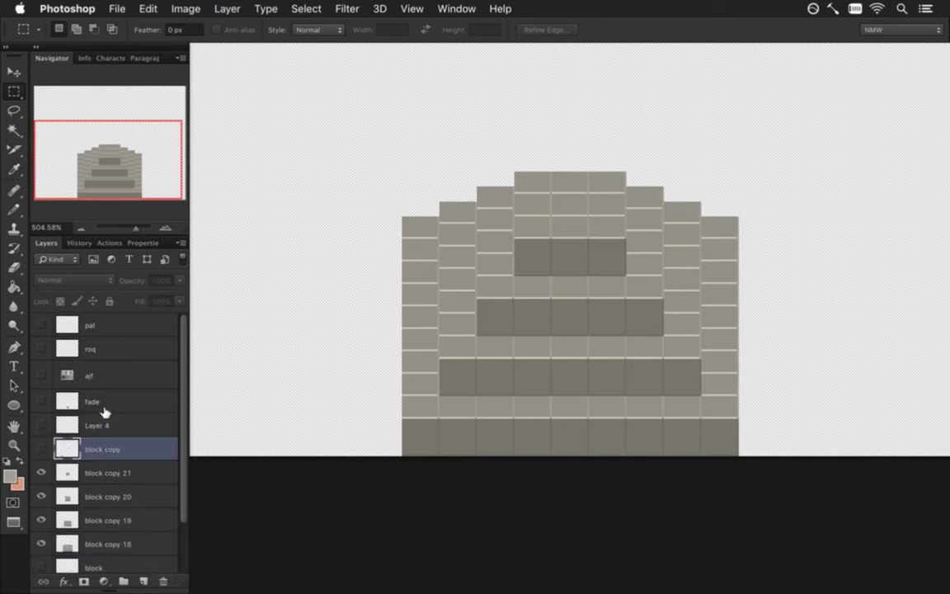
# Show the block copy layer and place its block centred on the pyramid's top tier as the peak
pyautogui.click(42, 449)
pyautogui.press('v')
pyautogui.moveTo(382, 402); pyautogui.dragTo(568, 156)
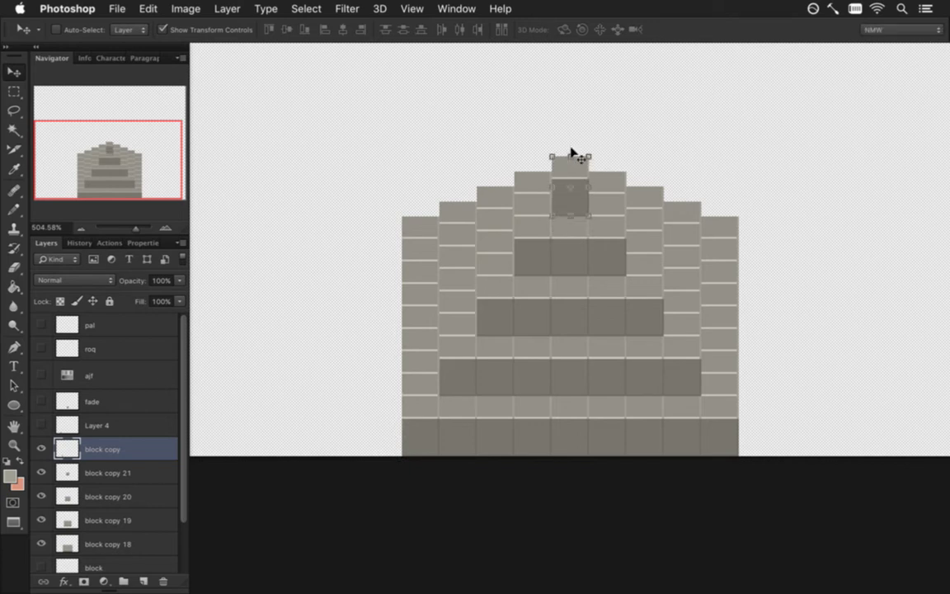
pyautogui.press('m')
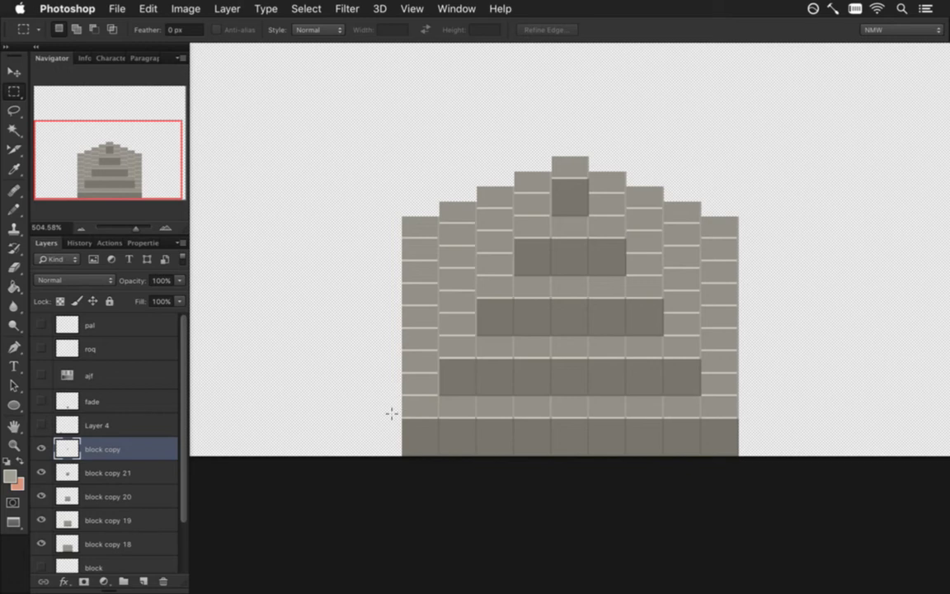
# Show the roq character layer briefly to compare its scale with the pyramid, and hide it again
pyautogui.click(42, 349)
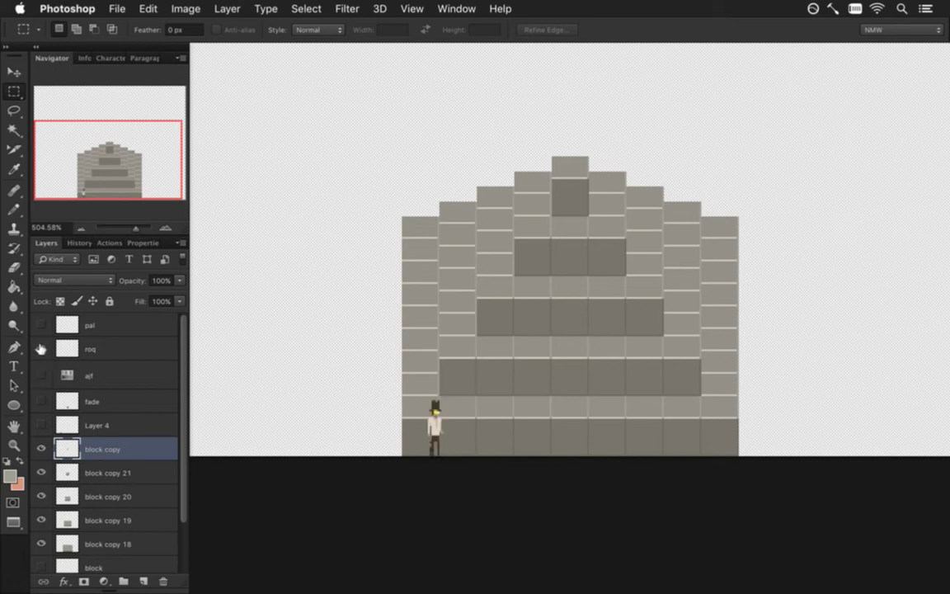
pyautogui.click(41, 348)
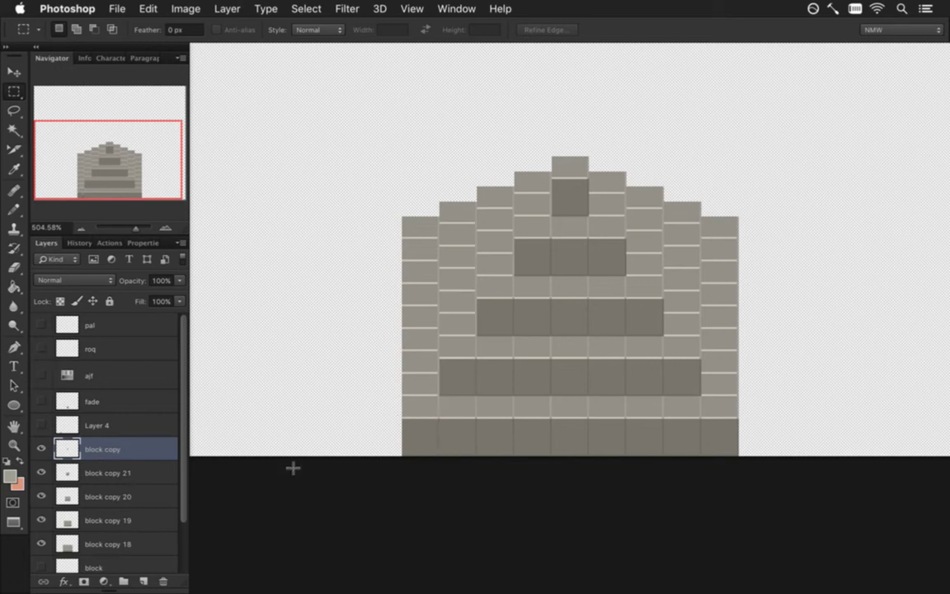
# Export the pyramid for the web as a PNG-24 with transparency at 420 × 315 px
pyautogui.press('super+alt+shift+s')
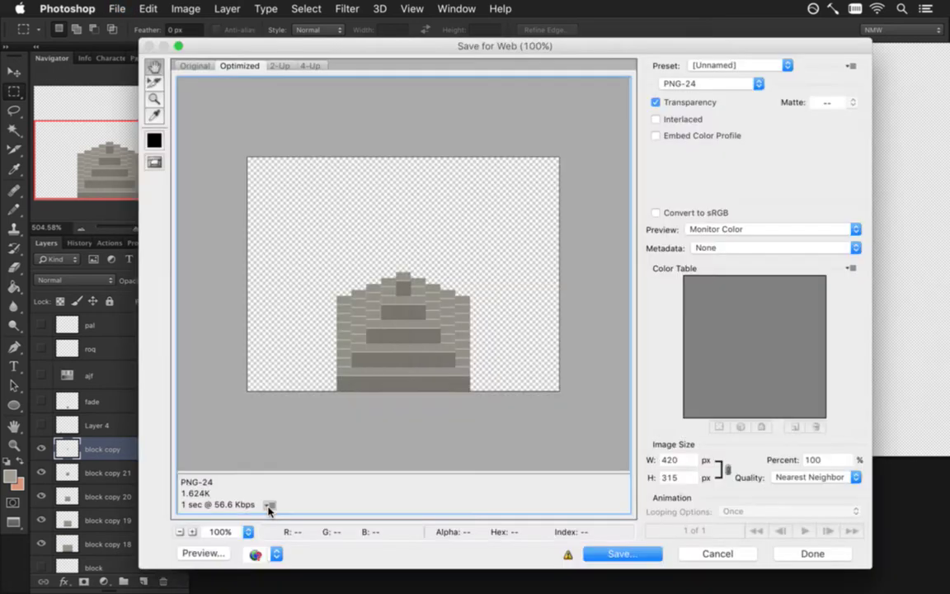
pyautogui.press('Return')
pyautogui.press('Return')
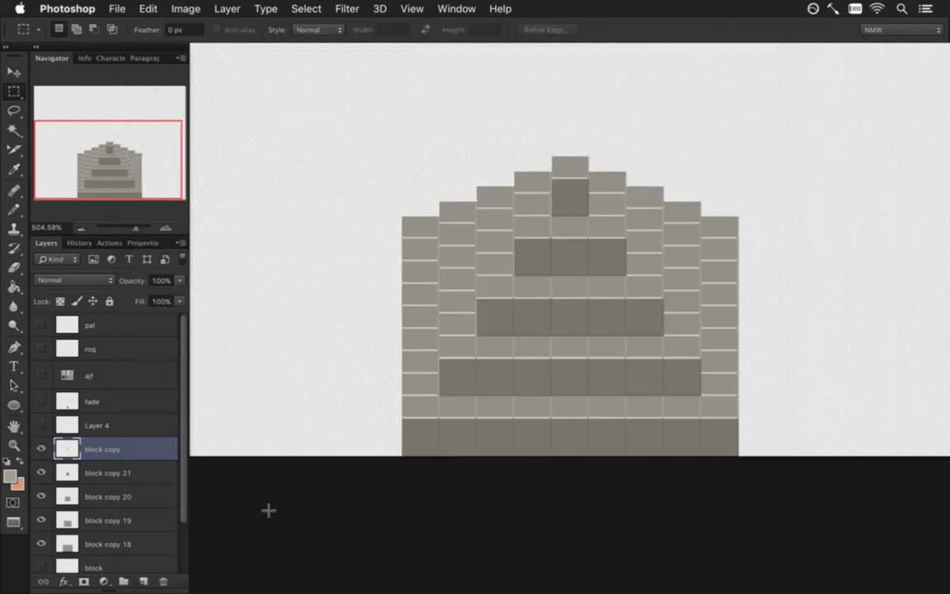
# Switch to Xcode and run the Songbringer project with the MacD scheme
pyautogui.press('super+Tab')
pyautogui.press('super+Tab')
pyautogui.press('super+r')
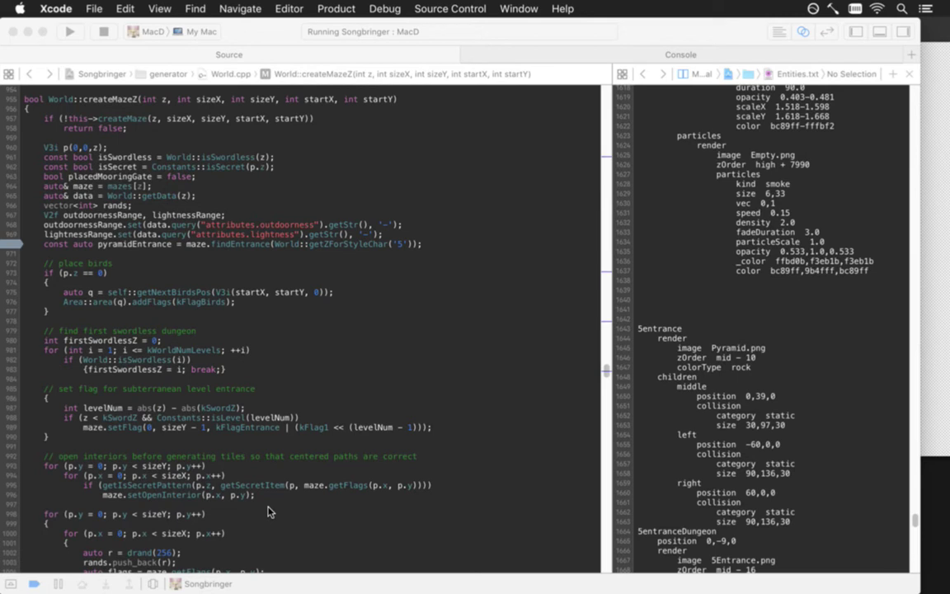
# Return to Xcode, open Thread 1's cocos2d::GLViewImpl::createWithRect frame, and run Songbringer again
pyautogui.press('super+Tab')
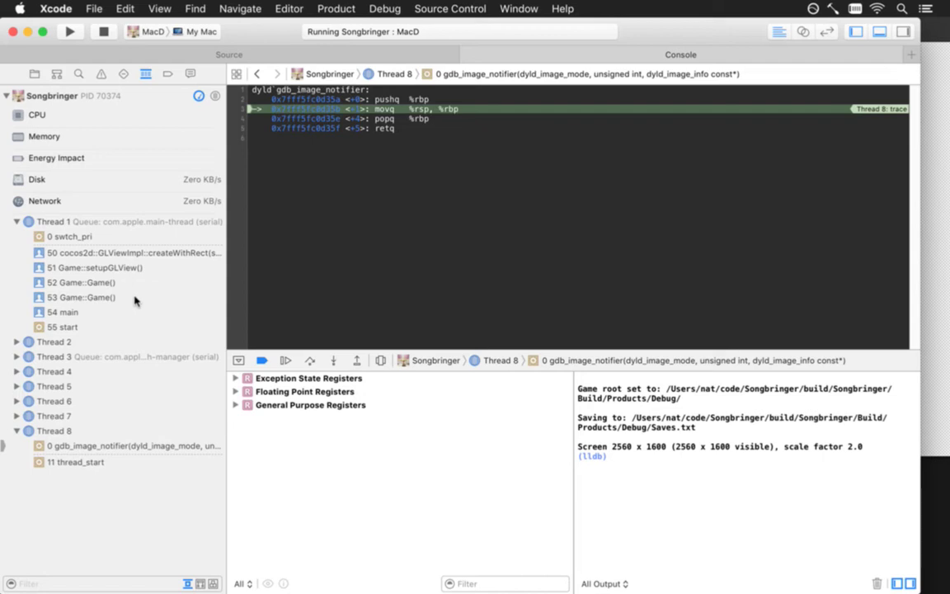
pyautogui.click(131, 252)
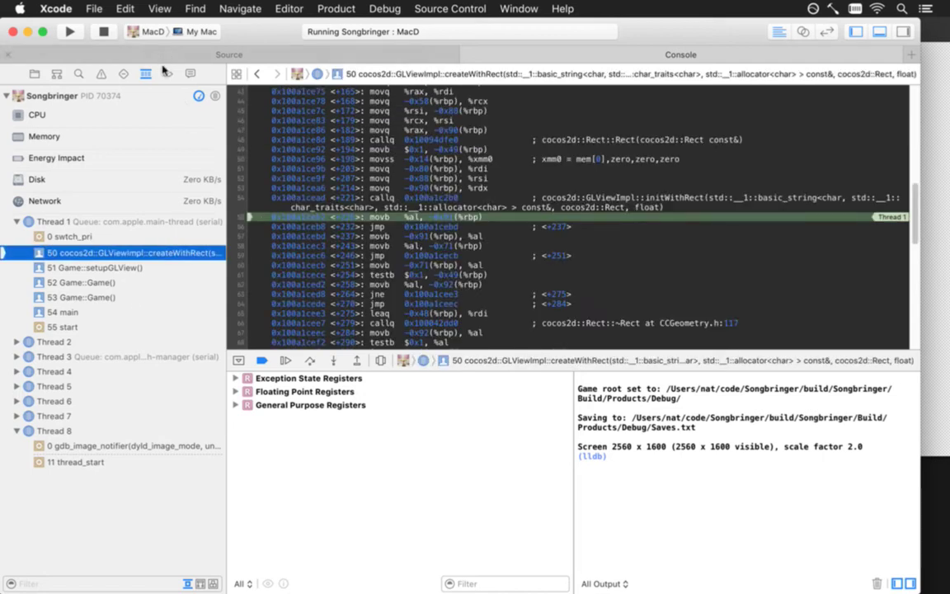
pyautogui.click(70, 31)
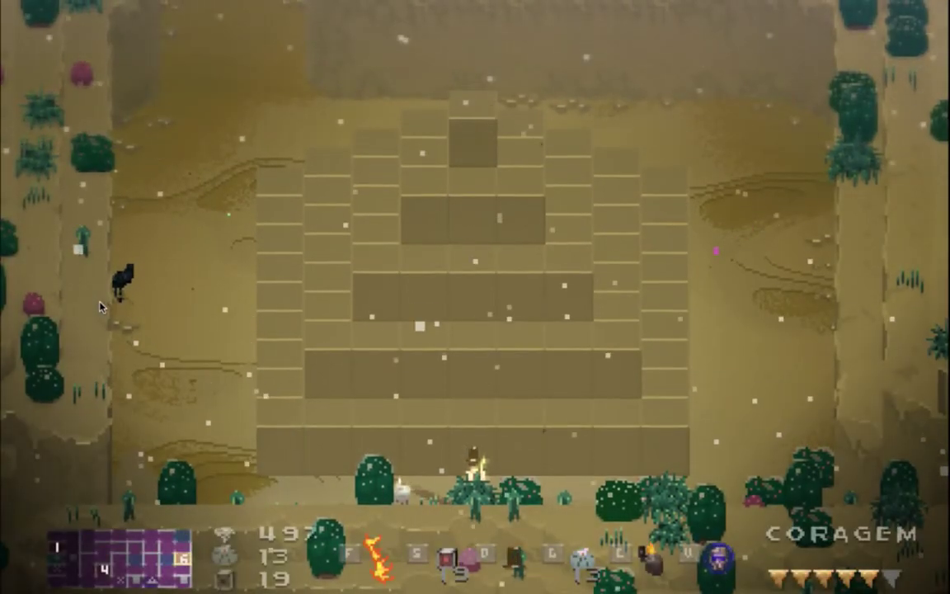
# Walk up to the pyramid in the game, inspect its collision areas with the debug overlay, and quit Songbringer
pyautogui.press('Up')
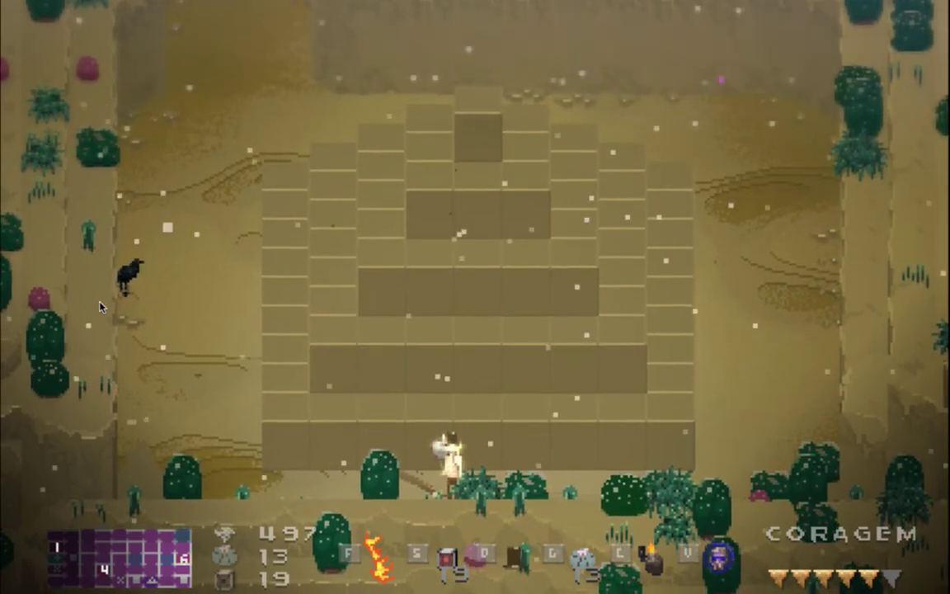
pyautogui.press('F1')
pyautogui.press('F2')
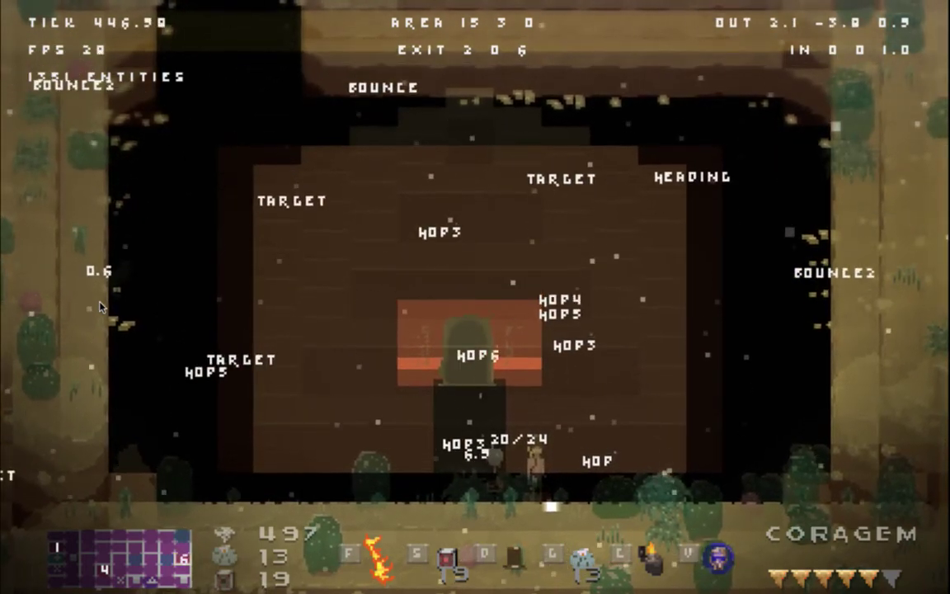
pyautogui.press('super+q')
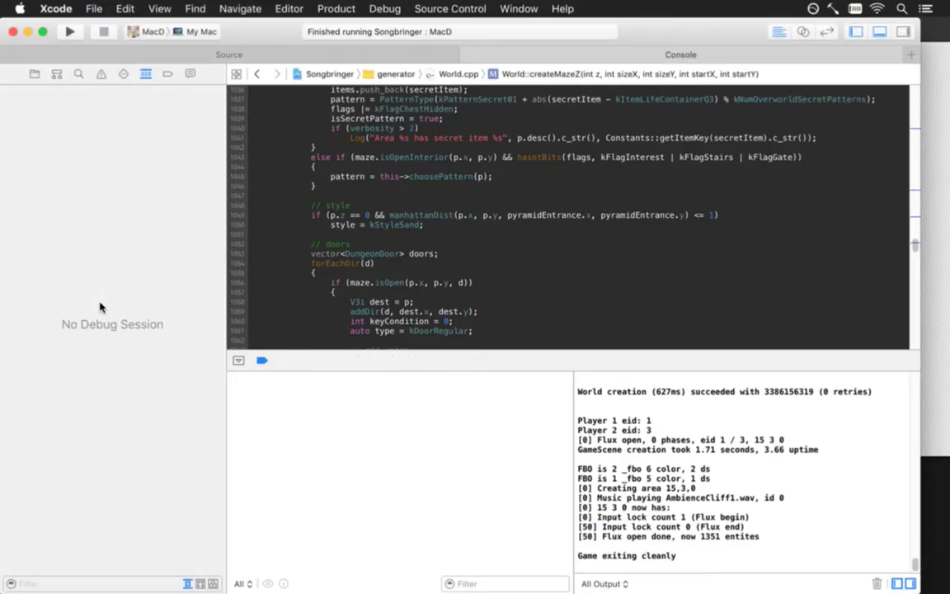
# Open Saves.txt beside the source code in Xcode and set drawDebug to 3
pyautogui.click(419, 55)
pyautogui.click(739, 314)
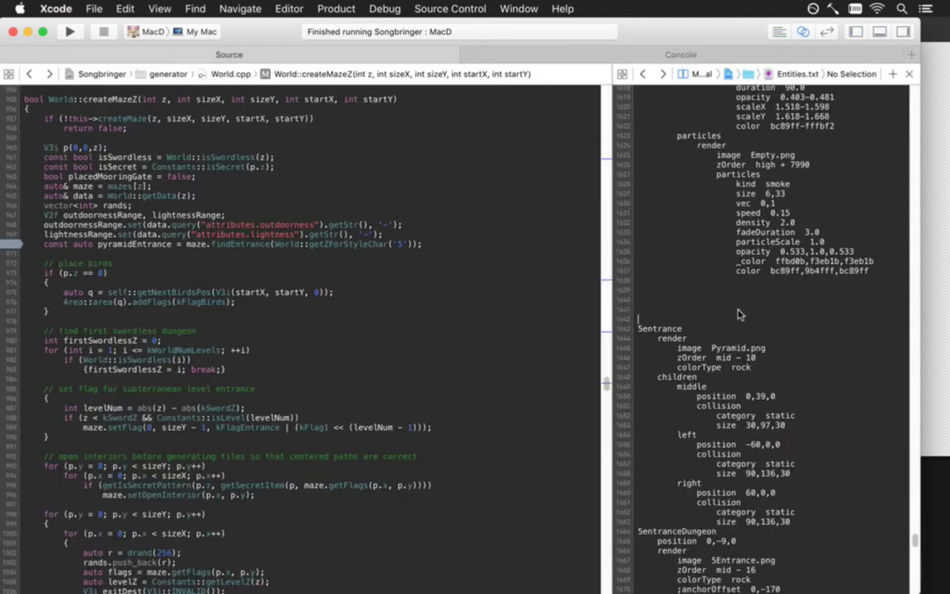
pyautogui.press('ctrl+super+Left')
pyautogui.press('ctrl+super+Left')
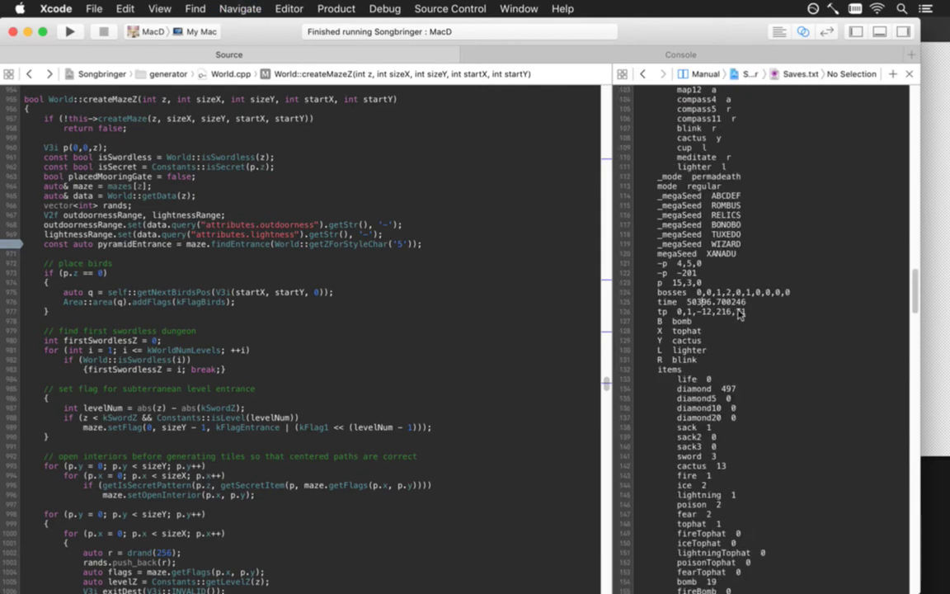
pyautogui.press('super+Up')
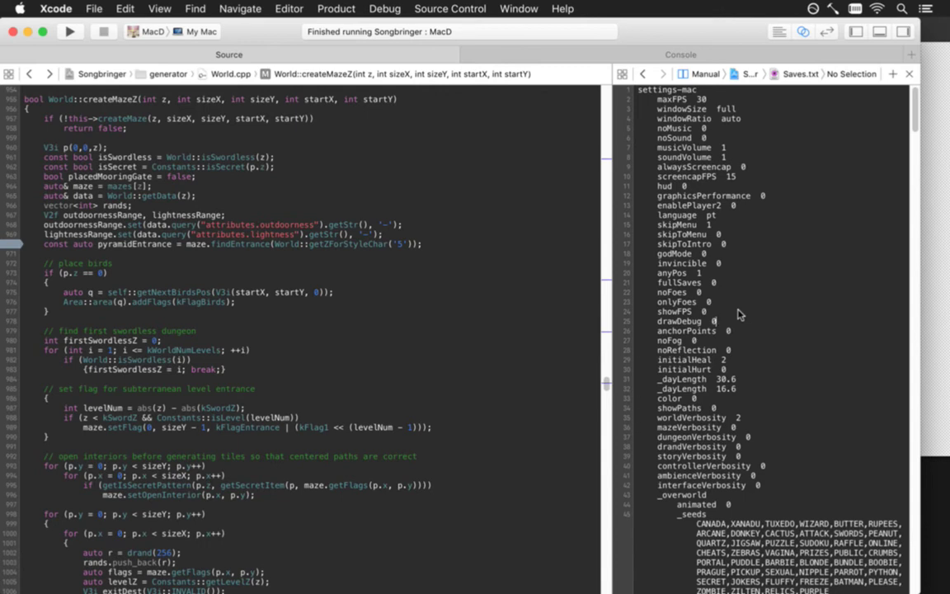
# Switch to Photoshop and cut a one-block-wide doorway out of the block copy 18 layer, centred in the pyramid's lowest tier
pyautogui.press('cmd+Tab')
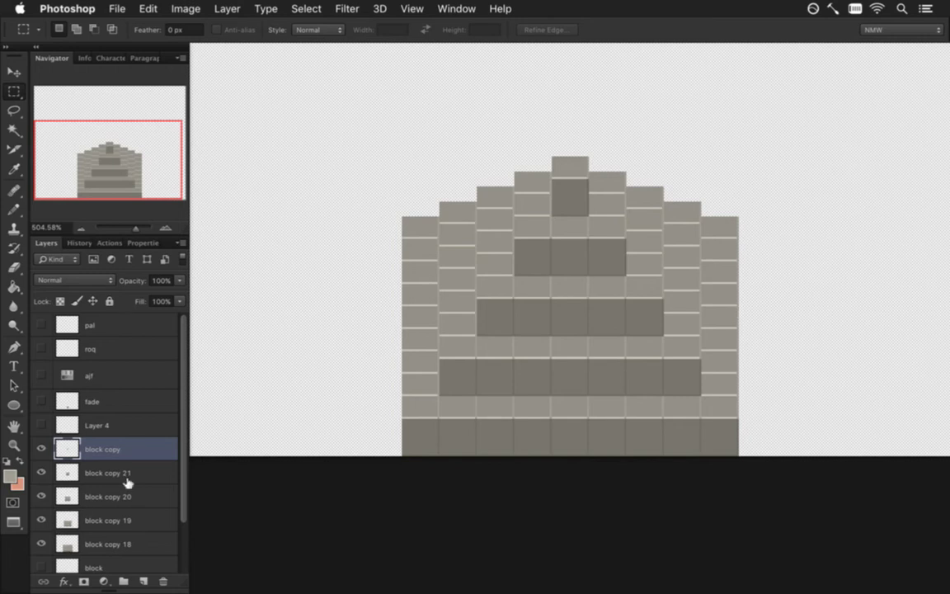
pyautogui.click(119, 542)
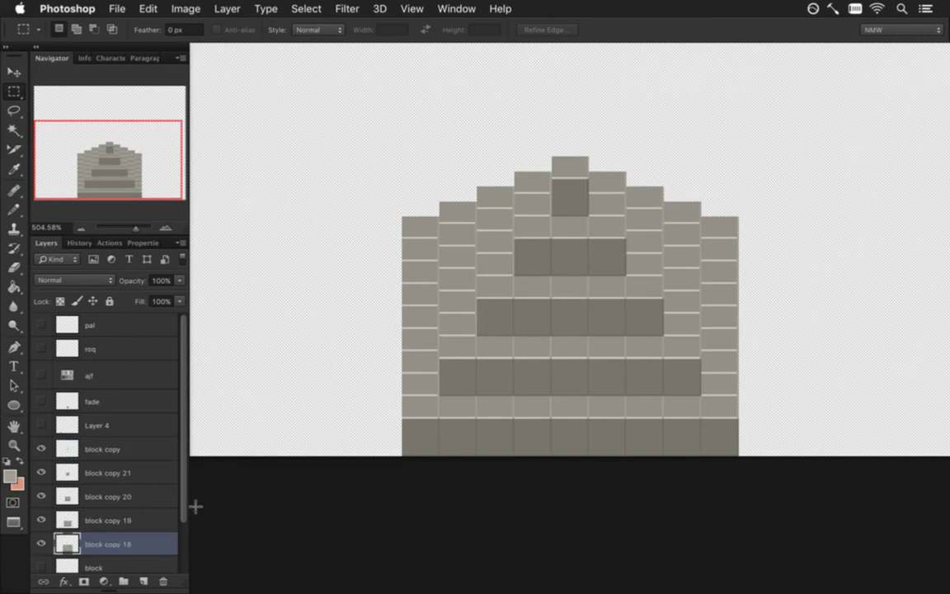
pyautogui.moveTo(553, 460); pyautogui.dragTo(586, 400)
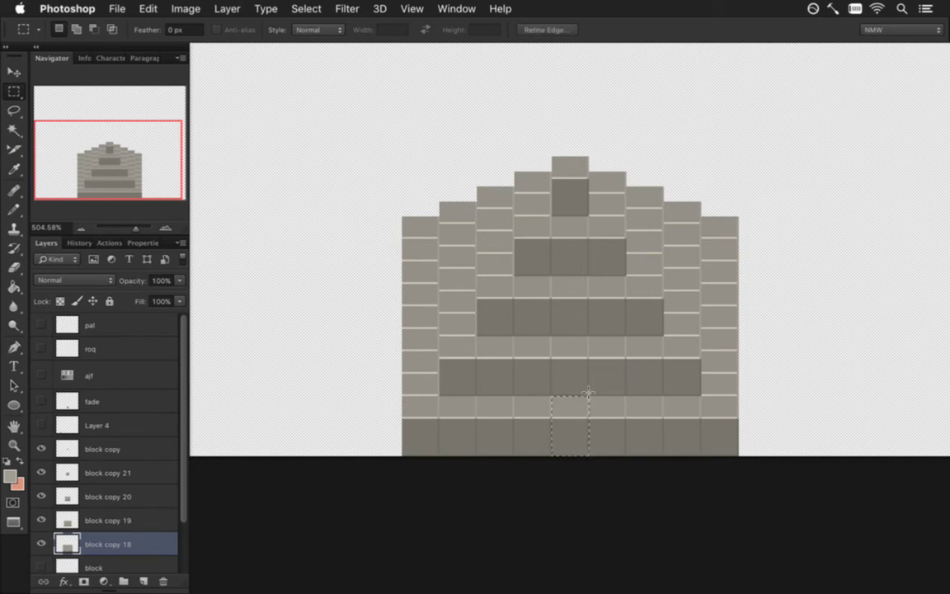
pyautogui.press('Delete')
pyautogui.hotkey('ctrl', 'd')
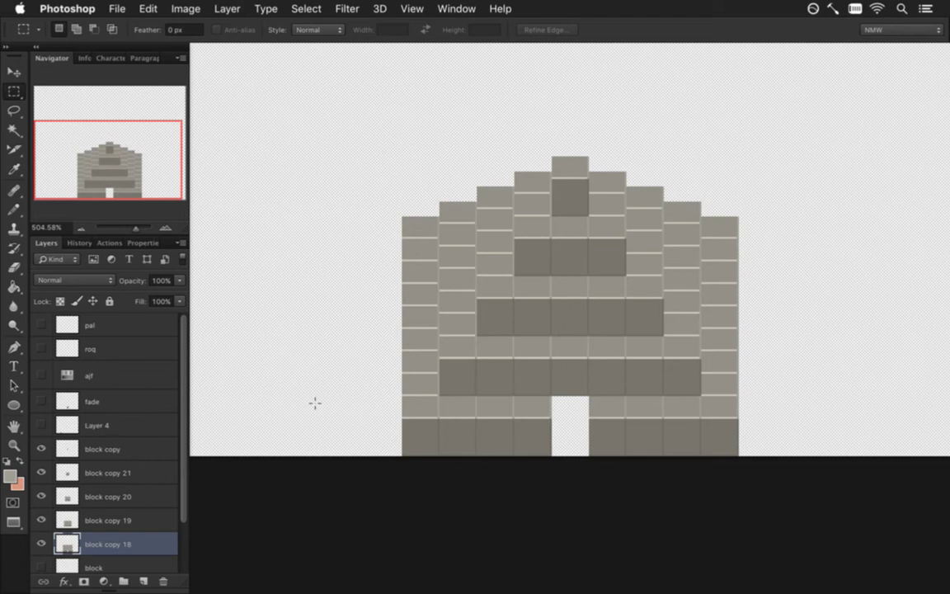
# Select the empty doorway area and set the foreground color to dark grey 2f2e2b
pyautogui.moveTo(552, 396); pyautogui.dragTo(589, 456)
pyautogui.click(553, 399)
pyautogui.moveTo(553, 399); pyautogui.dragTo(586, 467)
pyautogui.click(9, 476)
pyautogui.moveTo(597, 313); pyautogui.dragTo(604, 286)
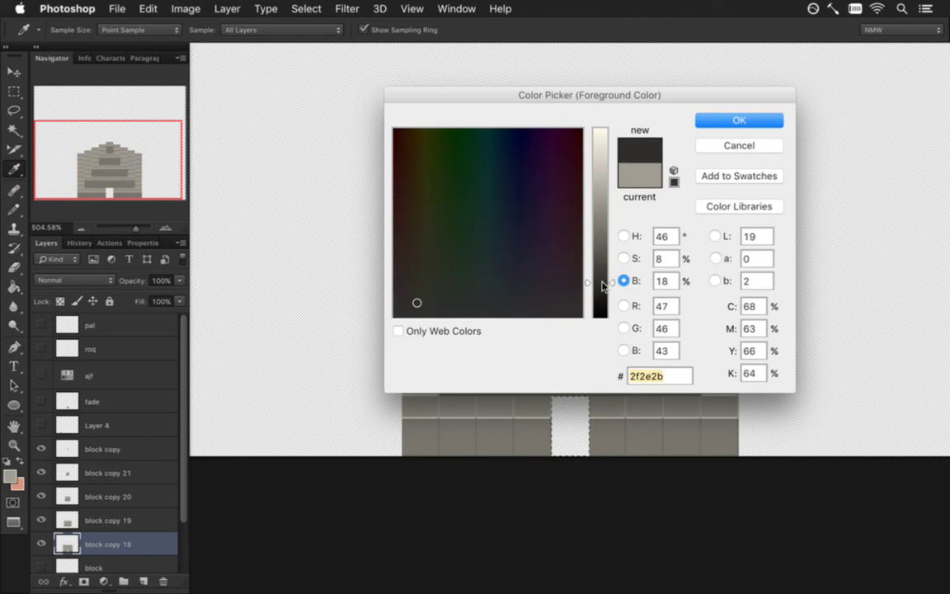
pyautogui.click(732, 121)
pyautogui.press('m')
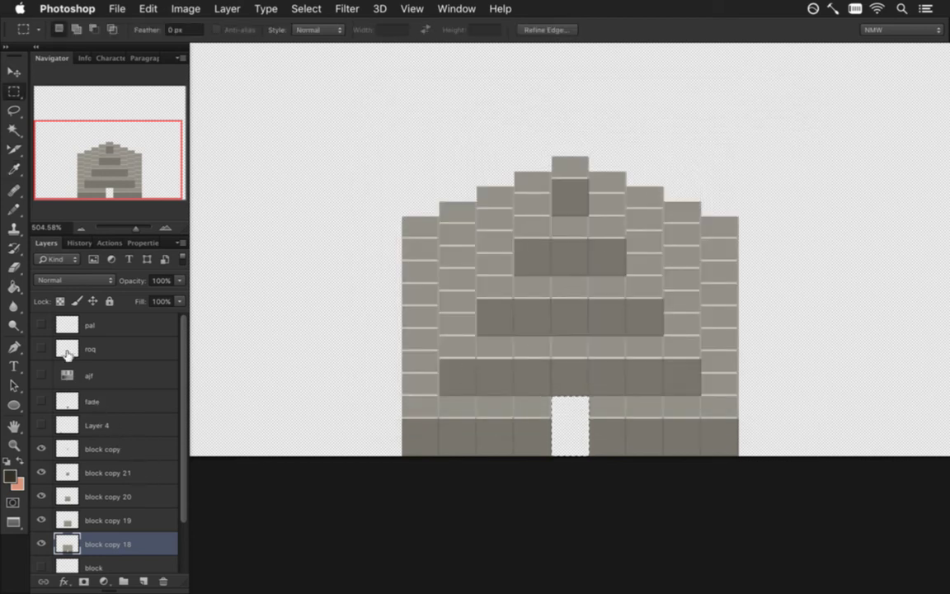
# Fill the doorway with a vertical Gradient fading from dark at the top to transparent at the ground, and deselect
pyautogui.click(15, 287)
pyautogui.moveTo(15, 287); pyautogui.dragTo(48, 257)
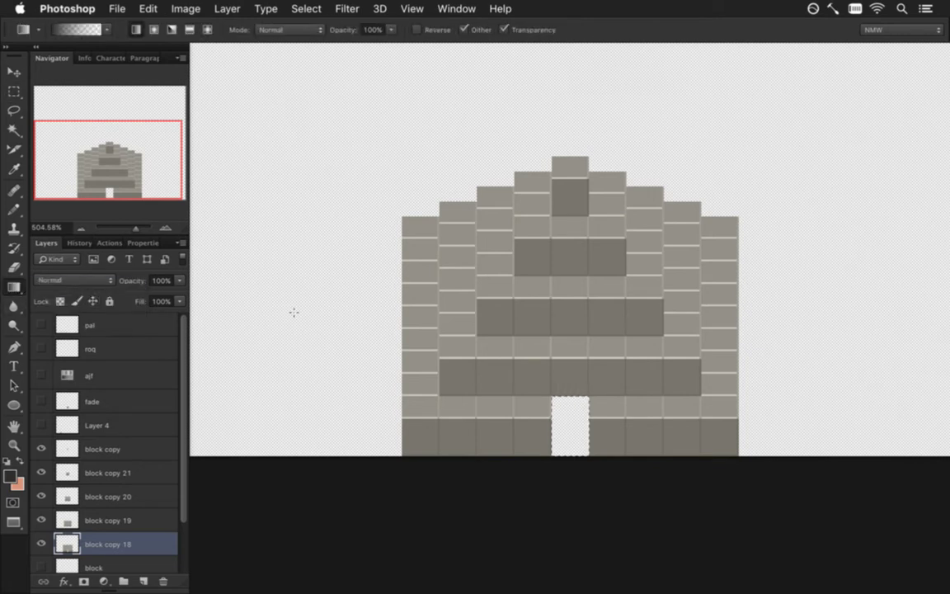
pyautogui.moveTo(569, 398); pyautogui.dragTo(571, 456)
pyautogui.press('m')
pyautogui.hotkey('ctrl', 'd')
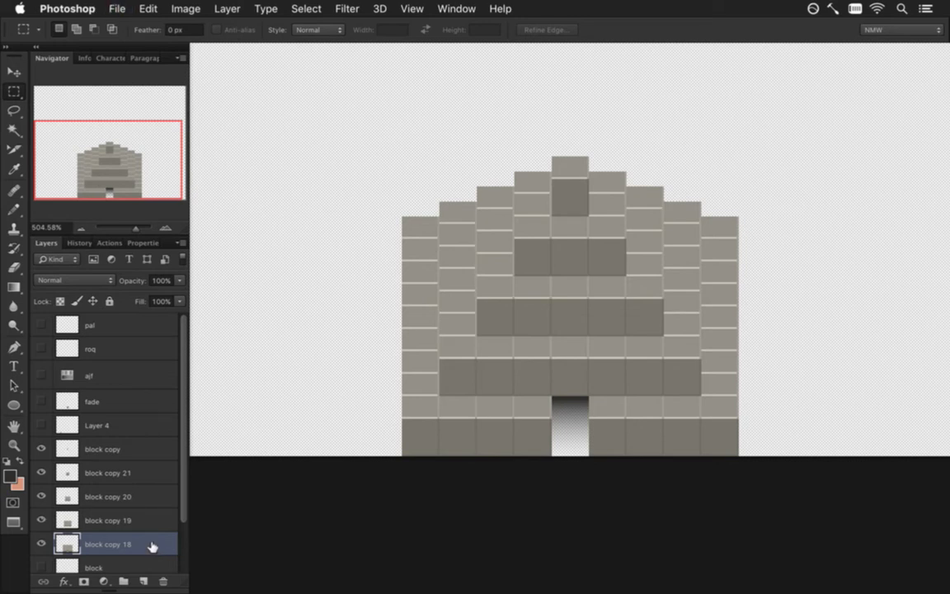
# Switch to Xcode and build the Songbringer project with the MacD scheme
pyautogui.press('super+alt+shift+s')
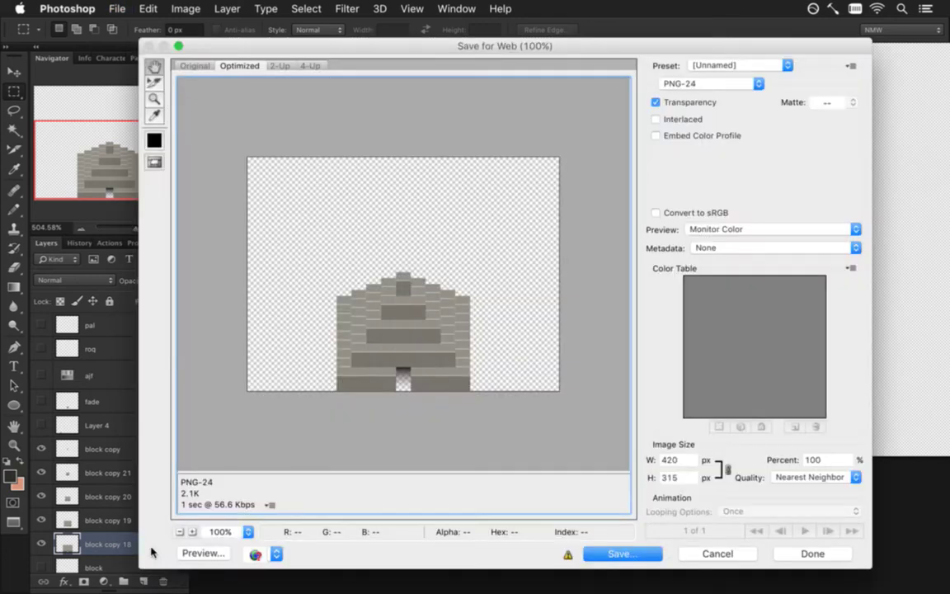
pyautogui.press('Escape')
pyautogui.press('super+Tab')
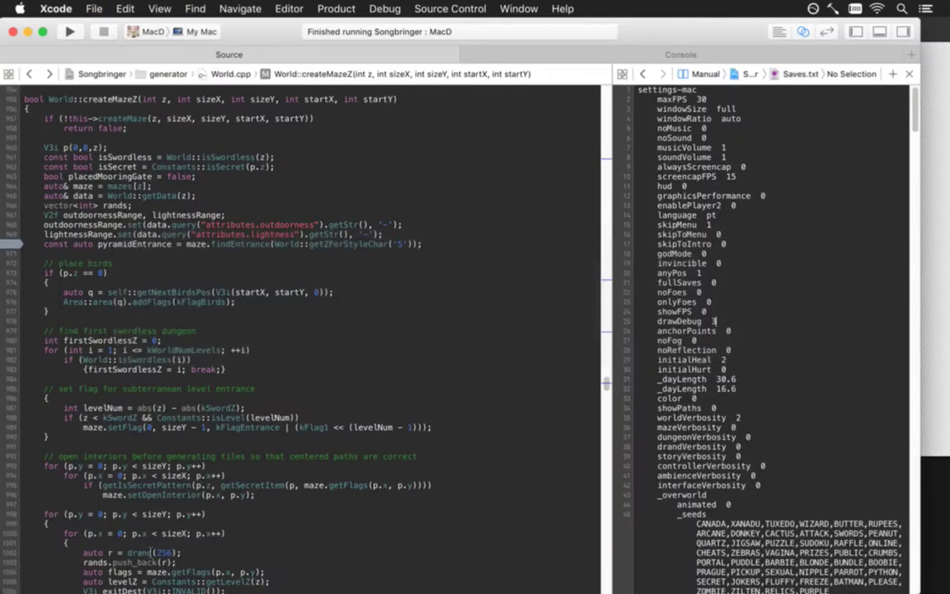
pyautogui.press('super+b')
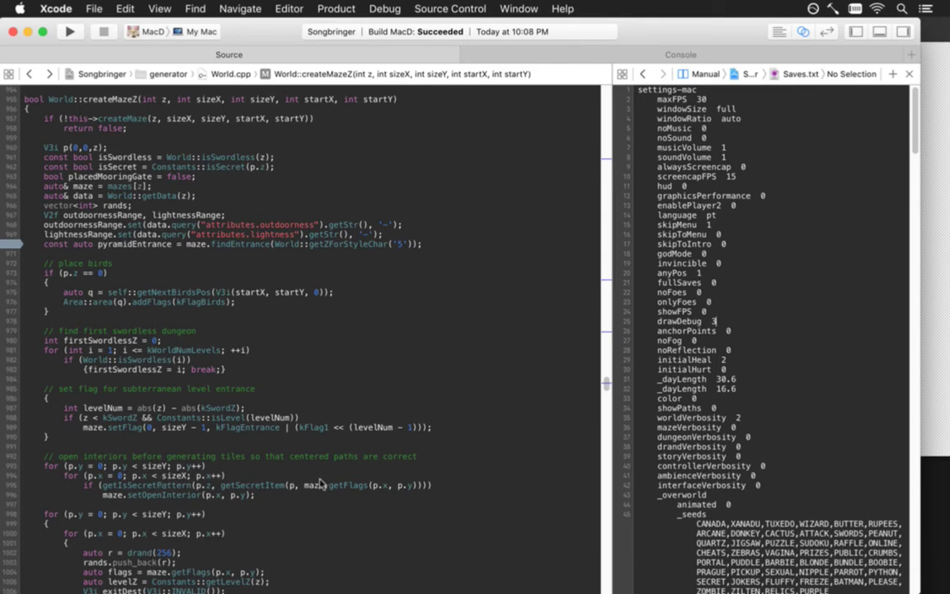
# Go back to the 5entrance definition in Entities.txt and run Songbringer
pyautogui.press('ctrl+super+Left')
pyautogui.press('ctrl+super+Left')
pyautogui.press('ctrl+super+Left')
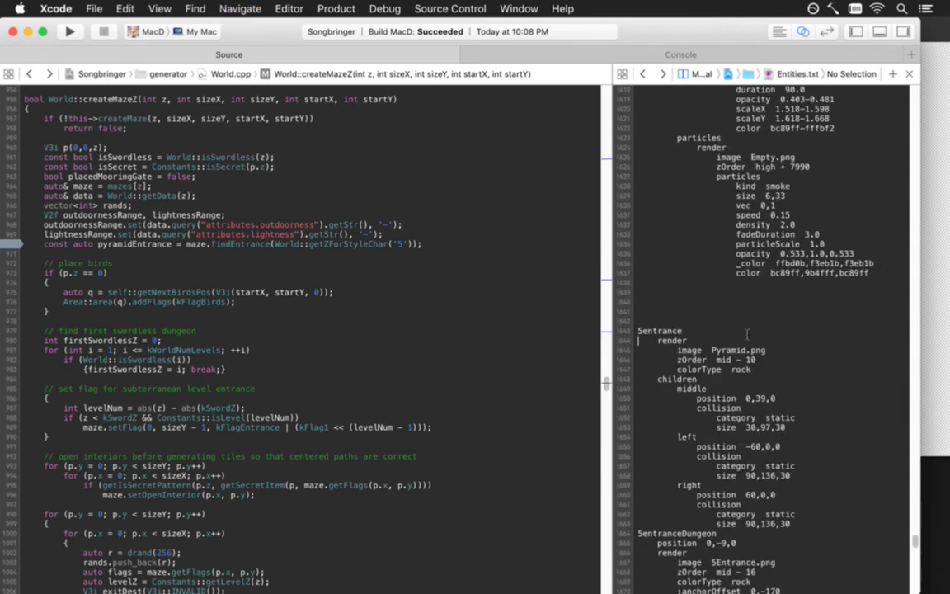
pyautogui.press('super+r')
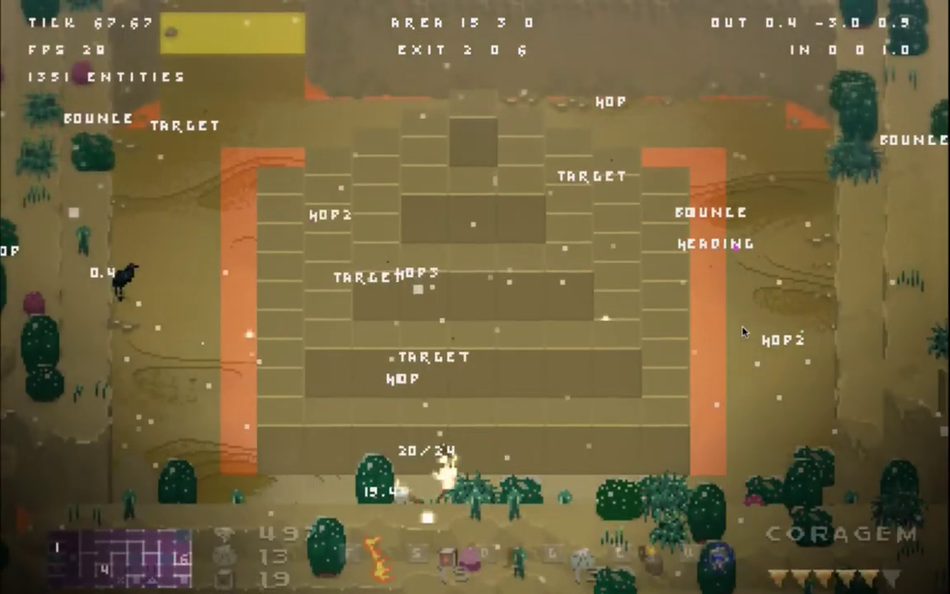
# Switch to Photoshop and export the pyramid with its doorway for the web as a PNG-24 with transparency at 420 × 315 px
pyautogui.press('super+Tab')
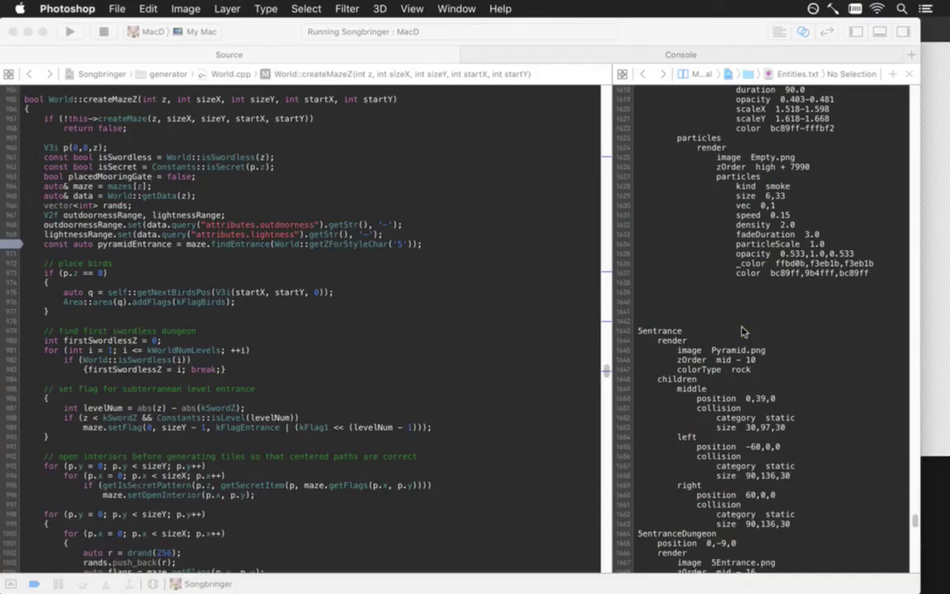
pyautogui.press('super+Tab')
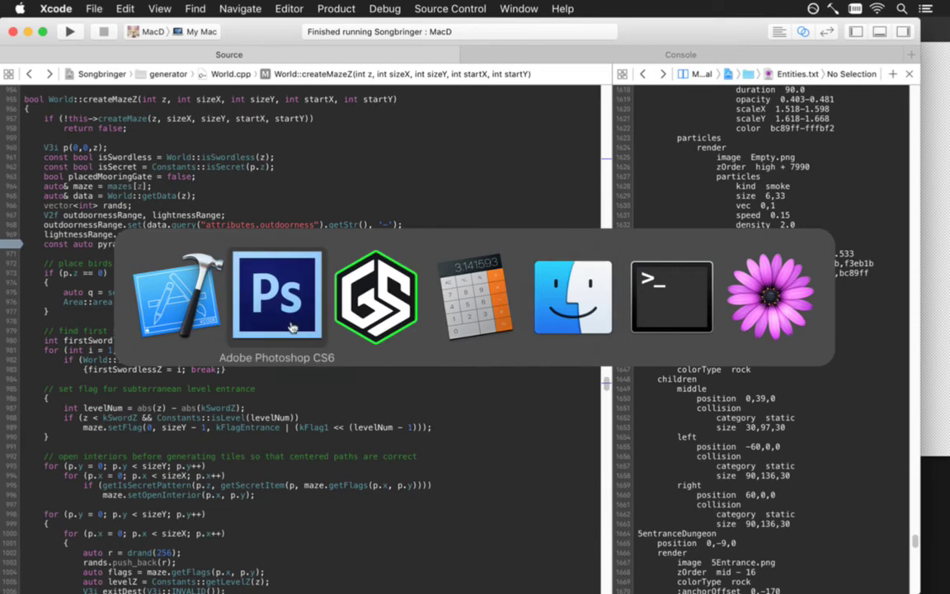
pyautogui.press('super+alt+shift+s')
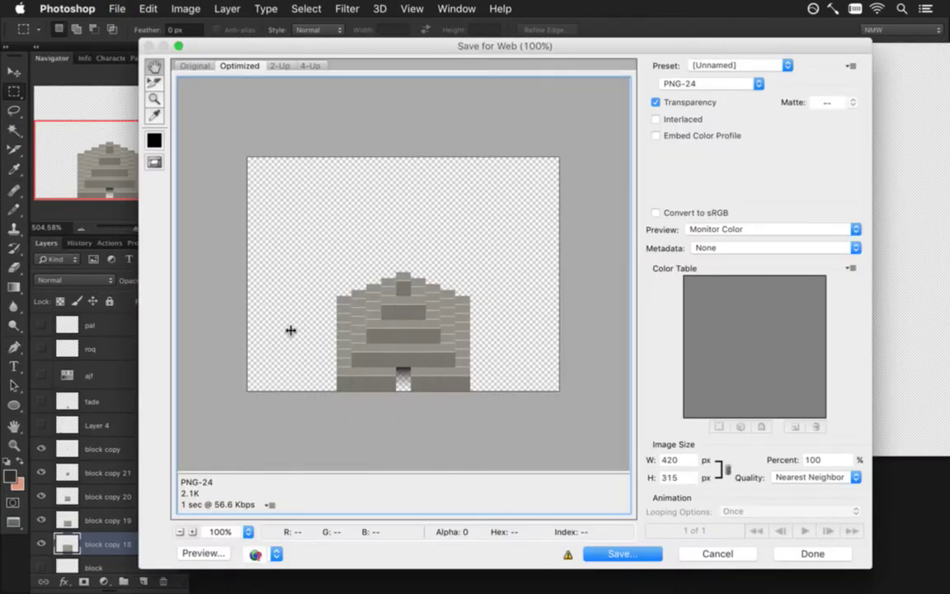
pyautogui.press('Return')
pyautogui.press('Return')
pyautogui.press('Return')
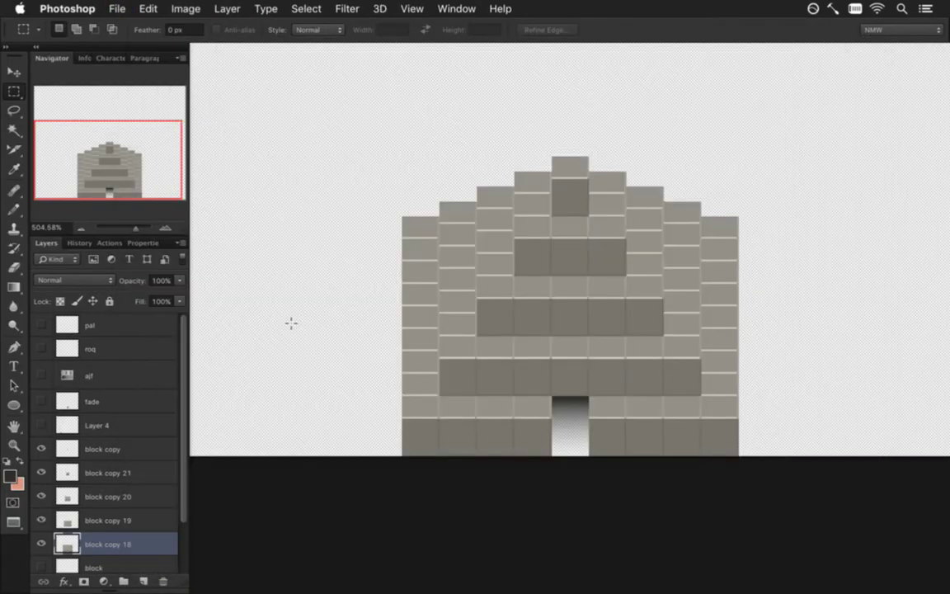
# Switch to Xcode, build Songbringer, and go to the left collision block's size under 5entrance
pyautogui.press('super+Tab')
pyautogui.press('super+r')
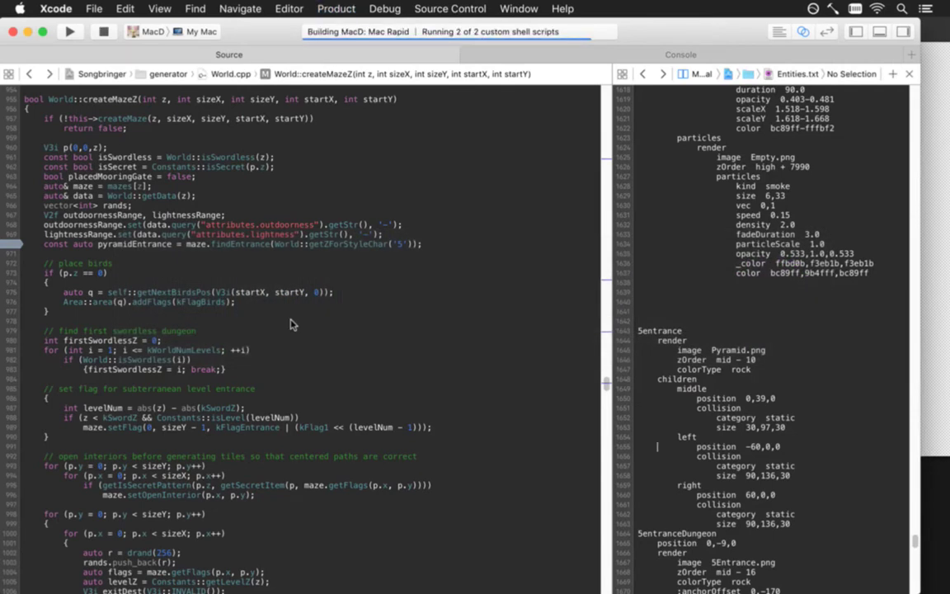
pyautogui.press('Right')
pyautogui.press('Right')
pyautogui.press('Right')
pyautogui.press('Right')
pyautogui.press('Right')
pyautogui.press('Right')
pyautogui.press('Right')
# Switch to Photoshop and measure the lowest tier between the pyramid's left edge and the doorway with a rectangular selection
pyautogui.press('super+Tab')
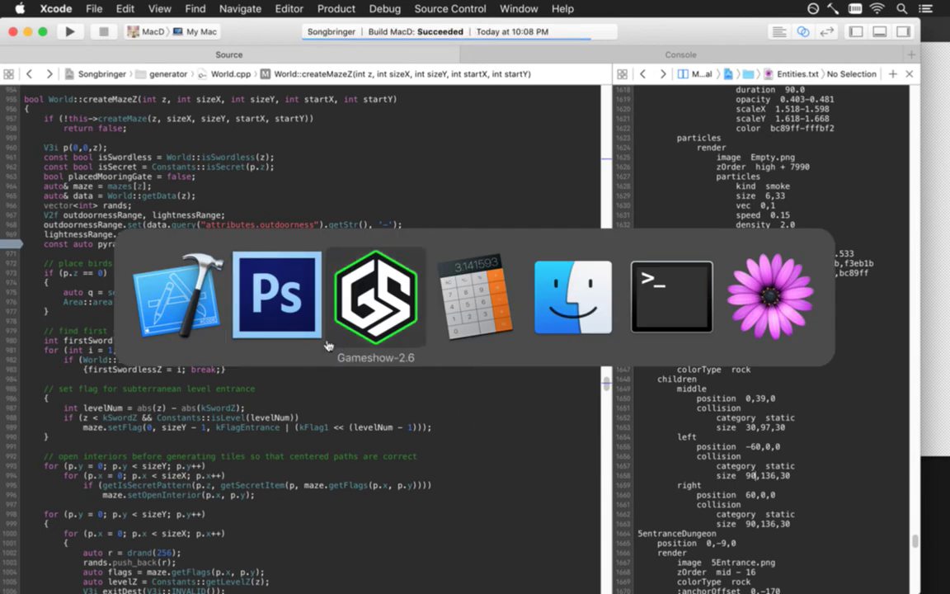
pyautogui.moveTo(402, 457); pyautogui.dragTo(419, 425)
pyautogui.press('super+d')
pyautogui.moveTo(402, 459); pyautogui.dragTo(550, 395)
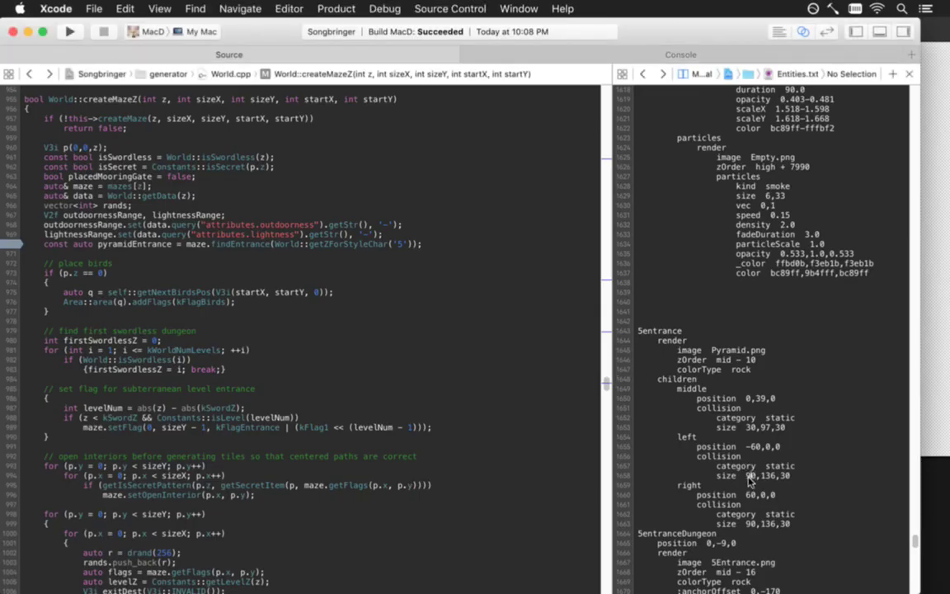
# In 5entrance, set the left and right collision sizes to 80,126,30, the middle size to 20,87,30 and the middle position to 0,36,0
pyautogui.press('BackSpace')
pyautogui.write('8')
pyautogui.click(747, 527)
pyautogui.press('Delete')
pyautogui.press('Delete')
pyautogui.write('80,12')
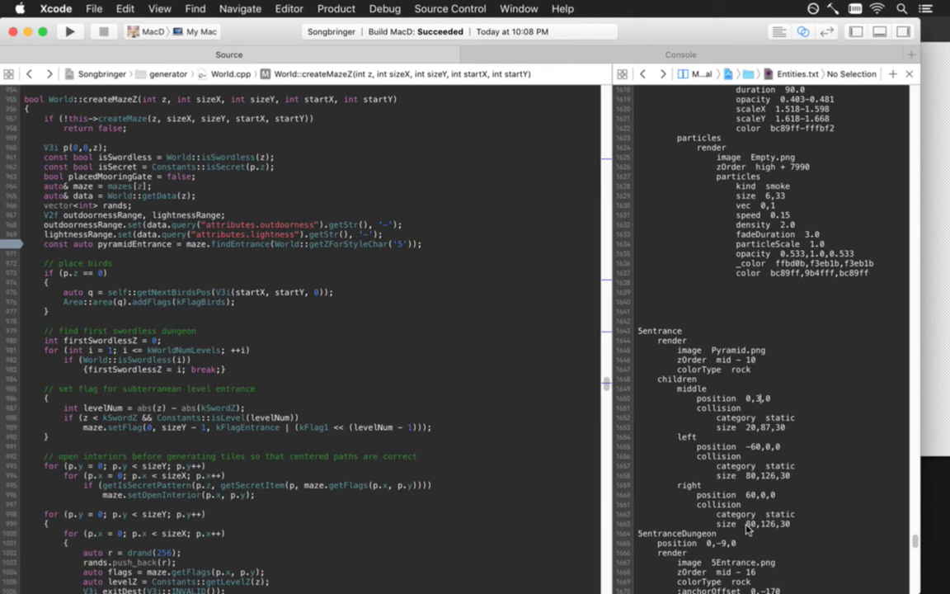
pyautogui.write('6')
# Run Songbringer and inspect the pyramid's resized collision blocks around the doorway with the debug overlay
pyautogui.press('super+r')
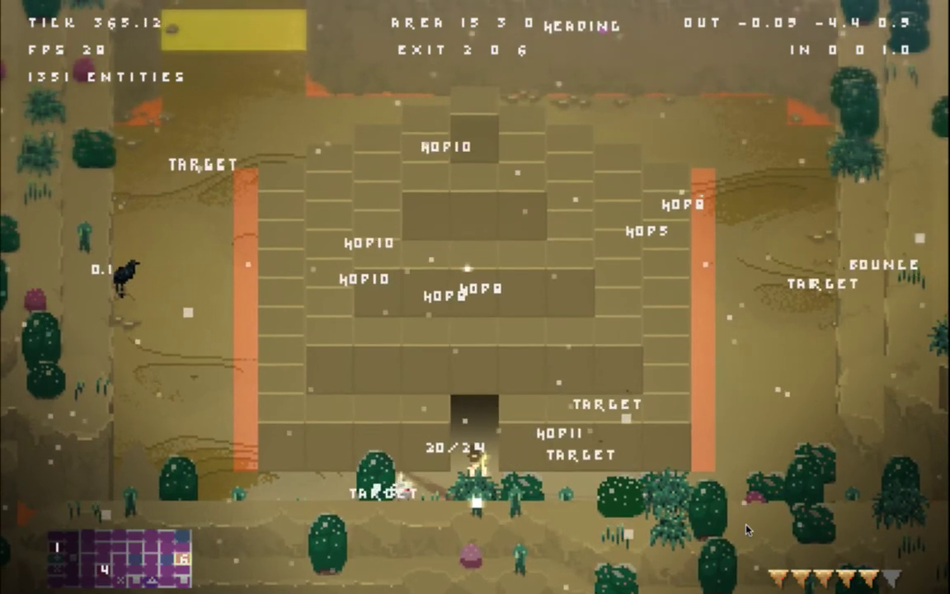
pyautogui.press('F3')
pyautogui.press('F3')
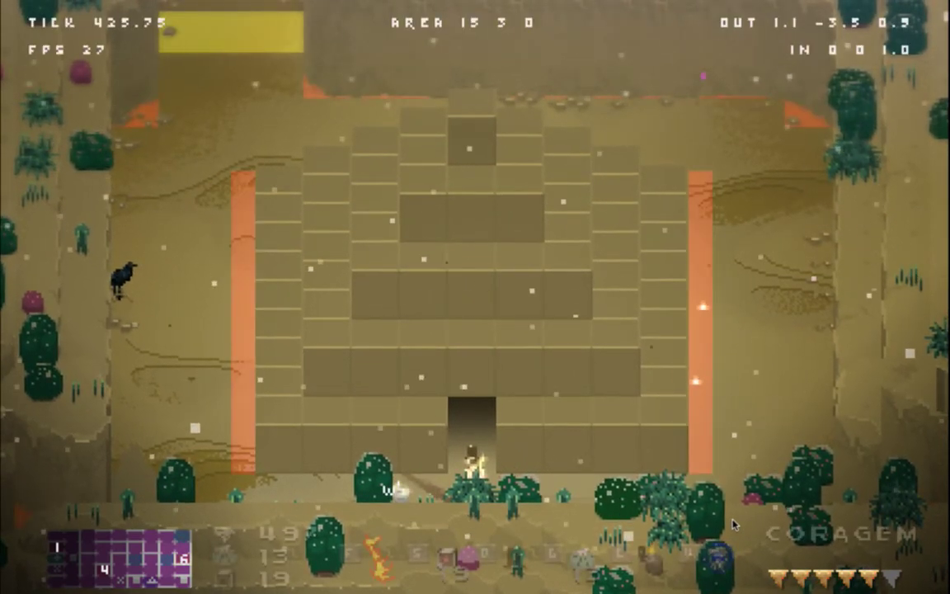
pyautogui.press('F3')
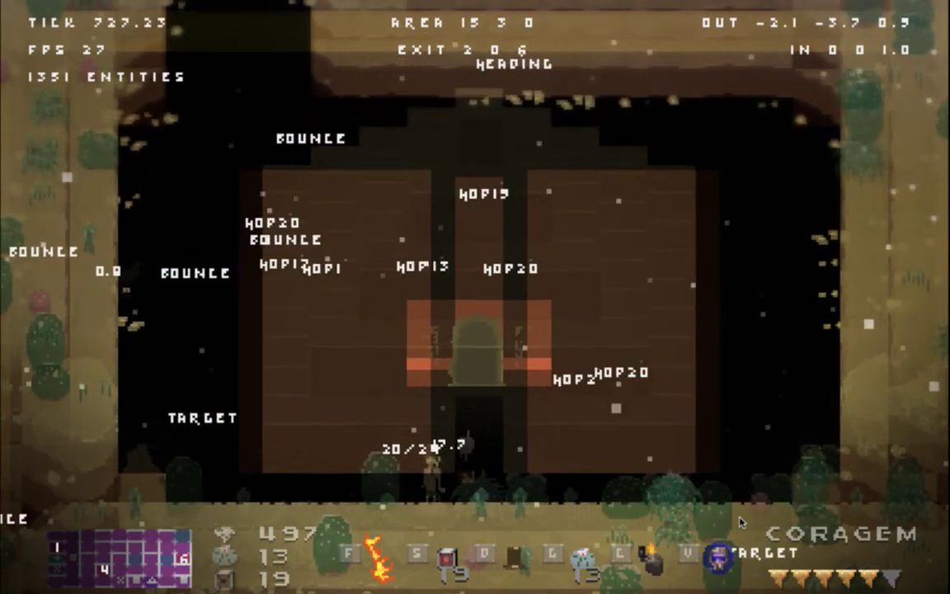
# Quit the game, set the left position to -52,0,0 and the right to 52,0,0, and check the collision blocks in a new run
pyautogui.press('super+q')
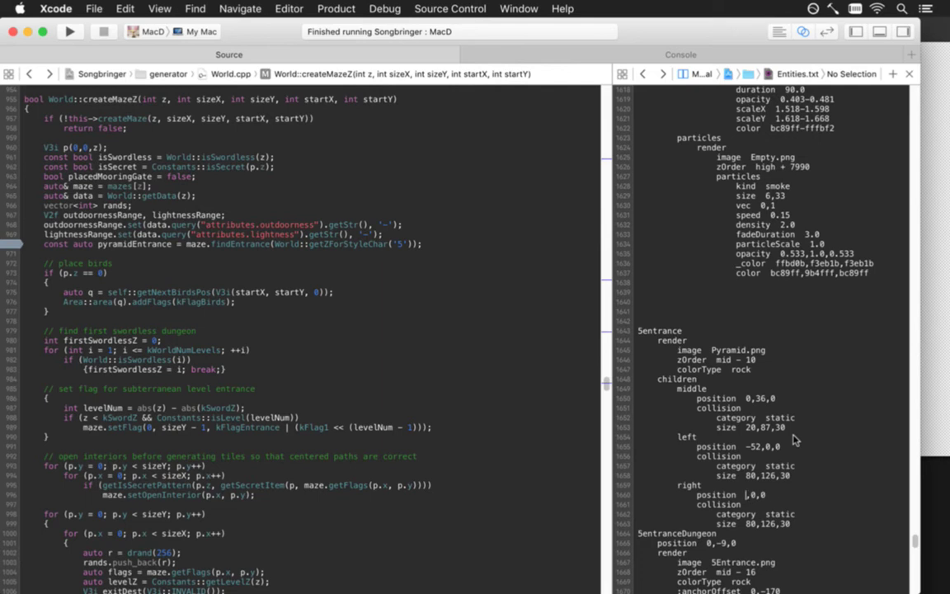
pyautogui.write('2')
pyautogui.press('super+r')
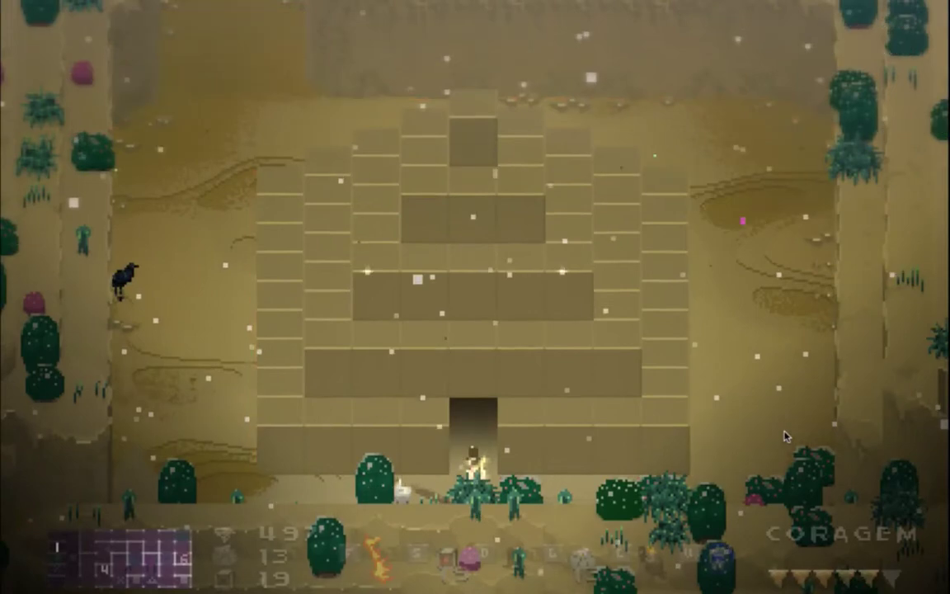
pyautogui.press('`')
pyautogui.press('`')
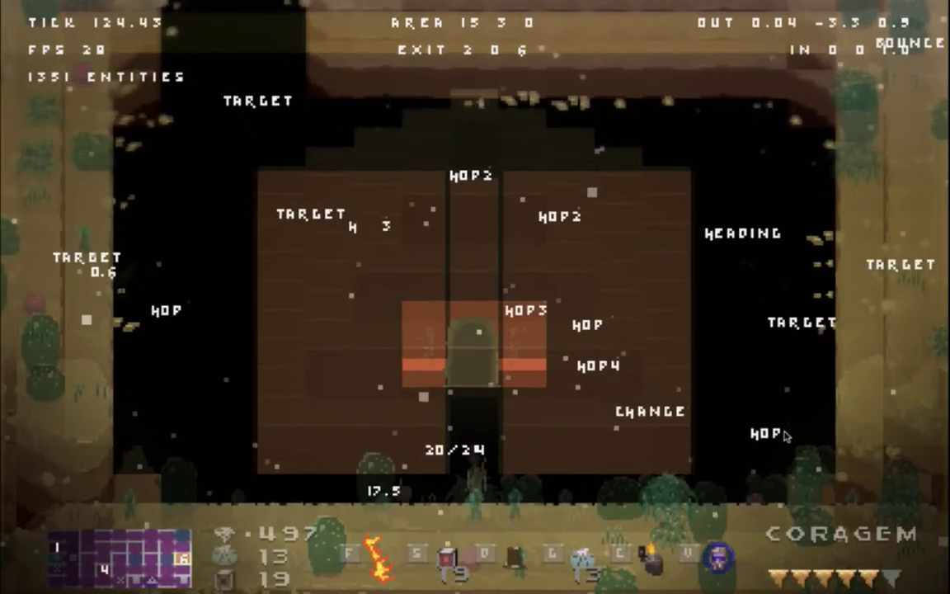
# Quit the game, set the left collision position to -50,0,0 and the right to 50,0,0, and run Songbringer again
pyautogui.press('super+q')
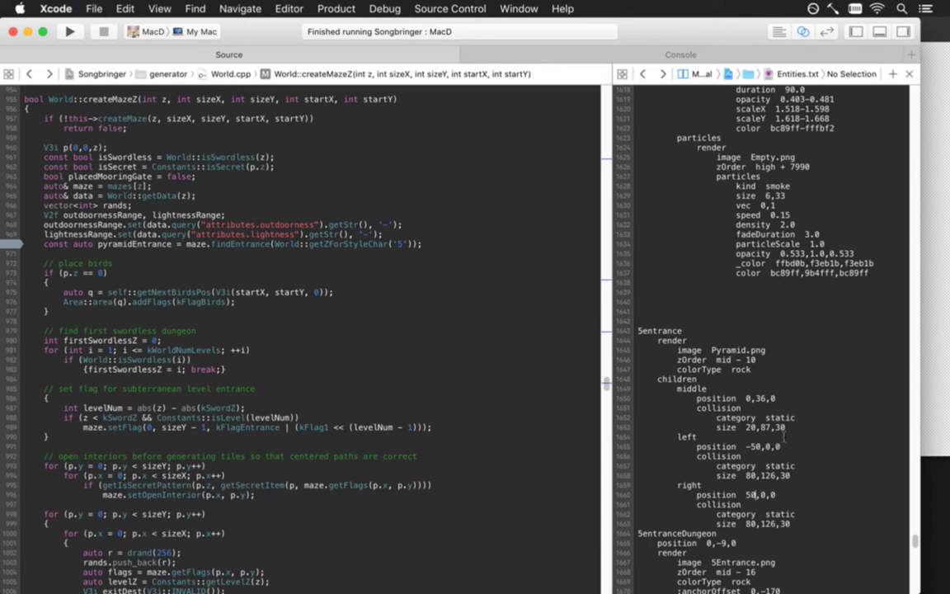
pyautogui.press('super+r')
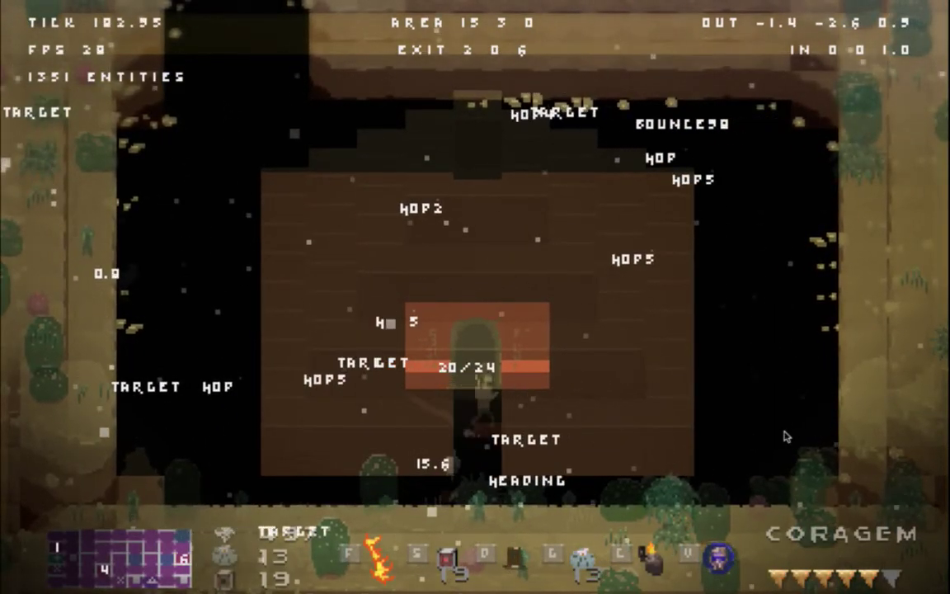
# Check the collision at the pyramid's top edge, then set the left and right collision sizes to 80,118,30 and rerun Songbringer
pyautogui.press('Right')
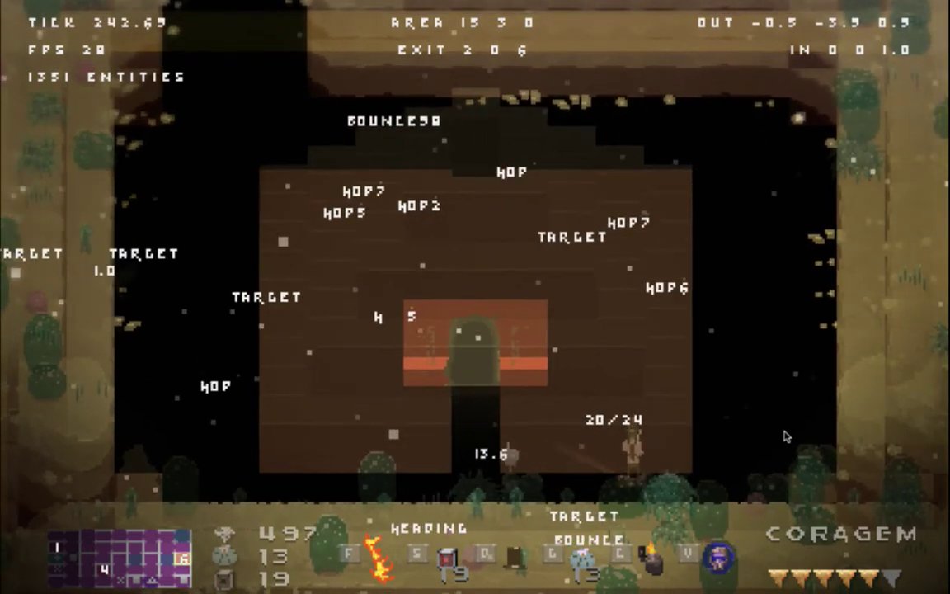
pyautogui.press('Up')
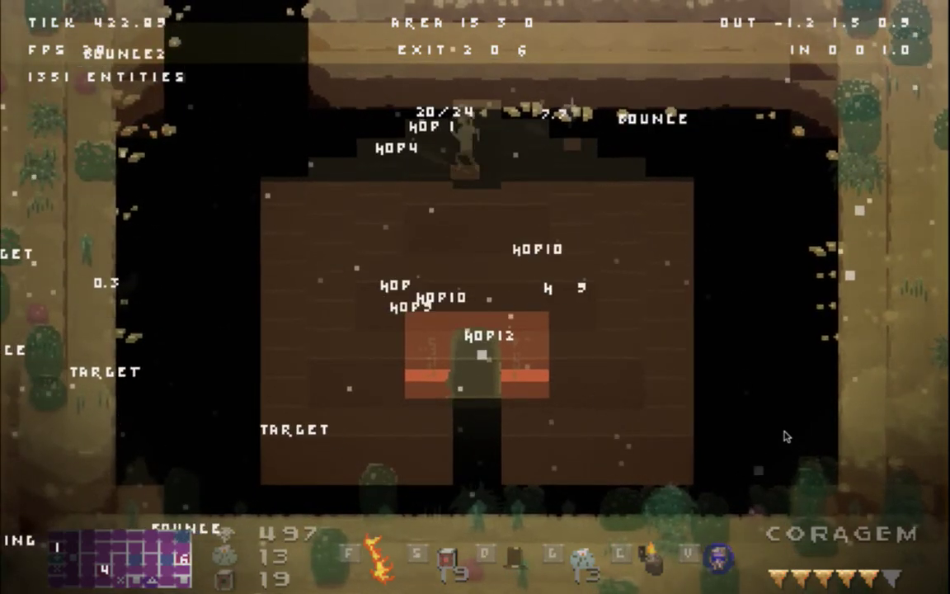
pyautogui.press('super+q')
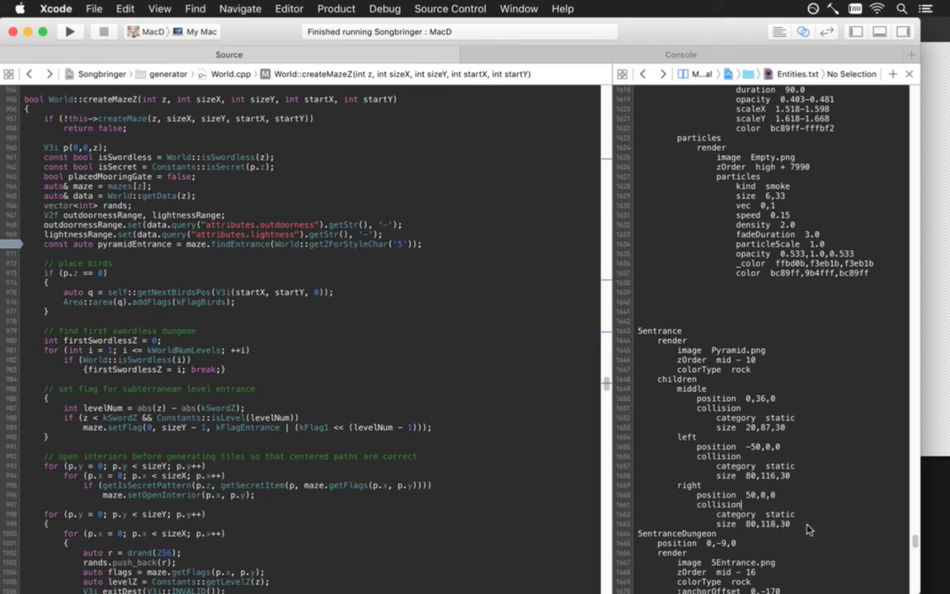
pyautogui.press('super+r')
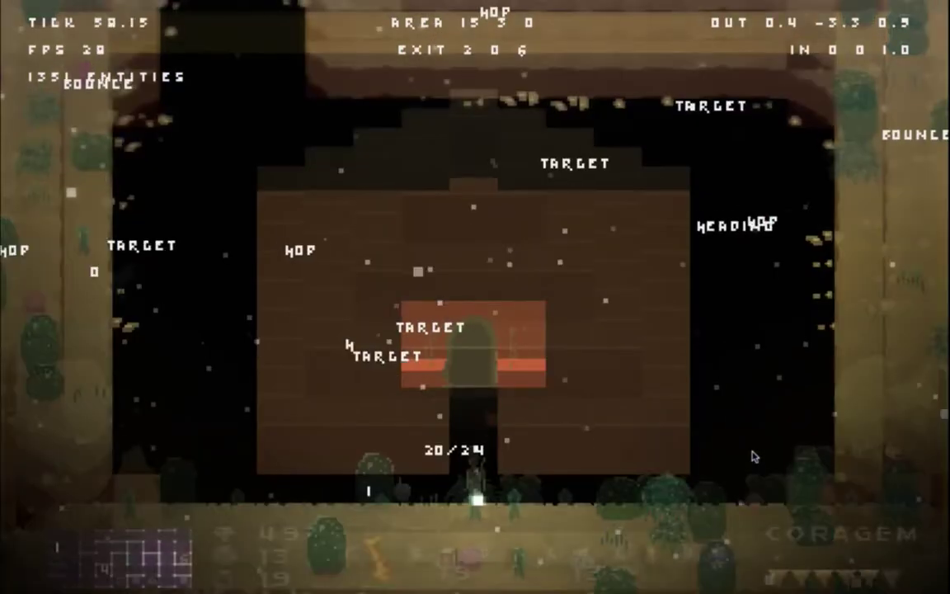
# Walk the character along the pyramid's side and top edge and into the doorway to test the resized collision blocks
pyautogui.press('Left')
pyautogui.press('Up')
pyautogui.press('Right')
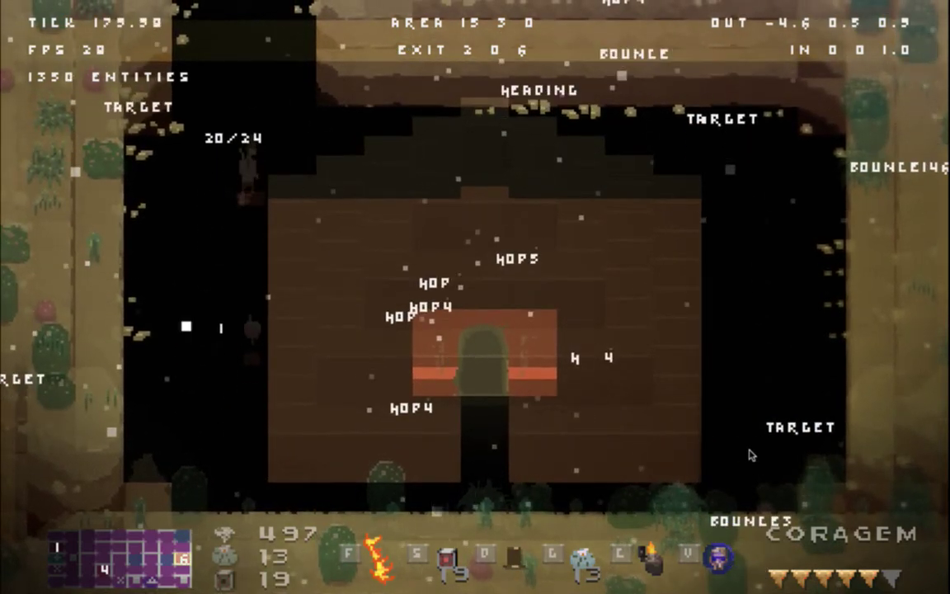
pyautogui.press('d')
pyautogui.press('Right')
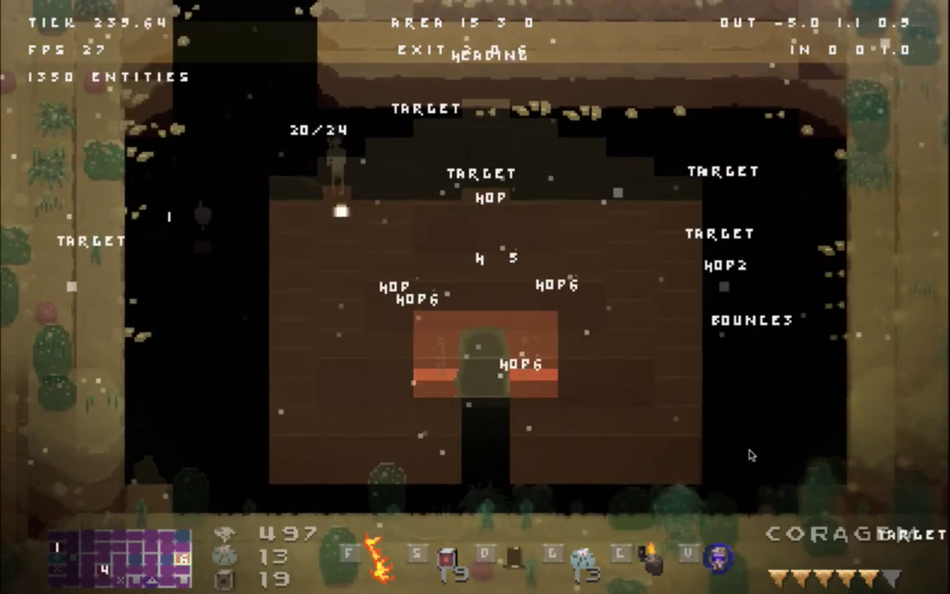
pyautogui.press('Left')
pyautogui.press('Right')
pyautogui.press('d')
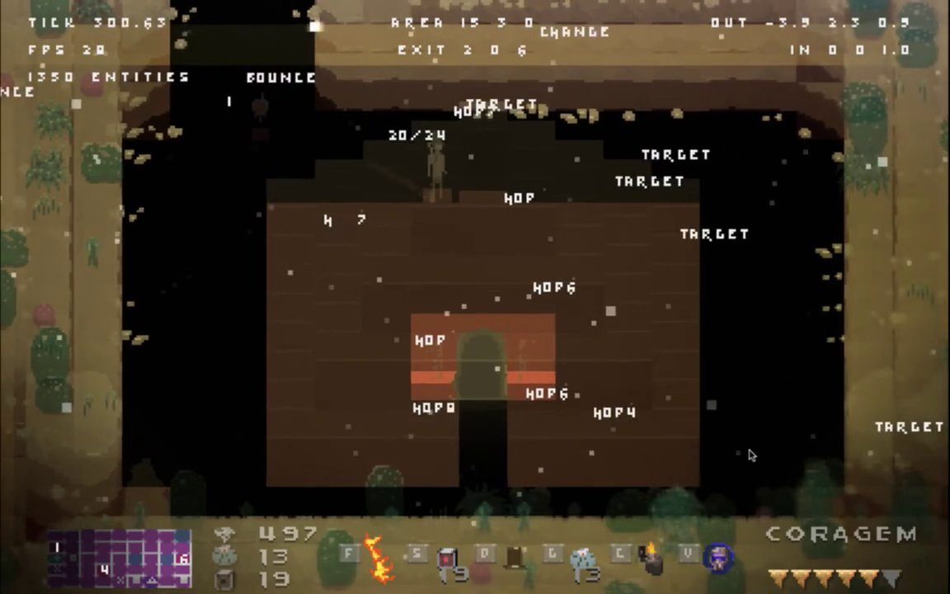
pyautogui.press('d')
pyautogui.press('d')
pyautogui.press('s')
pyautogui.press('a')
pyautogui.press('w')
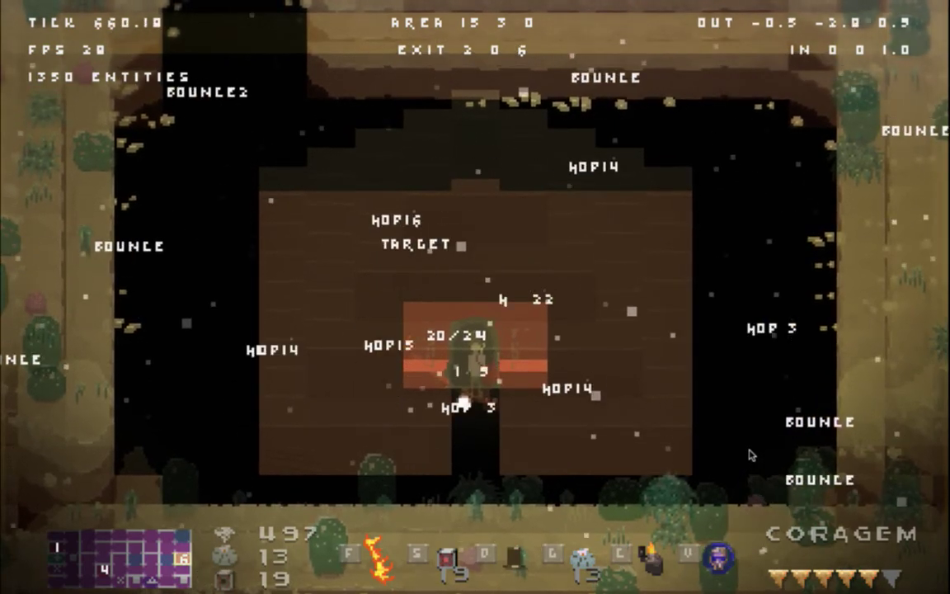
pyautogui.press('s')
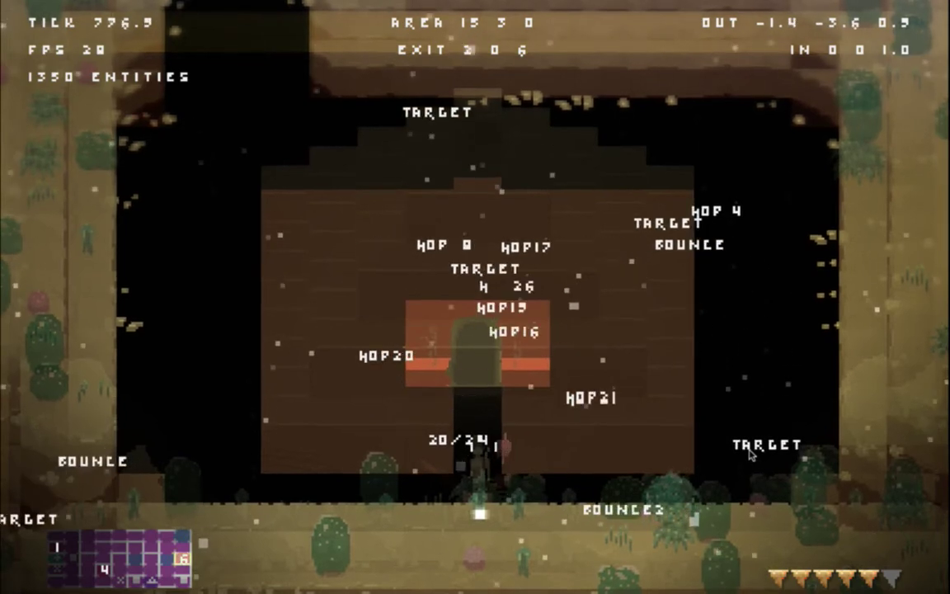
# View the character entering the doorway without the debug overlay, show the overlay again and return to Xcode
pyautogui.press('Tab')
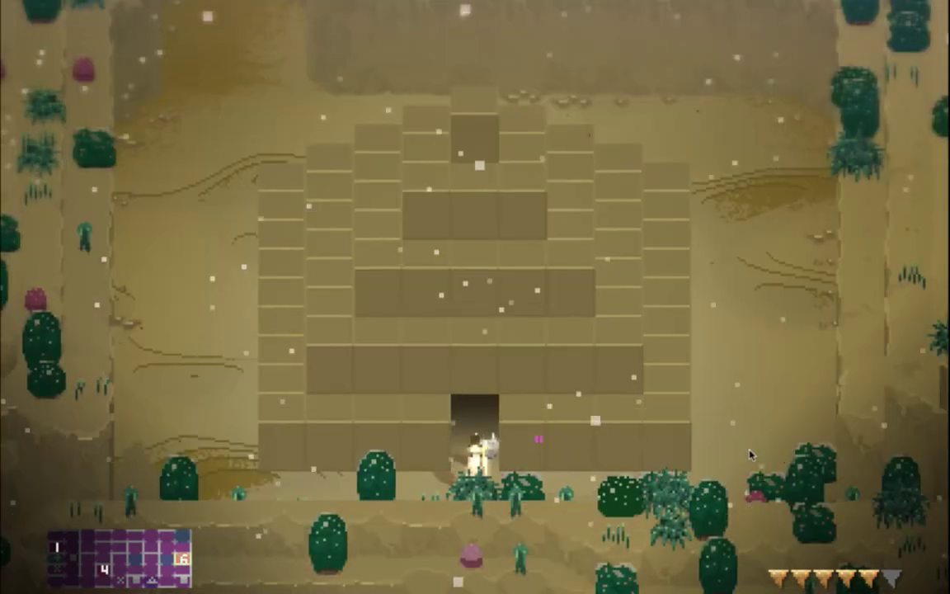
pyautogui.press('Up')
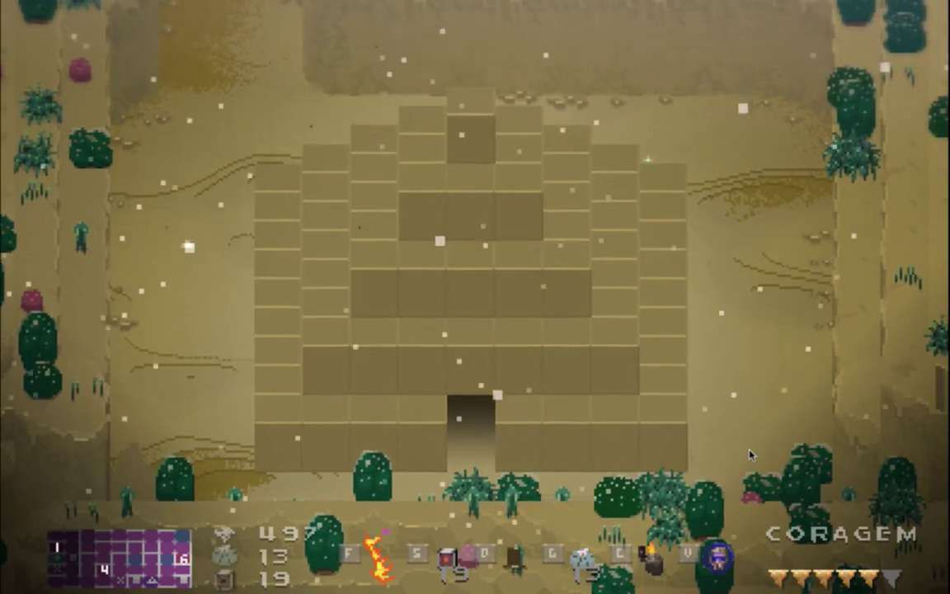
pyautogui.press('Tab')
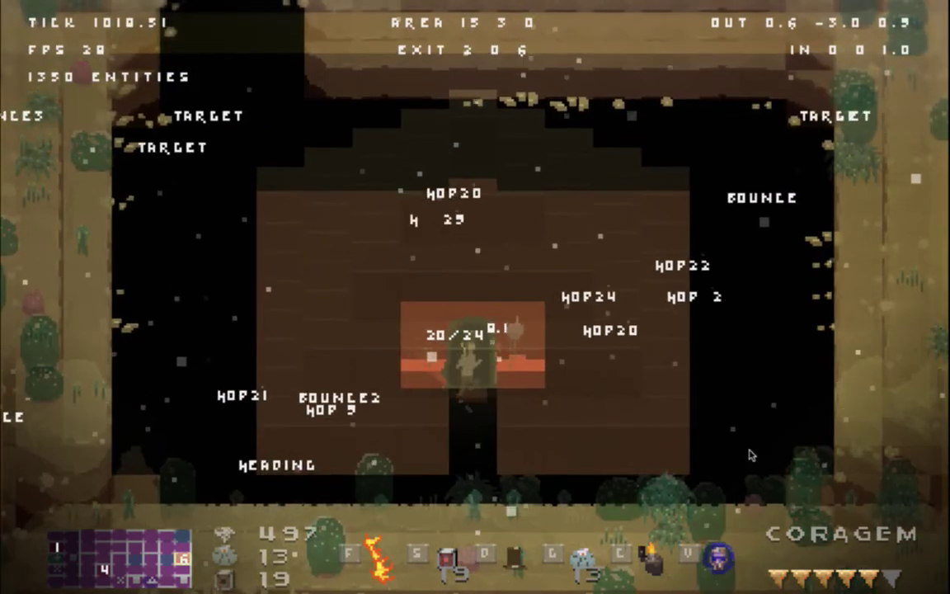
pyautogui.press('super+Tab')
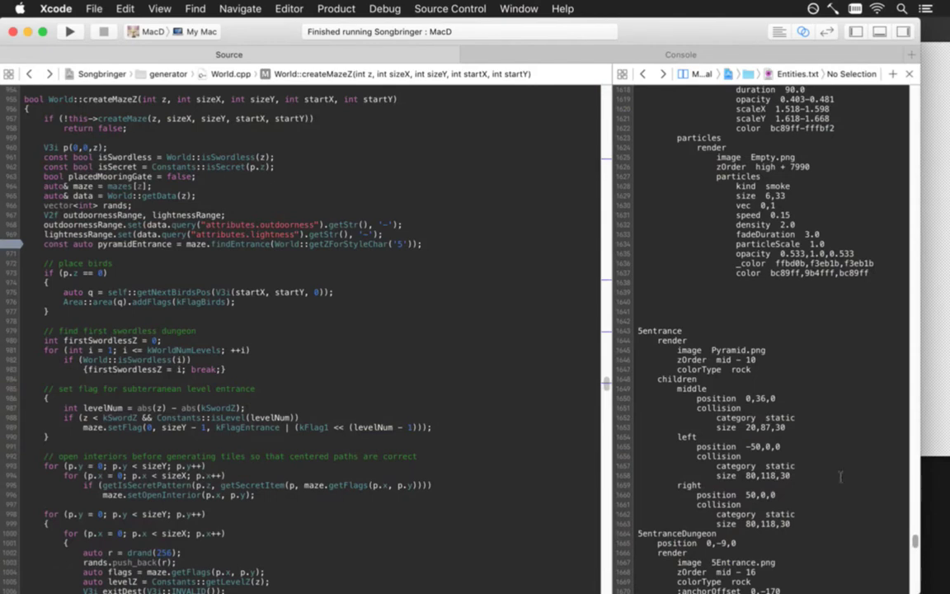
# Switch to Photoshop and measure the pyramid's doorway with a rectangular selection
pyautogui.press('super+Tab')
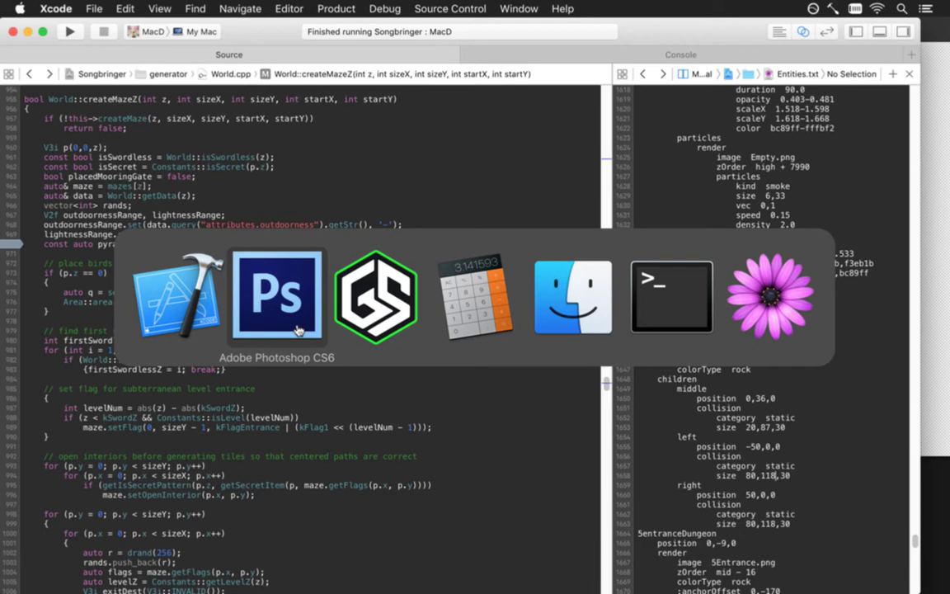
pyautogui.click(180, 297)
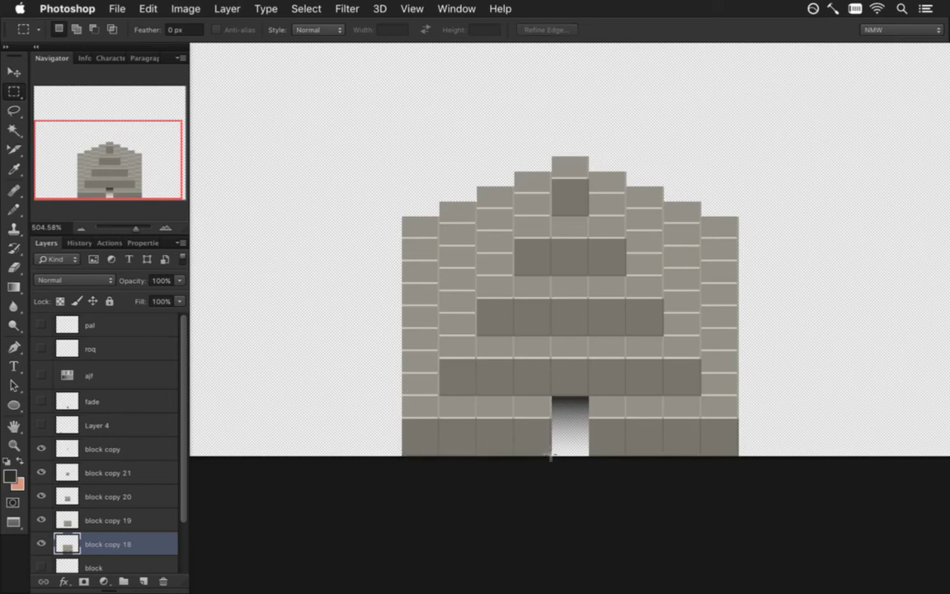
pyautogui.moveTo(554, 459); pyautogui.dragTo(586, 402)
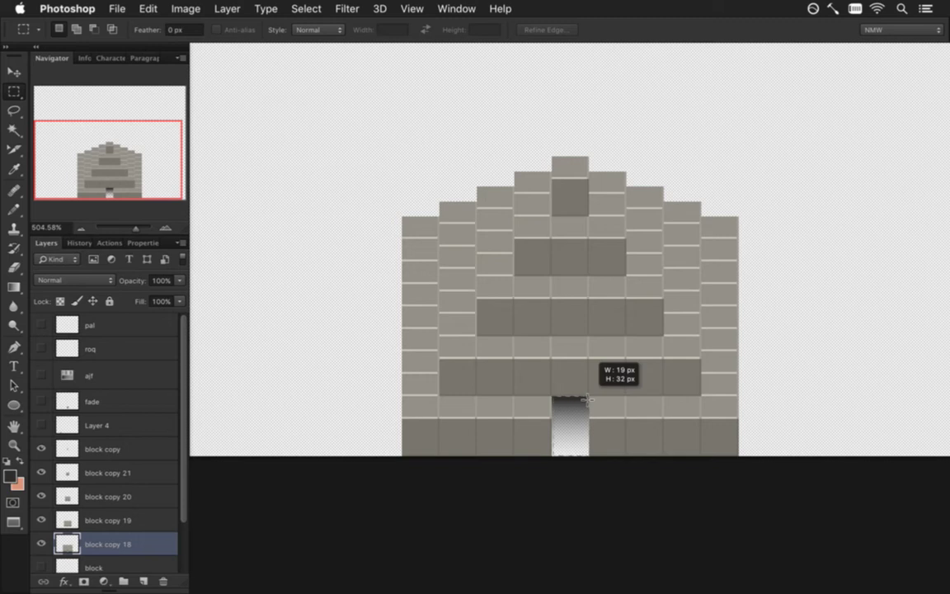
pyautogui.moveTo(586, 401); pyautogui.dragTo(589, 396)
# Set the middle collision position to 0,40,0 in Xcode, then run Songbringer and test the doorway without the debug overlay
pyautogui.press('super+Tab')
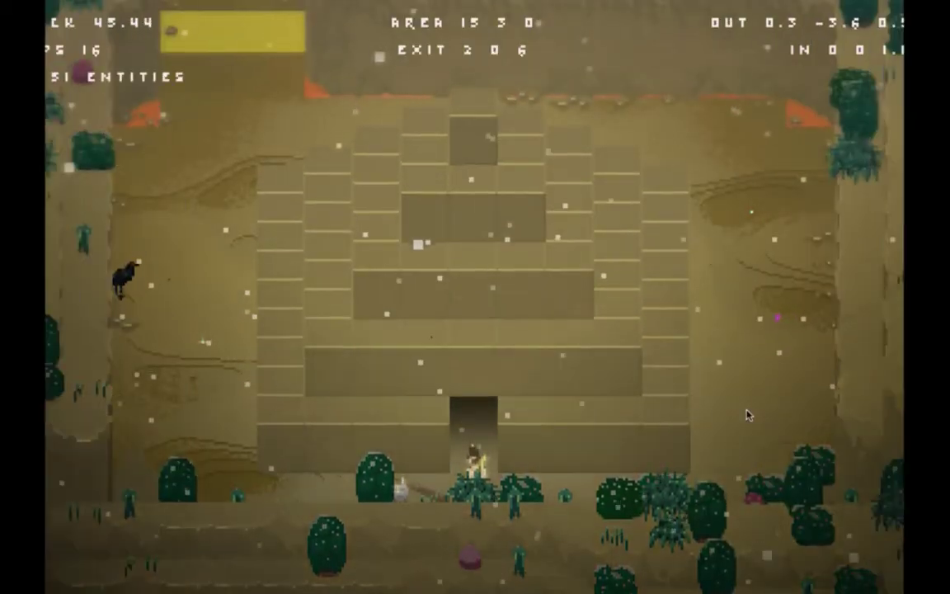
pyautogui.press('`')
pyautogui.press('`')
pyautogui.press('`')
pyautogui.press('`')
pyautogui.press('Up')
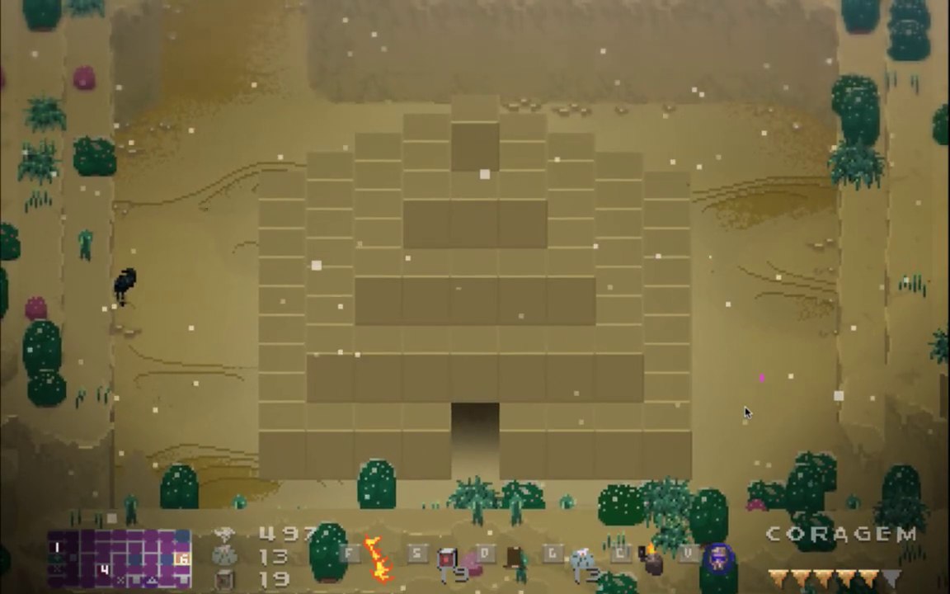
pyautogui.press('Down')
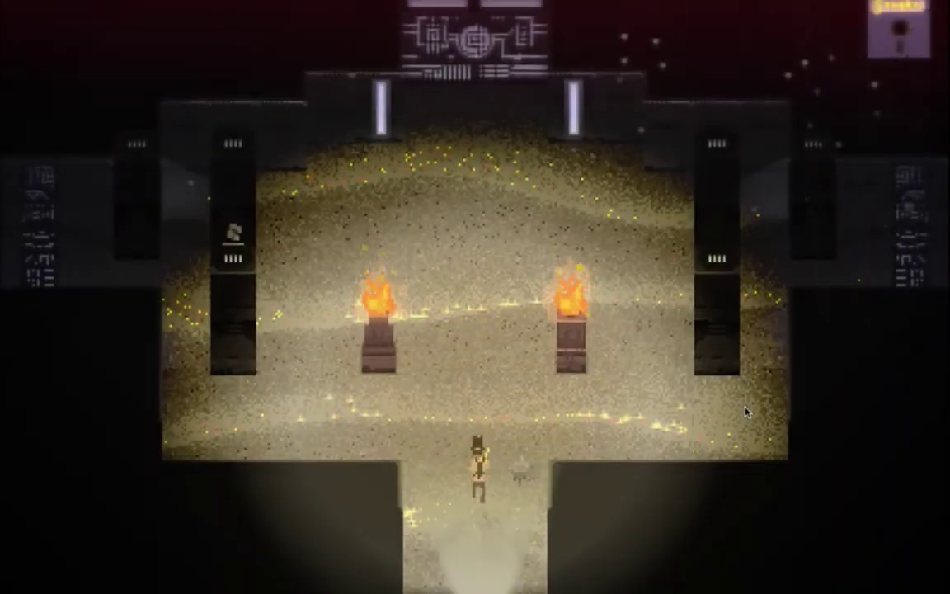
pyautogui.press('super+Tab')
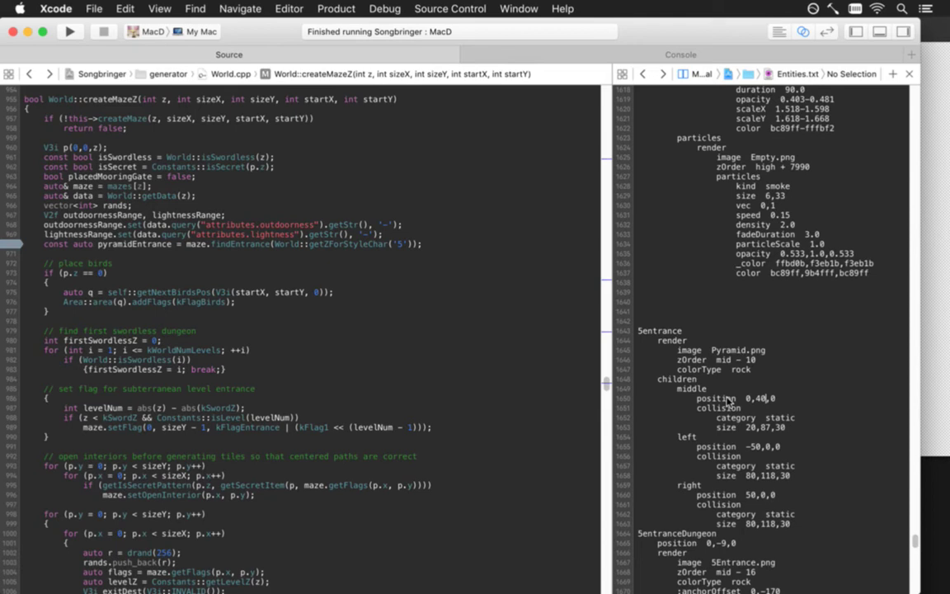
# Switch to Photoshop to review the selected doorway area of the pyramid, then return to Xcode
pyautogui.press('super+Tab')
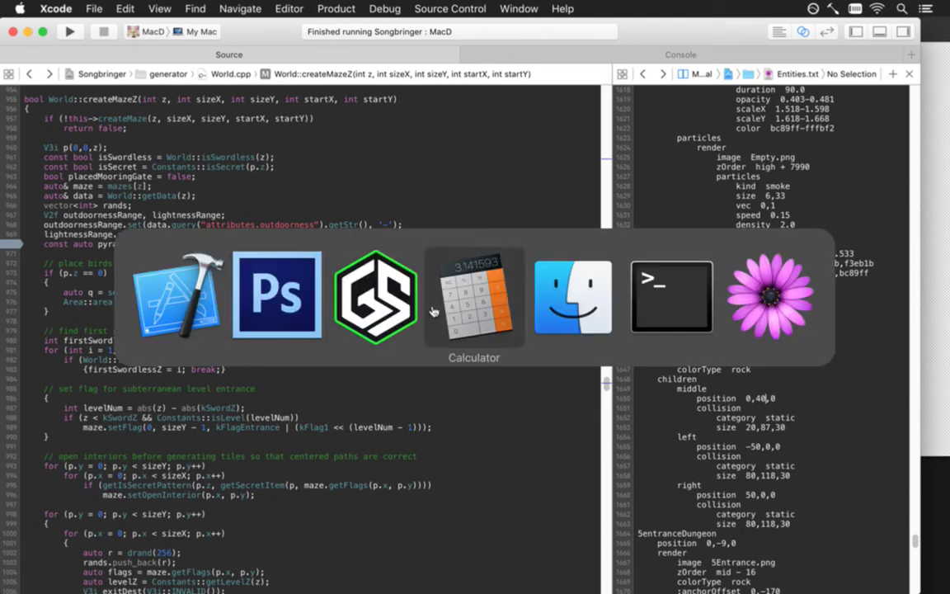
pyautogui.click(262, 325)
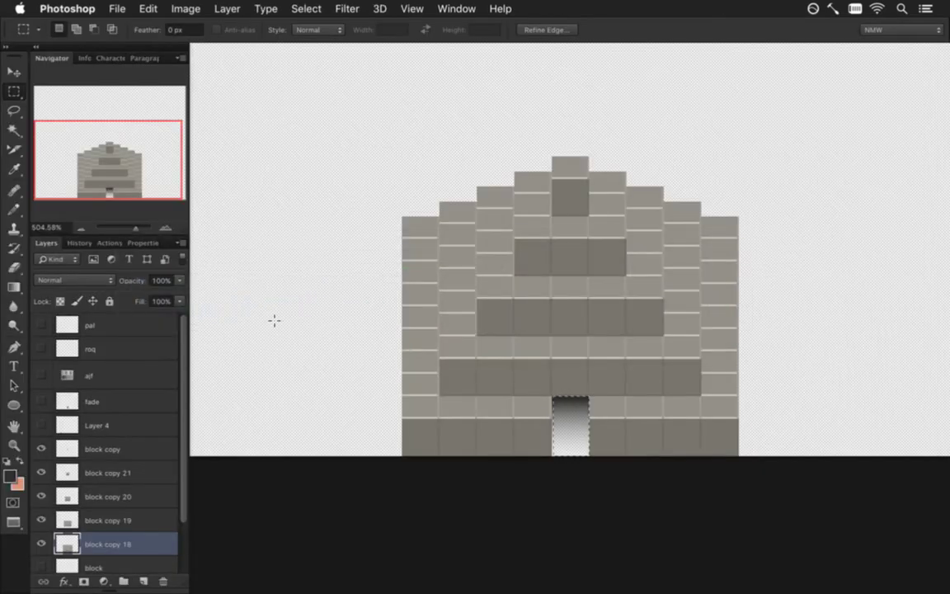
pyautogui.press('super+Tab')
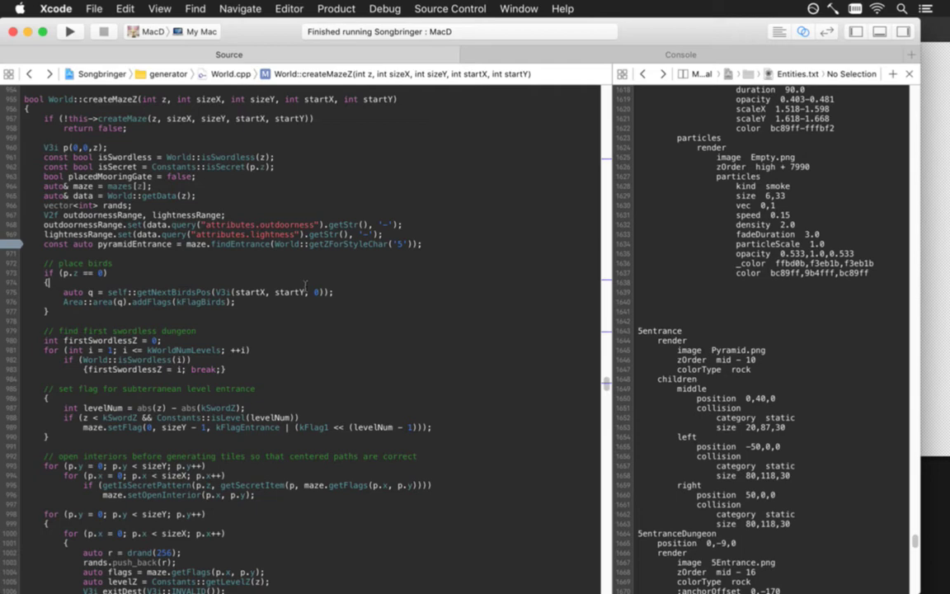
# Open AreaPatterns.cpp and find the patternentrance05 branch
pyautogui.press('super+shift+o')
pyautogui.write('arpa')
pyautogui.press('Return')
pyautogui.press('super+f')
pyautogui.write('patternentrance05')
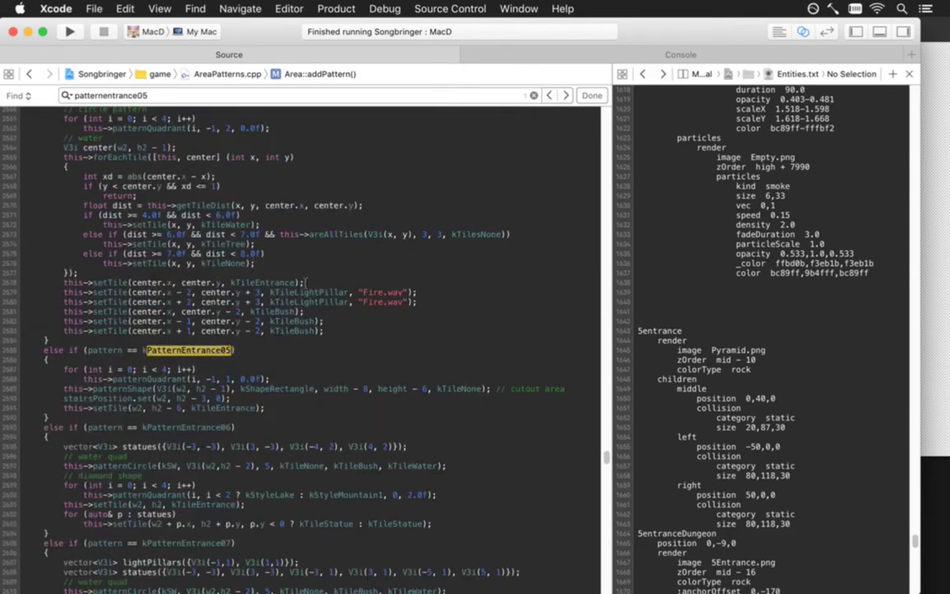
pyautogui.press('Escape')
pyautogui.click(266, 358)
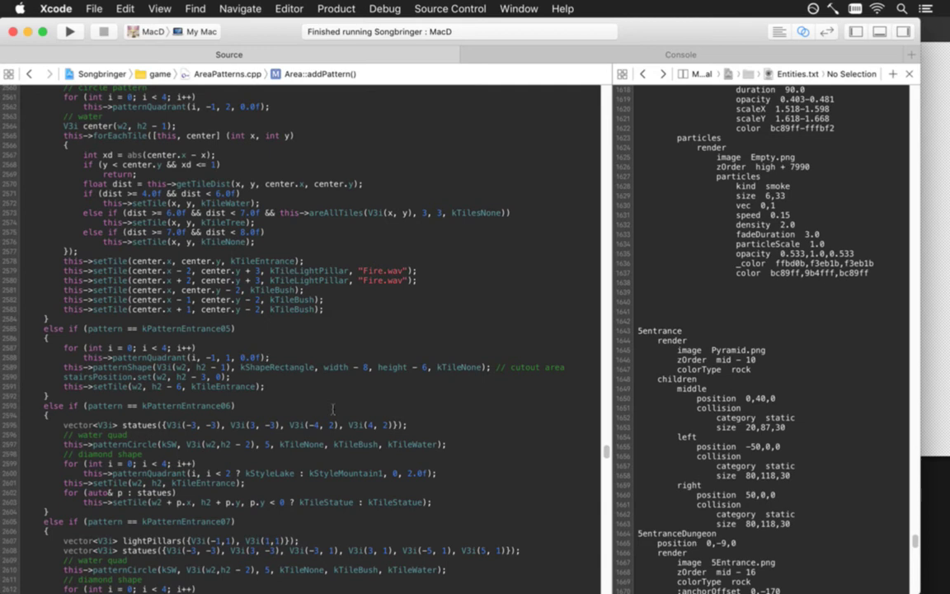
# Set the kPatternEntrance05 entrance tile's vertical position to h2 - 5 and run Songbringer
pyautogui.moveTo(82, 377); pyautogui.dragTo(230, 379)
pyautogui.moveTo(97, 387); pyautogui.dragTo(179, 393)
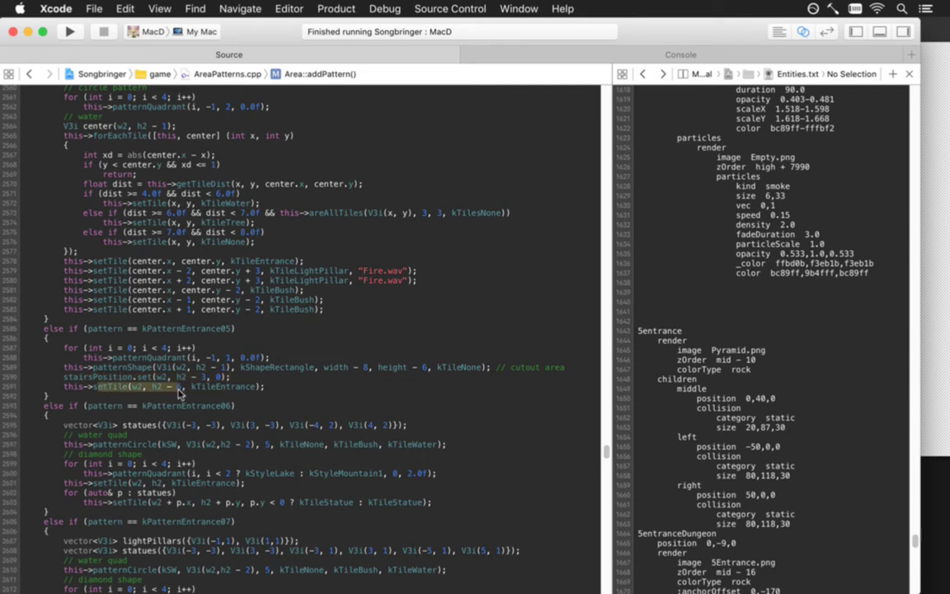
pyautogui.doubleClick(178, 388)
pyautogui.write('5')
pyautogui.press('super+r')
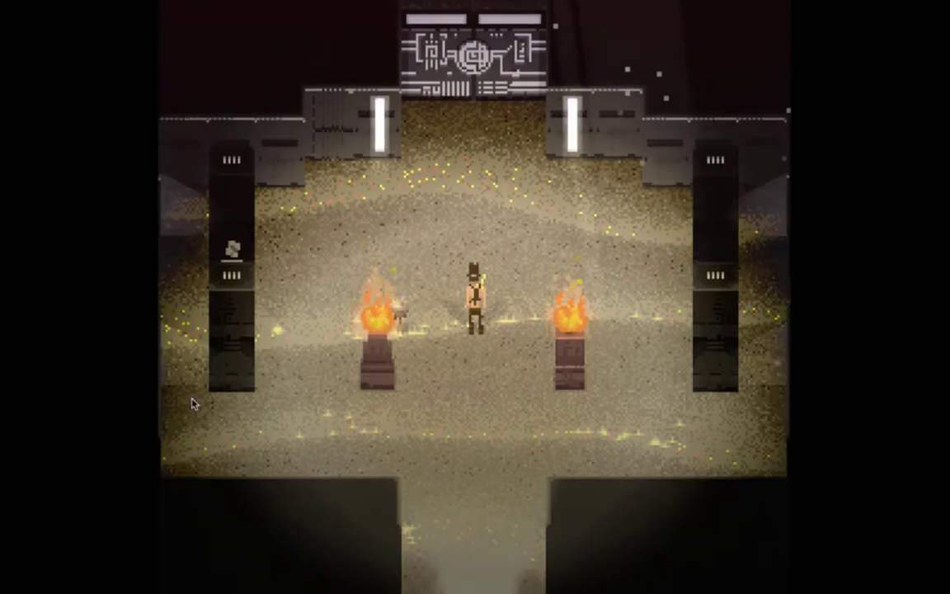
# Walk the character in and out of the pyramid's doorway to check the shifted entrance and where the character emerges
pyautogui.press('Down')
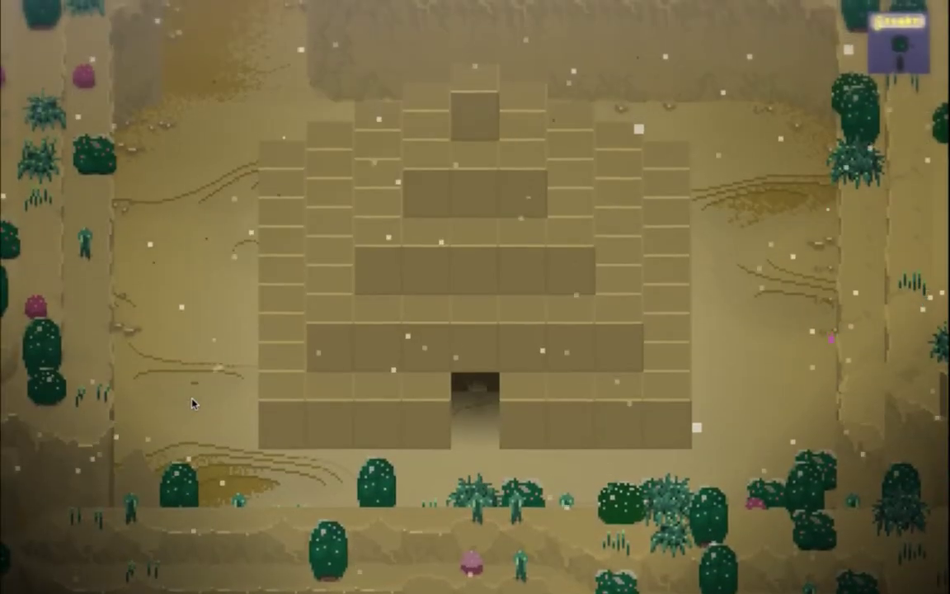
pyautogui.press('s')
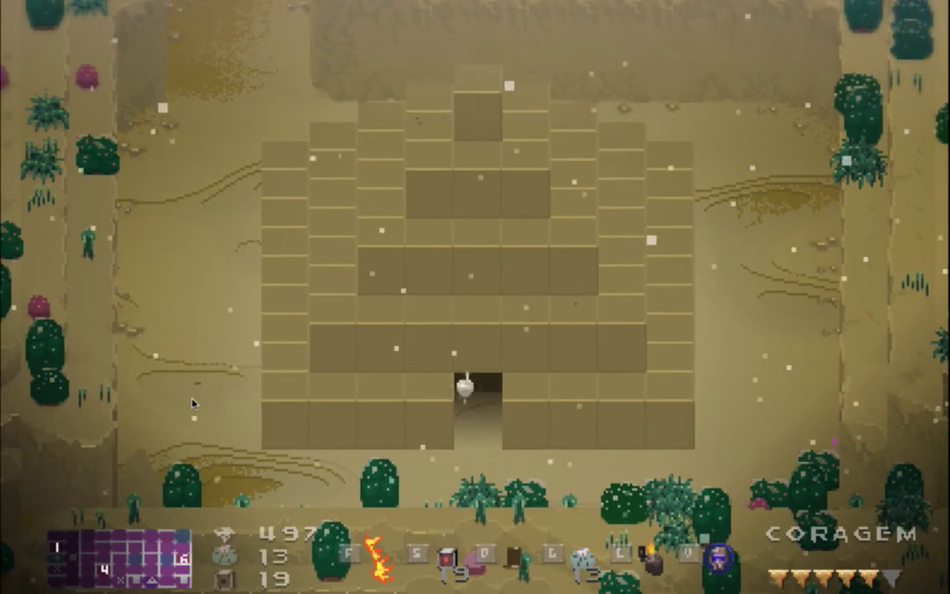
pyautogui.press('w')
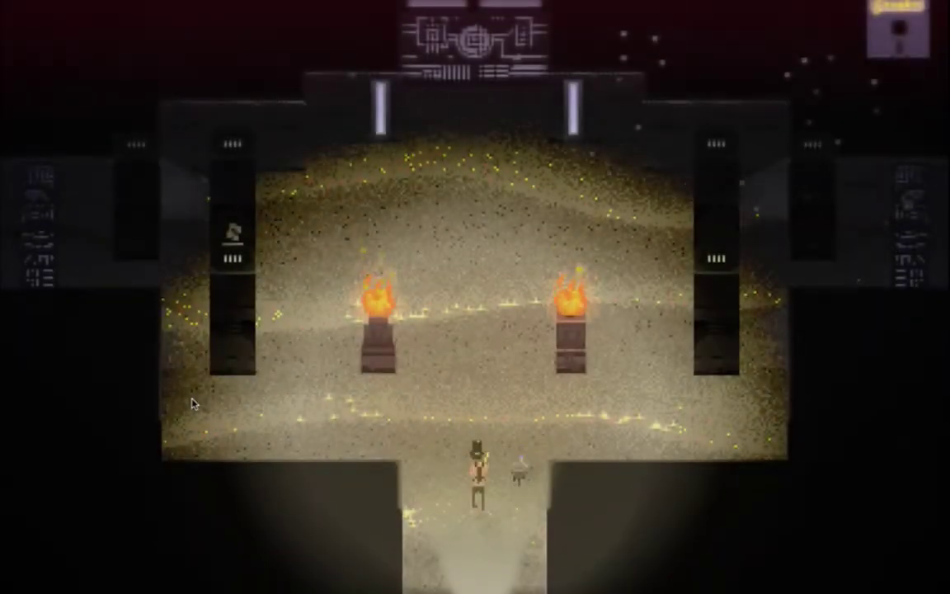
pyautogui.press('s')
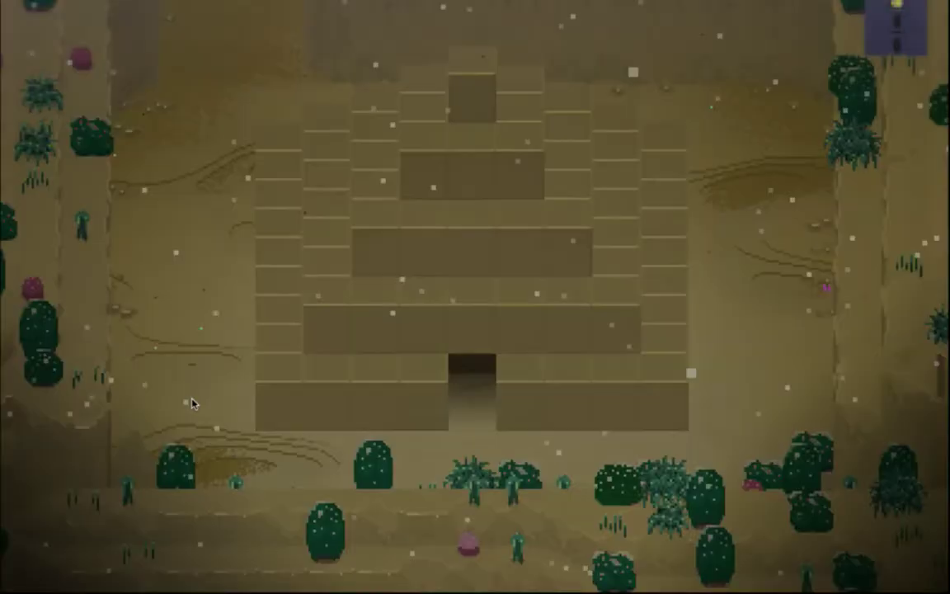
pyautogui.press('w')
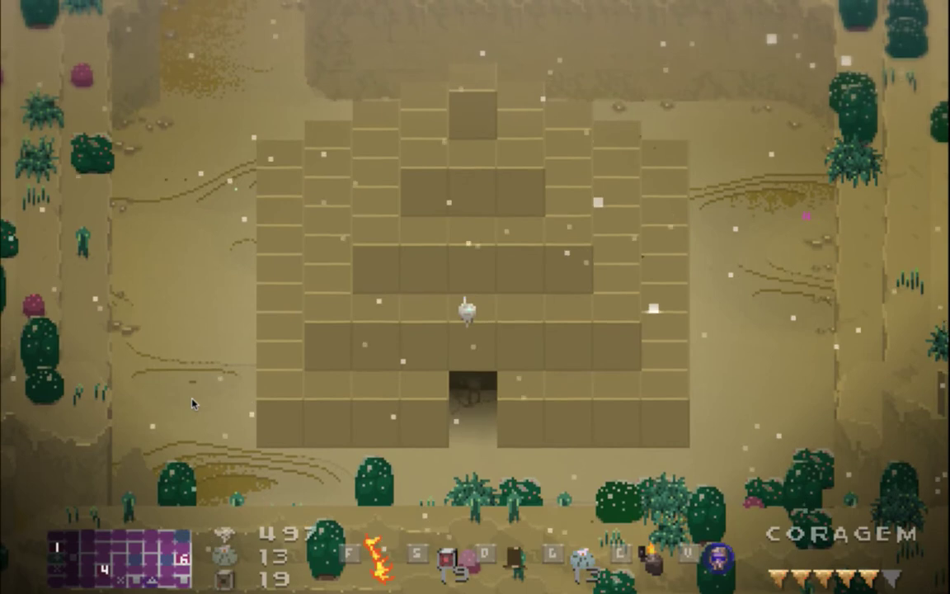
pyautogui.press('s')
pyautogui.press('w')
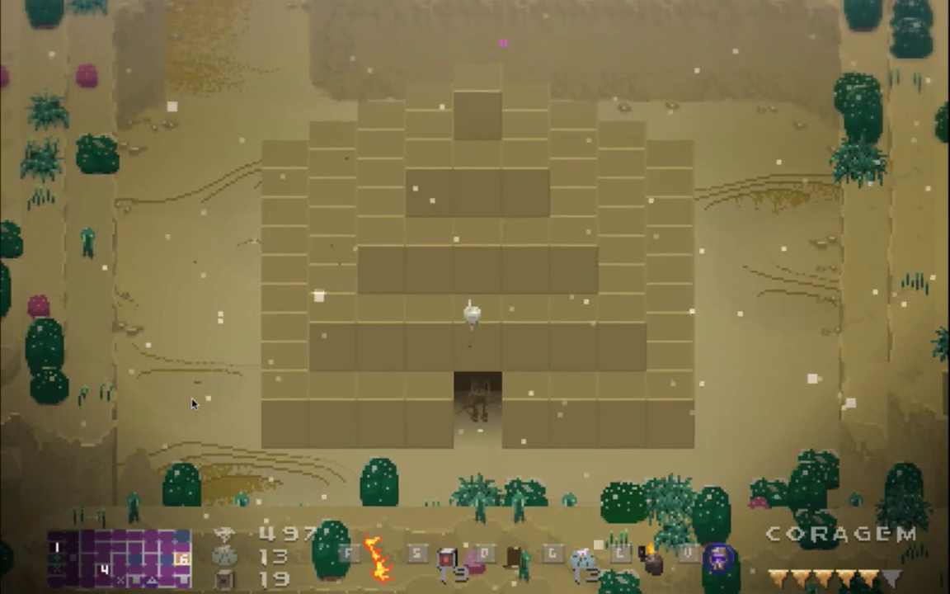
# Quit the game, set the kPatternEntrance05 entrance tile's position to h2 - 4, and test the doorway in a new run
pyautogui.press('super+q')
pyautogui.write('4, kTileEntrance);')
pyautogui.press('super+r')
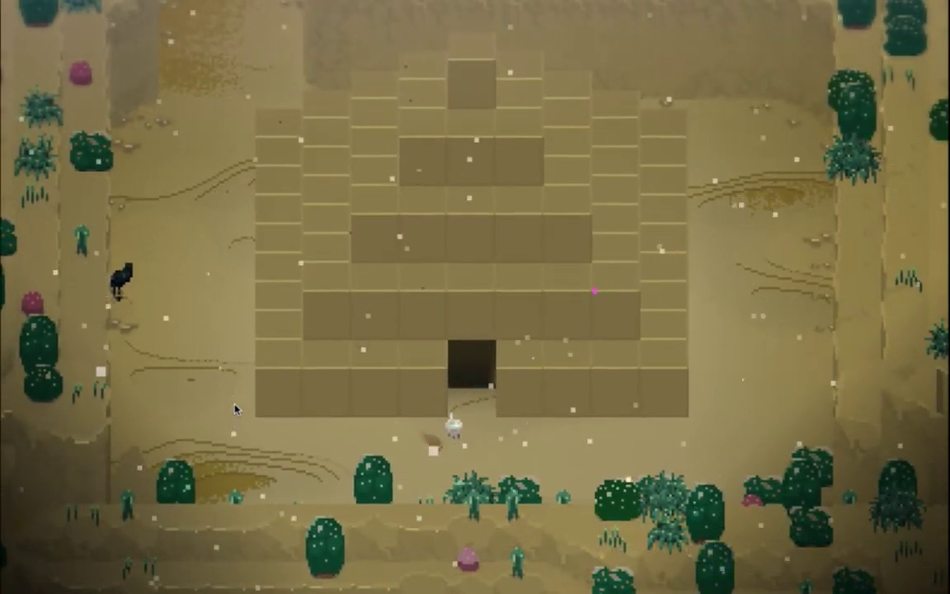
pyautogui.press('Down')
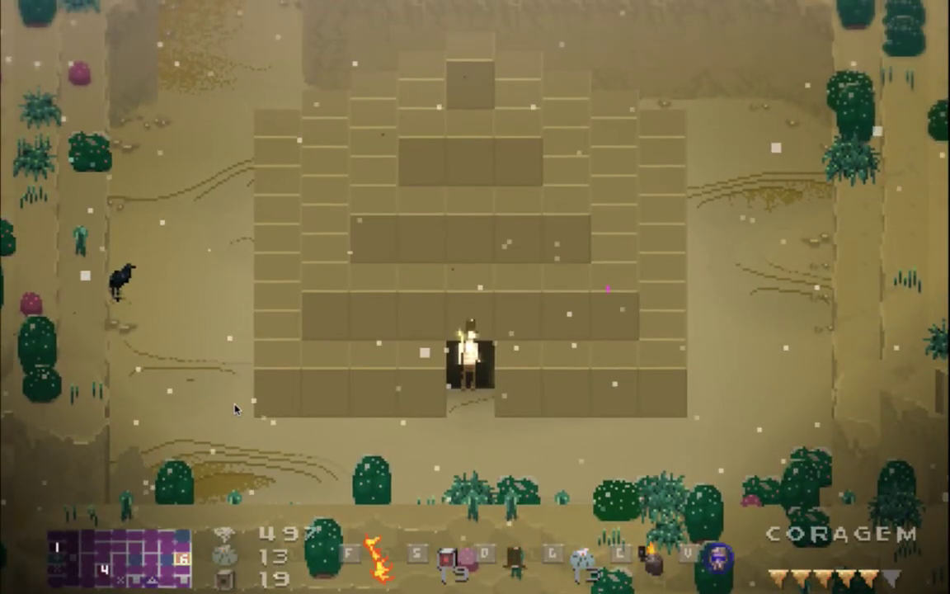
# Finish the doorway test and set the kPatternEntrance05 entrance tile's vertical position to h2 - 5
pyautogui.press('Up')
pyautogui.press('Down')
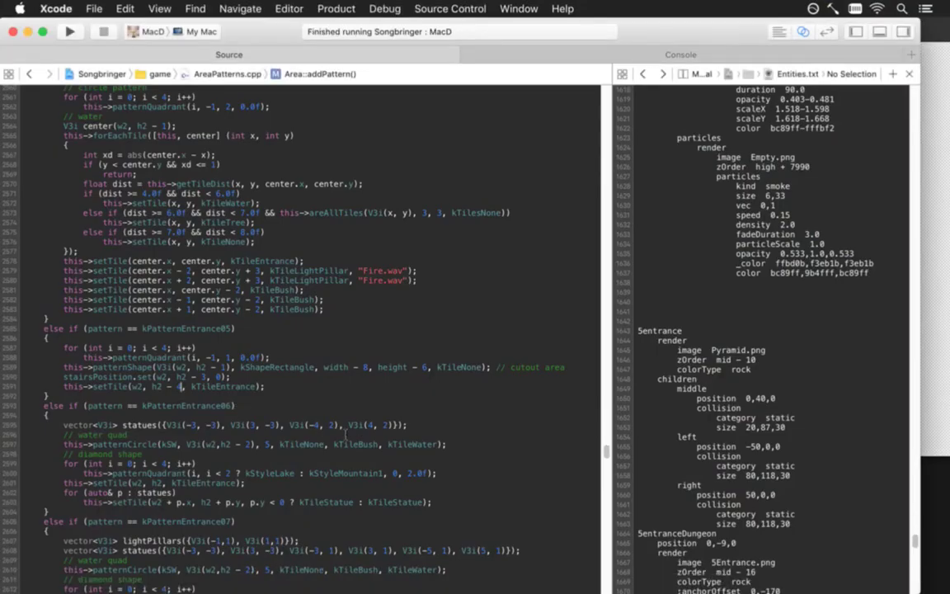
pyautogui.press('BackSpace')
pyautogui.write('5')
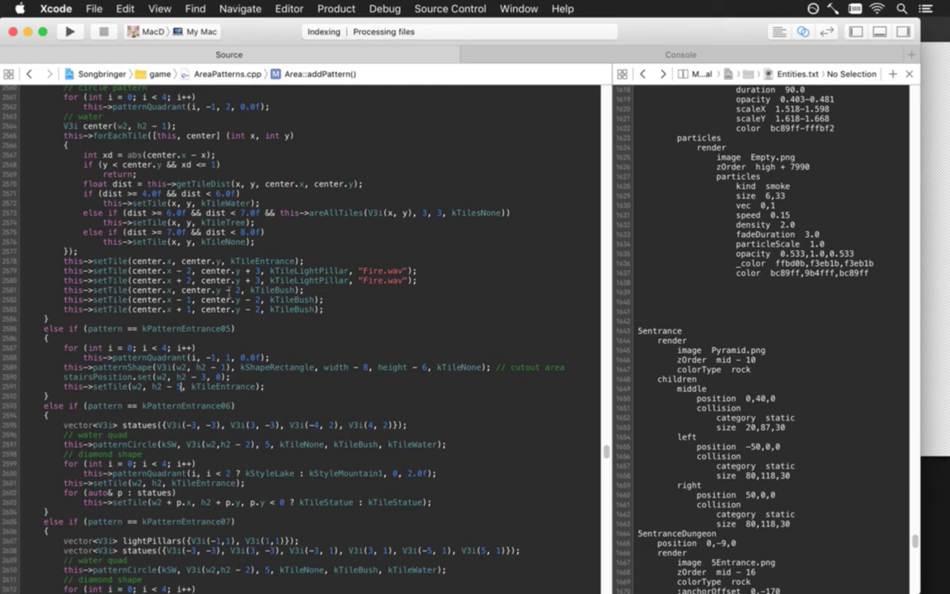
# Set the Pyramid.png zOrder in 5entrance of Entities.txt to mid - 16, run Songbringer, and walk the character into the doorway
pyautogui.click(766, 398)
pyautogui.press('ctrl+super+Left')
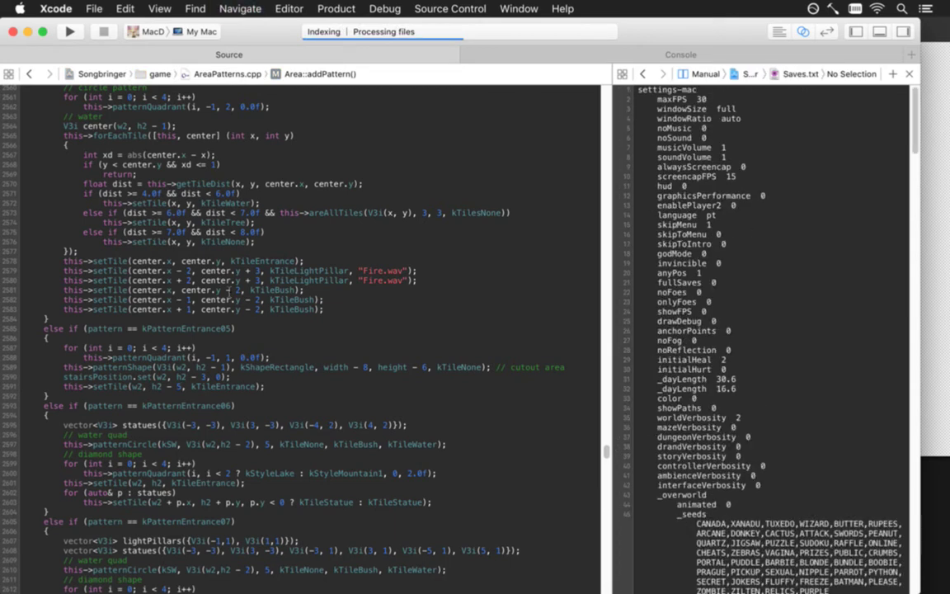
pyautogui.press('ctrl+super+Left')
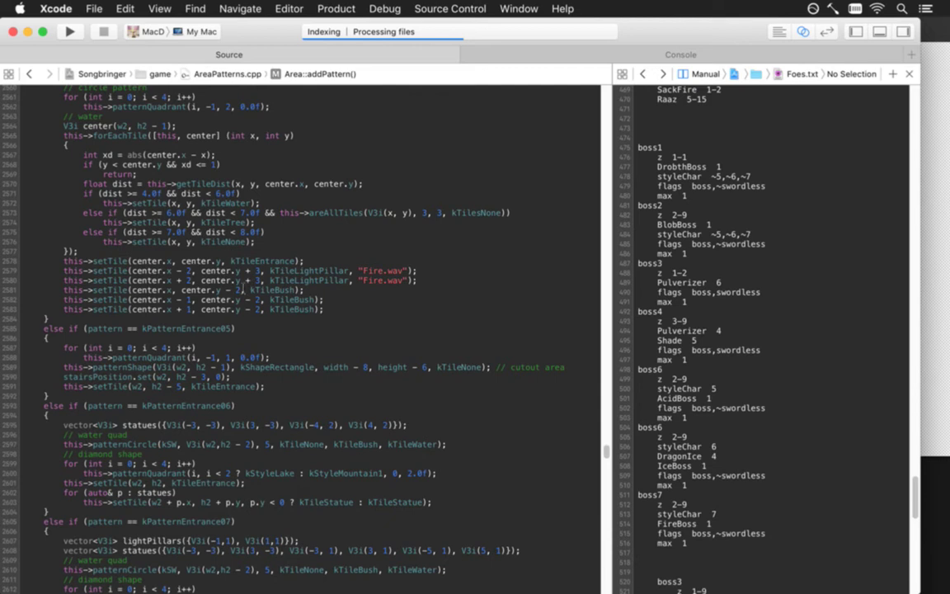
pyautogui.press('ctrl+super+Left')
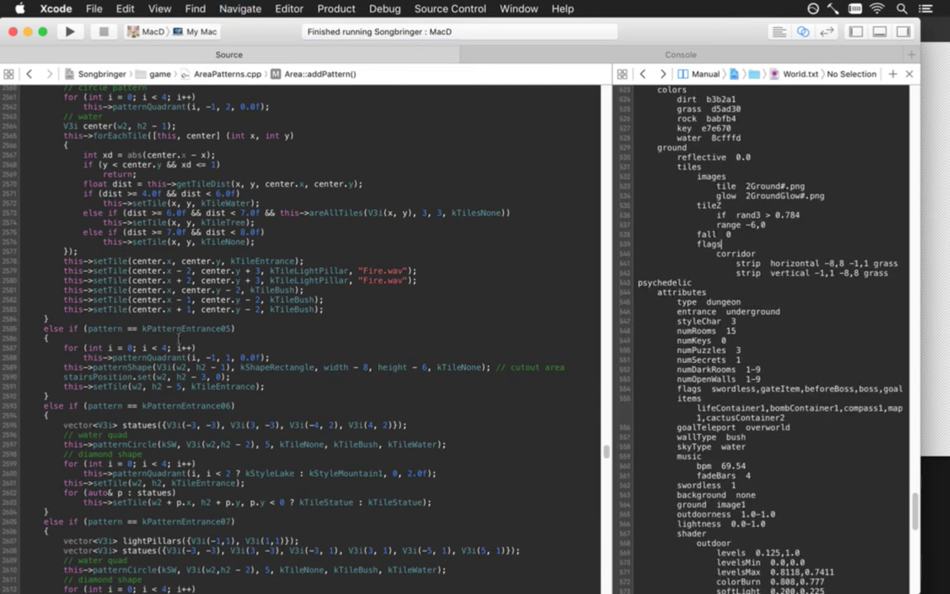
pyautogui.press('ctrl+super+Left')
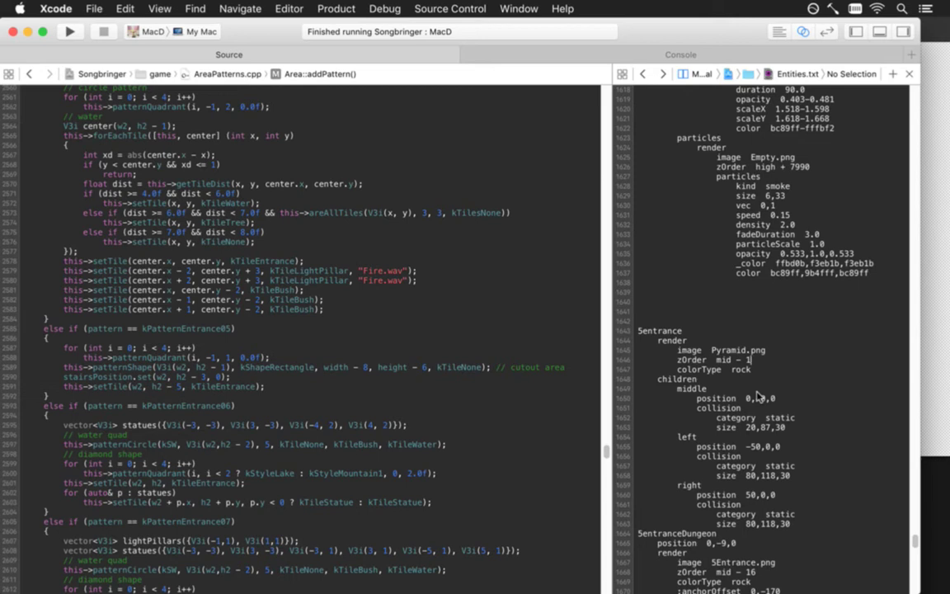
pyautogui.press('super+r')
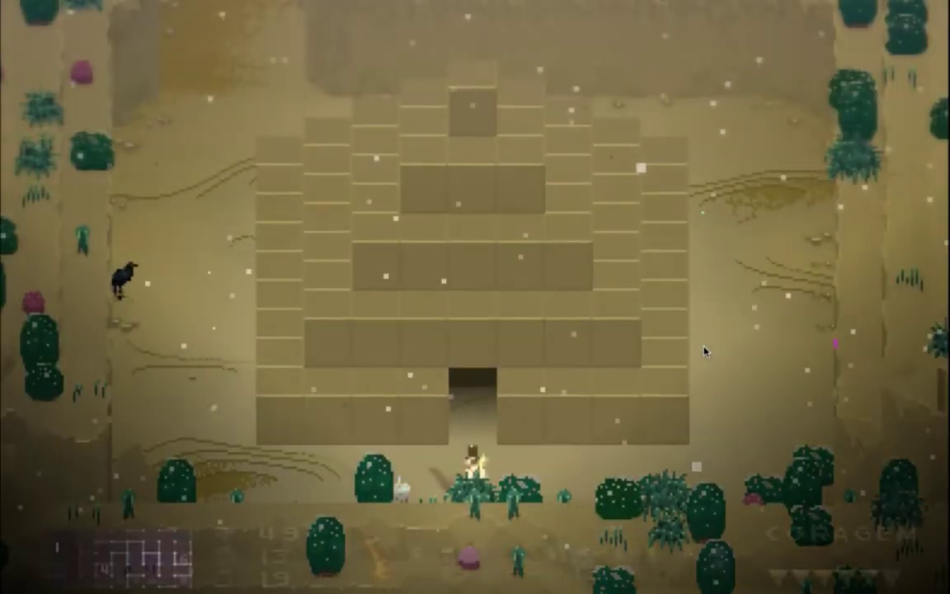
pyautogui.press('Up')
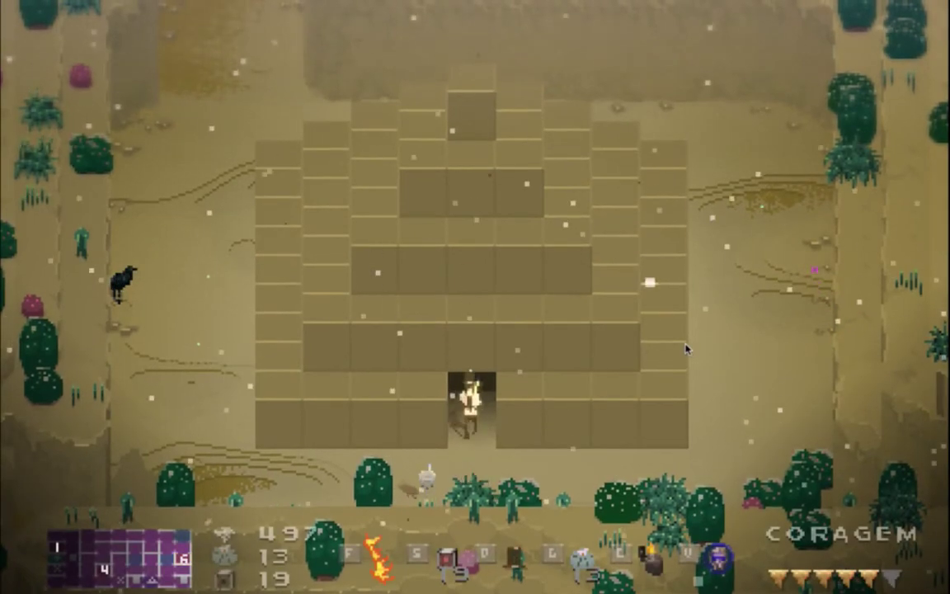
pyautogui.press('Up')
pyautogui.press('Up')
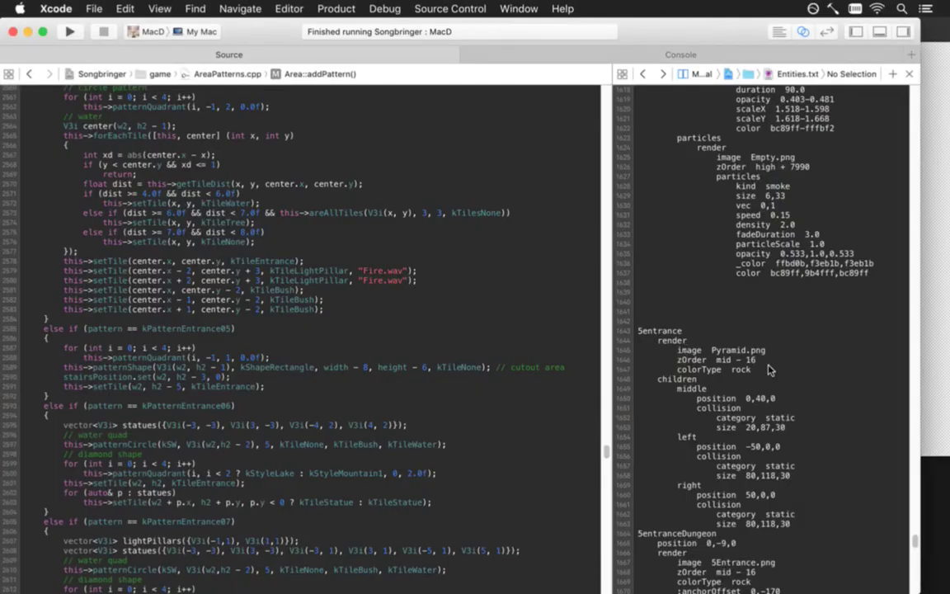
# Change the Pyramid.png zOrder to mid - 4, save Entities.txt, and check the doorway in a new run
pyautogui.press('BackSpace')
pyautogui.press('BackSpace')
pyautogui.write('4')
pyautogui.press('super+s')
pyautogui.press('super+r')
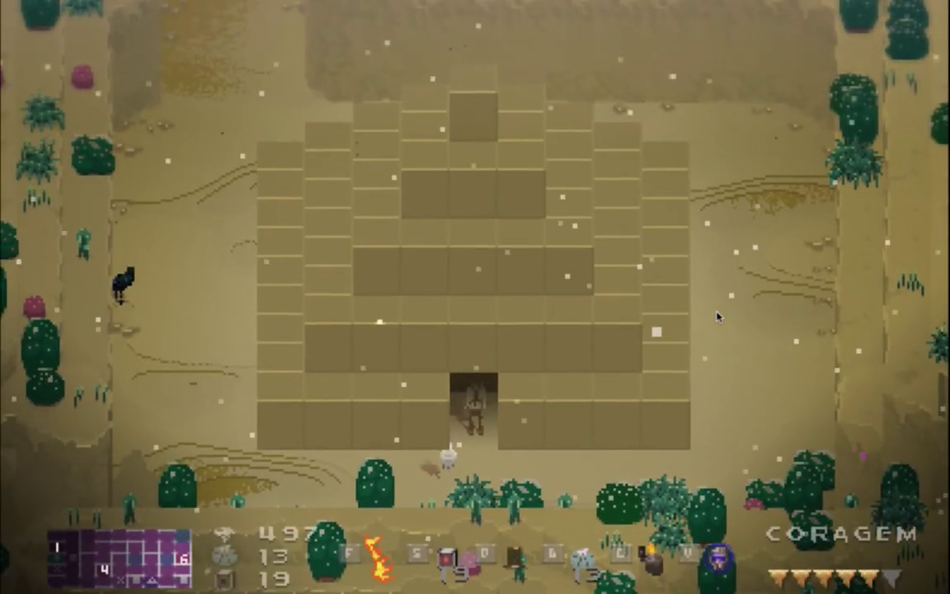
pyautogui.press('super+Tab')
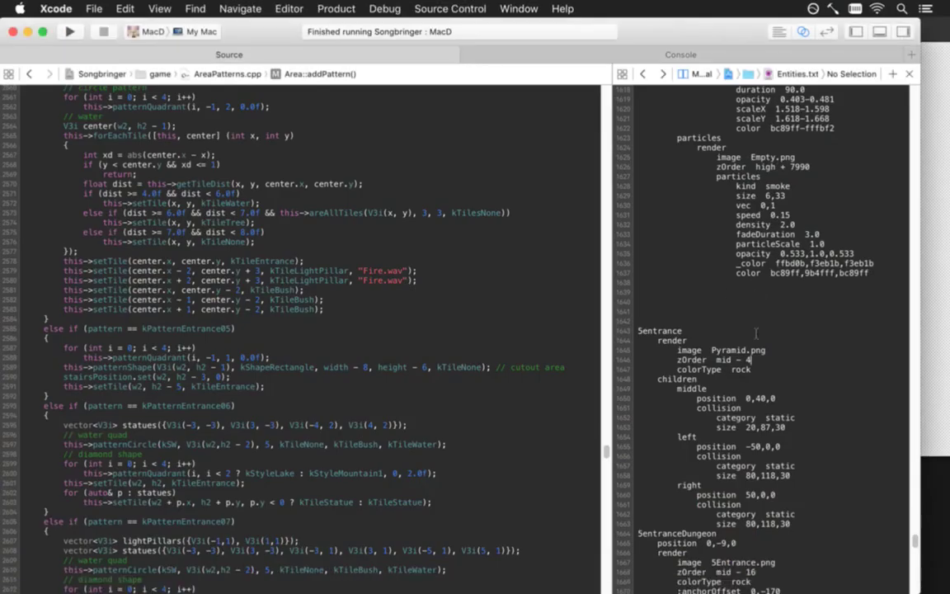
# Run Songbringer again and walk the character in and out of the pyramid's doorway to check how it is layered
pyautogui.press('super+r')
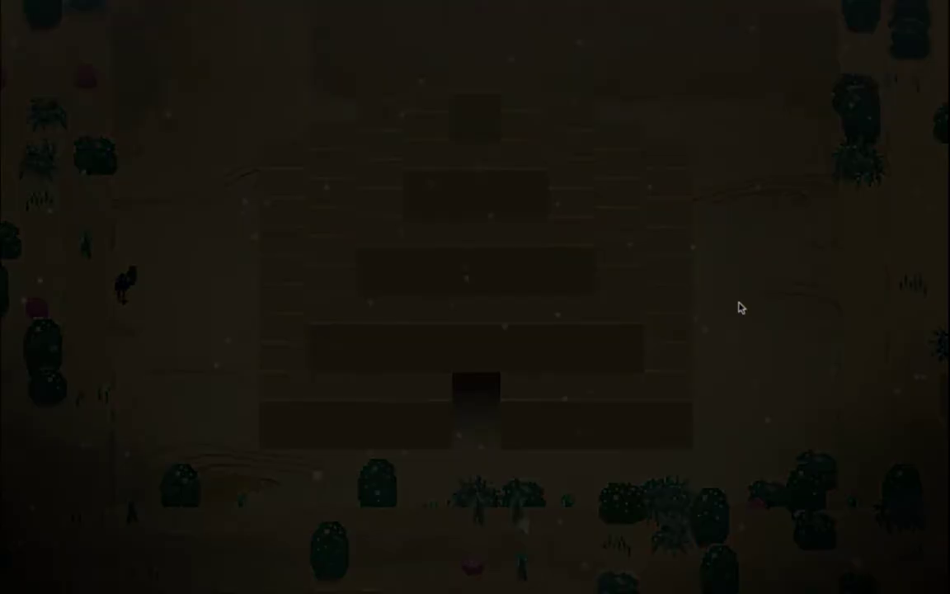
pyautogui.press('s')
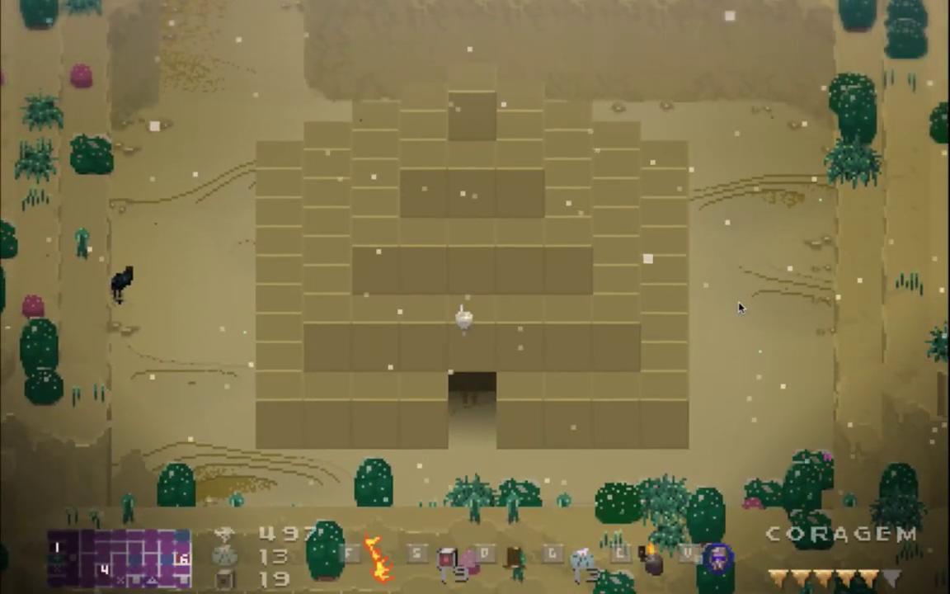
pyautogui.press('Up')
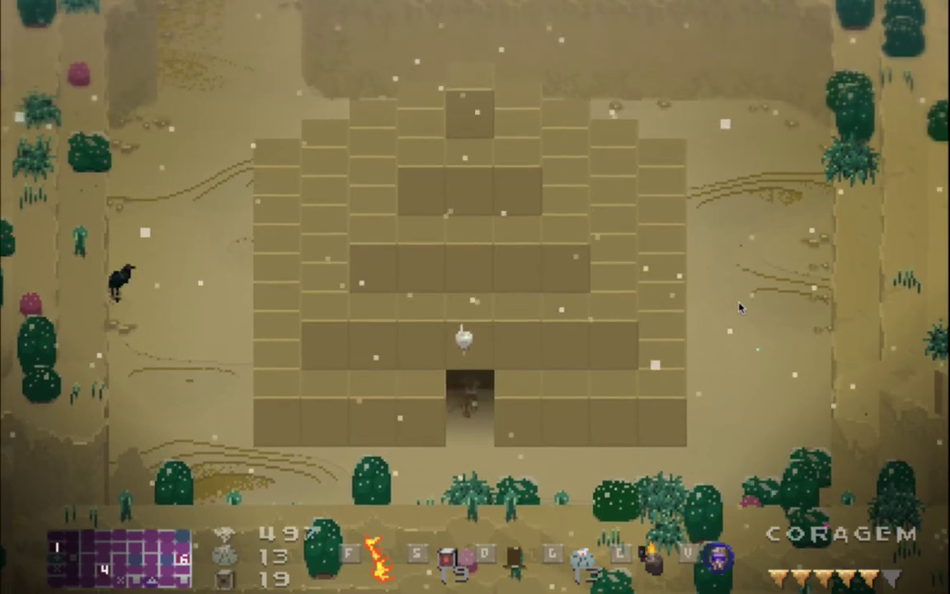
pyautogui.press('Up')
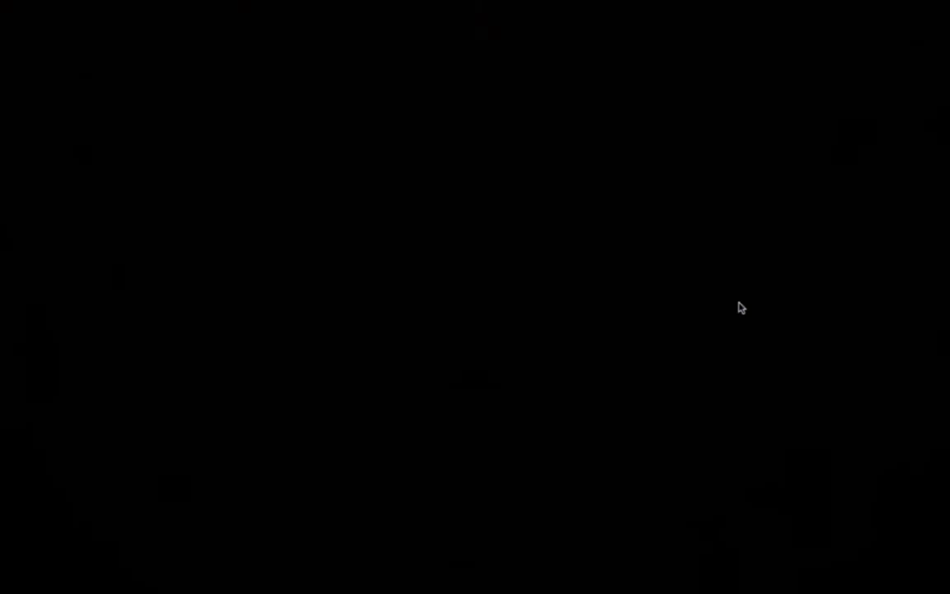
pyautogui.press('Down')
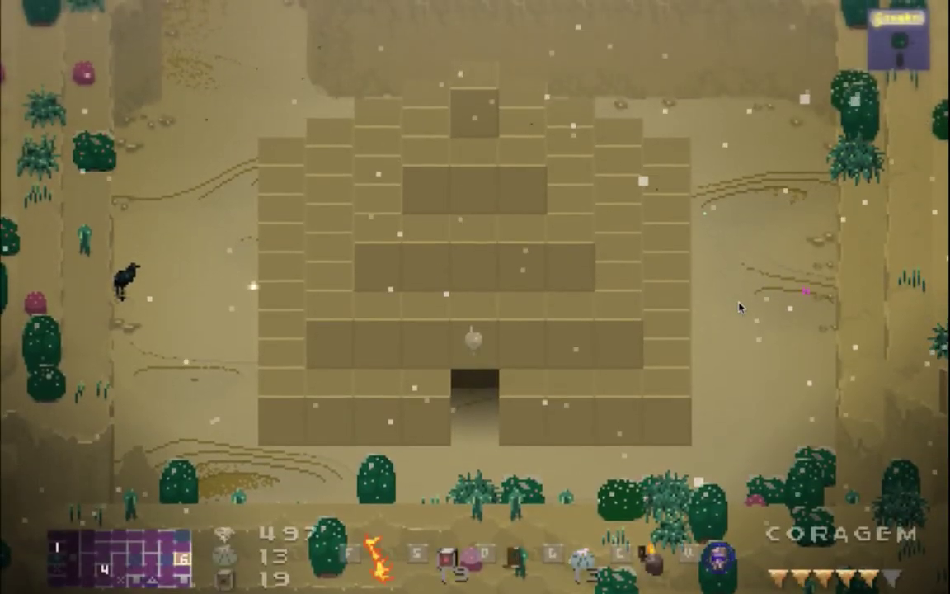
pyautogui.press('Down')
# Show the debug collision overlay and walk the character around the pyramid's left and rear edges to inspect the blocks
pyautogui.press('Left')
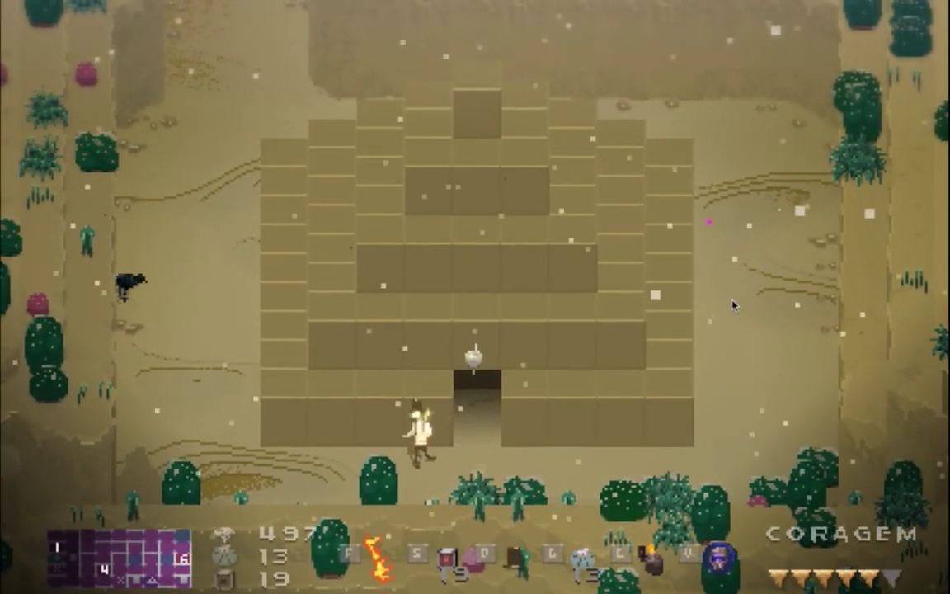
pyautogui.press('Right')
pyautogui.press('Up')
pyautogui.press('F3')
pyautogui.press('F3')
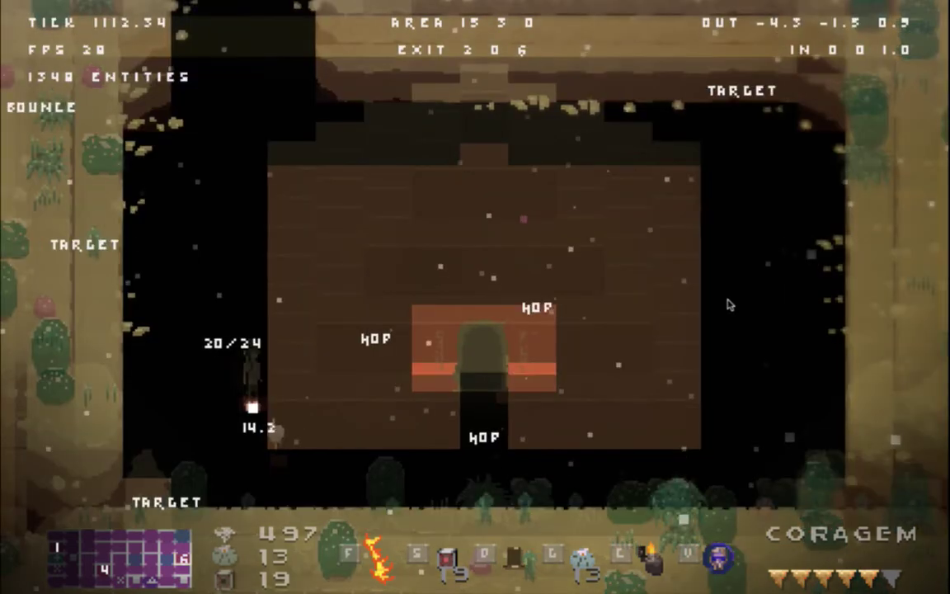
pyautogui.press('Up')
pyautogui.press('Right')
pyautogui.press('Right')
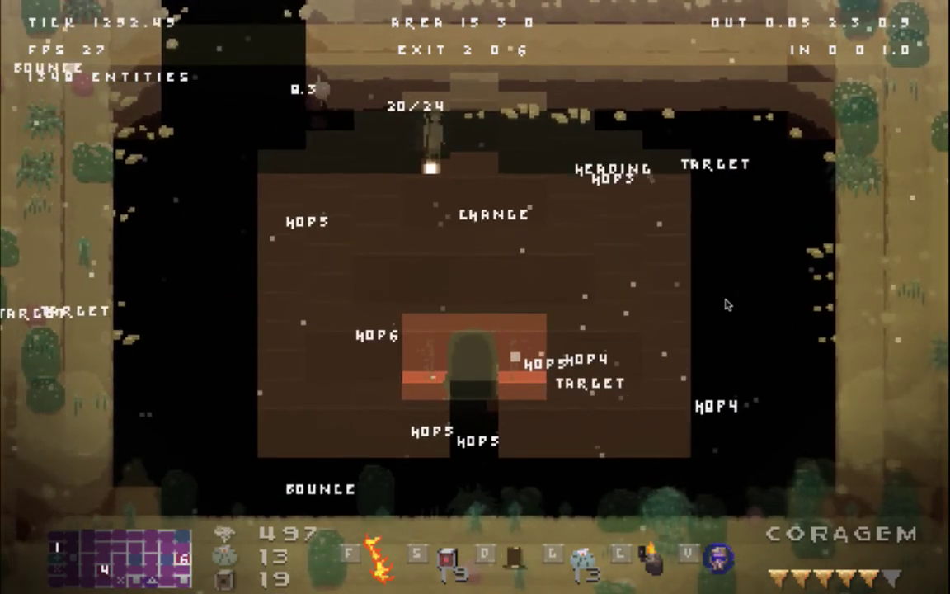
pyautogui.press('super+Tab')
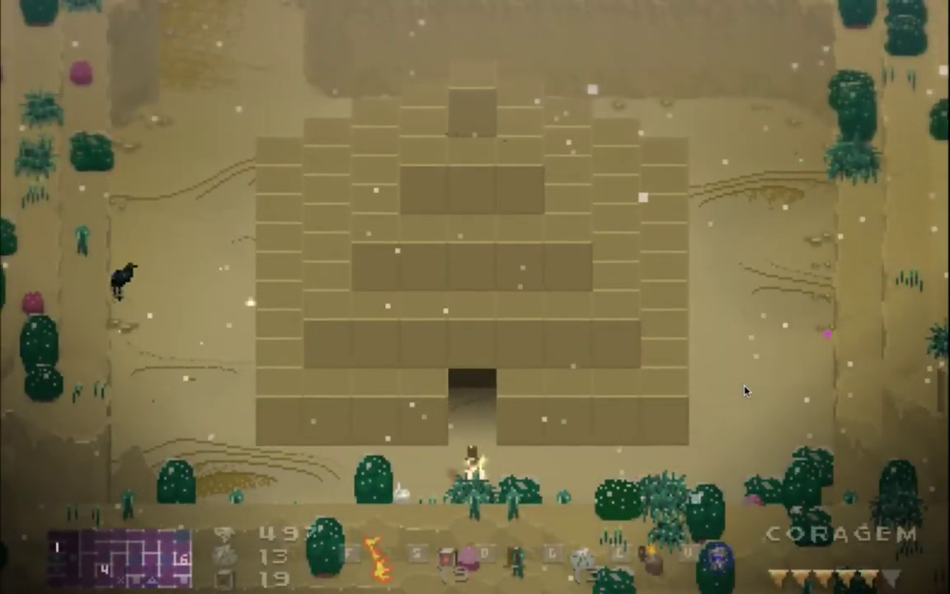
# Show the debug collision overlay in the new run and walk up the pyramid's left side and behind it
pyautogui.press('`')
pyautogui.press('`')
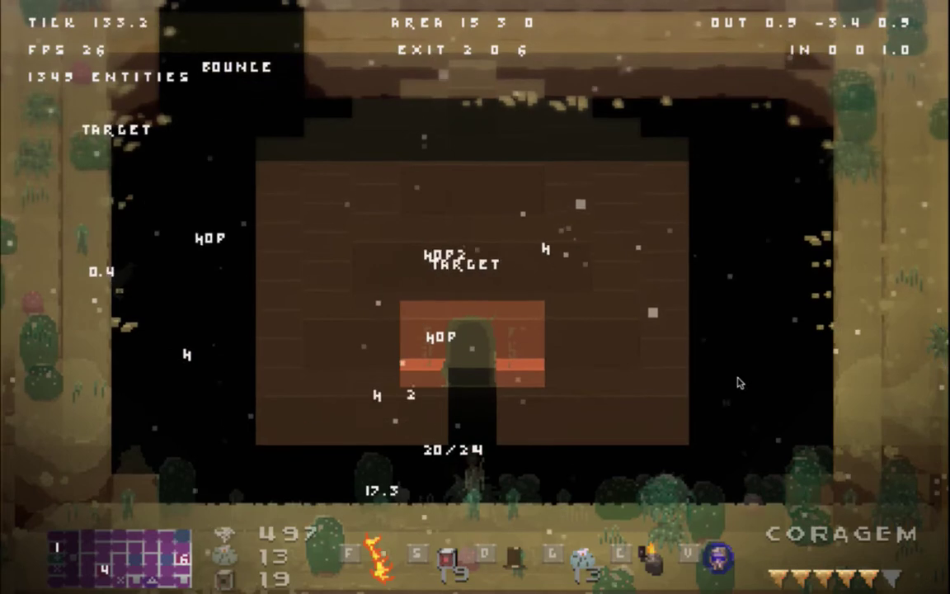
pyautogui.press('Left')
pyautogui.press('Up')
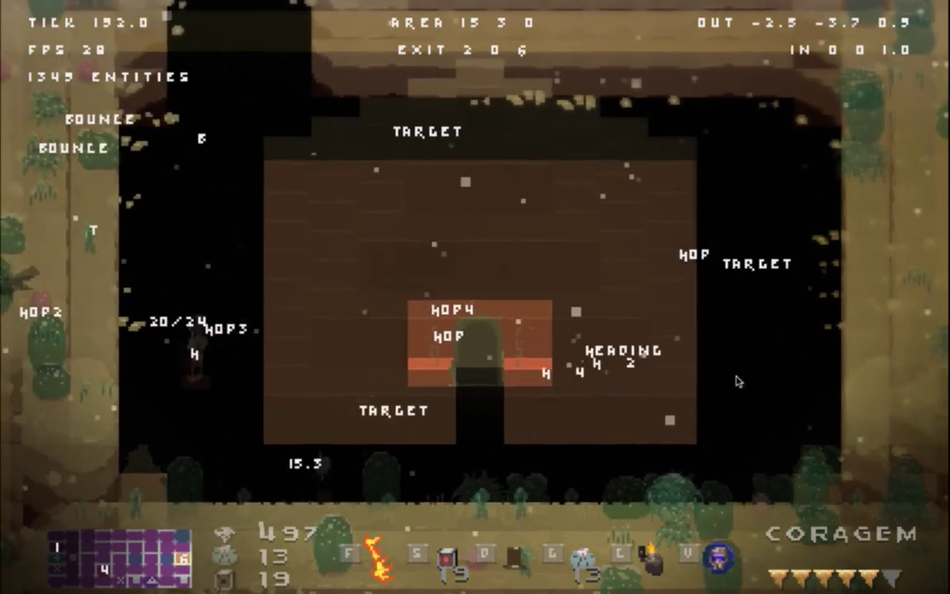
pyautogui.press('Right')
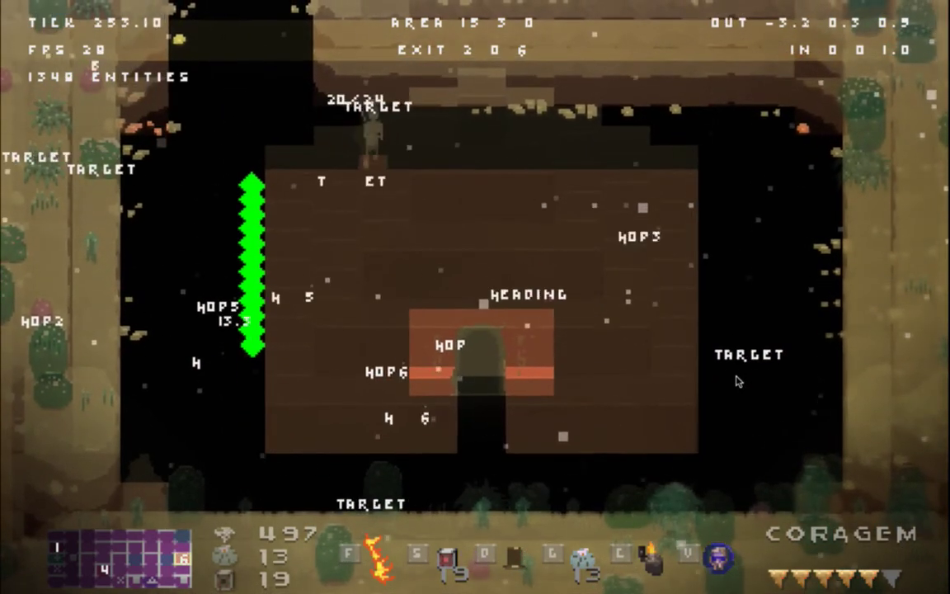
pyautogui.press('Right')
# Turn god mode on and off again and hide the debug collision overlay
pyautogui.press('g')
pyautogui.press('g')
pyautogui.press('g')
pyautogui.press('g')
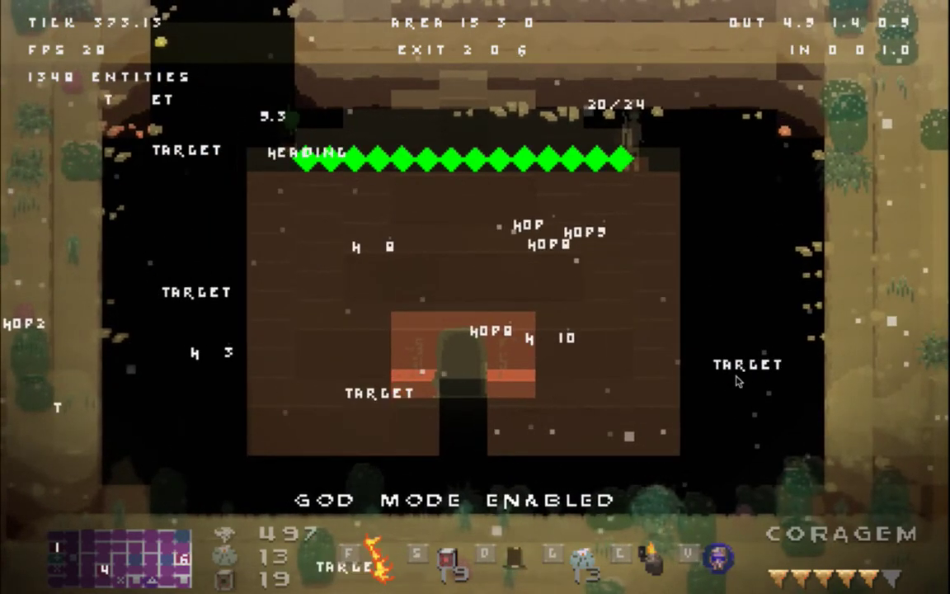
pyautogui.press('F3')
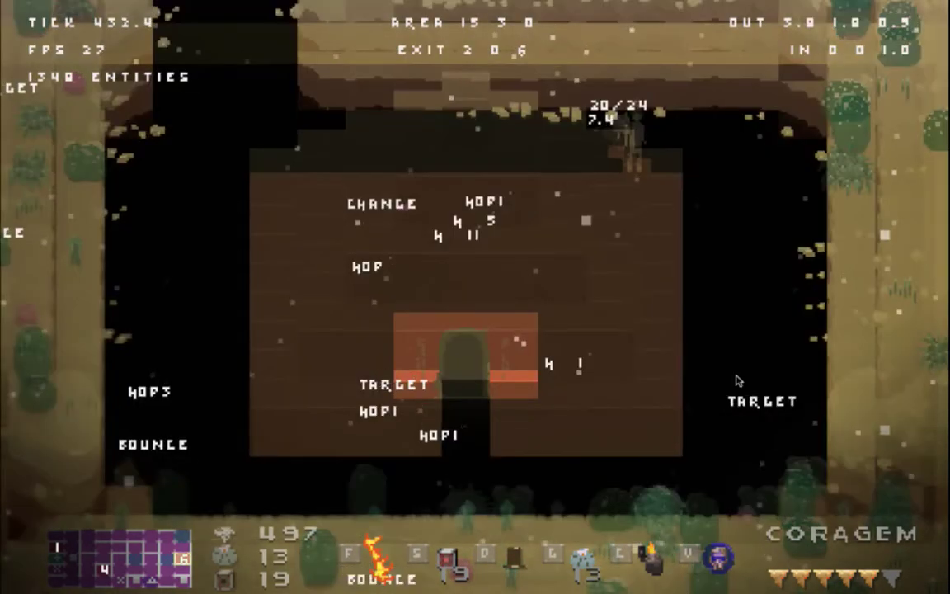
pyautogui.press('F3')
pyautogui.press('g')
# Walk the character from the pyramid's right side around behind it to the left side to check layering without the overlay
pyautogui.press('Right')
pyautogui.press('Down')
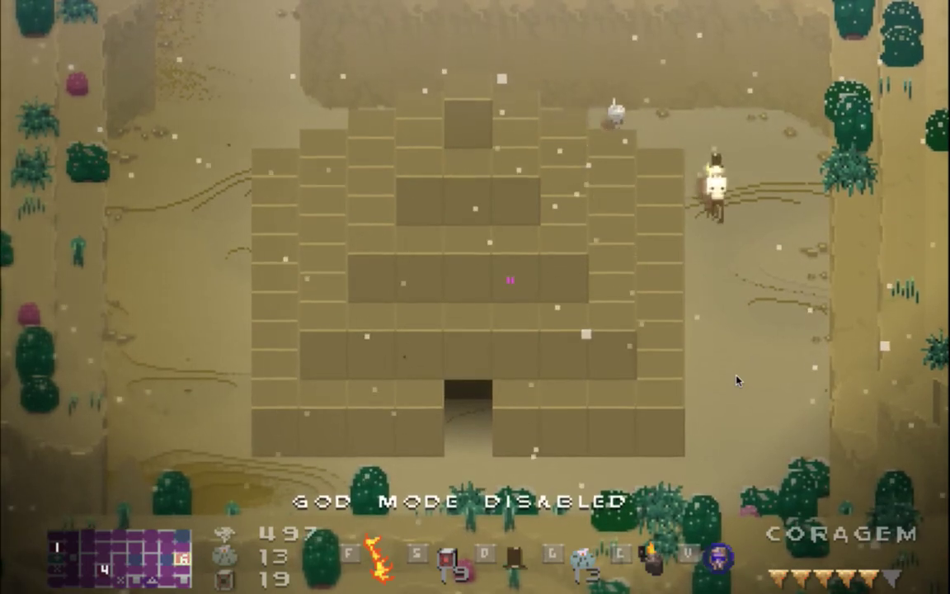
pyautogui.press('Right')
pyautogui.press('Up')
pyautogui.press('Left')
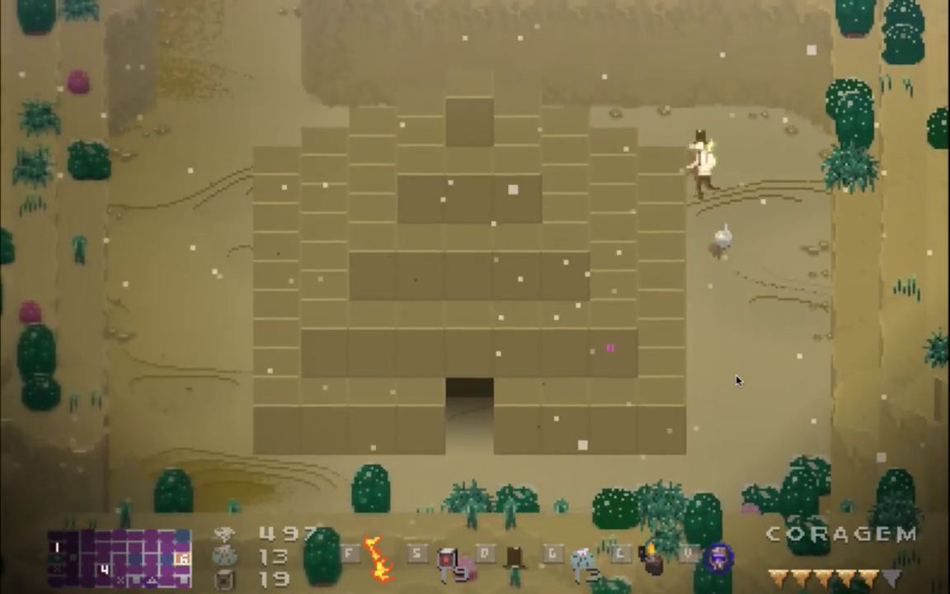
pyautogui.press('Left')
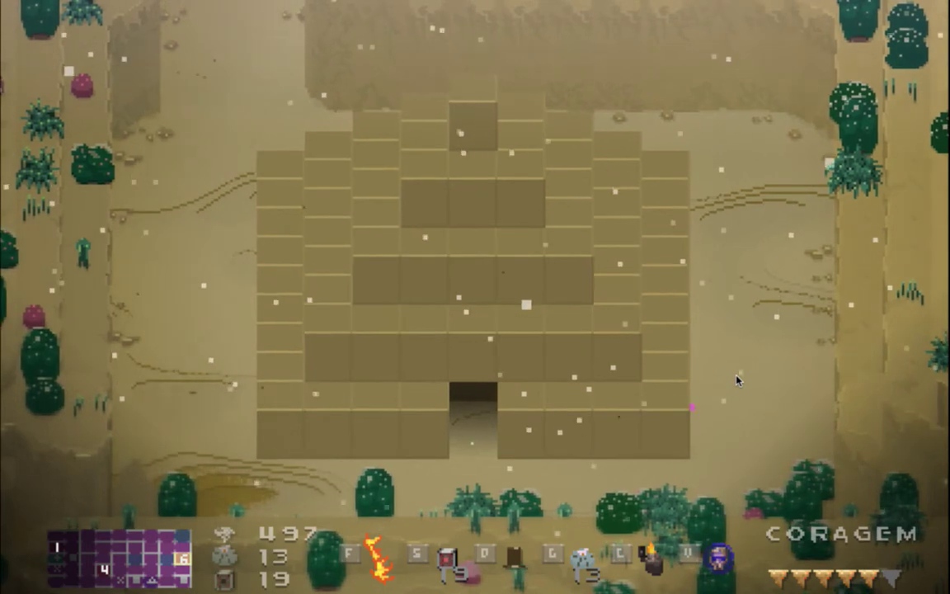
pyautogui.press('Down')
pyautogui.press('Left')
pyautogui.press('Up')
pyautogui.press('Left')
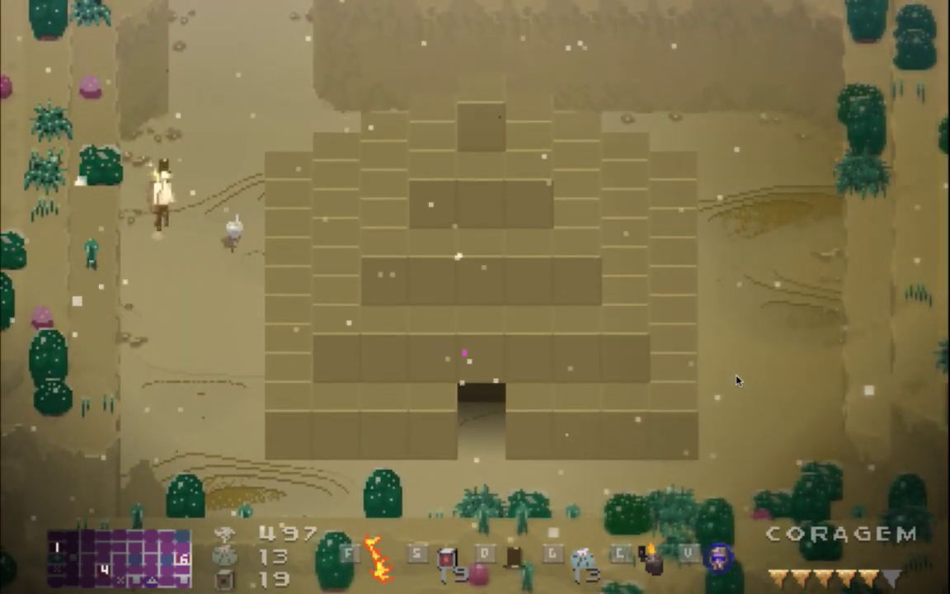
# Walk the character up to the northern passage and back down the pyramid's left side to test that edge
pyautogui.press('Up')
pyautogui.press('Right')
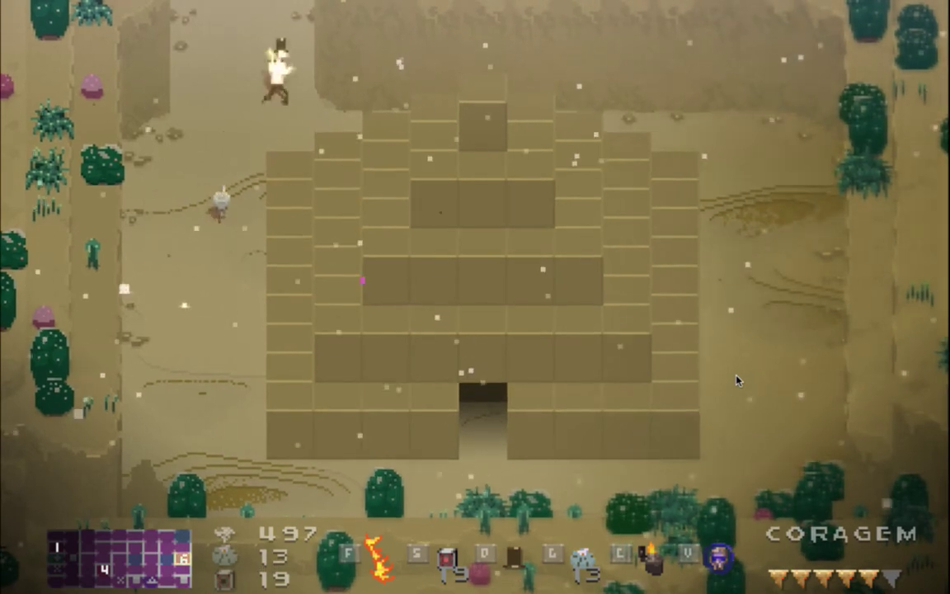
pyautogui.press('Left')
pyautogui.press('Down')
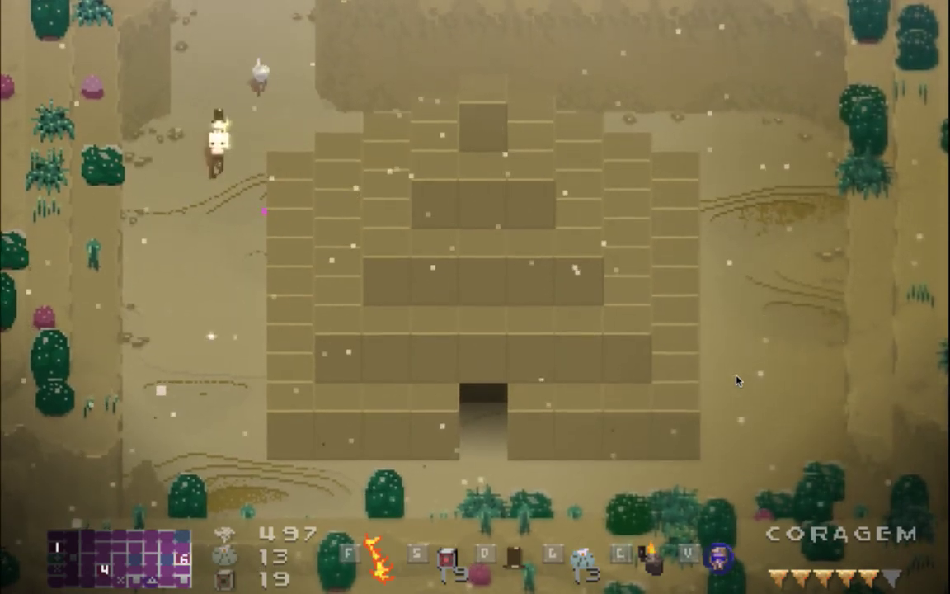
pyautogui.press('Left')
pyautogui.press('Down')
pyautogui.press('Right')
pyautogui.press('Down')
pyautogui.press('Left')
pyautogui.press('Up')
pyautogui.press('Down')
pyautogui.press('Right')
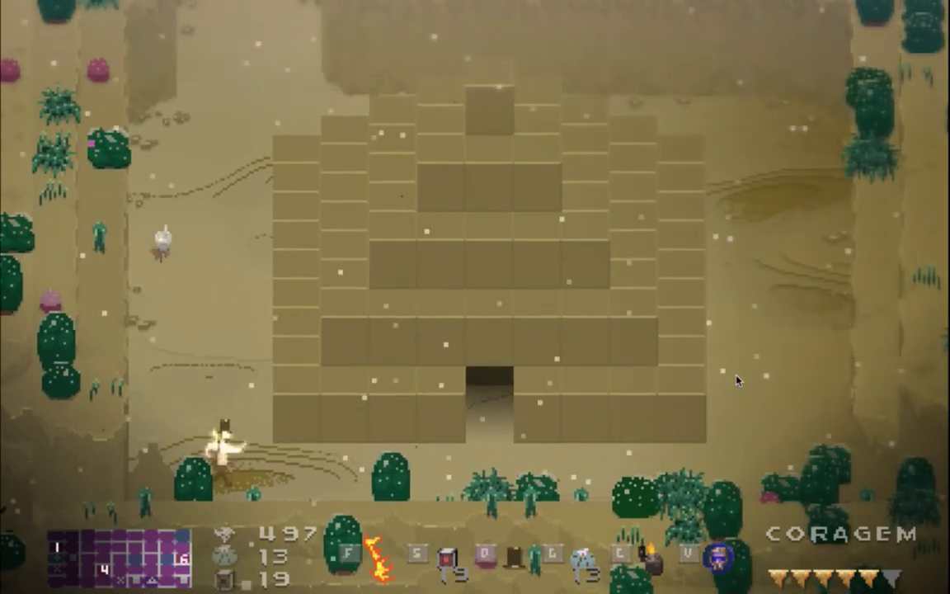
# Walk the character along the pyramid's front wall to the doorway to check the front collision and the opening
pyautogui.press('Up')
pyautogui.press('Right')
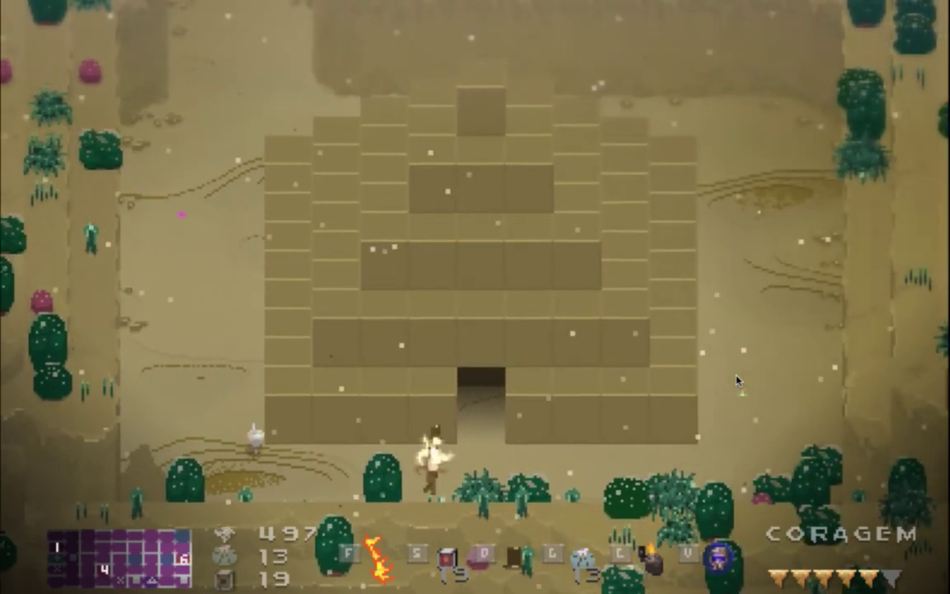
pyautogui.press('Right')
pyautogui.press('Left')
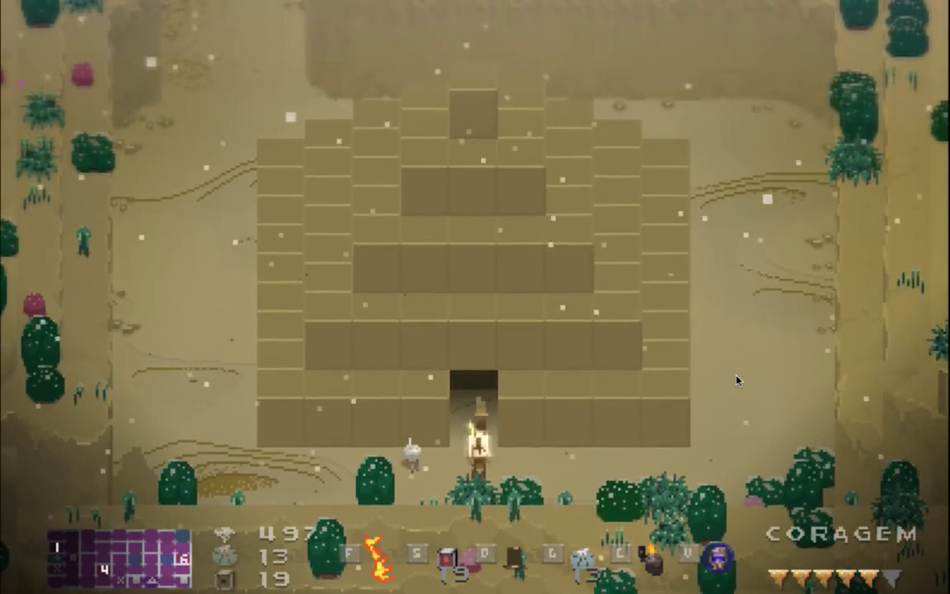
pyautogui.press('Right')
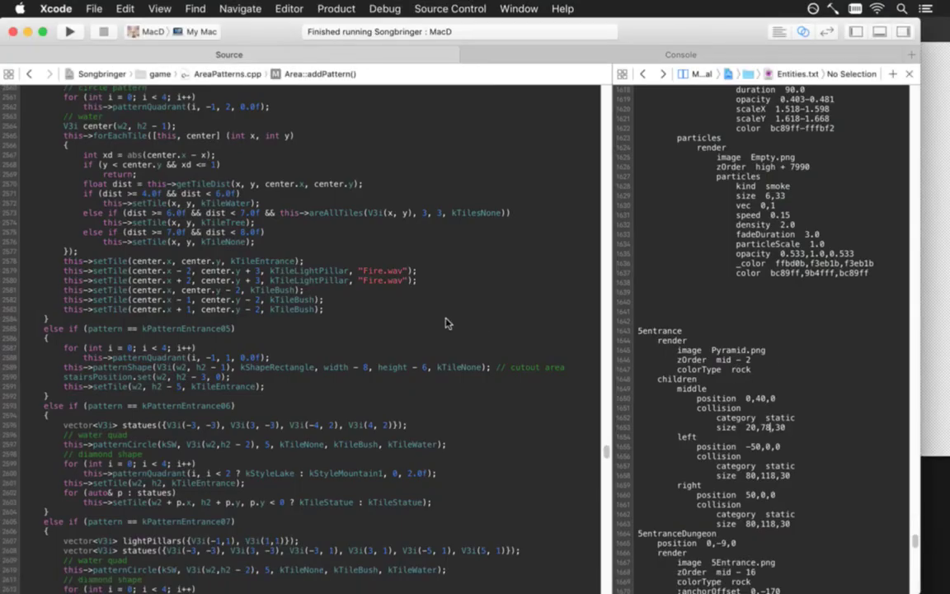
# Quit the Calculator and switch to the Terminal
pyautogui.press('super+Tab')
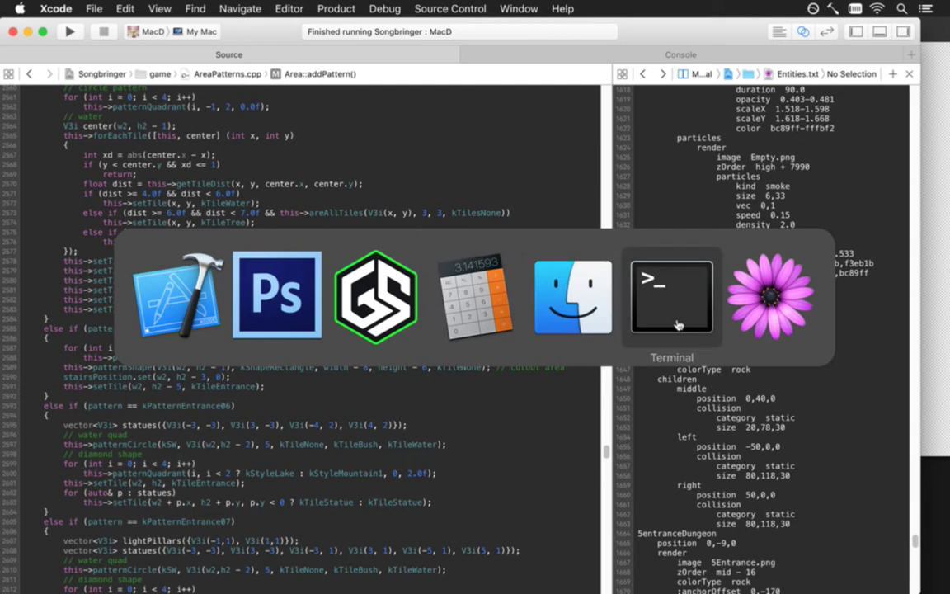
pyautogui.press('super+q')
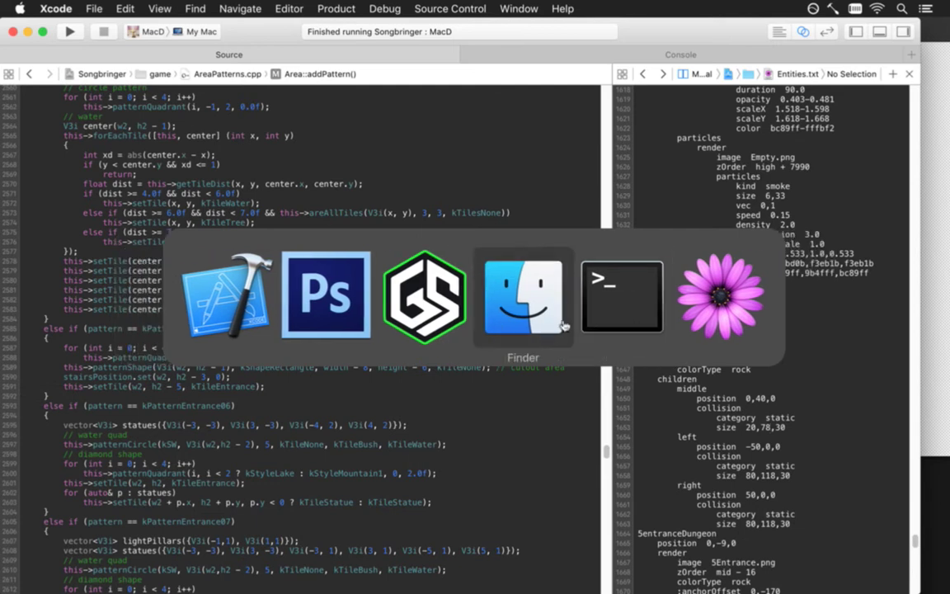
pyautogui.click(564, 326)
pyautogui.press('super+Tab')
pyautogui.click(588, 324)
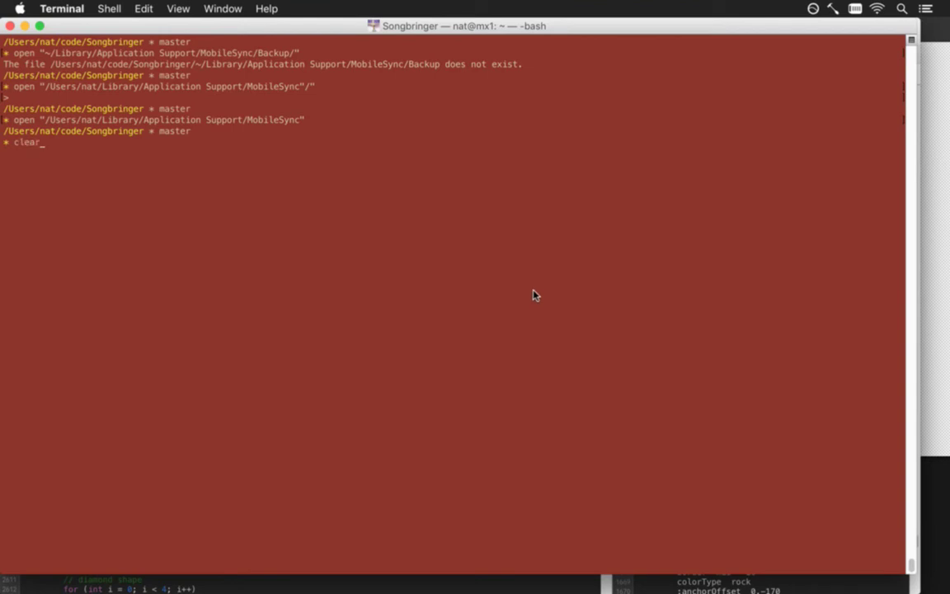
# Clear the terminal output and check the Songbringer repository's git status
pyautogui.write('clear')
pyautogui.press('Return')
pyautogui.write('git status')
pyautogui.press('Return')
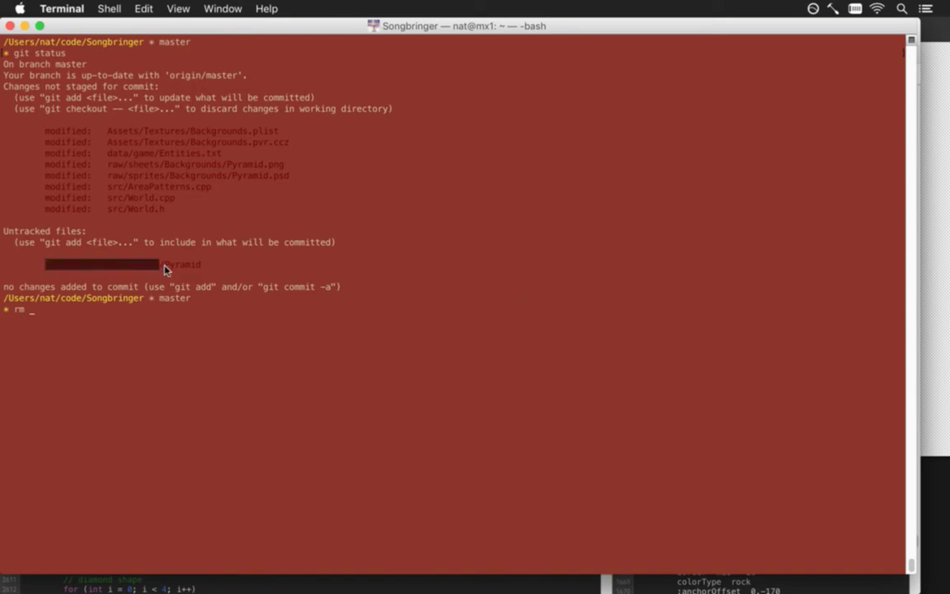
# Remove the untracked file raw/sheets/Backgrounds/Pyramid with rm
pyautogui.write('rm')
pyautogui.moveTo(203, 266); pyautogui.dragTo(209, 318)
pyautogui.press('Return')
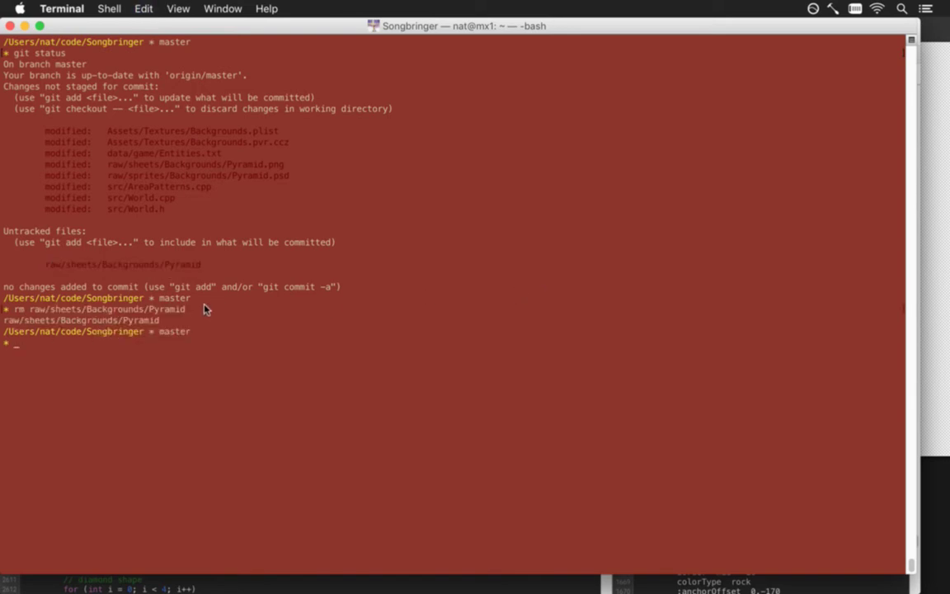
# Open the repository diff with the d command, build the Songbringer project in Xcode and return to the diff
pyautogui.write('d')
pyautogui.press('Return')
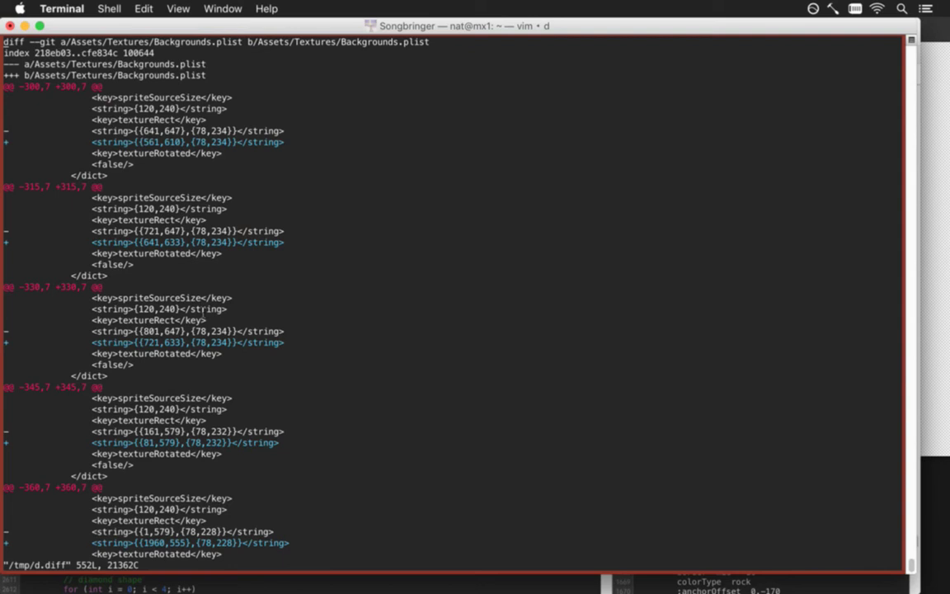
pyautogui.press('super+Tab')
pyautogui.press('super+b')
pyautogui.press('super+Tab')
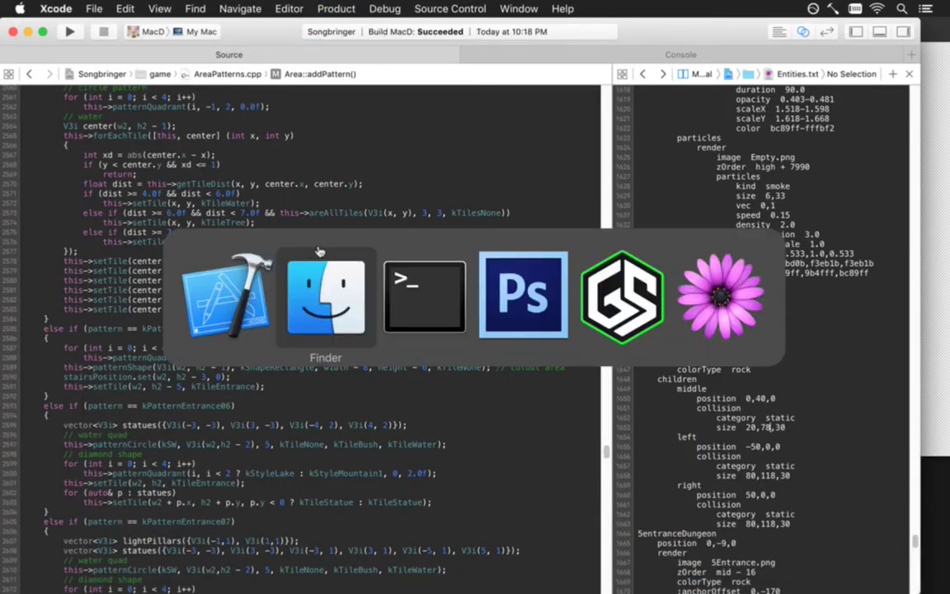
pyautogui.click(389, 317)
# Review the diff from its end back up to the Entities.txt changes and quit it
pyautogui.hotkey('shift', 'g')
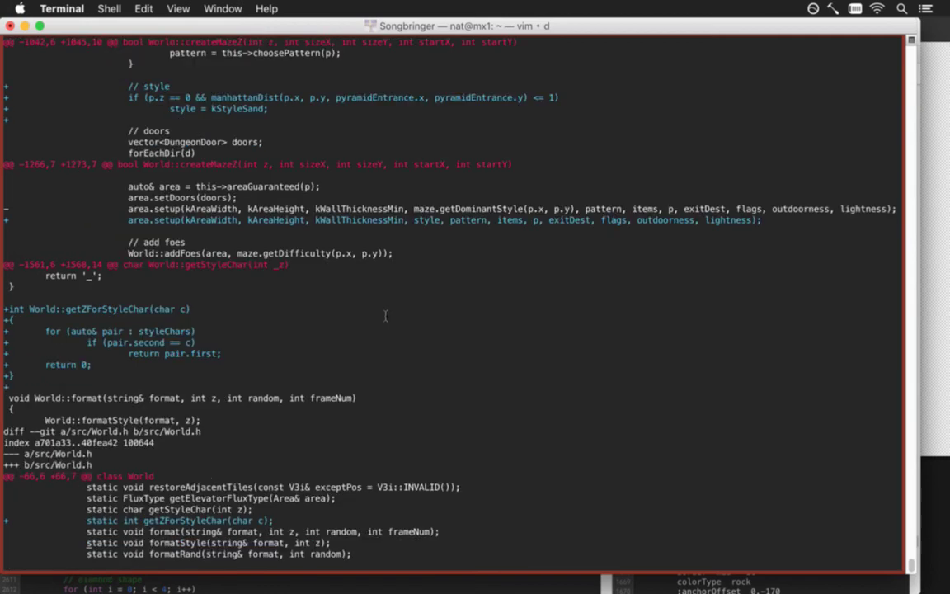
pyautogui.scroll(8, 386, 315)
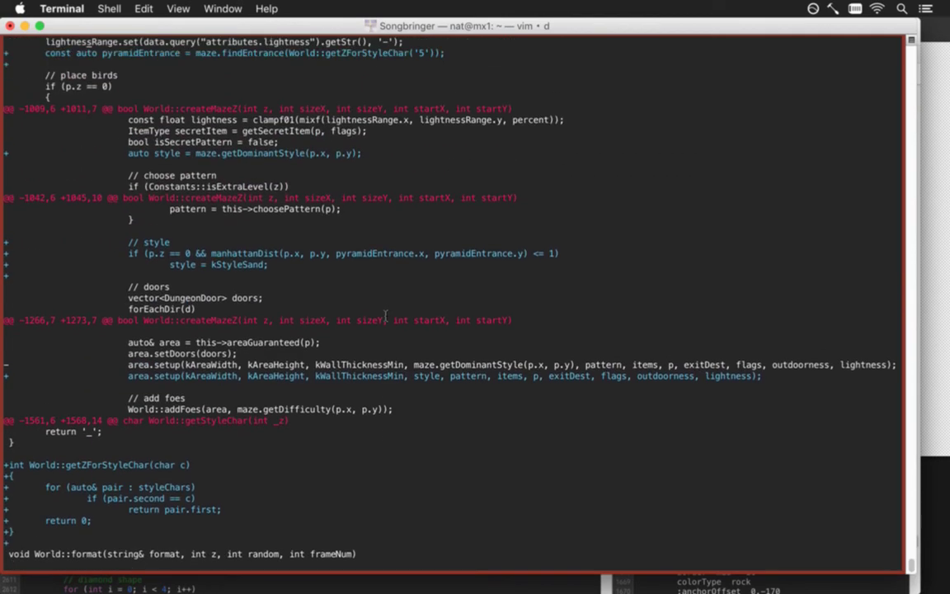
pyautogui.scroll(8, 385, 315)
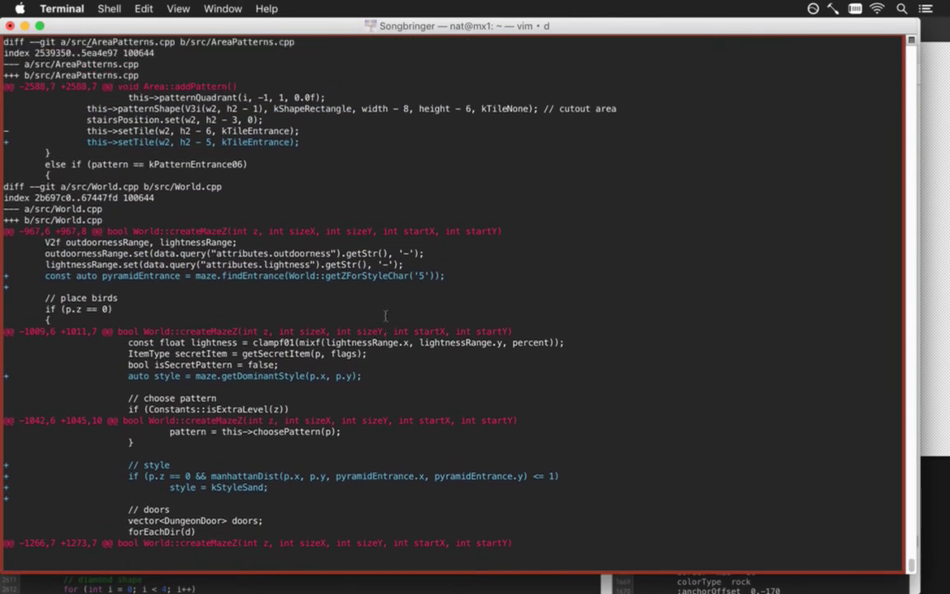
pyautogui.scroll(8, 385, 315)
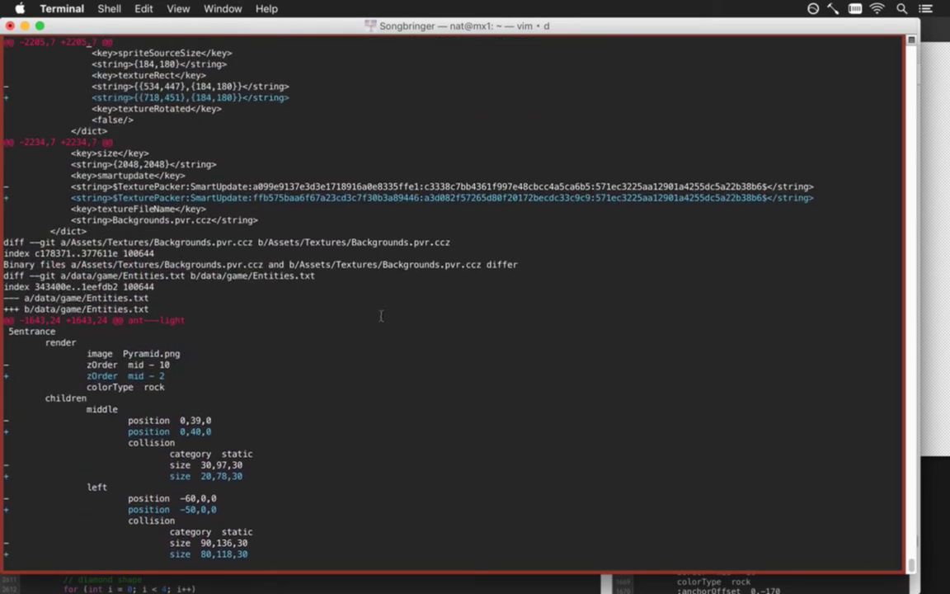
pyautogui.write(':q')
pyautogui.press('Return')
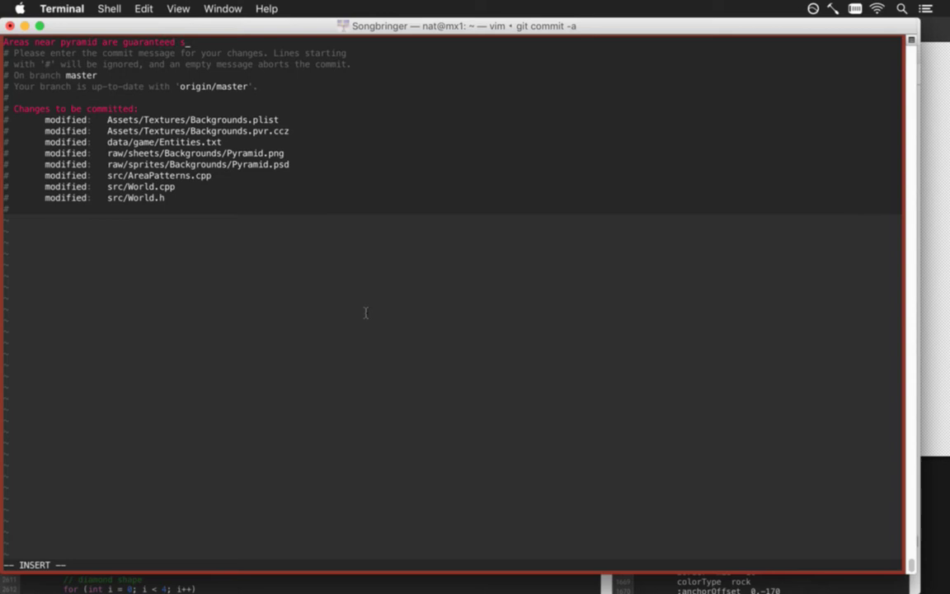
# Commit all changes with the message "Areas near pyramid are guaranteed sandy. Dialing in pyramid size." and push them with git
pyautogui.press('Return')
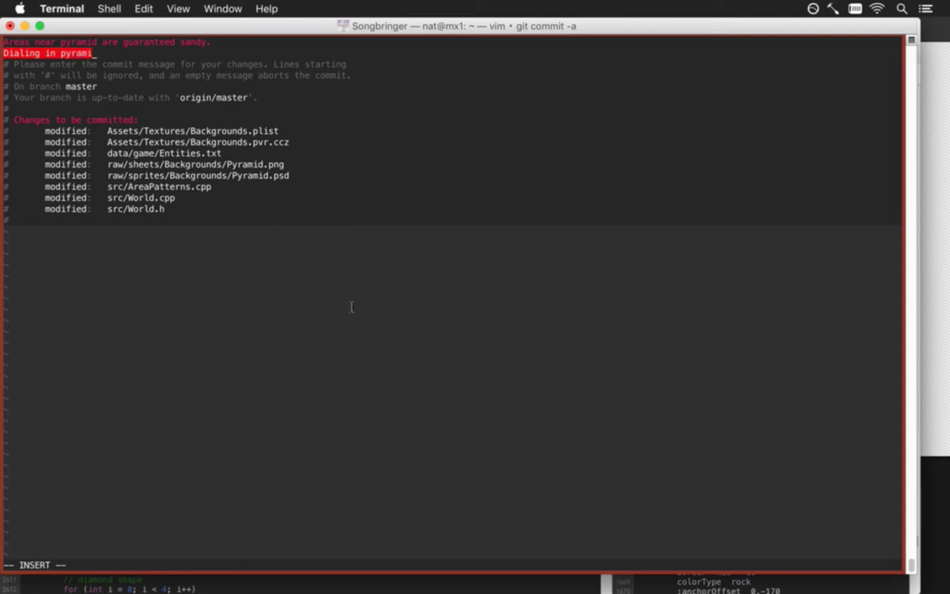
pyautogui.press('Escape')
pyautogui.write(':wq')
pyautogui.press('Return')
pyautogui.write('git push')
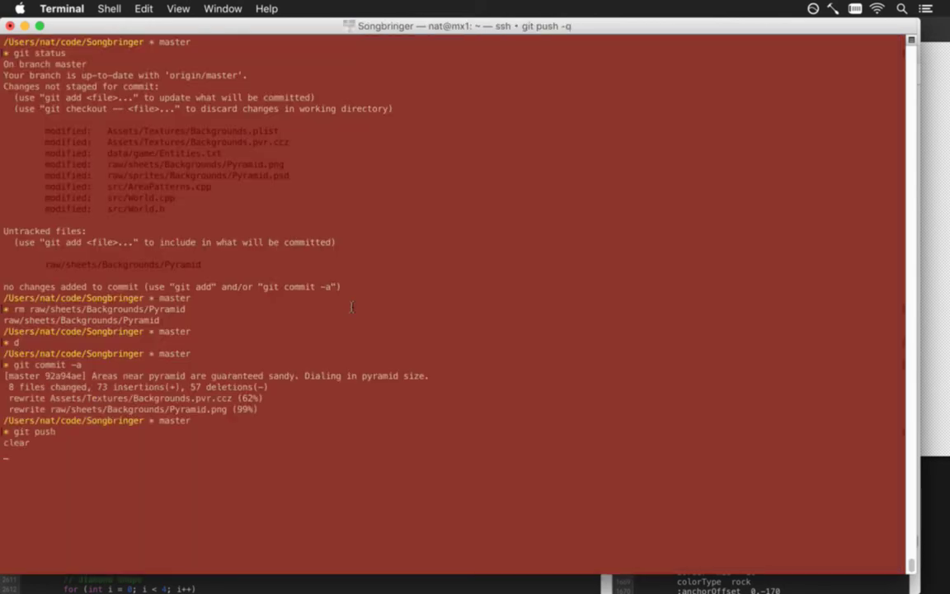
# Switch to Photoshop and show the Color Fill 1 background layer behind the pyramid
pyautogui.press('super+Tab')
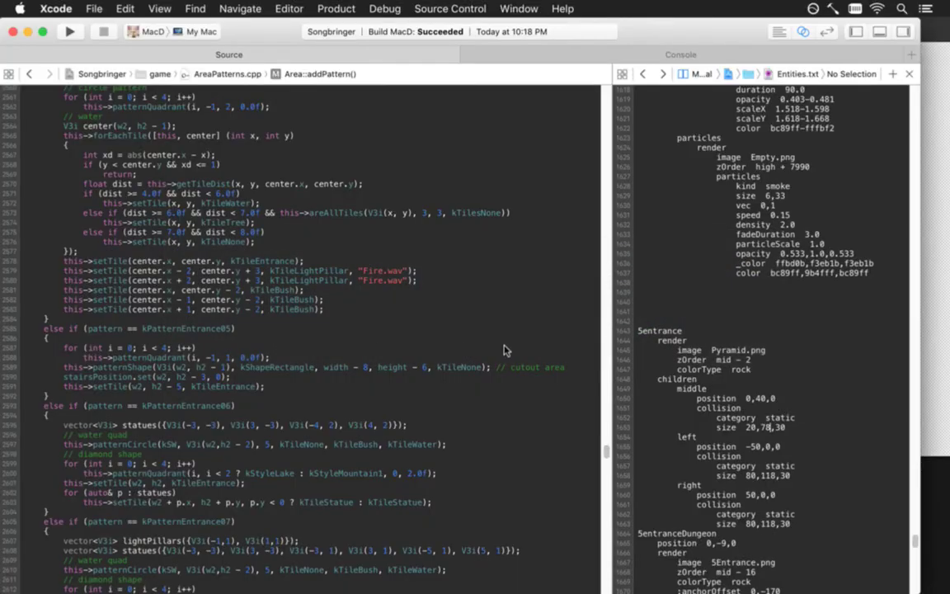
pyautogui.press('super+Tab')
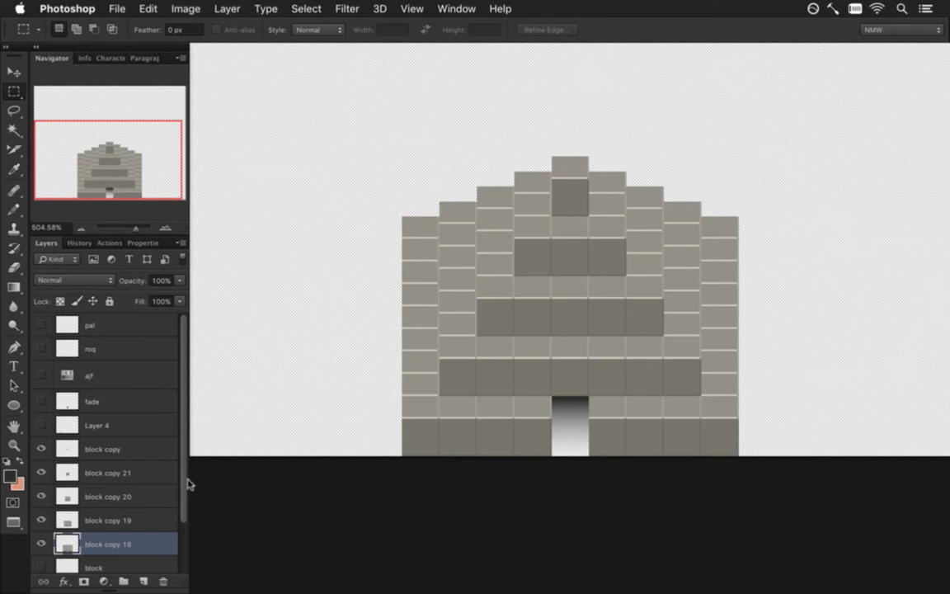
pyautogui.scroll(-3, 134, 566)
pyautogui.click(40, 558)
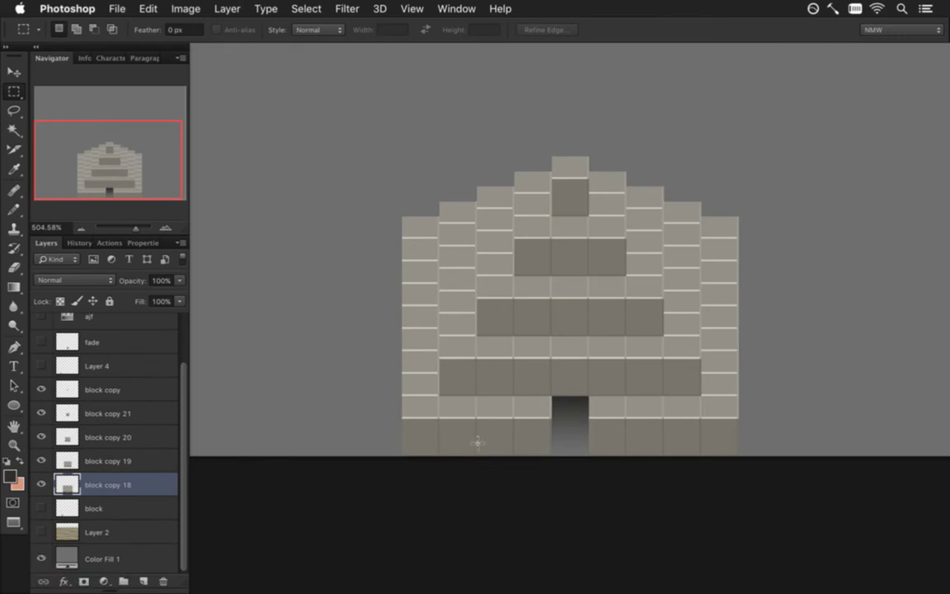
pyautogui.moveTo(472, 407); pyautogui.dragTo(504, 410)
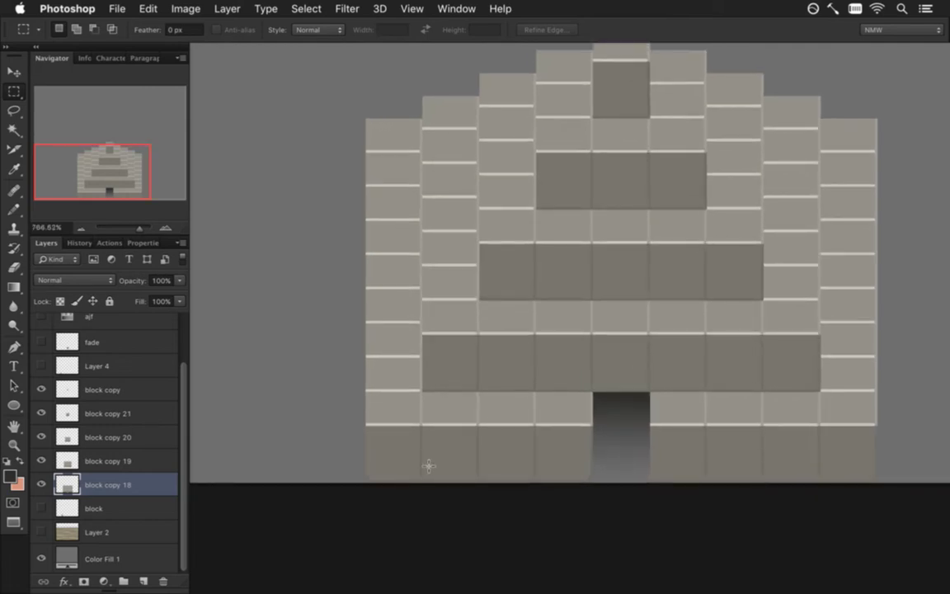
# Show Layer 4, rename it rock, and move the rock sample closer to the pyramid's lower left edge
pyautogui.moveTo(183, 506); pyautogui.dragTo(182, 498)
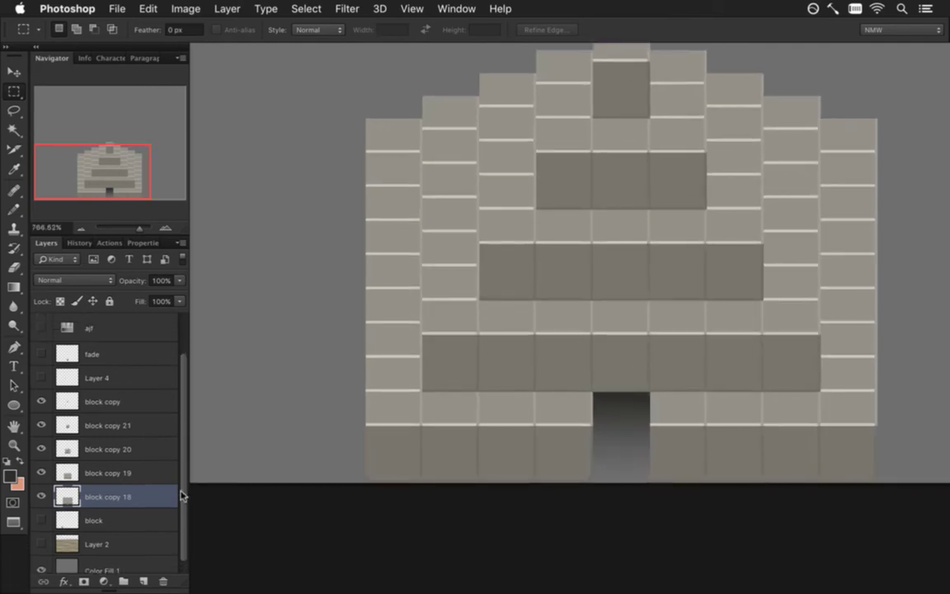
pyautogui.click(39, 377)
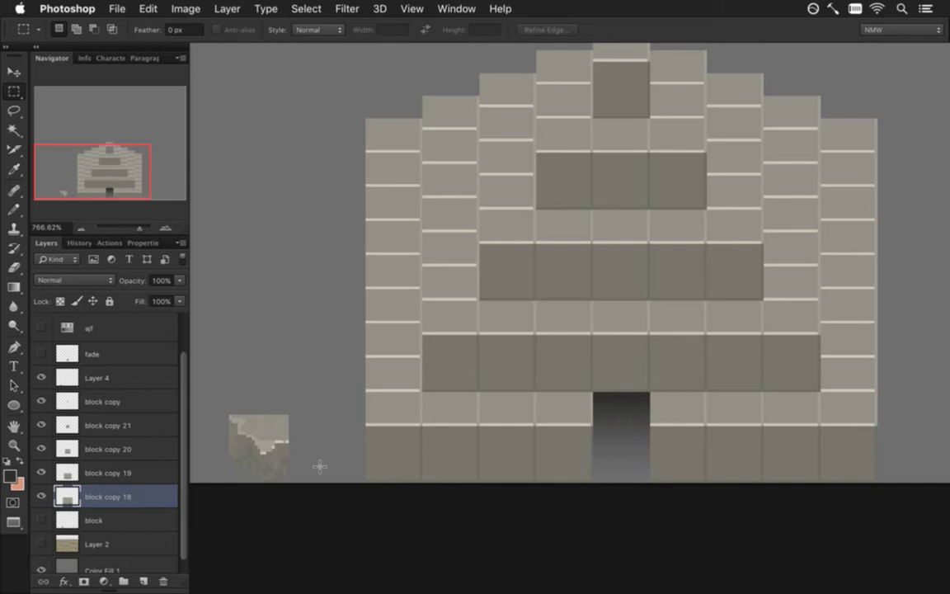
pyautogui.press('v')
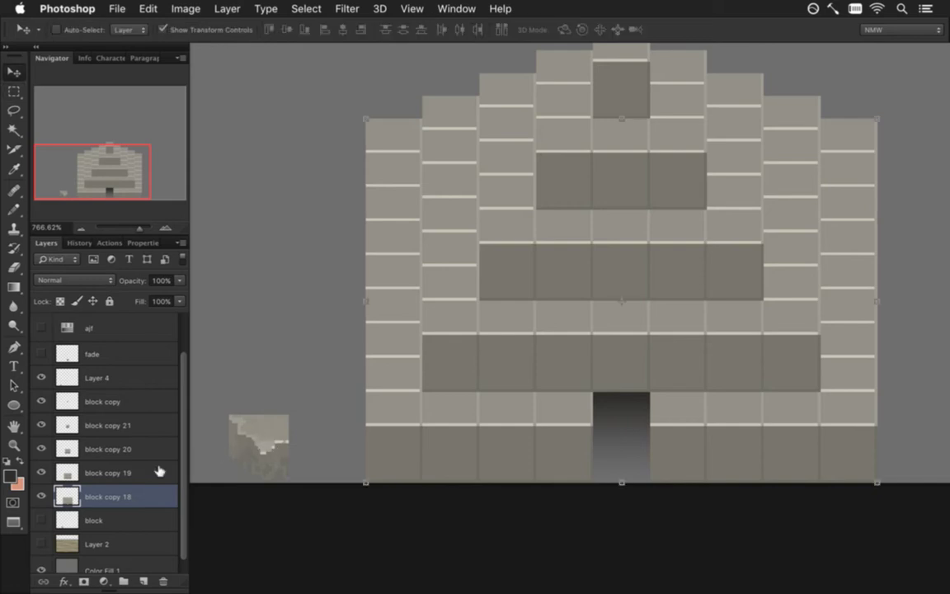
pyautogui.click(66, 355)
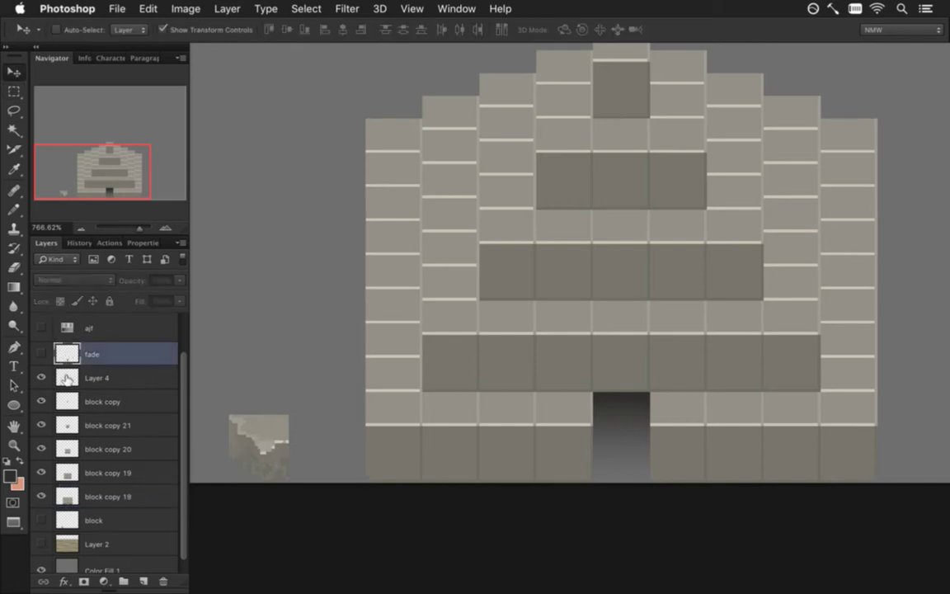
pyautogui.click(99, 379)
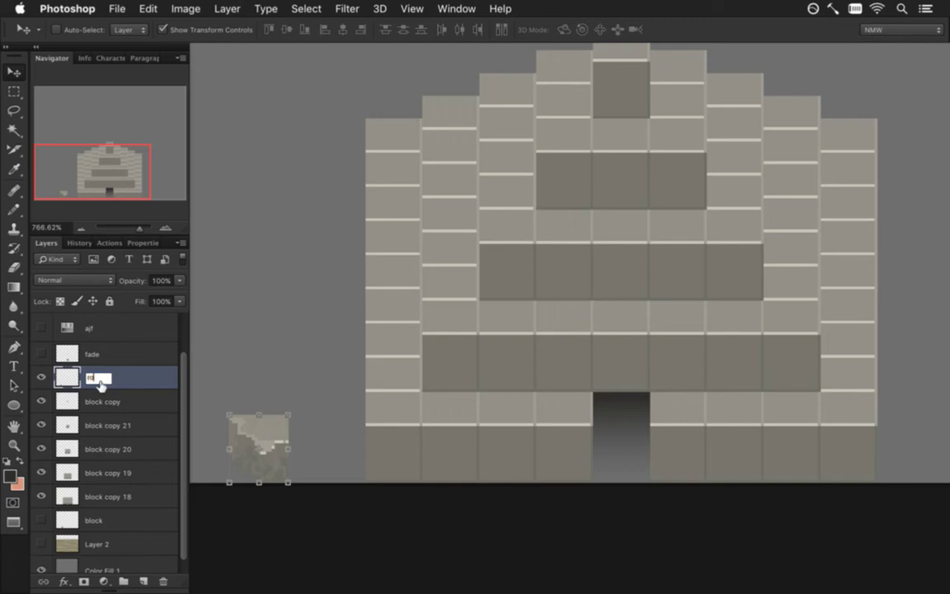
pyautogui.moveTo(264, 428); pyautogui.dragTo(314, 427)
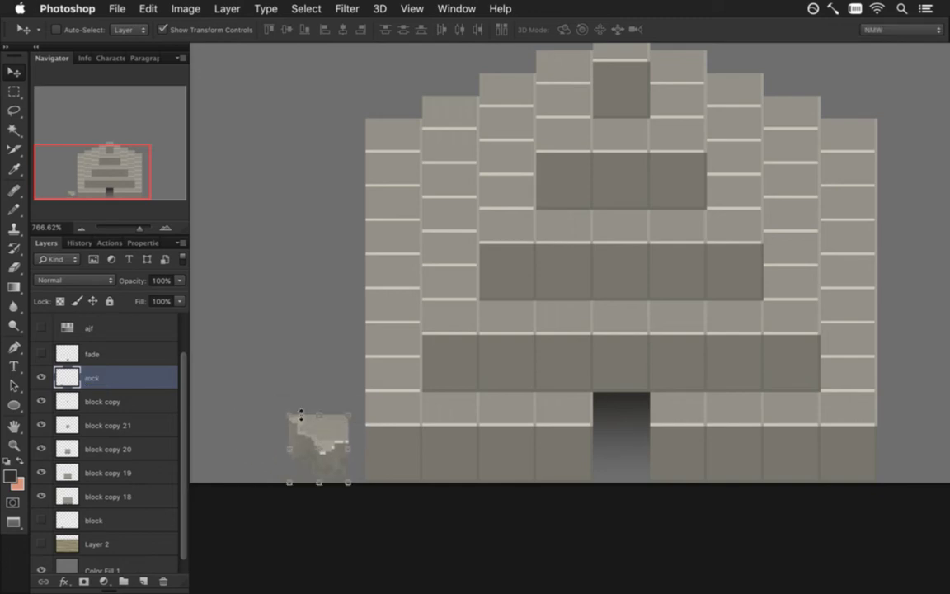
# Set the Magic Wand tolerance to 0
pyautogui.press('m')
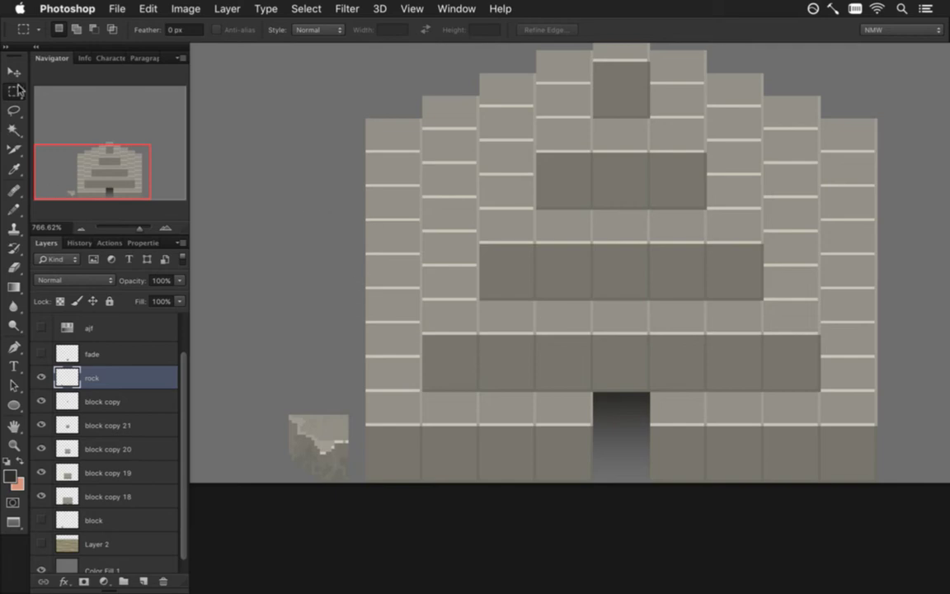
pyautogui.click(13, 130)
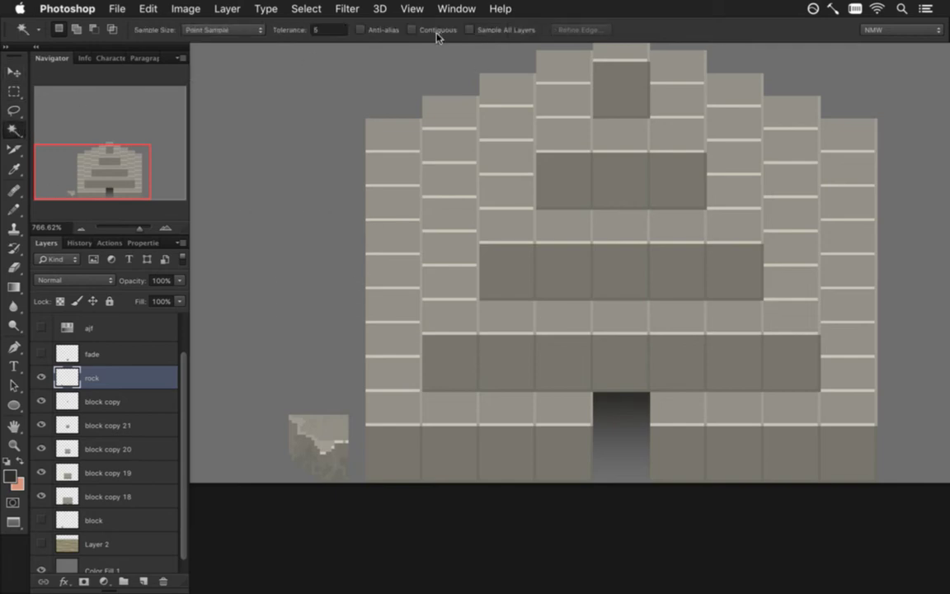
pyautogui.click(314, 29)
pyautogui.write('0')
pyautogui.press('Return')
# Select the light horizontal highlight lines on the block copy 18 layer, excluding the lowest line above the dark base blocks
pyautogui.click(396, 388)
pyautogui.click(121, 495)
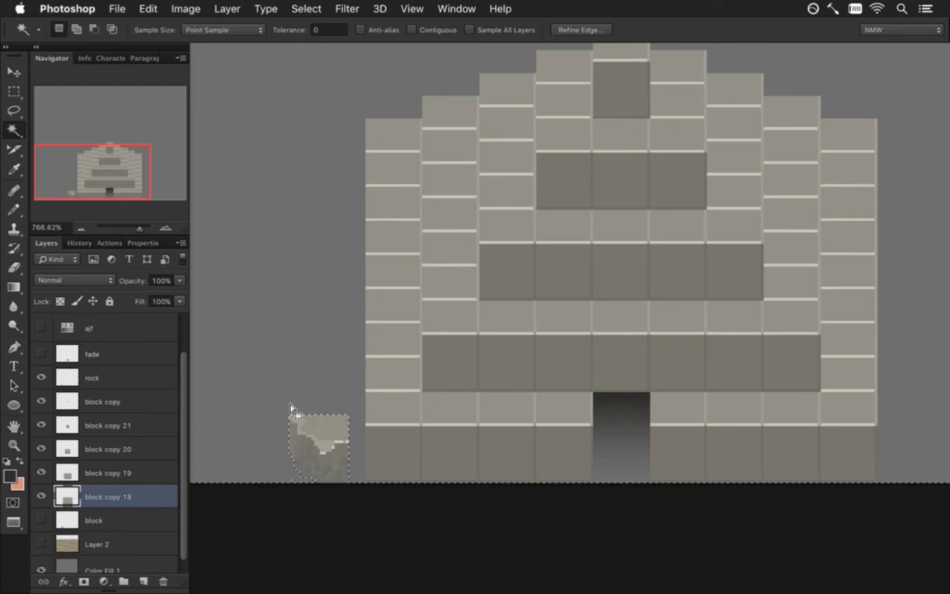
pyautogui.click(400, 388)
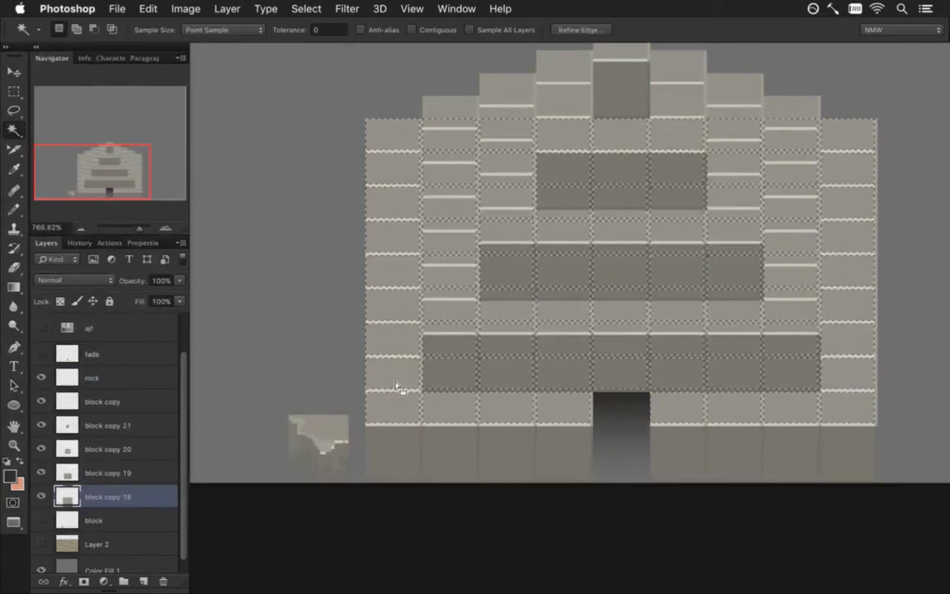
pyautogui.click(398, 425)
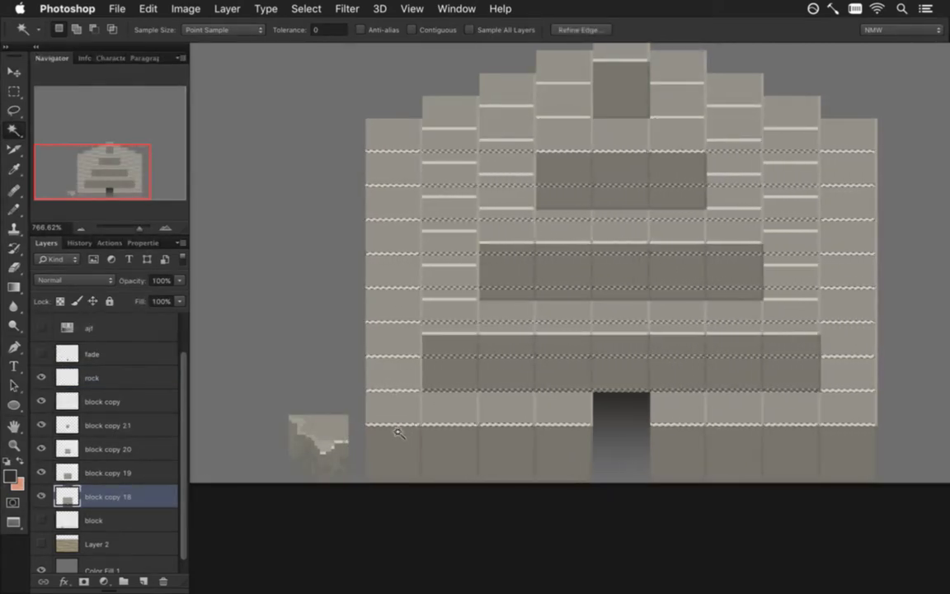
pyautogui.press('m')
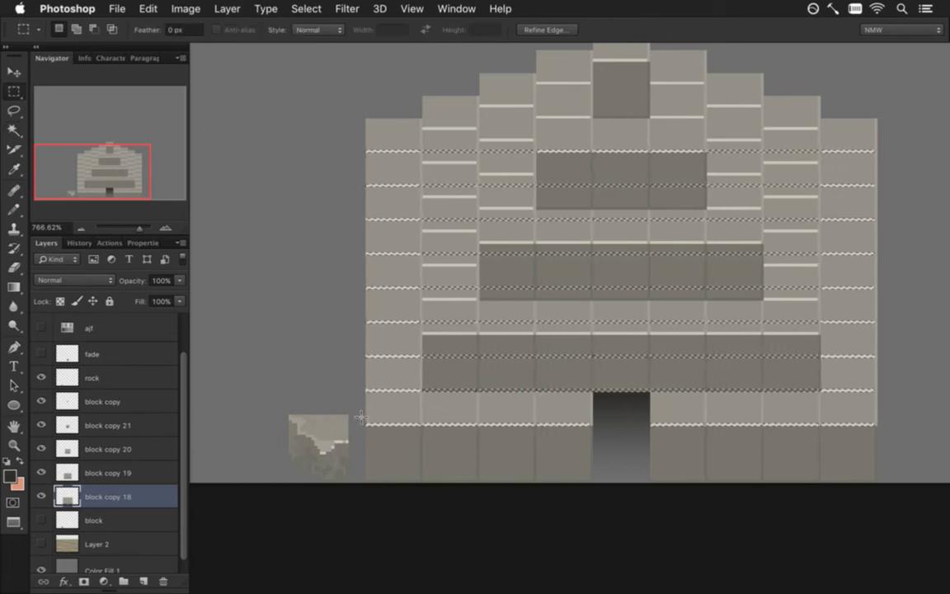
pyautogui.moveTo(360, 416); pyautogui.dragTo(811, 492)
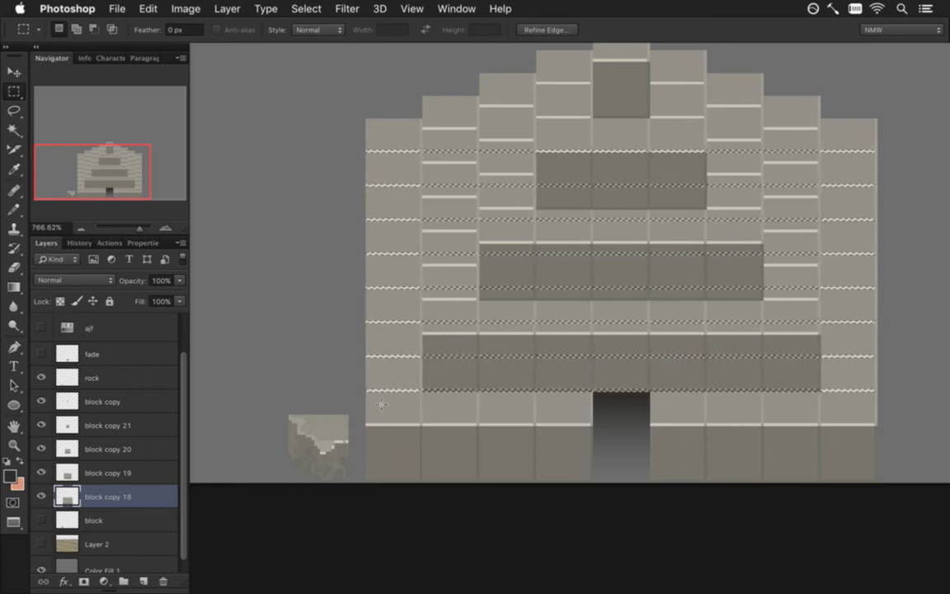
# Sample a darker grey-brown from the rock as the foreground color
pyautogui.press('i')
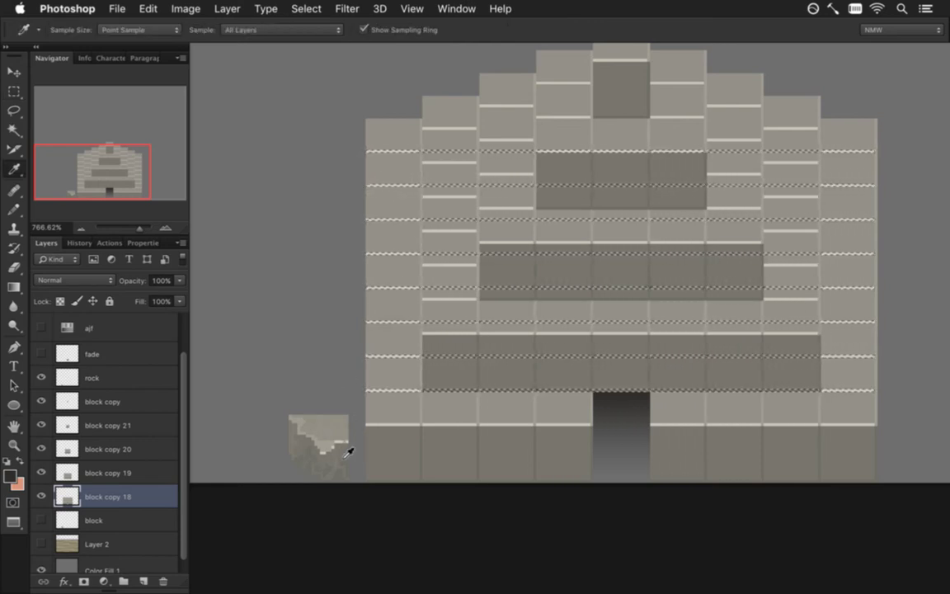
pyautogui.click(297, 432)
pyautogui.press('g')
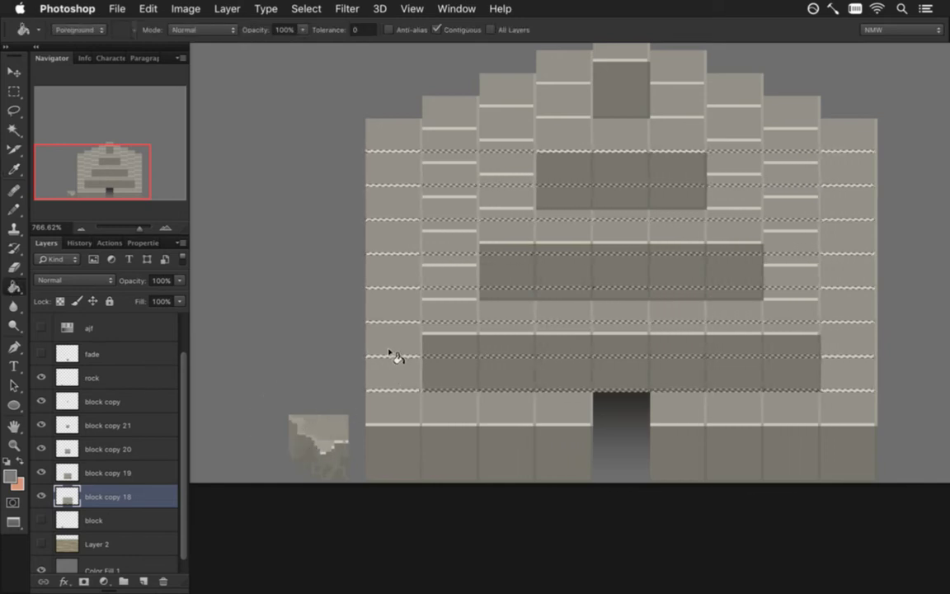
# Paint the selected horizontal lines in the sampled color with a 50 px Pencil at 100% opacity, and deselect
pyautogui.press('b')
pyautogui.press(']')
pyautogui.press(']')
pyautogui.press(']')
pyautogui.press(']')
pyautogui.press(']')
pyautogui.press(']')
pyautogui.press(']')
pyautogui.press(']')
pyautogui.press(']')
pyautogui.press(']')
pyautogui.press(']')
pyautogui.press(']')
pyautogui.press(']')
pyautogui.moveTo(346, 429)
pyautogui.mouseDown()
pyautogui.moveTo(379, 441)
pyautogui.moveTo(736, 433)
pyautogui.moveTo(375, 425)
pyautogui.mouseUp()
pyautogui.press(']')
pyautogui.press(']')
pyautogui.press(']')
pyautogui.press('0')
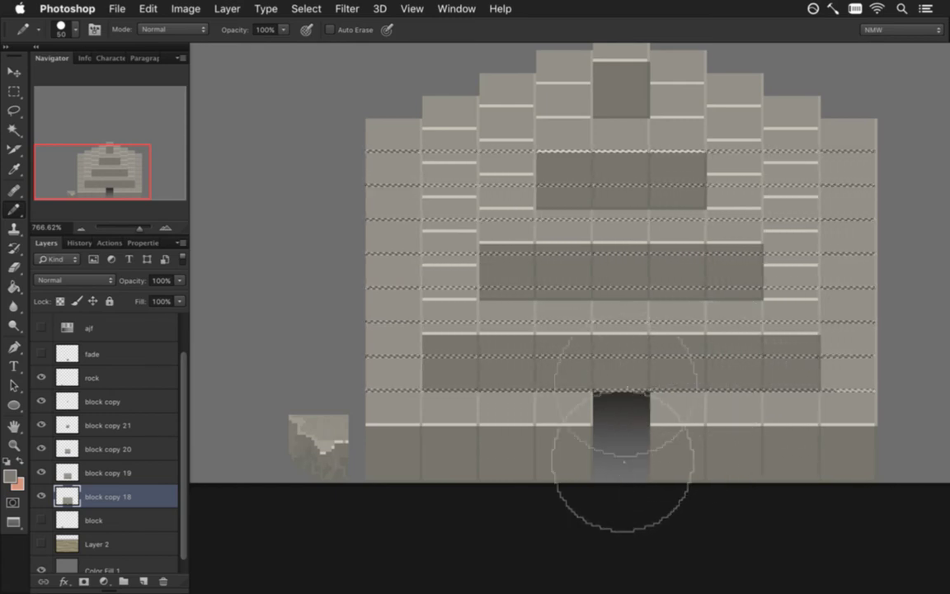
pyautogui.press('m')
pyautogui.click(320, 269)
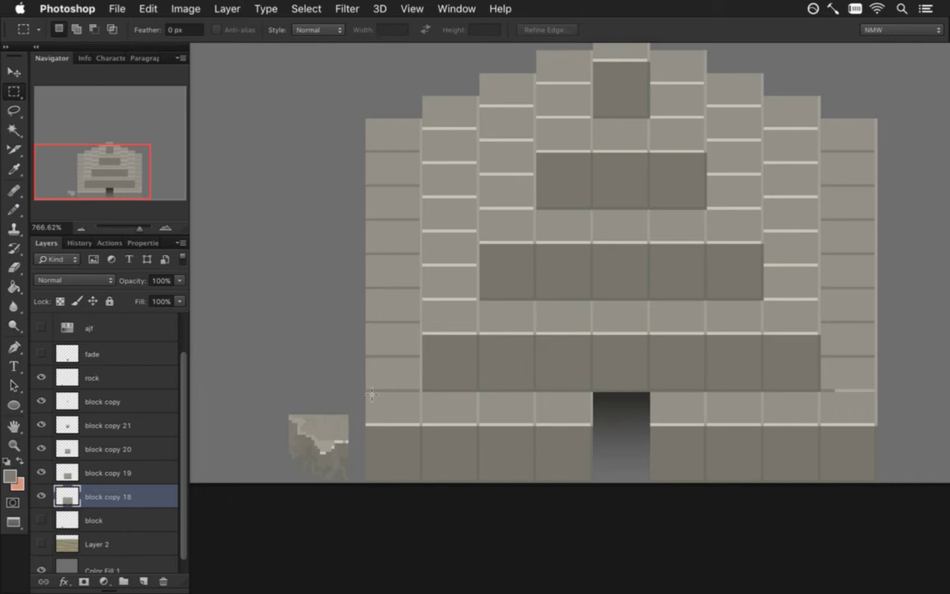
# Select the light vertical seam lines on the block copy 18 layer, paint them in the darker grey-brown with the Pencil, and deselect
pyautogui.click(14, 130)
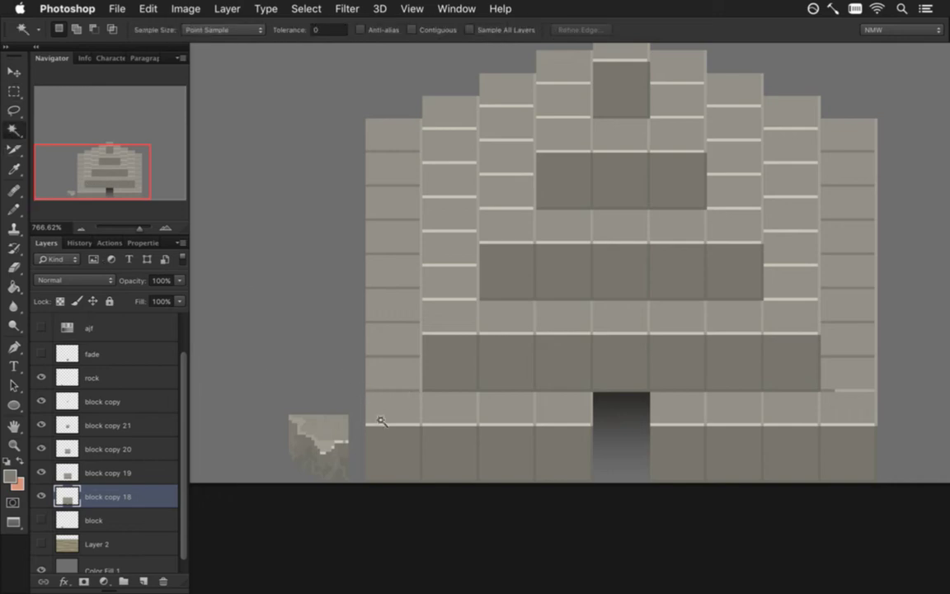
pyautogui.click(423, 410)
pyautogui.press('b')
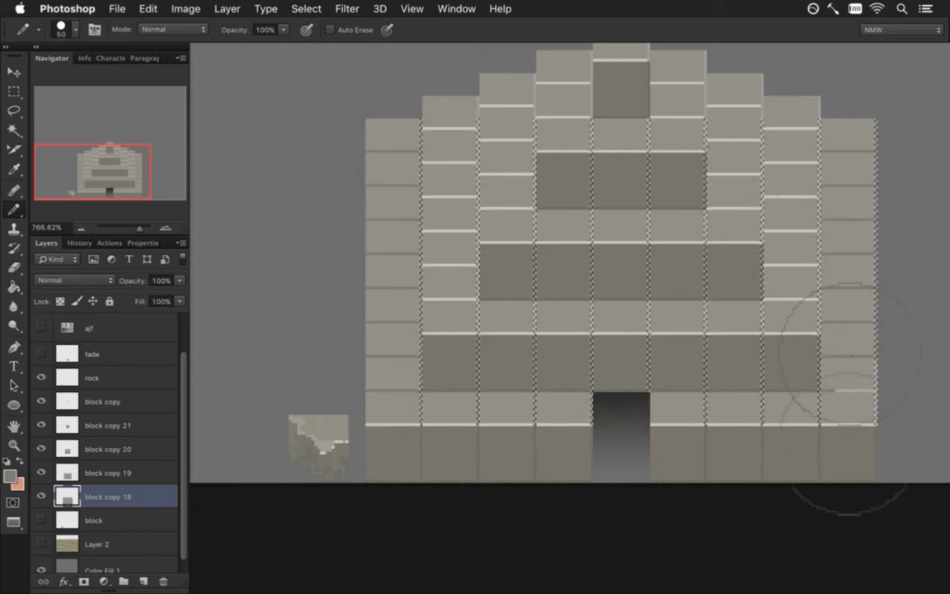
pyautogui.press('m')
pyautogui.press('super+d')
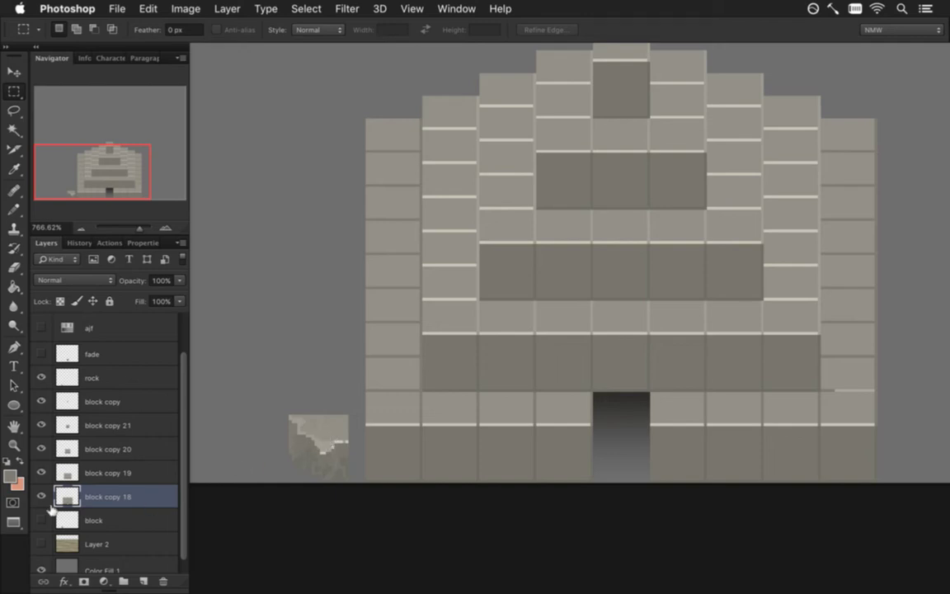
# Make block copy 19 the active layer and ready the Magic Wand
pyautogui.click(69, 472)
pyautogui.click(13, 130)
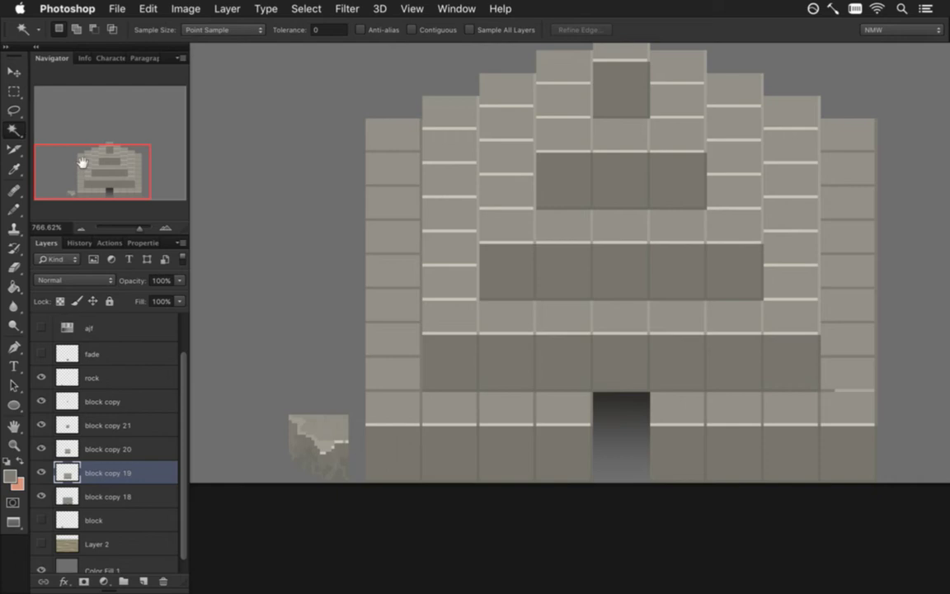
pyautogui.click(454, 304)
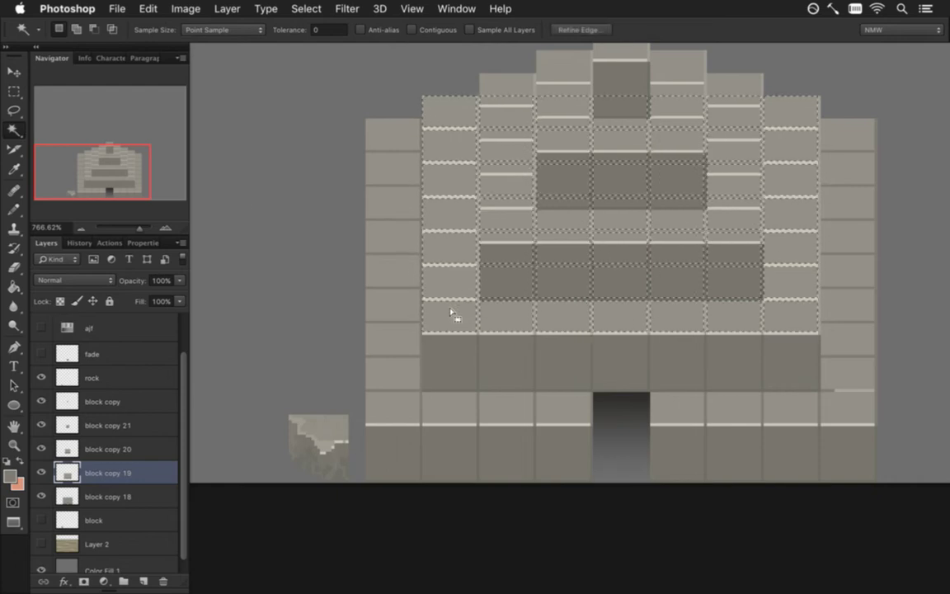
pyautogui.press('b')
pyautogui.moveTo(441, 297)
pyautogui.mouseDown()
pyautogui.moveTo(428, 311)
pyautogui.moveTo(469, 351)
pyautogui.mouseUp()
pyautogui.press('super+z')
pyautogui.press('m')
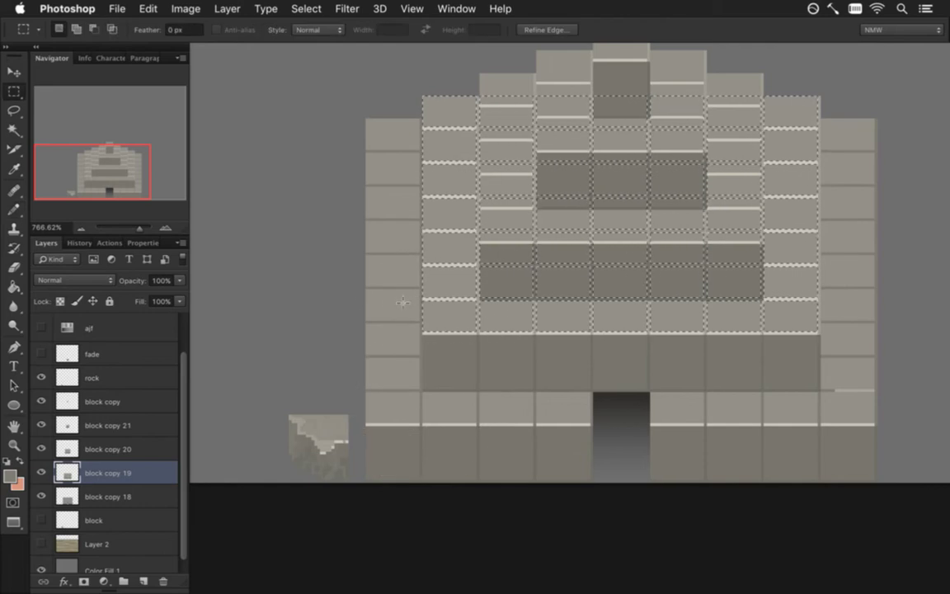
pyautogui.press('w')
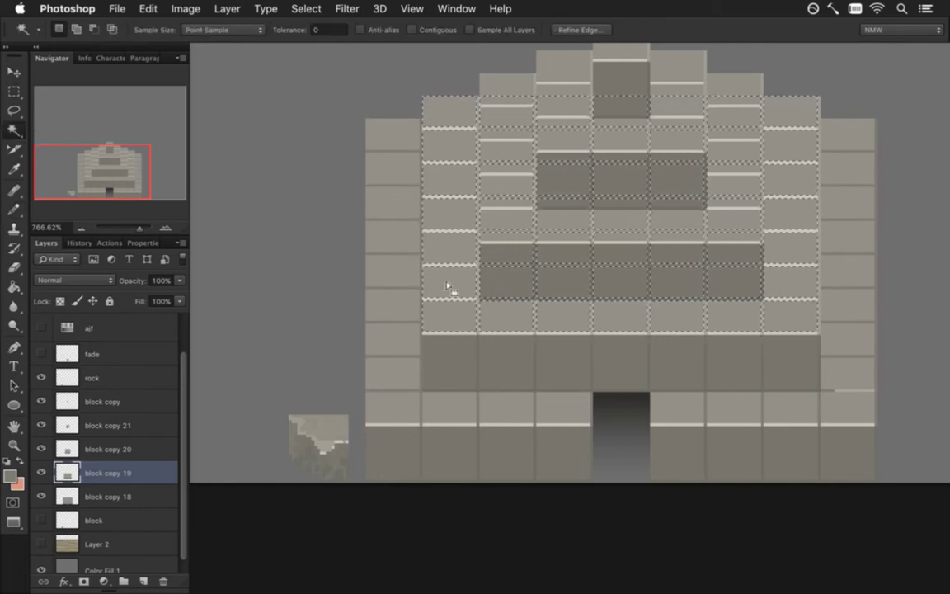
pyautogui.press('m')
pyautogui.click(404, 290)
pyautogui.press('w')
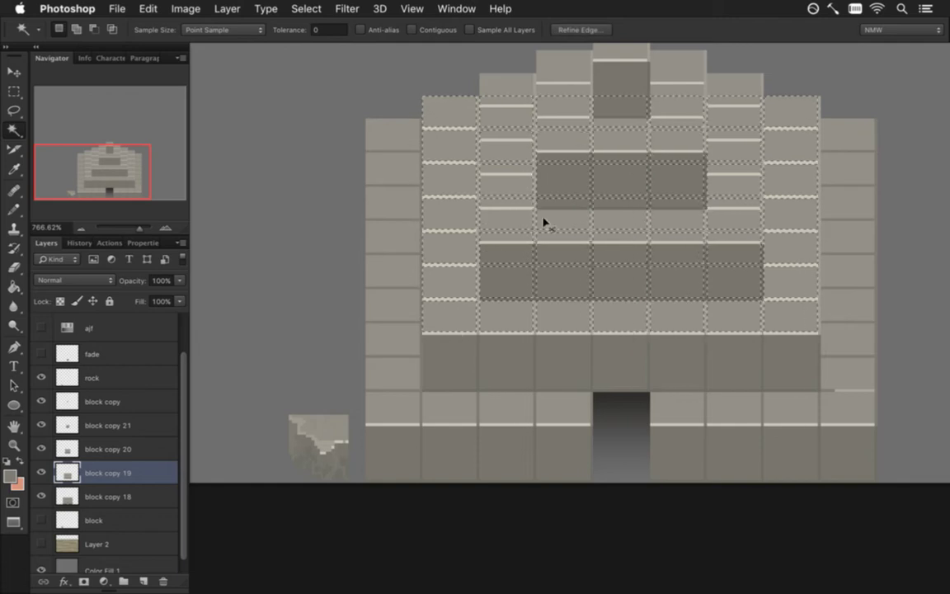
pyautogui.click(560, 230)
pyautogui.moveTo(562, 231); pyautogui.dragTo(566, 230)
pyautogui.moveTo(634, 198); pyautogui.dragTo(575, 262)
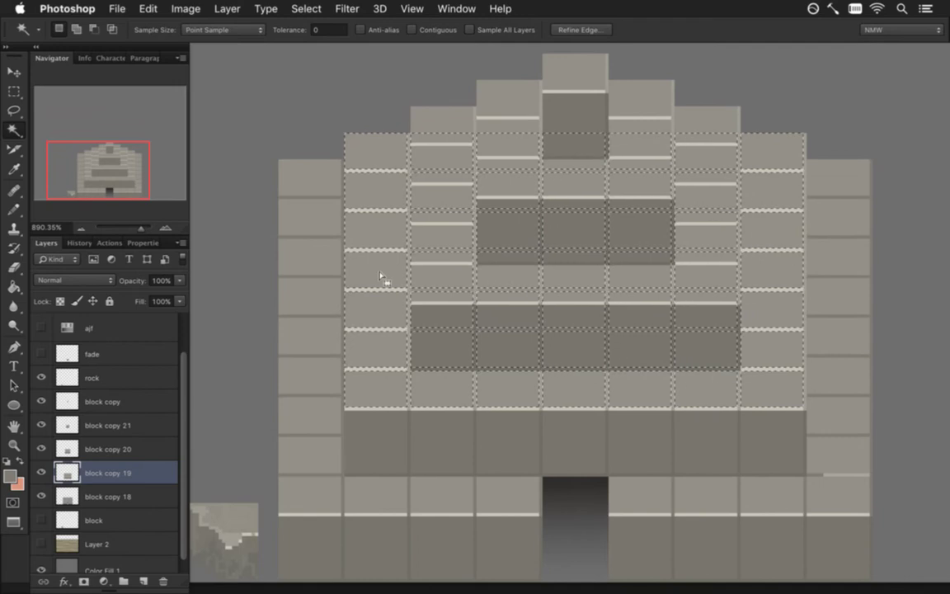
pyautogui.press('b')
pyautogui.moveTo(406, 353); pyautogui.dragTo(650, 362)
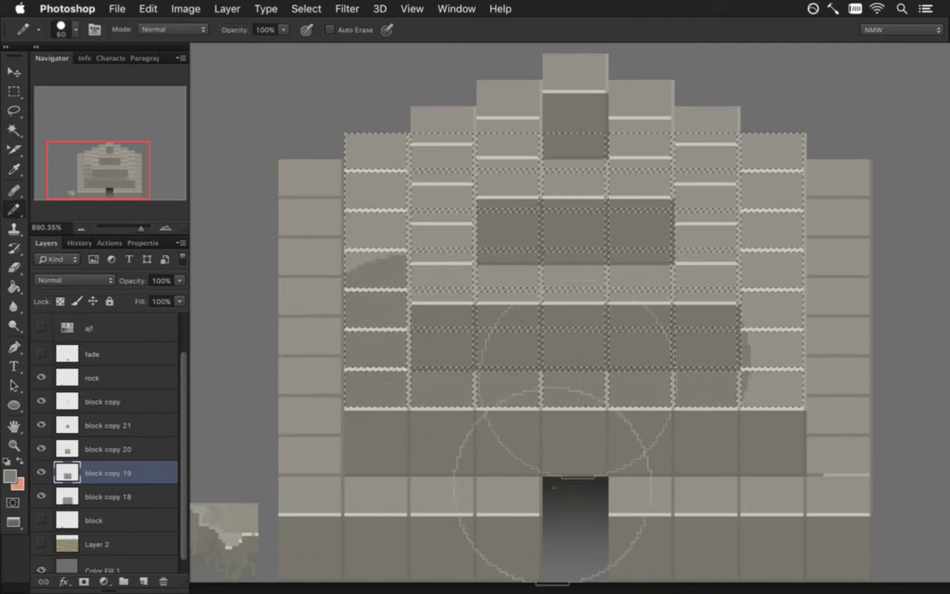
pyautogui.press('super+z')
pyautogui.press('super+d')
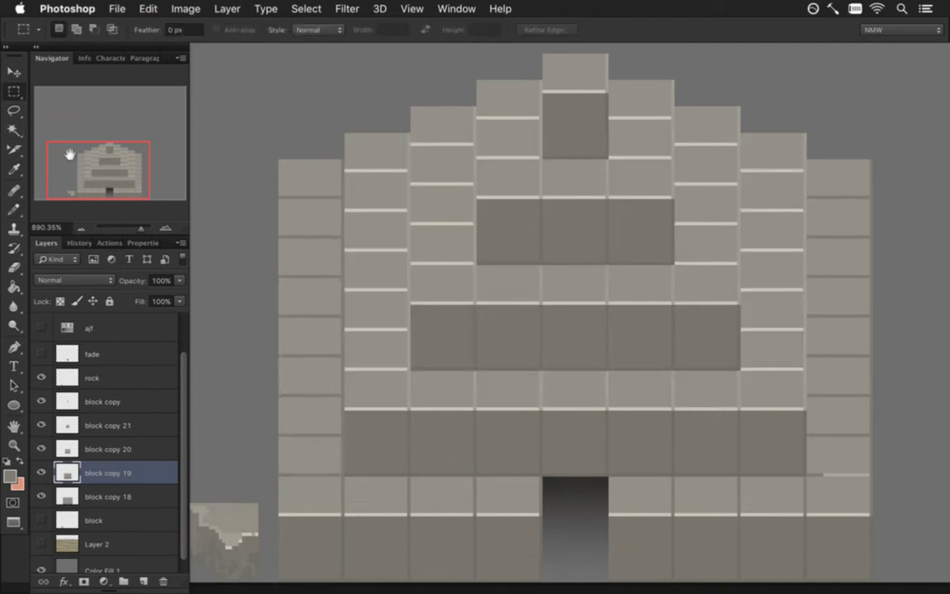
# Select the light horizontal lines on block copy 19, paint all of them in the darker grey-brown with the Pencil, and deselect
pyautogui.click(18, 123)
pyautogui.click(380, 210)
pyautogui.press('b')
pyautogui.moveTo(352, 268)
pyautogui.mouseDown()
pyautogui.moveTo(339, 350)
pyautogui.moveTo(424, 252)
pyautogui.moveTo(615, 244)
pyautogui.moveTo(794, 255)
pyautogui.moveTo(787, 277)
pyautogui.mouseUp()
pyautogui.press('m')
pyautogui.press('super+d')
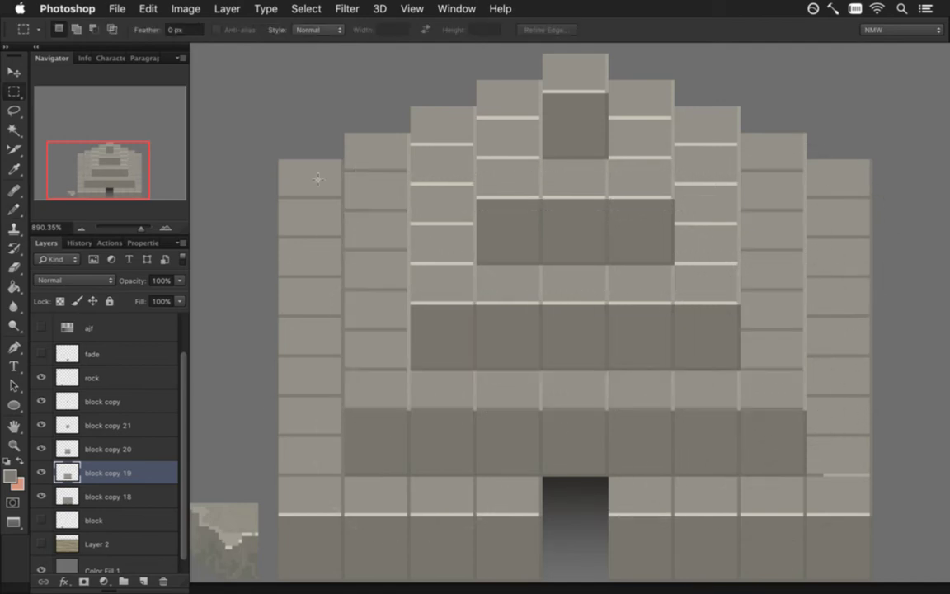
# Select the light vertical seams on block copy 19, paint them in the darker grey-brown with the Pencil, and deselect
pyautogui.click(15, 131)
pyautogui.click(410, 145)
pyautogui.press('b')
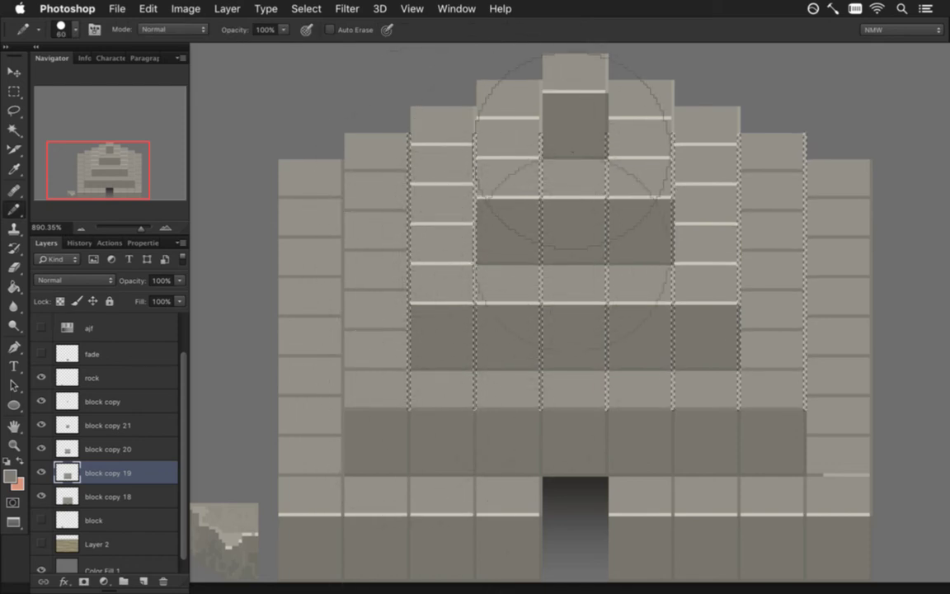
pyautogui.press('m')
pyautogui.press('super+d')
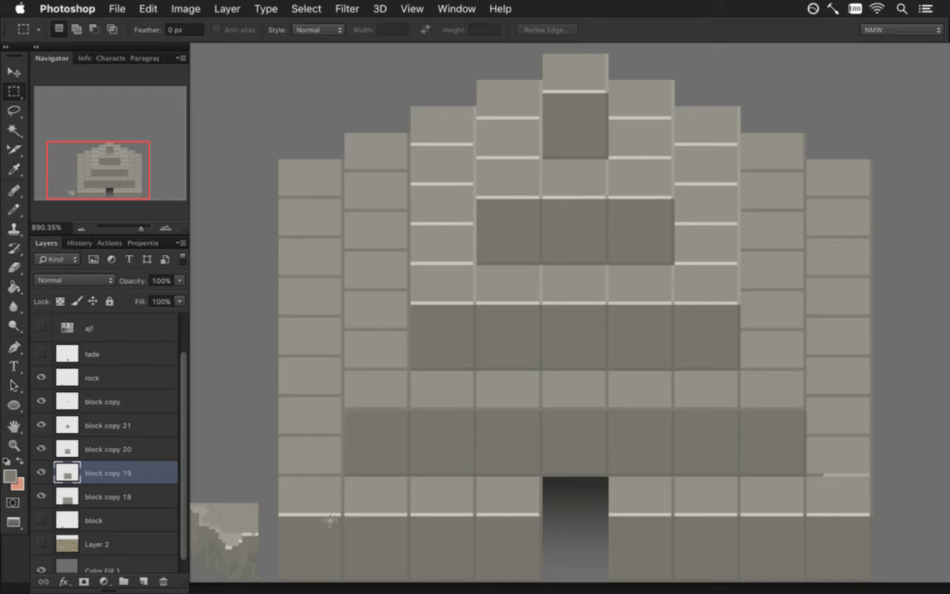
# Sample the light highlight color from the base line and repaint block copy 19's lowest horizontal line with a 5 px Pencil inside a line selection
pyautogui.press('i')
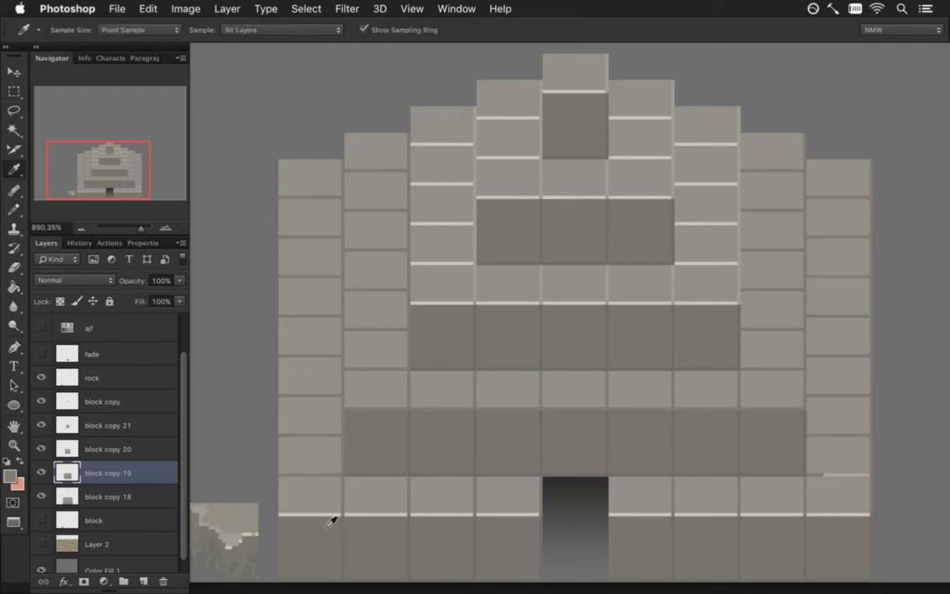
pyautogui.click(331, 523)
pyautogui.click(14, 130)
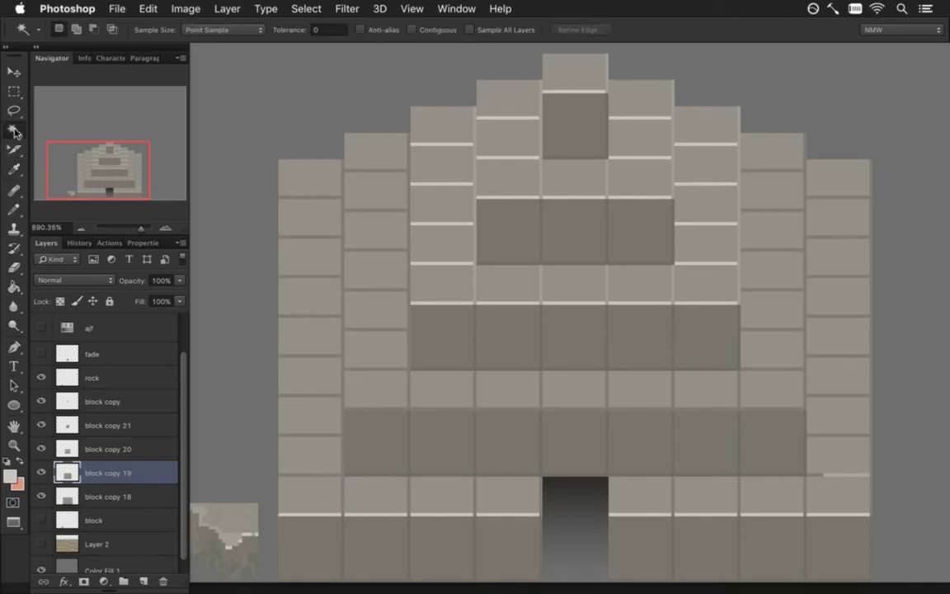
pyautogui.click(392, 410)
pyautogui.press('b')
pyautogui.press('[')
pyautogui.press('[')
pyautogui.press('[')
pyautogui.press('[')
pyautogui.press('[')
pyautogui.press('[')
pyautogui.press('[')
pyautogui.press('[')
pyautogui.press('[')
pyautogui.press('[')
pyautogui.press('[')
pyautogui.press('[')
pyautogui.press('[')
pyautogui.press('[')
pyautogui.moveTo(345, 408)
pyautogui.mouseDown()
pyautogui.moveTo(747, 408)
pyautogui.moveTo(806, 436)
pyautogui.mouseUp()
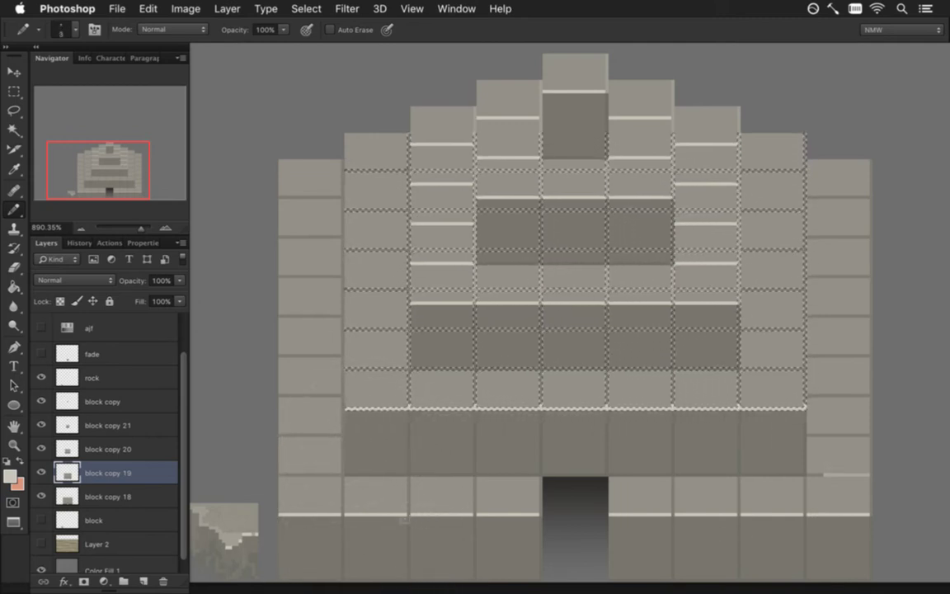
pyautogui.hotkey('ctrl', 'd')
pyautogui.press('m')
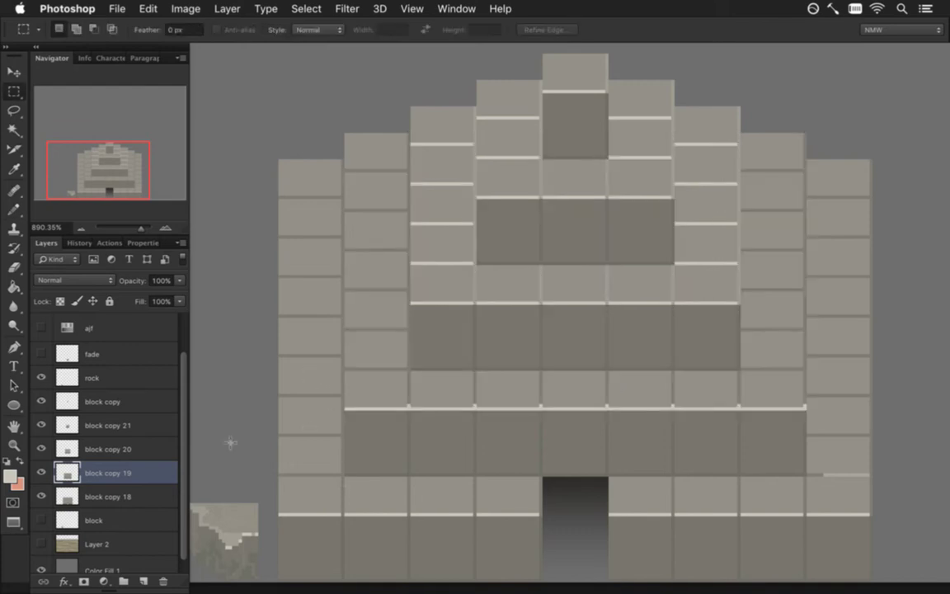
pyautogui.click(16, 128)
pyautogui.click(441, 261)
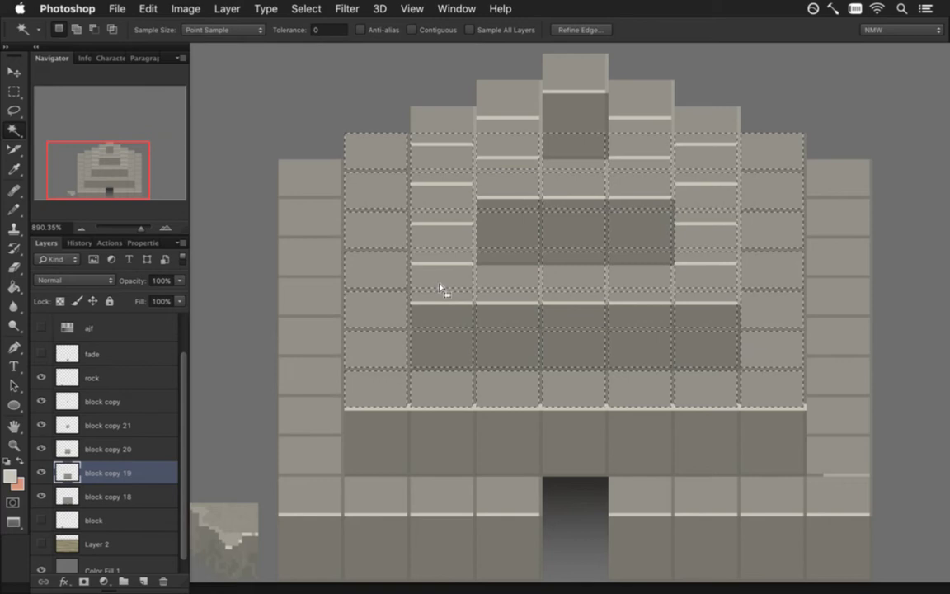
pyautogui.press('m')
# On block copy 20, select the horizontal highlight lines, sample the darker seam color, paint all but the lowest line with the 5 px Pencil, and deselect
pyautogui.click(100, 445)
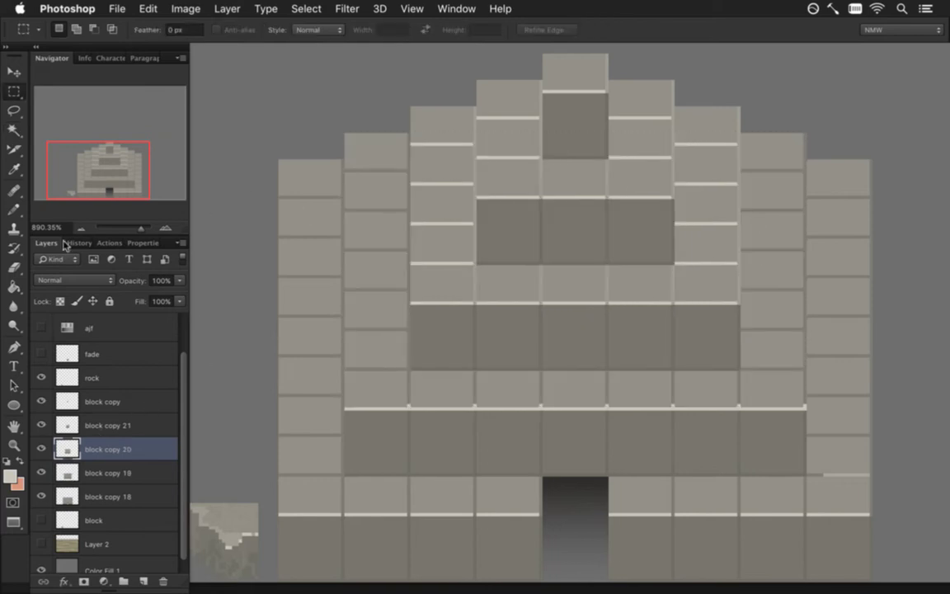
pyautogui.click(14, 127)
pyautogui.click(430, 219)
pyautogui.press('b')
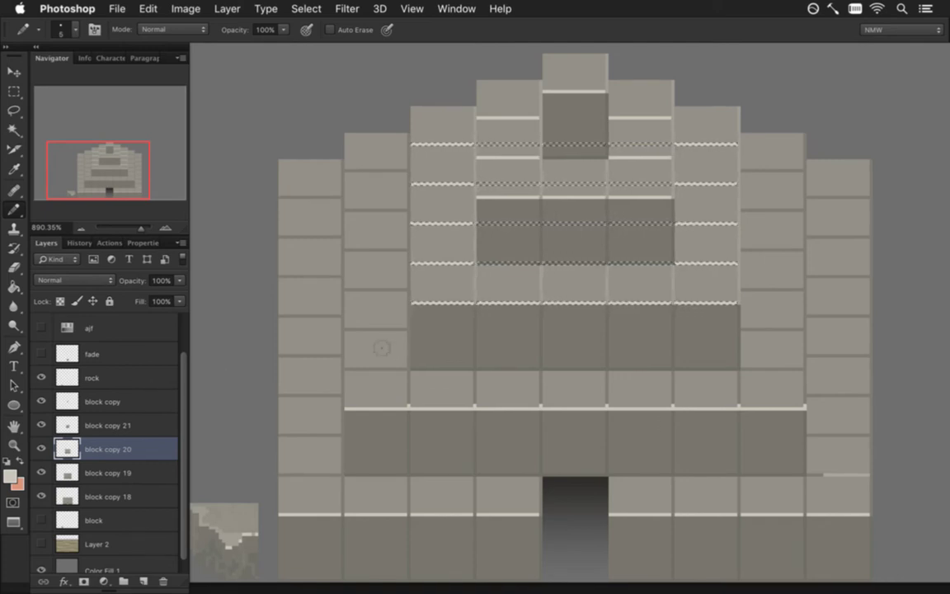
pyautogui.press('i')
pyautogui.click(394, 339)
pyautogui.press('b')
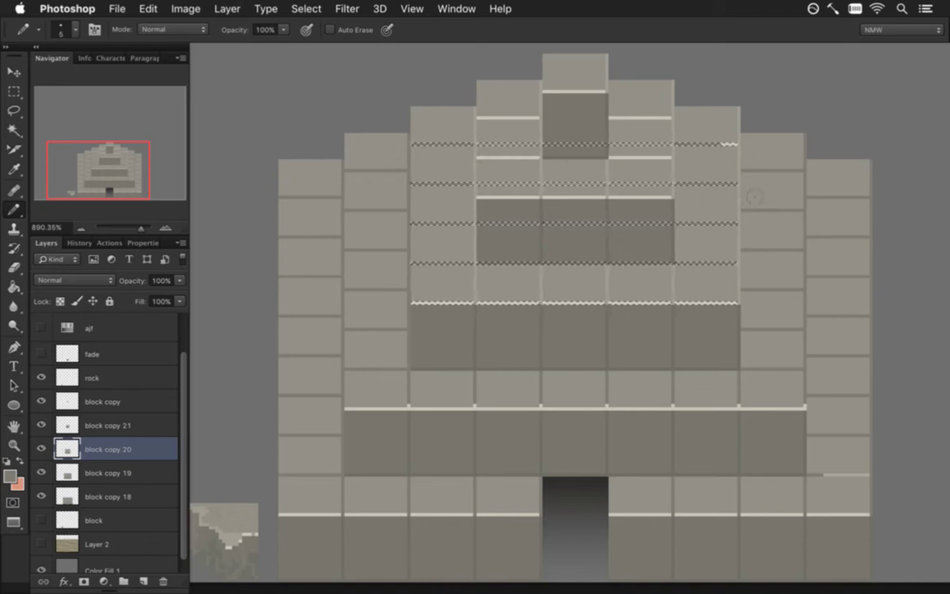
pyautogui.press('m')
pyautogui.hotkey('ctrl', 'd')
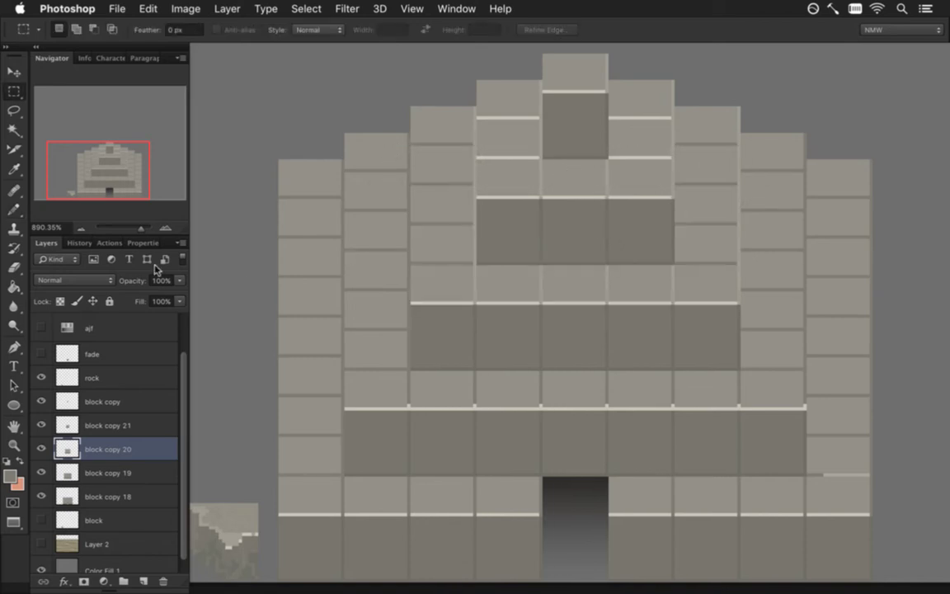
# Select the light vertical seams on block copy 20, paint them in the darker grey-brown with the 5 px Pencil, and deselect
pyautogui.press('w')
pyautogui.click(475, 132)
pyautogui.press('b')
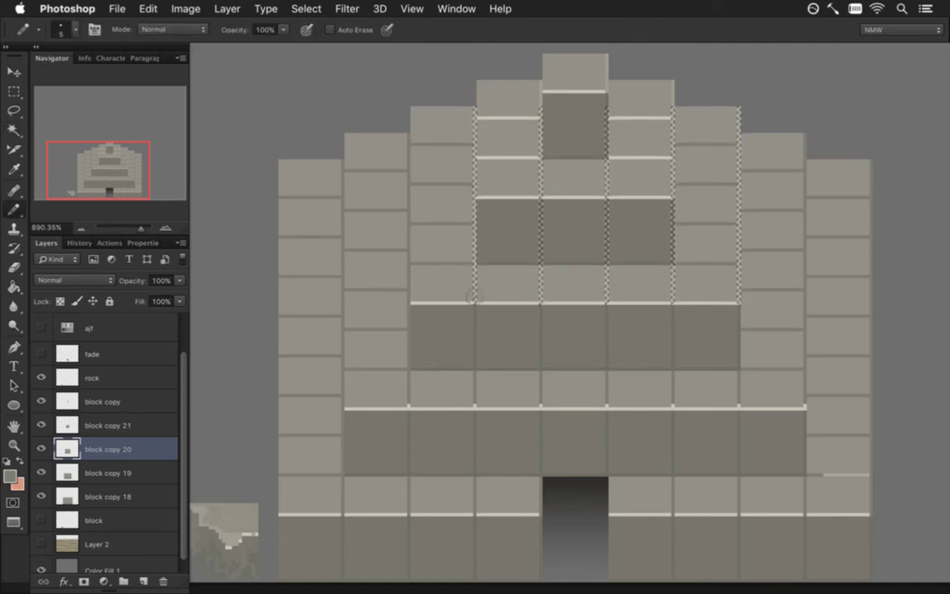
pyautogui.scroll(2, 511, 310)
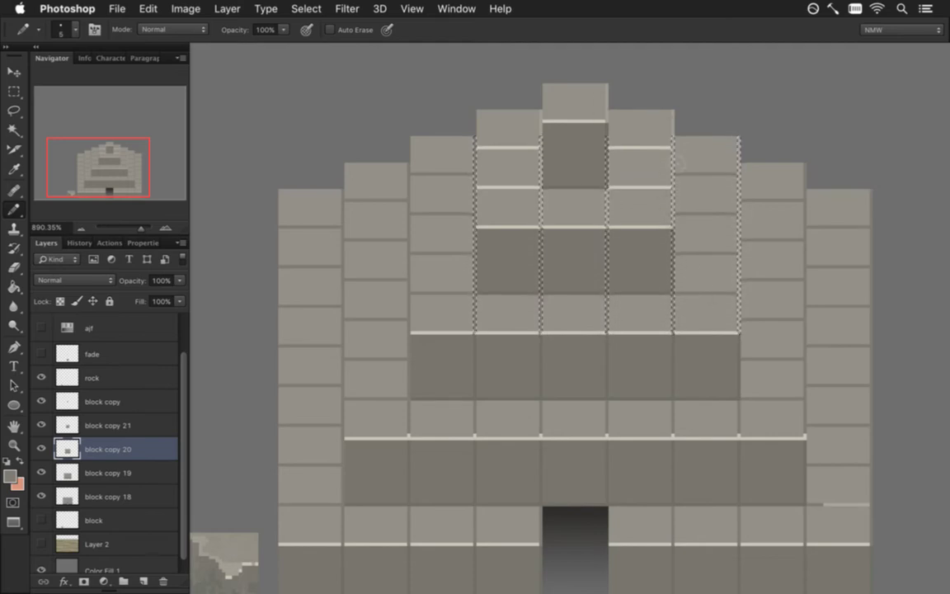
pyautogui.moveTo(739, 178); pyautogui.dragTo(734, 324)
pyautogui.press('m')
pyautogui.press('super+d')
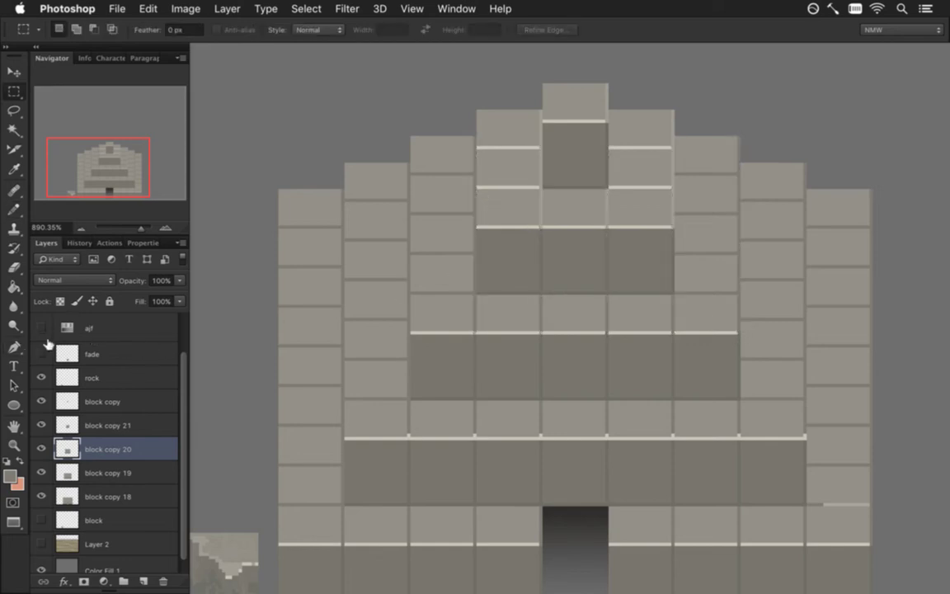
# On block copy 21, select the horizontal highlight lines, paint all but the lowest in the darker grey-brown, and deselect
pyautogui.click(105, 426)
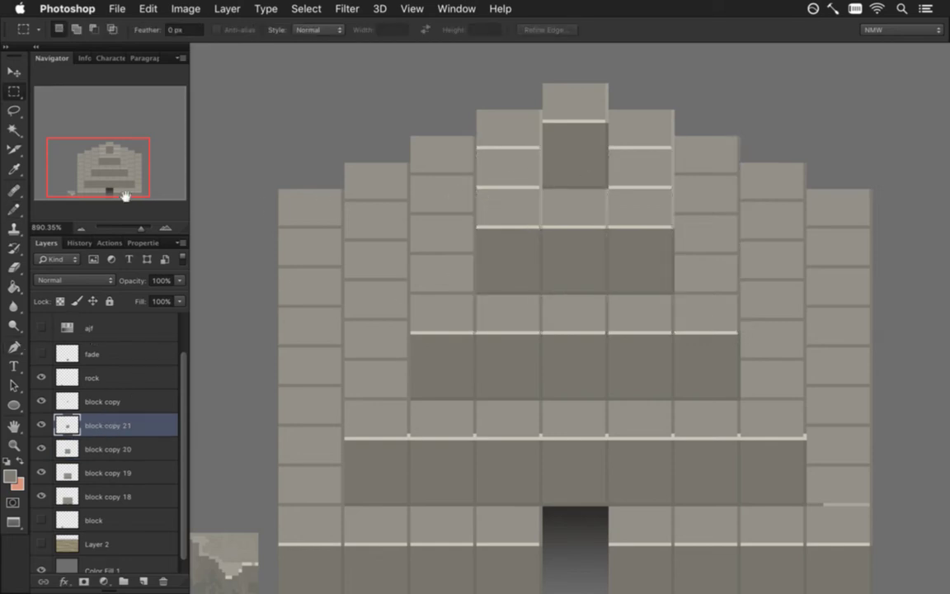
pyautogui.click(14, 130)
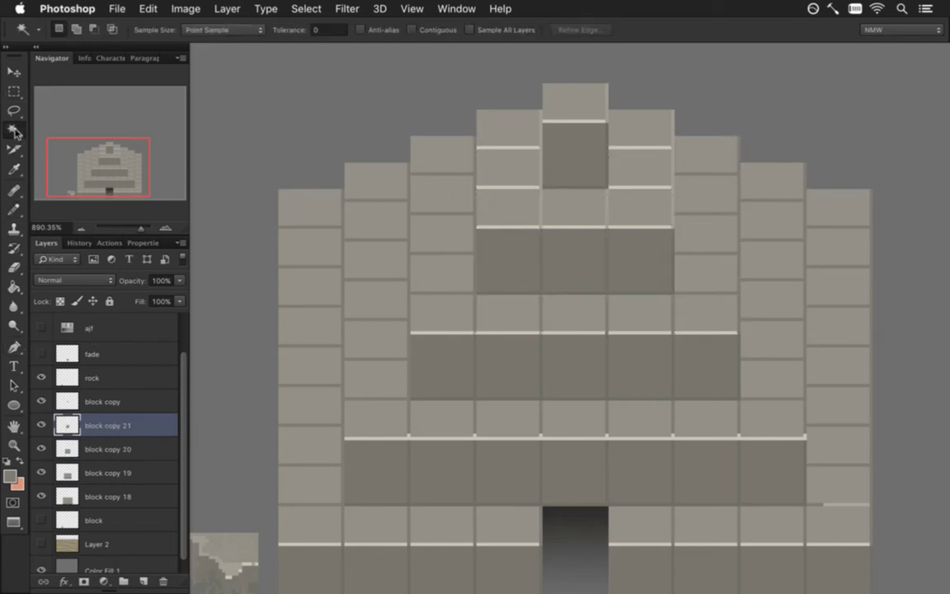
pyautogui.click(534, 188)
pyautogui.press('b')
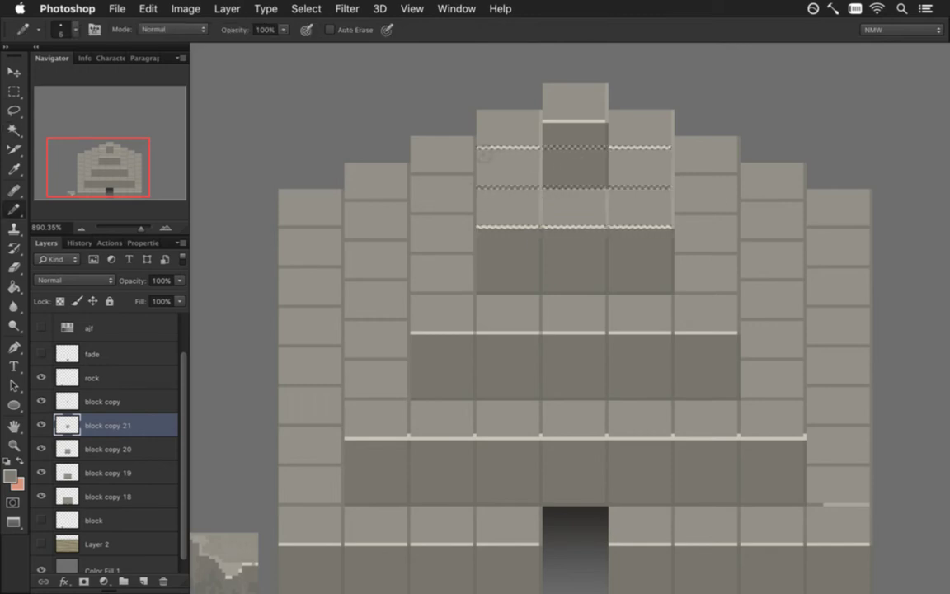
pyautogui.press('m')
pyautogui.press('super+d')
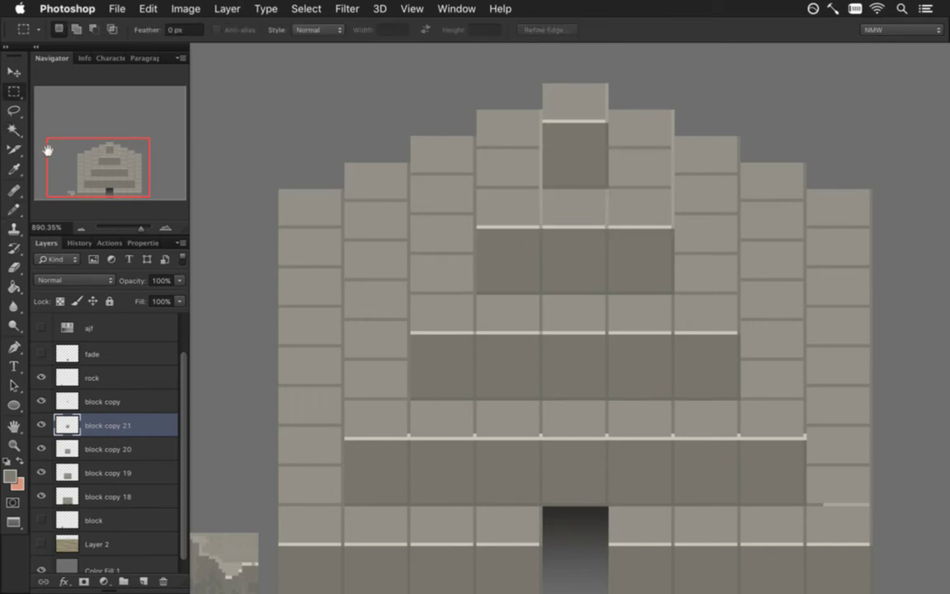
# Select the light vertical seams on block copy 21, paint them in the darker grey-brown with the 5 px Pencil, and deselect
pyautogui.click(14, 127)
pyautogui.click(540, 148)
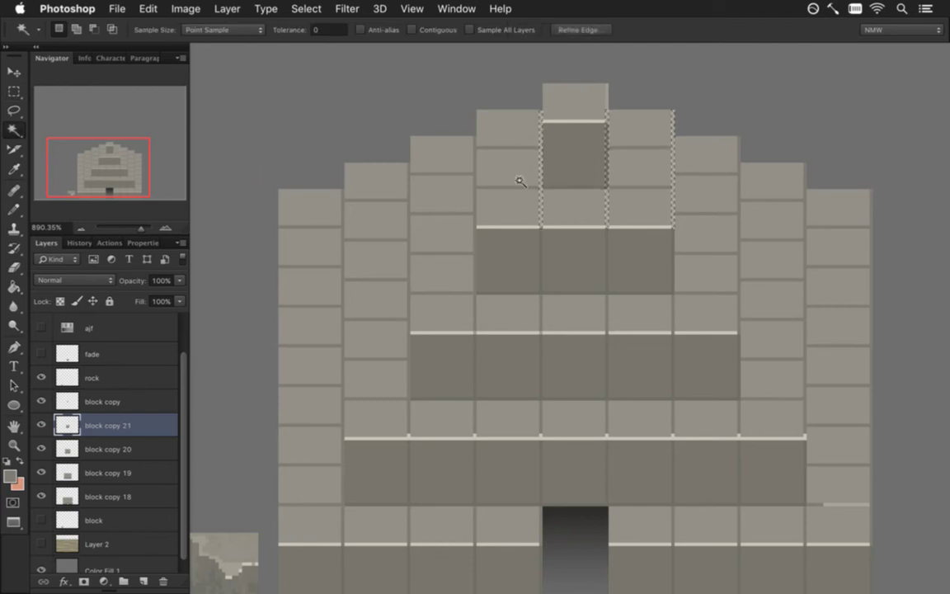
pyautogui.press('b')
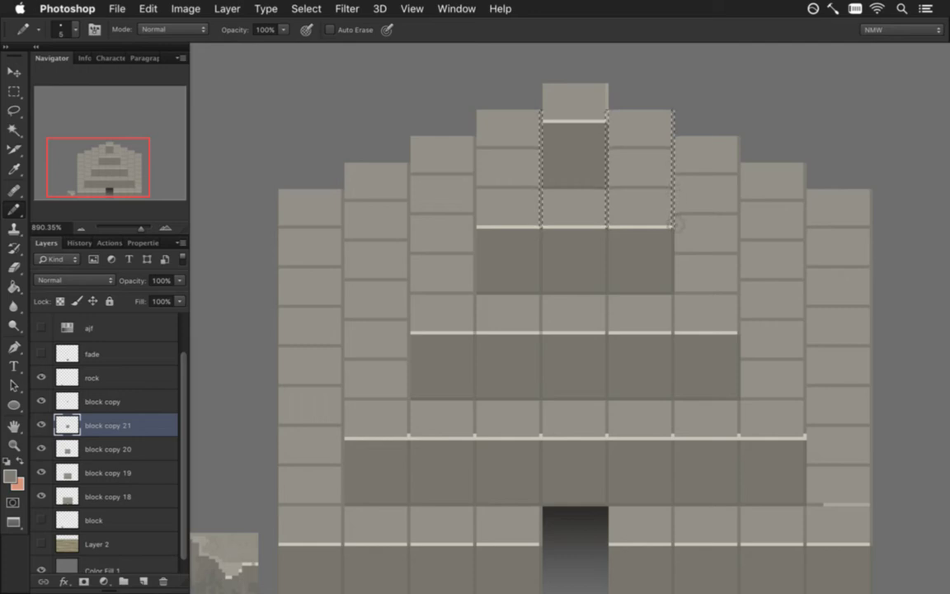
pyautogui.press('m')
pyautogui.press('super+d')
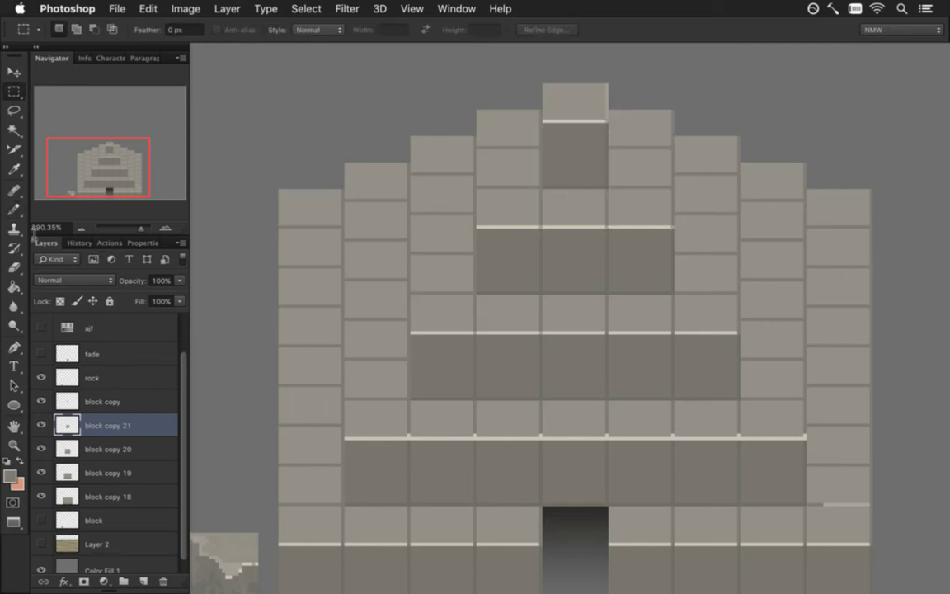
# On the block copy layer, paint the top block's light vertical edge darker grey-brown, deselect, and sample the pale highlight color for the 1 px Pencil
pyautogui.hotkey('alt', ']')
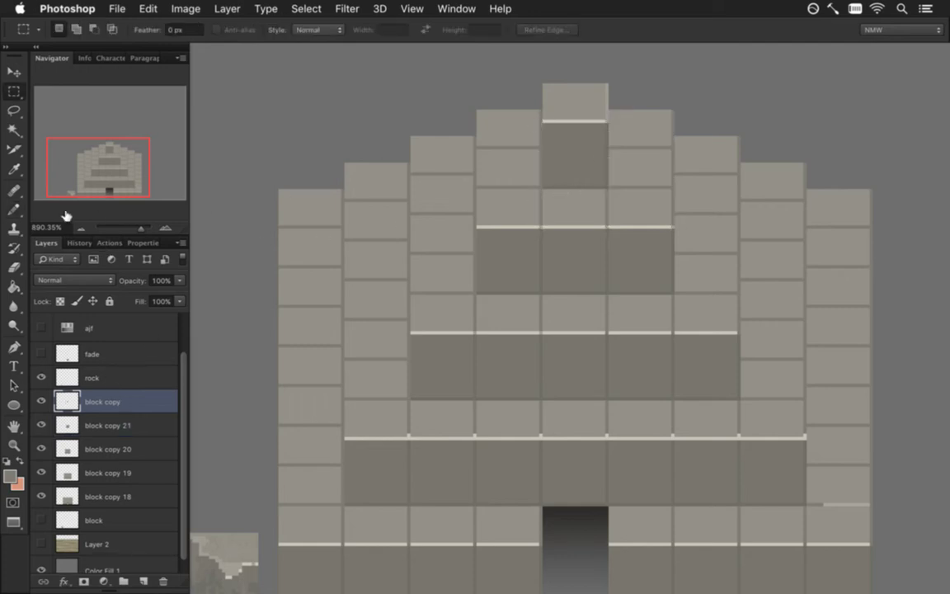
pyautogui.click(13, 129)
pyautogui.click(607, 93)
pyautogui.press('b')
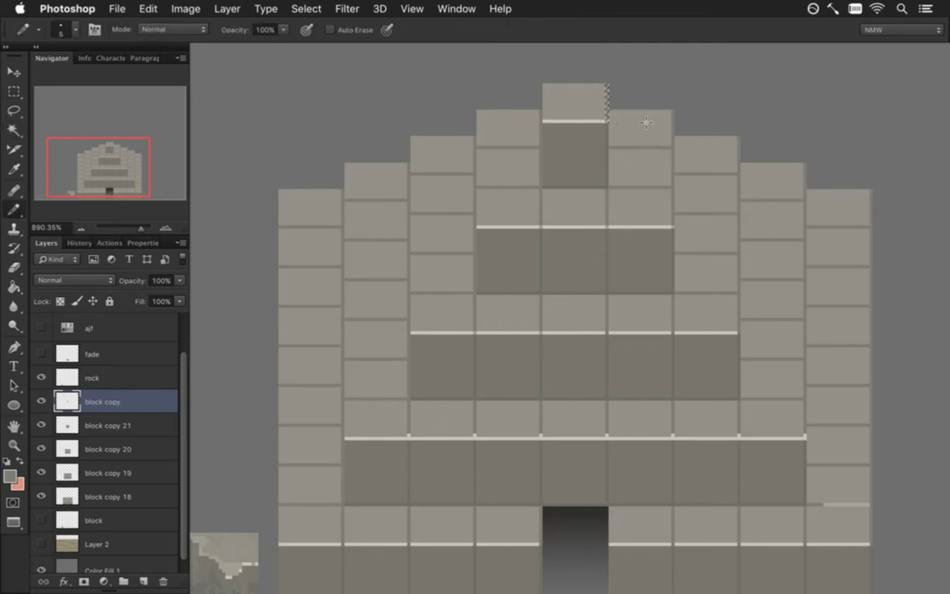
pyautogui.press('i')
pyautogui.click(600, 126)
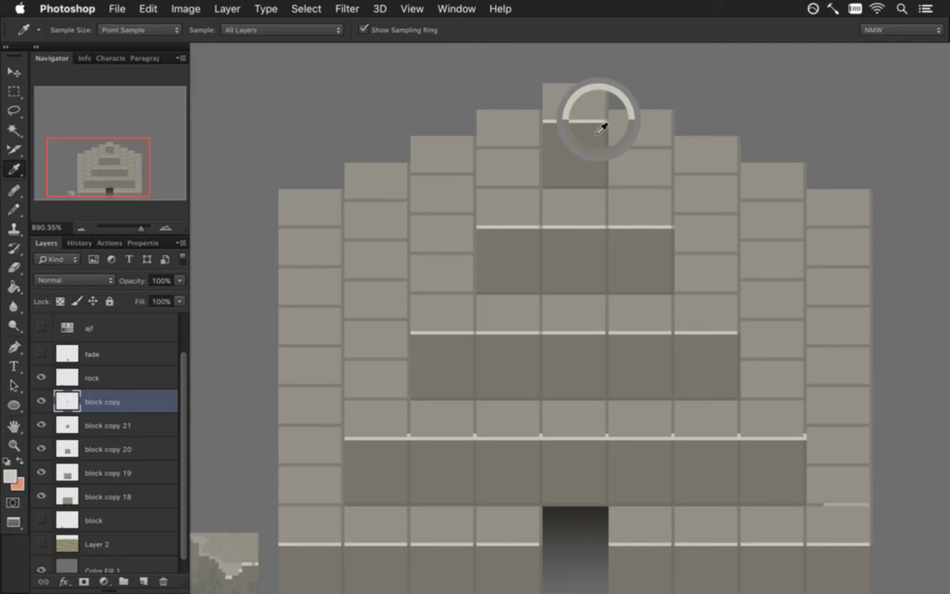
pyautogui.press('b')
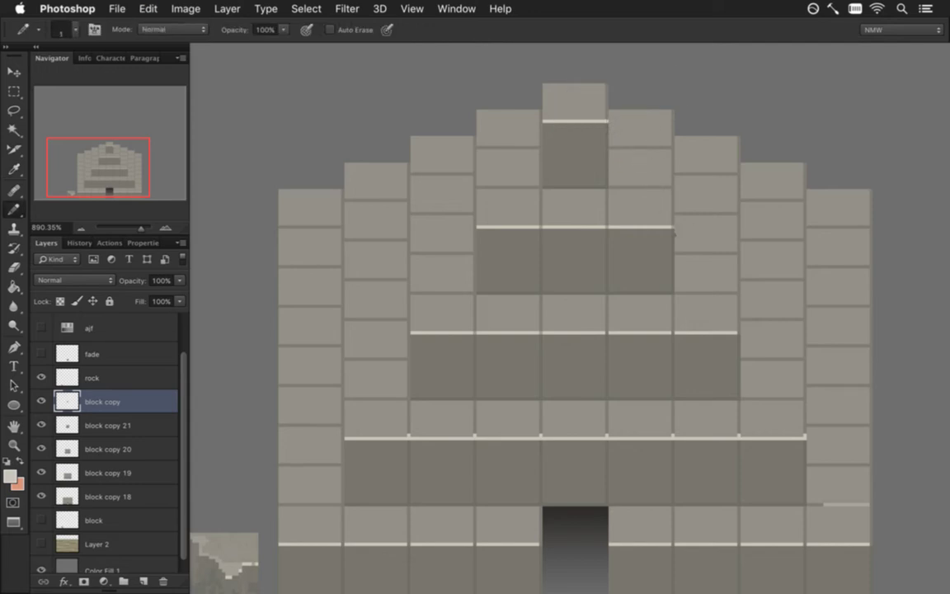
# Merge all the pyramid tier layers from block copy down to block copy 18 into one layer
pyautogui.scroll(-3, 491, 381)
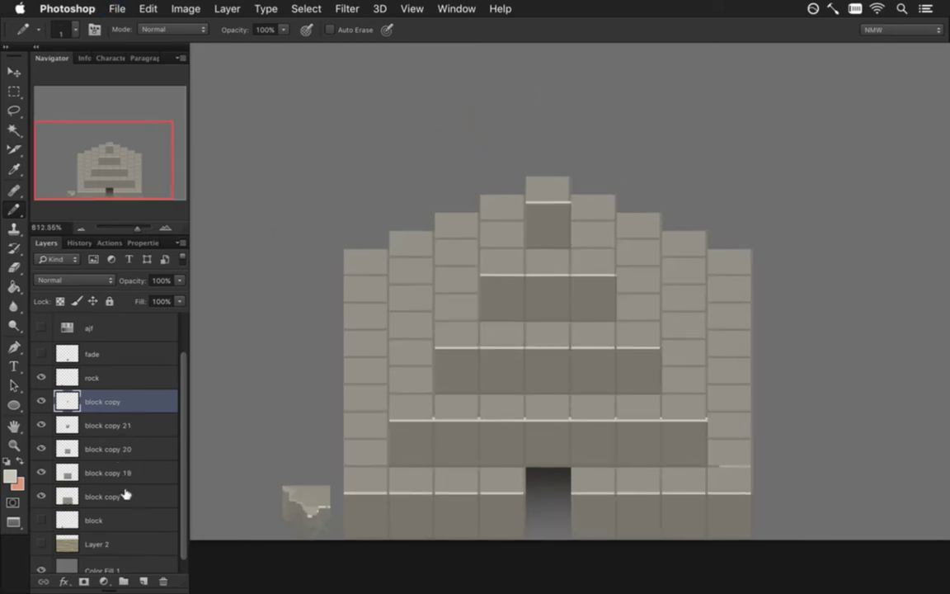
pyautogui.keyDown('shift'); pyautogui.click(153, 499); pyautogui.keyUp('shift')
pyautogui.rightClick(152, 499)
pyautogui.click(206, 392)
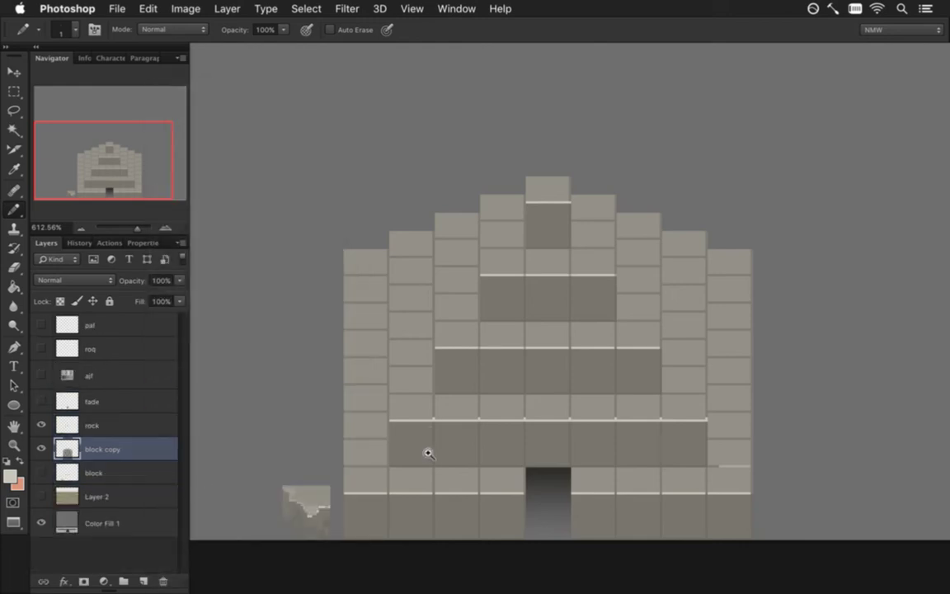
# Hide the Color Fill 1 and rock layers, and render the document as a PNG image sequence named Pyramid.png
pyautogui.scroll(3, 363, 496)
pyautogui.scroll(3, 417, 498)
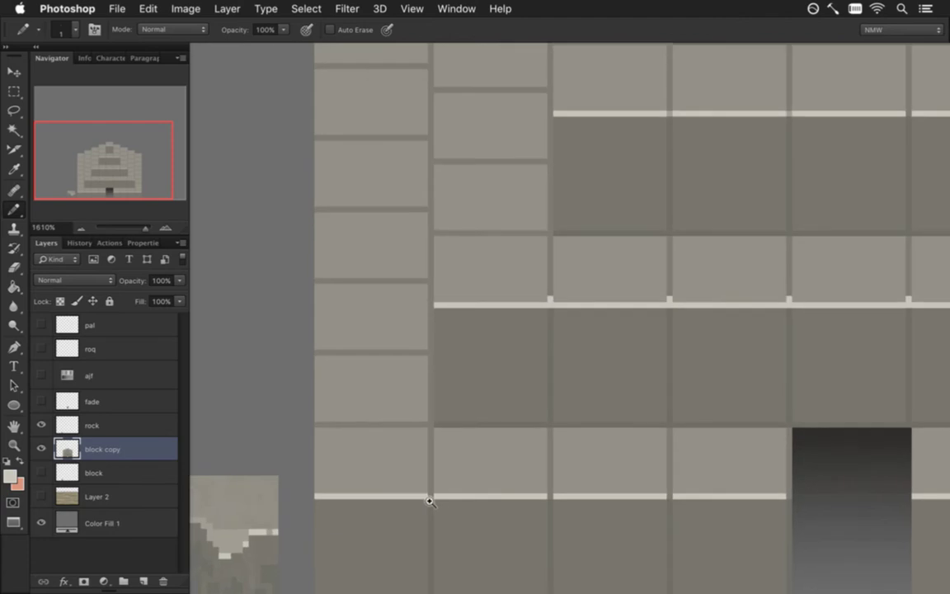
pyautogui.scroll(4, 445, 479)
pyautogui.click(42, 522)
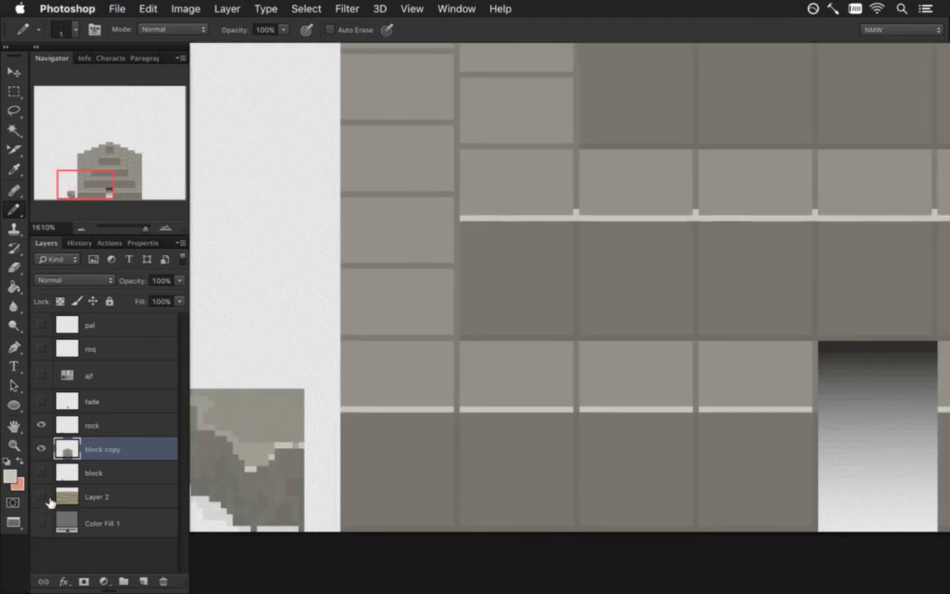
pyautogui.click(41, 425)
pyautogui.press('super+alt+shift+r')
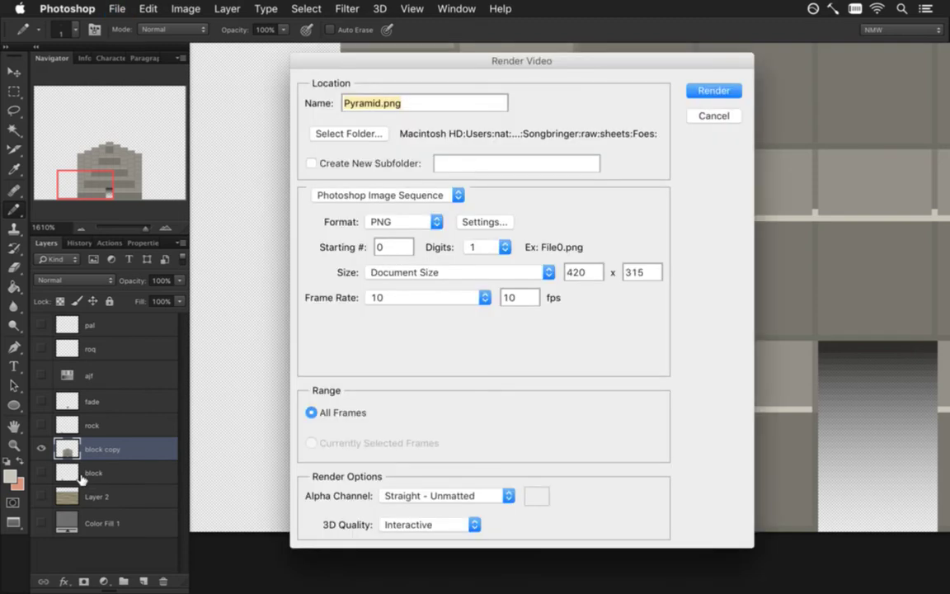
pyautogui.press('Return')
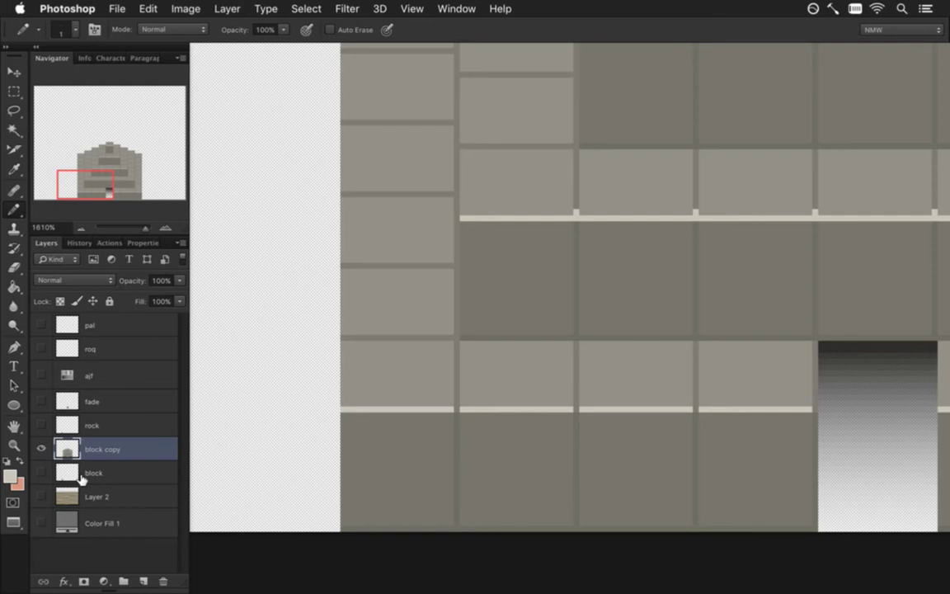
# Switch to Terminal and check the git status of the Songbringer repository for changed files
pyautogui.press('super+Tab')
pyautogui.press('super+Tab')
pyautogui.press('super+Tab')
pyautogui.press('super+Tab')
pyautogui.press('super+Tab')
pyautogui.press('super+Tab')
pyautogui.press('super+Tab')
pyautogui.write('git status')
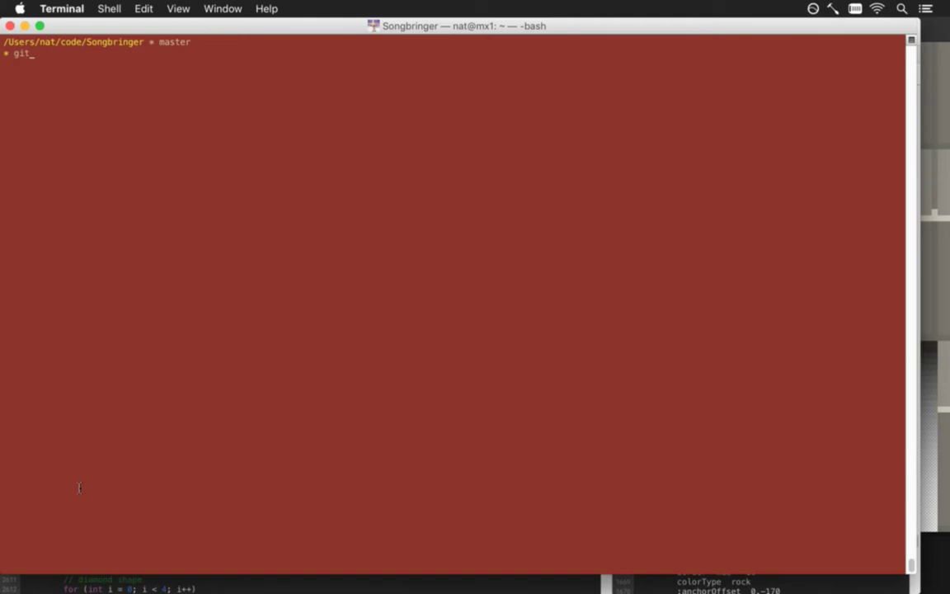
pyautogui.press('Return')
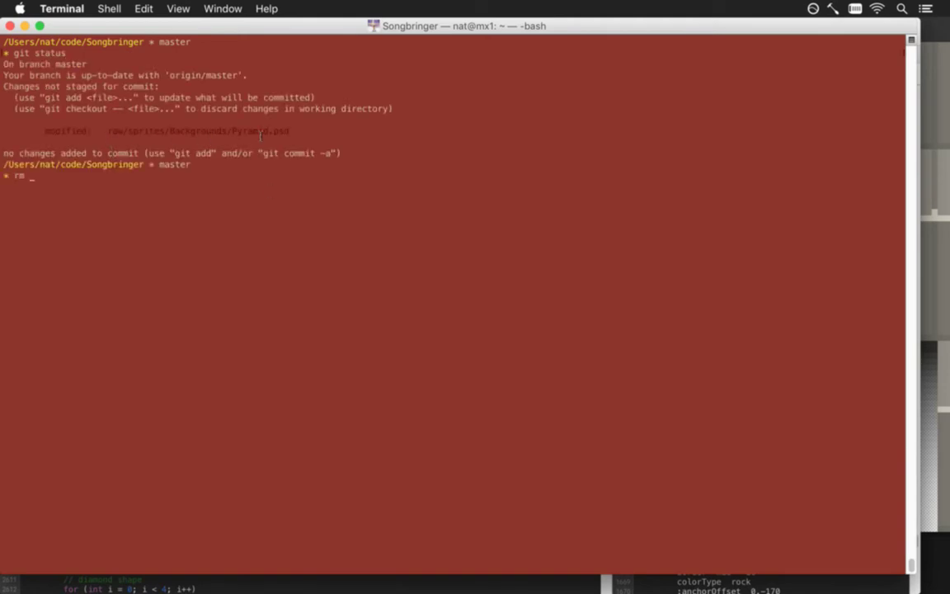
# Switch back to Photoshop and export the pyramid with Save for Web as Pyramid.png in the Backgrounds folder
pyautogui.press('super+Tab')
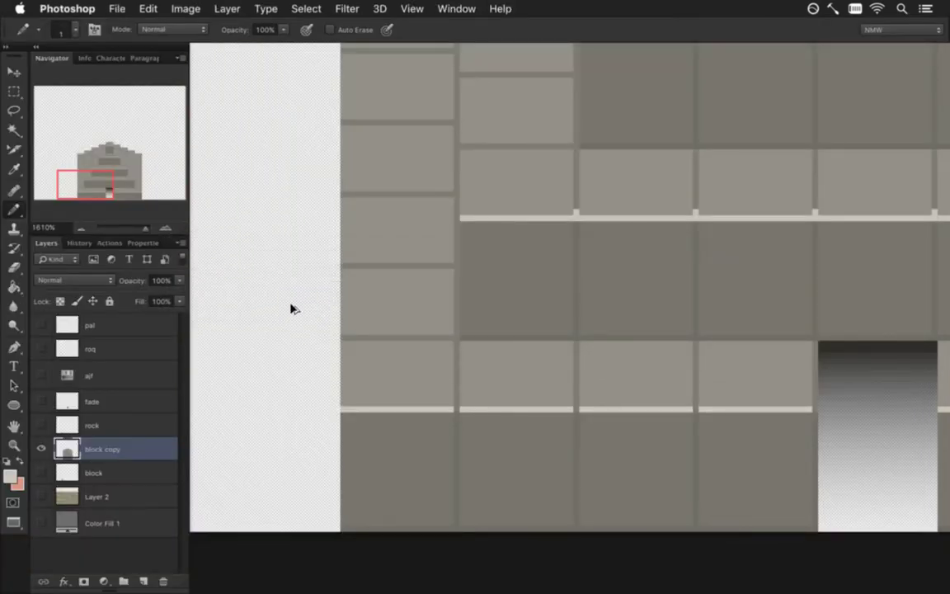
pyautogui.press('super+alt+shift+s')
pyautogui.press('Return')
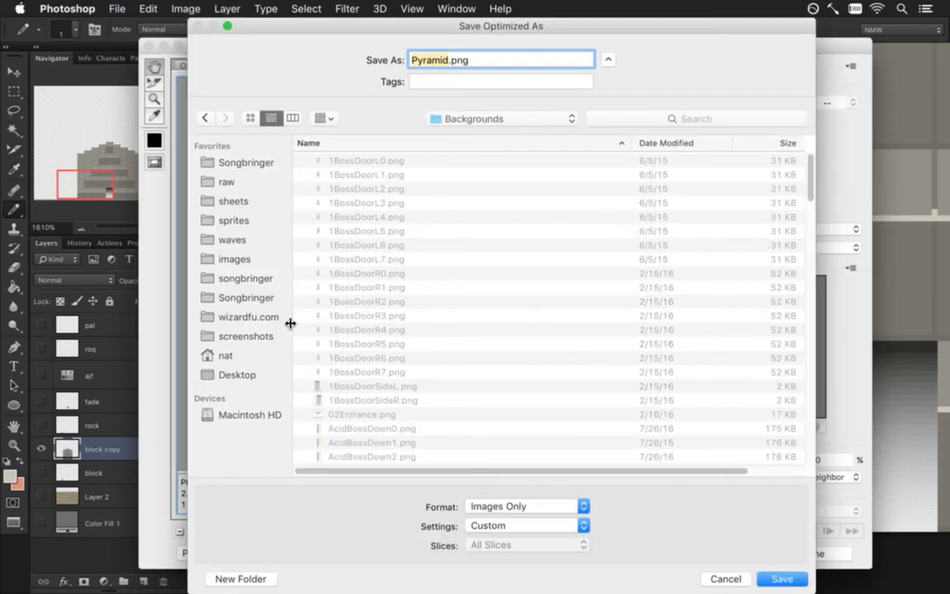
pyautogui.press('Return')
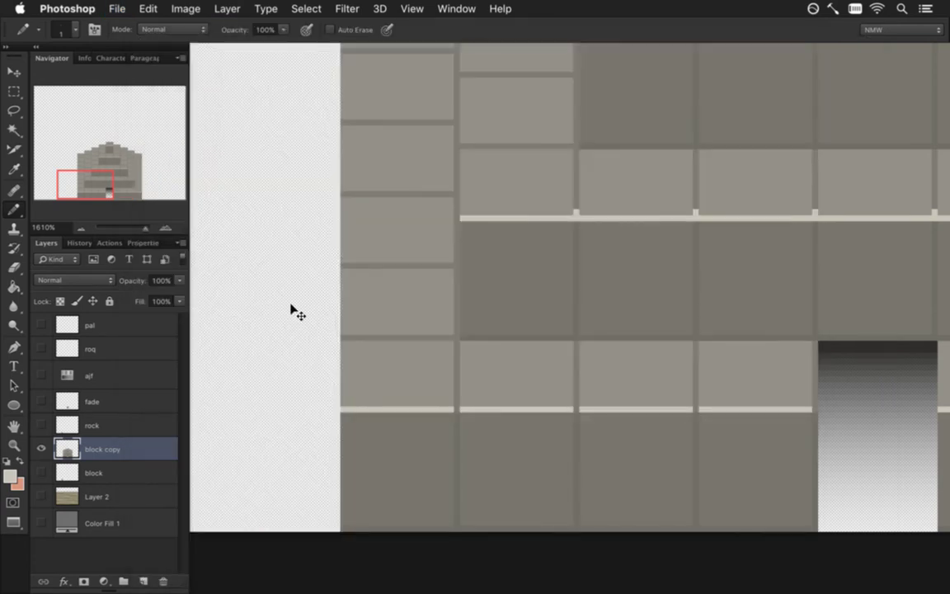
pyautogui.press('super+Tab')
pyautogui.press('super+Tab')
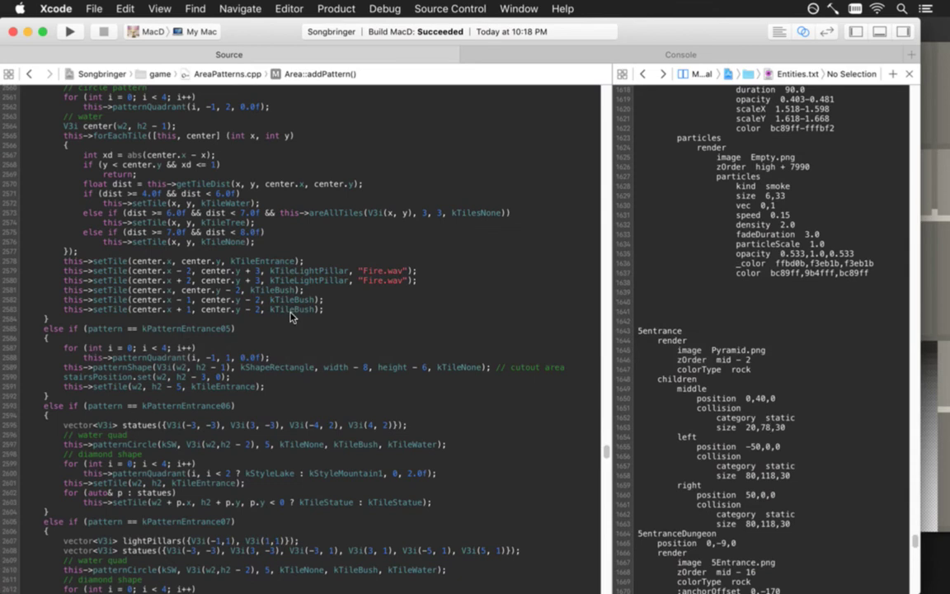
pyautogui.press('super+Tab')
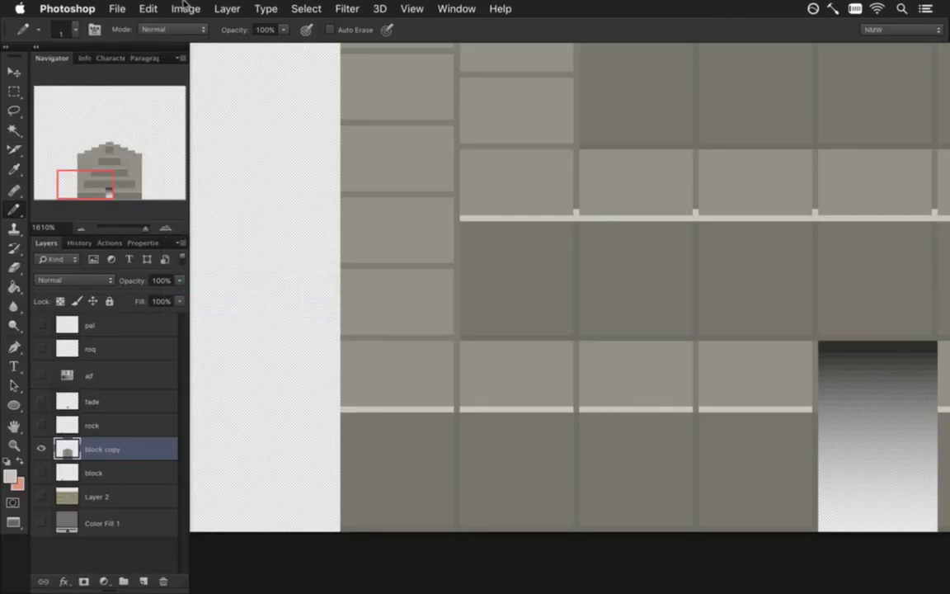
# Open CaveSquared.psd from the Backgrounds folder inside sprites
pyautogui.click(121, 9)
pyautogui.click(115, 37)
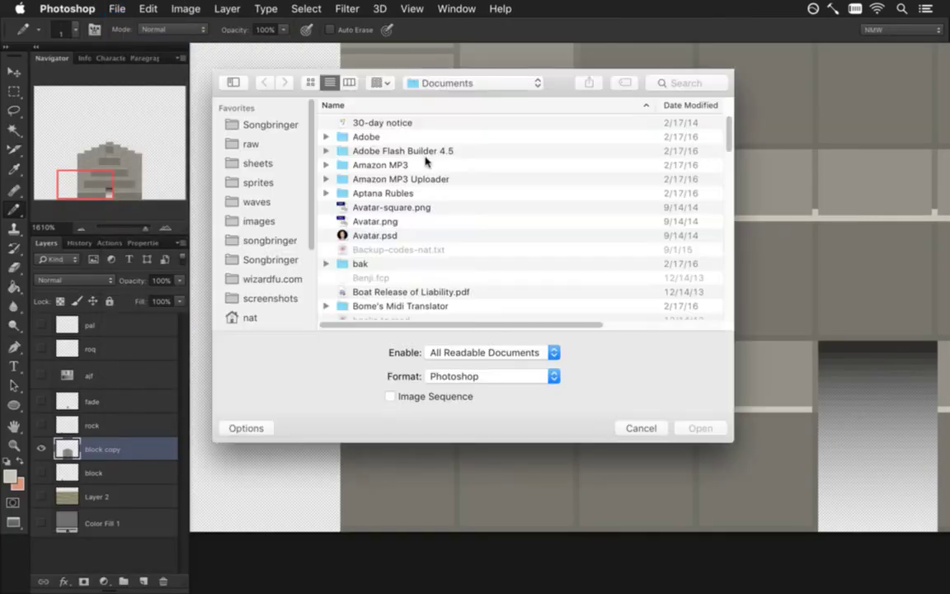
pyautogui.click(463, 86)
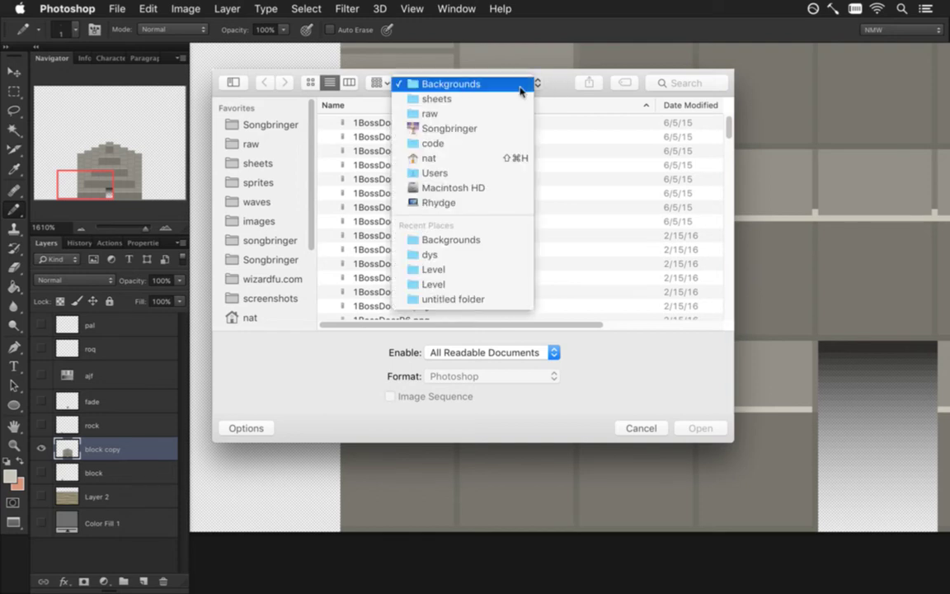
pyautogui.click(321, 77)
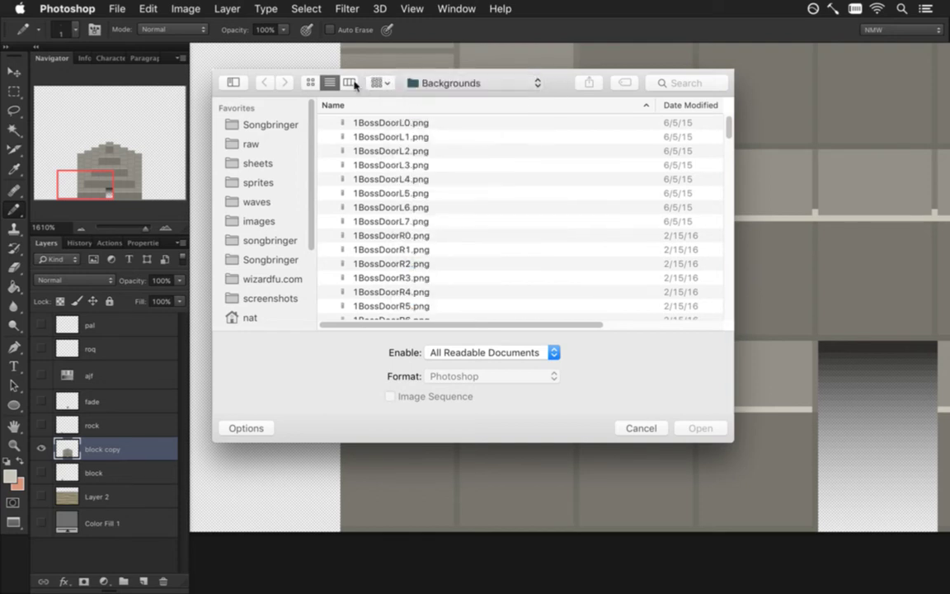
pyautogui.click(273, 188)
pyautogui.doubleClick(386, 152)
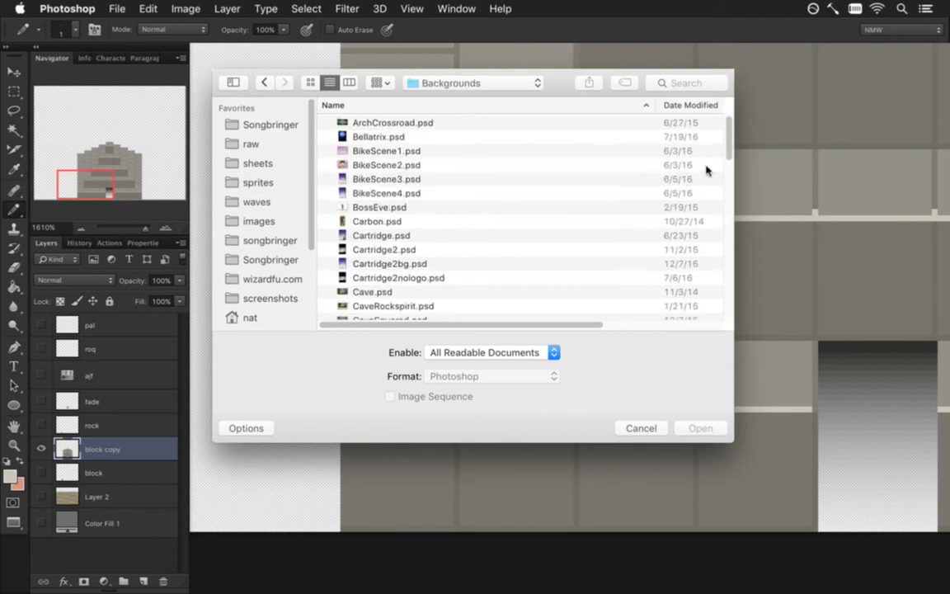
pyautogui.moveTo(729, 137); pyautogui.dragTo(729, 153)
pyautogui.scroll(-4, 729, 152)
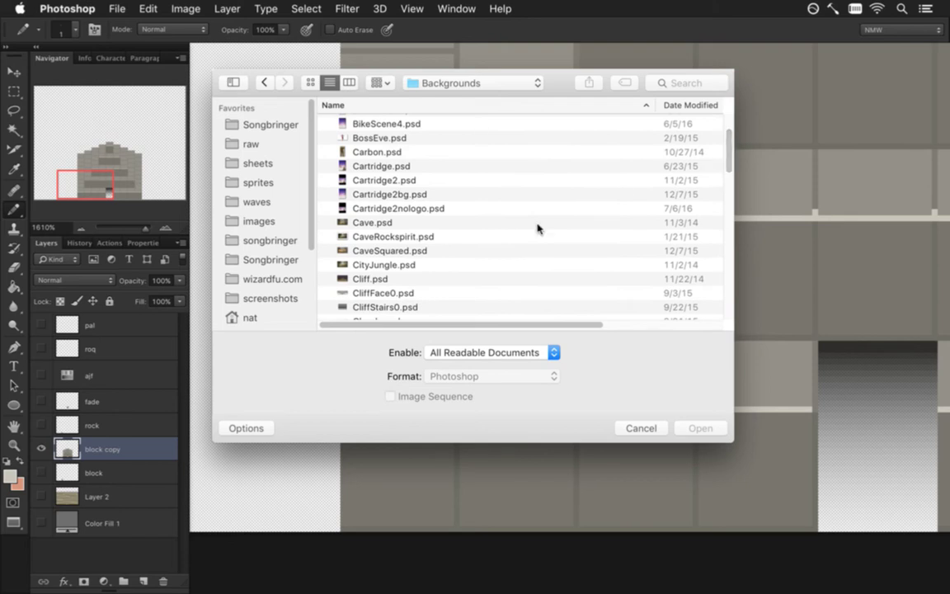
pyautogui.click(378, 222)
pyautogui.press('Return')
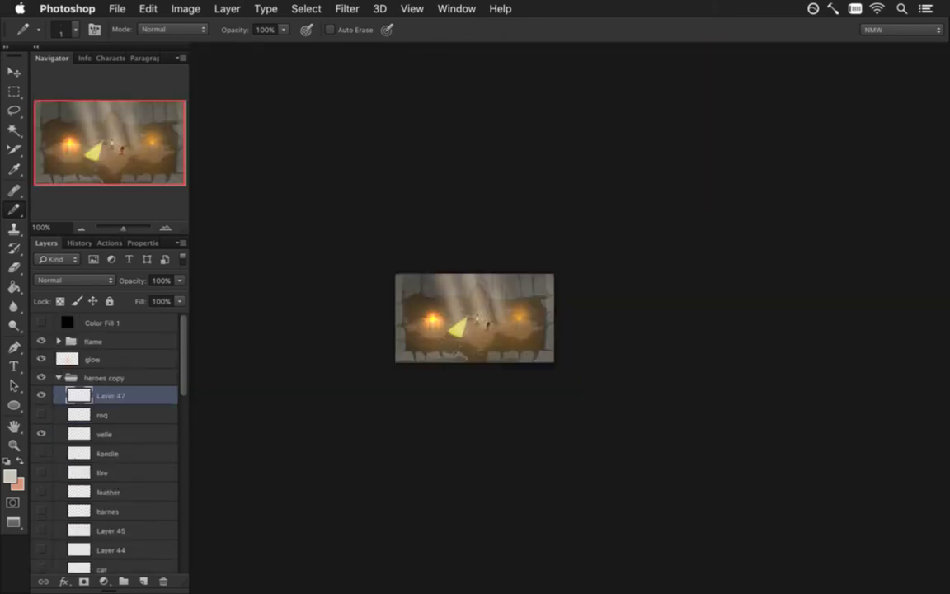
# Select the entire stone texture on Layer 32 in the rock group and copy it
pyautogui.scroll(6, 464, 327)
pyautogui.press('space')
pyautogui.moveTo(390, 316); pyautogui.dragTo(437, 347)
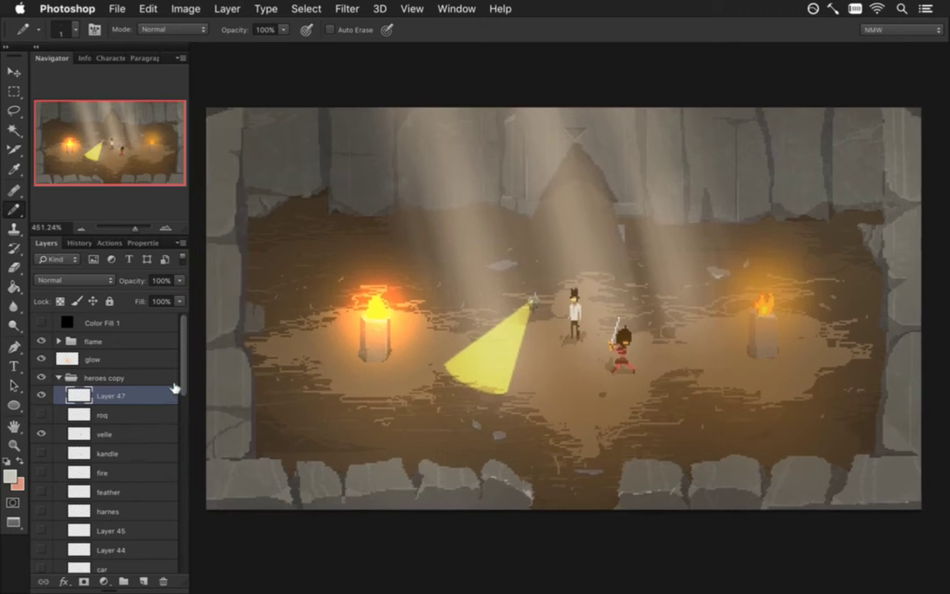
pyautogui.moveTo(185, 369); pyautogui.dragTo(174, 518)
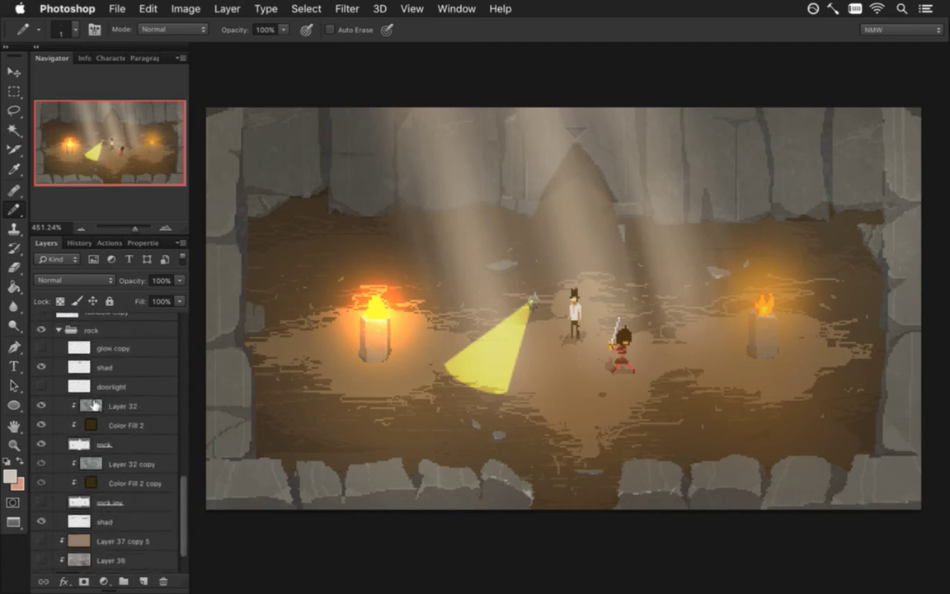
pyautogui.click(96, 406)
pyautogui.press('super+a')
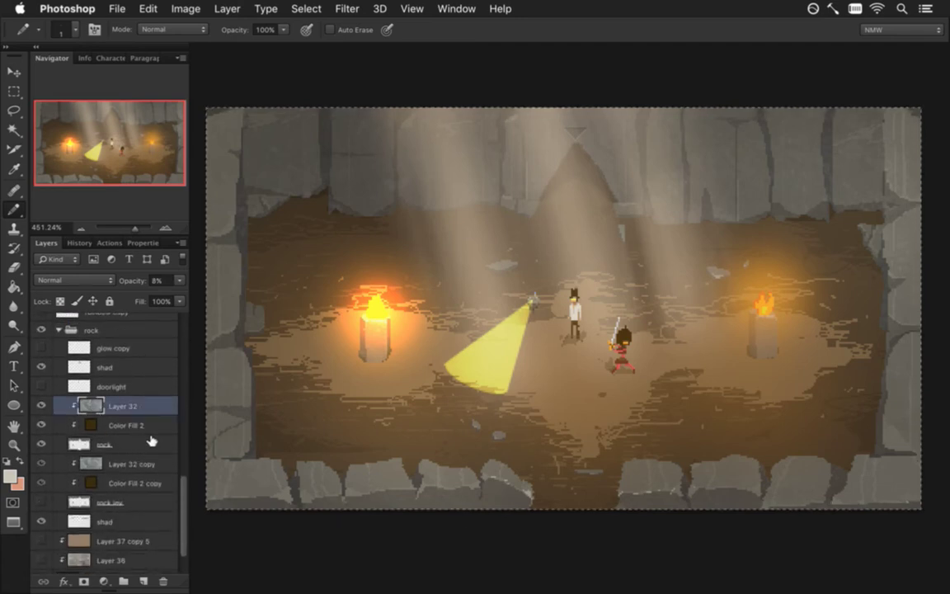
# Switch to Pyramid.psd, paste the stone texture above the block copy layer, and clip it to that layer
pyautogui.click(462, 9)
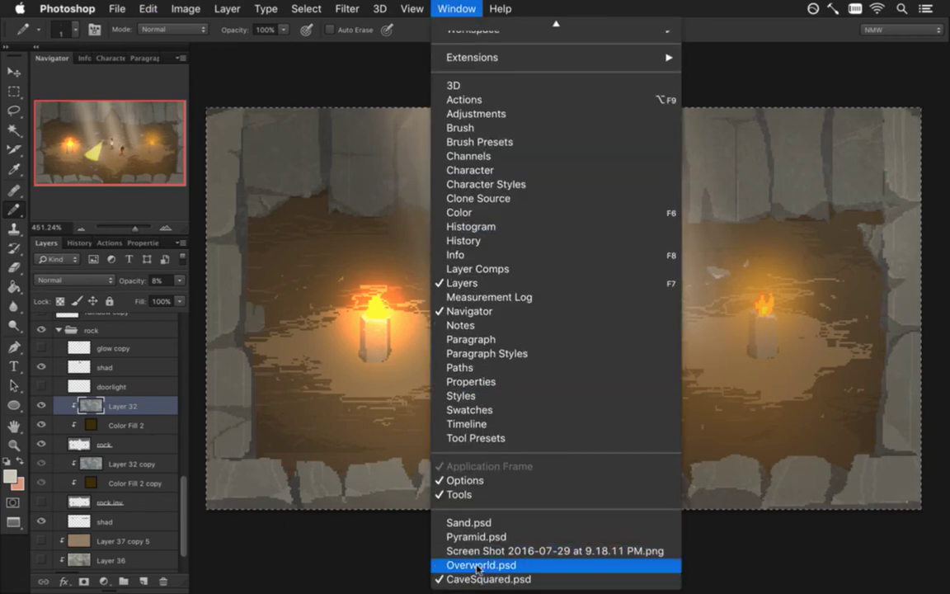
pyautogui.click(486, 537)
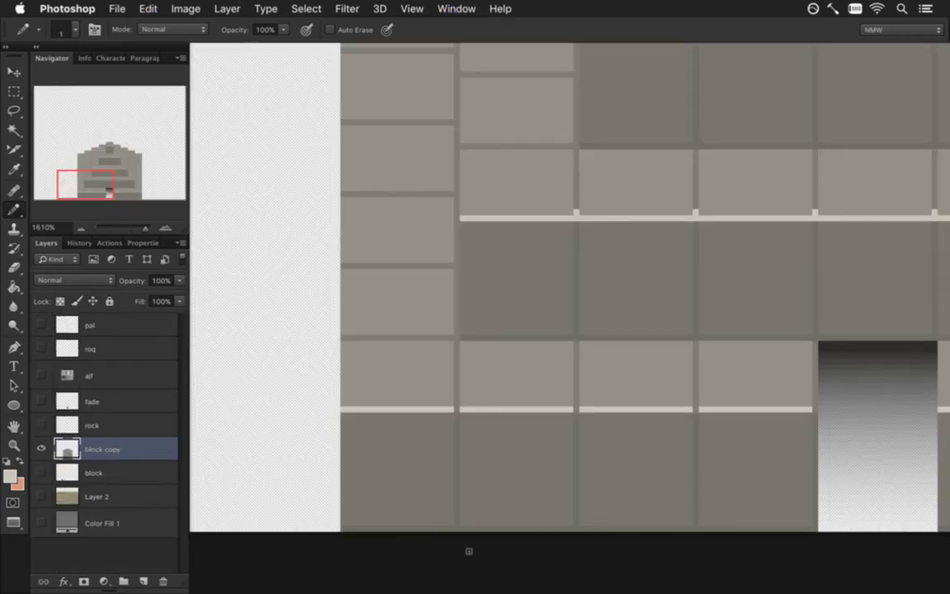
pyautogui.moveTo(485, 415); pyautogui.dragTo(298, 460)
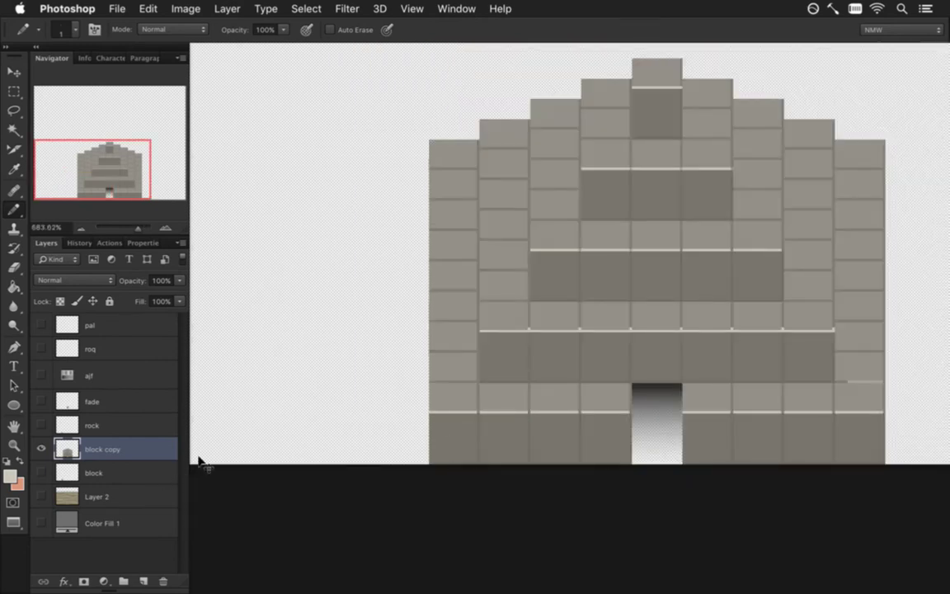
pyautogui.hotkey('ctrl', 'v')
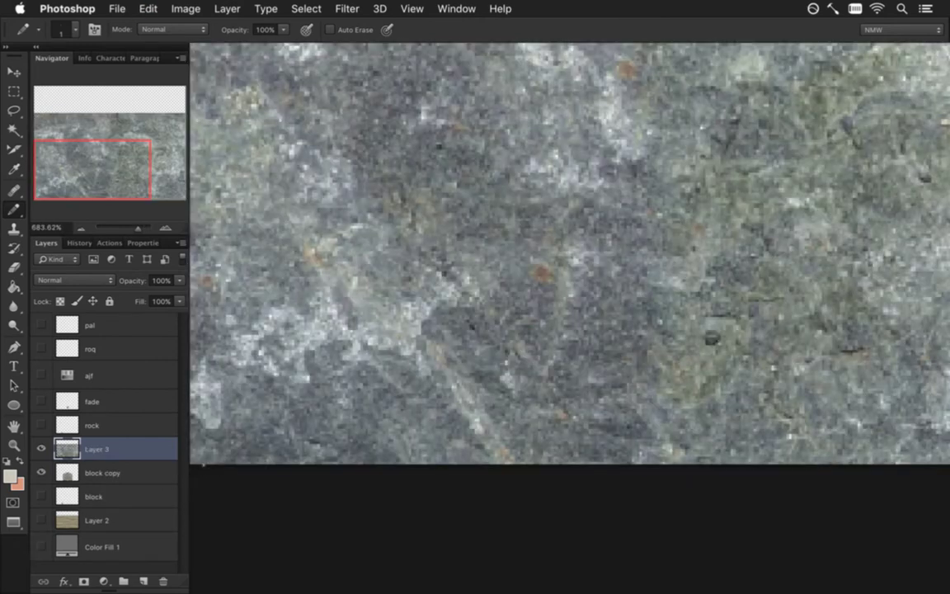
pyautogui.keyDown('alt'); pyautogui.click(122, 461); pyautogui.keyUp('alt')
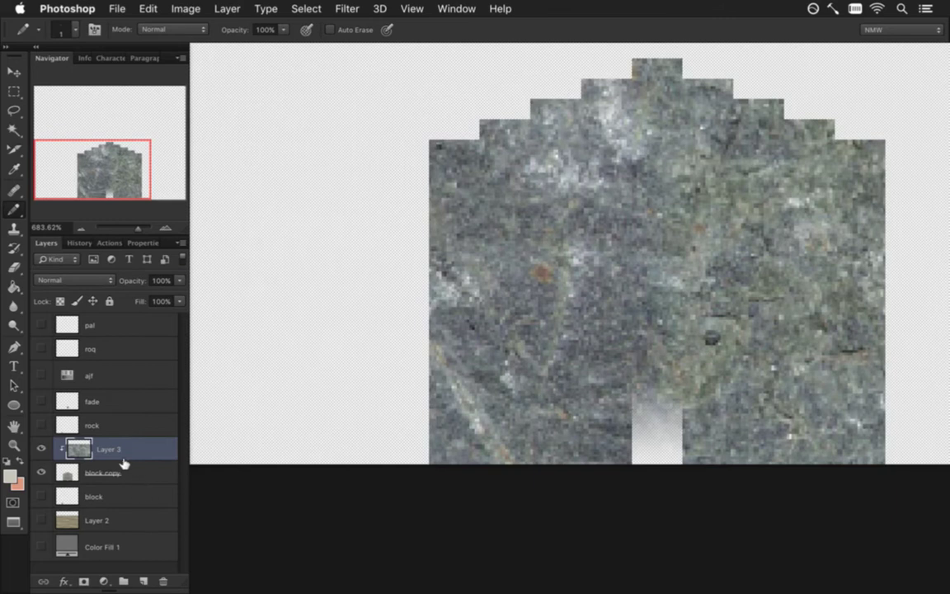
# Lower the clipped stone texture layer's opacity to 4%
pyautogui.click(180, 280)
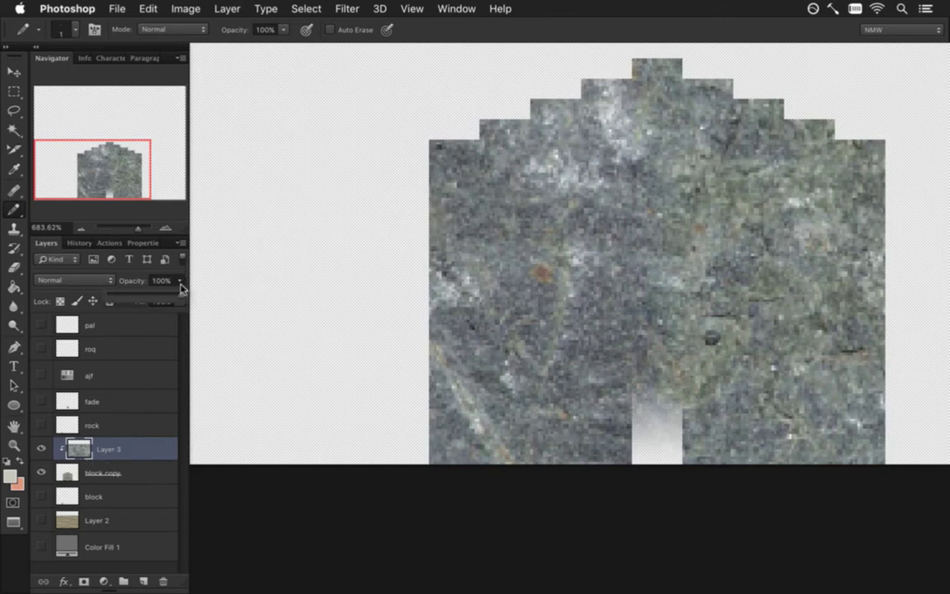
pyautogui.moveTo(179, 294); pyautogui.dragTo(111, 298)
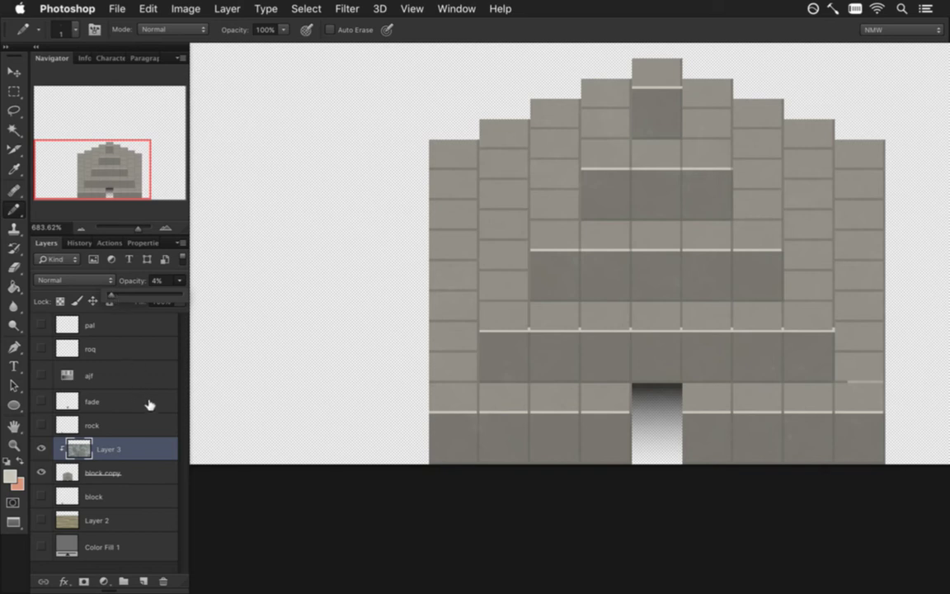
pyautogui.click(129, 279)
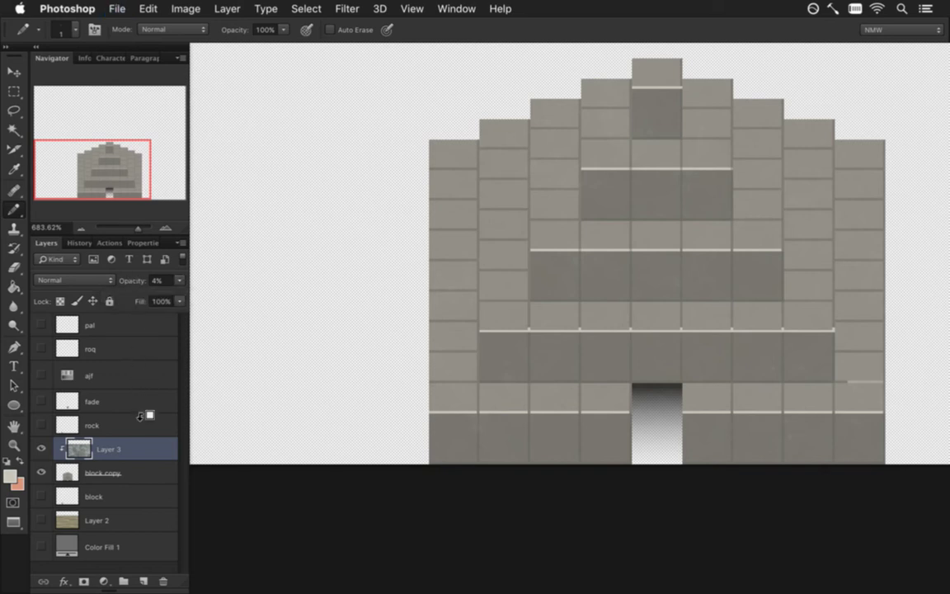
# Export the textured pyramid for web as a transparent PNG-24, replacing the existing Pyramid.png
pyautogui.press('super+alt+shift+s')
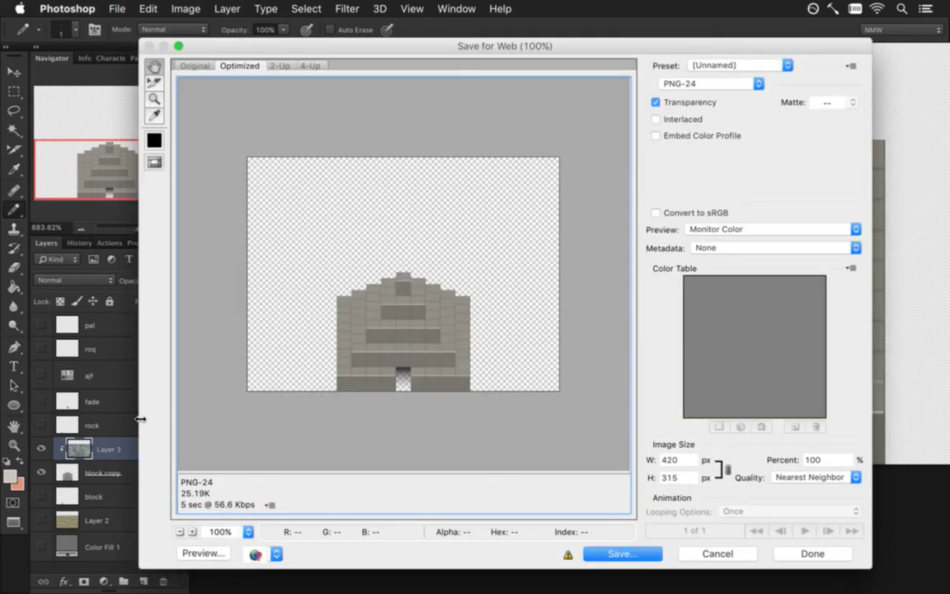
pyautogui.press('Return')
pyautogui.press('Return')
pyautogui.press('Return')
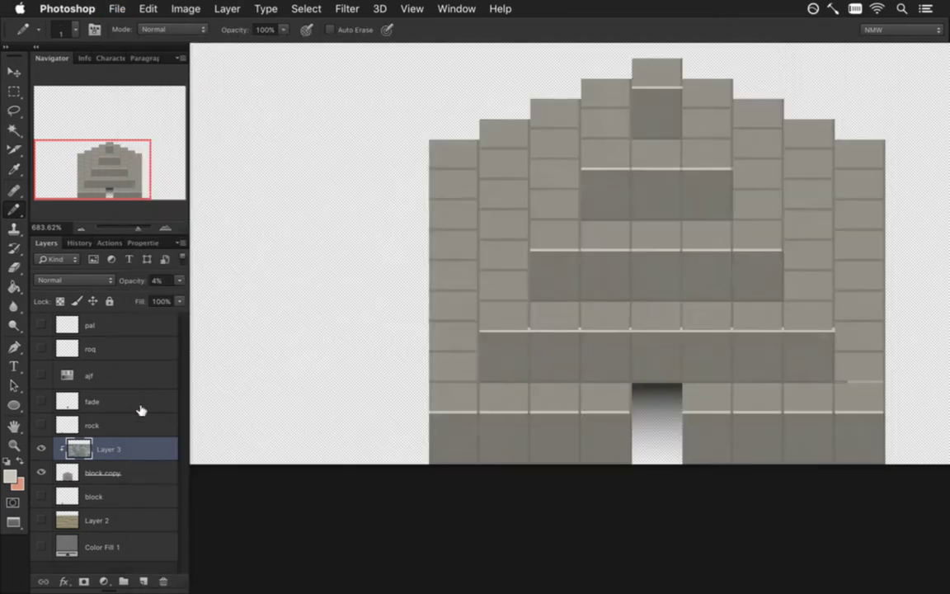
# Switch to Xcode, then build and run the Songbringer MacD project
pyautogui.press('super+Tab')
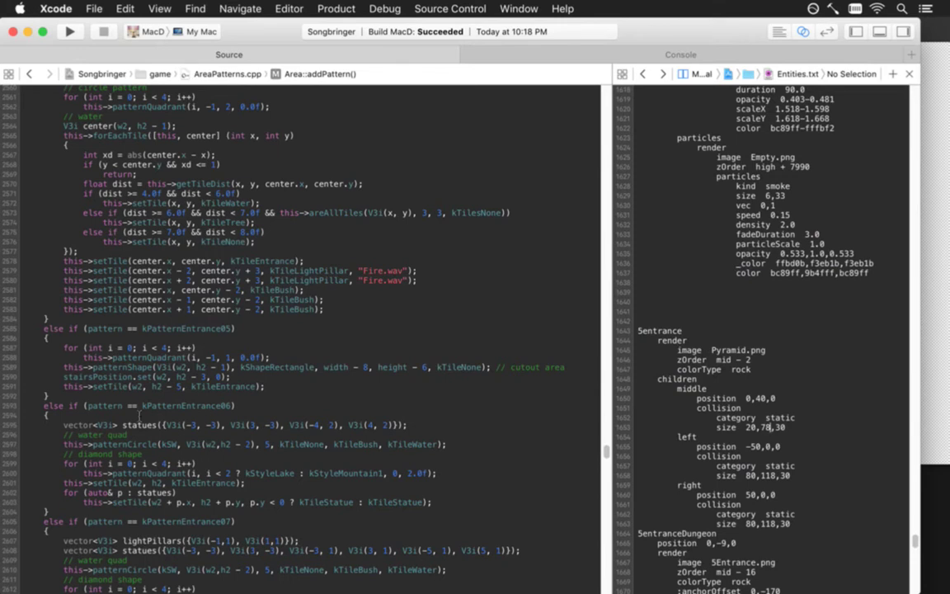
pyautogui.press('super+b')
pyautogui.press('super+Tab')
pyautogui.press('super+Tab')
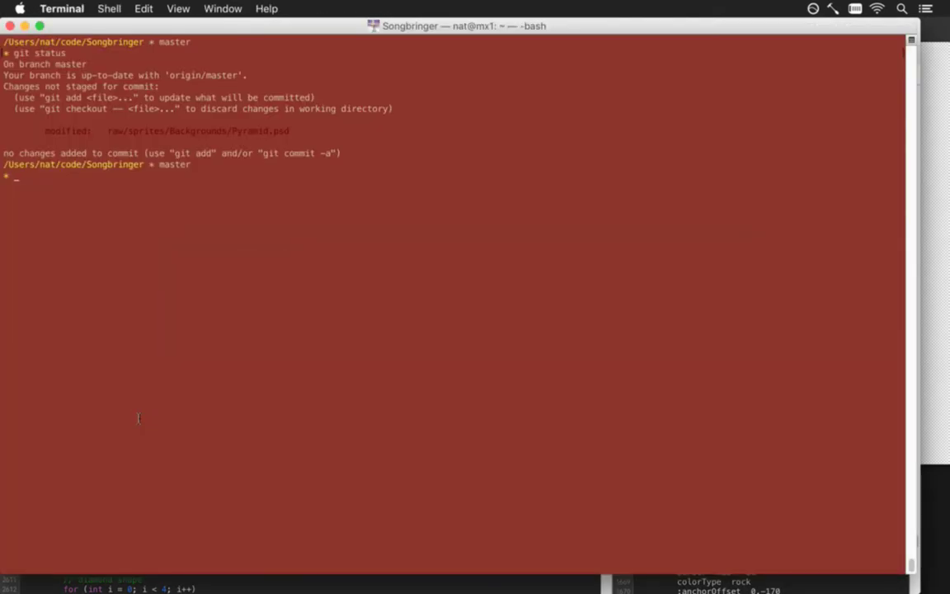
pyautogui.press('super+Tab')
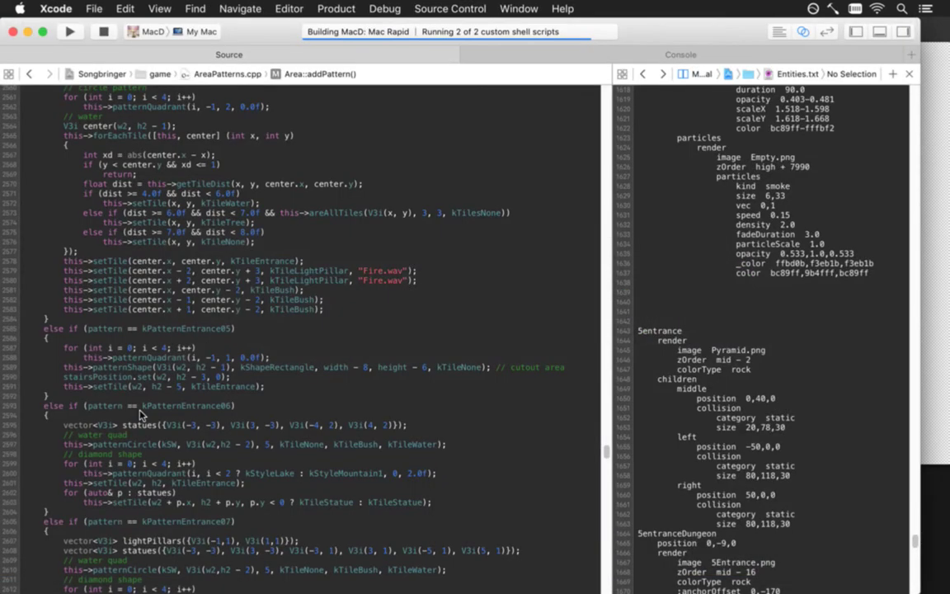
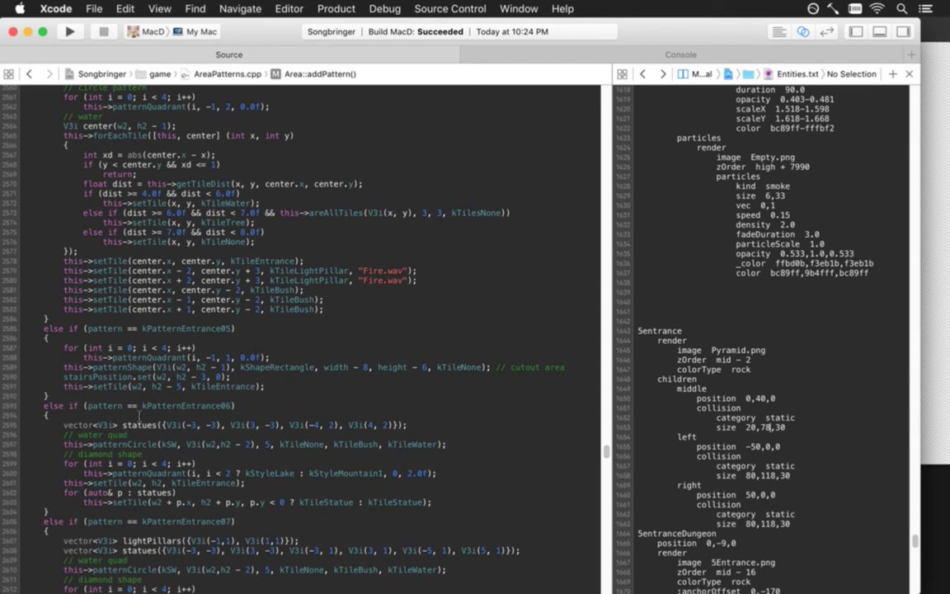
pyautogui.press('super+r')
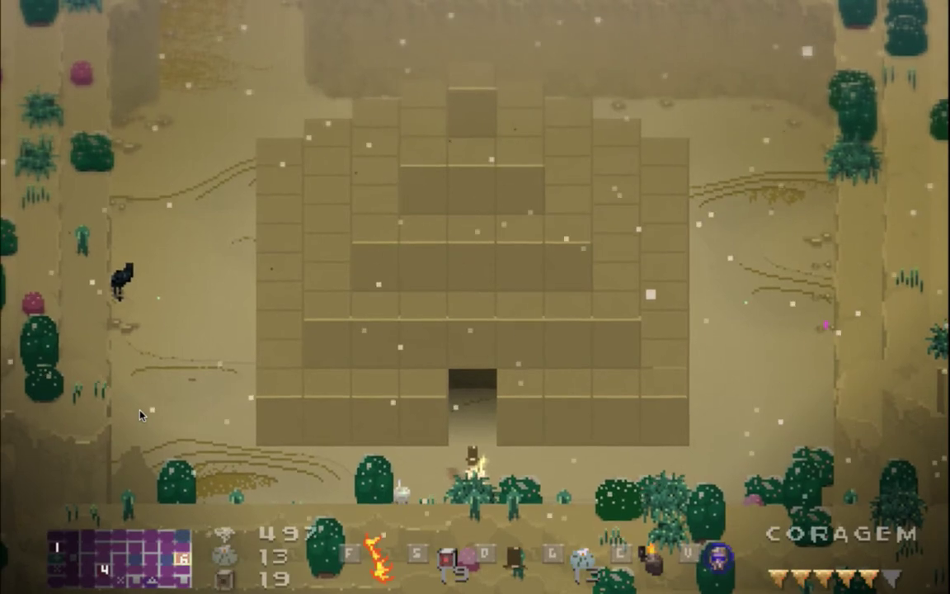
# Walk the character around the pyramid's front and left side to examine its stone texture and collision in the game
pyautogui.press('Up')
pyautogui.press('Right')
pyautogui.press('Left')
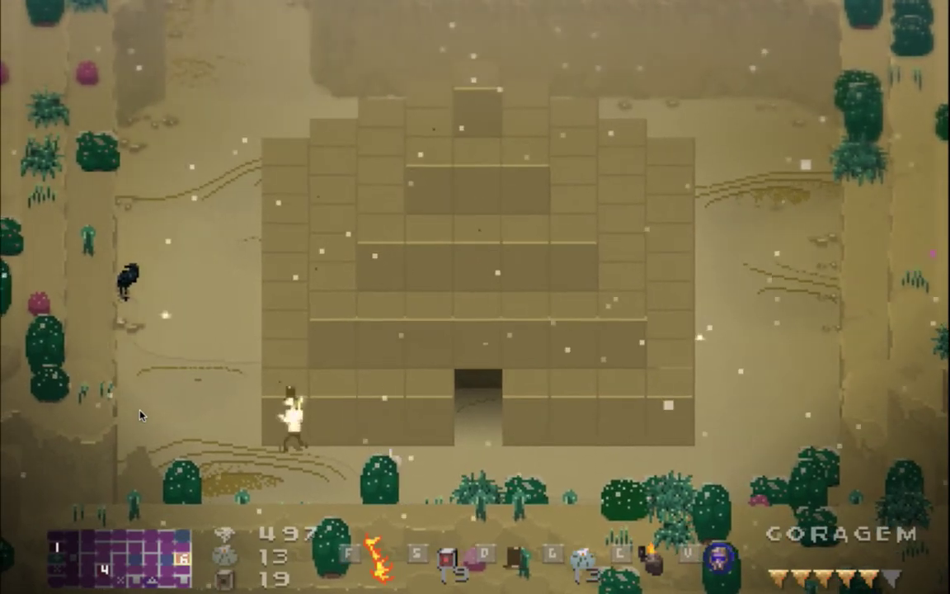
pyautogui.press('Left')
pyautogui.press('Up')
pyautogui.press('f')
pyautogui.press('Right')
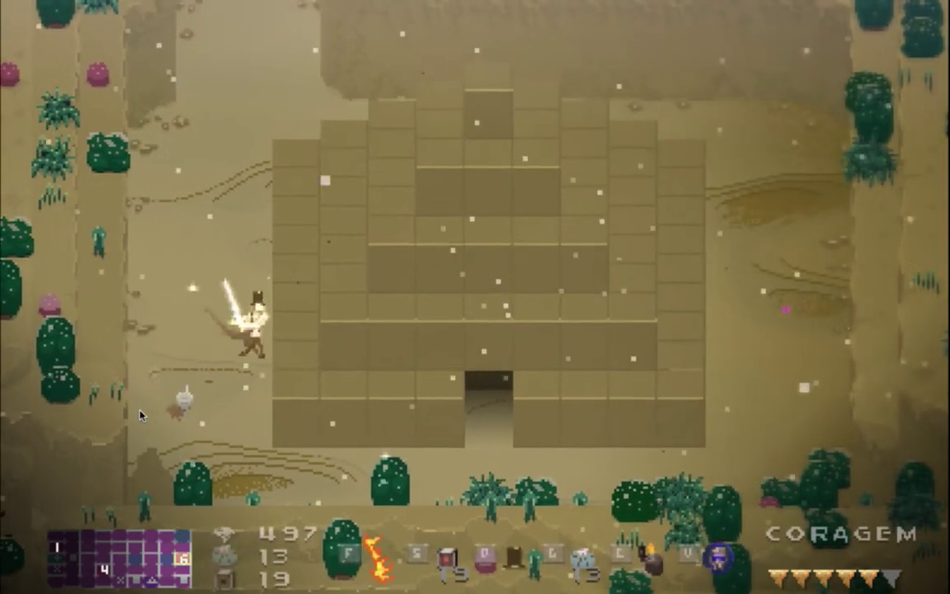
pyautogui.press('Down')
pyautogui.press('Down')
pyautogui.press('Right')
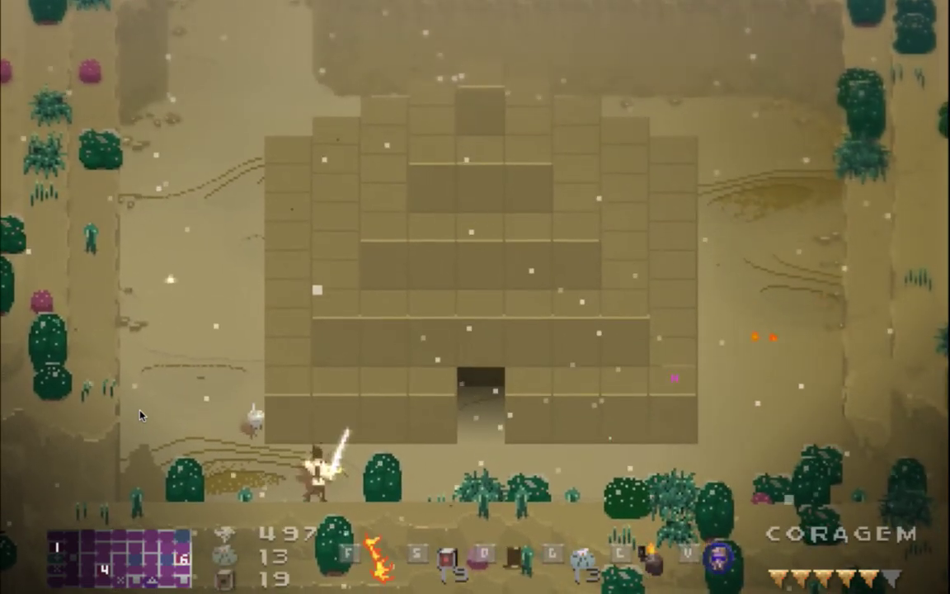
pyautogui.press('Right')
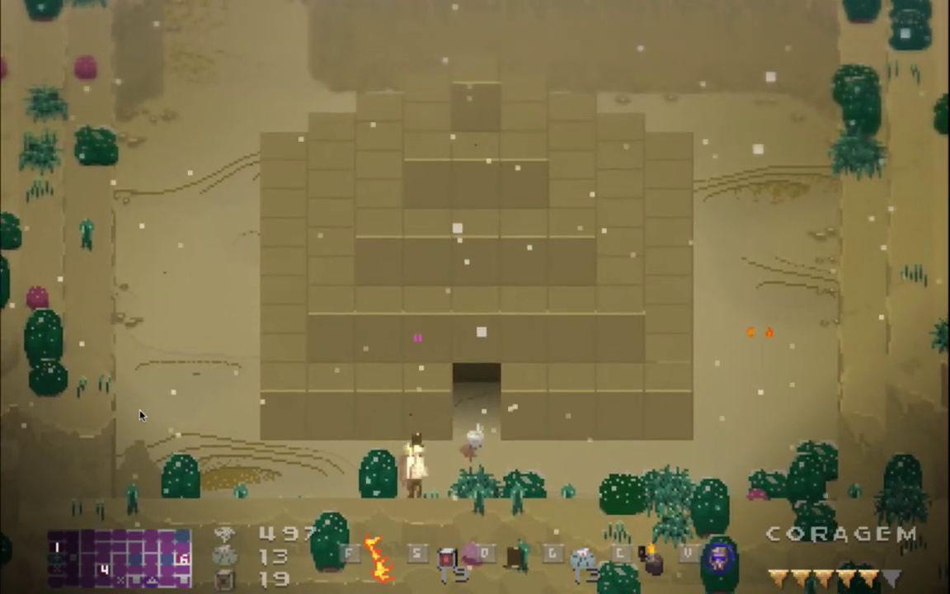
# Quit the game and examine the 5entrance entity's colorType line in Entities.txt in Xcode
pyautogui.press('super+Tab')
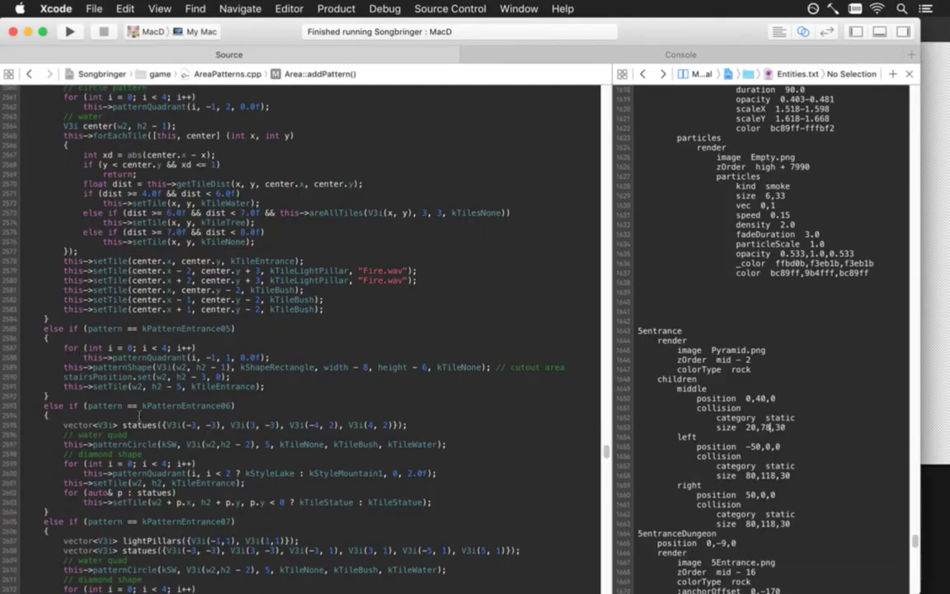
pyautogui.press('super+Tab')
pyautogui.press('super+Tab')
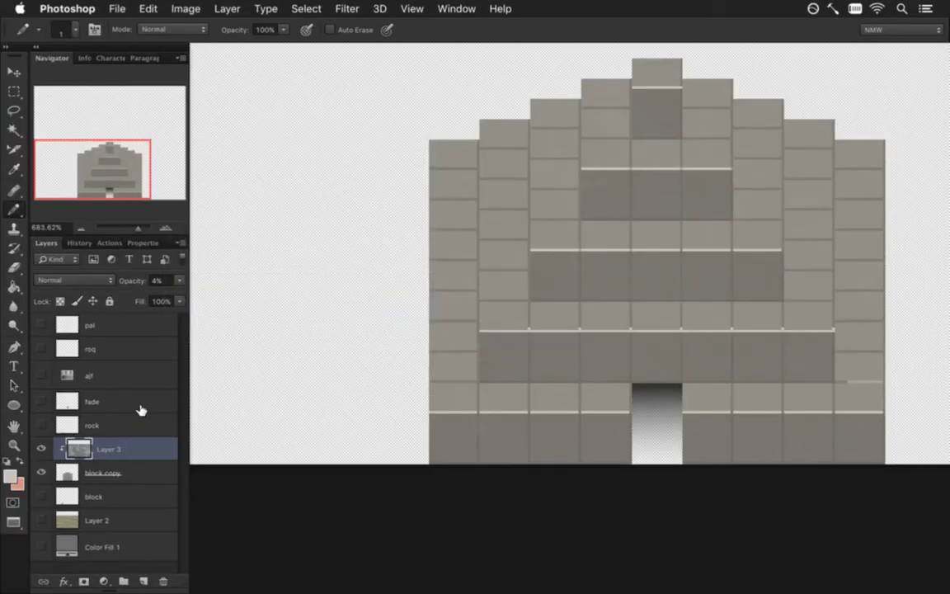
pyautogui.press('super+Tab')
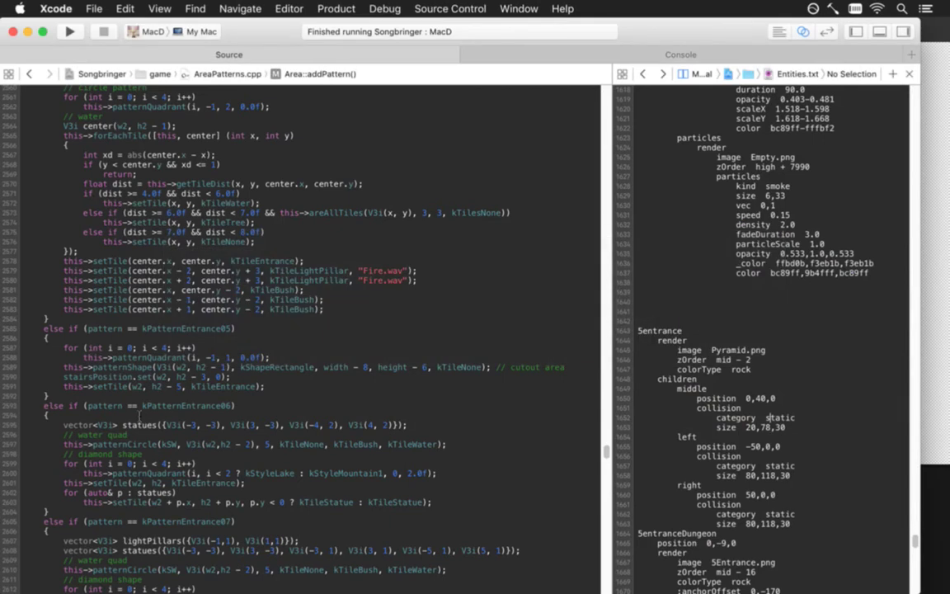
pyautogui.hotkey('shift', 'Down')
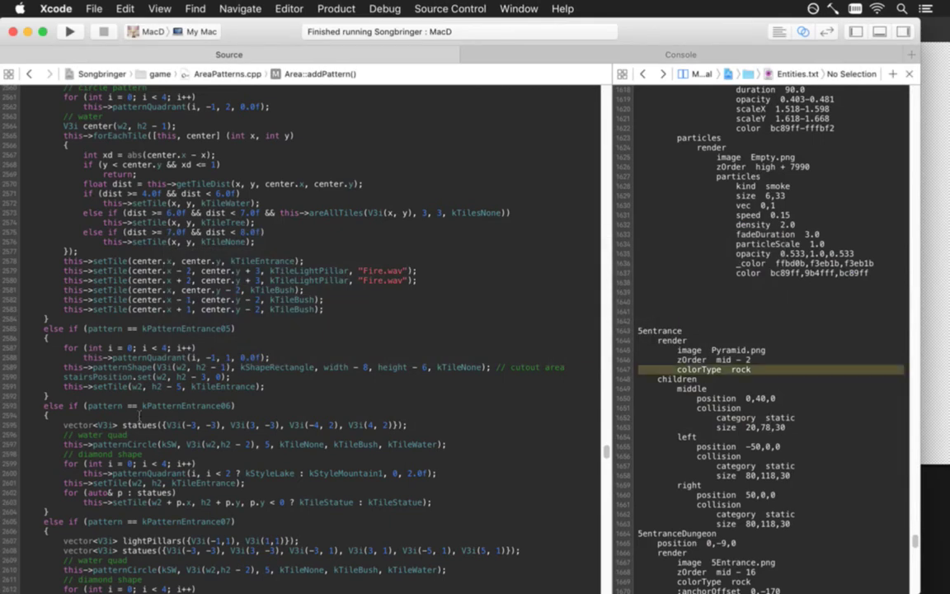
# Switch to Photoshop, hide the clipped Layer 3 texture, make block copy the active layer, and show the rock layer as reference
pyautogui.press('super+Tab')
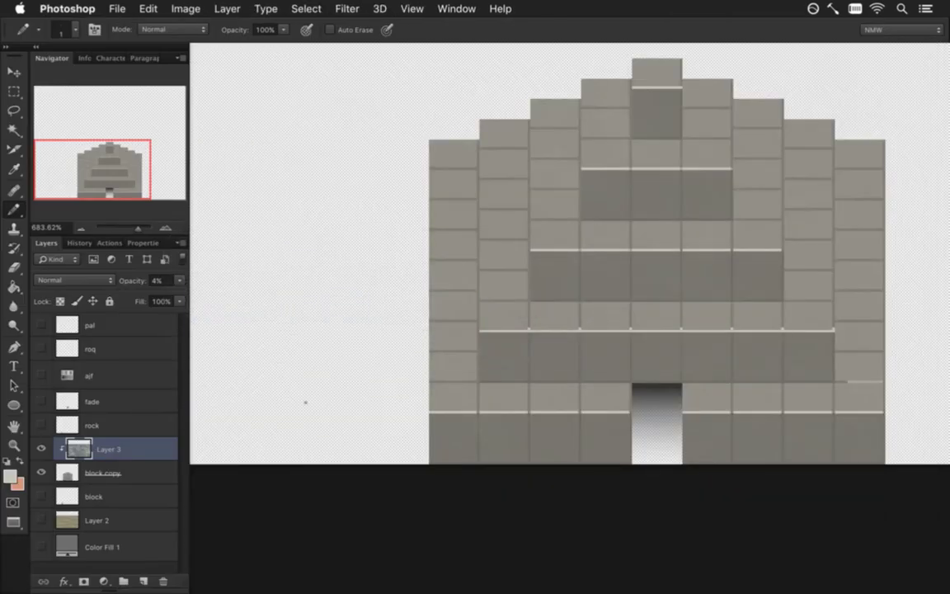
pyautogui.click(67, 476)
pyautogui.click(41, 448)
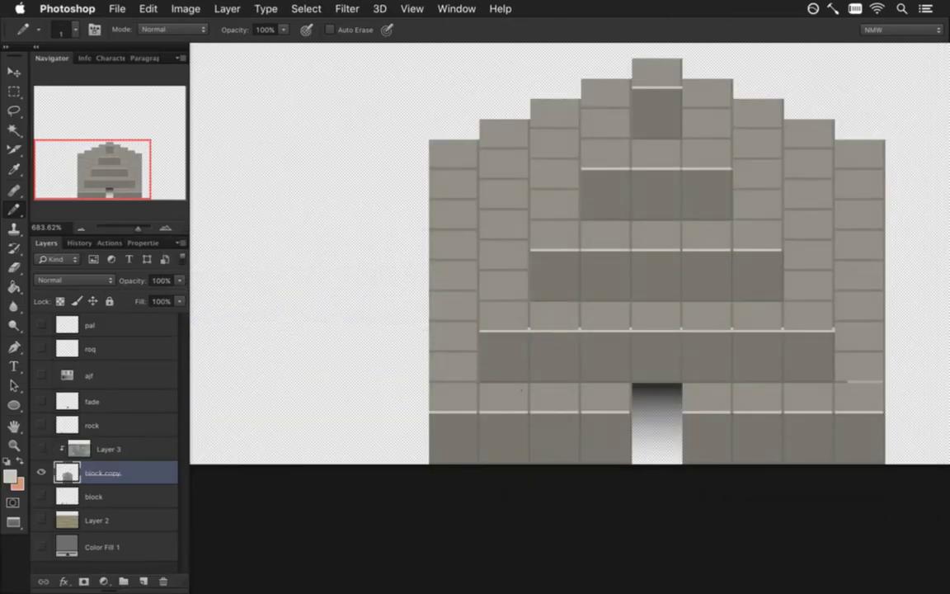
pyautogui.moveTo(453, 423); pyautogui.dragTo(505, 435)
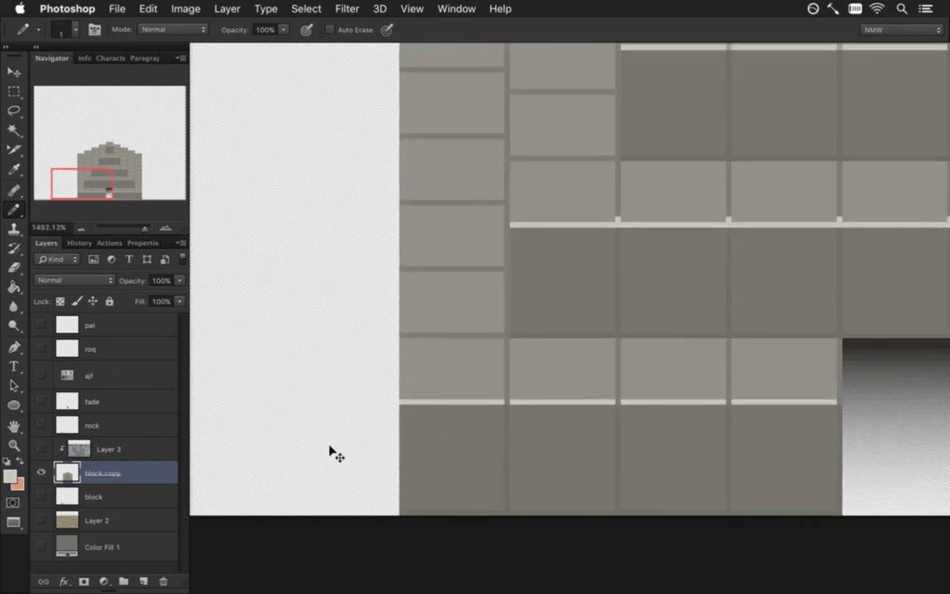
pyautogui.click(41, 425)
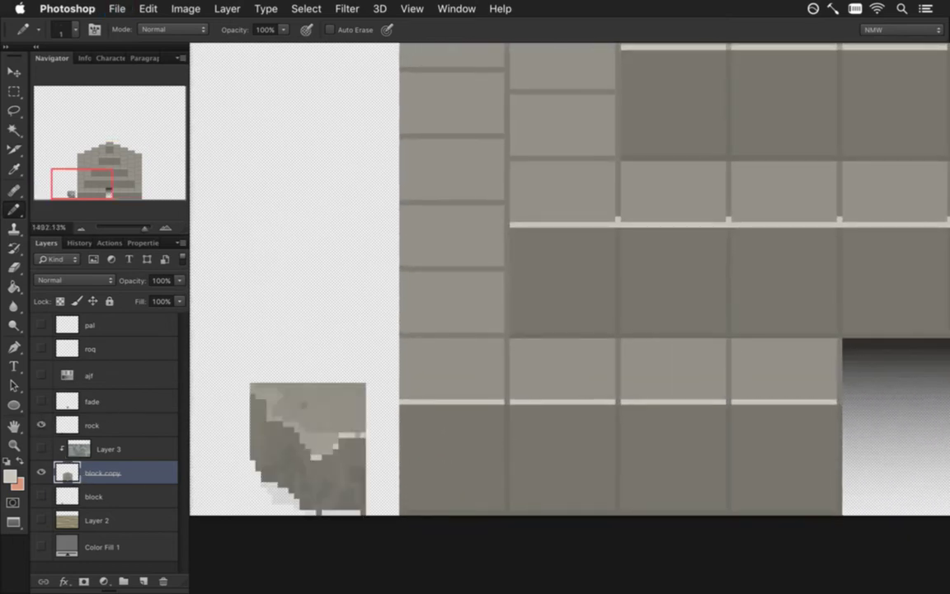
# Pencil a ragged shadow into the lower-left corner of the pyramid's bottom-left block using the rock reference's dark green-gray
pyautogui.moveTo(448, 473); pyautogui.dragTo(464, 472)
pyautogui.hscroll(-2, 441, 469)
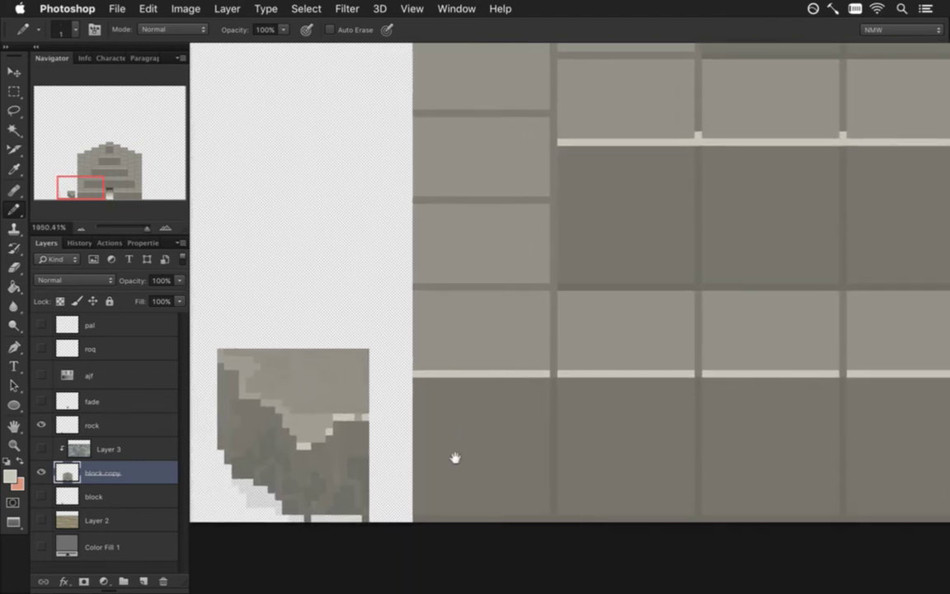
pyautogui.keyDown('alt'); pyautogui.click(359, 501); pyautogui.keyUp('alt')
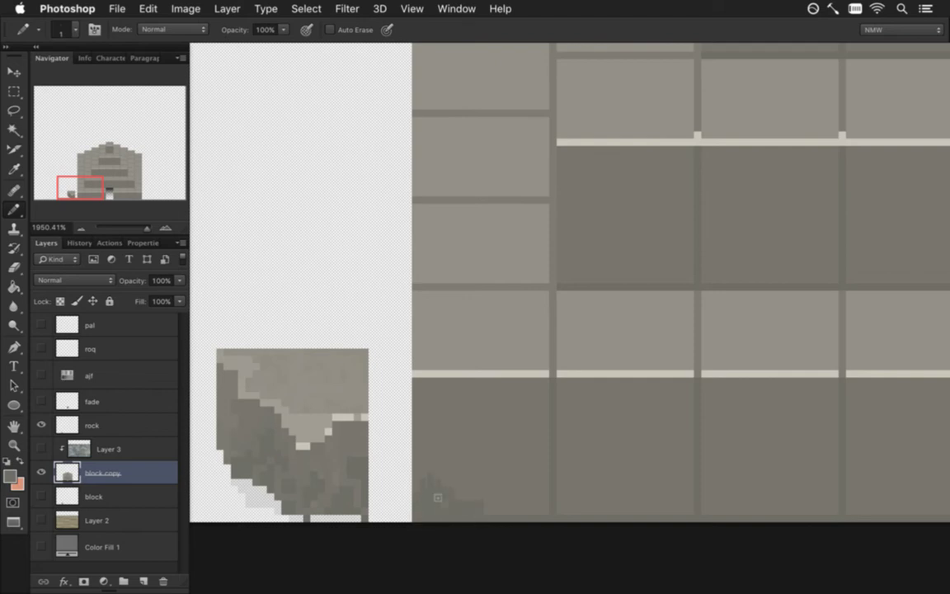
# Erase a stepped notch from the pyramid's lower-left corner and a thin strip along the bottom edge of the second block
pyautogui.press('e')
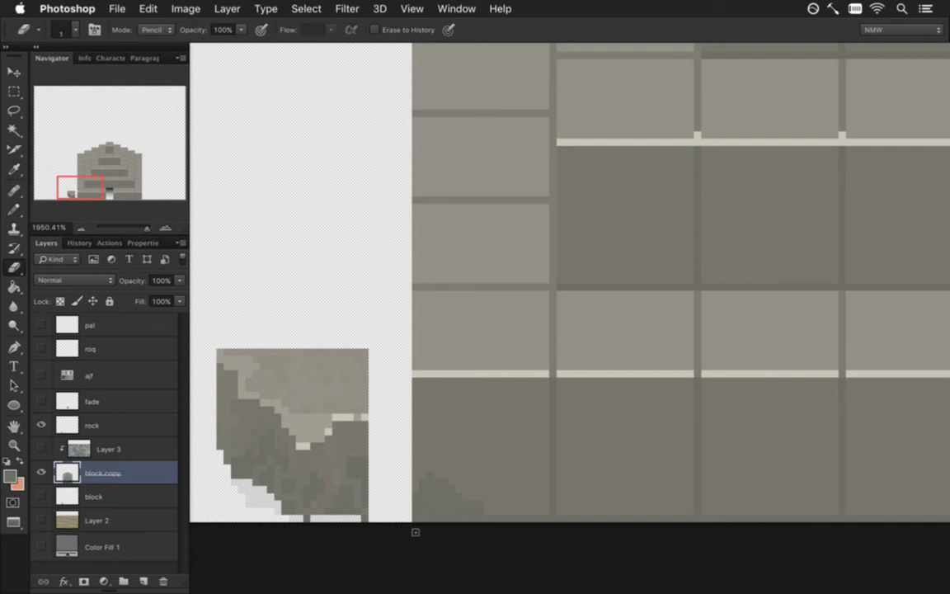
pyautogui.moveTo(415, 518)
pyautogui.mouseDown()
pyautogui.moveTo(426, 530)
pyautogui.moveTo(416, 490)
pyautogui.moveTo(433, 525)
pyautogui.moveTo(466, 538)
pyautogui.mouseUp()
pyautogui.click(422, 504)
pyautogui.click(416, 518)
pyautogui.click(423, 518)
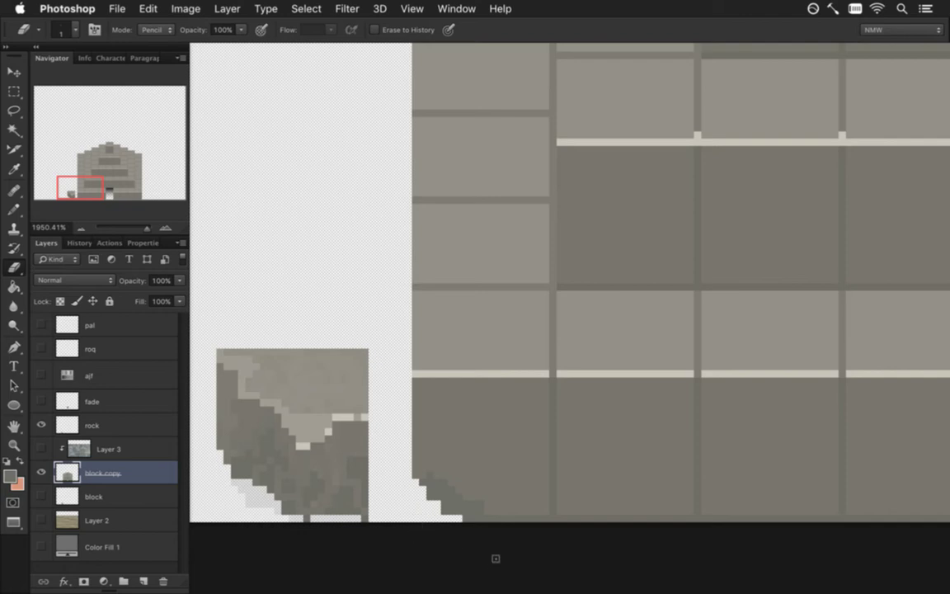
pyautogui.moveTo(573, 536); pyautogui.dragTo(632, 539)
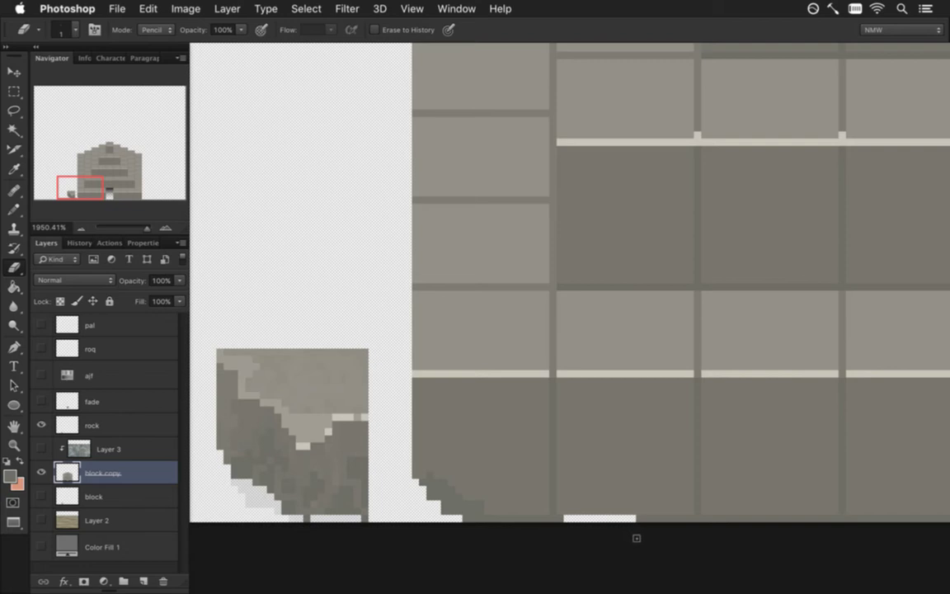
# Pencil a dark green-gray mound around the base of the seam between the first two bottom blocks
pyautogui.press('b')
pyautogui.keyDown('alt'); pyautogui.click(469, 510); pyautogui.keyUp('alt')
pyautogui.moveTo(492, 528)
pyautogui.mouseDown()
pyautogui.moveTo(547, 485)
pyautogui.moveTo(551, 498)
pyautogui.moveTo(528, 525)
pyautogui.moveTo(552, 525)
pyautogui.moveTo(540, 520)
pyautogui.moveTo(559, 501)
pyautogui.moveTo(642, 529)
pyautogui.moveTo(570, 526)
pyautogui.moveTo(568, 536)
pyautogui.moveTo(548, 524)
pyautogui.moveTo(553, 580)
pyautogui.moveTo(552, 513)
pyautogui.mouseUp()
pyautogui.press('e')
pyautogui.press('super+z')
# Sample the rock reference's mid gray-brown and subtly shade the front face of the bottom-left block
pyautogui.press('i')
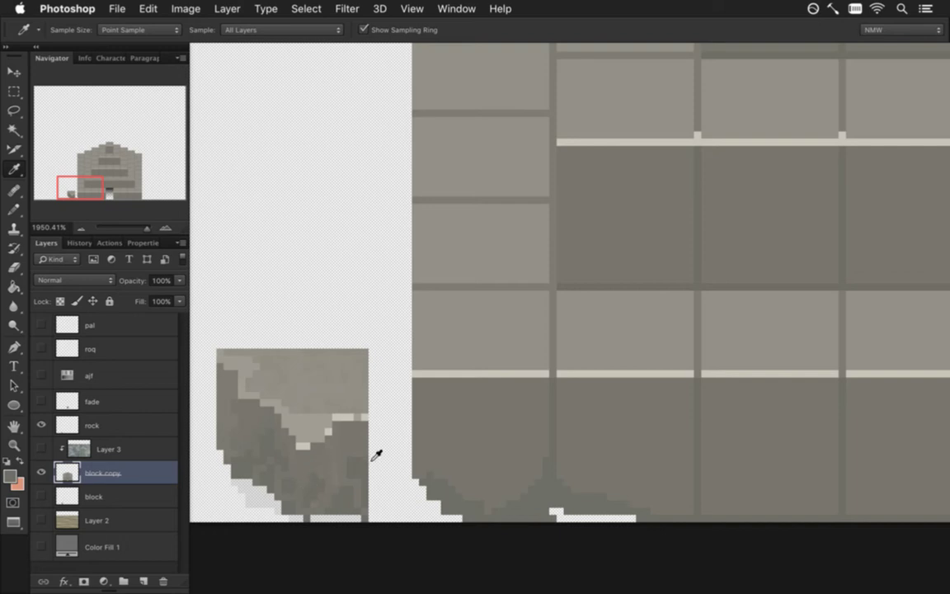
pyautogui.click(339, 437)
pyautogui.press('b')
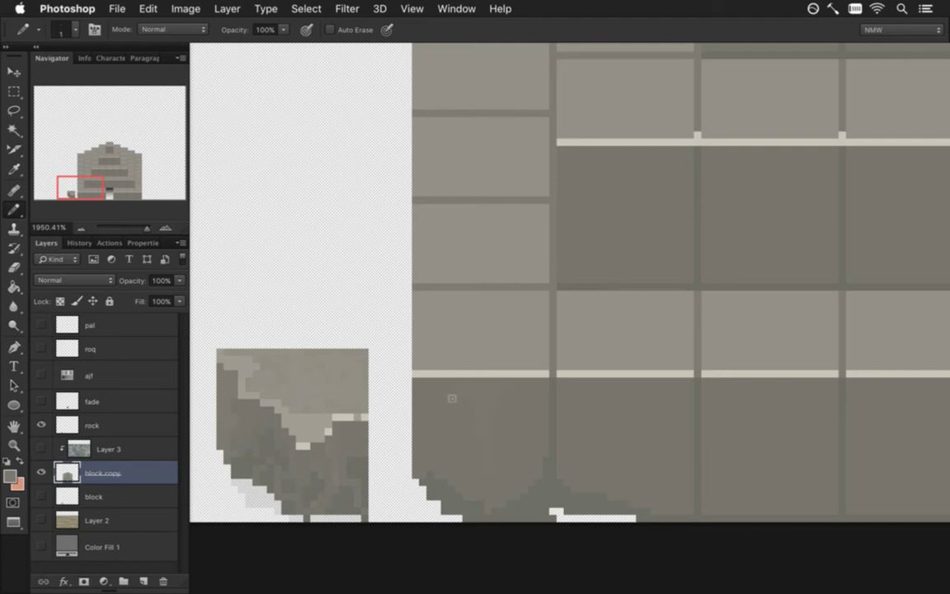
# Pencil a ragged light-gray ledge over the bottom-left block's highlight line and down its left edge, using the rock's light tone
pyautogui.keyDown('alt'); pyautogui.click(306, 425); pyautogui.keyUp('alt')
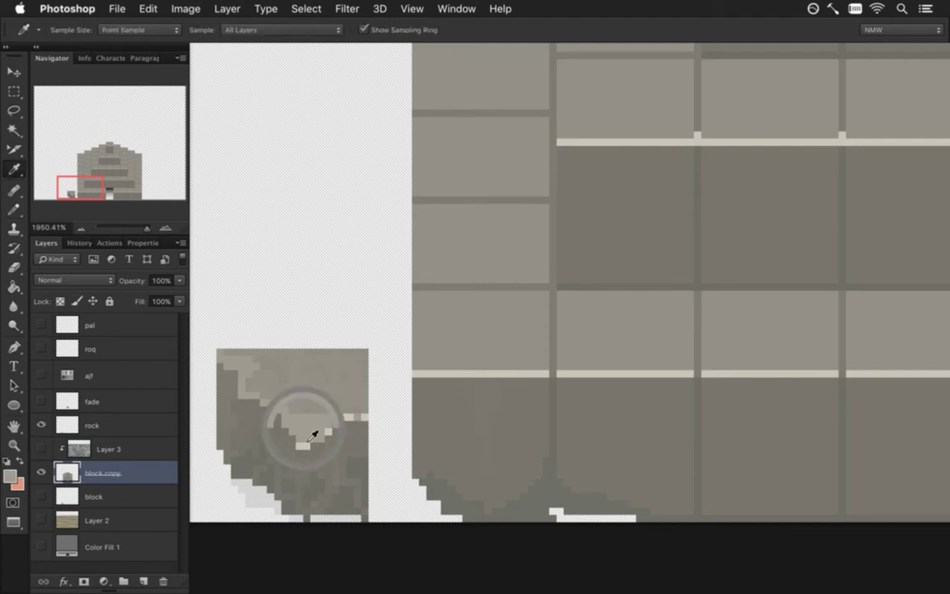
pyautogui.moveTo(415, 374)
pyautogui.mouseDown()
pyautogui.moveTo(453, 383)
pyautogui.moveTo(502, 381)
pyautogui.mouseUp()
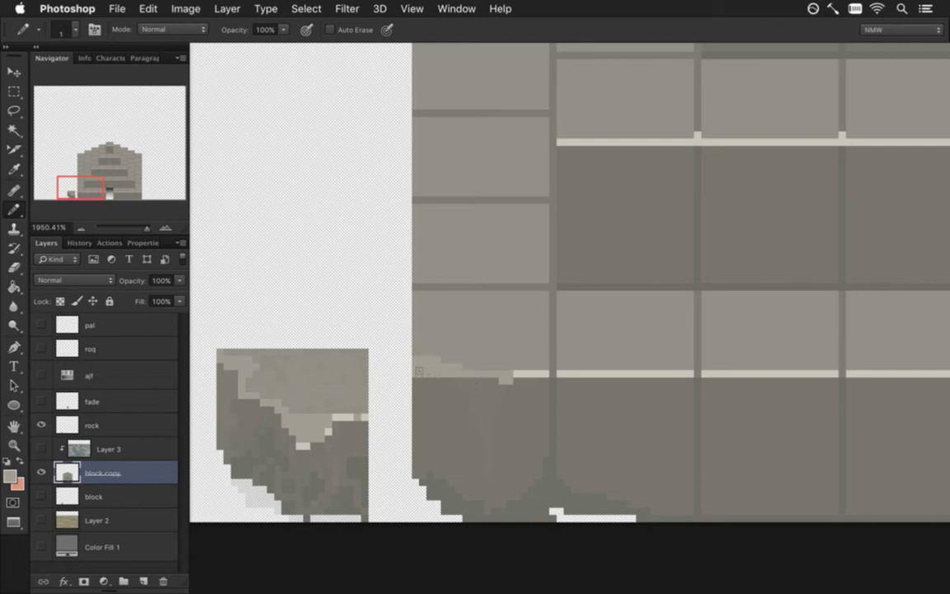
pyautogui.keyDown('alt'); pyautogui.click(417, 355); pyautogui.keyUp('alt')
pyautogui.moveTo(424, 360)
pyautogui.mouseDown()
pyautogui.moveTo(469, 387)
pyautogui.moveTo(428, 376)
pyautogui.moveTo(416, 416)
pyautogui.mouseUp()
# Round the light ledge's inner curve and replace the rest of the bottom-left block's highlight line with ragged chipped stone
pyautogui.keyDown('alt'); pyautogui.click(463, 380); pyautogui.keyUp('alt')
pyautogui.click(445, 375)
pyautogui.click(438, 367)
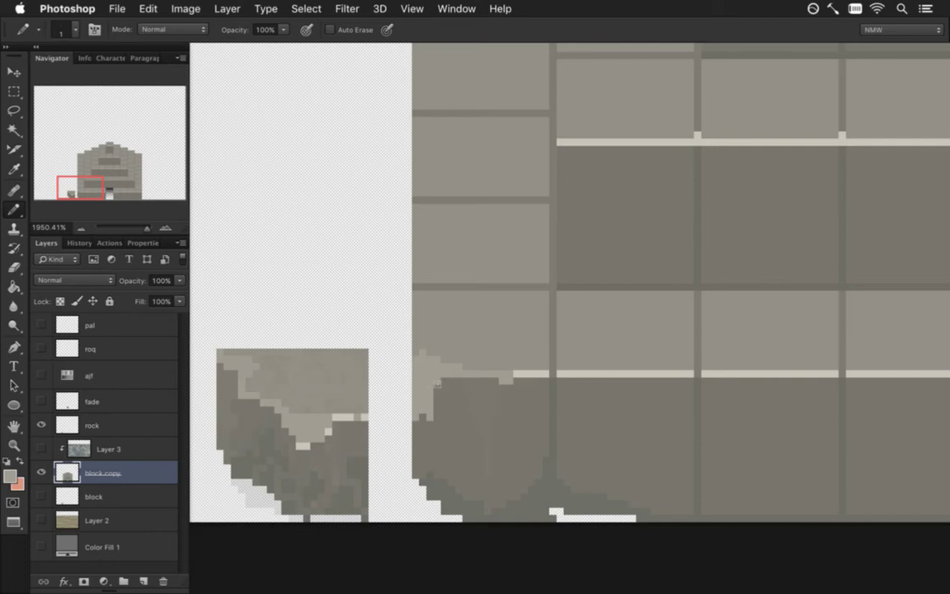
pyautogui.moveTo(458, 381)
pyautogui.mouseDown()
pyautogui.moveTo(437, 396)
pyautogui.moveTo(421, 334)
pyautogui.moveTo(477, 373)
pyautogui.moveTo(494, 367)
pyautogui.mouseUp()
pyautogui.click(423, 416)
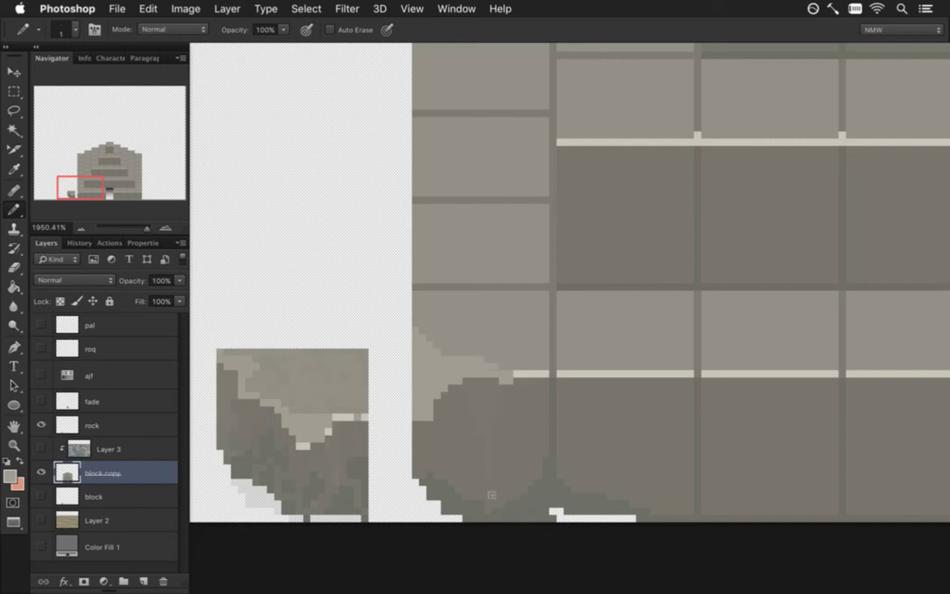
pyautogui.moveTo(516, 374)
pyautogui.mouseDown()
pyautogui.moveTo(517, 395)
pyautogui.moveTo(546, 374)
pyautogui.mouseUp()
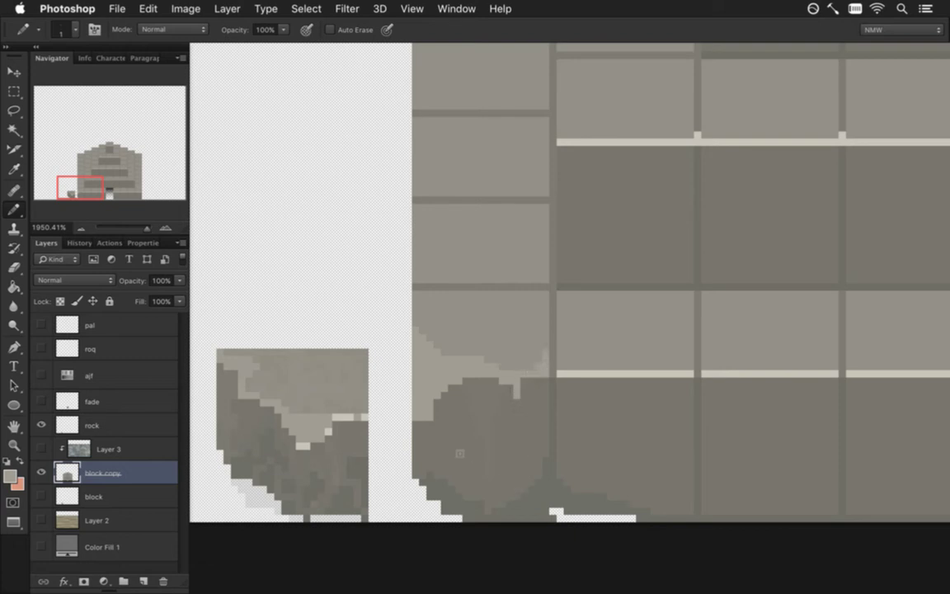
# Trace a broken pale highlight along the lower rim of the bottom-left block's chipped ledge
pyautogui.press('i')
pyautogui.click(306, 372)
pyautogui.press('b')
pyautogui.moveTo(459, 381)
pyautogui.mouseDown()
pyautogui.moveTo(451, 381)
pyautogui.moveTo(495, 374)
pyautogui.mouseUp()
pyautogui.click(441, 386)
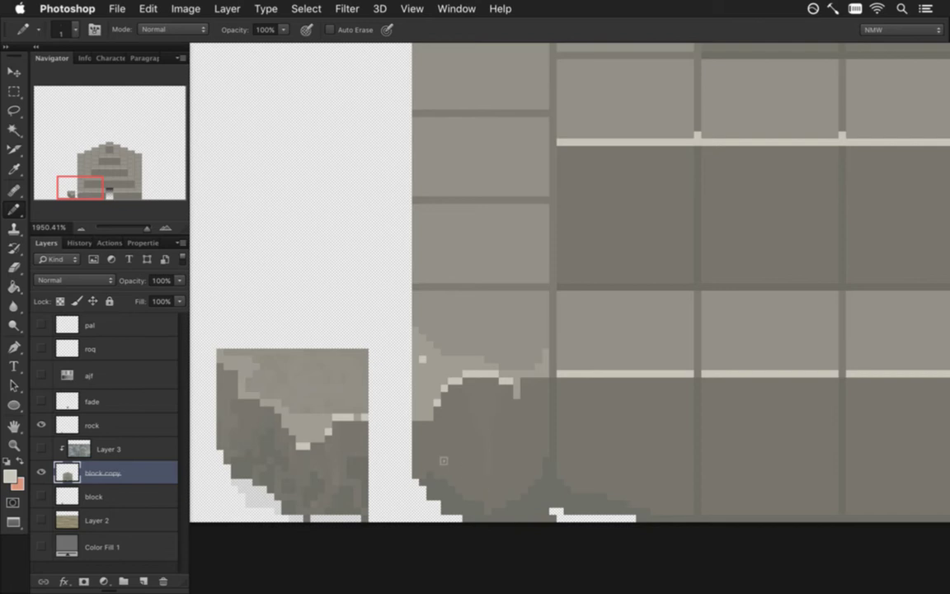
pyautogui.keyDown('alt'); pyautogui.click(433, 405); pyautogui.keyUp('alt')
pyautogui.click(437, 403)
pyautogui.press('alt+super+z')
pyautogui.press('alt+super+z')
# Mottle the bottom-left block's upper face with the rock reference's upper tones, undoing the last stroke
pyautogui.keyDown('alt'); pyautogui.click(330, 397); pyautogui.keyUp('alt')
pyautogui.keyDown('alt'); pyautogui.click(324, 374); pyautogui.keyUp('alt')
pyautogui.moveTo(504, 307); pyautogui.dragTo(445, 308)
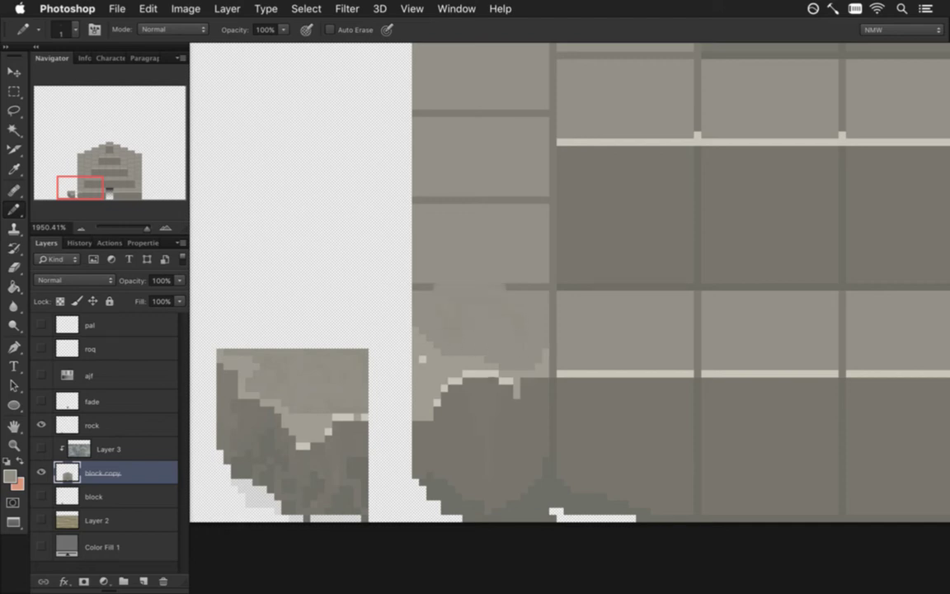
pyautogui.press('super+z')
# Soften the dark seam above the bottom-left block with 50% opacity pencil strokes and chip the next block's lower corners in light gray
pyautogui.press('5')
pyautogui.moveTo(435, 301); pyautogui.dragTo(501, 301)
pyautogui.press('super+z')
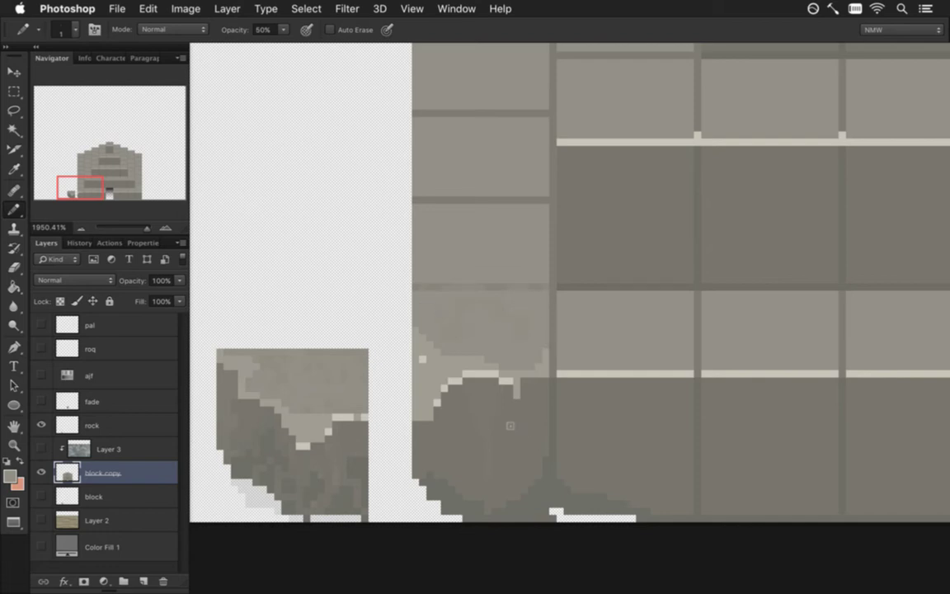
pyautogui.press('alt')
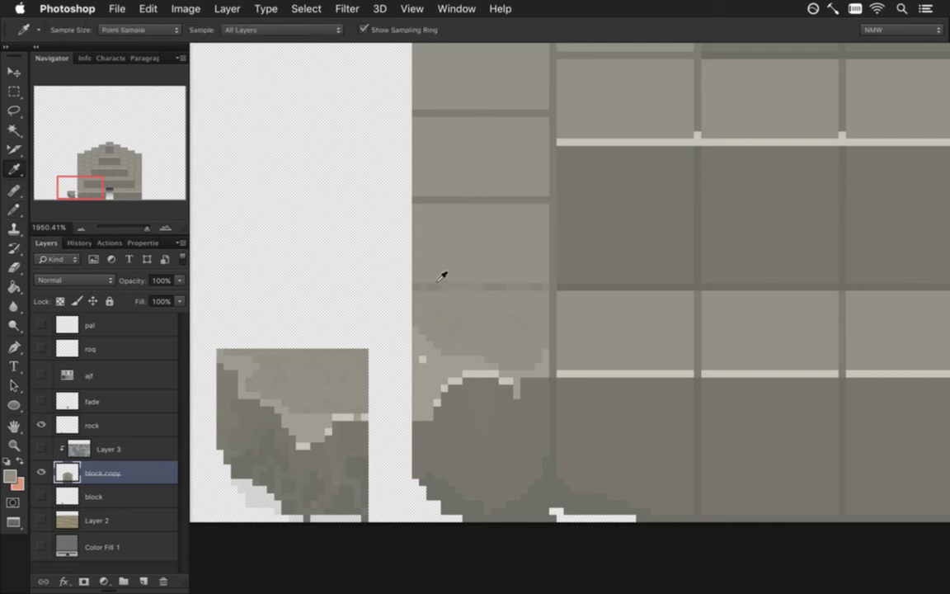
pyautogui.press('e')
pyautogui.press('b')
pyautogui.keyDown('alt'); pyautogui.click(441, 356); pyautogui.keyUp('alt')
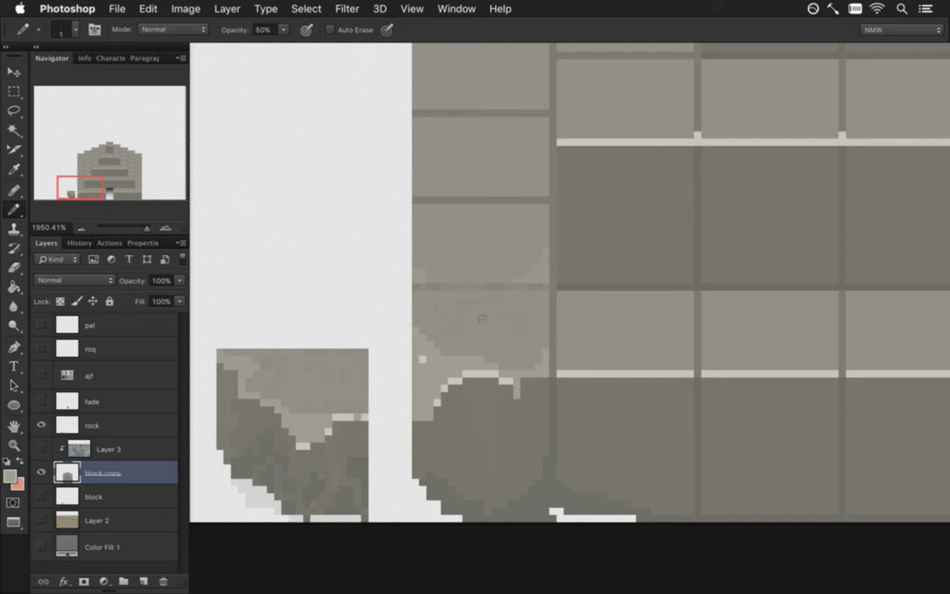
# Recolor the seam lines of the pyramid's left block column with a sampled stone tone using the Paint Bucket
pyautogui.press('i')
pyautogui.click(538, 273)
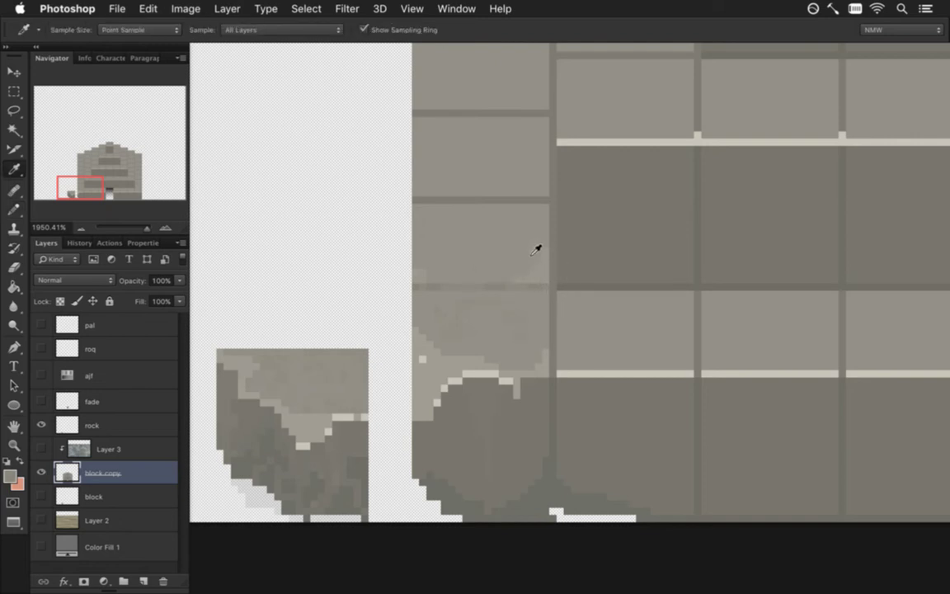
pyautogui.press('g')
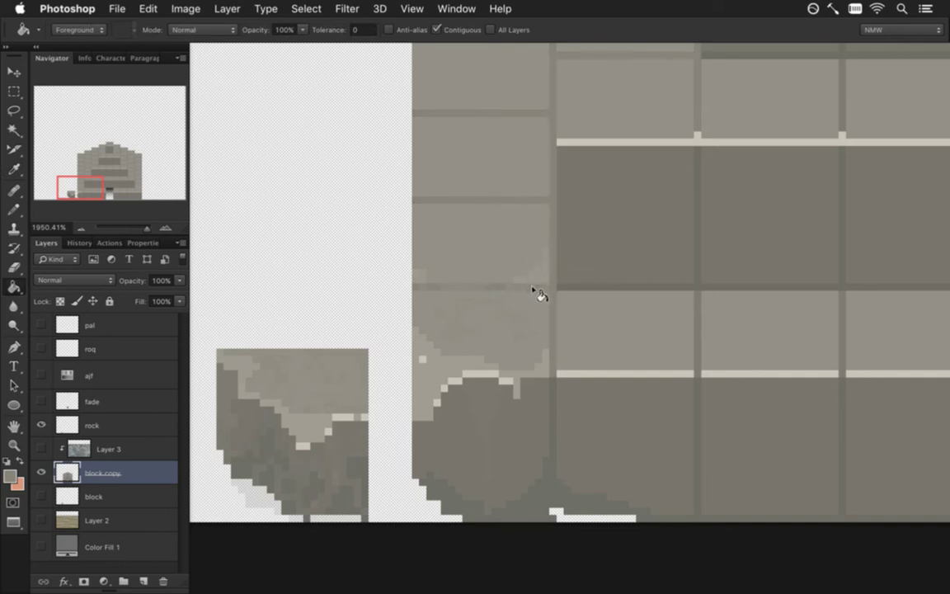
pyautogui.moveTo(570, 218); pyautogui.dragTo(539, 590)
pyautogui.moveTo(573, 269); pyautogui.dragTo(551, 352)
pyautogui.moveTo(553, 266); pyautogui.dragTo(547, 51)
pyautogui.moveTo(528, 424); pyautogui.dragTo(604, 155)
pyautogui.moveTo(574, 273); pyautogui.dragTo(575, 255)
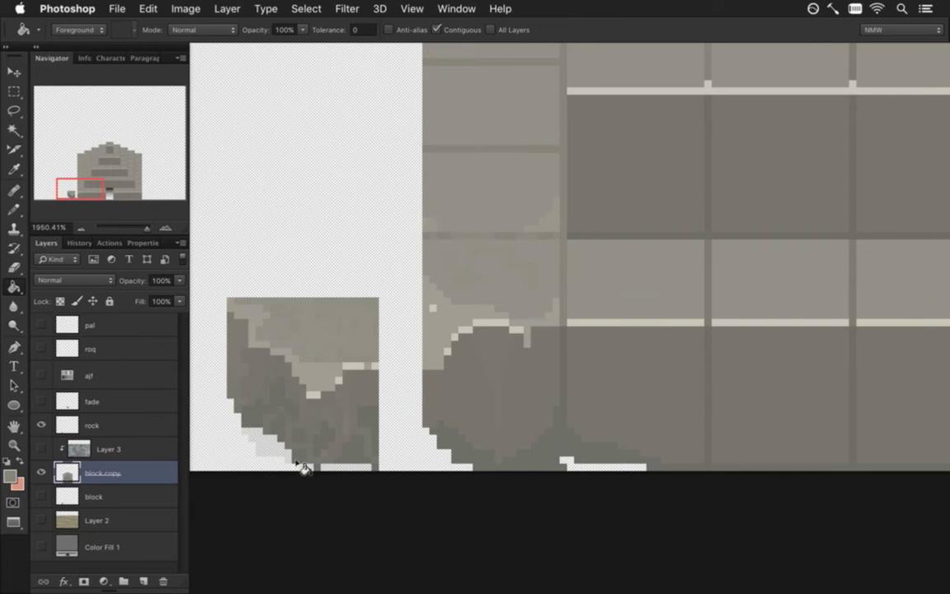
# Mottle the bottom-left block's lower face with the rock reference's darker tone and save the document
pyautogui.press('i')
pyautogui.press('b')
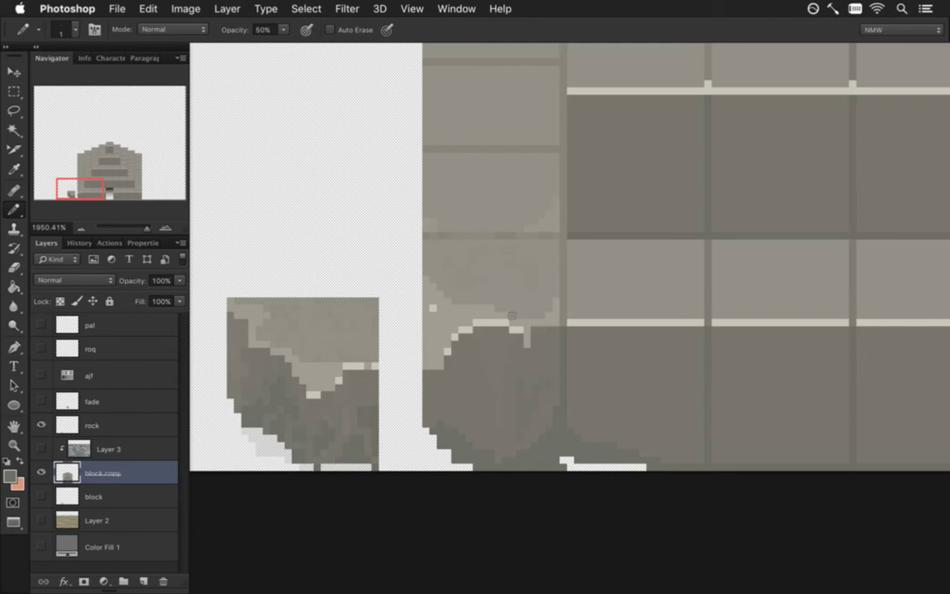
pyautogui.press('super+s')
# Compare the pyramid with the rock reference and nudge the block copy layer up one pixel
pyautogui.press('i')
pyautogui.click(257, 449)
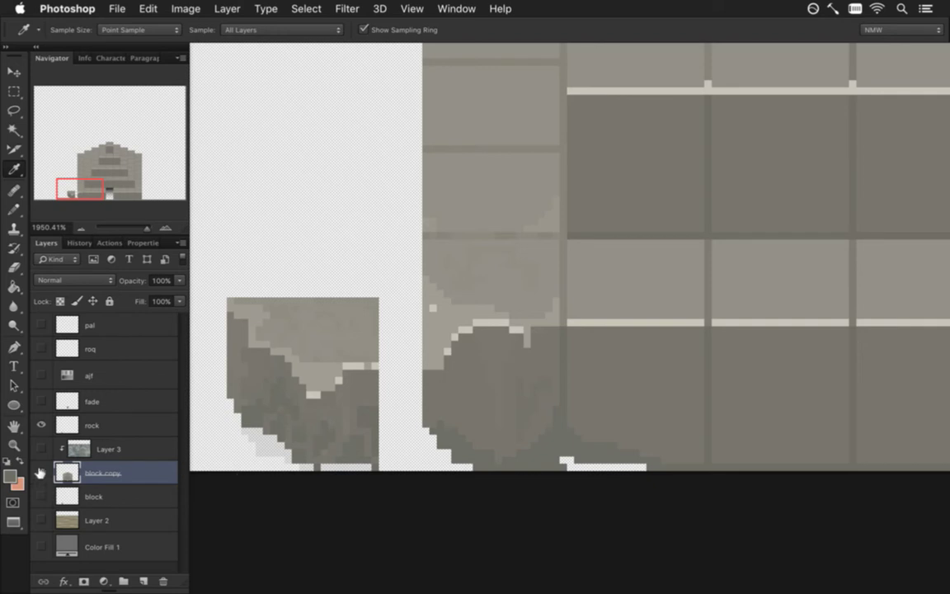
pyautogui.click(42, 424)
pyautogui.click(42, 424)
pyautogui.press('v')
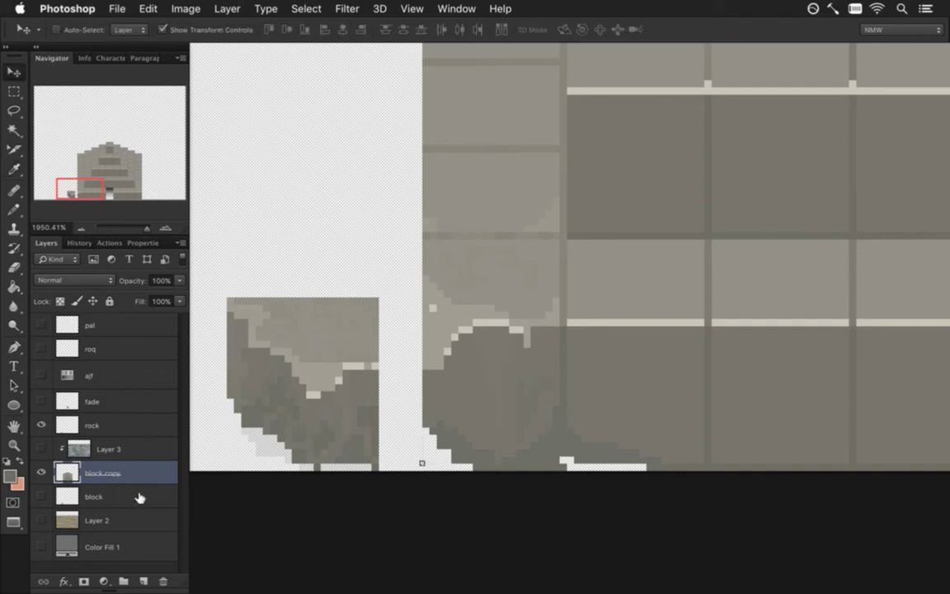
pyautogui.press('Up')
pyautogui.press('m')
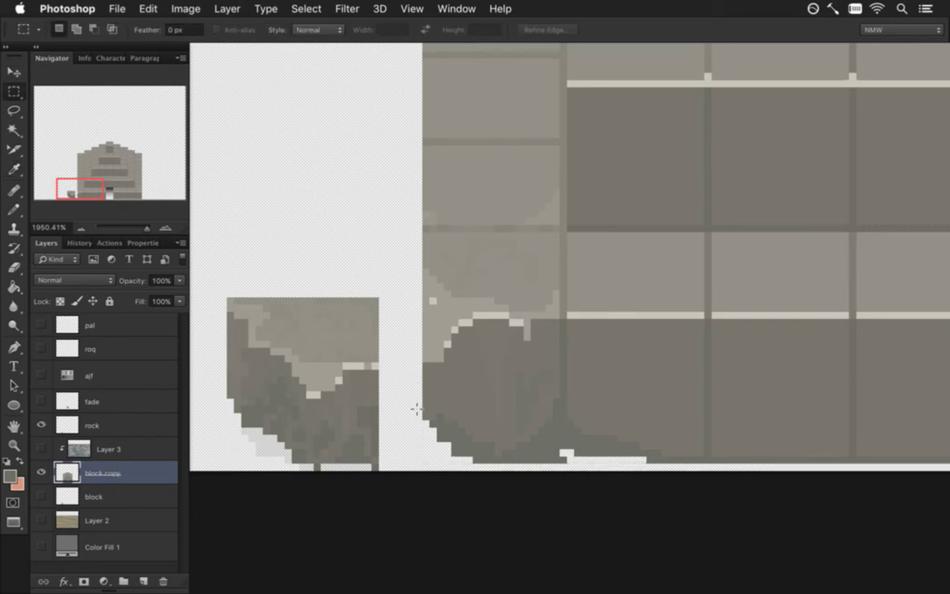
# Switch to Xcode, review the 5entrance entry in Entities.txt, and return to Photoshop
pyautogui.press('super+Tab')
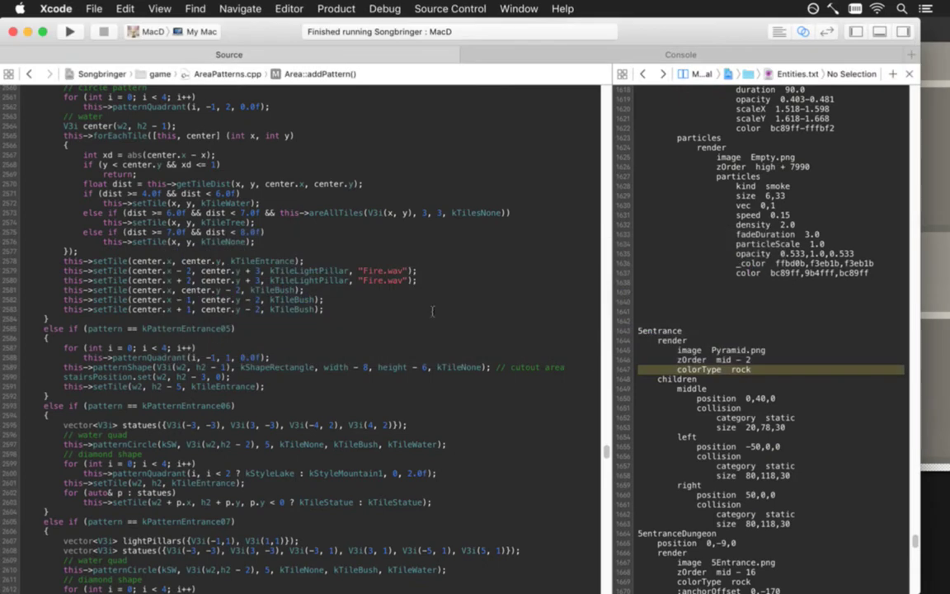
pyautogui.click(739, 341)
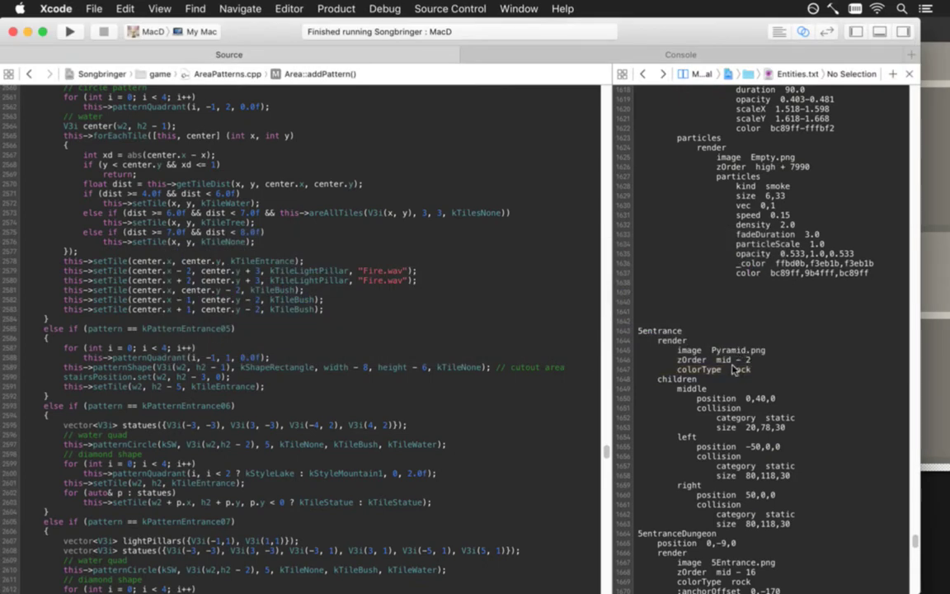
pyautogui.press('super+Tab')
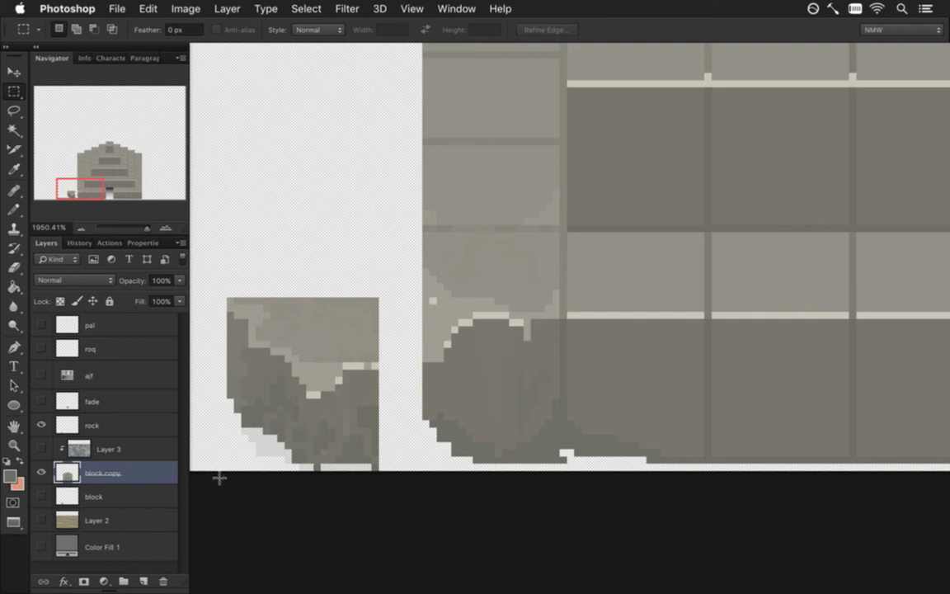
# Hide the rock reference layer and export the pyramid for the web as a transparent PNG-24
pyautogui.click(40, 425)
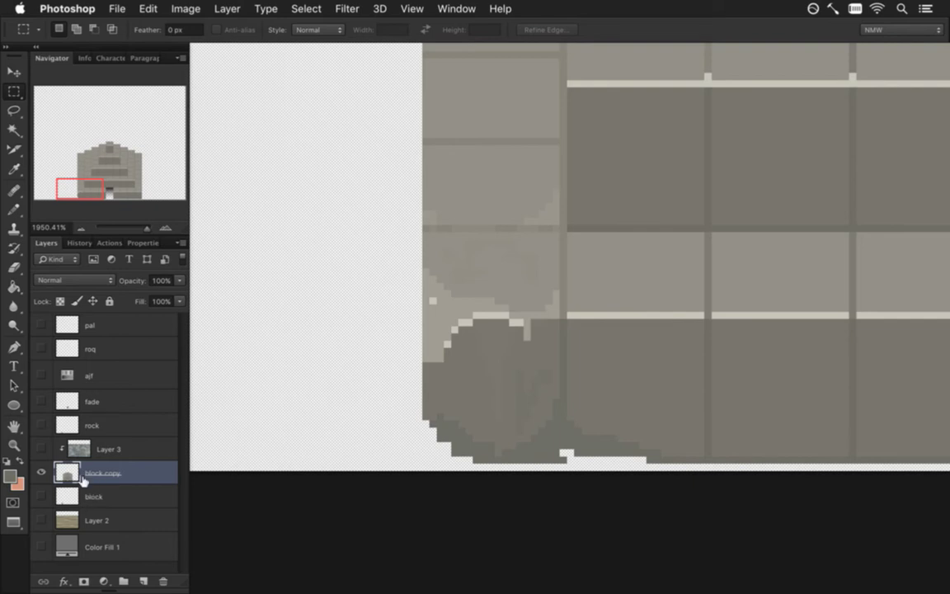
pyautogui.press('alt+shift+super+s')
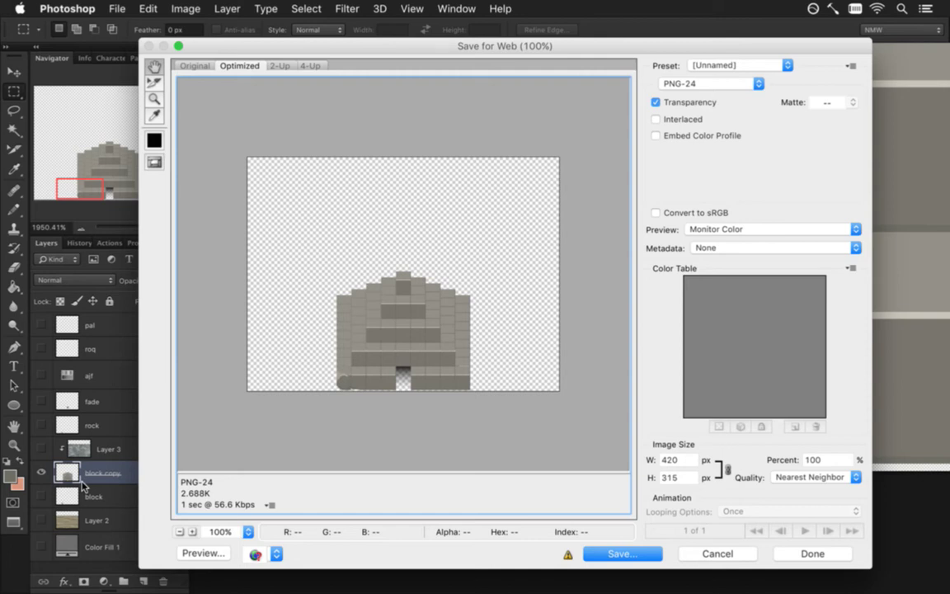
pyautogui.press('Return')
pyautogui.press('Return')
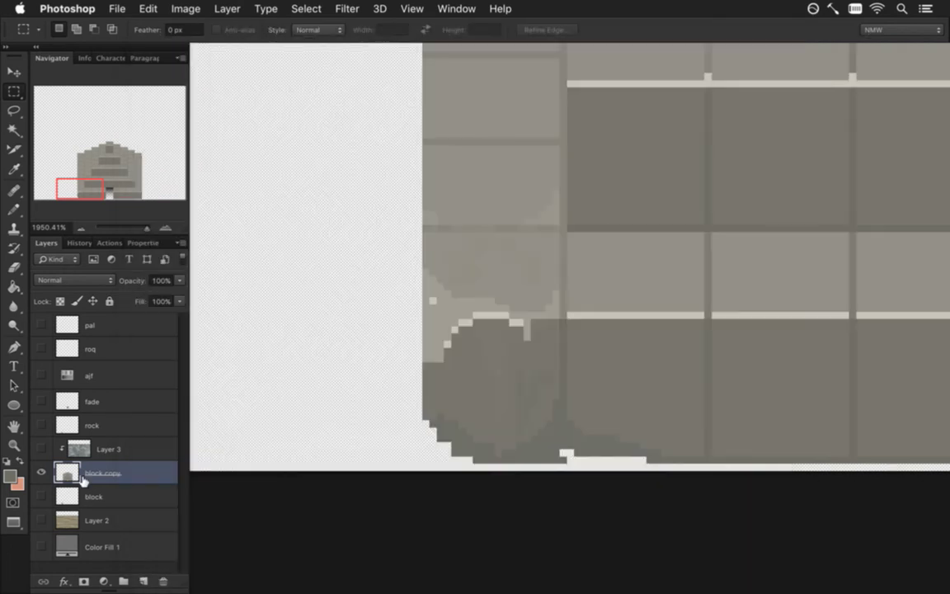
# Show the Layer 3 texture over the pyramid and set its opacity to 8%
pyautogui.click(41, 449)
pyautogui.click(87, 447)
pyautogui.click(180, 281)
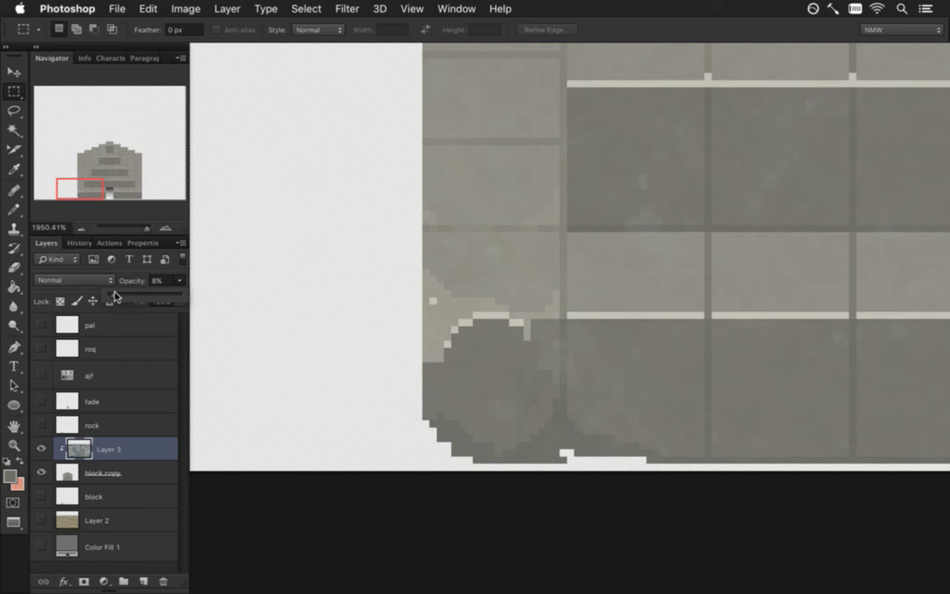
pyautogui.click(130, 273)
# Export the textured pyramid for the web as Pyramid.png in the Backgrounds folder, replacing the existing file
pyautogui.press('super+alt+shift+s')
pyautogui.press('Return')
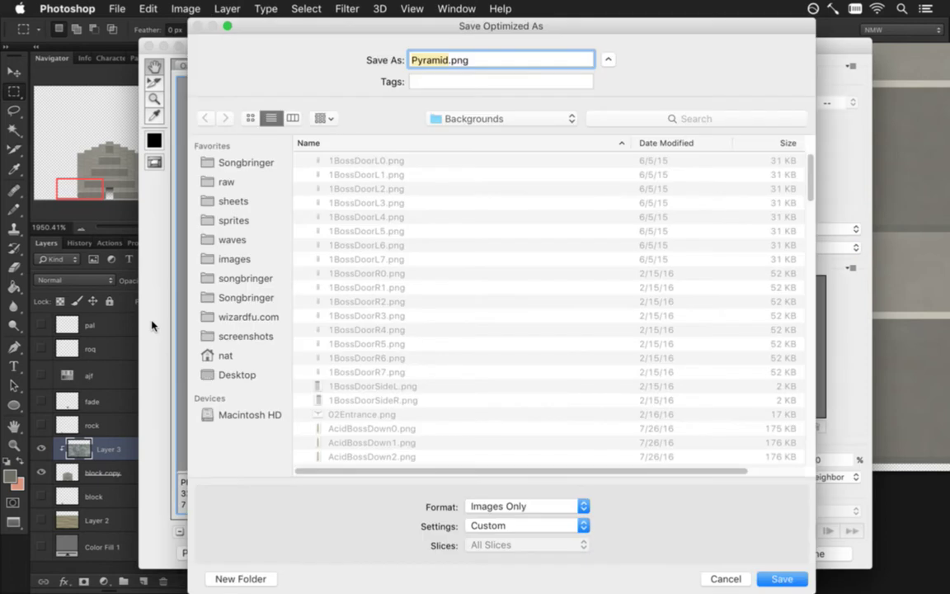
pyautogui.press('Return')
pyautogui.press('Return')
pyautogui.press('super+Tab')
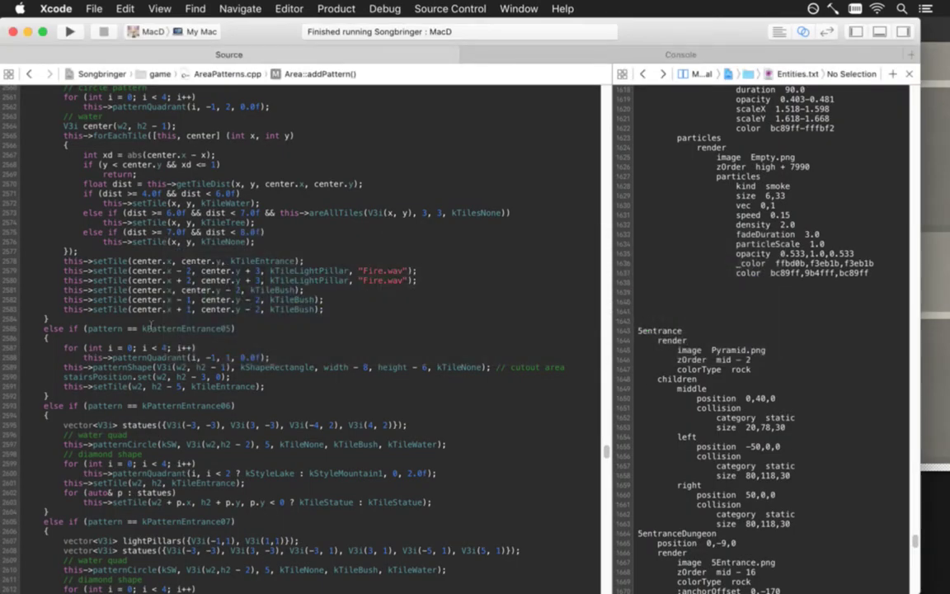
pyautogui.press('super+r')
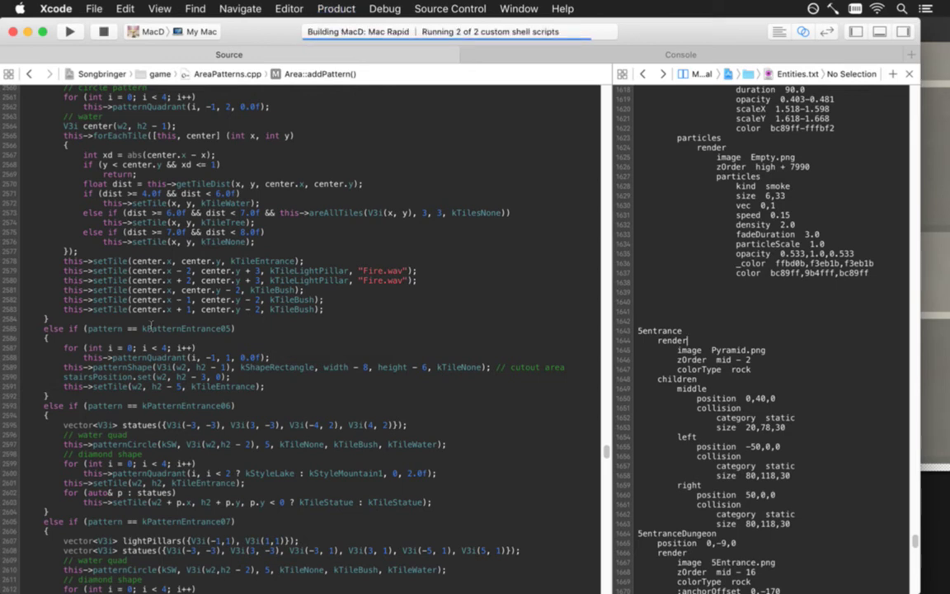
pyautogui.click(103, 31)
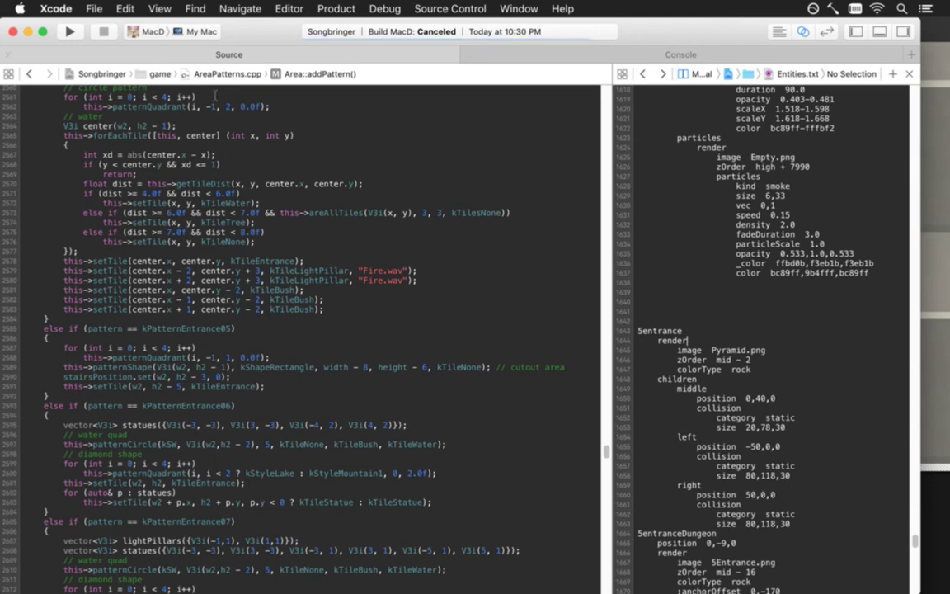
pyautogui.press('super+Tab')
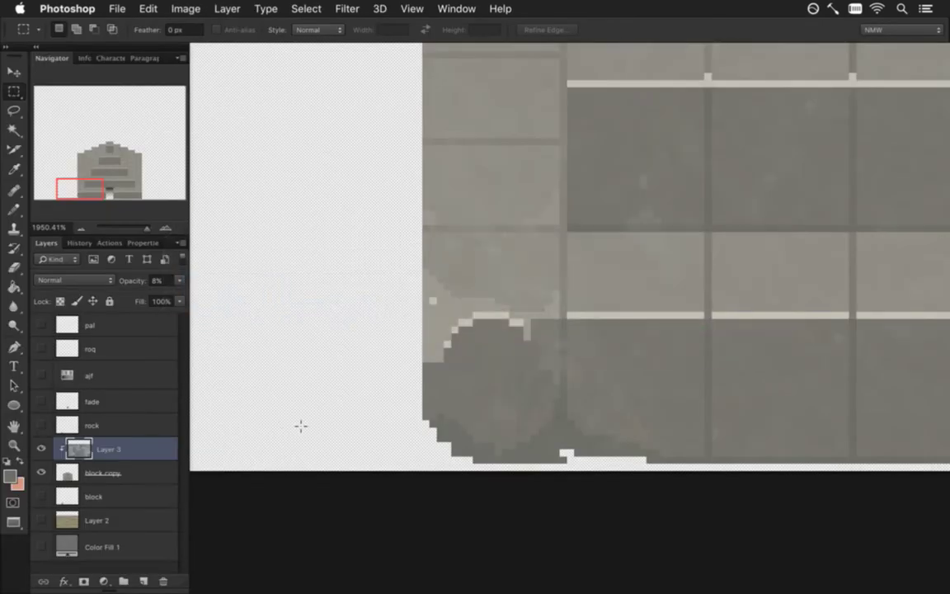
# Show the rock reference layer and sample a dark tone for the ground shadow
pyautogui.click(42, 425)
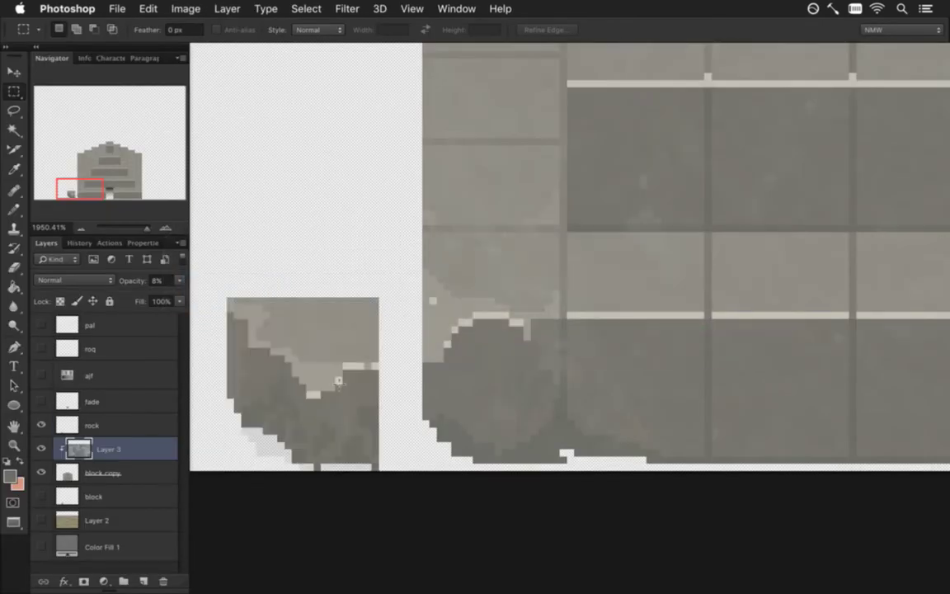
pyautogui.press('i')
pyautogui.click(269, 459)
# Try to pencil a ground shadow at 20% opacity under the bottom-left block on the block copy layer
pyautogui.press('b')
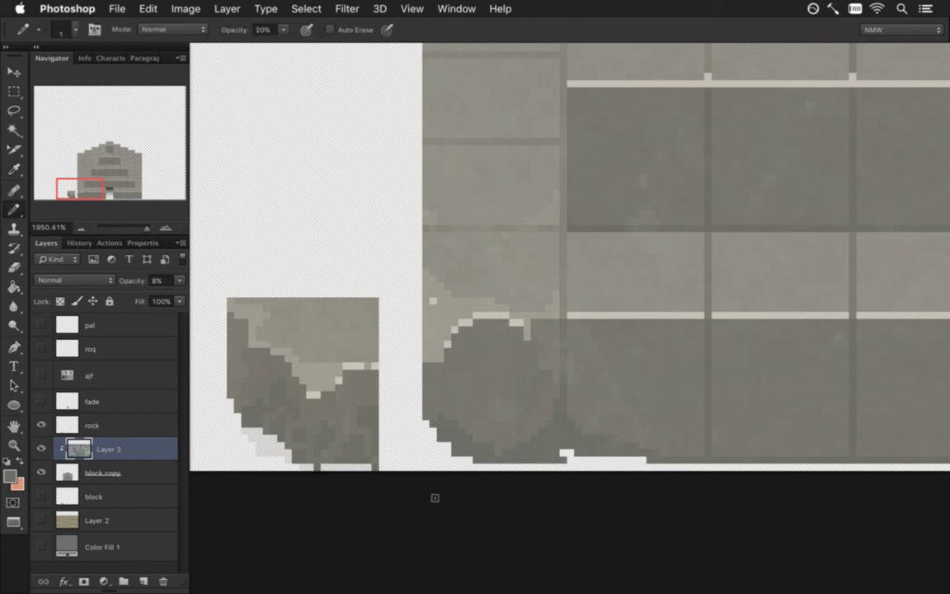
pyautogui.hotkey('alt', '[')
pyautogui.moveTo(426, 437); pyautogui.dragTo(447, 467)
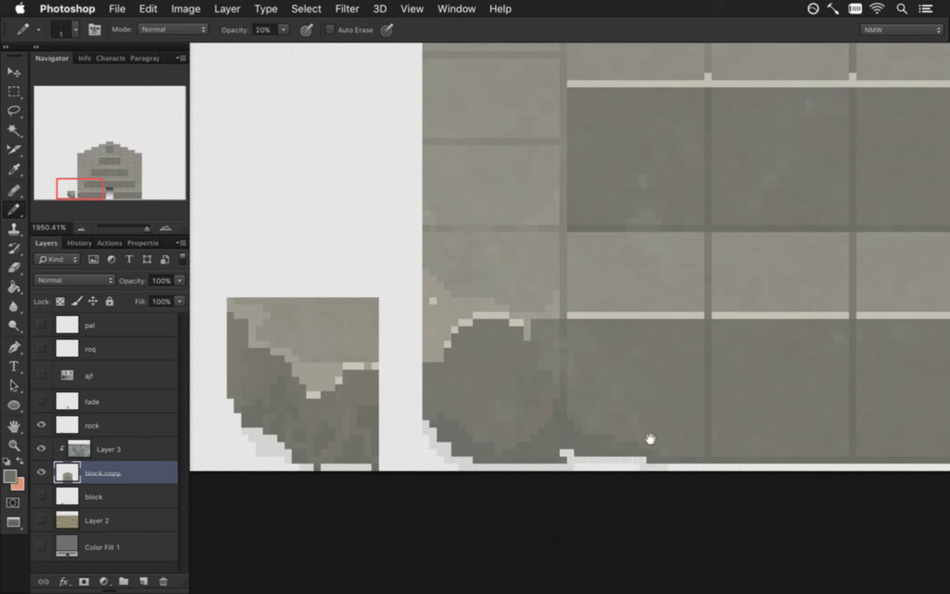
pyautogui.moveTo(650, 439); pyautogui.dragTo(524, 382)
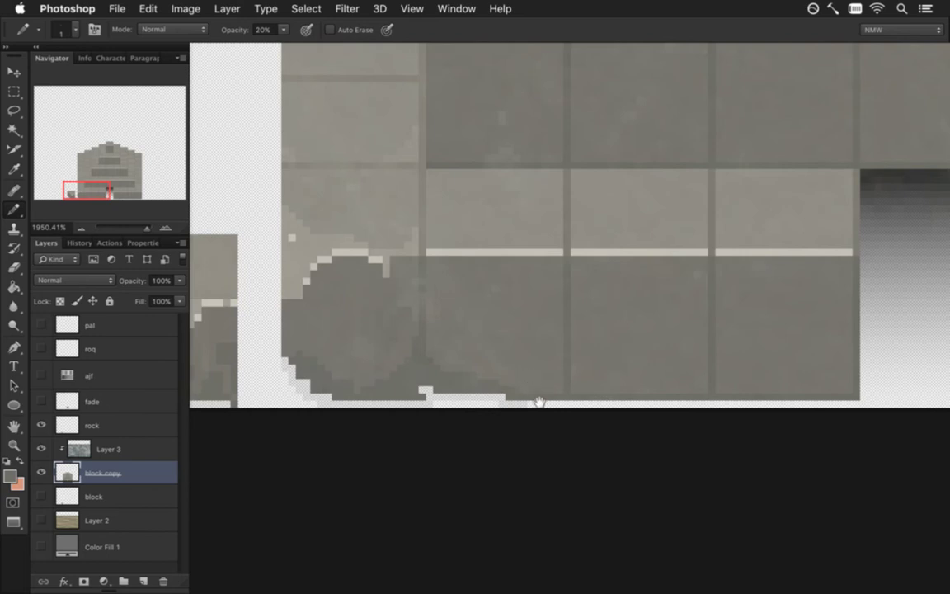
pyautogui.press('super+alt+g')
pyautogui.click(15, 129)
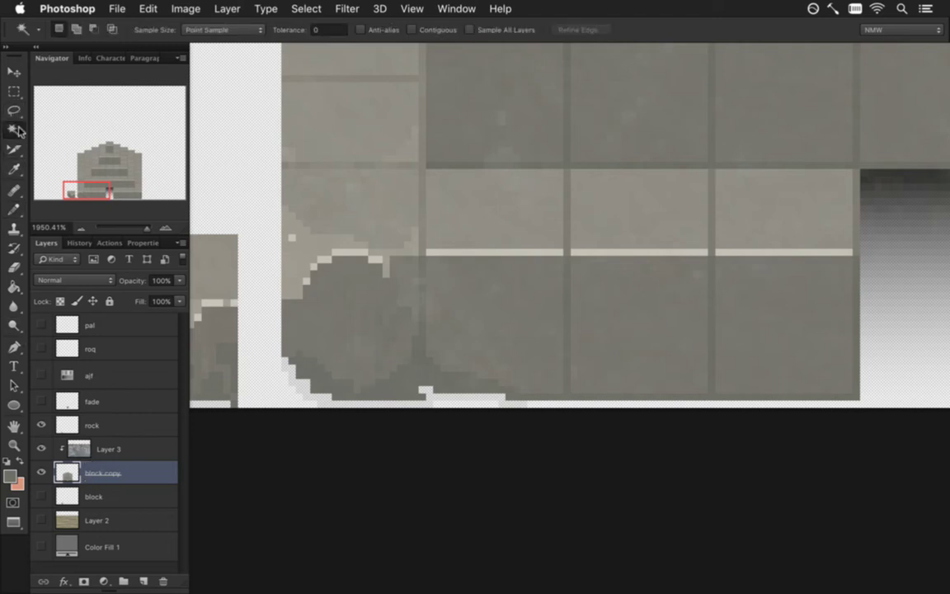
pyautogui.click(433, 398)
pyautogui.press('super+d')
pyautogui.press('m')
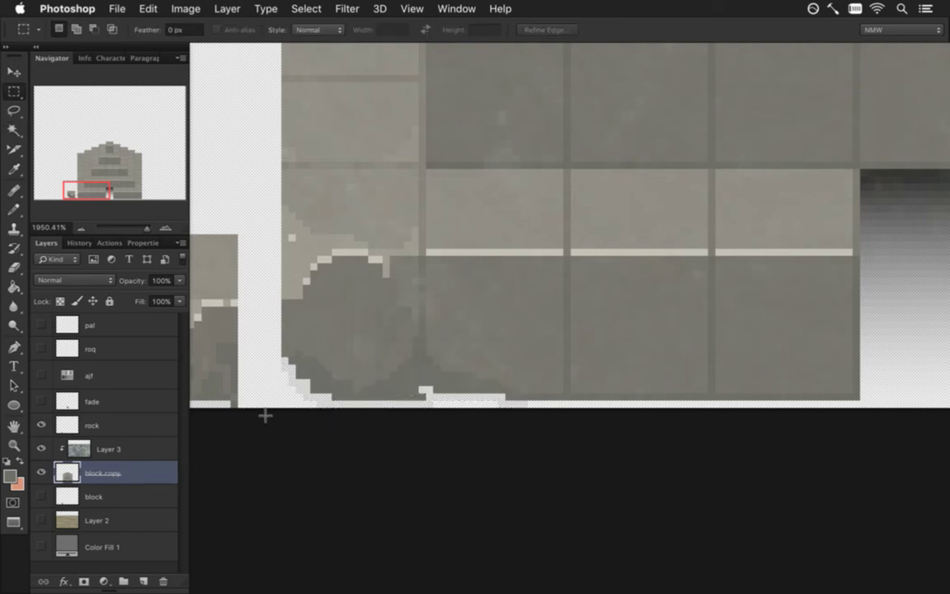
# Undo the ground shadow strokes made on the block copy layer
pyautogui.press('super+alt+z')
pyautogui.press('super+alt+z')
pyautogui.press('super+alt+z')
pyautogui.press('super+alt+z')
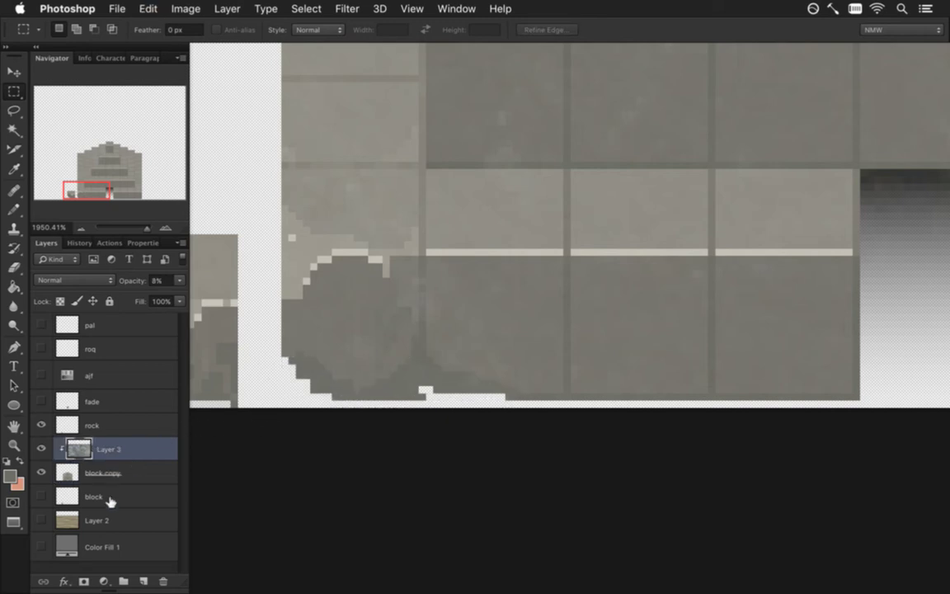
# Create a layer named shadow beneath the block copy layer and set its opacity to 20%
pyautogui.click(143, 582)
pyautogui.moveTo(67, 448); pyautogui.dragTo(90, 505)
pyautogui.doubleClick(99, 496)
pyautogui.write('shadow')
pyautogui.press('Return')
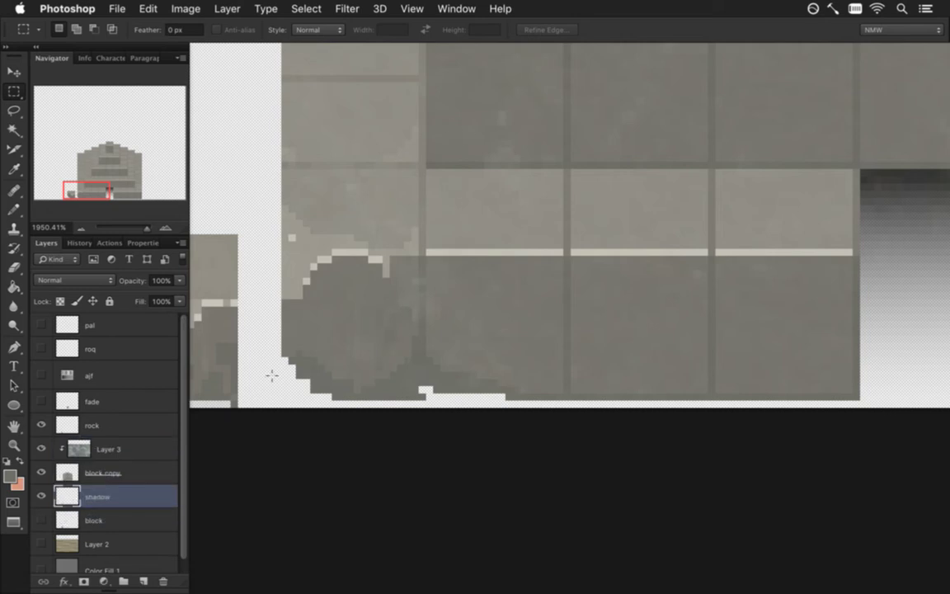
pyautogui.press('b')
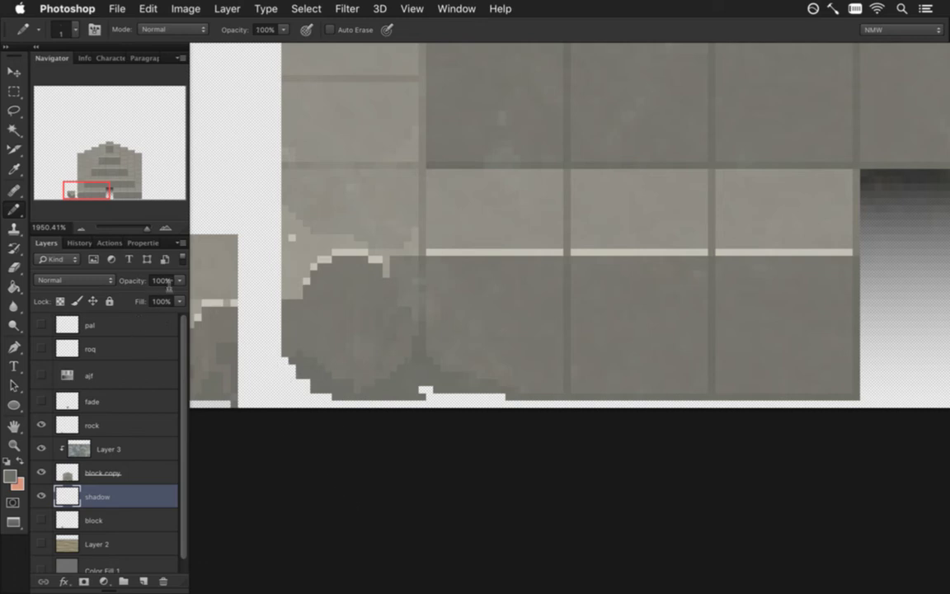
pyautogui.click(180, 281)
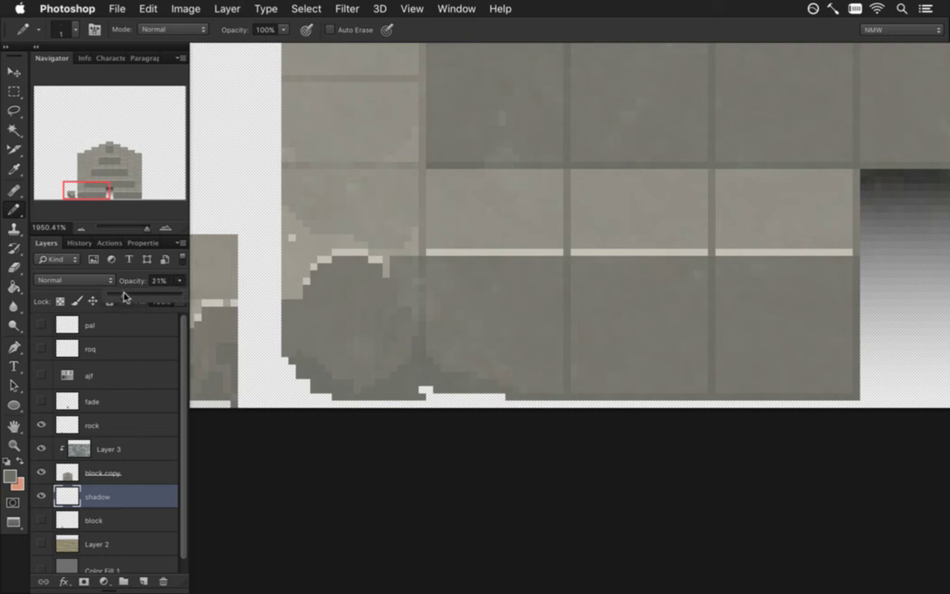
pyautogui.moveTo(126, 296); pyautogui.dragTo(124, 296)
# Pencil the ground shadow on the shadow layer along the left half of the pyramid's base and around the doorway, enlarging the pencil to 5 px
pyautogui.moveTo(280, 364)
pyautogui.mouseDown()
pyautogui.moveTo(295, 397)
pyautogui.moveTo(323, 412)
pyautogui.moveTo(310, 412)
pyautogui.moveTo(346, 424)
pyautogui.moveTo(414, 422)
pyautogui.moveTo(422, 404)
pyautogui.moveTo(433, 415)
pyautogui.moveTo(479, 418)
pyautogui.moveTo(455, 417)
pyautogui.moveTo(565, 413)
pyautogui.mouseUp()
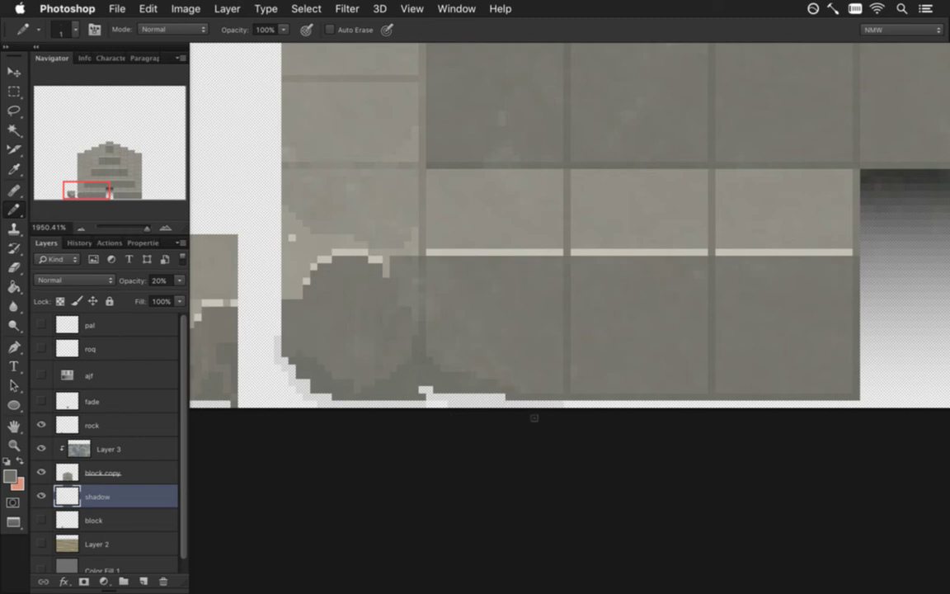
pyautogui.press(']')
pyautogui.press(']')
pyautogui.press(']')
pyautogui.press(']')
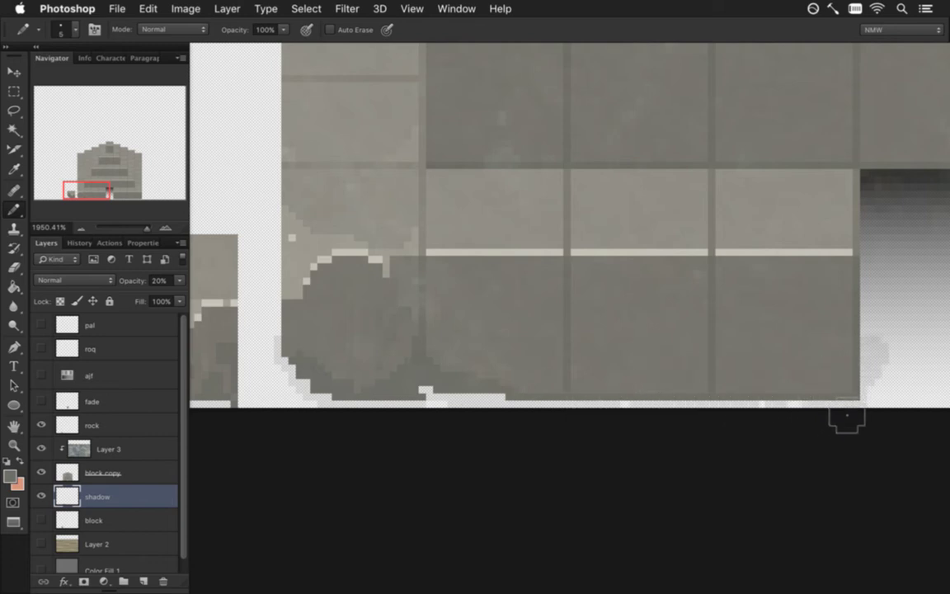
pyautogui.moveTo(853, 335); pyautogui.dragTo(879, 297)
pyautogui.moveTo(799, 384); pyautogui.dragTo(383, 296)
pyautogui.moveTo(522, 239)
pyautogui.mouseDown()
pyautogui.moveTo(647, 263)
pyautogui.moveTo(590, 250)
pyautogui.moveTo(620, 219)
pyautogui.moveTo(545, 165)
pyautogui.mouseUp()
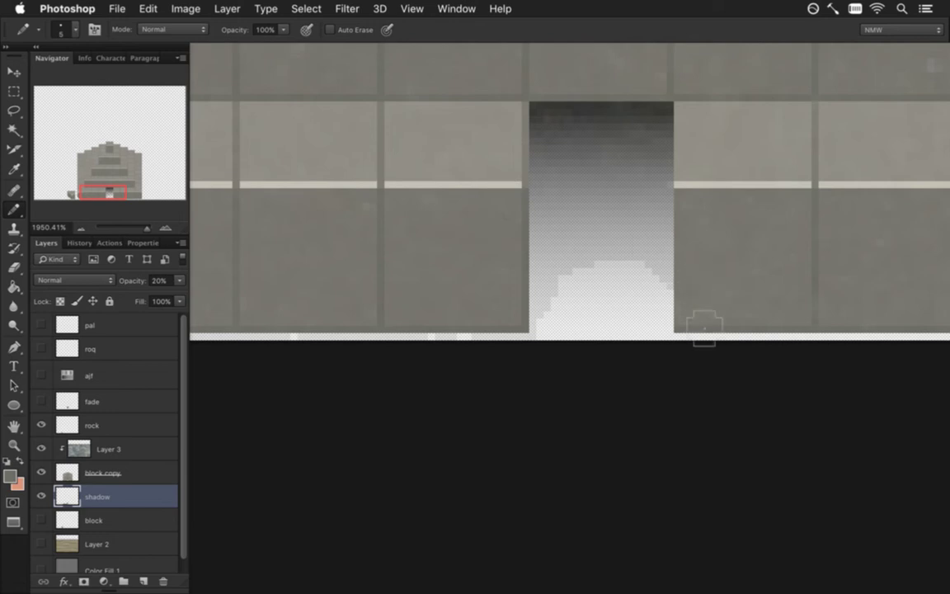
# Pencil the ground shadow under the right half of the base and up along the pyramid's right edge
pyautogui.moveTo(833, 274)
pyautogui.mouseDown()
pyautogui.moveTo(590, 285)
pyautogui.moveTo(483, 359)
pyautogui.moveTo(455, 363)
pyautogui.mouseUp()
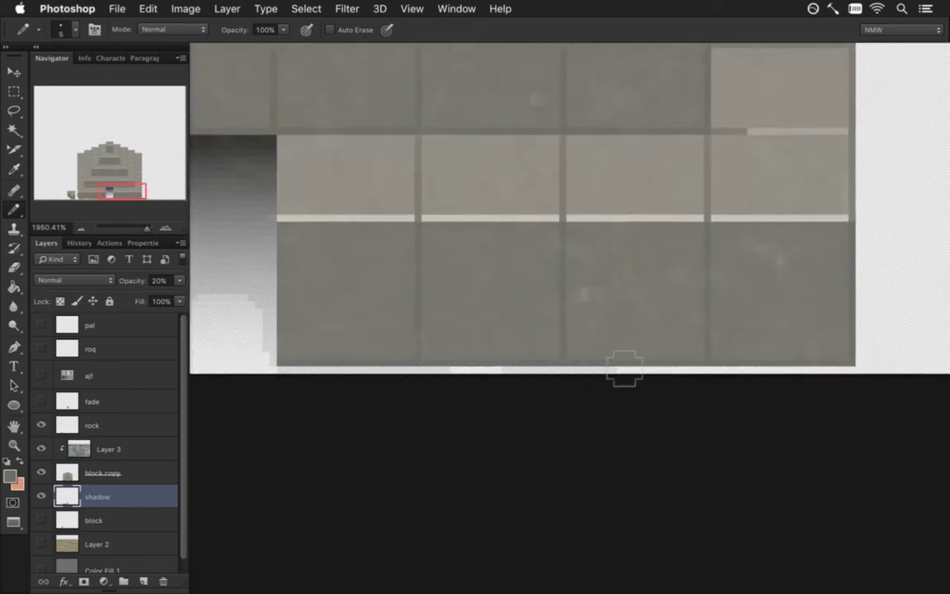
pyautogui.moveTo(850, 322); pyautogui.dragTo(845, 211)
pyautogui.moveTo(845, 147)
pyautogui.mouseDown()
pyautogui.moveTo(844, 81)
pyautogui.moveTo(812, 324)
pyautogui.mouseUp()
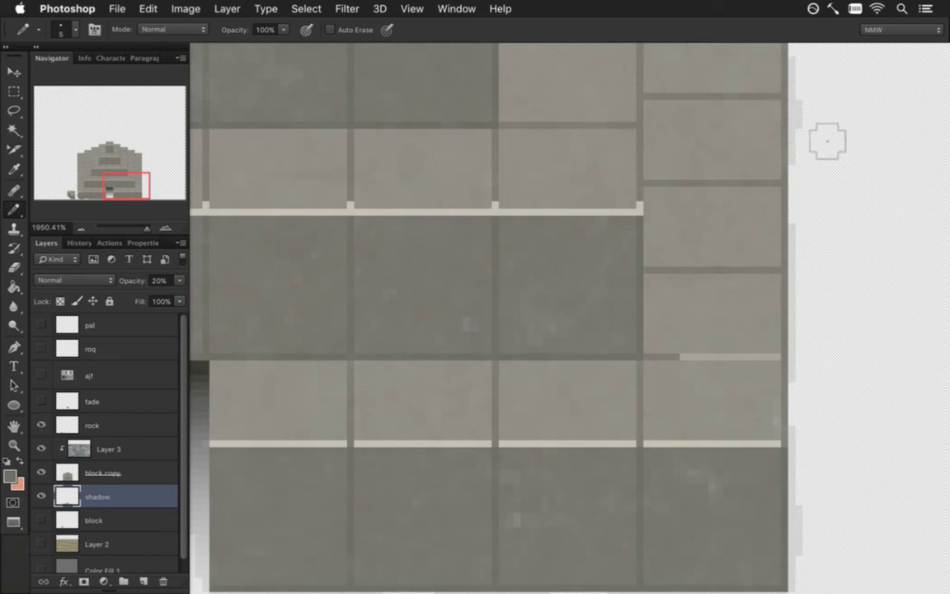
pyautogui.moveTo(823, 119); pyautogui.dragTo(800, 324)
# Erase the upper part of the shadow beside the pyramid's right edge and save the document
pyautogui.press('e')
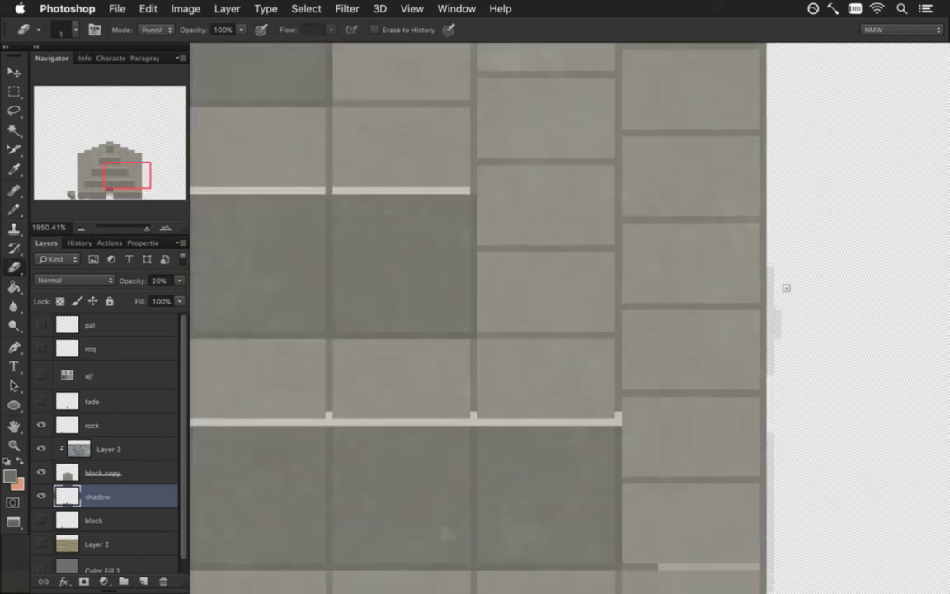
pyautogui.moveTo(780, 293); pyautogui.dragTo(778, 416)
pyautogui.press('super+s')
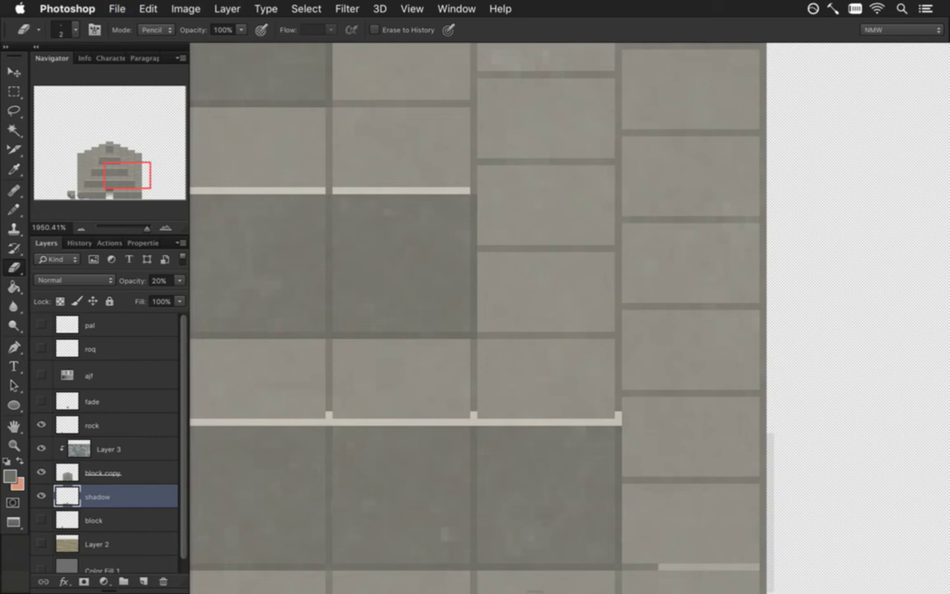
# Hide the rock layer and export the pyramid for web as Pyramid.png in the Backgrounds folder
pyautogui.press('super+alt+shift+s')
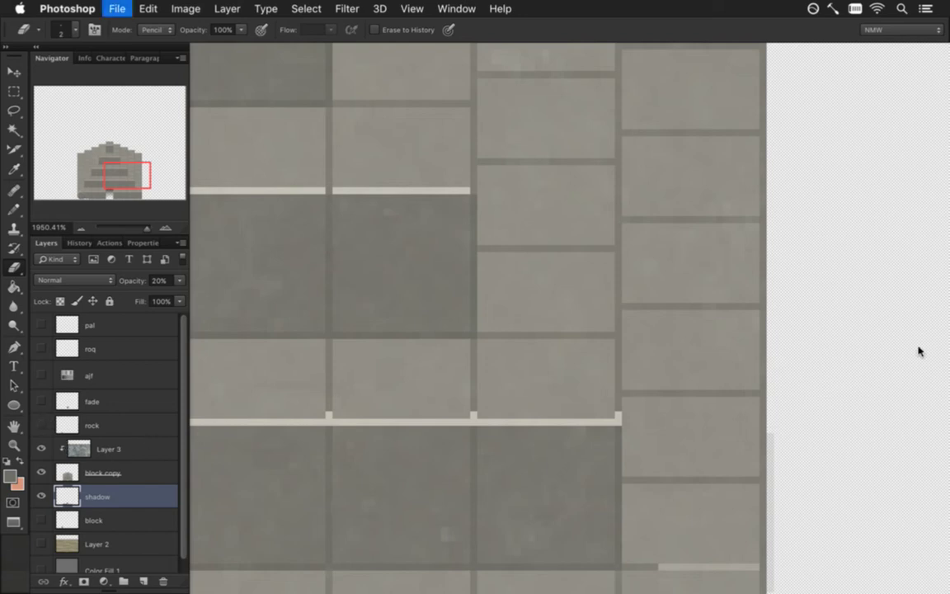
pyautogui.press('Return')
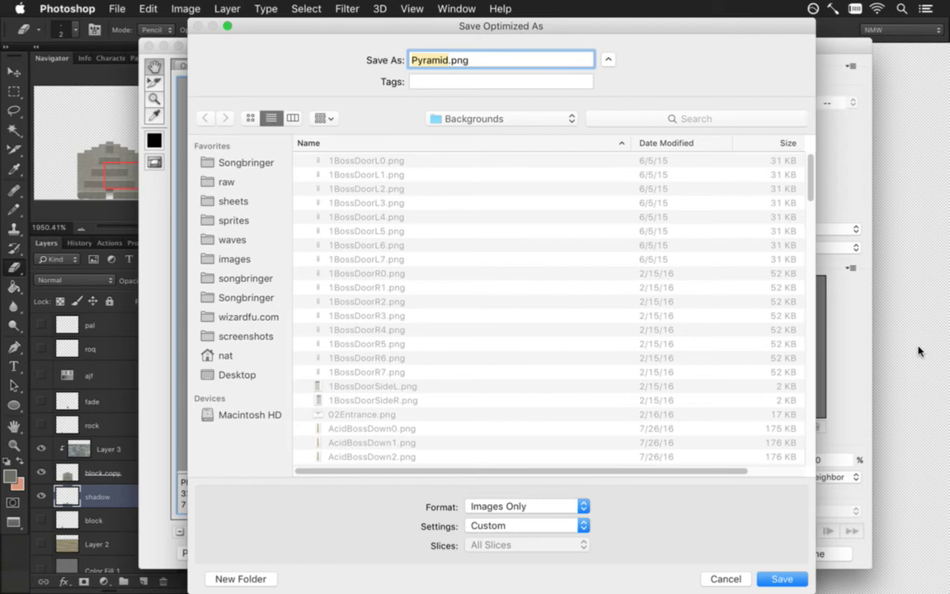
pyautogui.press('Return')
pyautogui.press('Return')
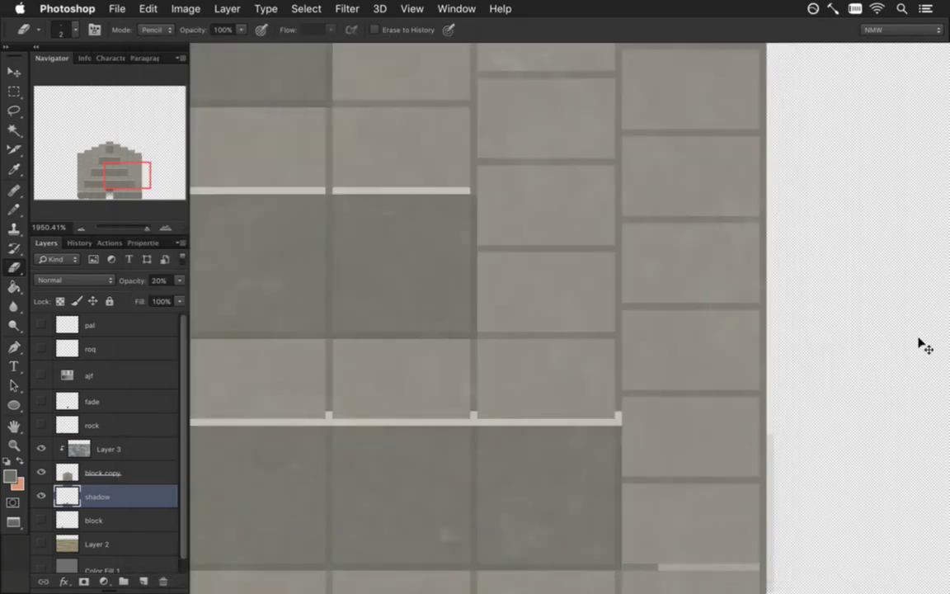
# Switch to Xcode, build and run the Songbringer MacD target, and bring the running game to the front
pyautogui.press('super+Tab')
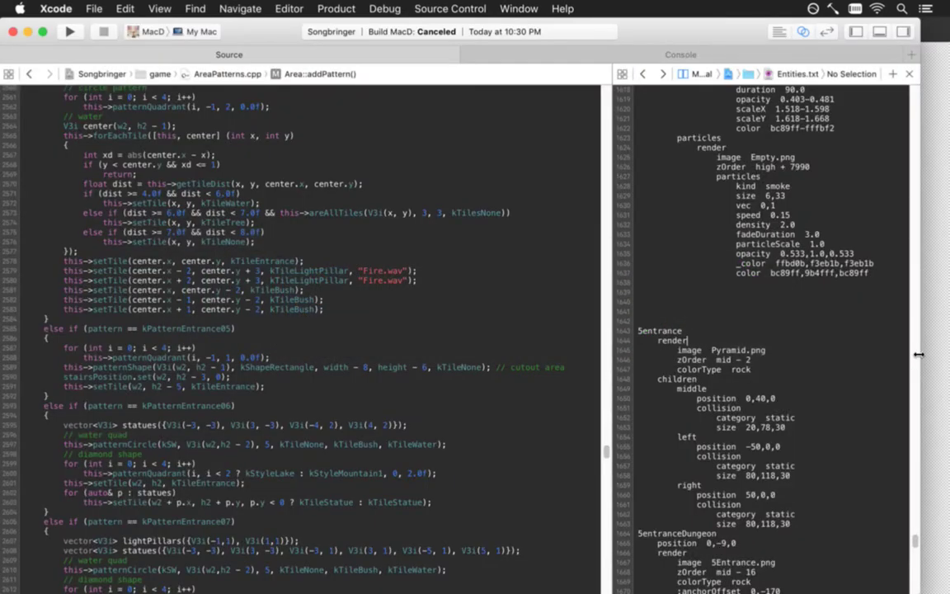
pyautogui.press('super+r')
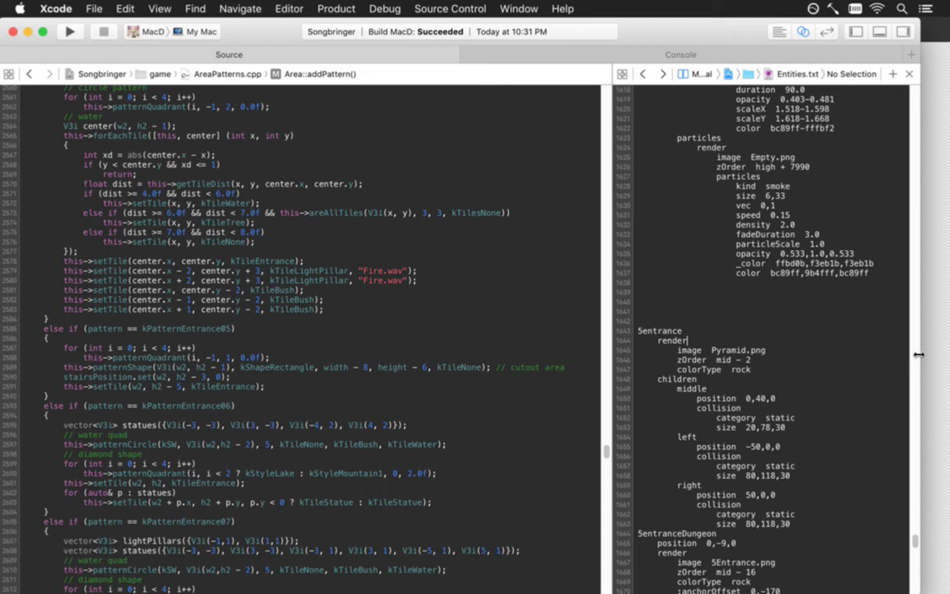
pyautogui.press('super+Tab')
pyautogui.press('super+Tab')
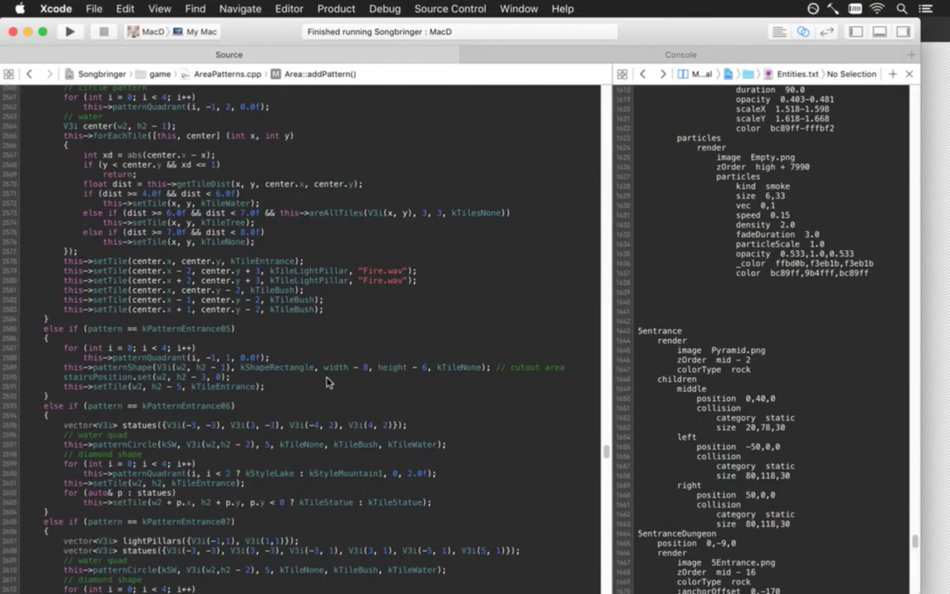
pyautogui.press('super+Tab')
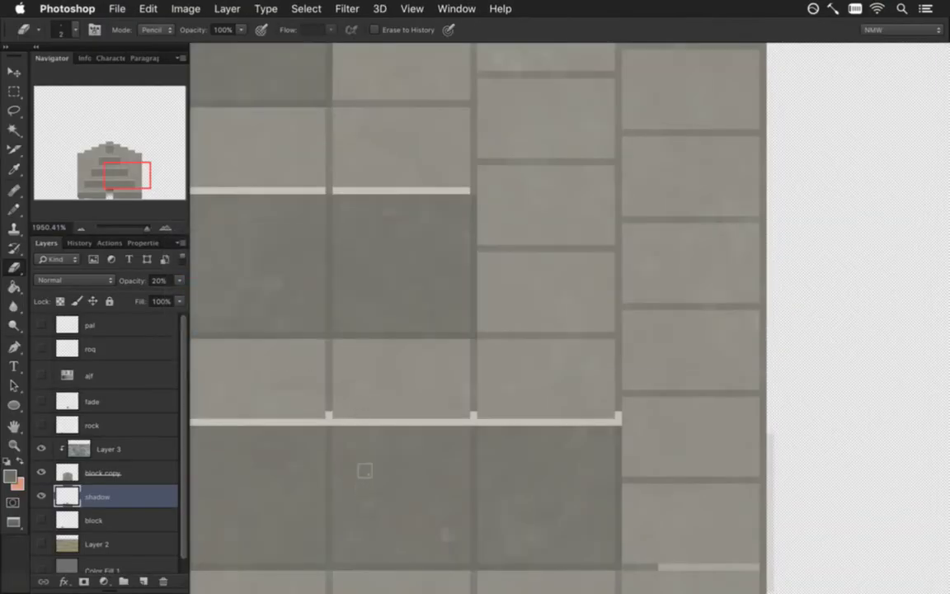
pyautogui.moveTo(390, 429); pyautogui.dragTo(511, 369)
pyautogui.press('super+Tab')
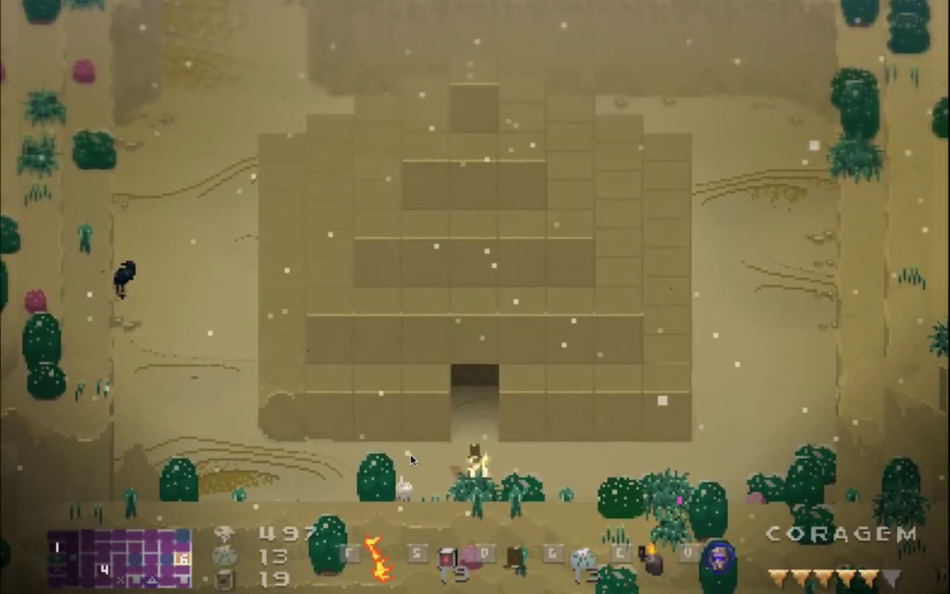
# Walk the character around the pyramid in the game to examine its new shading and ground shadow
pyautogui.press('Right')
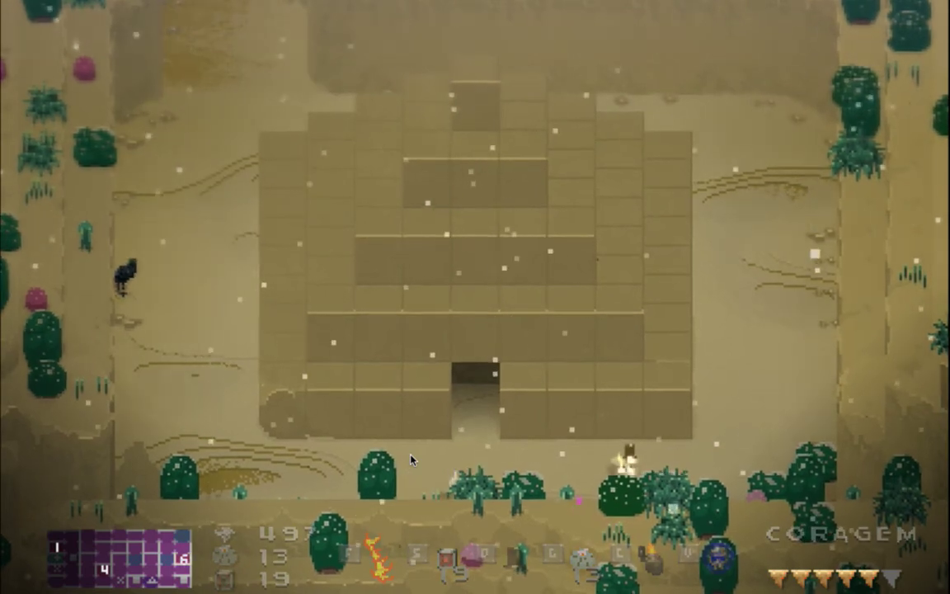
pyautogui.press('Up')
pyautogui.press('Left')
pyautogui.press('w')
pyautogui.press('w')
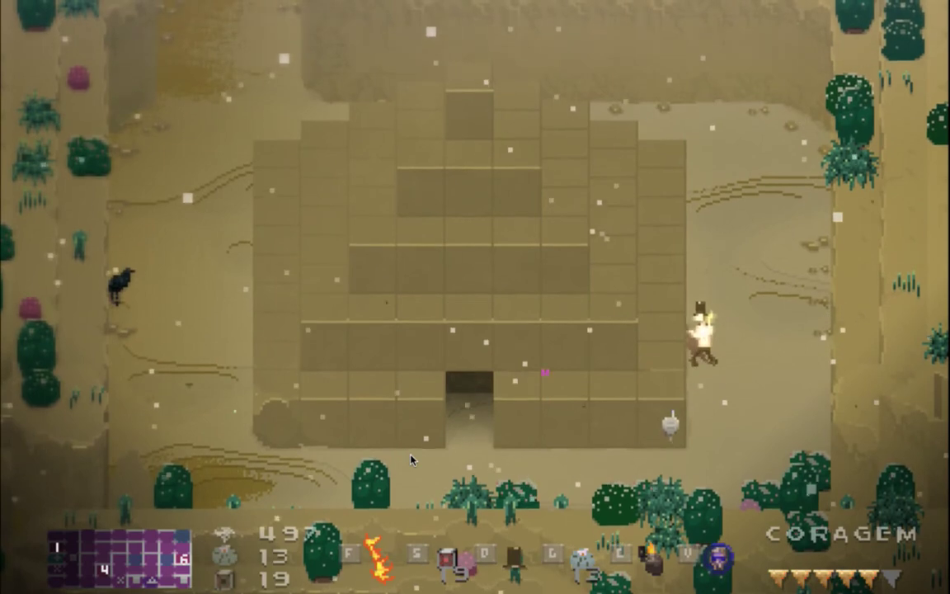
pyautogui.press('w')
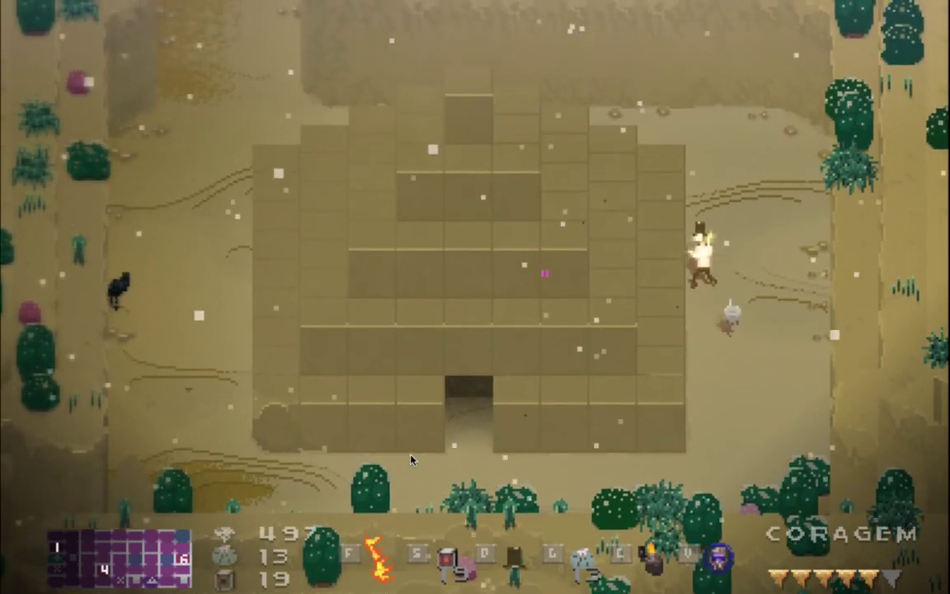
pyautogui.press('s')
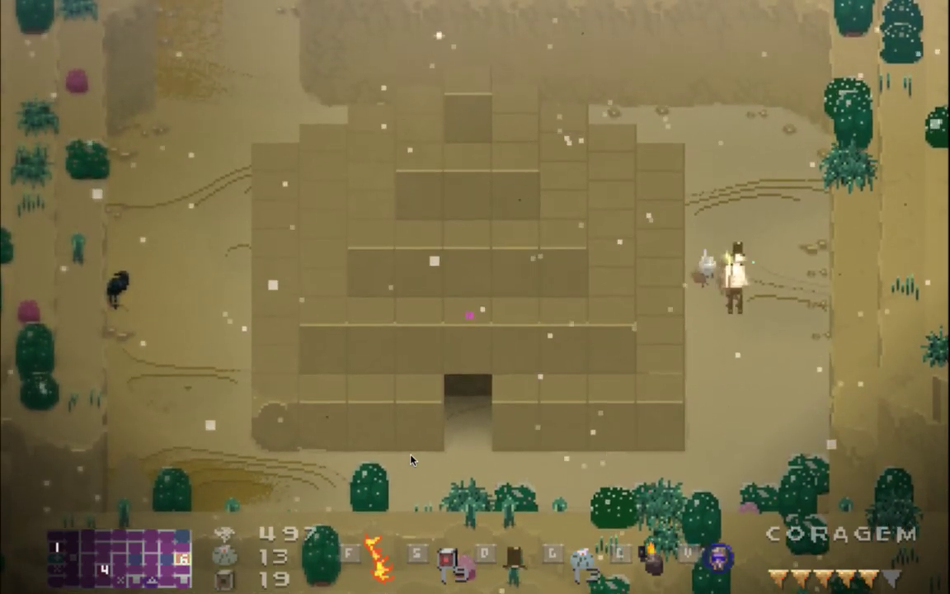
pyautogui.press('s')
pyautogui.press('a')
pyautogui.press('a')
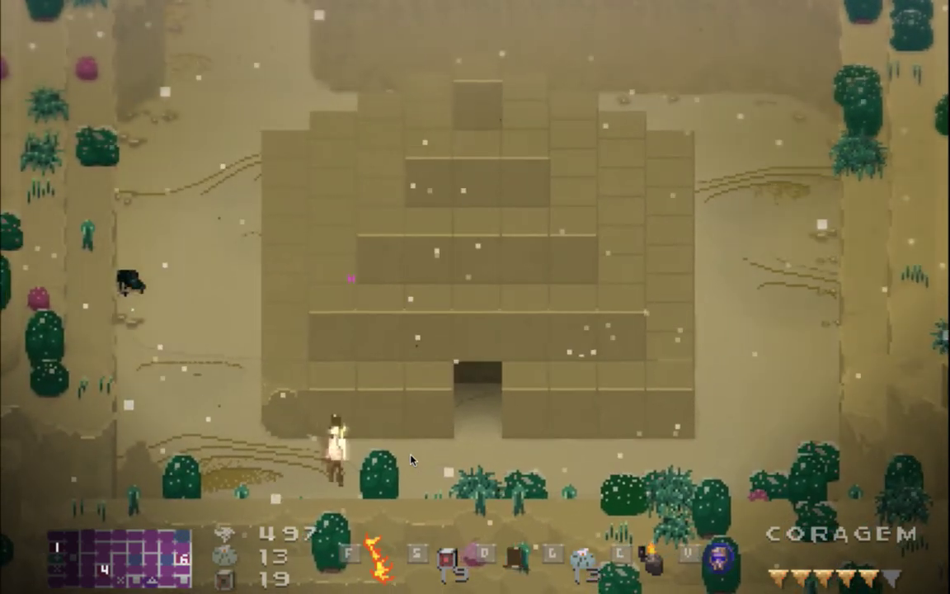
pyautogui.press('d')
pyautogui.press('Right')
# Show the game's debug overlay, walk around the pyramid to check its collision areas, and hide the overlay
pyautogui.press('F3')
pyautogui.press('F3')
pyautogui.press('Right')
pyautogui.press('Up')
pyautogui.press('Left')
pyautogui.press('w')
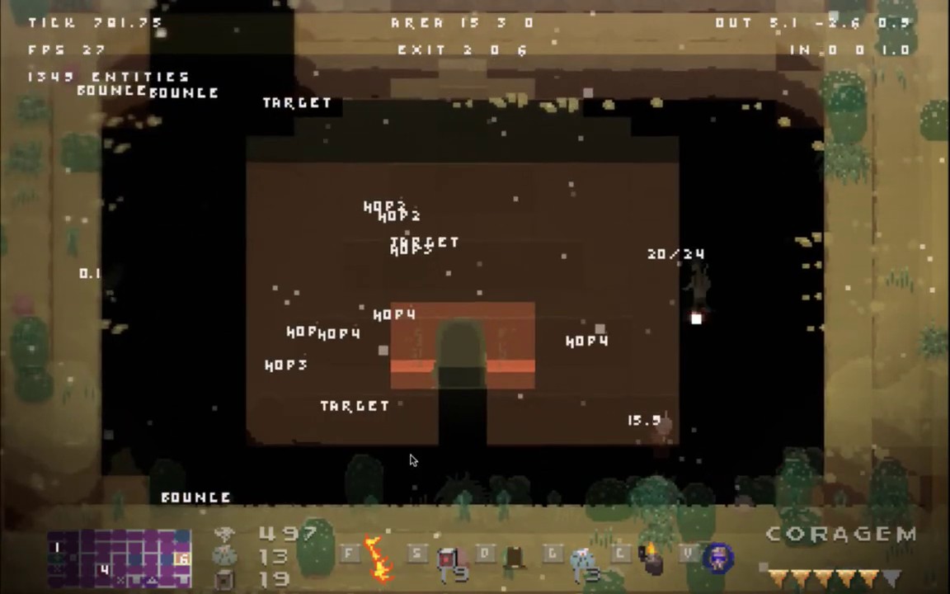
pyautogui.press('w')
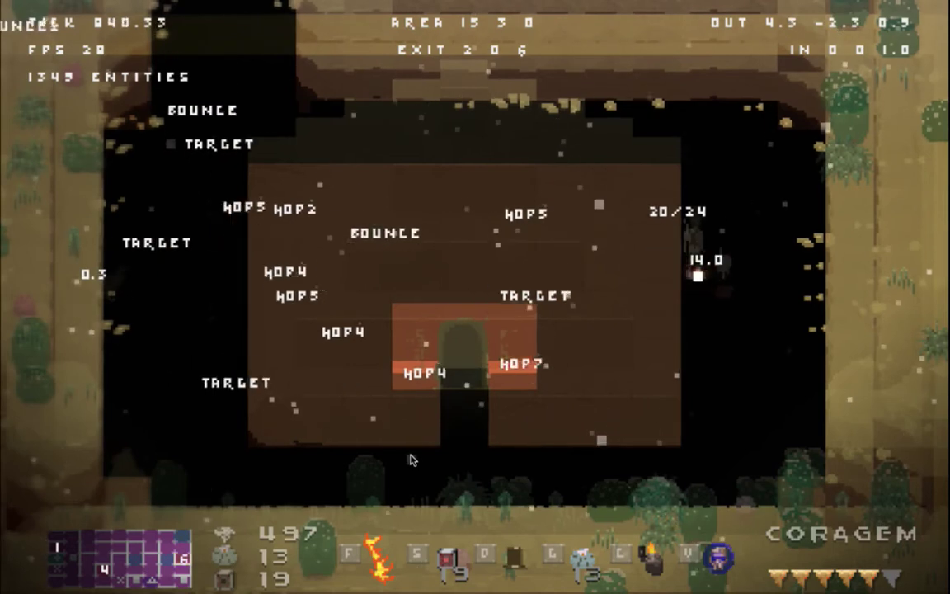
pyautogui.press('a')
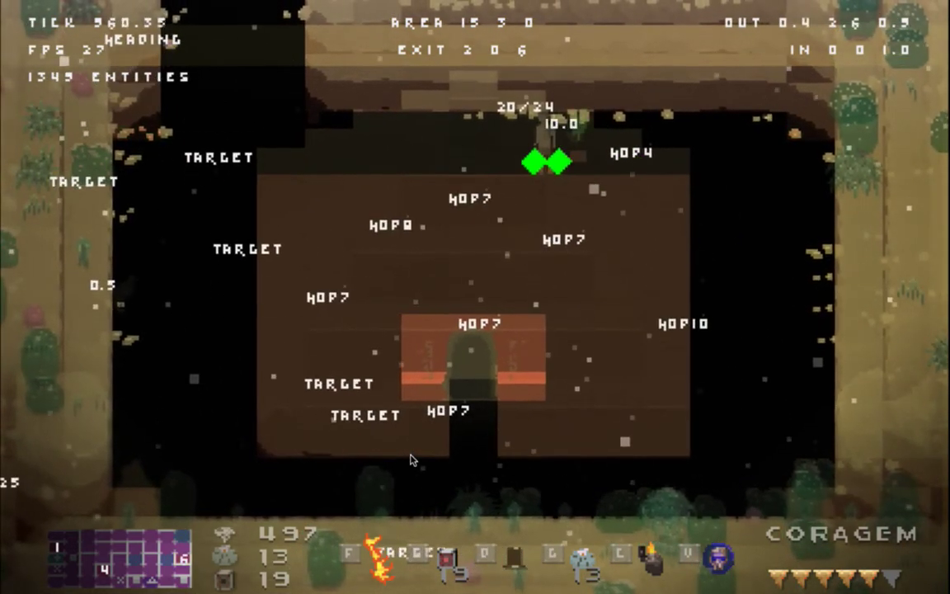
pyautogui.press('Left')
pyautogui.press('a')
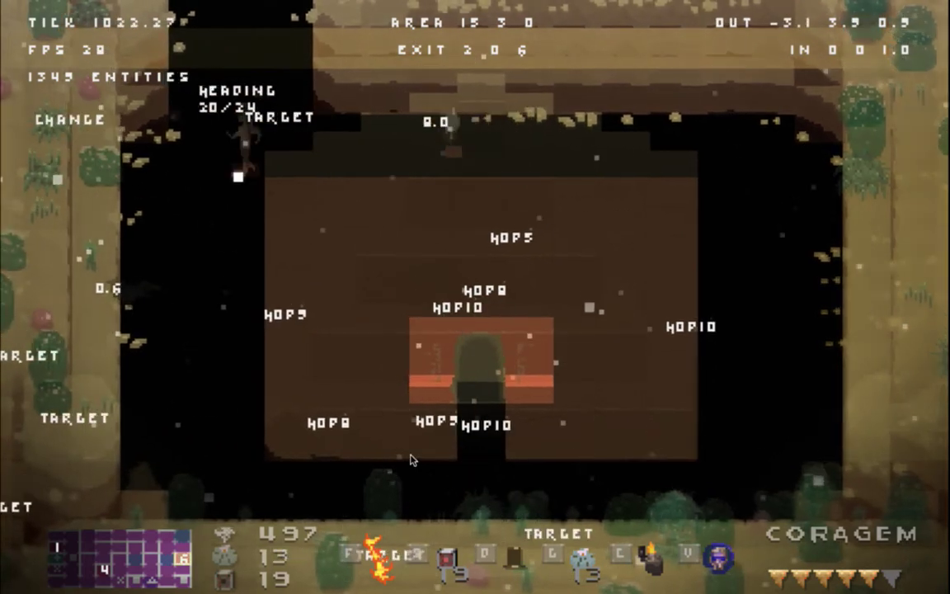
pyautogui.press('d')
pyautogui.press('a')
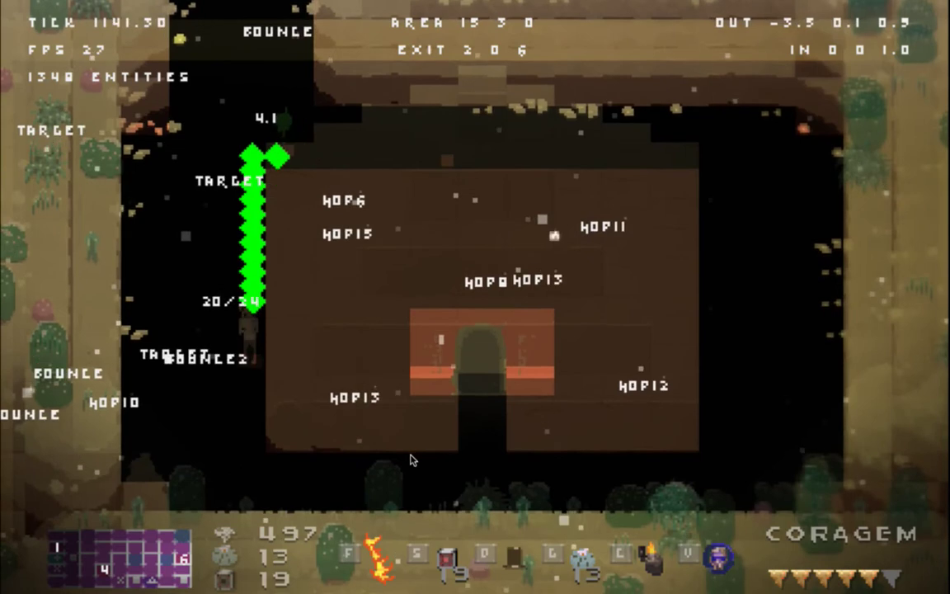
pyautogui.press('Right')
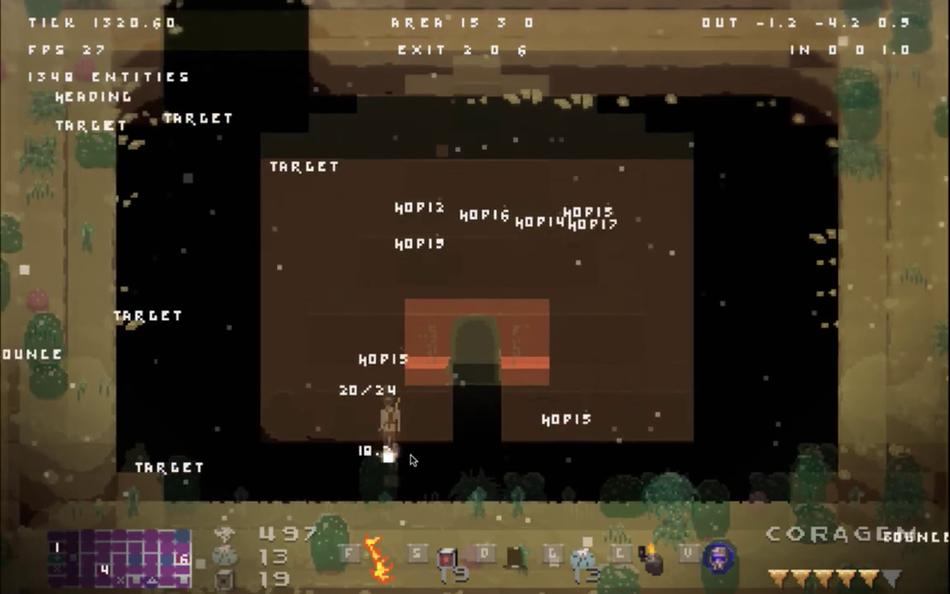
pyautogui.press('a')
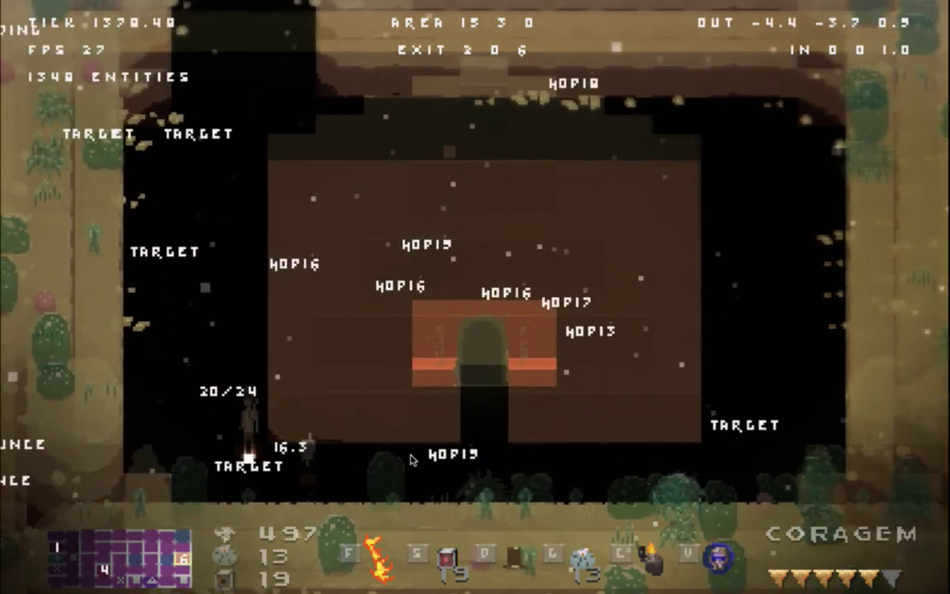
pyautogui.press('Left')
pyautogui.press('a')
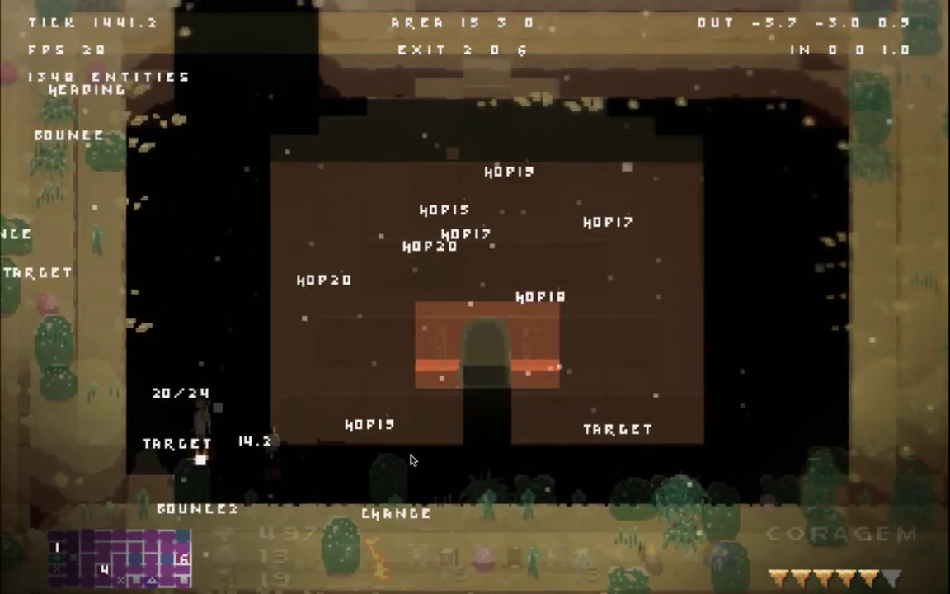
pyautogui.press('F1')
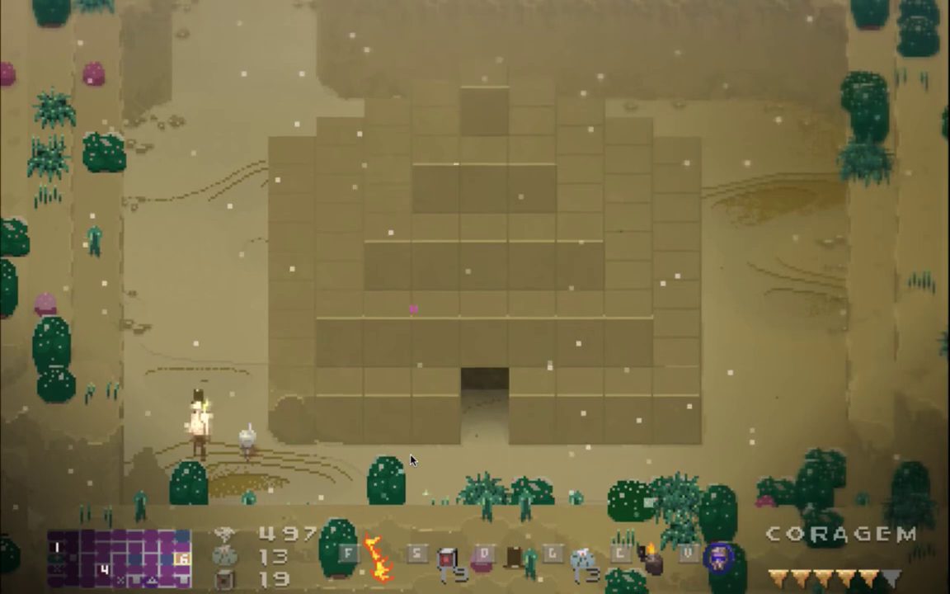
# Quit the game and switch to Photoshop to view the whole pyramid
pyautogui.press('super+q')
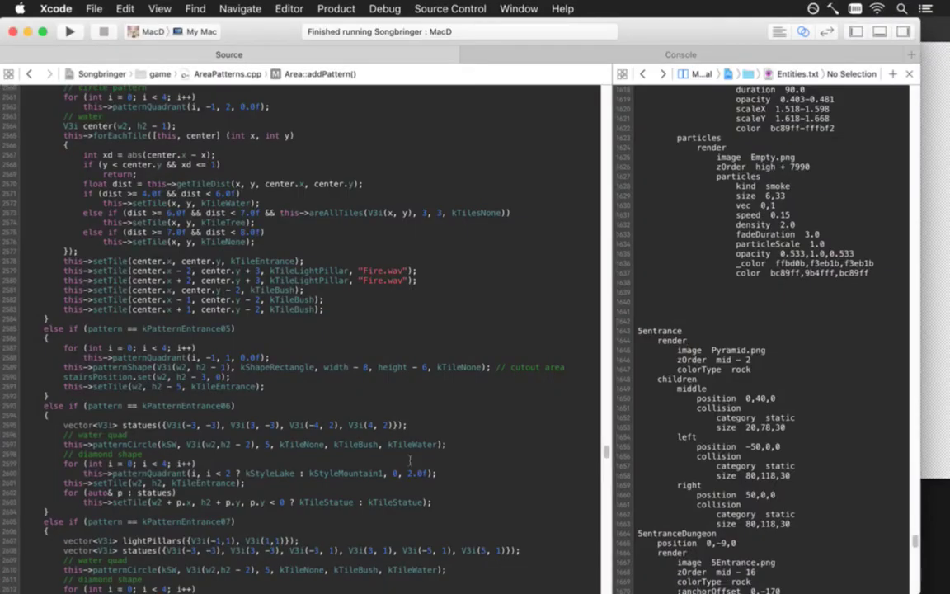
pyautogui.press('super+Tab')
pyautogui.press('super+Tab')
pyautogui.press('super+Tab')
pyautogui.press('super+Tab')
pyautogui.press('super+Tab')
pyautogui.press('super+Tab')
pyautogui.press('super+Tab')
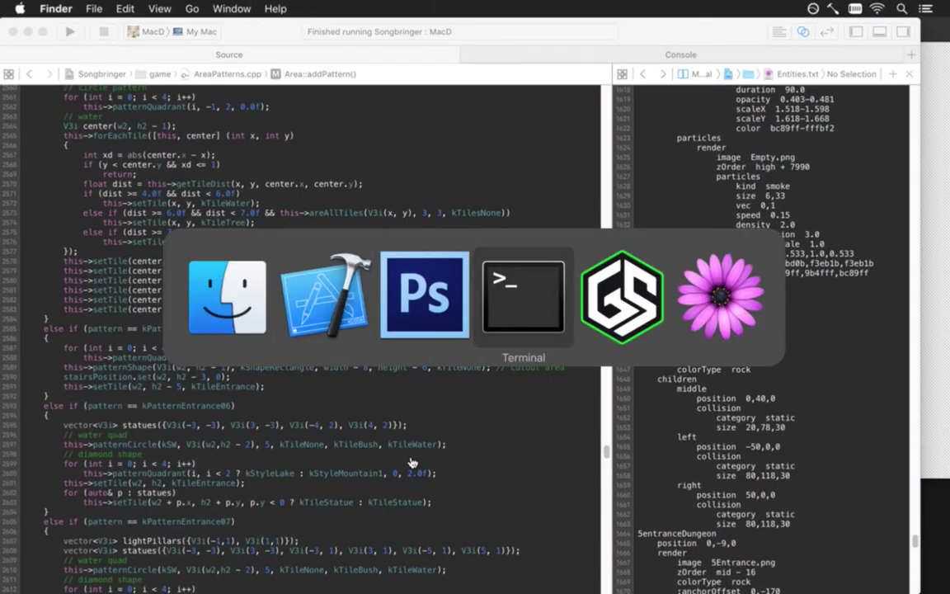
pyautogui.press('super+Tab')
pyautogui.press('super+Tab')
pyautogui.press('super+Tab')
pyautogui.press('super+Tab')
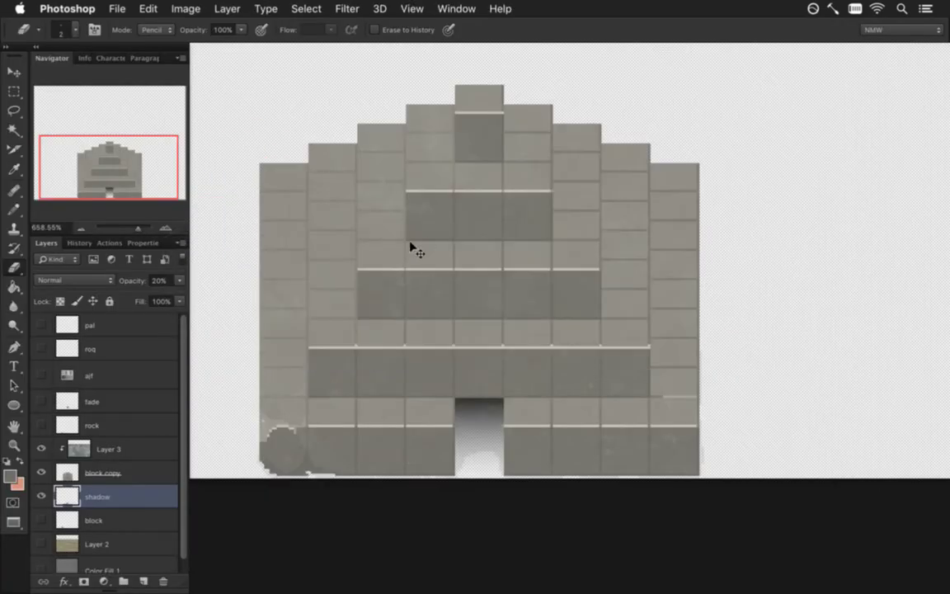
# Switch to Xcode and open the pathfindIsOpen definition in Area.cpp
pyautogui.press('super+Tab')
pyautogui.press('super+Tab')
pyautogui.press('super+Tab')
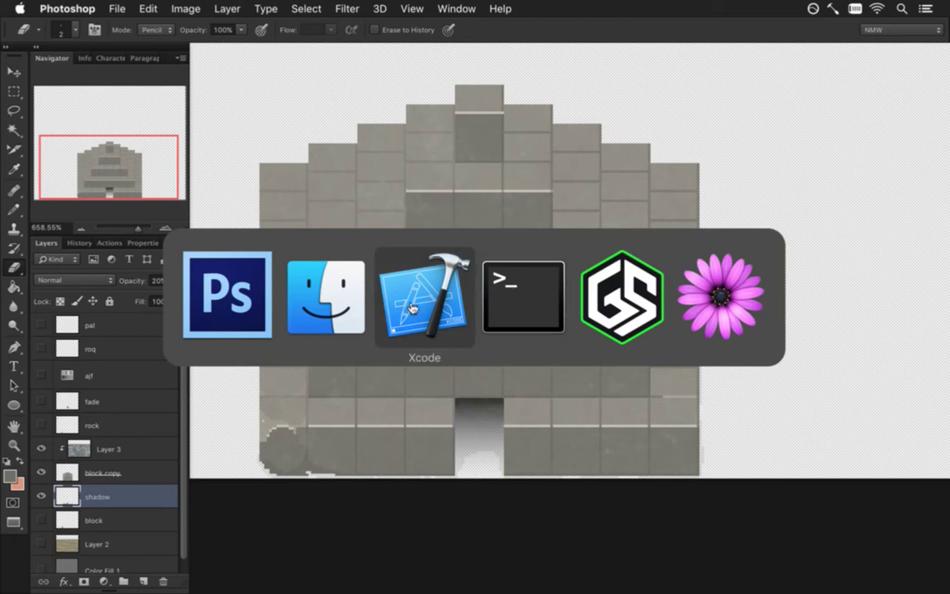
pyautogui.click(411, 307)
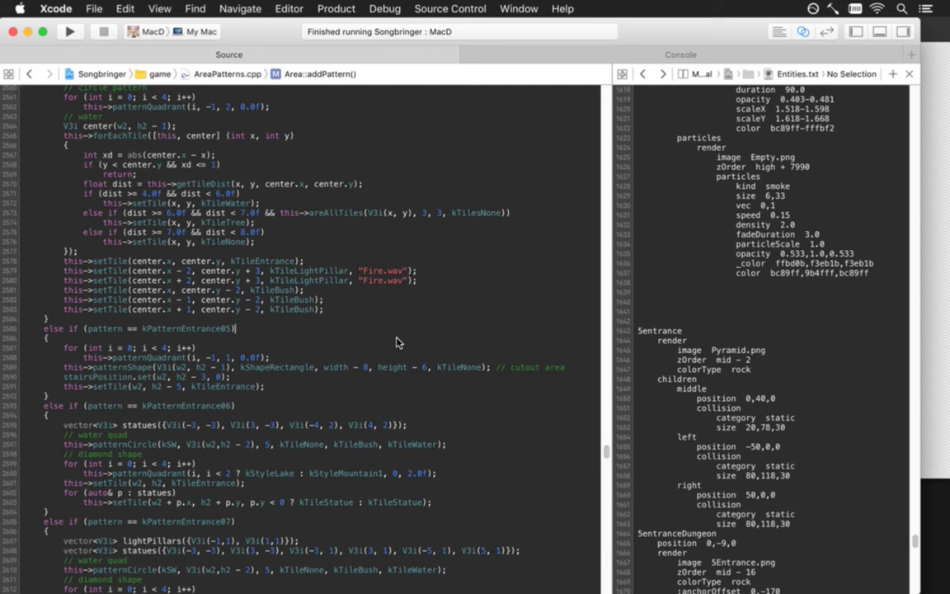
pyautogui.press('super+shift+o')
pyautogui.press('BackSpace')
pyautogui.press('BackSpace')
pyautogui.press('BackSpace')
pyautogui.press('BackSpace')
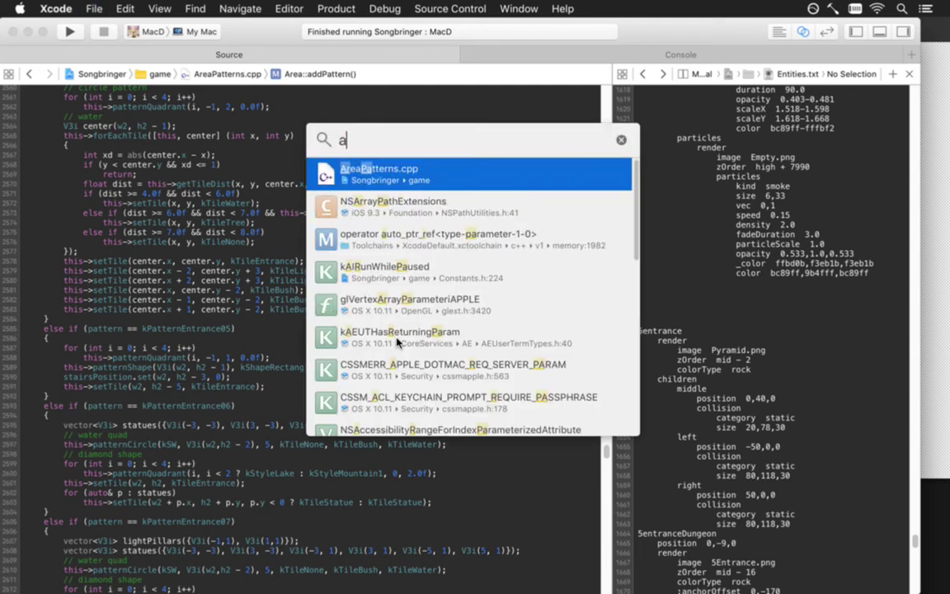
pyautogui.write('pathfindisp')
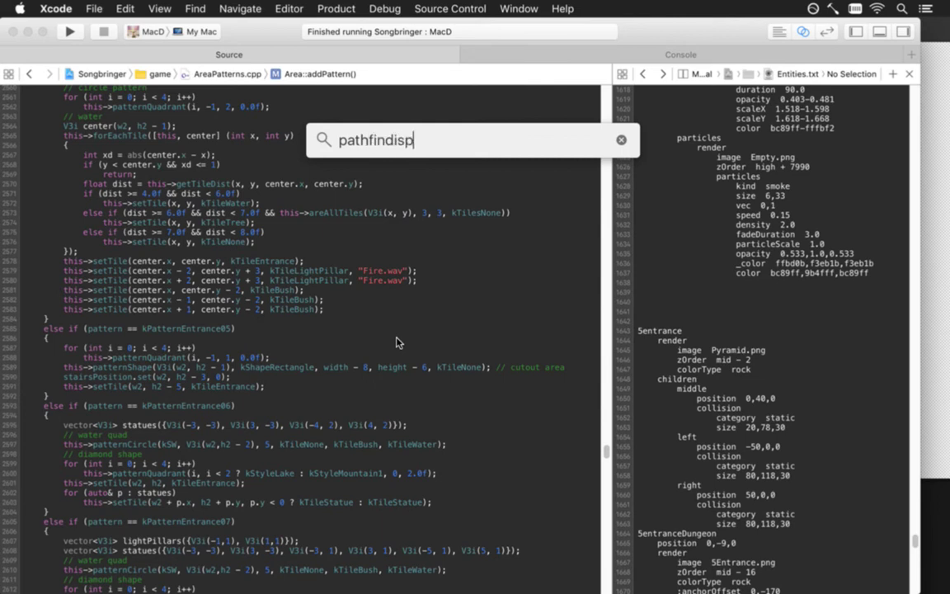
pyautogui.press('BackSpace')
pyautogui.write('open')
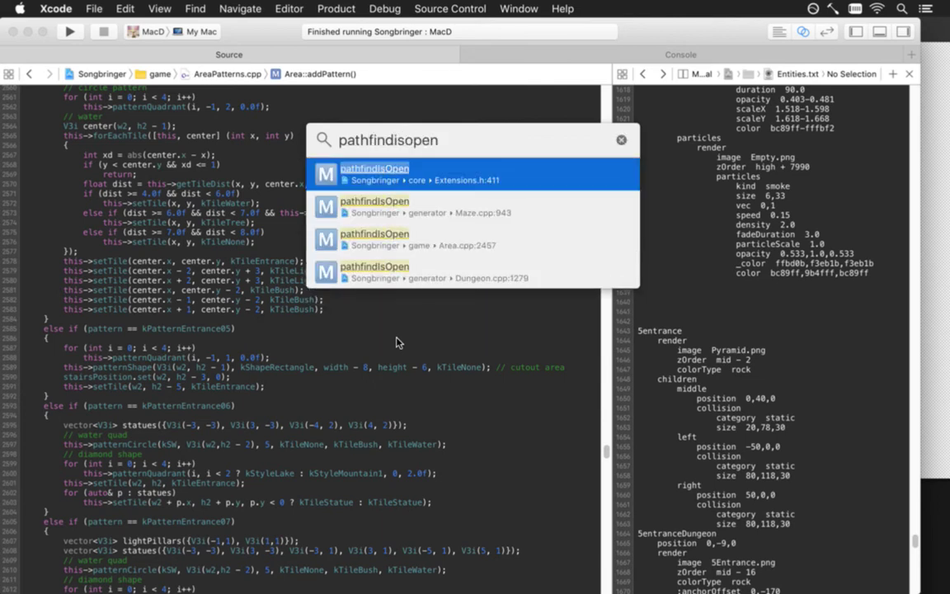
pyautogui.press('Down')
pyautogui.press('Down')
pyautogui.press('Return')
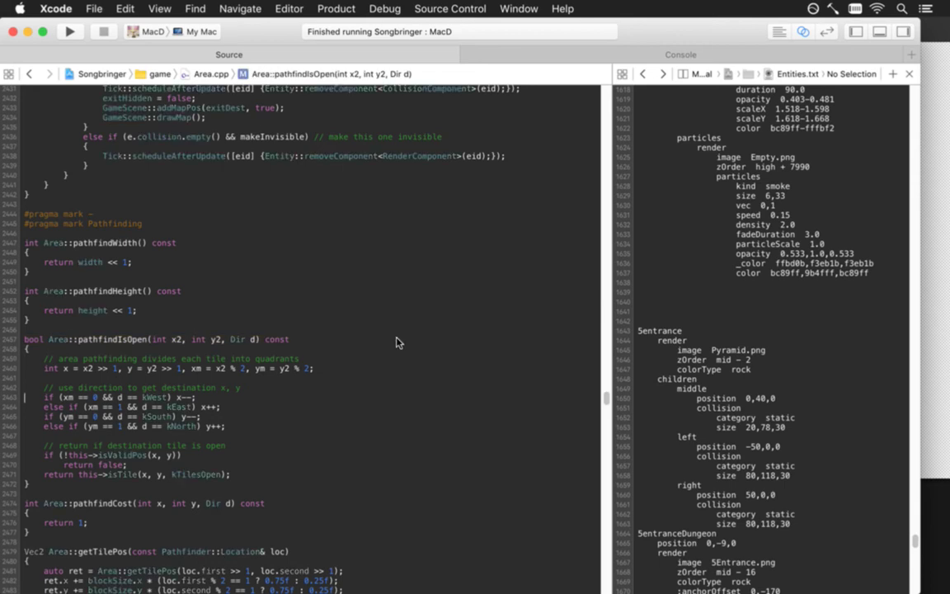
# Jump from the kTilesOpen reference in pathfindIsOpen to its definition in Constants.cpp
pyautogui.click(366, 122)
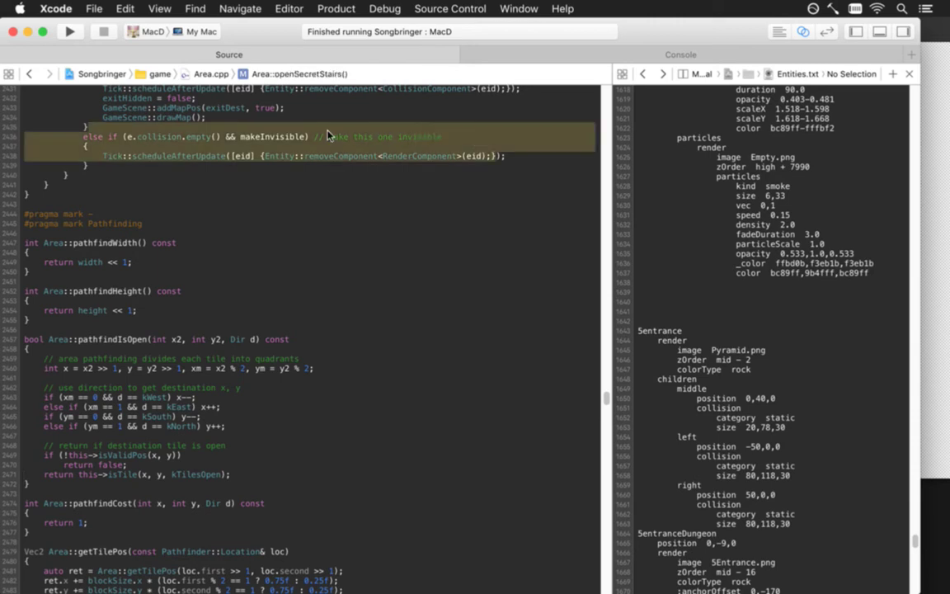
pyautogui.click(225, 478)
pyautogui.doubleClick(204, 459)
pyautogui.doubleClick(201, 466)
pyautogui.click(203, 459)
pyautogui.keyDown('super'); pyautogui.click(200, 475); pyautogui.keyUp('super')
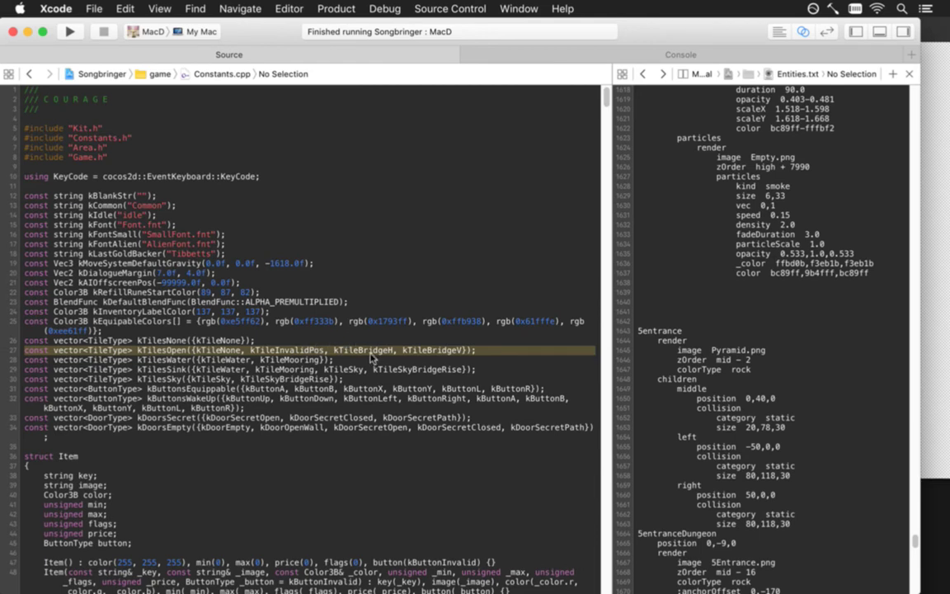
# Search Constants.cpp for "ktilesopen" and close the search
pyautogui.click(307, 342)
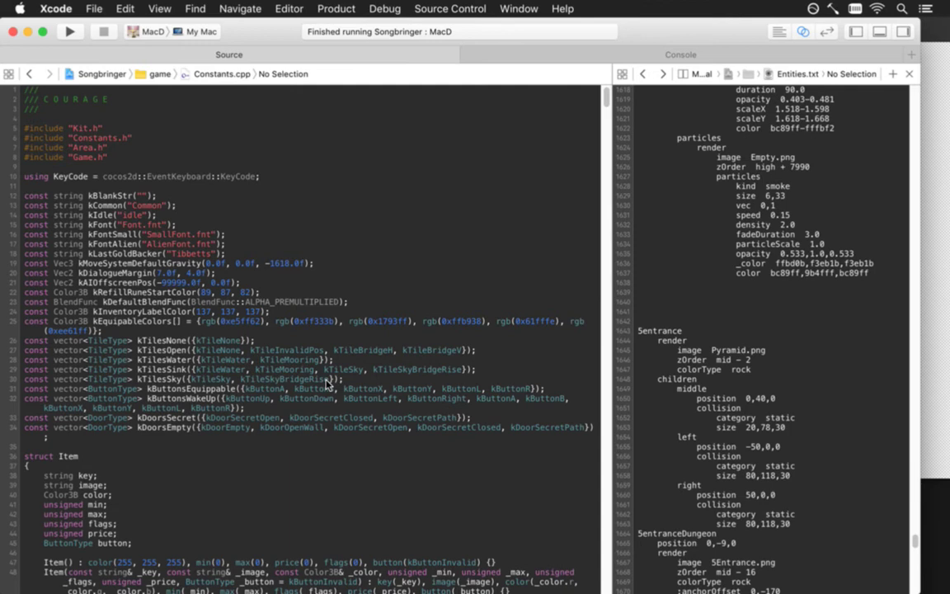
pyautogui.press('super+f')
pyautogui.write('ktilesopen')
pyautogui.press('Return')
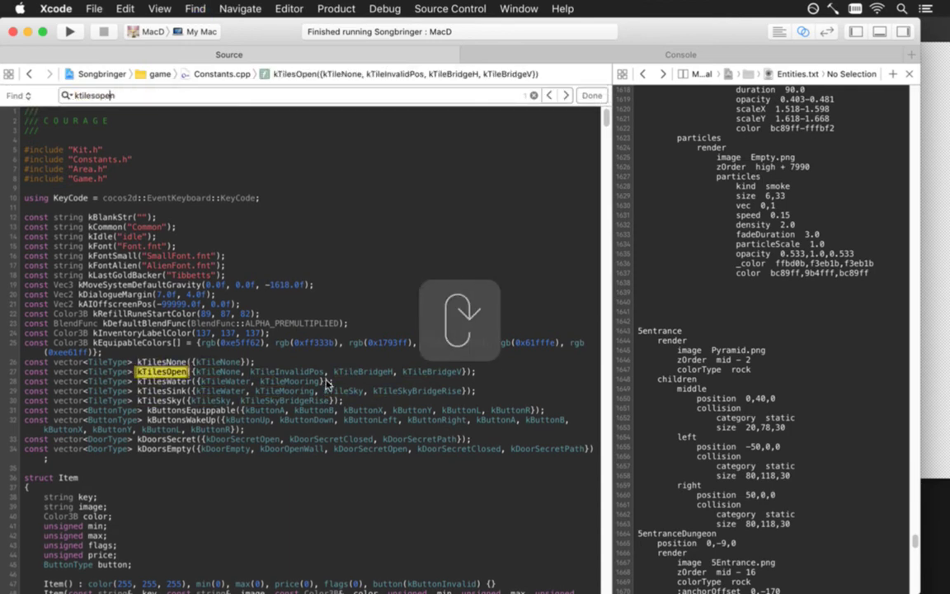
pyautogui.press('Escape')
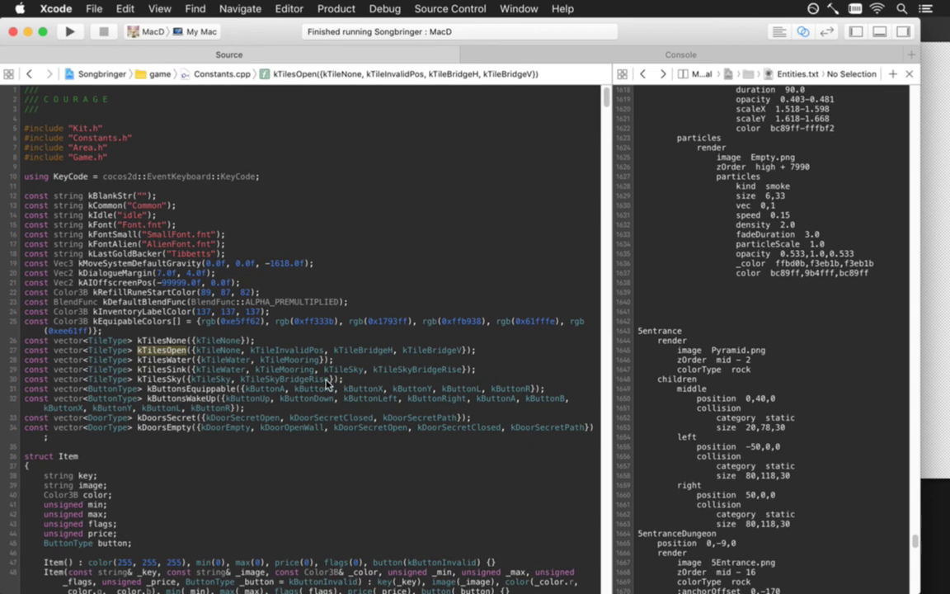
# Try renaming the kTilesOpen constant in Constants.cpp as kTilesPathfind, and undo the rename
pyautogui.click(188, 350)
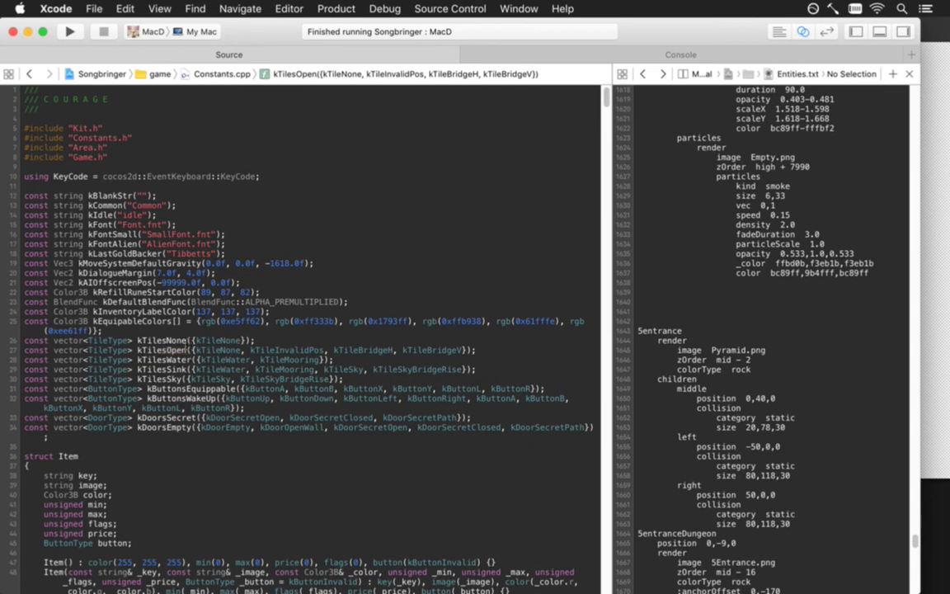
pyautogui.press('BackSpace')
pyautogui.press('BackSpace')
pyautogui.press('BackSpace')
pyautogui.press('BackSpace')
pyautogui.write('Path')
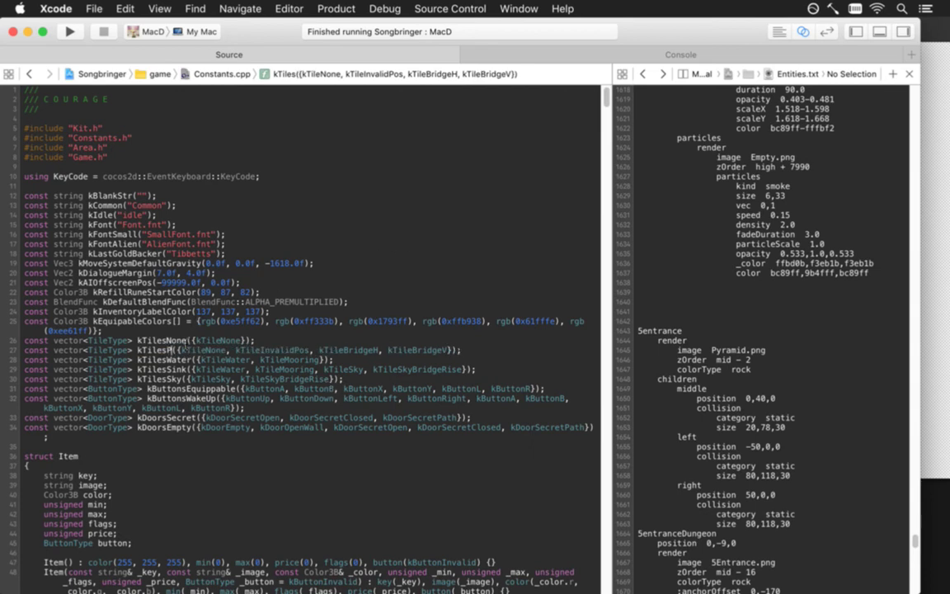
pyautogui.write('find')
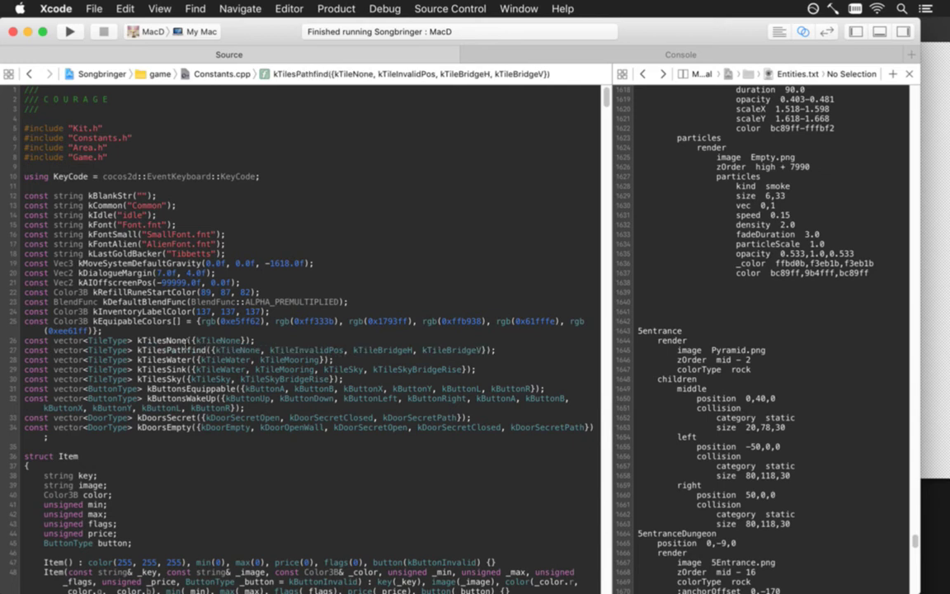
pyautogui.press('super+z')
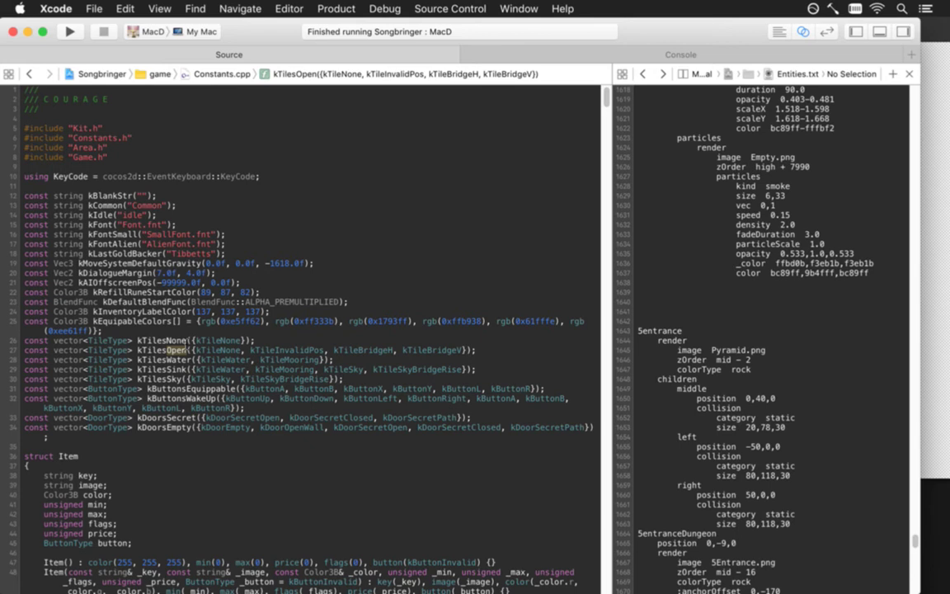
# Search the whole project for "ktilesopen"
pyautogui.press('super+shift+f')
pyautogui.write('ktilesopen')
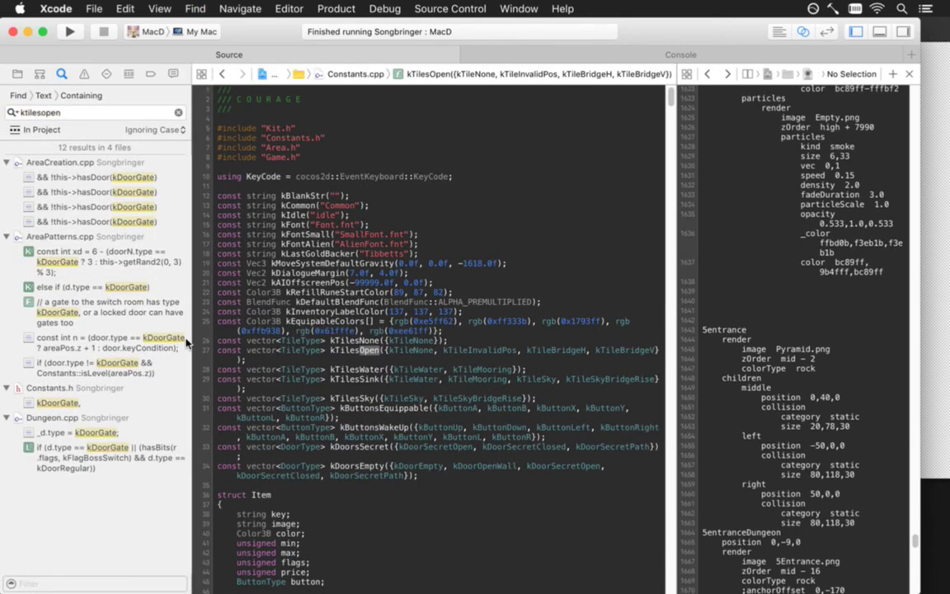
pyautogui.press('Return')
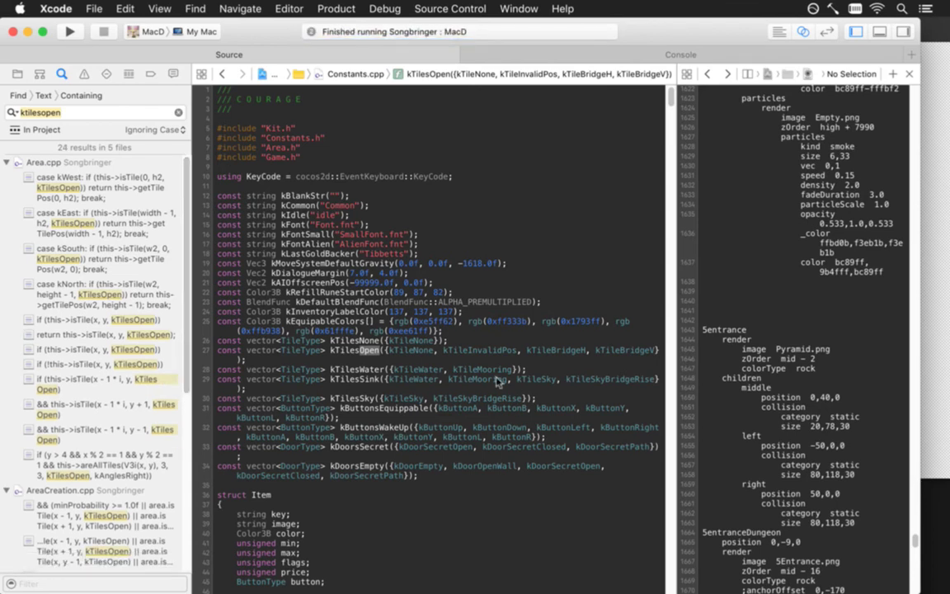
# Copy the complete kTilesOpen definition line in Constants.cpp
pyautogui.click(469, 340)
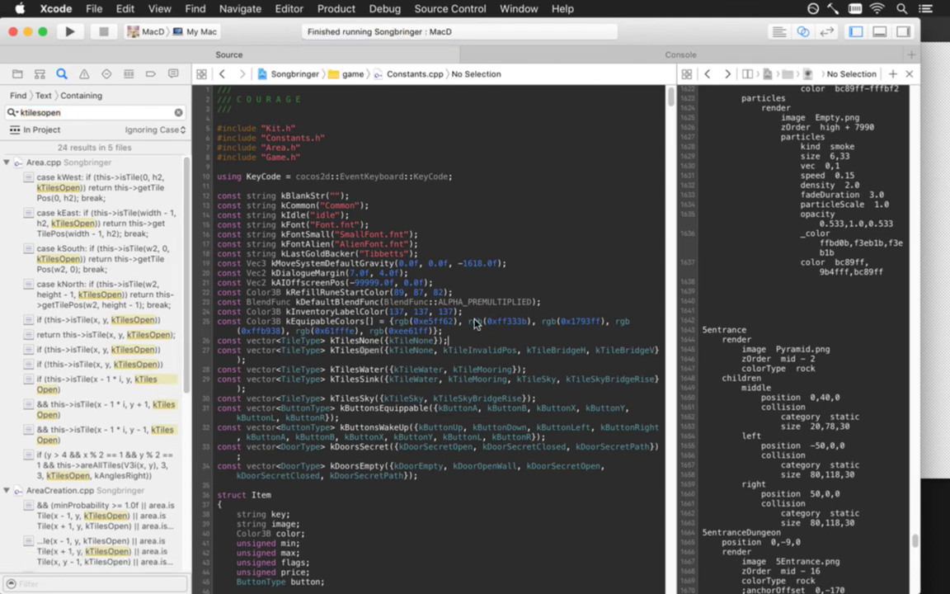
pyautogui.press('Down')
pyautogui.hotkey('shift', 'Down')
pyautogui.press('super+c')
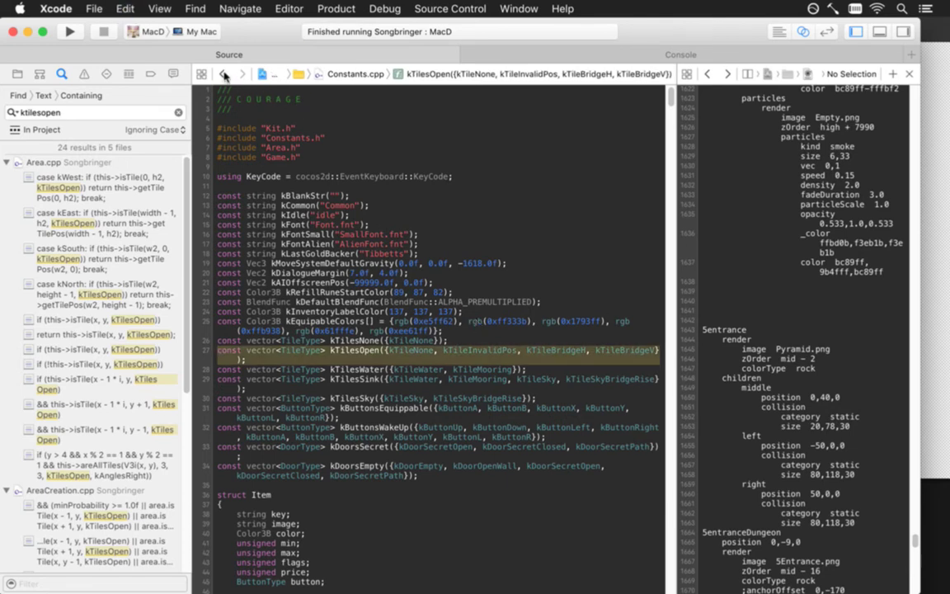
# Return to pathfindIsOpen in Area.cpp, hide the project search results, and replace kTilesOpen with kTilesPathfind in the return statement
pyautogui.press('ctrl+super+Left')
pyautogui.press('super+0')
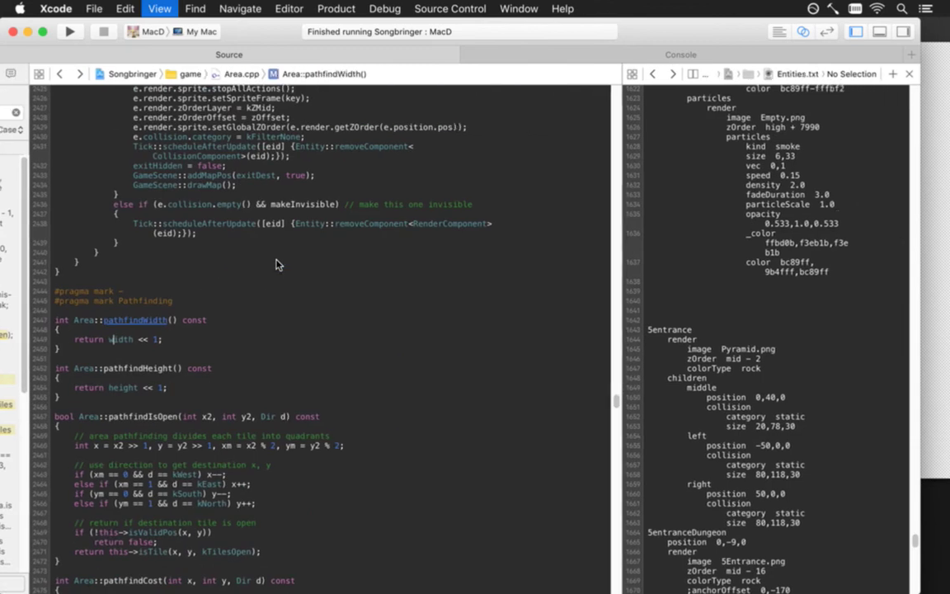
pyautogui.press('Down')
pyautogui.press('Down')
pyautogui.press('Down')
pyautogui.press('Down')
pyautogui.press('Down')
pyautogui.press('Down')
pyautogui.press('Down')
pyautogui.press('Down')
pyautogui.press('Down')
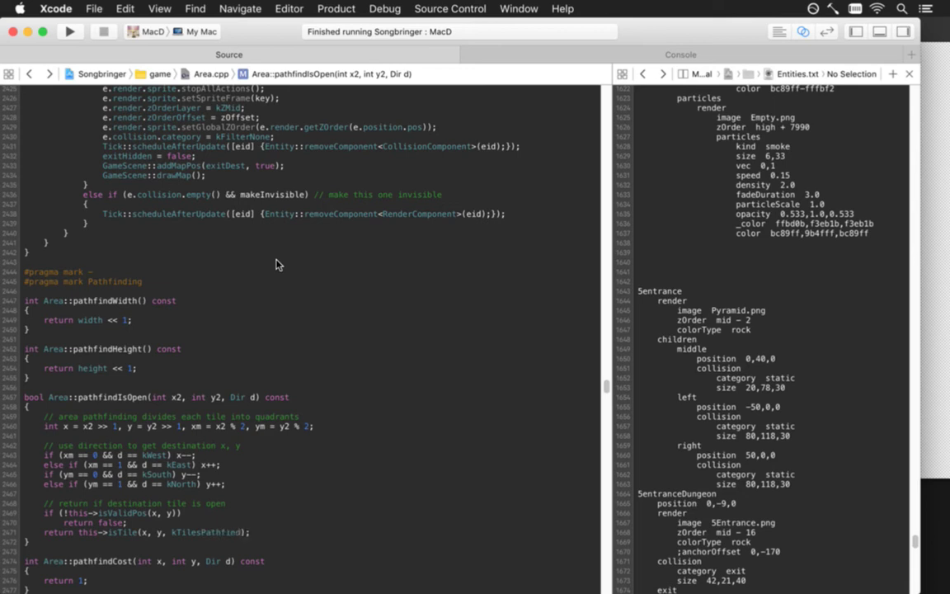
# Paste the copied tile list below kTilesFlat near the start of Area.cpp and rename it kTilesPathfind
pyautogui.press('super+Up')
pyautogui.press('super+v')
pyautogui.hotkey('alt', 'Right')
pyautogui.hotkey('alt', 'Right')
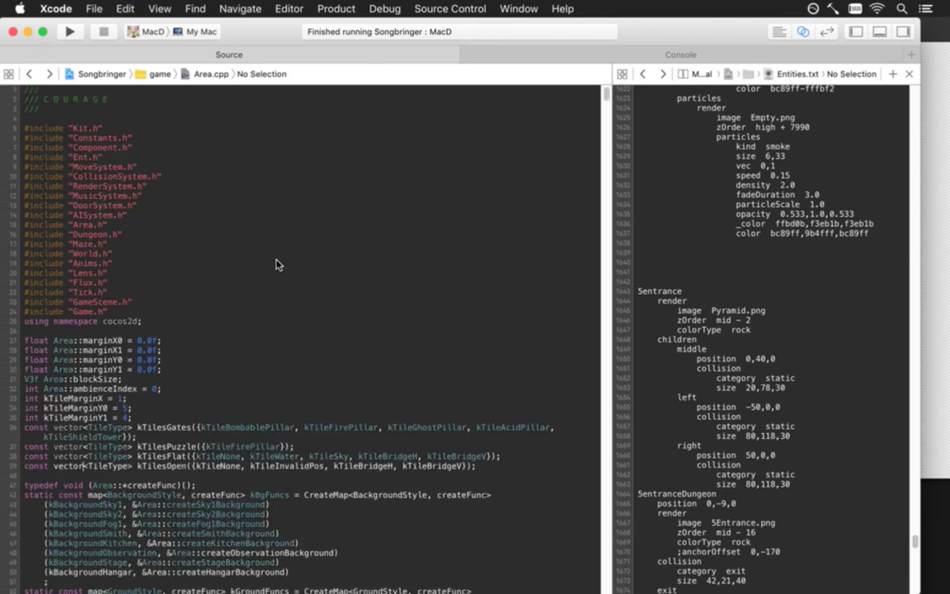
pyautogui.hotkey('alt', 'Right')
pyautogui.press('BackSpace')
pyautogui.press('BackSpace')
pyautogui.press('BackSpace')
pyautogui.press('BackSpace')
pyautogui.write('Pathfind')
pyautogui.hotkey('alt', 'Right')
pyautogui.press('Right')
pyautogui.press('Right')
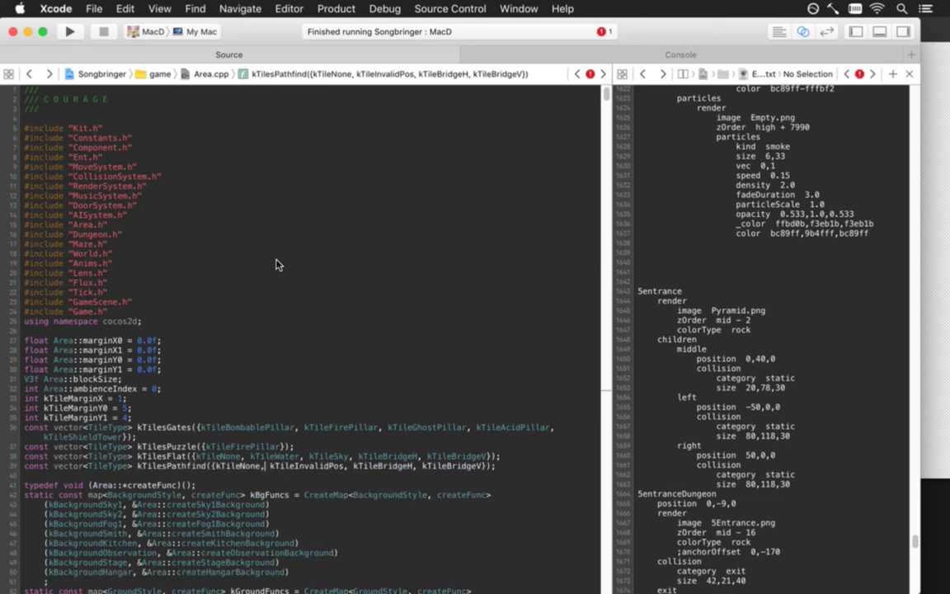
# Remove kTileInvalidPos from the kTilesPathfind list in Area.cpp
pyautogui.press('Delete')
pyautogui.press('Delete')
pyautogui.press('Delete')
pyautogui.press('Delete')
pyautogui.press('Delete')
pyautogui.press('Delete')
pyautogui.press('Delete')
pyautogui.press('Delete')
pyautogui.press('Delete')
pyautogui.press('Delete')
pyautogui.press('Delete')
pyautogui.press('Delete')
pyautogui.press('Delete')
pyautogui.press('Delete')
pyautogui.press('Delete')
pyautogui.press('Delete')
pyautogui.press('Delete')
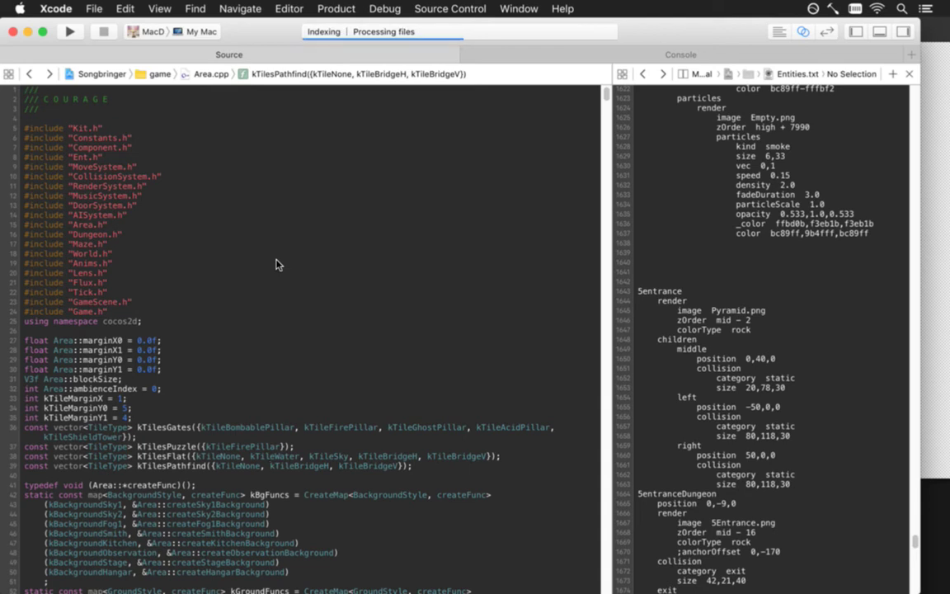
# Undo the removal of kTileInvalidPos from the kTilesPathfind list
pyautogui.press('super+z')
pyautogui.press('super+z')
pyautogui.press('super+z')
pyautogui.press('super+z')
pyautogui.press('super+z')
pyautogui.press('super+z')
pyautogui.press('super+z')
pyautogui.press('super+z')
pyautogui.press('super+z')
pyautogui.press('super+z')
pyautogui.press('super+z')
pyautogui.press('super+z')
pyautogui.press('super+z')
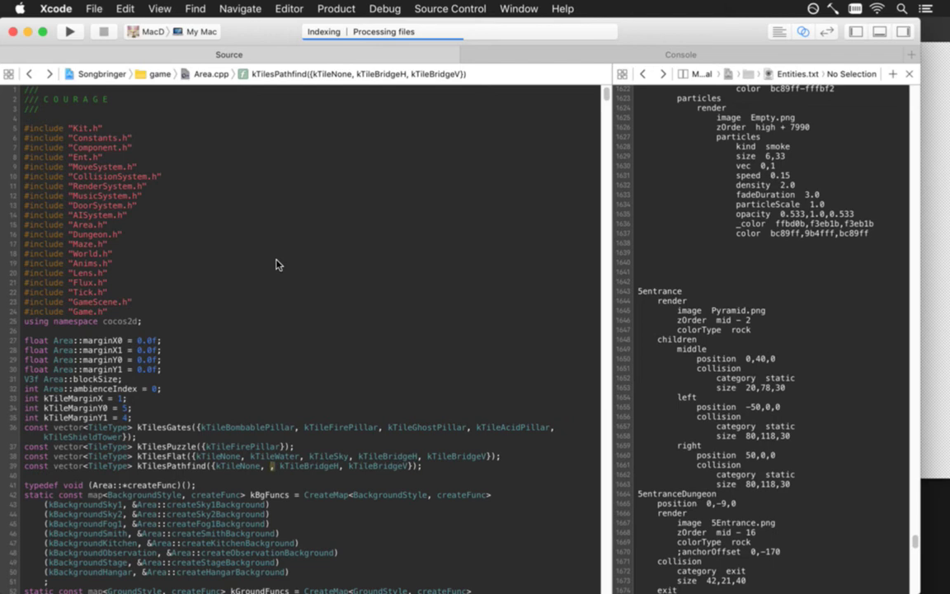
pyautogui.press('super+z')
pyautogui.press('super+z')
pyautogui.press('super+z')
pyautogui.press('super+z')
pyautogui.press('super+z')
pyautogui.press('super+z')
pyautogui.press('super+z')
pyautogui.press('super+z')
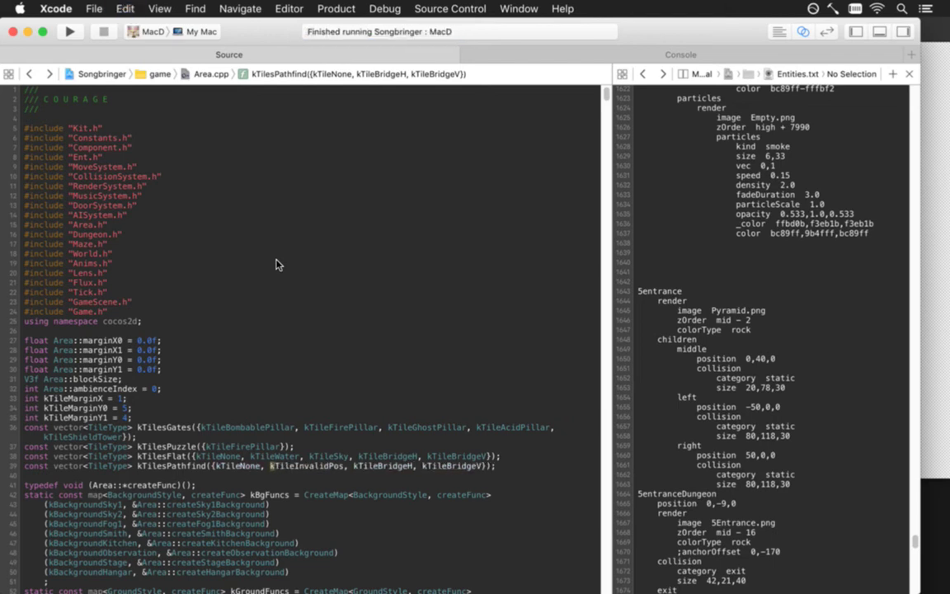
# Show Area.cpp in a single editor and undo the remaining kTilesPathfind edits, back to kTilesOpen in pathfindIsOpen
pyautogui.press('super+Return')
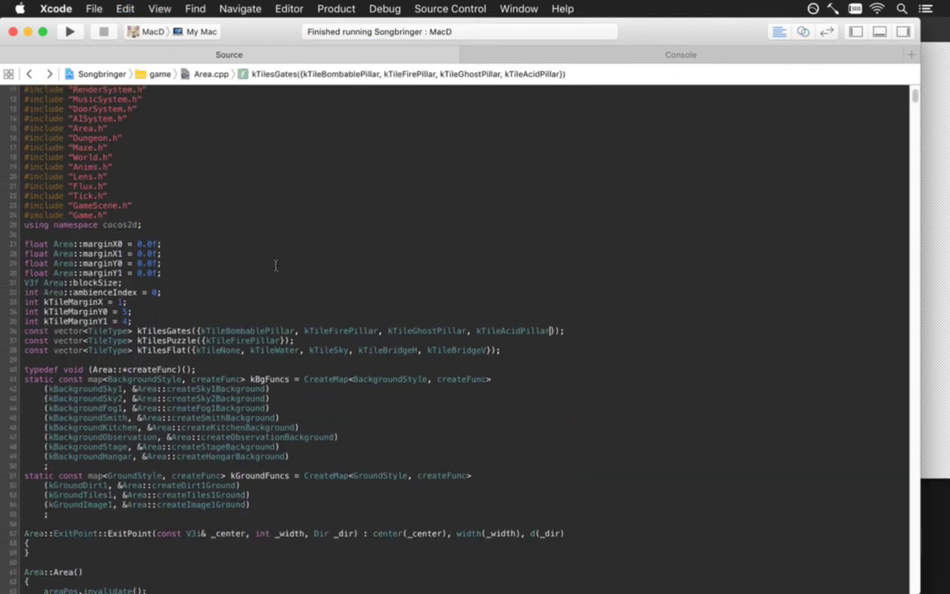
pyautogui.press('super+shift+z')
pyautogui.press('super+shift+z')
pyautogui.press('super+shift+z')
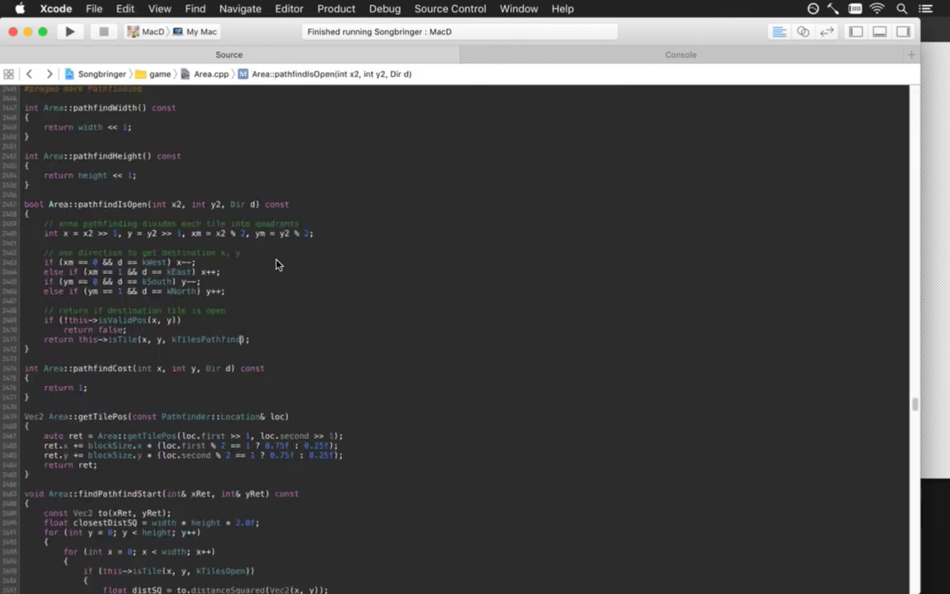
pyautogui.press('super+z')
pyautogui.press('super+shift+z')
pyautogui.press('super+z')
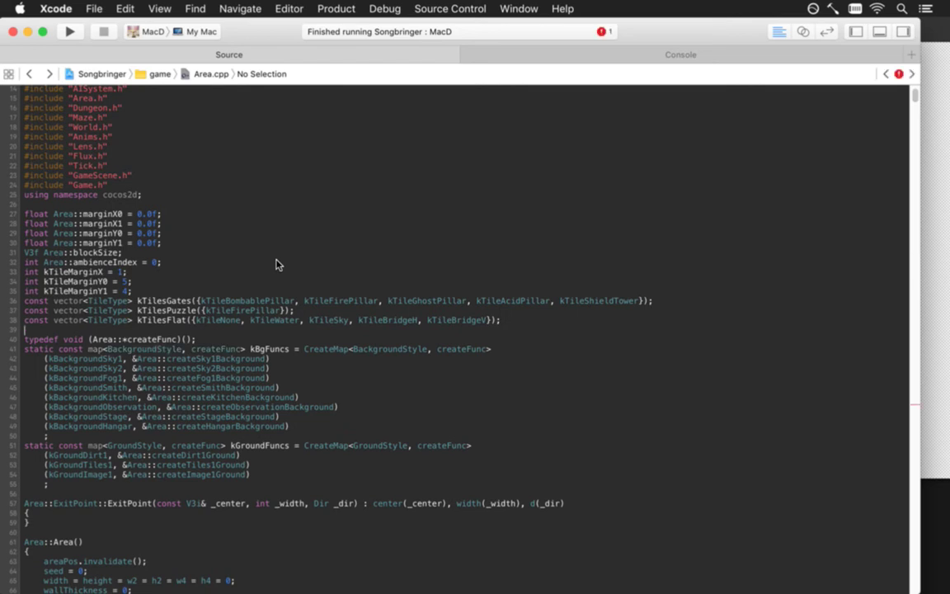
pyautogui.press('super+z')
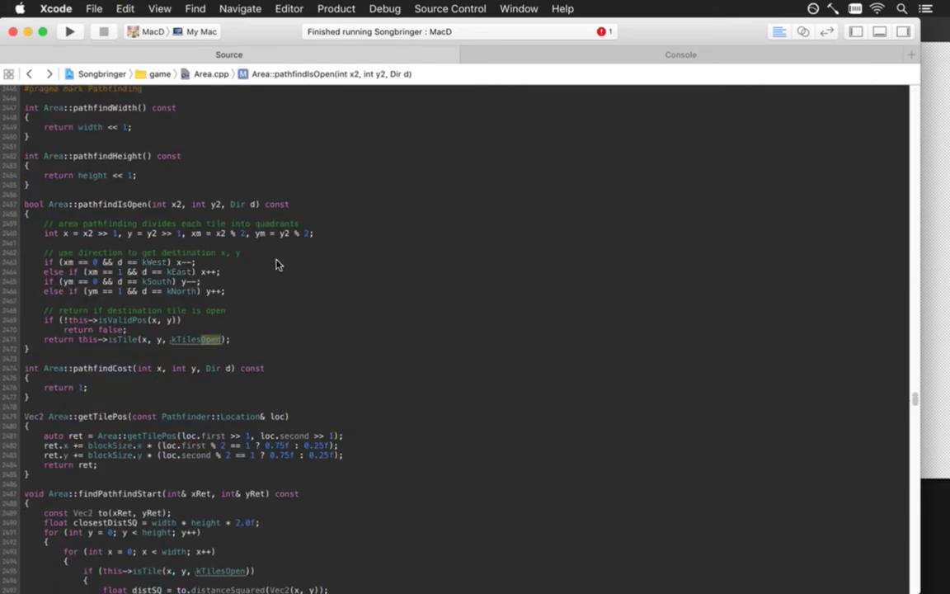
# Build the MacD target and return to the kPatternEntrance05 code in AreaPatterns.cpp
pyautogui.press('super+r')
pyautogui.press('ctrl+super+Left')
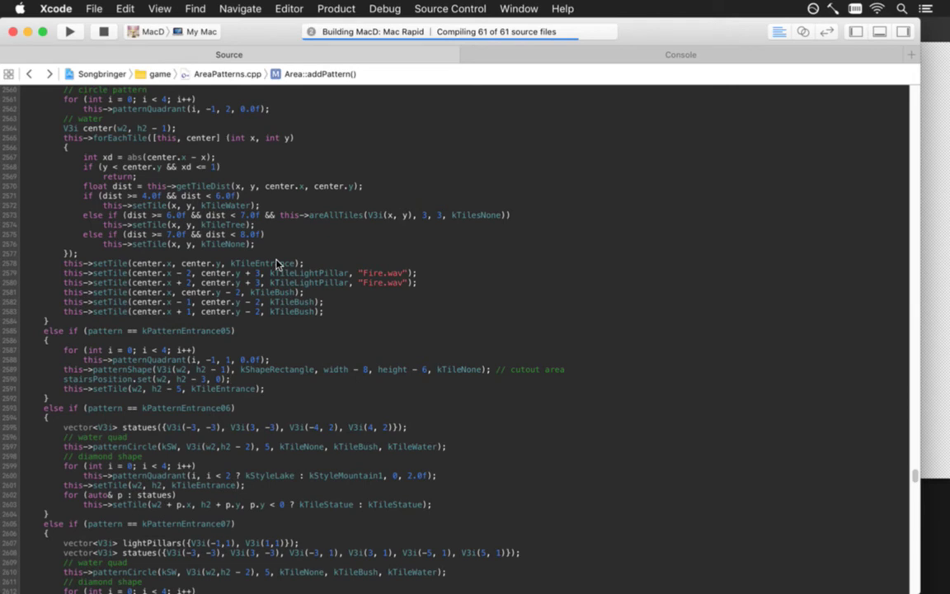
# Duplicate the "cutout area" patternShape line in kPatternEntrance05 and change the copy's comment to "static tiles"
pyautogui.press('super+d')
pyautogui.press('BackSpace')
pyautogui.press('BackSpace')
pyautogui.press('BackSpace')
pyautogui.press('BackSpace')
pyautogui.press('BackSpace')
pyautogui.press('BackSpace')
pyautogui.press('BackSpace')
pyautogui.press('BackSpace')
pyautogui.press('BackSpace')
pyautogui.press('BackSpace')
pyautogui.write('static tiles')
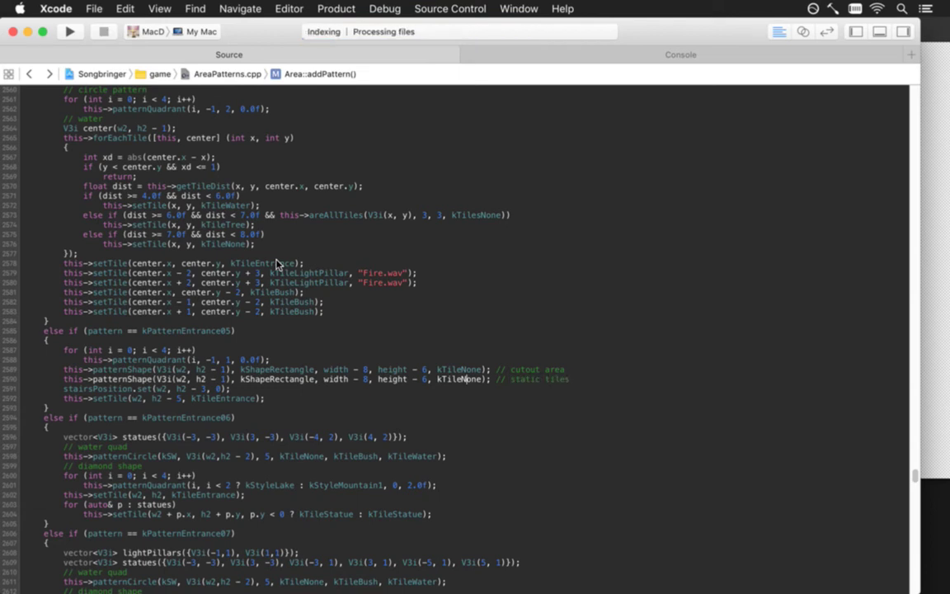
# Replace the width argument of the "static tiles" patternShape line with 9
pyautogui.press('Left')
pyautogui.press('Left')
pyautogui.press('Left')
pyautogui.press('Left')
pyautogui.press('Left')
pyautogui.press('Left')
pyautogui.press('Left')
pyautogui.press('Left')
pyautogui.press('Left')
pyautogui.press('Left')
pyautogui.press('Left')
pyautogui.press('Left')
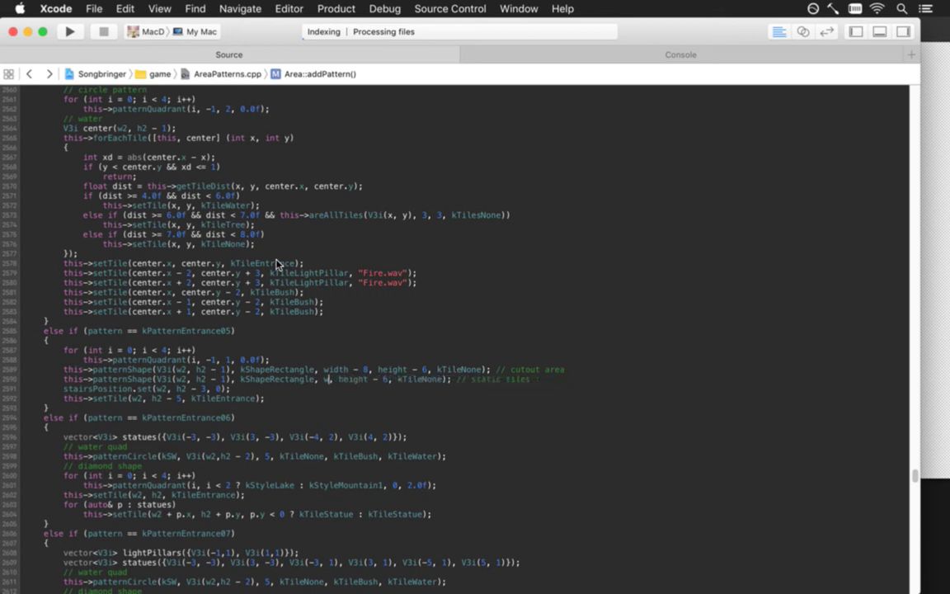
pyautogui.press('BackSpace')
pyautogui.press('BackSpace')
pyautogui.press('BackSpace')
pyautogui.press('BackSpace')
pyautogui.press('BackSpace')
pyautogui.press('BackSpace')
pyautogui.press('BackSpace')
pyautogui.press('BackSpace')
pyautogui.press('BackSpace')
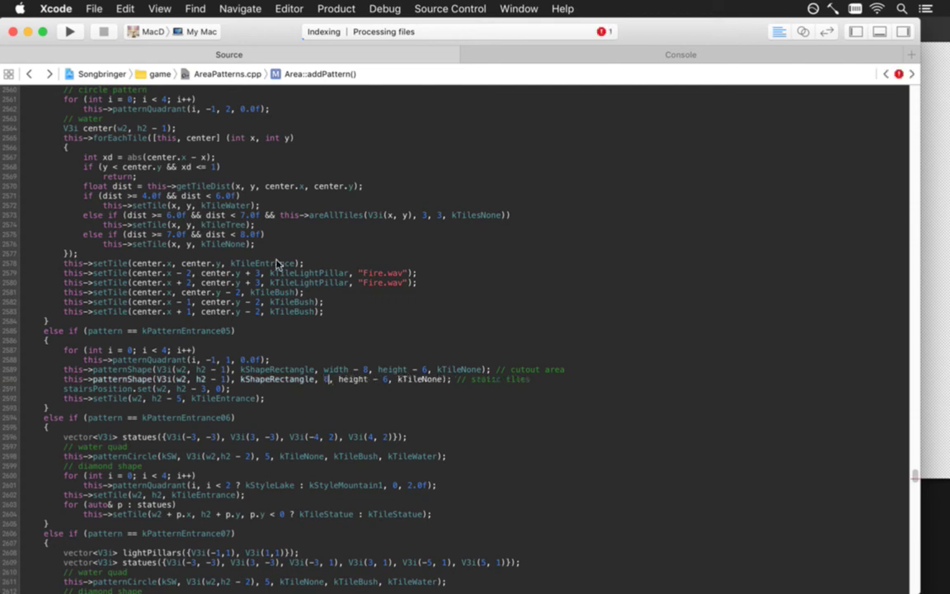
pyautogui.write('5')
# Replace the height argument of the "static tiles" patternShape line with 9
pyautogui.press('Right')
pyautogui.press('Right')
pyautogui.press('Right')
pyautogui.press('BackSpace')
pyautogui.press('Delete')
pyautogui.press('Delete')
pyautogui.press('Delete')
pyautogui.press('Delete')
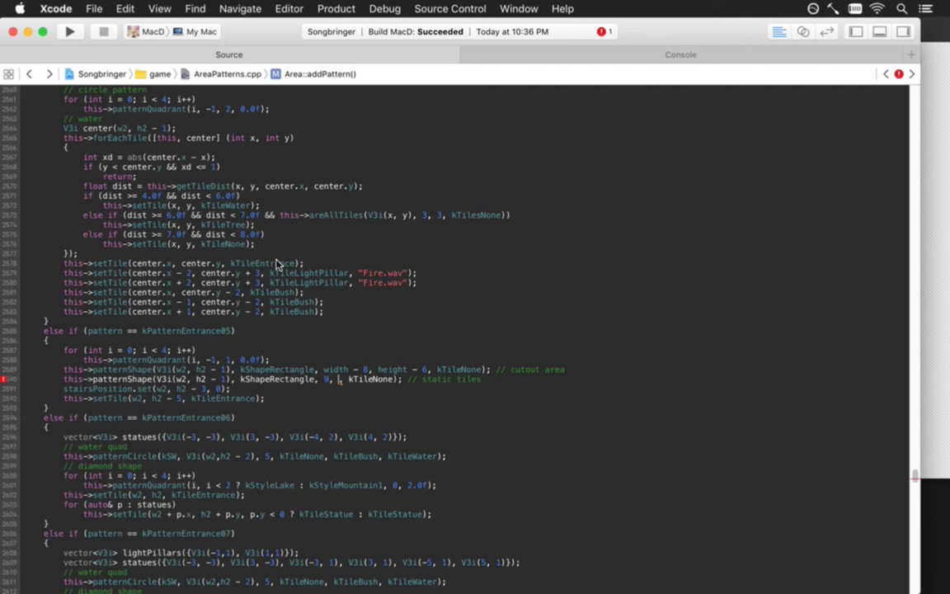
pyautogui.write('9')
# Change the tile type of the "static tiles" patternShape line to kTileStatic and build and run the MacD target
pyautogui.press('Delete')
pyautogui.press('Delete')
pyautogui.press('Delete')
pyautogui.press('Delete')
pyautogui.write('Static')
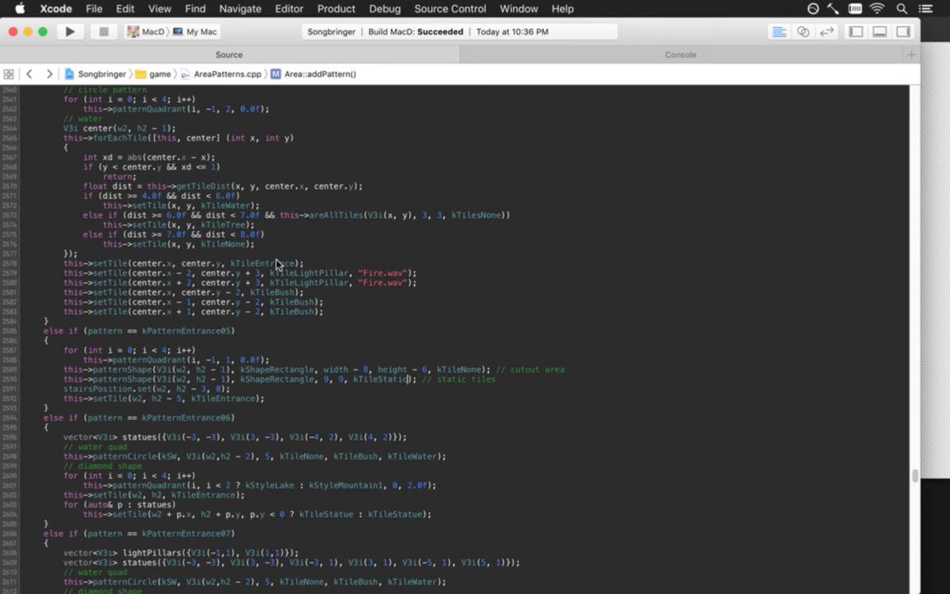
pyautogui.press('super+r')
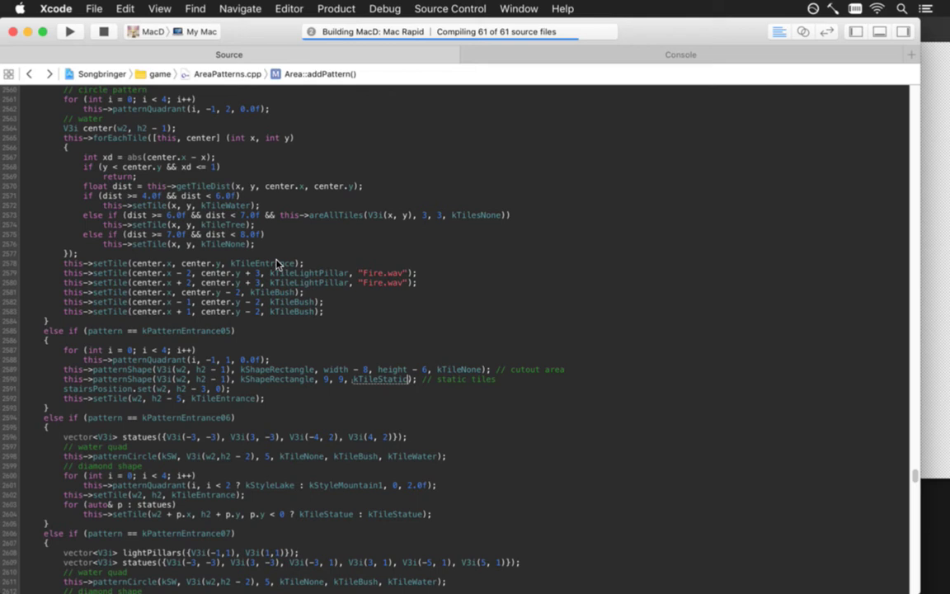
# Duplicate the "static tiles" patternShape line in kPatternEntrance05
pyautogui.press('super+Left')
pyautogui.press('super+Left')
pyautogui.hotkey('shift', 'Down')
pyautogui.press('super+c')
pyautogui.press('Right')
pyautogui.press('super+v')
# Change the duplicated patternShape line's comment to "line from stairs" and move the line below stairsPosition.set
pyautogui.press('Up')
pyautogui.press('Right')
pyautogui.press('super+Right')
pyautogui.press('BackSpace')
pyautogui.press('BackSpace')
pyautogui.press('BackSpace')
pyautogui.press('BackSpace')
pyautogui.press('BackSpace')
pyautogui.press('BackSpace')
pyautogui.press('BackSpace')
pyautogui.press('BackSpace')
pyautogui.press('BackSpace')
pyautogui.press('BackSpace')
pyautogui.write('lin')
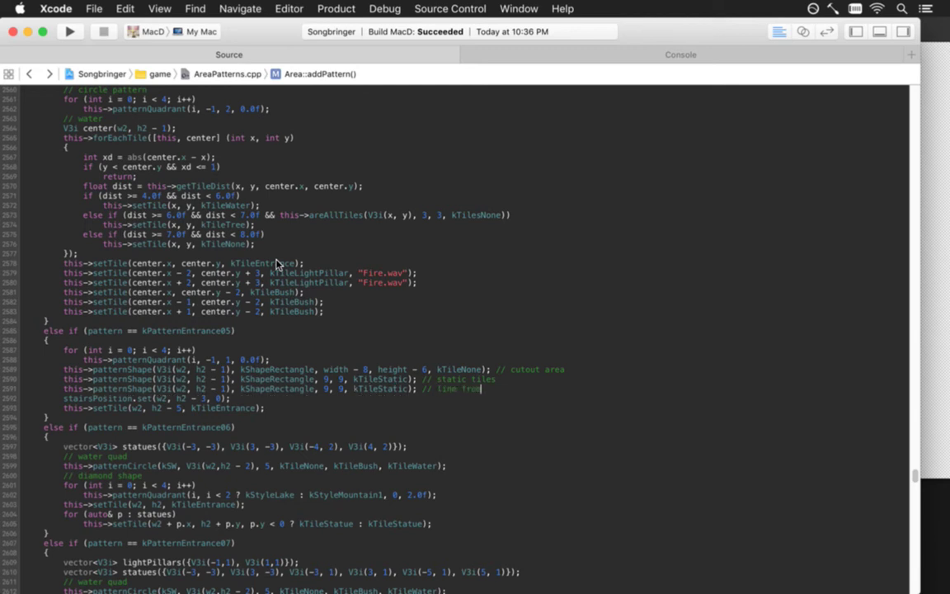
pyautogui.write('e from stairs')
pyautogui.press('super+alt+bracketright')
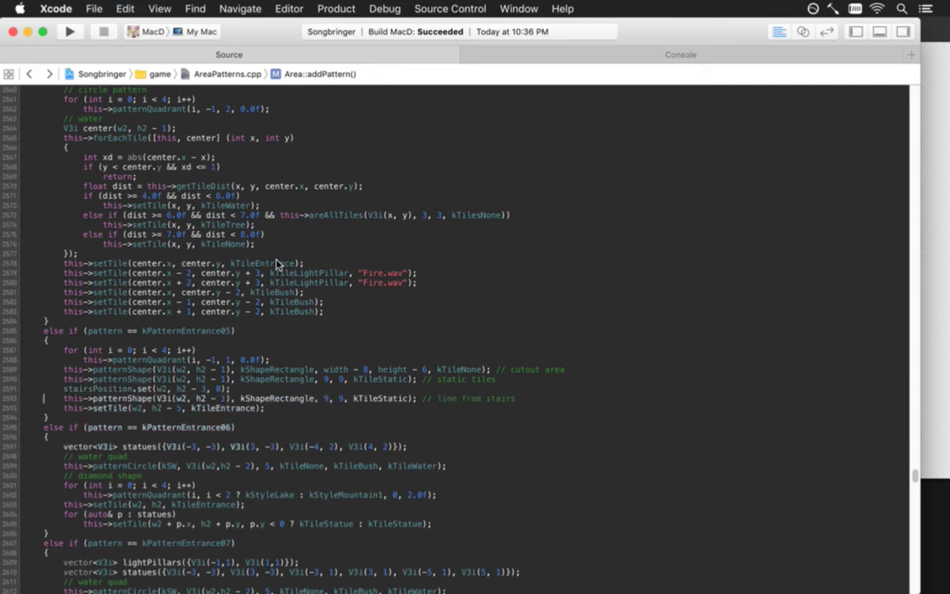
# Insert a this->patternLine call, using the single-TileType version, on a new line after stairsPosition.set in the kPatternEntrance05 block
pyautogui.press('Right')
pyautogui.press('Right')
pyautogui.press('Right')
pyautogui.press('Right')
pyautogui.press('Right')
pyautogui.press('Right')
pyautogui.press('Right')
pyautogui.press('Right')
pyautogui.press('Right')
pyautogui.press('Right')
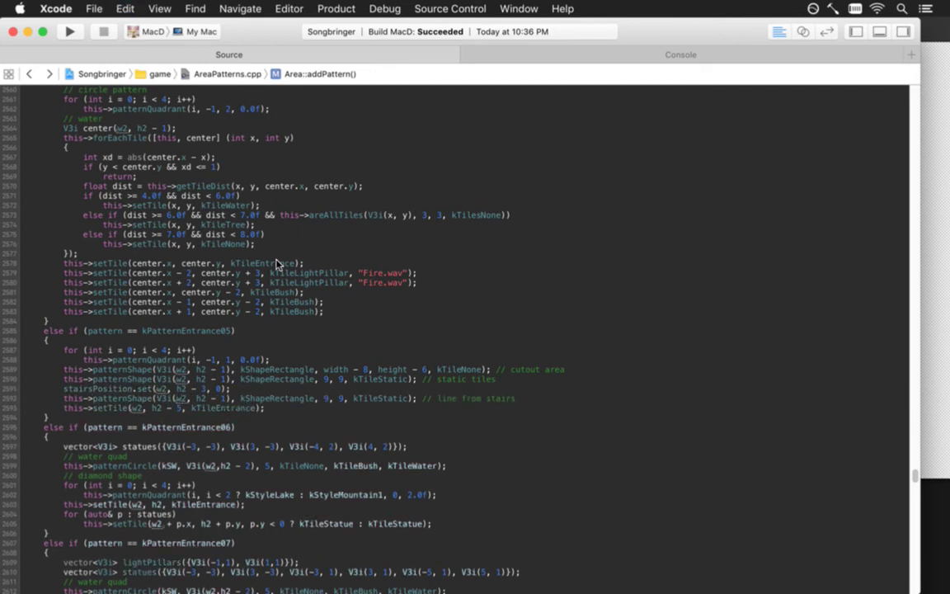
pyautogui.press('Up')
pyautogui.press('super+Right')
pyautogui.press('Return')
pyautogui.write('this->pattern')
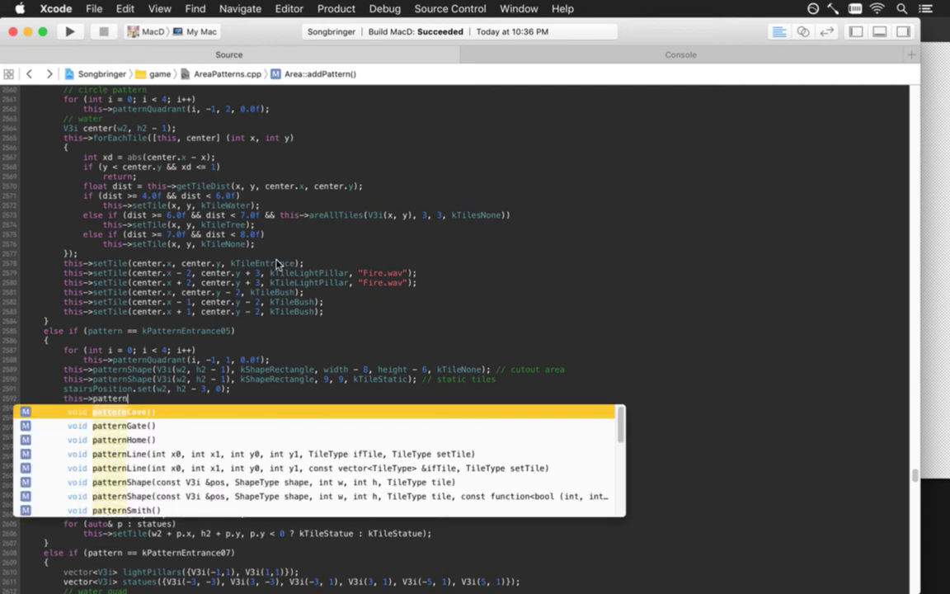
pyautogui.write('Li')
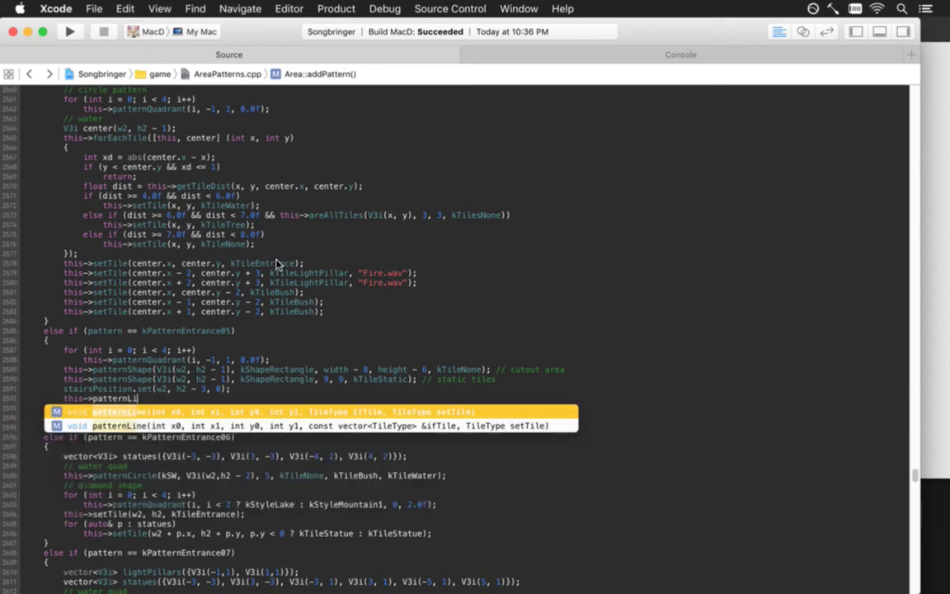
pyautogui.press('Return')
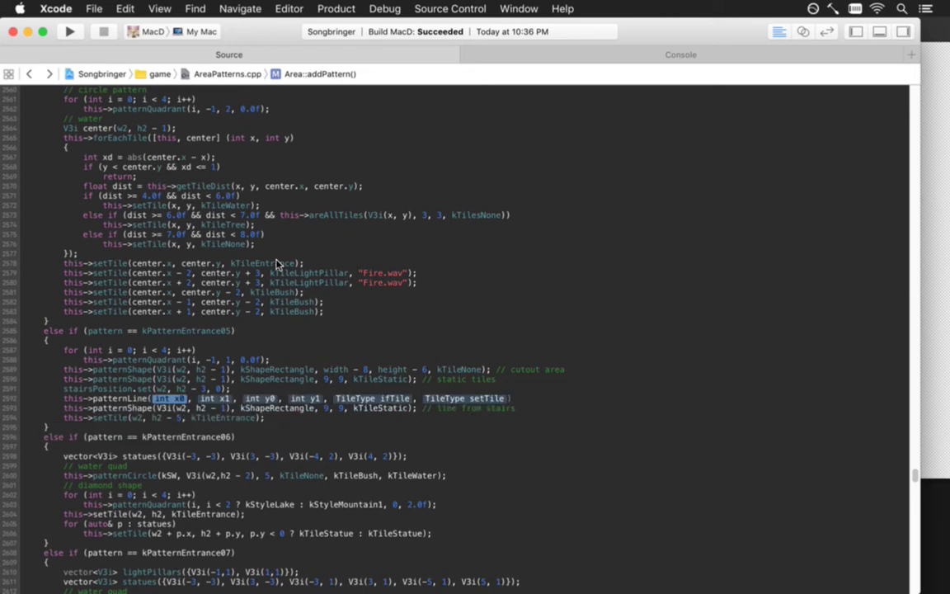
# Fill both x arguments, x0 and x1, of the patternLine call with stairsPosition.x
pyautogui.write('stai')
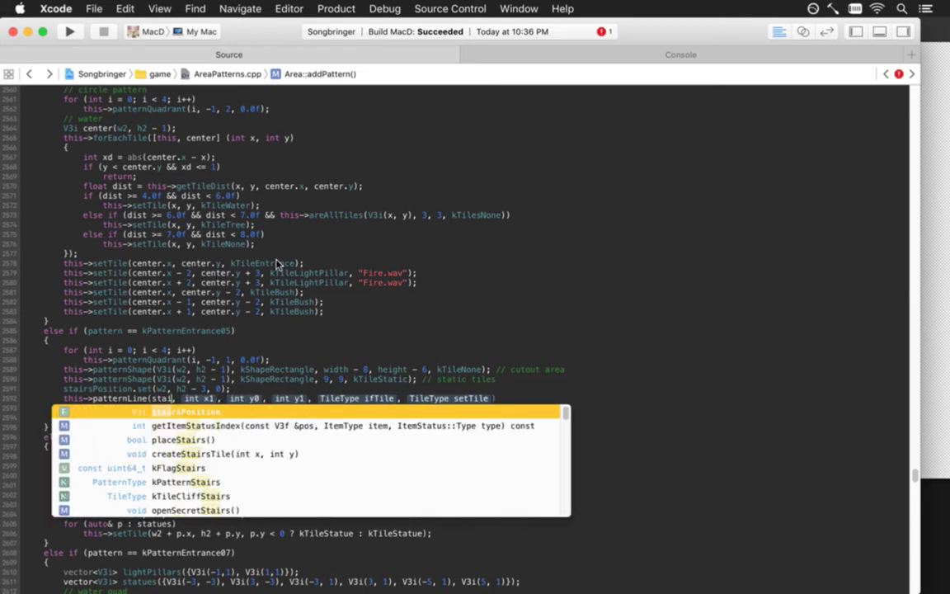
pyautogui.press('super+z')
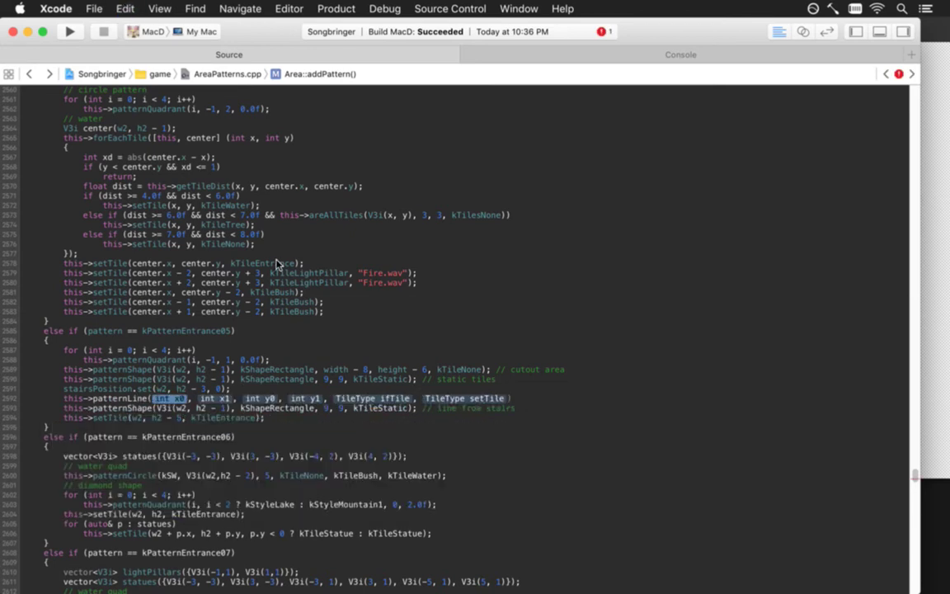
pyautogui.write('stairs')
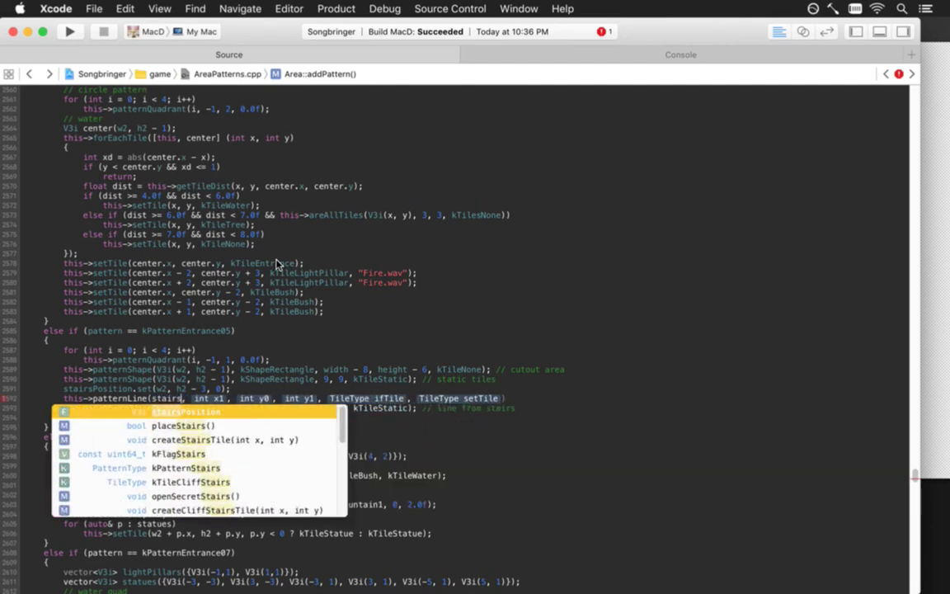
pyautogui.press('Return')
pyautogui.write('.x')
pyautogui.press('Tab')
pyautogui.write('stair')
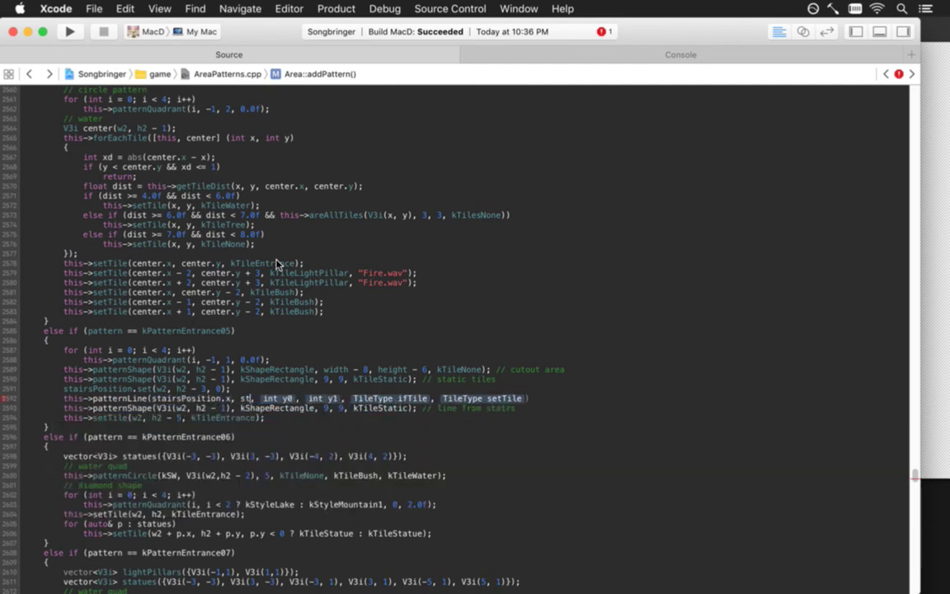
pyautogui.press('Return')
pyautogui.write('.x')
# Set the patternLine y arguments to stairsPosition.y - 3 for y0 and stairsPosition.y for y1
pyautogui.press('Tab')
pyautogui.write('stair')
pyautogui.press('Return')
pyautogui.write('.')
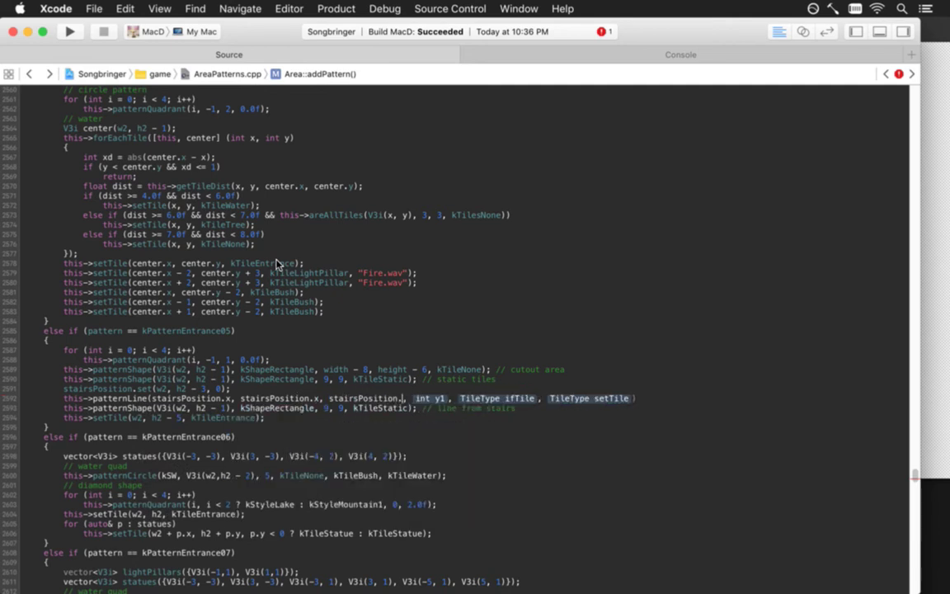
pyautogui.write('y - 1,')
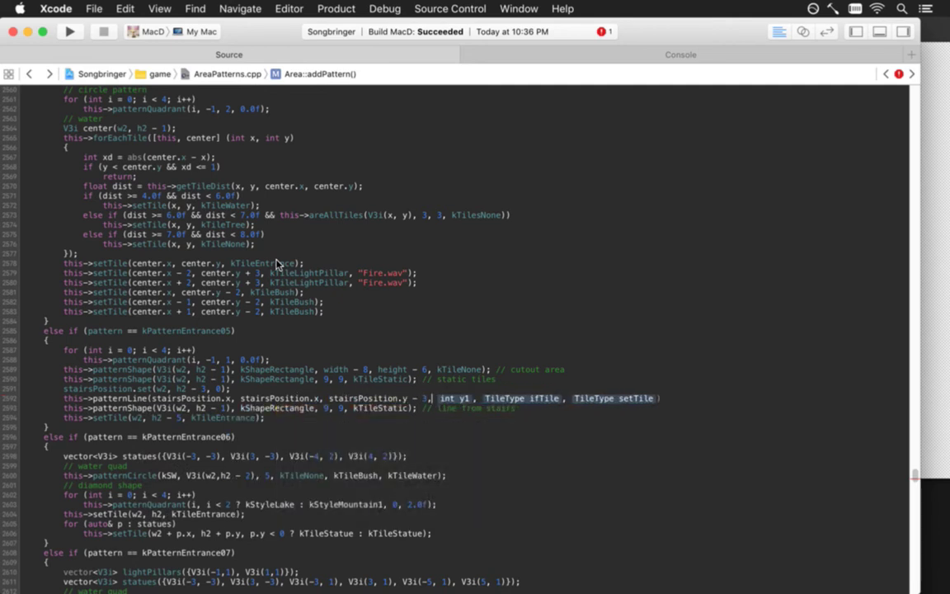
pyautogui.press('Tab')
pyautogui.write('stair')
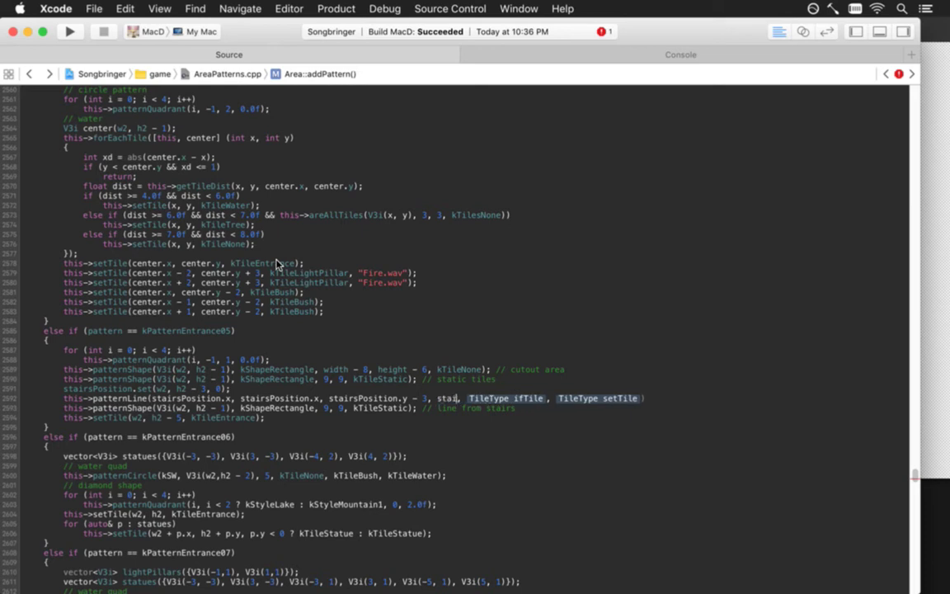
pyautogui.press('Return')
pyautogui.write('.y,')
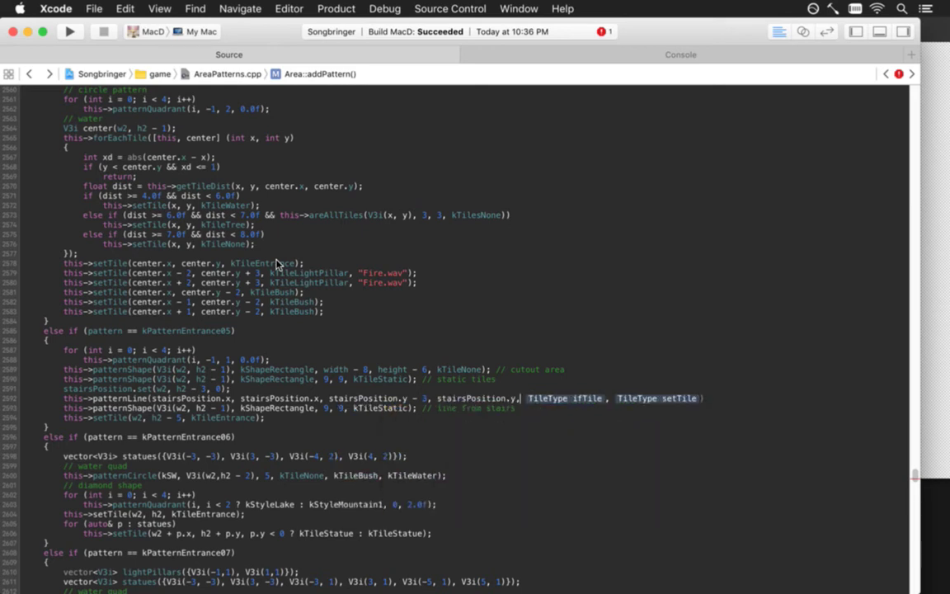
# Set the patternLine ifTile argument to kTileStatic and setTile to kTileNone, and end the statement with a semicolon
pyautogui.press('Tab')
pyautogui.write('kTile')
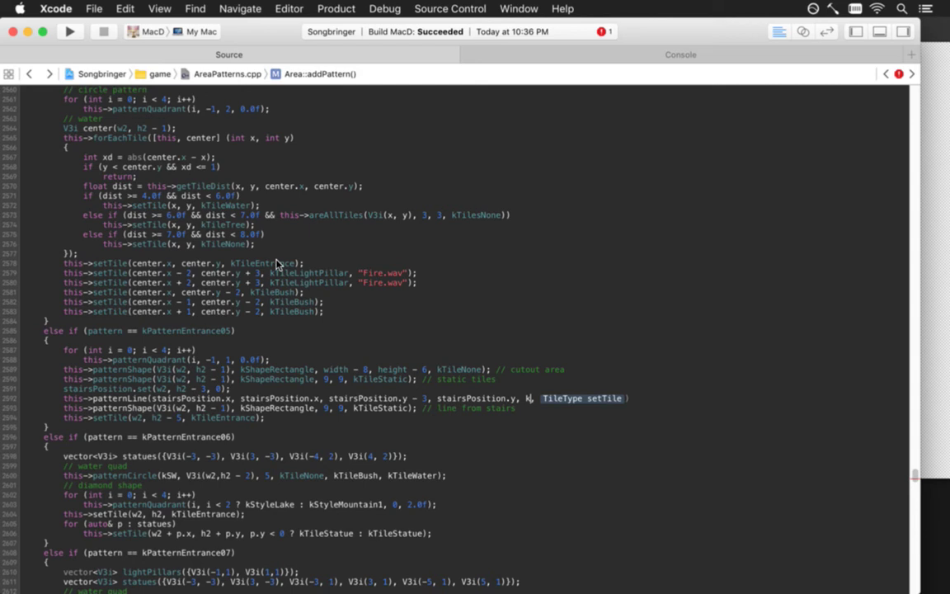
pyautogui.write('St')
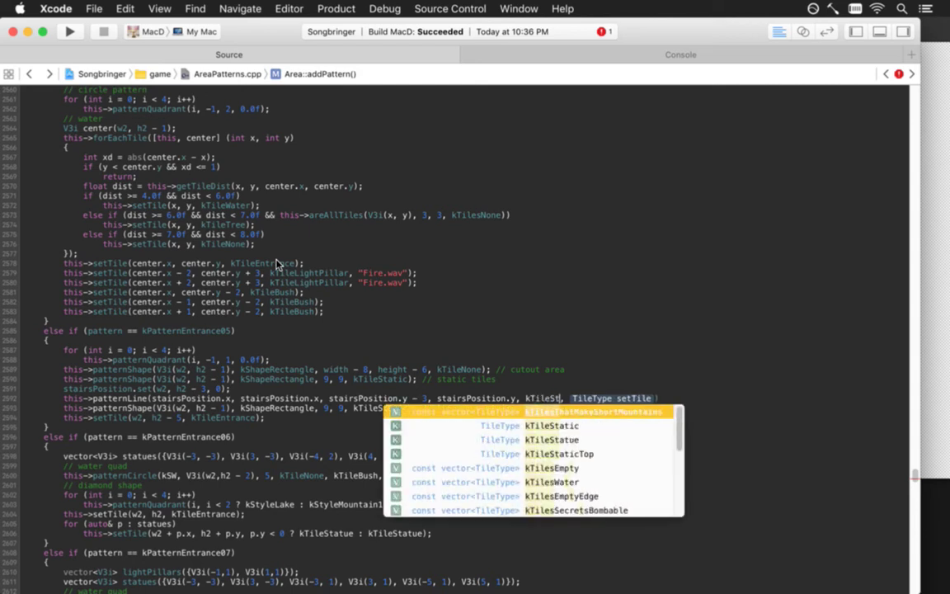
pyautogui.write('at')
pyautogui.press('Return')
pyautogui.press('Tab')
pyautogui.write('kTi')
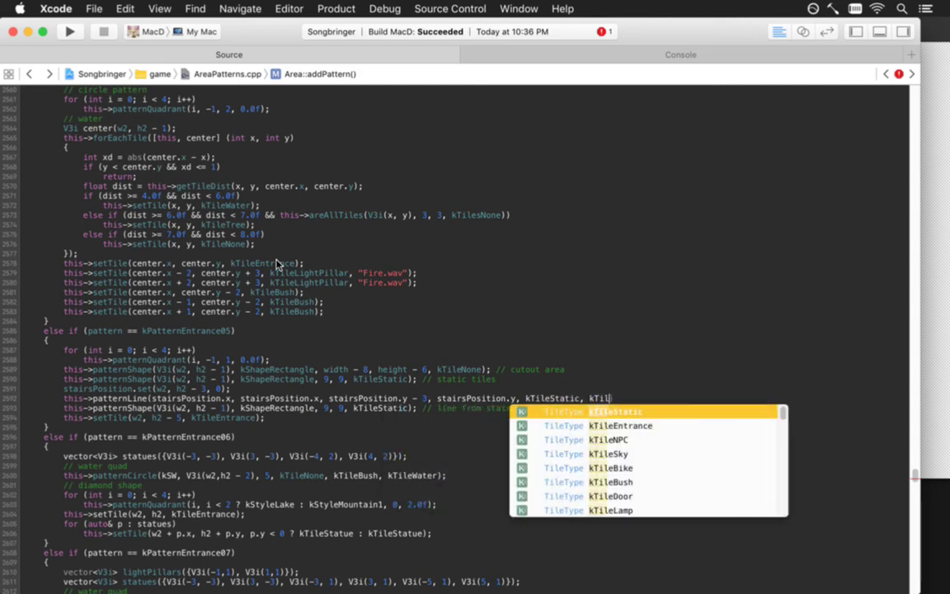
pyautogui.write('leNone);')
# Delete the old patternShape line commented "line from stairs" below the new patternLine call
pyautogui.press('Right')
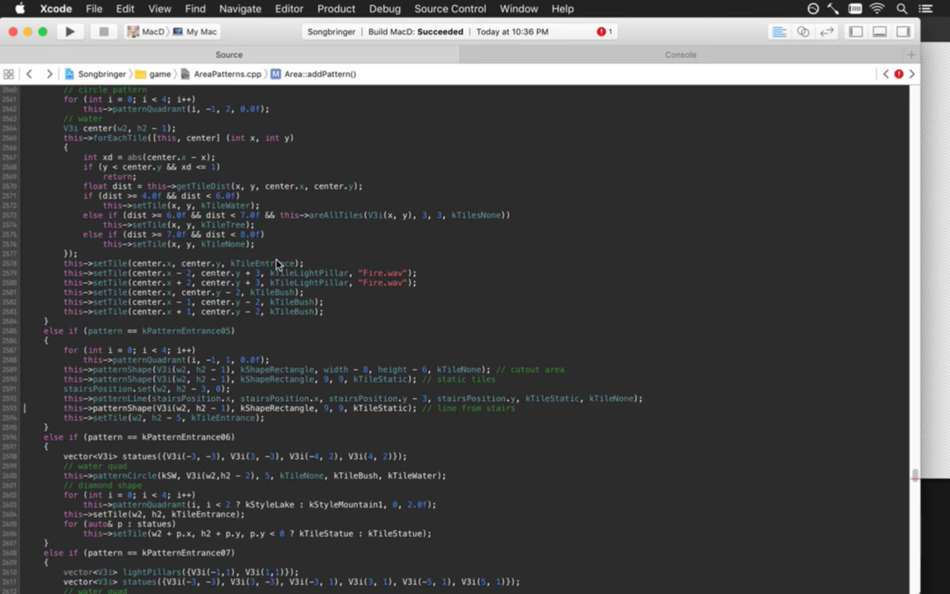
pyautogui.hotkey('shift', 'Down')
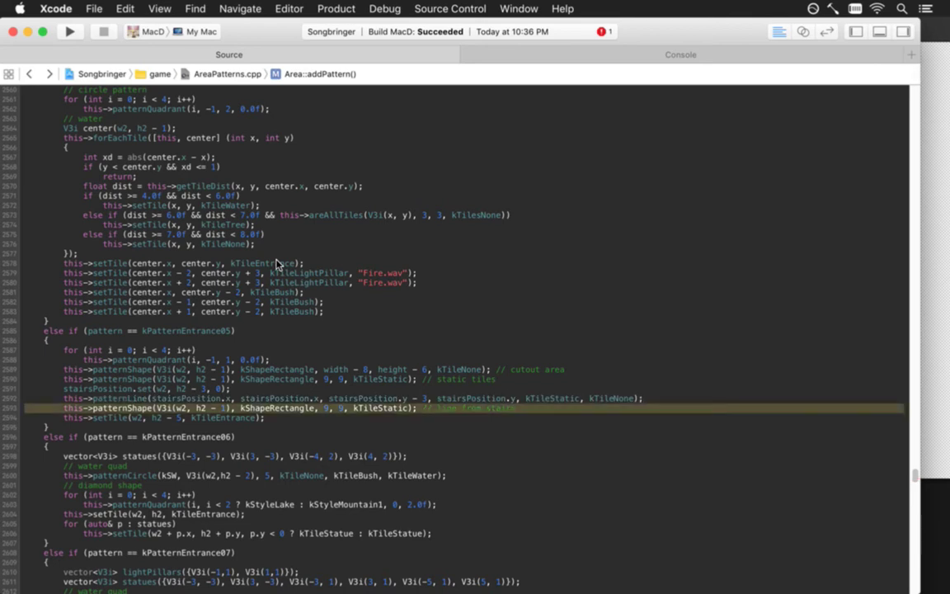
pyautogui.press('BackSpace')
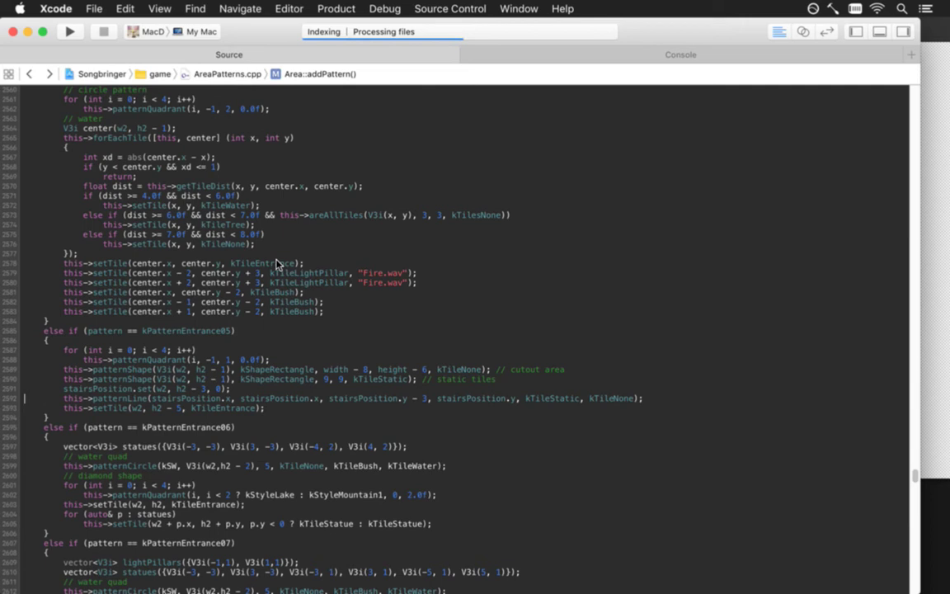
# Append the comment "// line from stairs to open" to the patternLine call, save the file and build the project
pyautogui.write('// line from stairs to open')
pyautogui.press('super+s')
pyautogui.press('super+b')
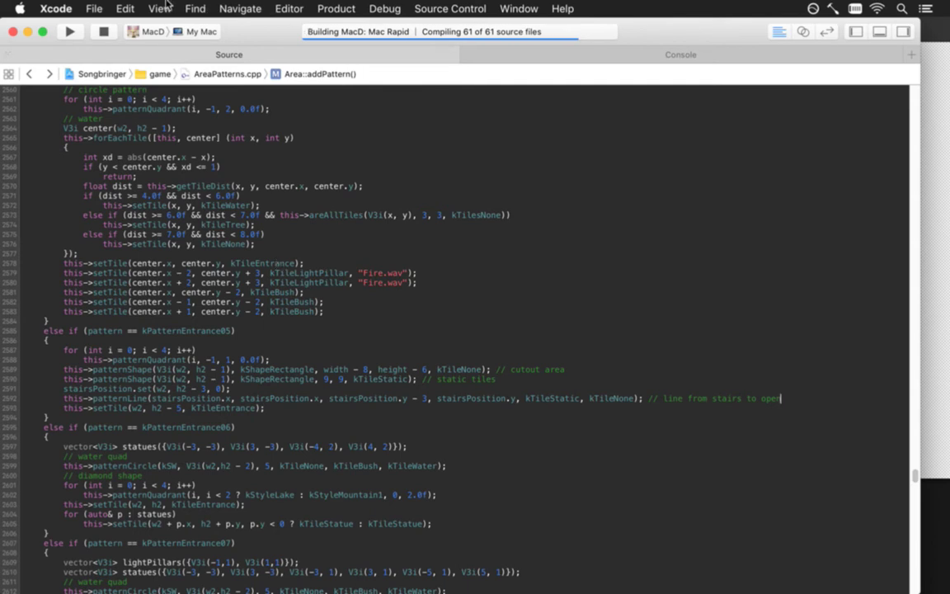
# Show the assistant editor beside the source code
pyautogui.click(159, 8)
pyautogui.moveTo(198, 41)
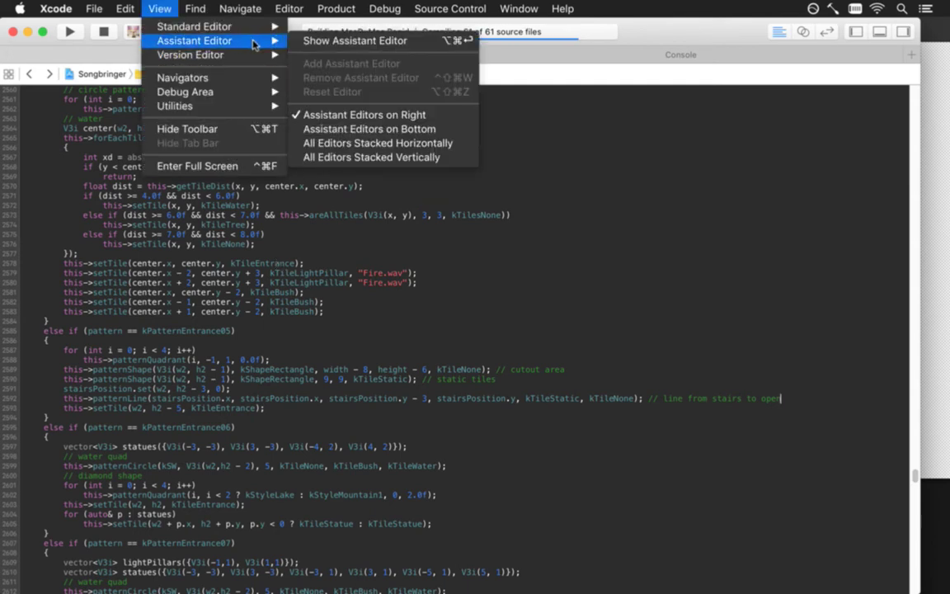
pyautogui.click(355, 40)
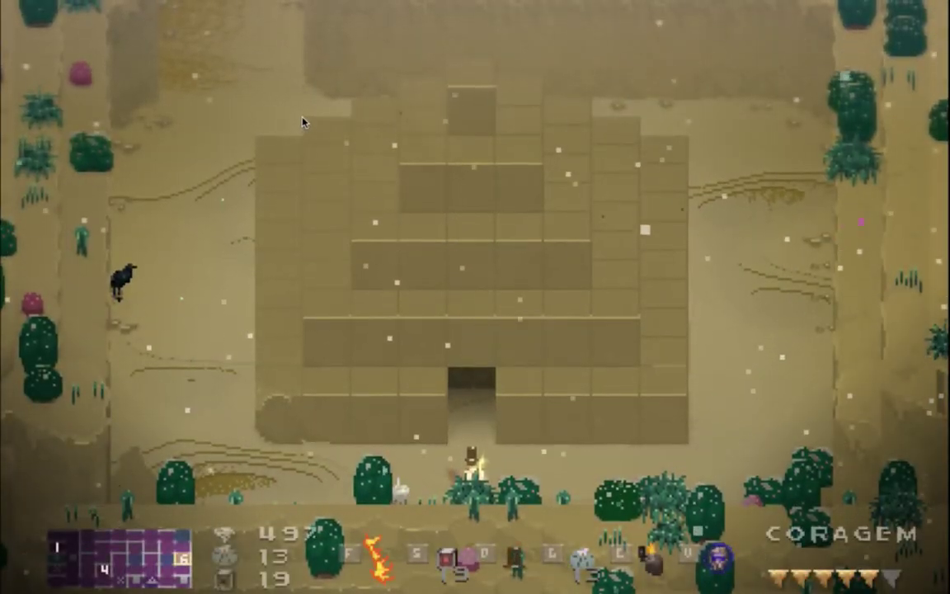
# Turn on the game's debug overlay, walk the character around the pyramid to check its collision area, and quit the game
pyautogui.press('`')
pyautogui.press('`')
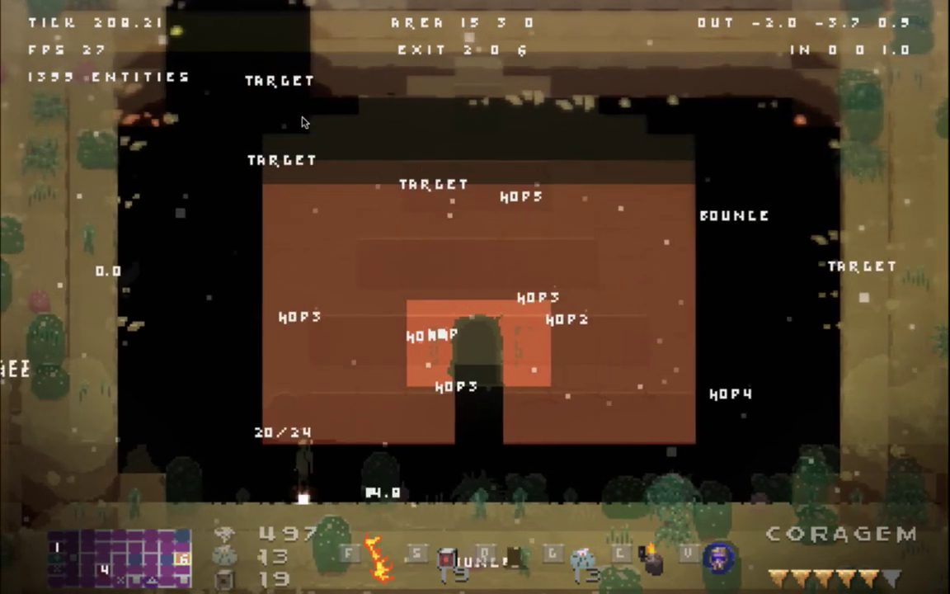
pyautogui.press('Up')
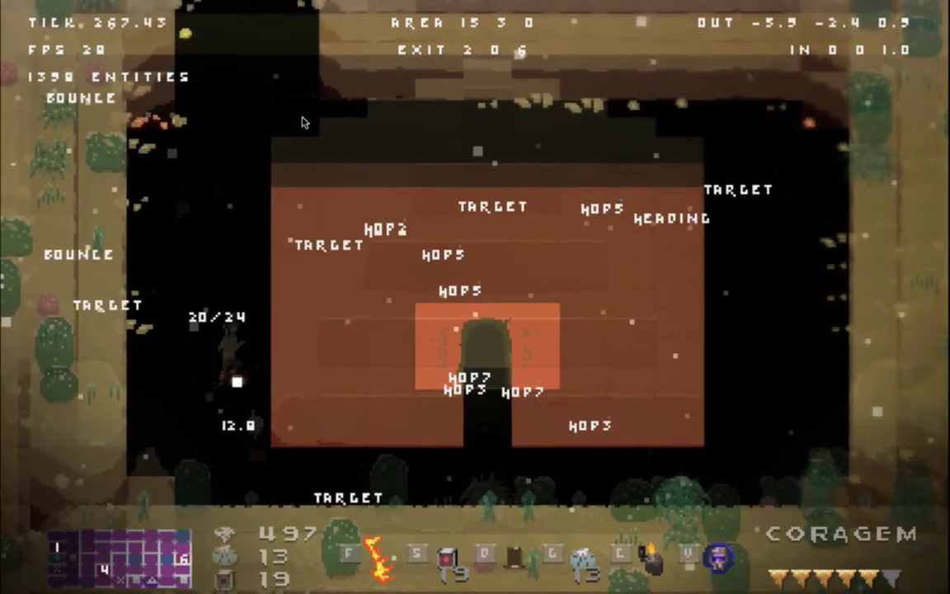
pyautogui.press('Right')
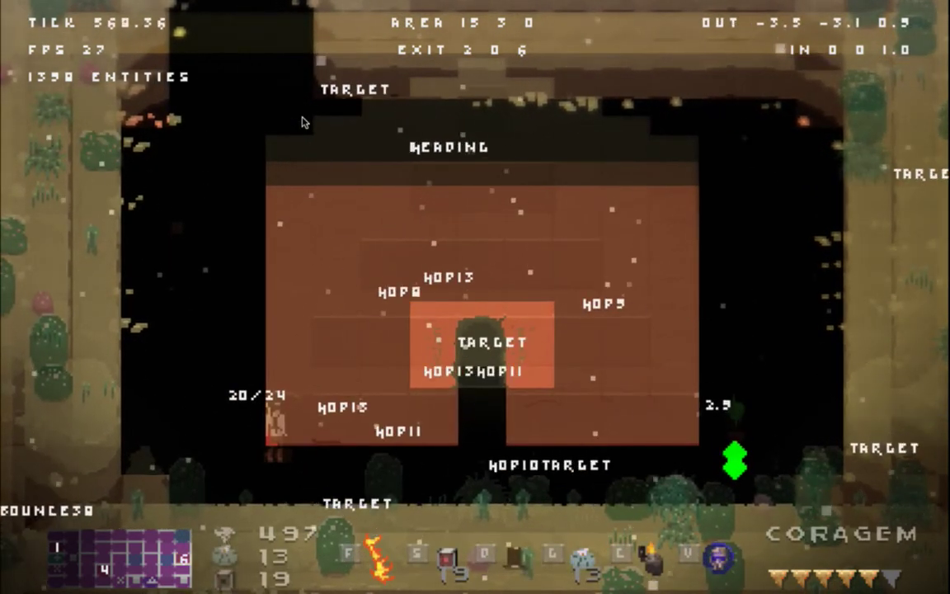
pyautogui.press('super+q')
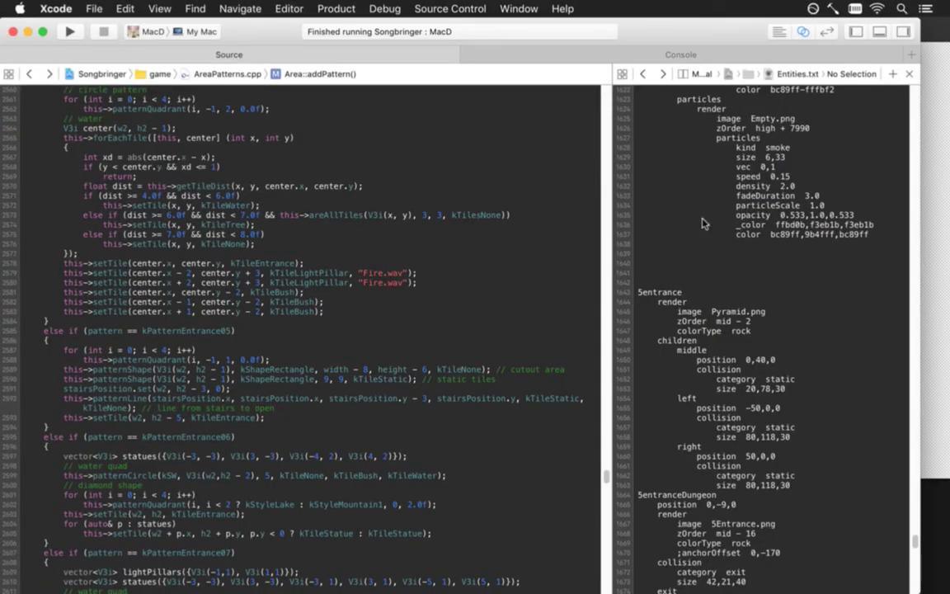
# Comment out the children entry of 5entrance in Entities.txt with a semicolon and run the game again
pyautogui.click(652, 338)
pyautogui.write(';')
pyautogui.press('super+r')
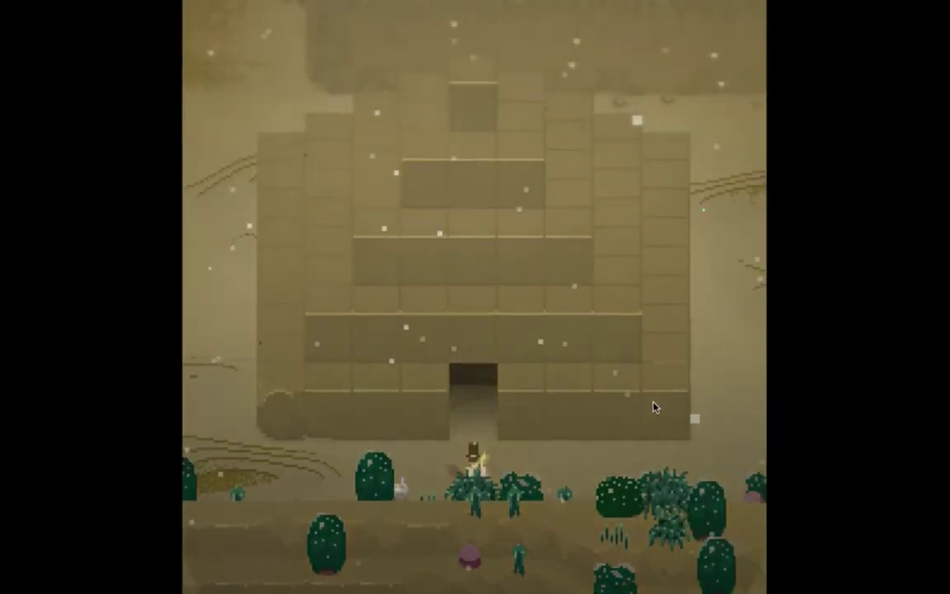
# Turn on the debug overlay and walk the character up the pyramid's left side and across its top edge to check collisions
pyautogui.press('`')
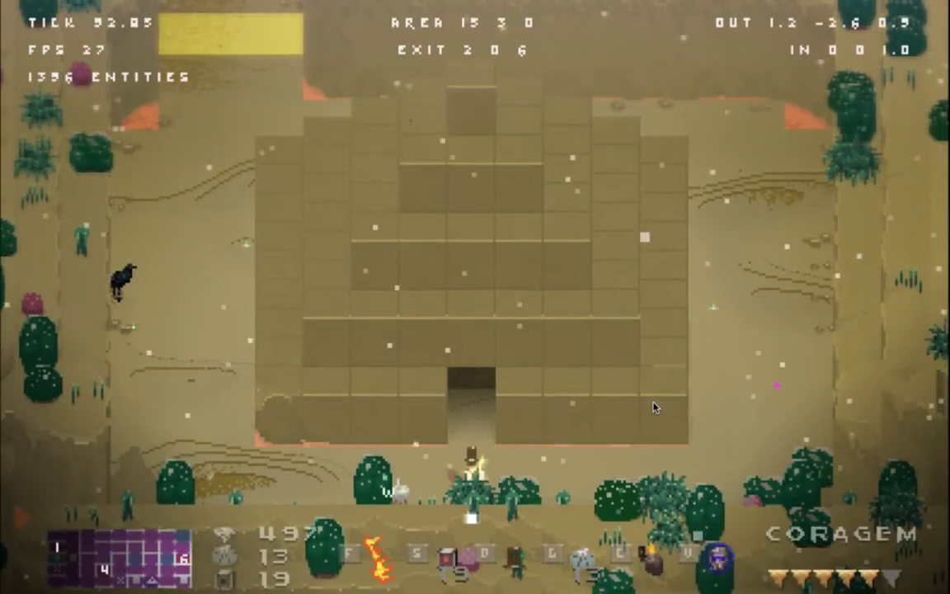
pyautogui.press('`')
pyautogui.press('Up')
pyautogui.press('Left')
pyautogui.press('a')
pyautogui.press('w')
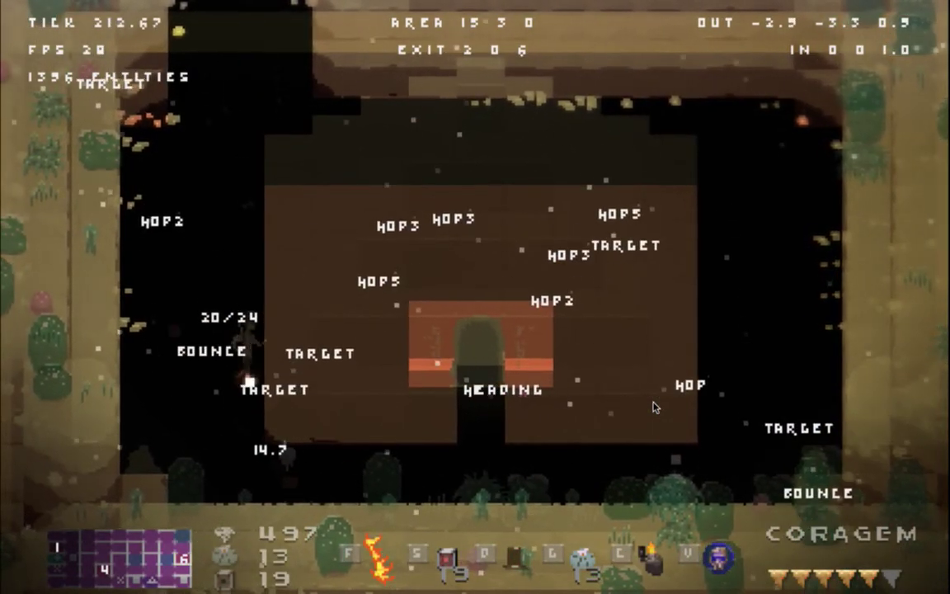
pyautogui.press('w')
pyautogui.press('d')
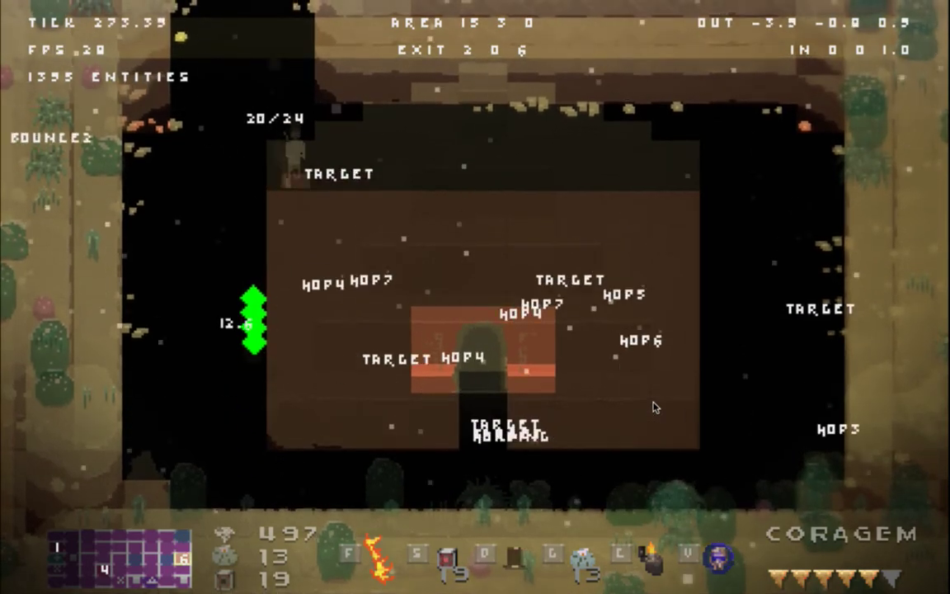
pyautogui.press('d')
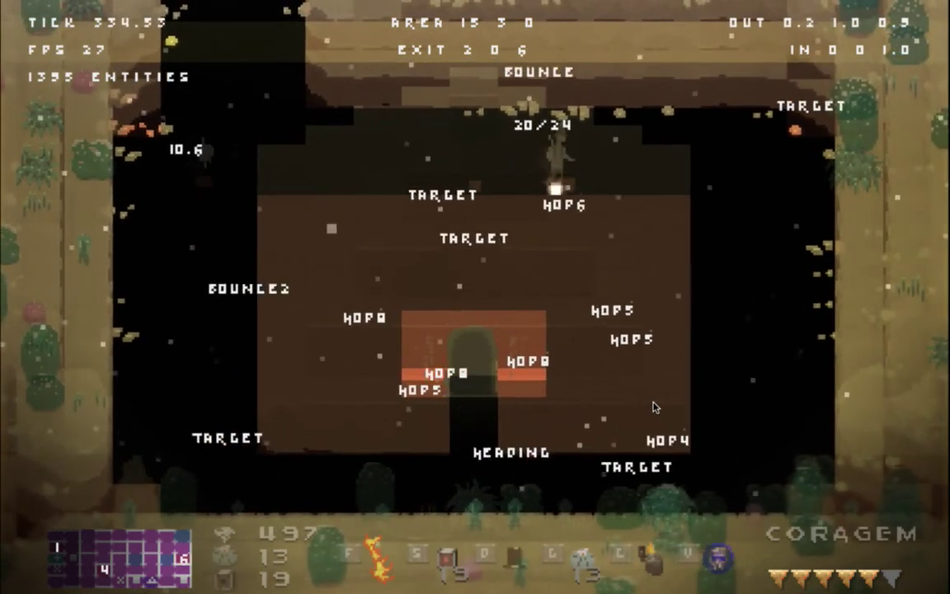
# Walk the character down the pyramid's right side and through its doorway into the dungeon to test the entrance
pyautogui.press('s')
pyautogui.press('a')
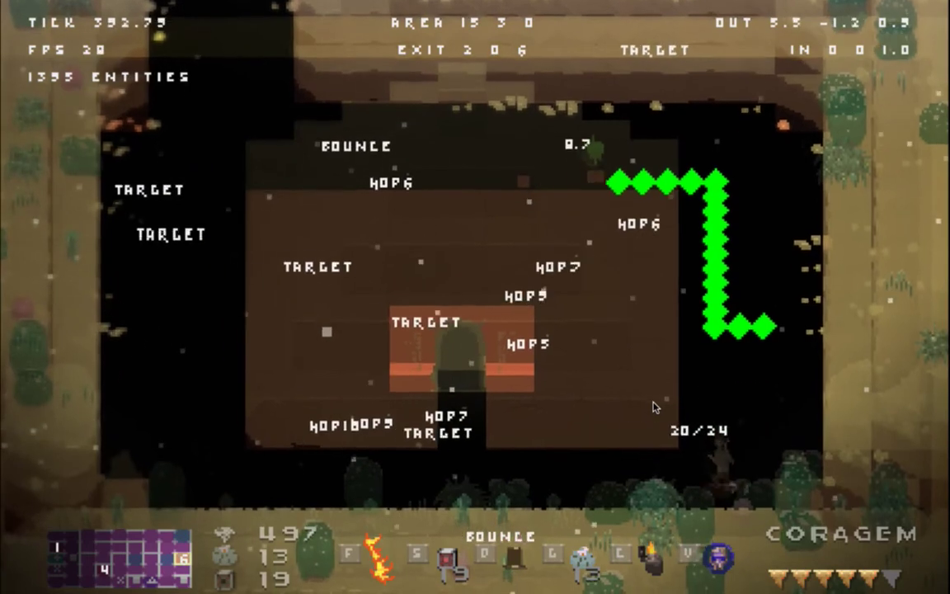
pyautogui.press('a')
pyautogui.press('w')
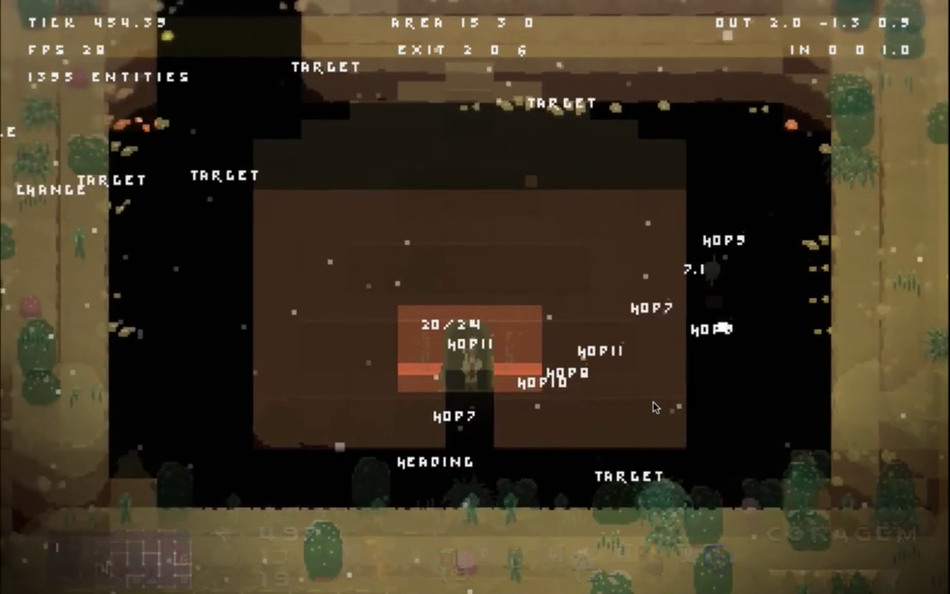
pyautogui.press('w')
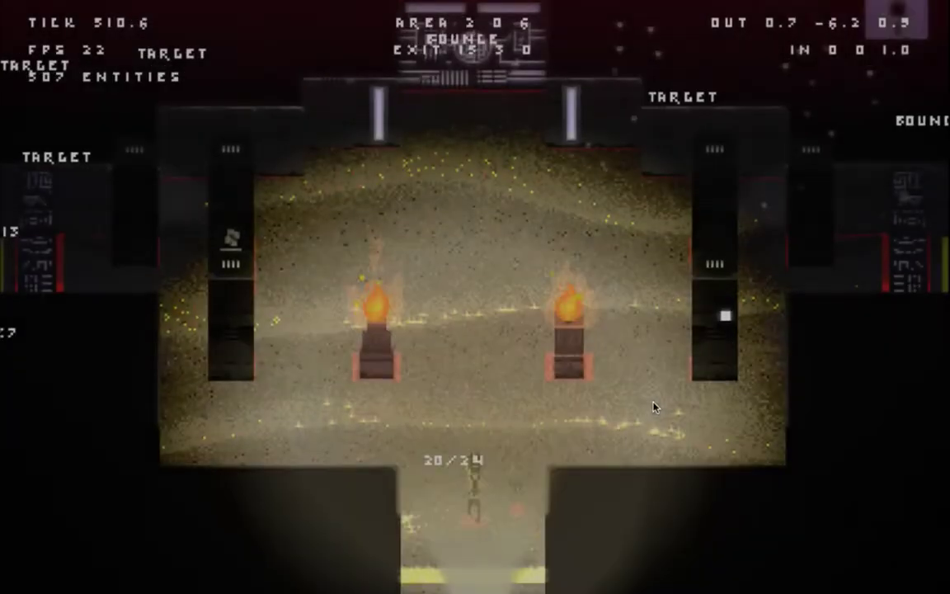
# Leave the dungeon and switch the debug overlay back to the darkened tile and collision view at the pyramid's doorway
pyautogui.press('s')
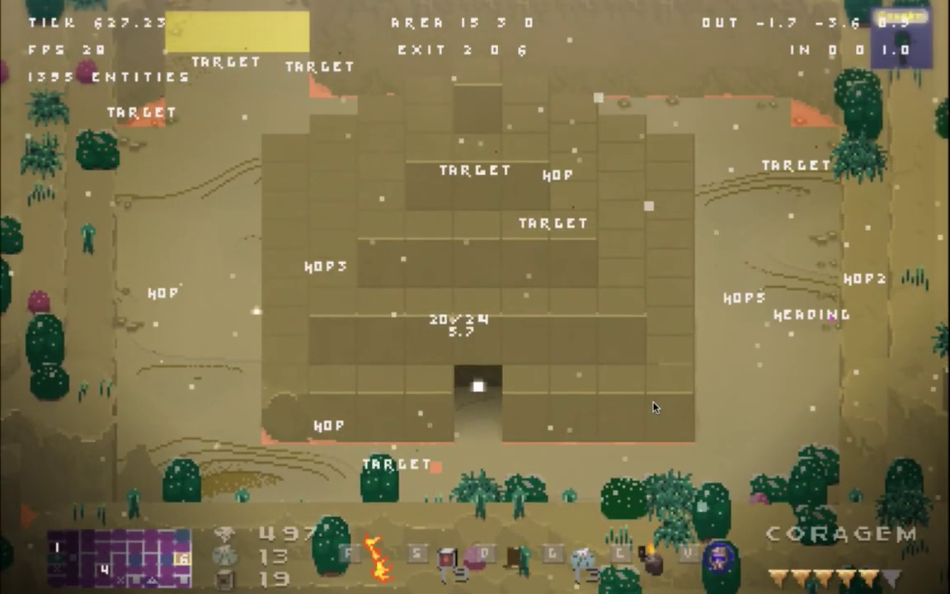
pyautogui.press('F3')
pyautogui.press('F3')
pyautogui.press('F3')
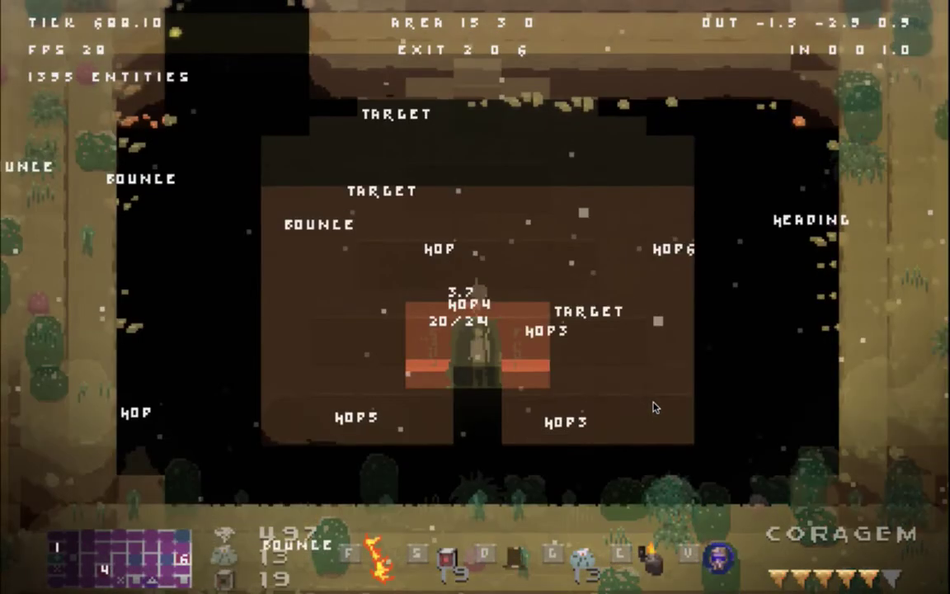
# Turn off the debug overlay, walk the character through the pyramid's doorway into the dungeon and back out, and test the pyramid's right side
pyautogui.press('F3')
pyautogui.press('s')
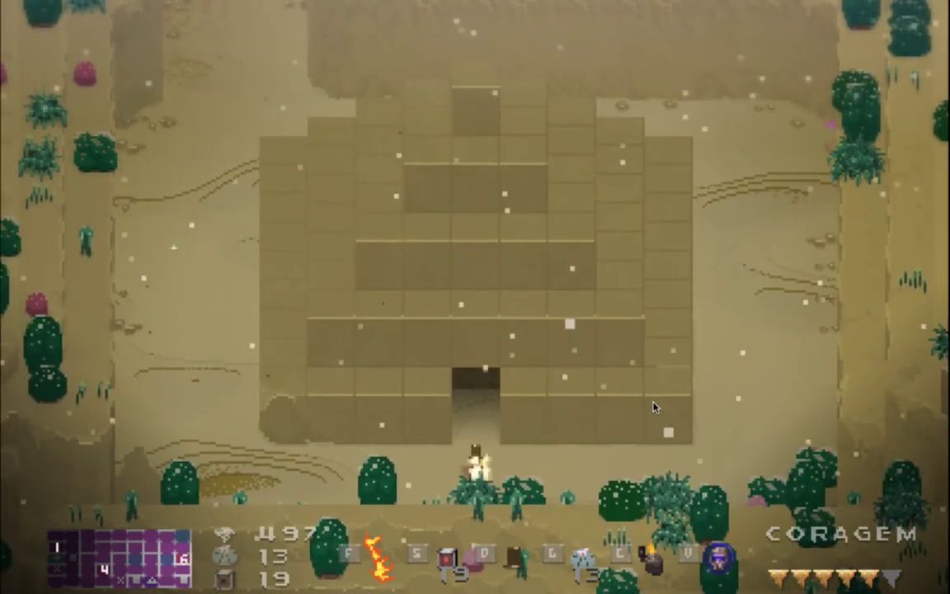
pyautogui.press('w')
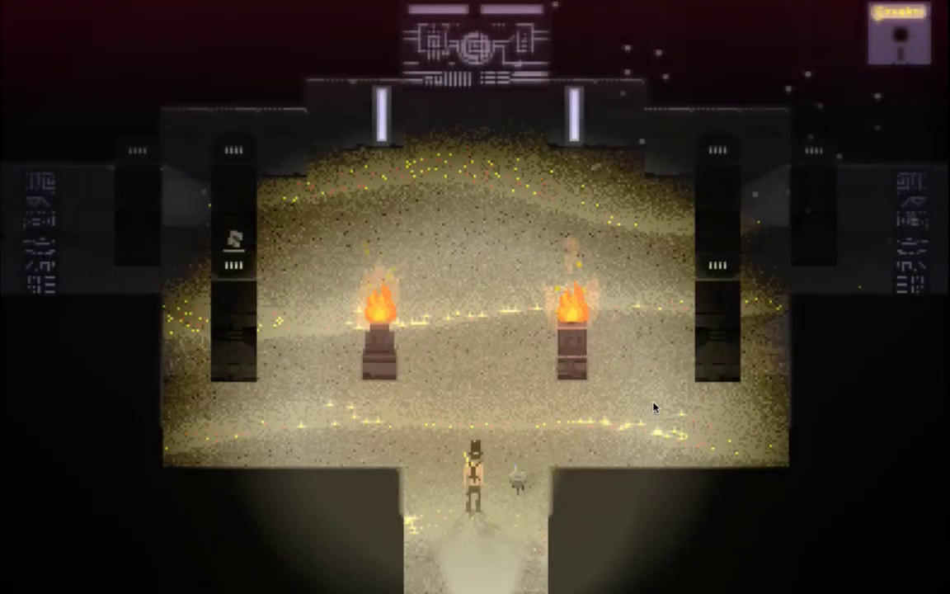
pyautogui.press('s')
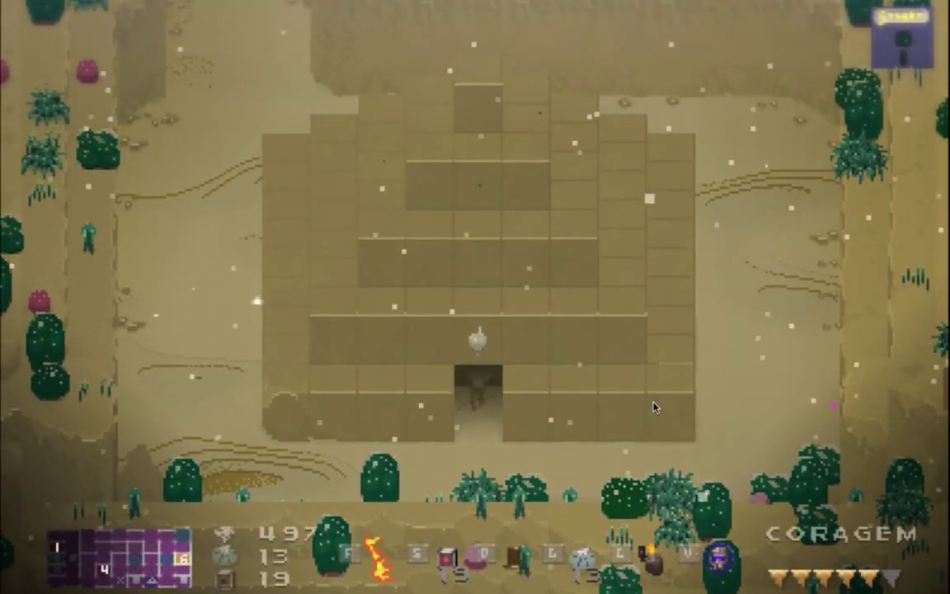
pyautogui.press('d')
pyautogui.press('w')
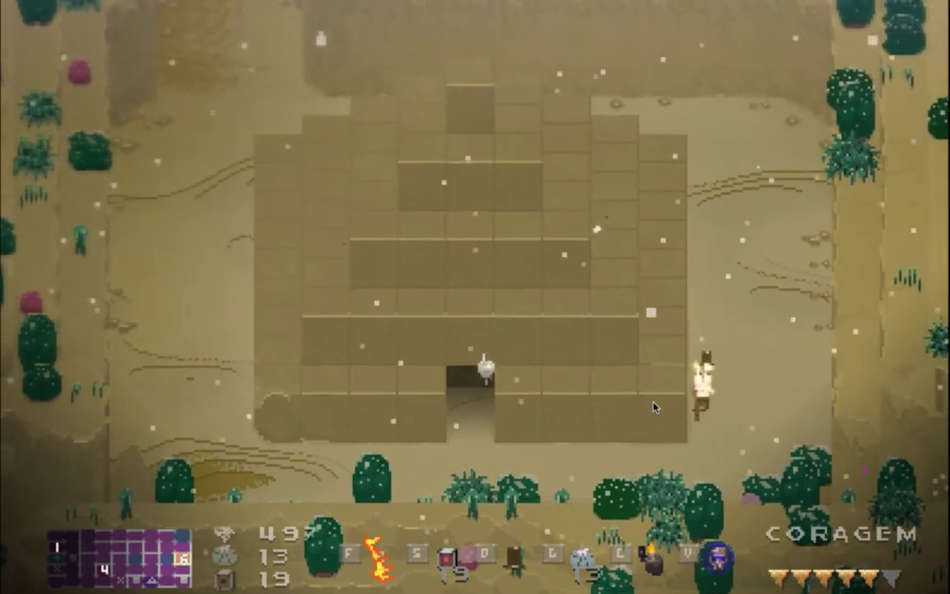
# Quit the game and set the height of kPatternEntrance05's static tiles rectangle to 10 in AreaPatterns.cpp
pyautogui.press('super+q')
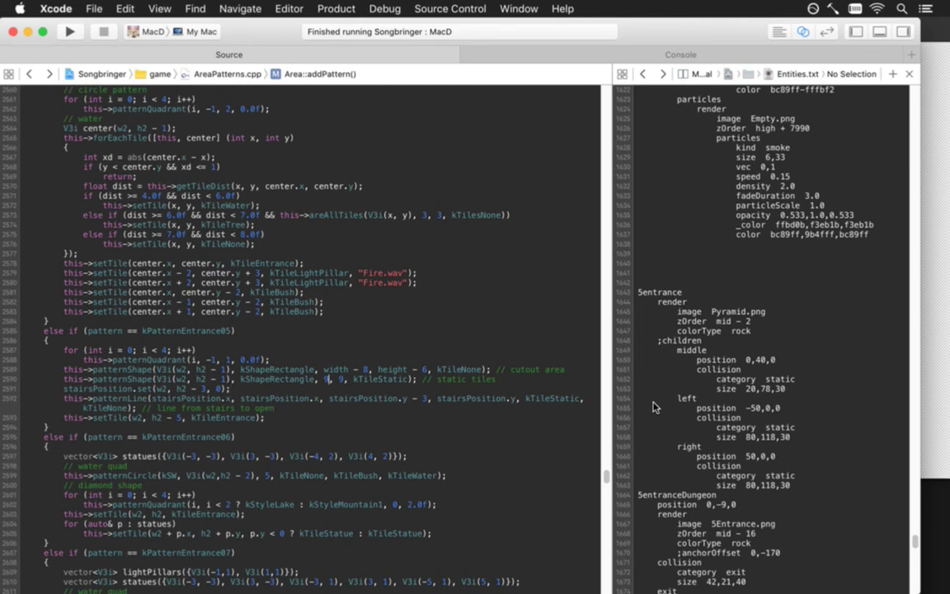
pyautogui.write('10')
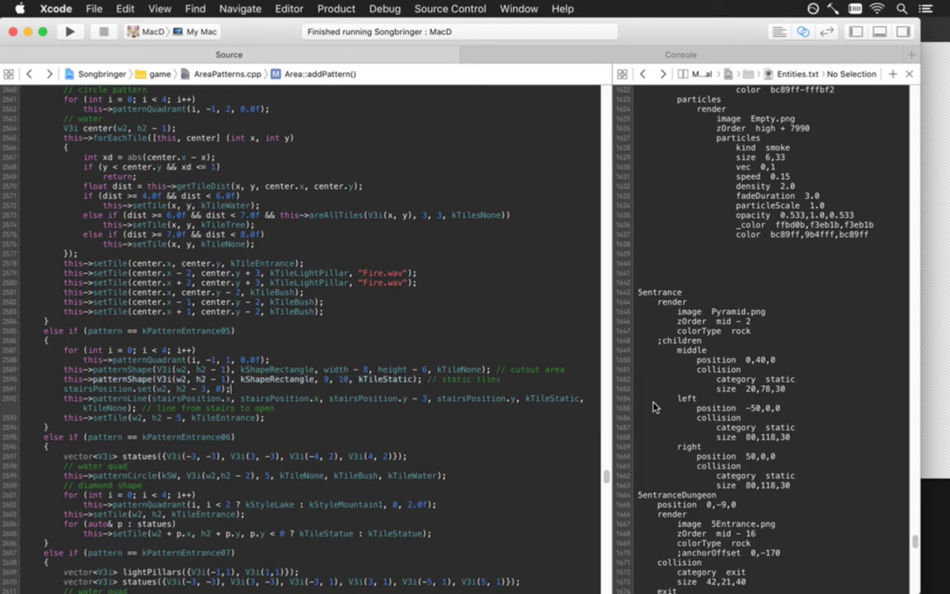
# Switch to Photoshop, hide Layer 3, and cut the doorway area of the block copy layer onto a new layer
pyautogui.press('super+Tab')
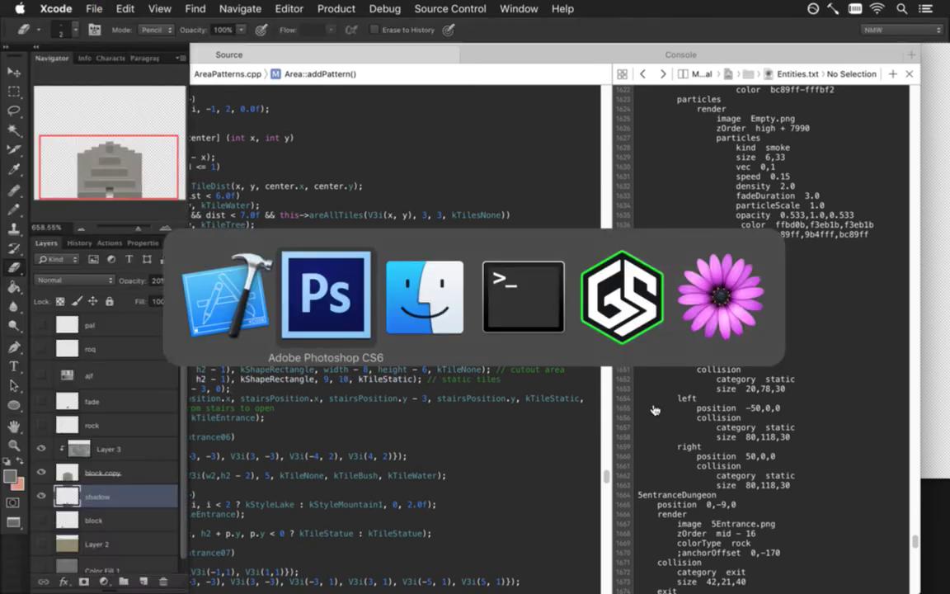
pyautogui.click(78, 467)
pyautogui.click(41, 449)
pyautogui.press('m')
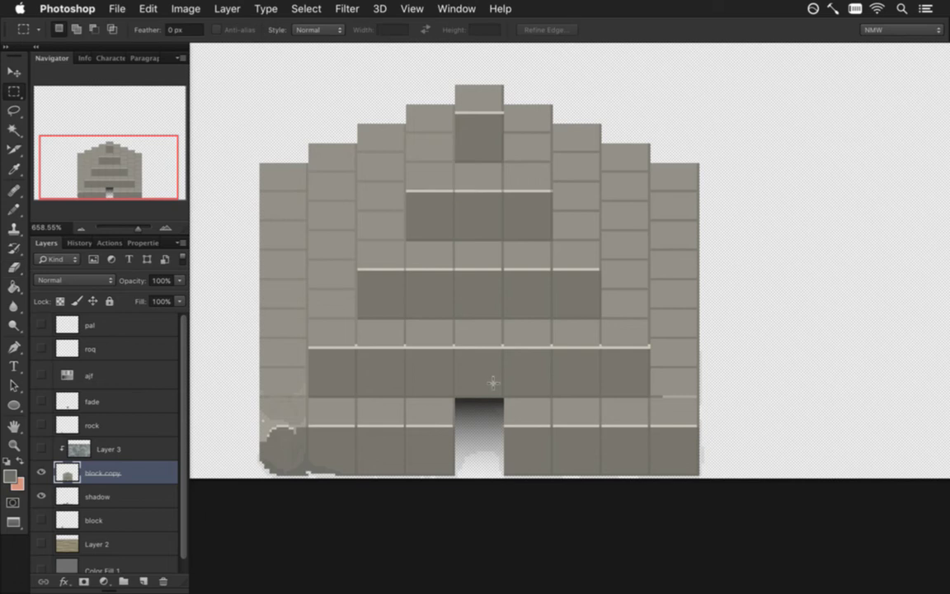
pyautogui.moveTo(455, 402); pyautogui.dragTo(483, 448)
pyautogui.click(455, 402)
pyautogui.moveTo(455, 402); pyautogui.dragTo(502, 484)
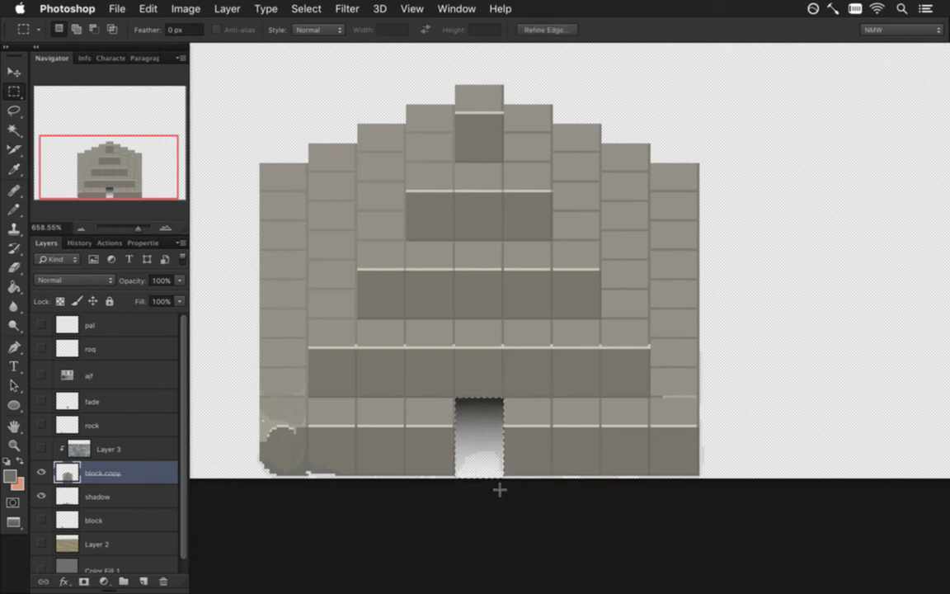
pyautogui.rightClick(473, 421)
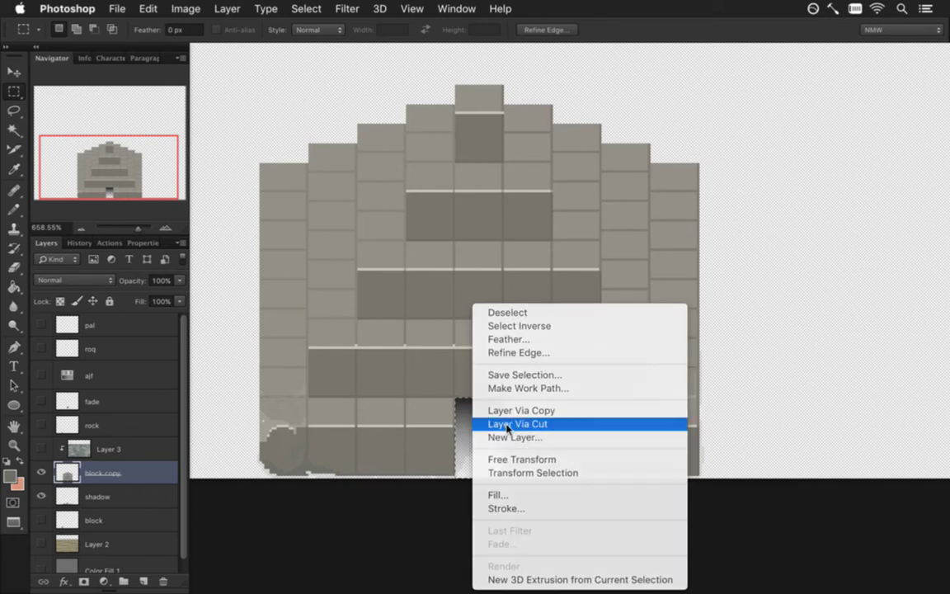
pyautogui.click(487, 422)
# Place the cut doorway layer above Layer 3, keep Layer 3 clipped to block copy, and rename the new layer entranceshadow
pyautogui.moveTo(71, 472); pyautogui.dragTo(93, 437)
pyautogui.keyDown('alt'); pyautogui.click(95, 485); pyautogui.keyUp('alt')
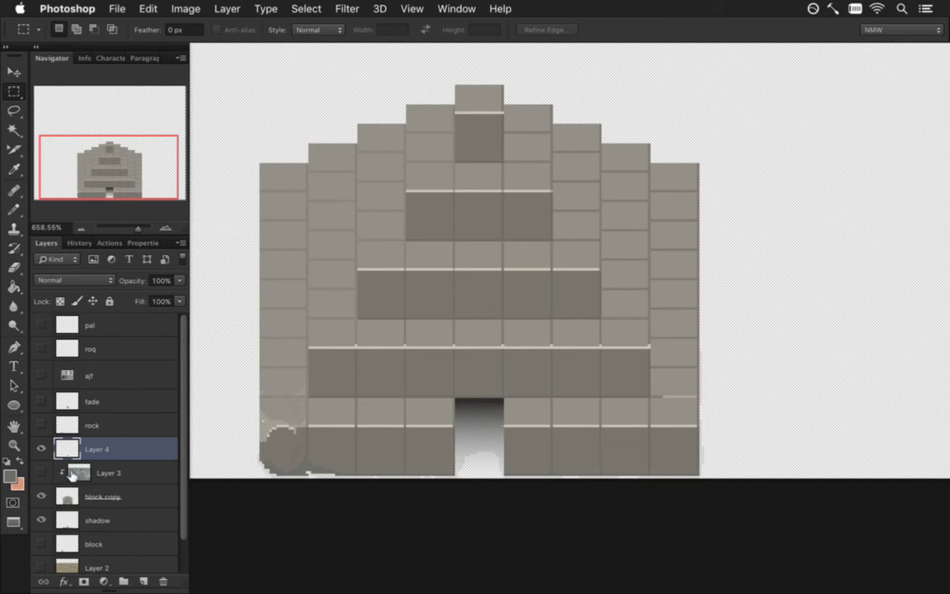
pyautogui.doubleClick(96, 451)
pyautogui.write('effranceshadow')
pyautogui.press('Return')
# Show Layer 3 again and export the artwork for web as Pyramid.png in the Backgrounds folder, replacing the existing file
pyautogui.click(41, 473)
pyautogui.press('super+alt+shift+s')
pyautogui.press('Return')
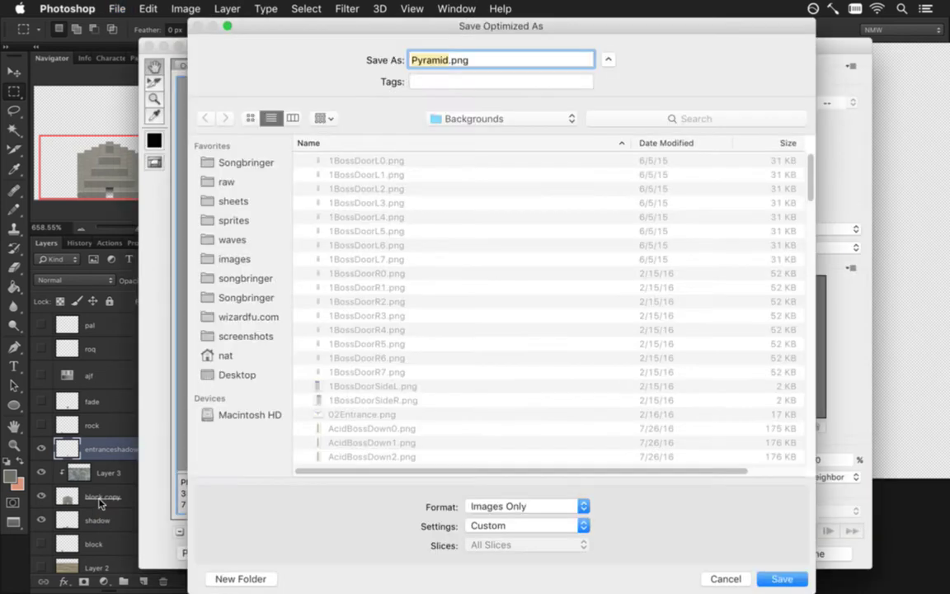
pyautogui.press('Return')
pyautogui.press('Return')
# Switch to Xcode, run Songbringer, examine the pyramid's static tiles and collision areas with the debug overlays, and quit the game
pyautogui.press('super+Tab')
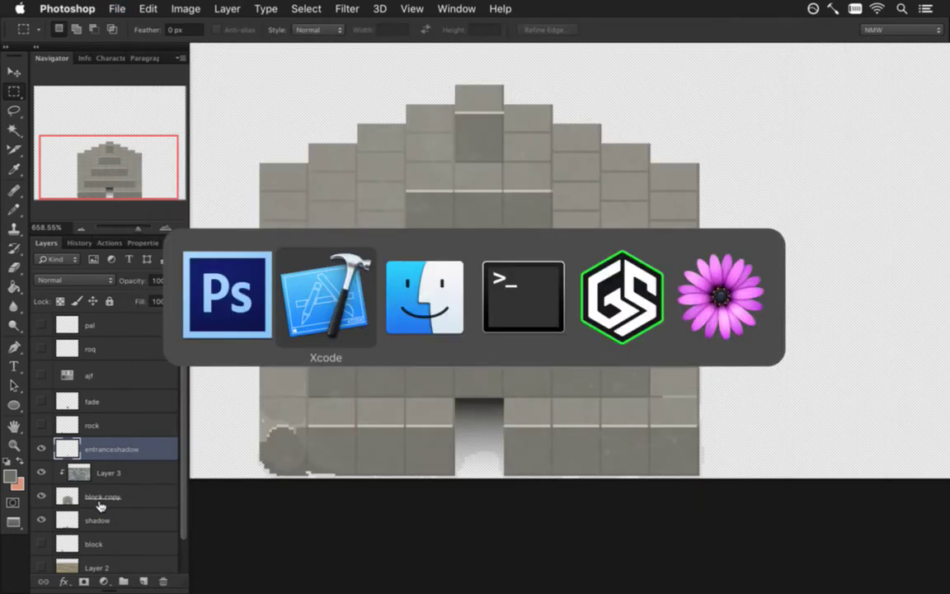
pyautogui.press('super+r')
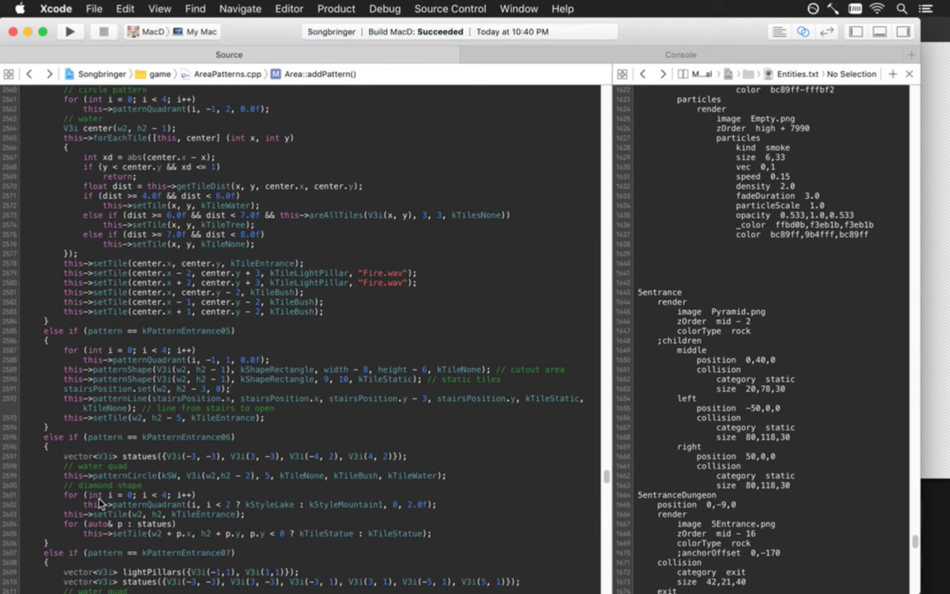
pyautogui.press('super+r')
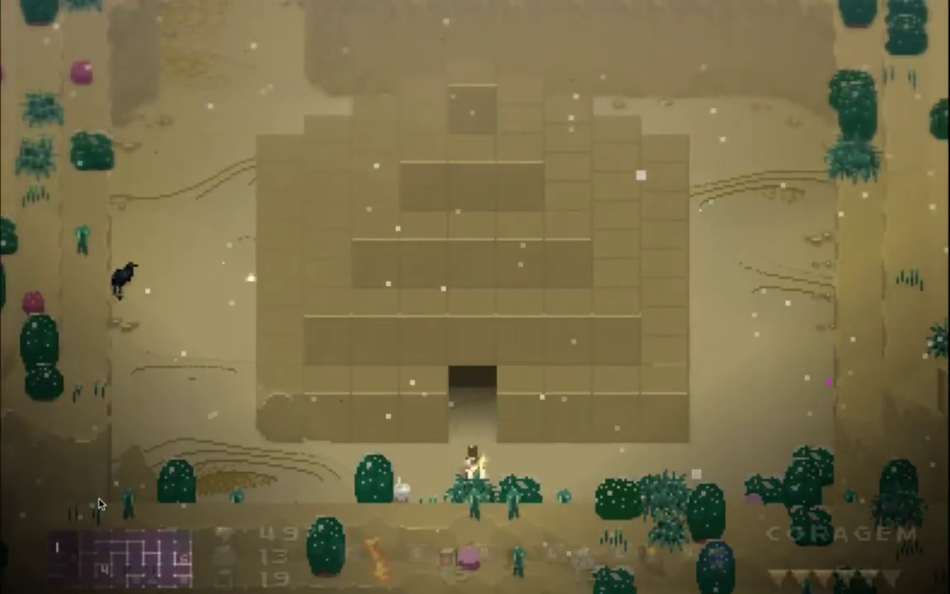
pyautogui.press('`')
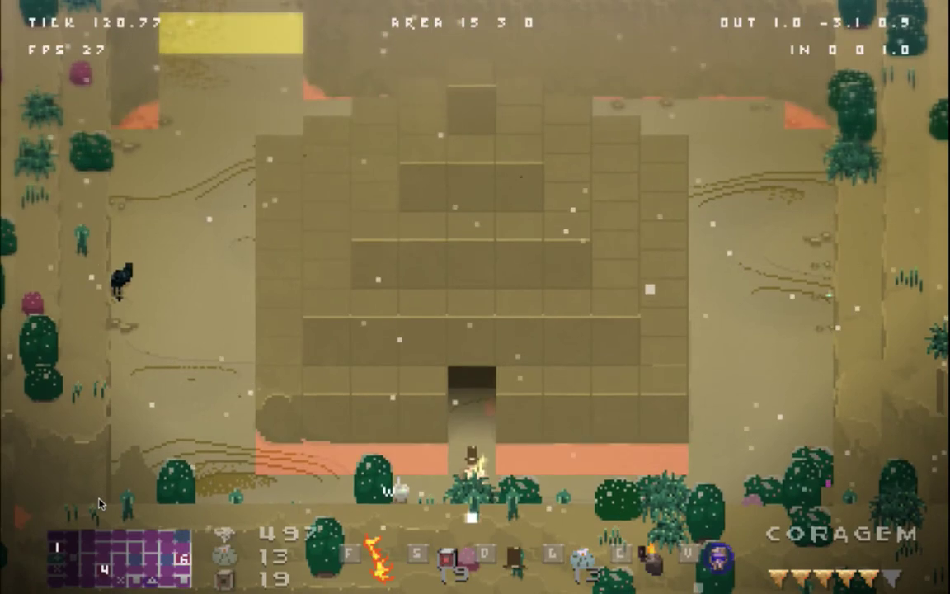
pyautogui.press('`')
pyautogui.press('`')
pyautogui.press('F1')
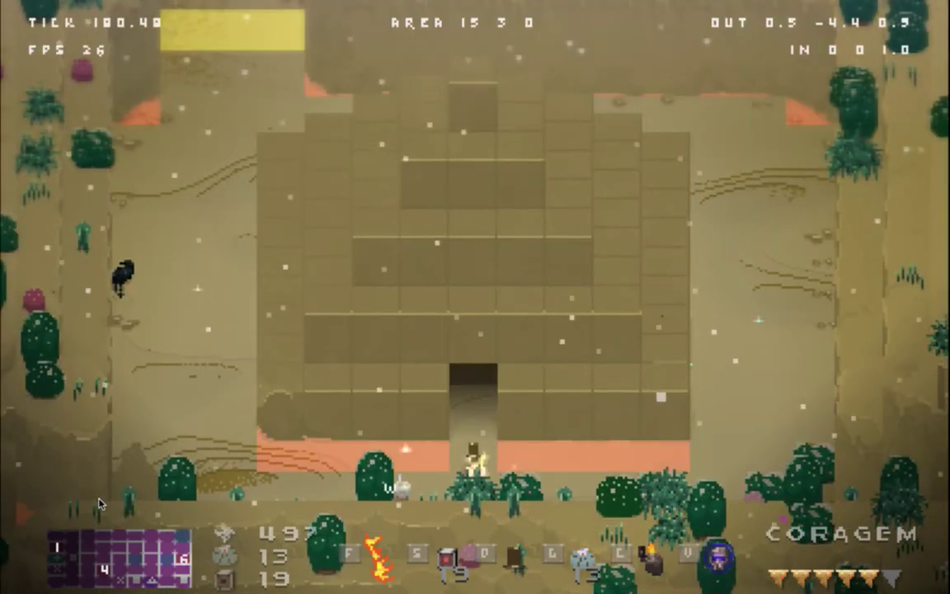
pyautogui.press('F1')
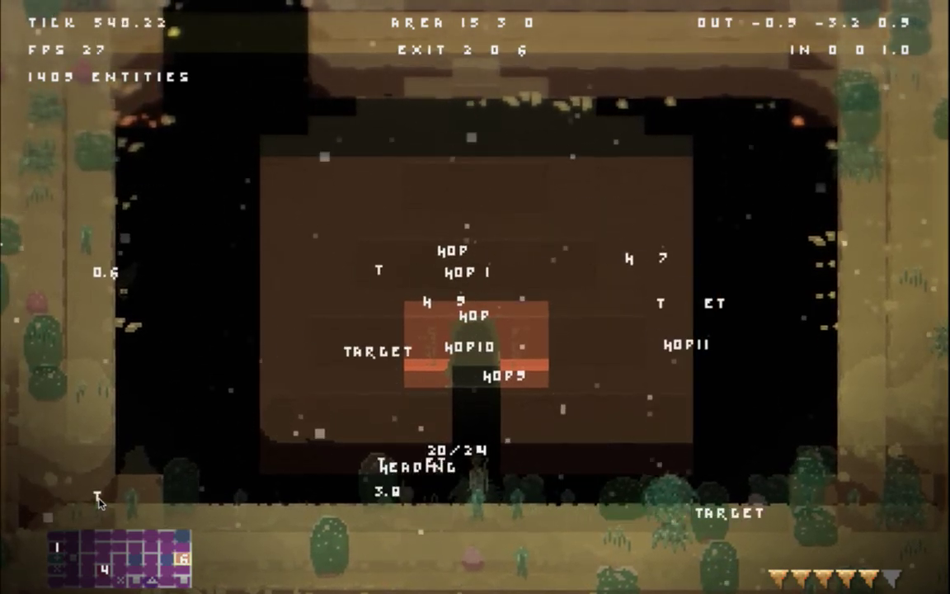
pyautogui.press('super+q')
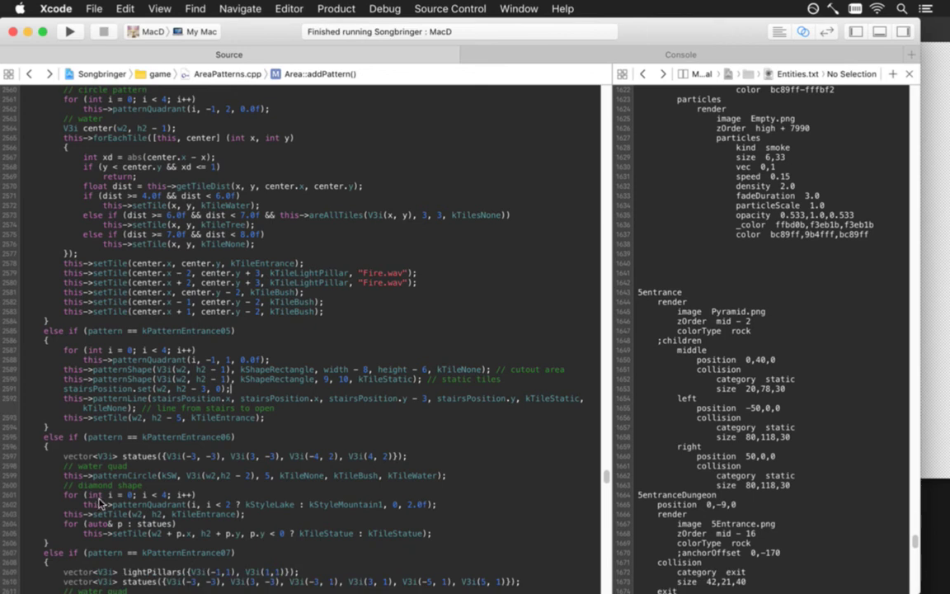
# Undo the height change of kPatternEntrance05's static tiles rectangle in AreaPatterns.cpp and save the file
pyautogui.press('super+z')
pyautogui.press('super+z')
pyautogui.press('super+s')
# Uncomment the children entry of 5entrance in Entities.txt by removing its semicolon
pyautogui.press('ctrl+super+Left')
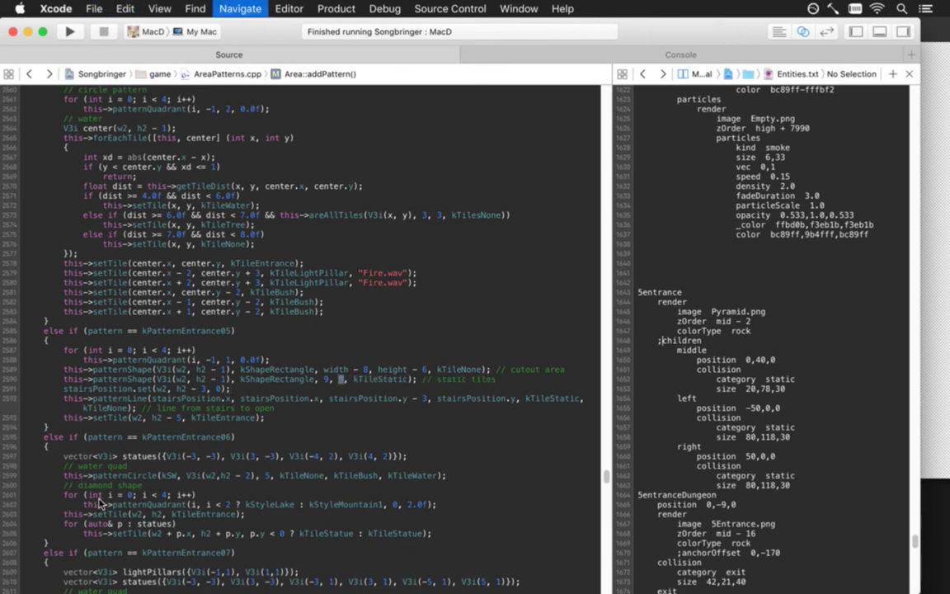
pyautogui.press('ctrl+super+Left')
pyautogui.press('ctrl+super+Right')
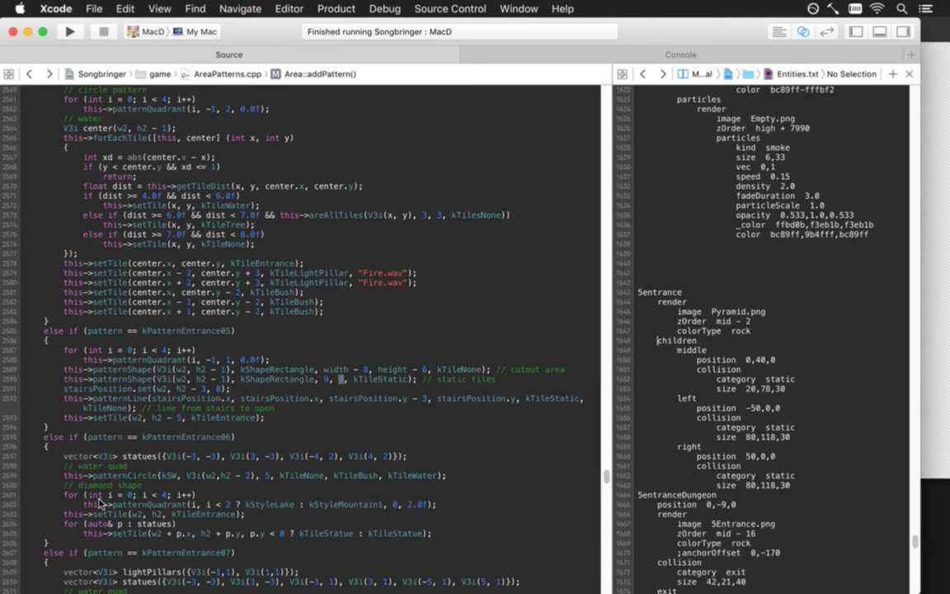
# Run the game, check the collision areas around the pyramid with the debug overlay, and turn the overlay off
pyautogui.press('super+r')
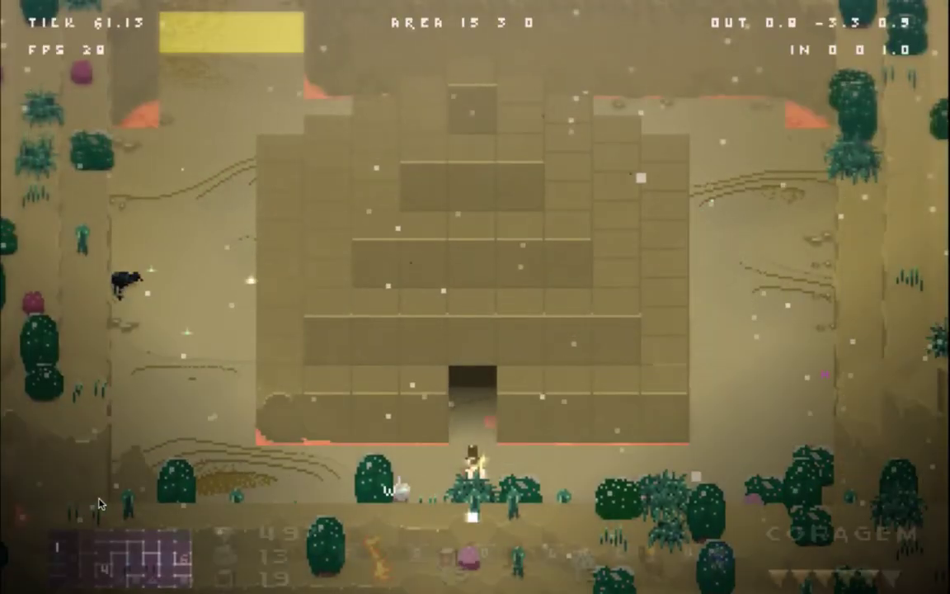
pyautogui.press('F1')
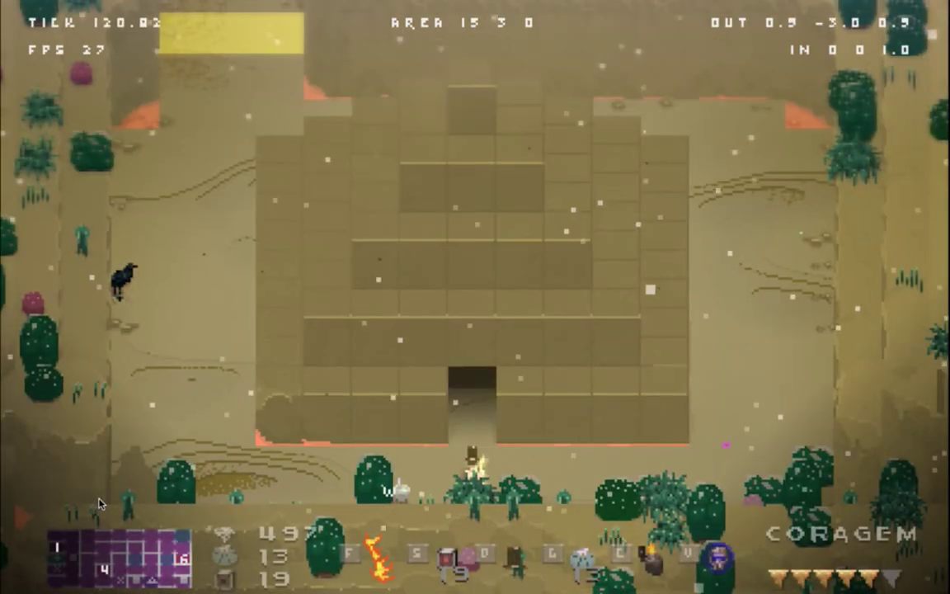
pyautogui.press('F1')
pyautogui.press('F1')
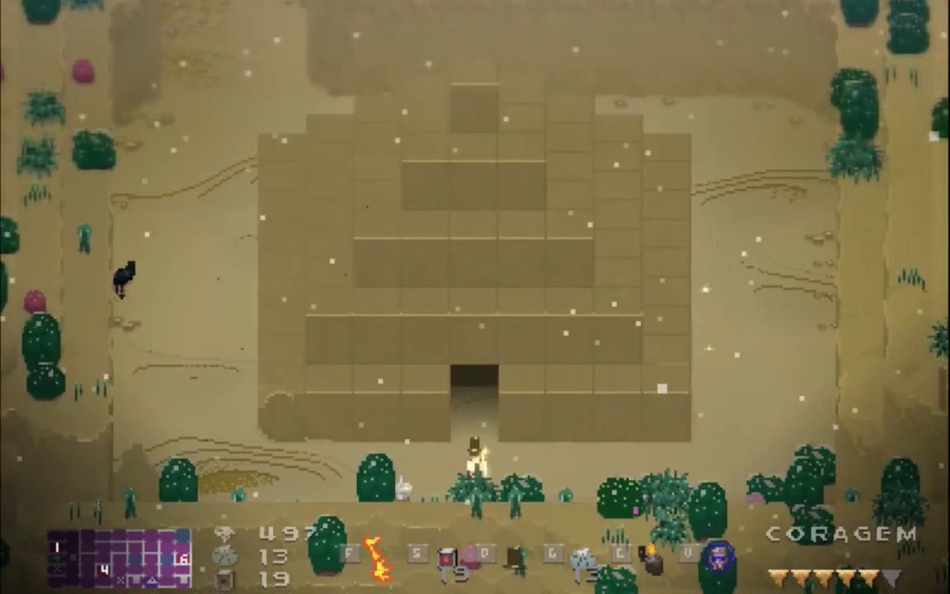
# Switch to Photoshop, hide Layer 3, and prepare a 1 px pencil with the light stone colour sampled from the pyramid's worn lower-left block
pyautogui.press('super+Tab')
pyautogui.press('super+Tab')
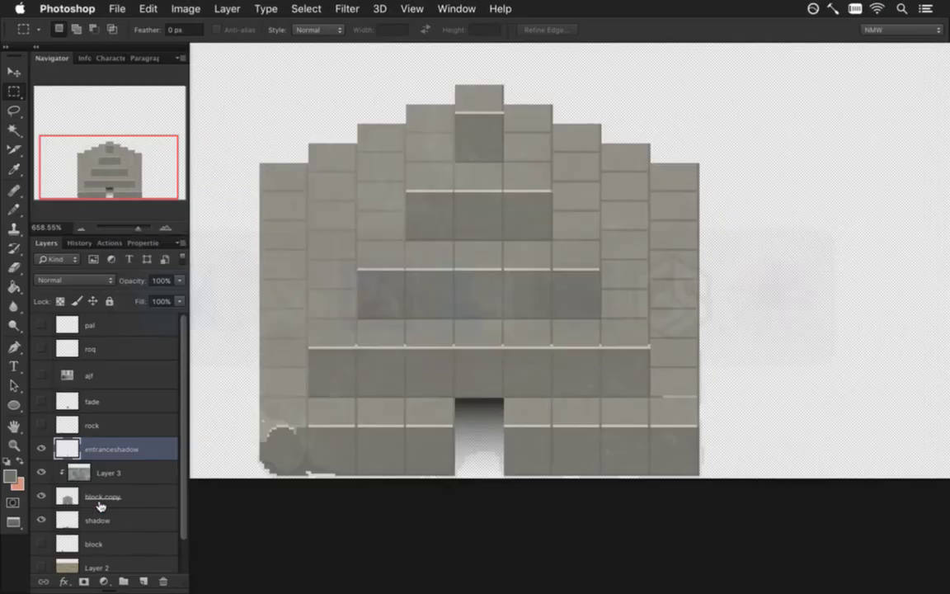
pyautogui.press('super+Tab')
pyautogui.click(232, 322)
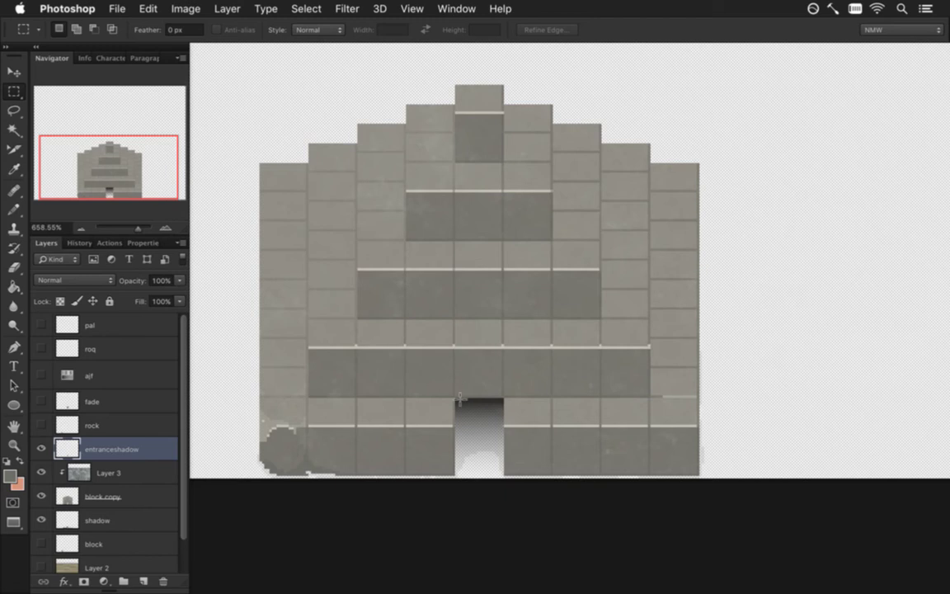
pyautogui.moveTo(293, 443); pyautogui.dragTo(401, 433)
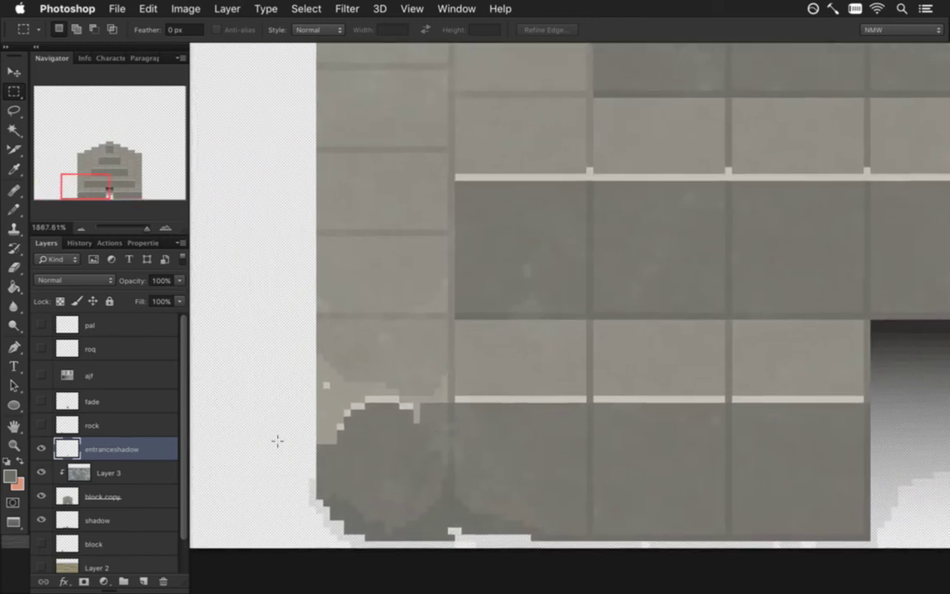
pyautogui.click(42, 473)
pyautogui.press('i')
pyautogui.click(348, 394)
pyautogui.press('b')
pyautogui.press('[')
pyautogui.press('[')
pyautogui.press('[')
pyautogui.press('[')
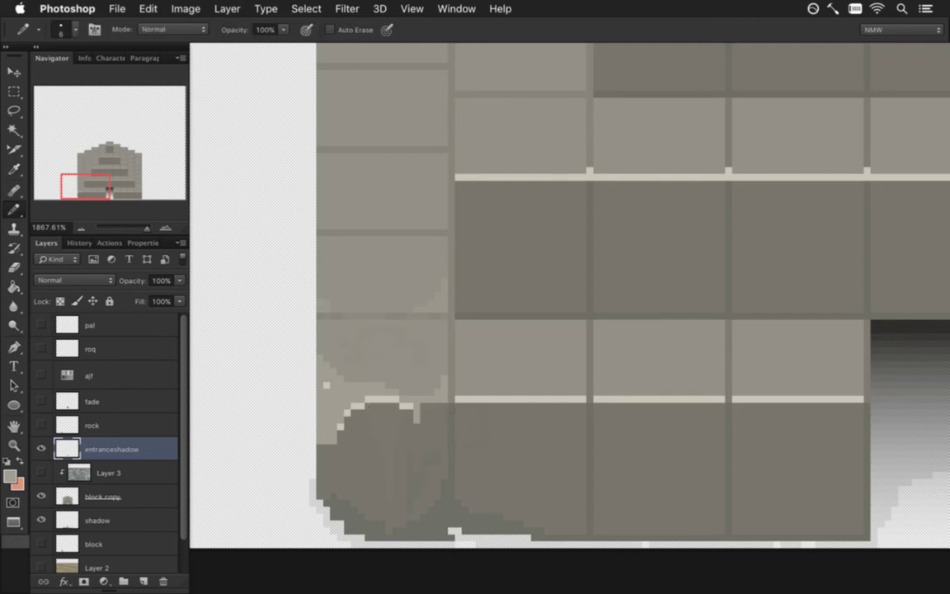
# On the block copy layer, paint a chipped edge with light highlight pixels along the second block of the pyramid's bottom row
pyautogui.moveTo(459, 399); pyautogui.dragTo(494, 413)
pyautogui.press('super+z')
pyautogui.click(98, 497)
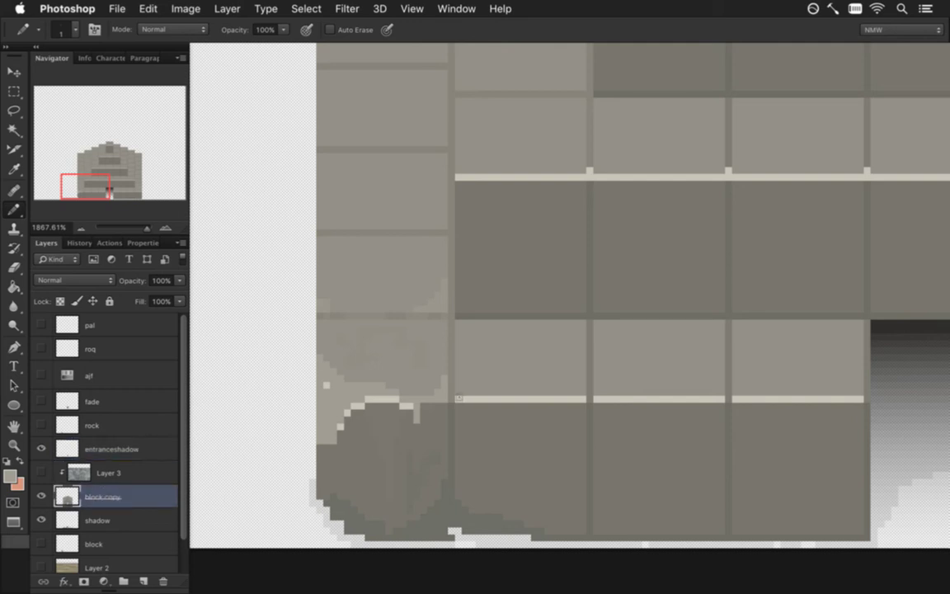
pyautogui.moveTo(459, 398); pyautogui.dragTo(582, 401)
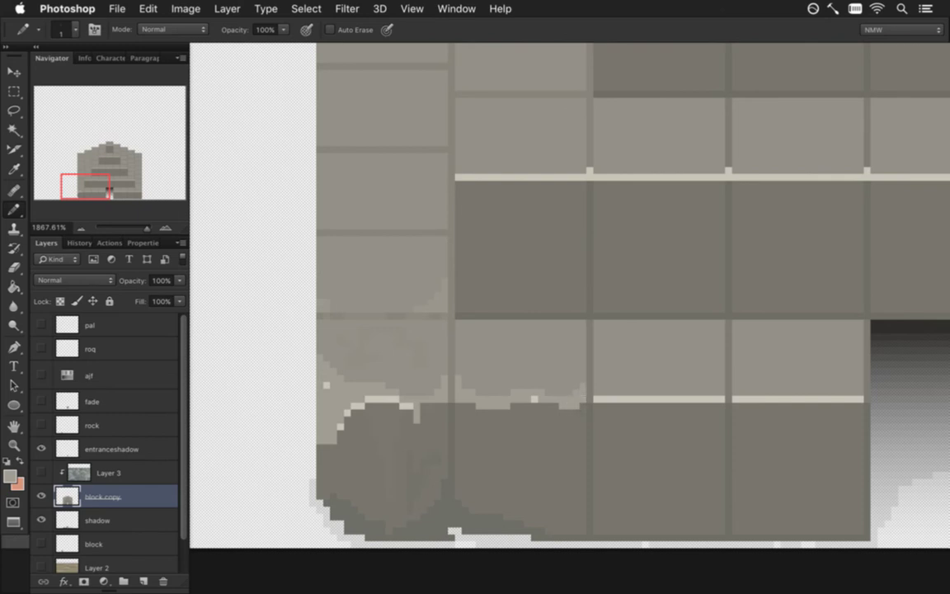
pyautogui.keyDown('alt'); pyautogui.click(523, 402); pyautogui.keyUp('alt')
pyautogui.moveTo(501, 406); pyautogui.dragTo(485, 406)
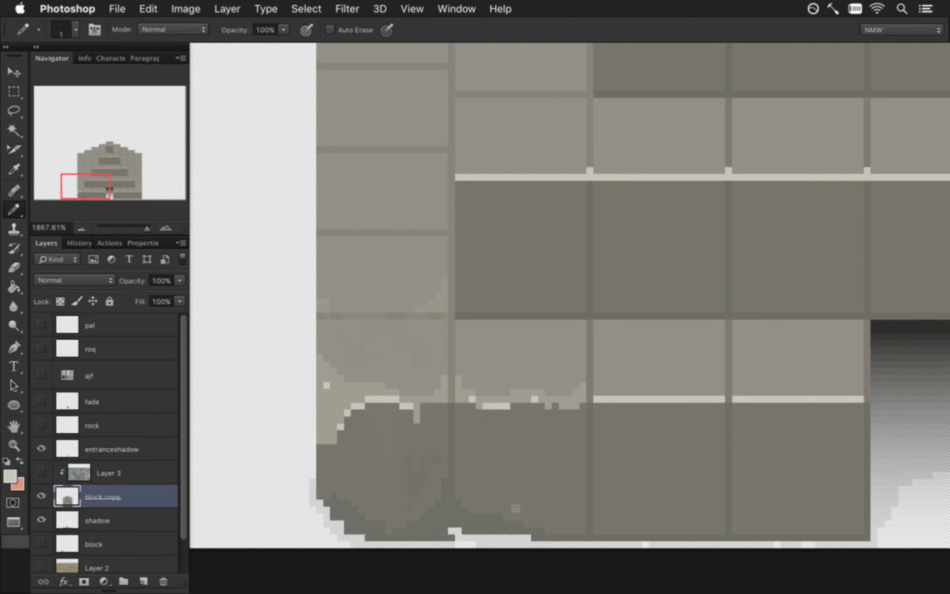
# Paint weathered shading and dark vertical streaks on the second and third blocks of the bottom row using sampled stone shades
pyautogui.keyDown('alt'); pyautogui.click(462, 393); pyautogui.keyUp('alt')
pyautogui.keyDown('alt'); pyautogui.click(468, 343); pyautogui.keyUp('alt')
pyautogui.keyDown('alt'); pyautogui.click(378, 423); pyautogui.keyUp('alt')
pyautogui.press('i')
pyautogui.press('b')
pyautogui.moveTo(608, 535)
pyautogui.mouseDown()
pyautogui.moveTo(616, 424)
pyautogui.moveTo(623, 488)
pyautogui.mouseUp()
pyautogui.moveTo(655, 524)
pyautogui.mouseDown()
pyautogui.moveTo(663, 478)
pyautogui.moveTo(667, 512)
pyautogui.moveTo(672, 422)
pyautogui.moveTo(680, 534)
pyautogui.mouseUp()
# Paint a chipped, irregular edge in the light stone colour over the third bottom block's highlight line
pyautogui.keyDown('alt'); pyautogui.click(578, 406); pyautogui.keyUp('alt')
pyautogui.click(593, 391)
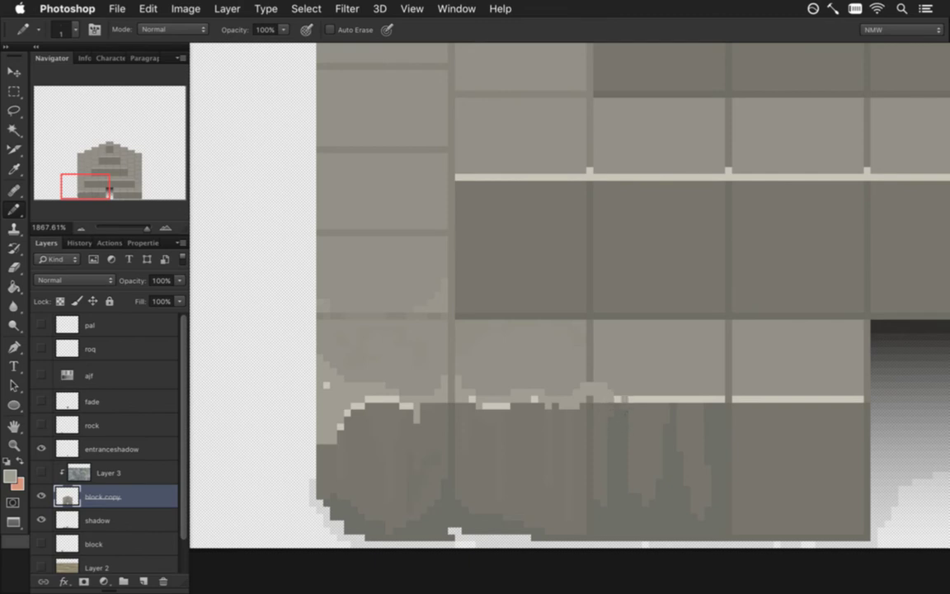
pyautogui.moveTo(638, 386)
pyautogui.mouseDown()
pyautogui.moveTo(666, 400)
pyautogui.moveTo(659, 414)
pyautogui.moveTo(674, 399)
pyautogui.moveTo(728, 399)
pyautogui.mouseUp()
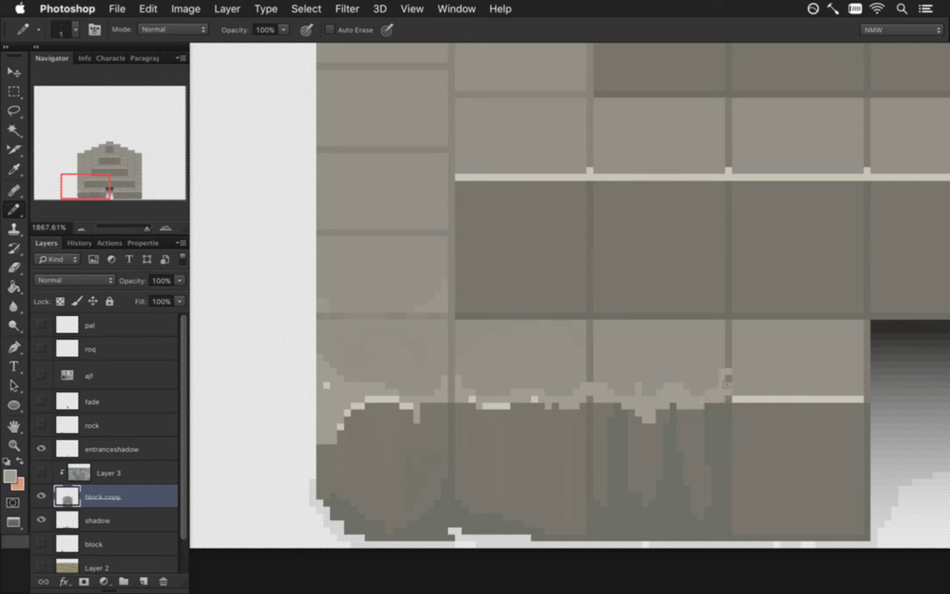
# Paint subtle weathered patches on the second bottom block's upper face and along its seam with the third block, using sampled stone shades
pyautogui.keyDown('alt'); pyautogui.click(653, 313); pyautogui.keyUp('alt')
pyautogui.keyDown('alt'); pyautogui.click(454, 361); pyautogui.keyUp('alt')
pyautogui.keyDown('alt'); pyautogui.click(436, 326); pyautogui.keyUp('alt')
pyautogui.press('alt')
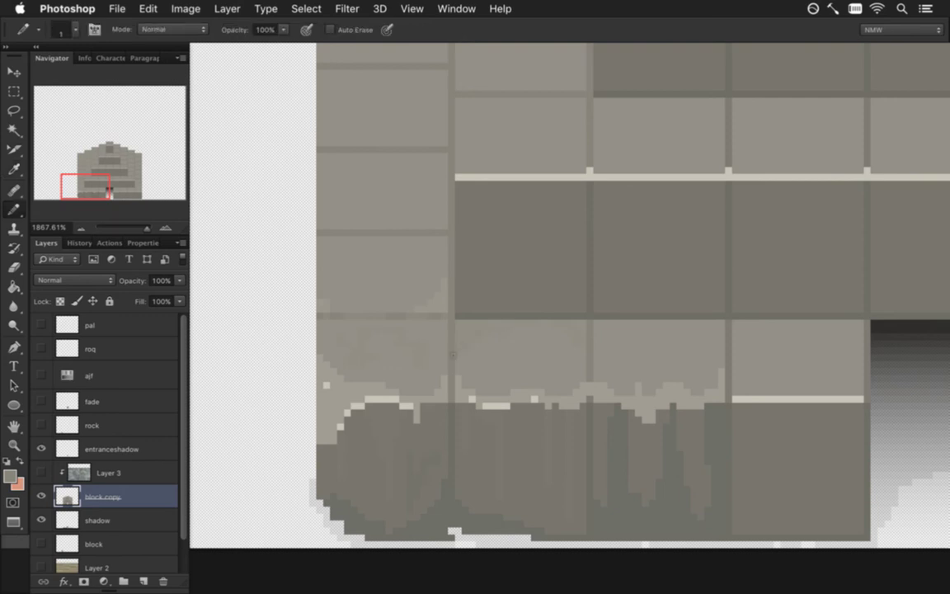
pyautogui.keyDown('alt'); pyautogui.click(402, 322); pyautogui.keyUp('alt')
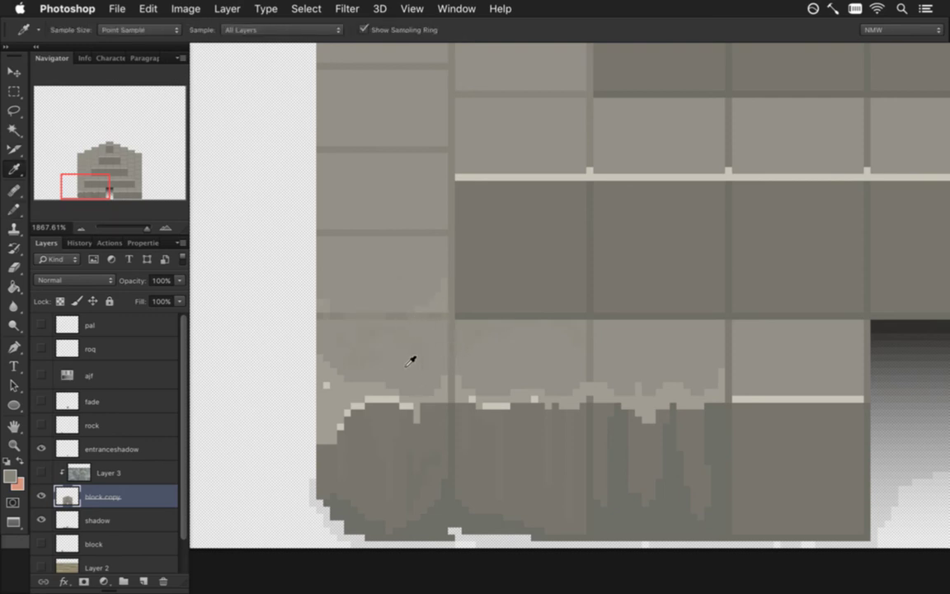
pyautogui.press('alt')
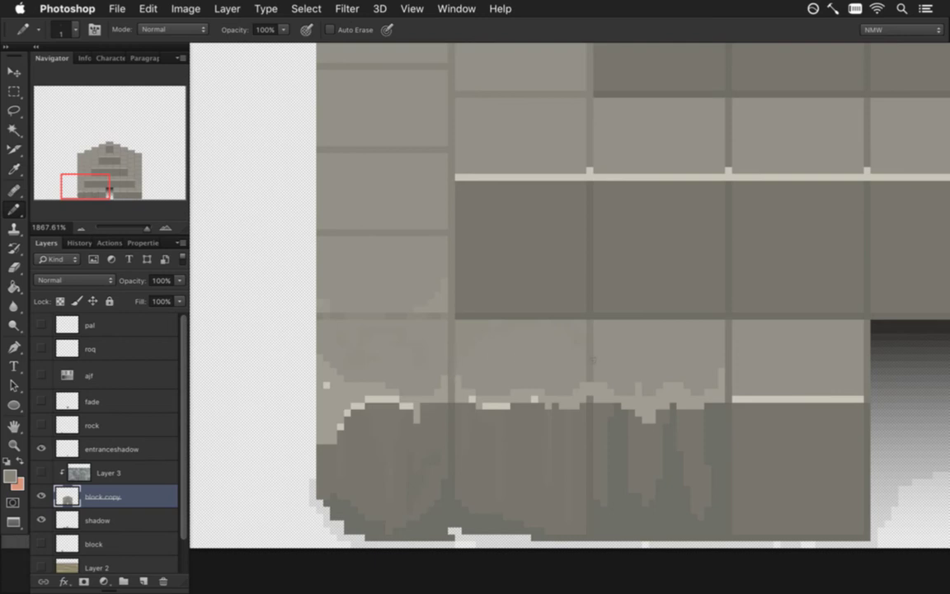
pyautogui.keyDown('alt'); pyautogui.click(401, 322); pyautogui.keyUp('alt')
pyautogui.moveTo(400, 323)
pyautogui.mouseDown()
pyautogui.moveTo(393, 320)
pyautogui.moveTo(411, 323)
pyautogui.mouseUp()
pyautogui.press('alt')
# Sample the mottled stone shades and pencil a small test swatch of them on the empty canvas beside the pyramid's lower-left side
pyautogui.press('m')
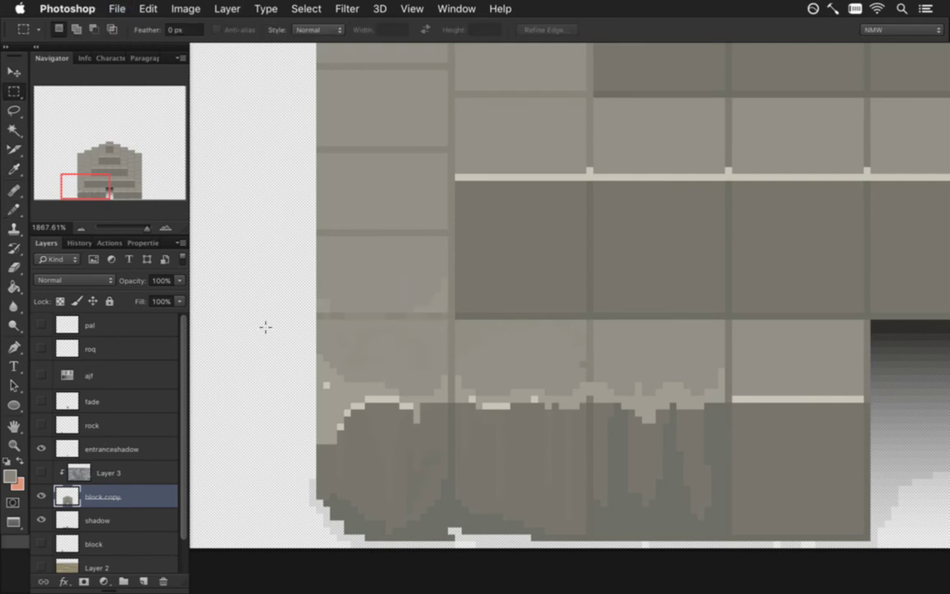
pyautogui.press('i')
pyautogui.moveTo(385, 312)
pyautogui.mouseDown()
pyautogui.moveTo(383, 326)
pyautogui.moveTo(338, 328)
pyautogui.mouseUp()
pyautogui.press('b')
pyautogui.moveTo(271, 317)
pyautogui.mouseDown()
pyautogui.moveTo(282, 322)
pyautogui.moveTo(285, 309)
pyautogui.mouseUp()
pyautogui.press('alt')
pyautogui.moveTo(342, 318); pyautogui.dragTo(343, 318)
pyautogui.click(269, 307)
pyautogui.click(270, 329)
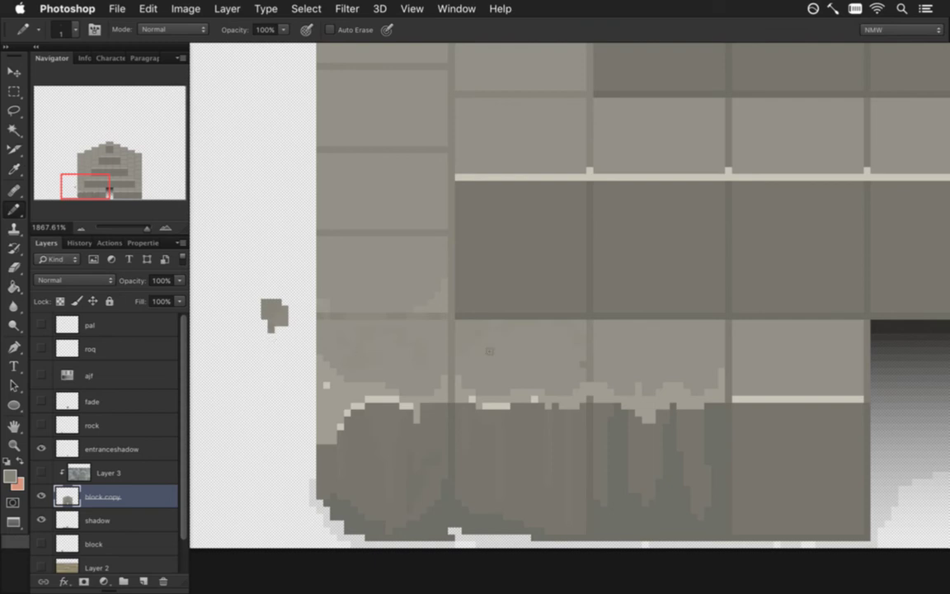
# Sample shades from the test swatch and touch up the weathered seam between the second and third bottom blocks, undoing stray strokes
pyautogui.moveTo(448, 323)
pyautogui.mouseDown()
pyautogui.moveTo(420, 374)
pyautogui.moveTo(396, 354)
pyautogui.moveTo(559, 336)
pyautogui.moveTo(413, 555)
pyautogui.mouseUp()
pyautogui.hotkey('ctrl', 'z')
pyautogui.press('i')
pyautogui.moveTo(283, 314); pyautogui.dragTo(290, 326)
pyautogui.press('b')
pyautogui.keyDown('alt'); pyautogui.click(589, 358); pyautogui.keyUp('alt')
pyautogui.press('super+z')
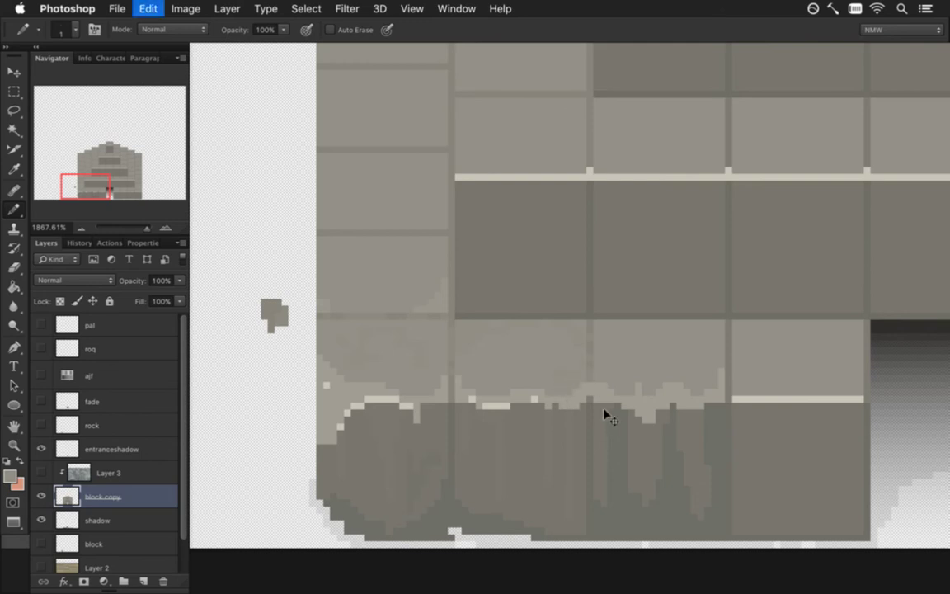
pyautogui.press('super+z')
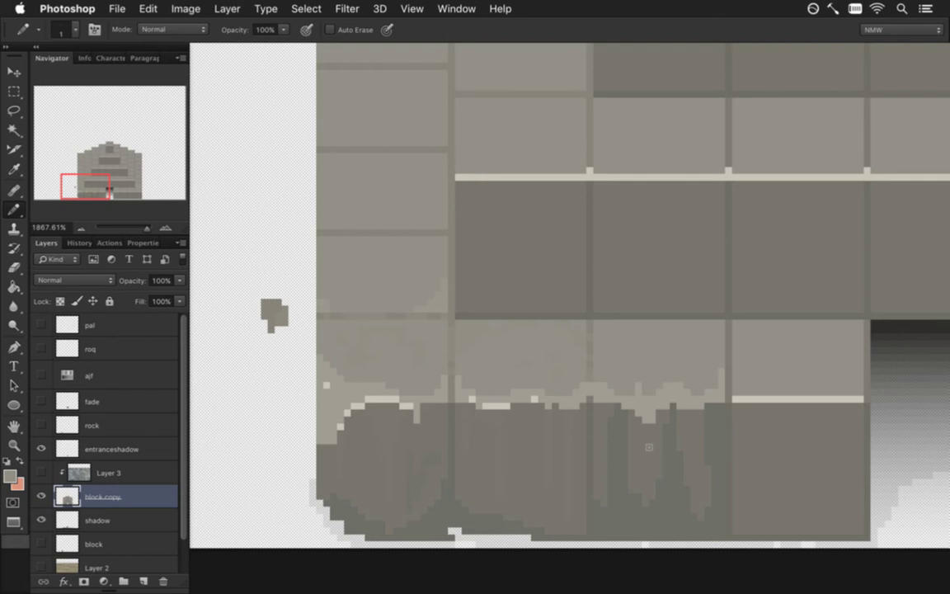
# Sample the pale highlight colour and paint broken highlight pixels along the third bottom block's chipped edge
pyautogui.moveTo(671, 422); pyautogui.dragTo(625, 405)
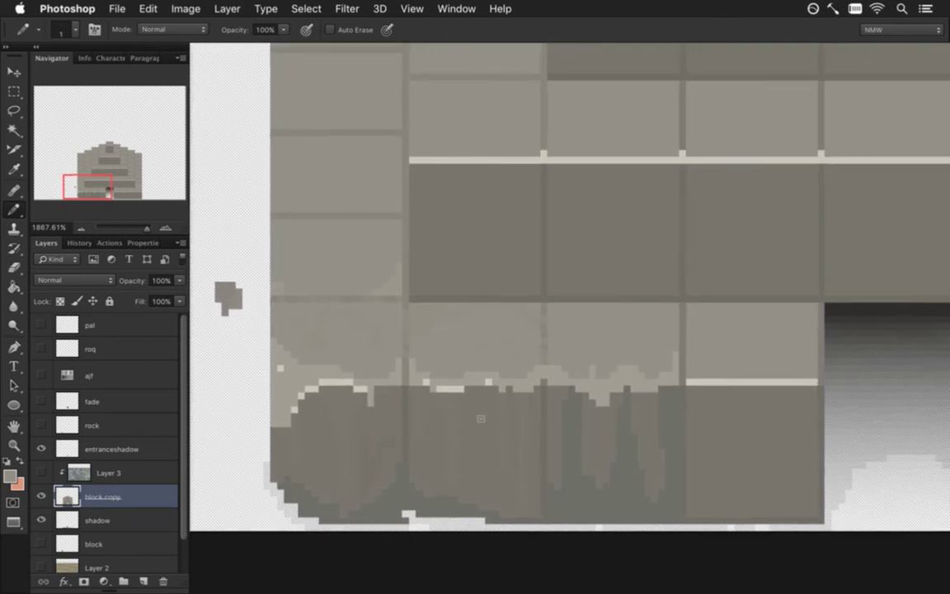
pyautogui.keyDown('alt'); pyautogui.click(415, 355); pyautogui.keyUp('alt')
pyautogui.moveTo(634, 388); pyautogui.dragTo(655, 389)
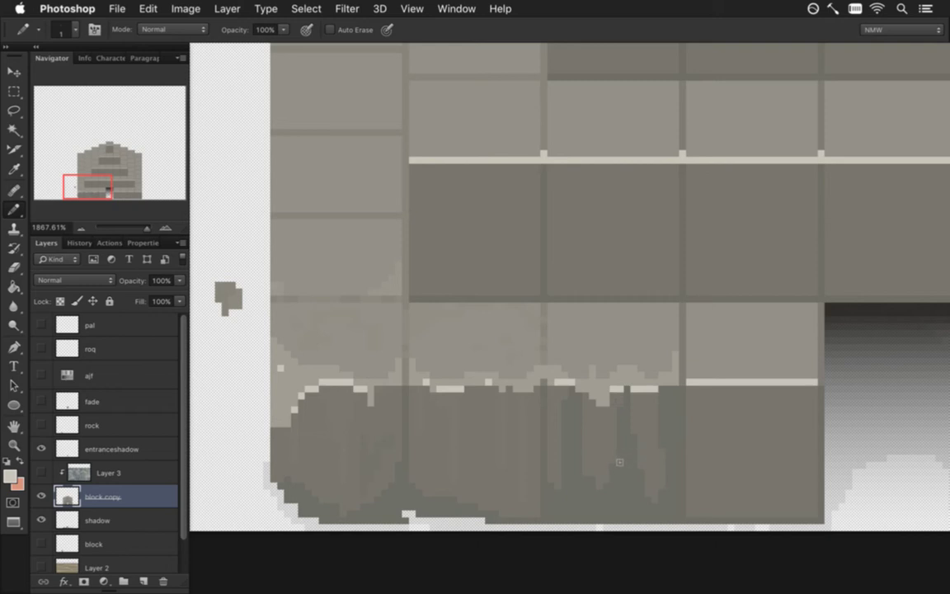
# Paint a chipped, rounded edge in the sampled light stone colour over the fourth bottom block's highlight line, down to the entrance
pyautogui.hscroll(5, 668, 375)
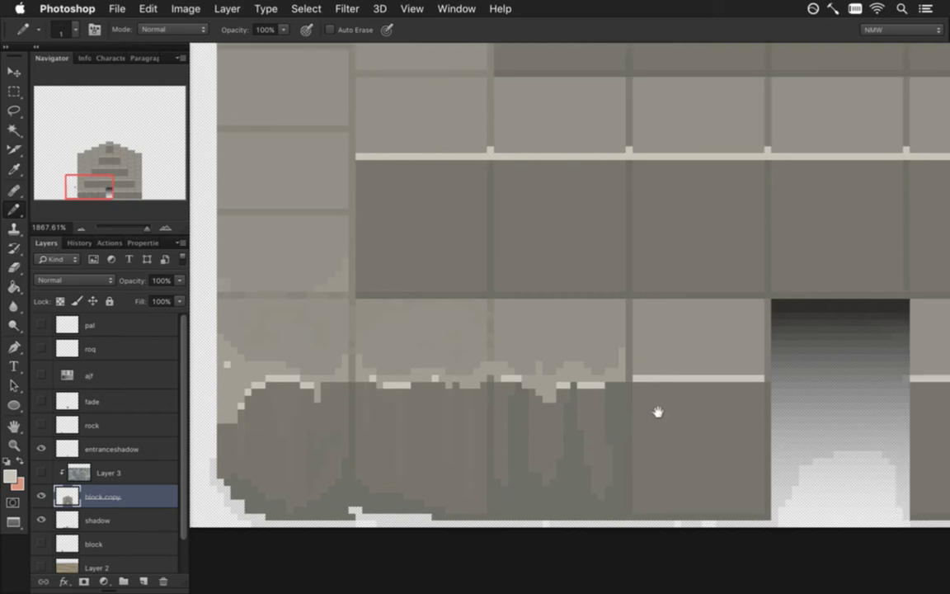
pyautogui.keyDown('alt'); pyautogui.click(450, 340); pyautogui.keyUp('alt')
pyautogui.moveTo(525, 375)
pyautogui.mouseDown()
pyautogui.moveTo(568, 386)
pyautogui.moveTo(573, 373)
pyautogui.moveTo(605, 373)
pyautogui.moveTo(610, 380)
pyautogui.moveTo(598, 383)
pyautogui.moveTo(656, 408)
pyautogui.mouseUp()
pyautogui.click(656, 395)
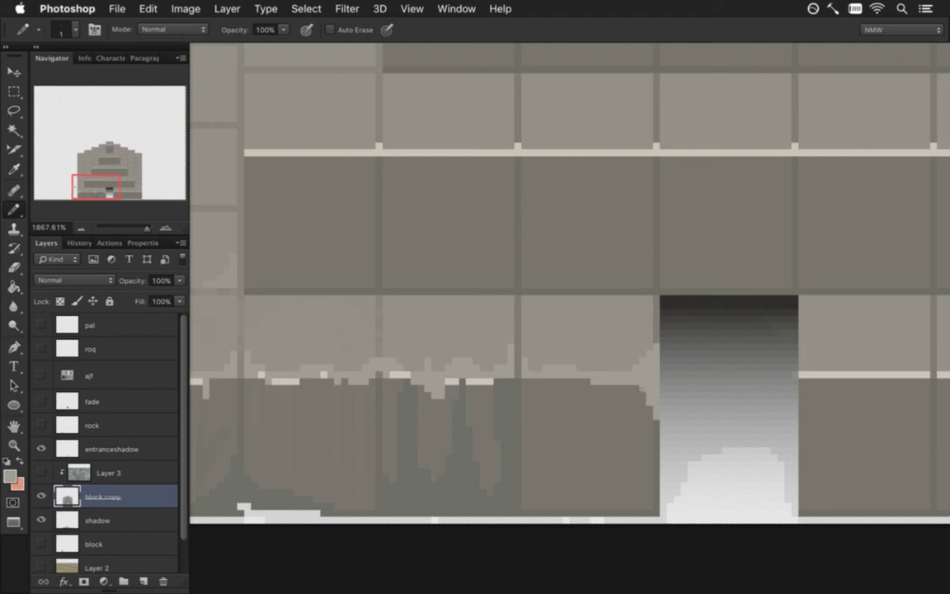
# Paint mottled patches on the third and fourth blocks' upper faces and dark shading at the fourth block's lower-left corner
pyautogui.keyDown('alt'); pyautogui.click(385, 318); pyautogui.keyUp('alt')
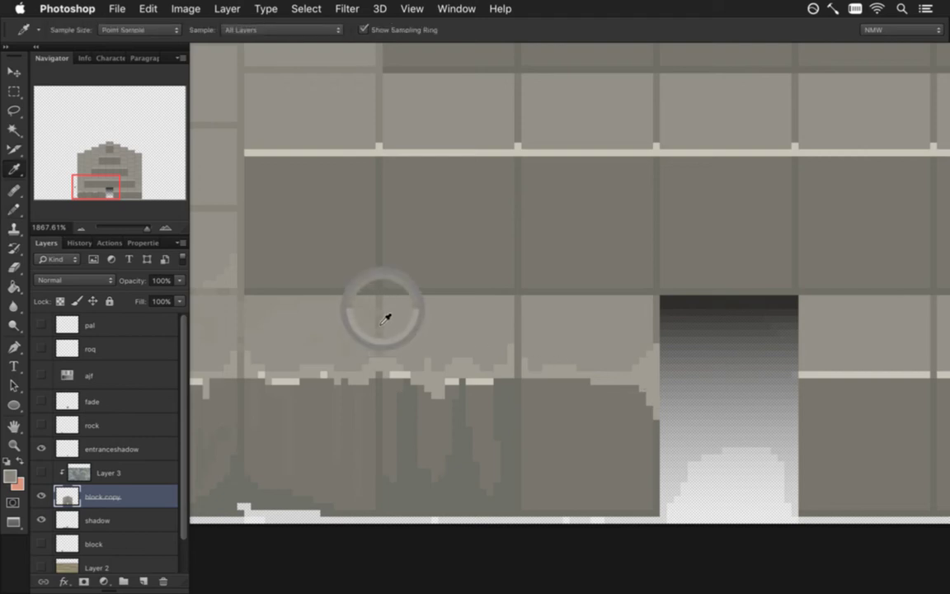
pyautogui.keyDown('alt'); pyautogui.click(340, 285); pyautogui.keyUp('alt')
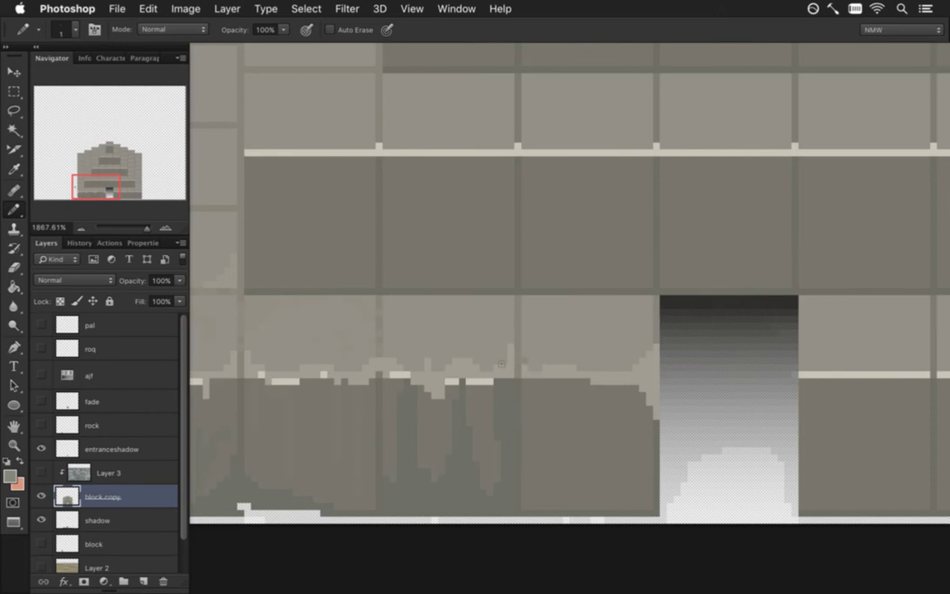
pyautogui.keyDown('alt'); pyautogui.click(378, 321); pyautogui.keyUp('alt')
pyautogui.keyDown('alt'); pyautogui.click(467, 404); pyautogui.keyUp('alt')
pyautogui.moveTo(483, 506); pyautogui.dragTo(556, 422)
# Erase small notches from the bottom edge of the third block and its seam with the fourth, using a small pencil eraser
pyautogui.press('e')
pyautogui.press('[')
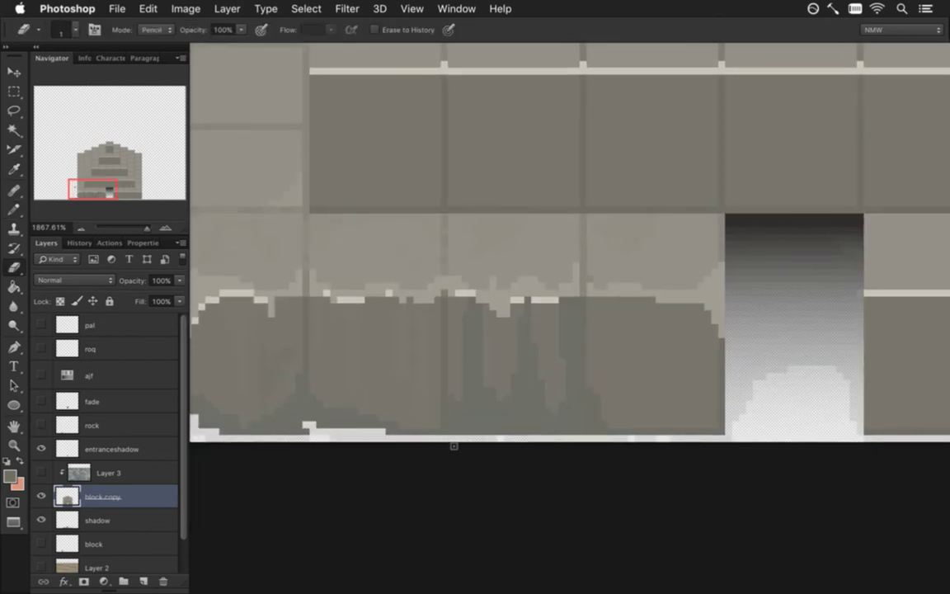
pyautogui.click(444, 432)
pyautogui.moveTo(449, 446)
pyautogui.mouseDown()
pyautogui.moveTo(497, 426)
pyautogui.moveTo(474, 445)
pyautogui.moveTo(477, 410)
pyautogui.moveTo(496, 446)
pyautogui.mouseUp()
pyautogui.press('super+z')
pyautogui.click(522, 427)
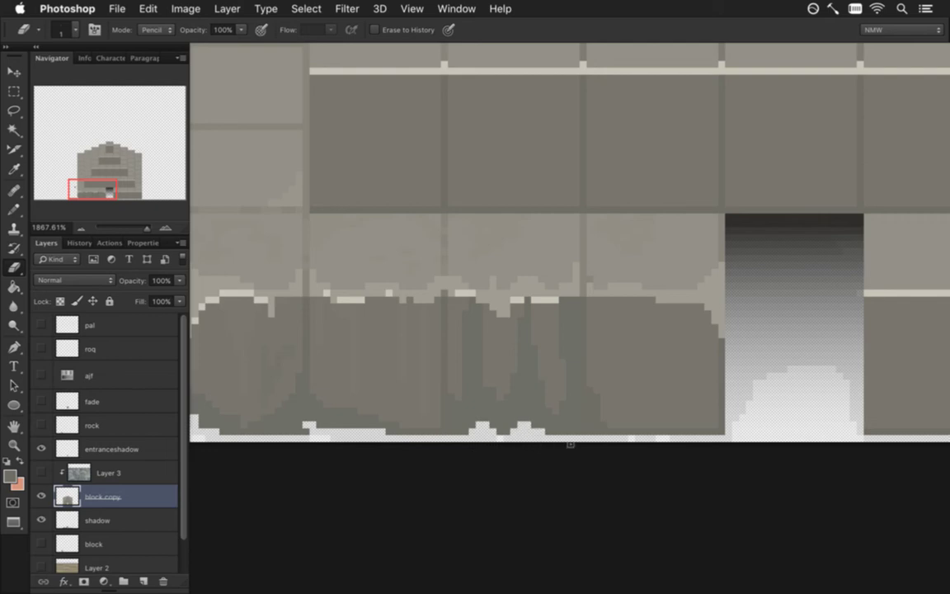
pyautogui.click(586, 430)
# Extend darker vertical streaks up through the third bottom block's chipped edge and weather its upper face with sampled shades
pyautogui.press('i')
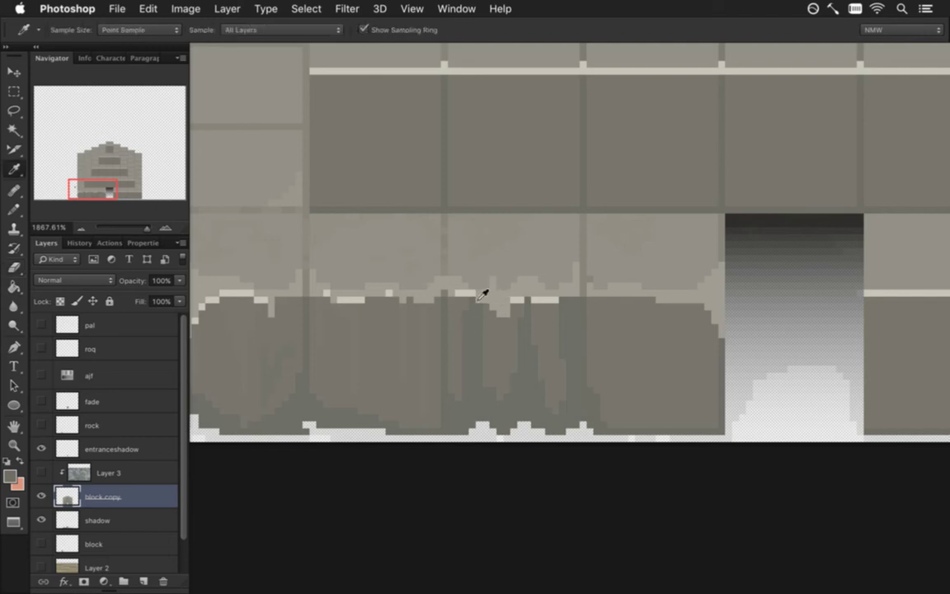
pyautogui.press('b')
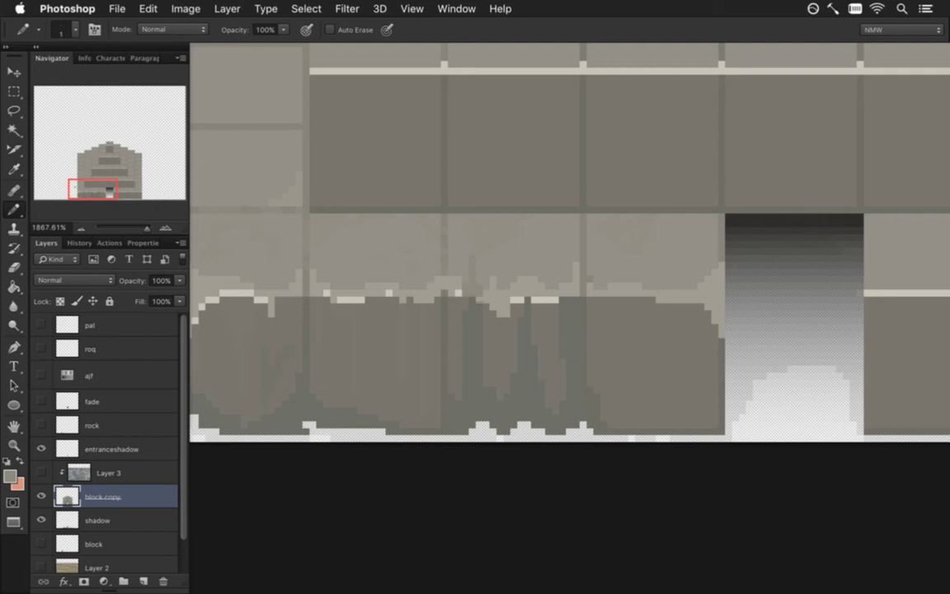
pyautogui.moveTo(526, 313); pyautogui.dragTo(525, 272)
pyautogui.press('i')
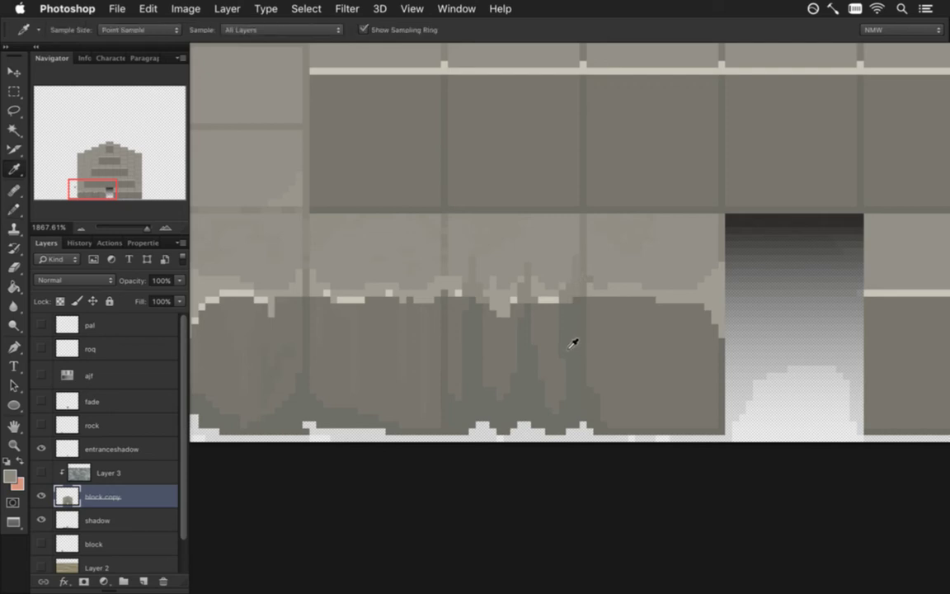
pyautogui.click(430, 247)
pyautogui.press('b')
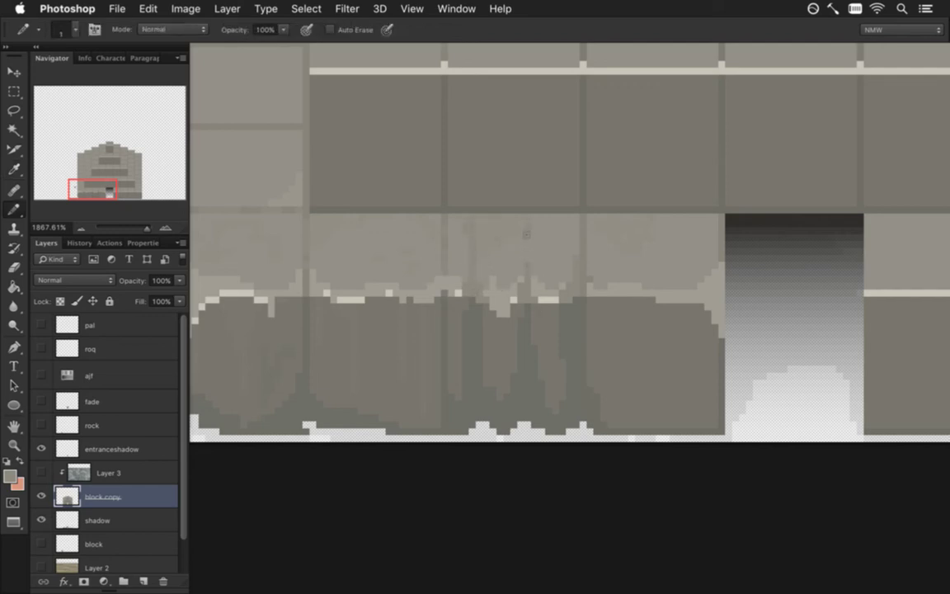
pyautogui.moveTo(516, 240); pyautogui.dragTo(542, 227)
pyautogui.press('super+z')
# Erase the test colour swatch from the empty canvas beside the pyramid
pyautogui.press('super+space')
pyautogui.moveTo(507, 324); pyautogui.dragTo(428, 320)
pyautogui.scroll(3, 428, 320)
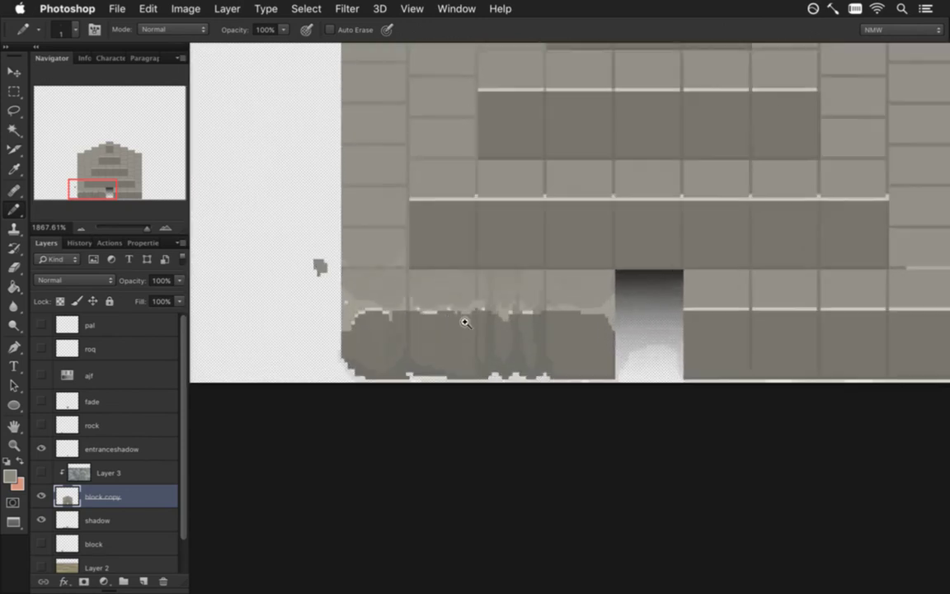
pyautogui.press('e')
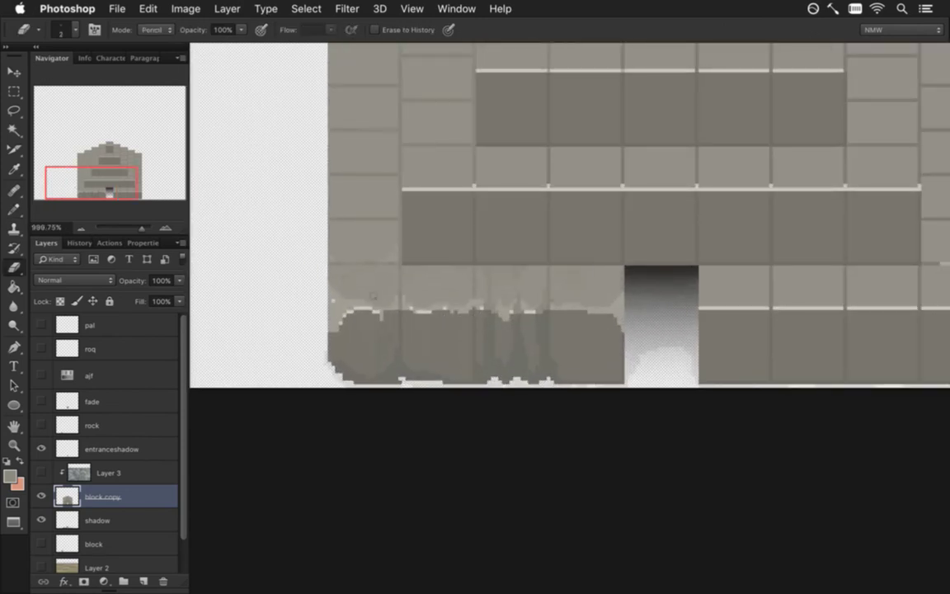
# Sample the dark stone shade and paint a shaded lower-right edge on the fourth bottom block beside the entrance
pyautogui.scroll(4, 607, 341)
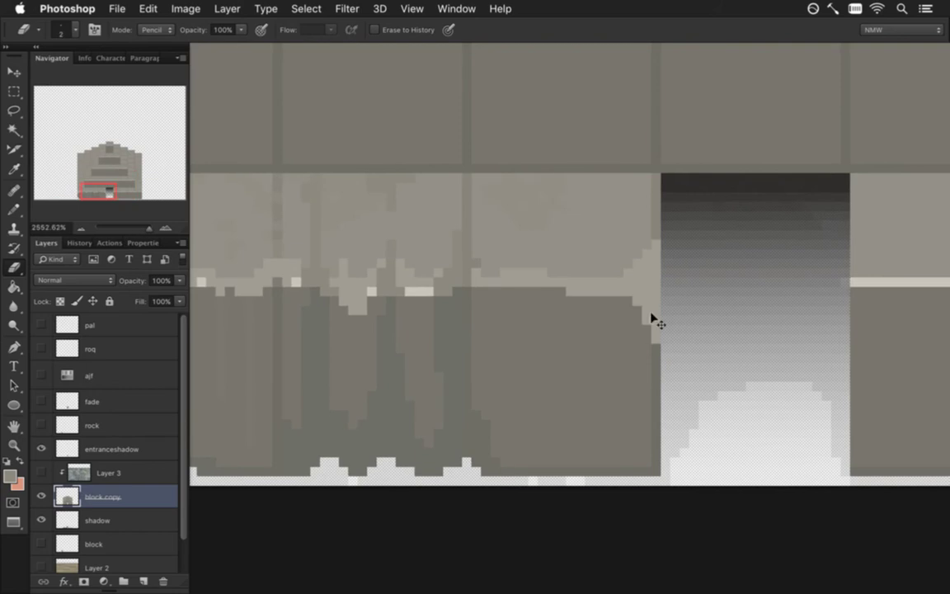
pyautogui.press('i')
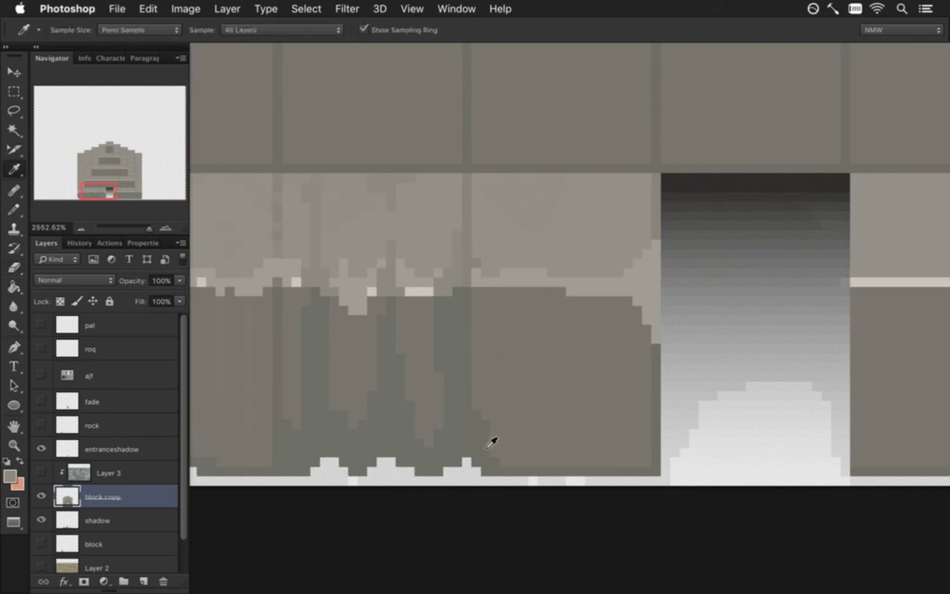
pyautogui.press('b')
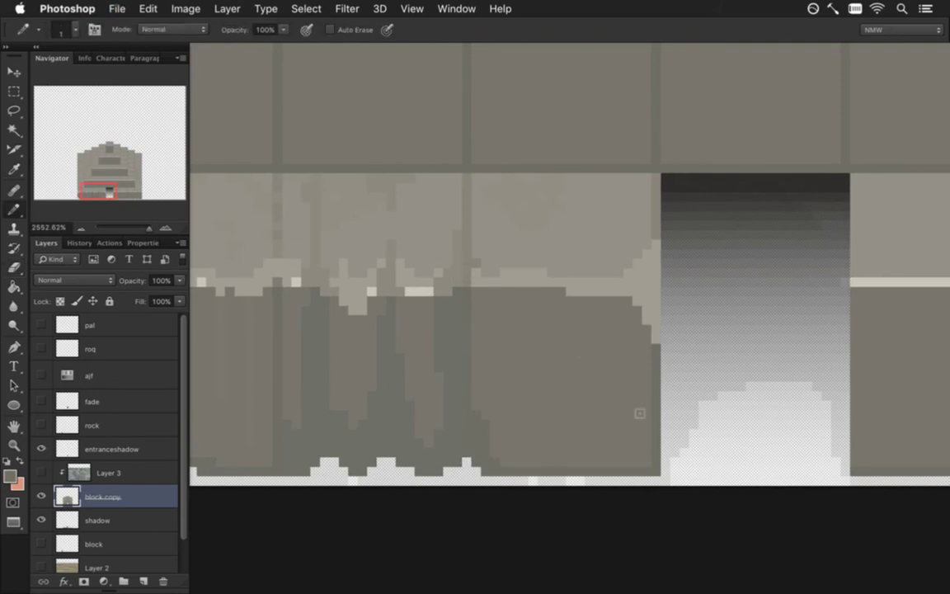
pyautogui.moveTo(636, 444)
pyautogui.mouseDown()
pyautogui.moveTo(649, 377)
pyautogui.moveTo(629, 472)
pyautogui.moveTo(651, 468)
pyautogui.moveTo(640, 492)
pyautogui.moveTo(663, 471)
pyautogui.moveTo(634, 498)
pyautogui.moveTo(673, 459)
pyautogui.mouseUp()
# Erase the fourth block's lower-right corner pixels beside the entrance and paint darker shading along the block's base
pyautogui.press('e')
pyautogui.press('super+z')
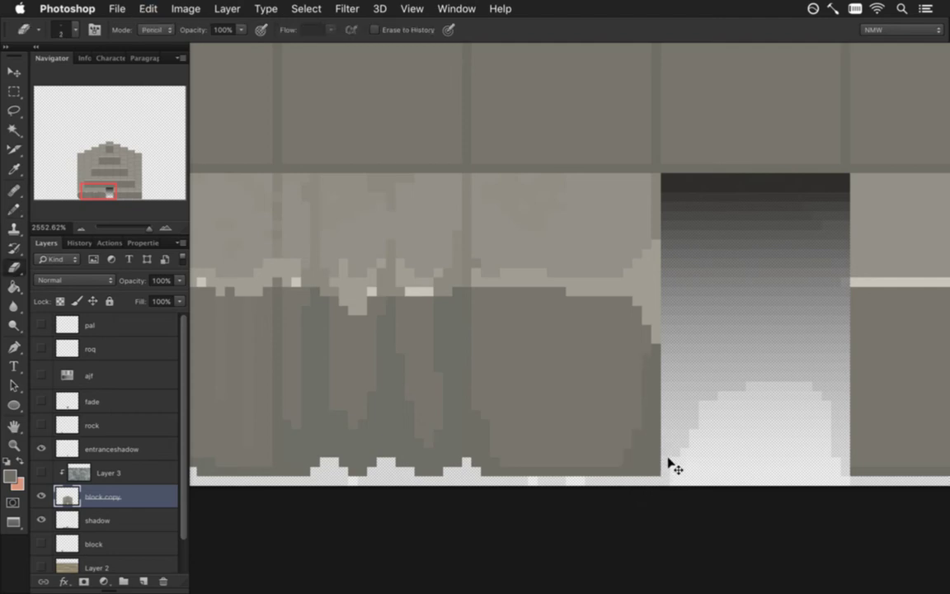
pyautogui.press('[')
pyautogui.moveTo(656, 453); pyautogui.dragTo(646, 473)
pyautogui.press('i')
pyautogui.press('b')
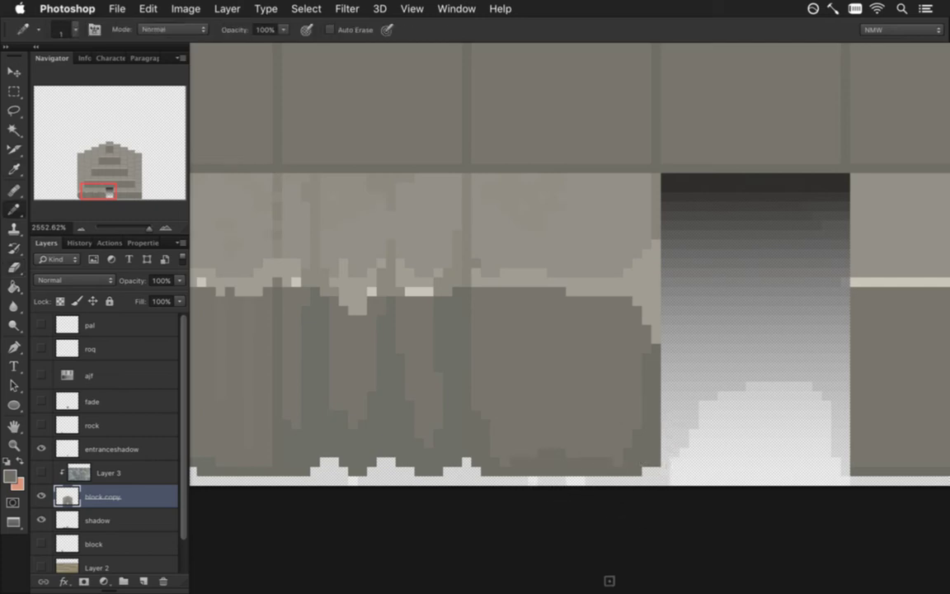
# Sample the pale highlight colour and paint highlight pixels along the fourth bottom block's chipped, rounded edge
pyautogui.press('h')
pyautogui.moveTo(502, 424); pyautogui.dragTo(403, 412)
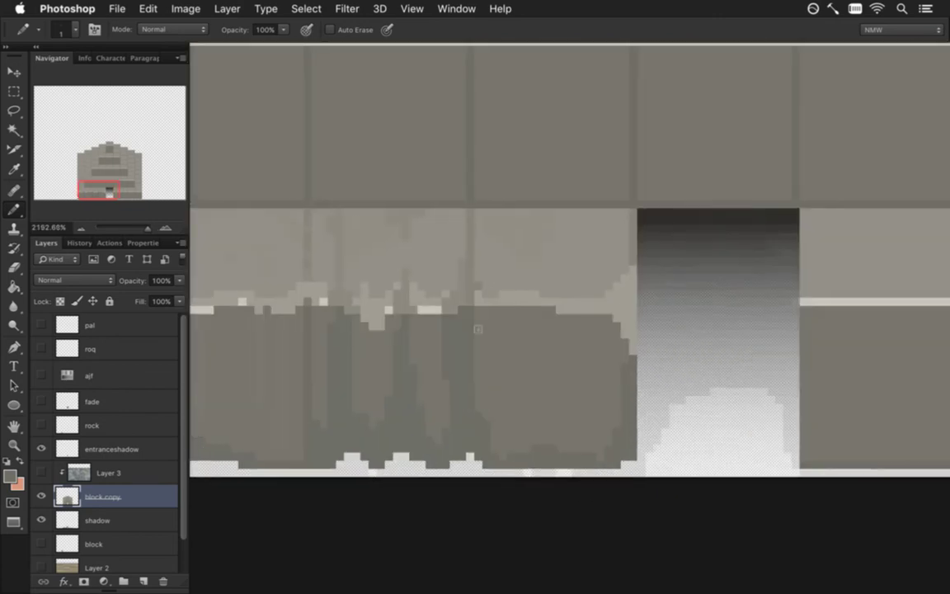
pyautogui.keyDown('alt'); pyautogui.click(382, 283); pyautogui.keyUp('alt')
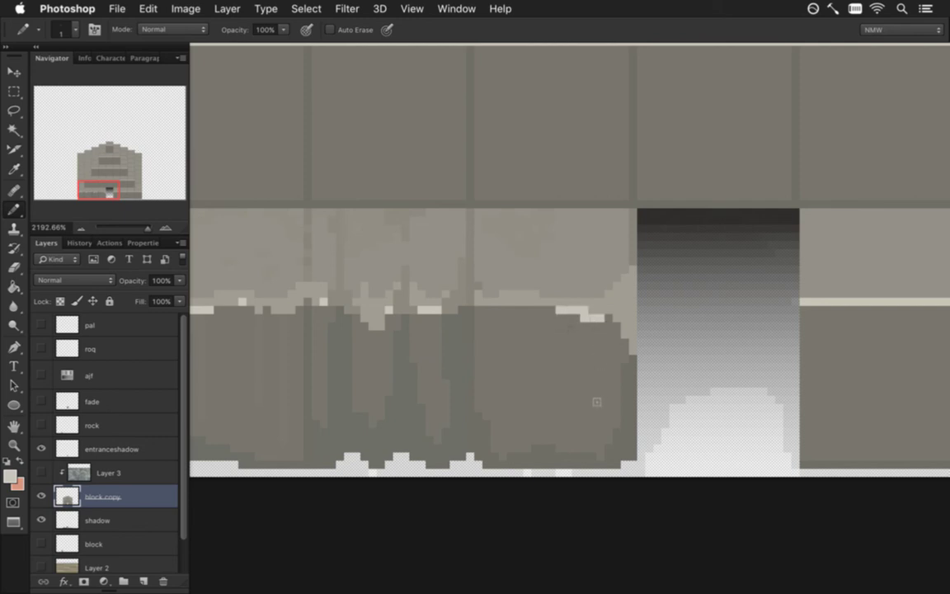
pyautogui.moveTo(549, 309); pyautogui.dragTo(594, 309)
pyautogui.moveTo(503, 379); pyautogui.dragTo(543, 379)
pyautogui.moveTo(544, 306); pyautogui.dragTo(506, 314)
pyautogui.moveTo(527, 394); pyautogui.dragTo(503, 381)
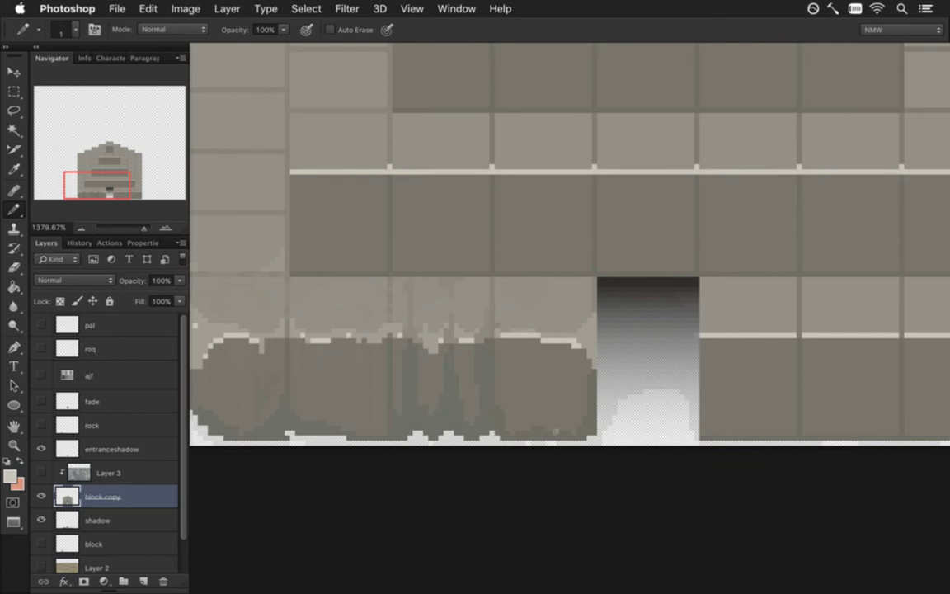
pyautogui.moveTo(511, 386); pyautogui.dragTo(475, 379)
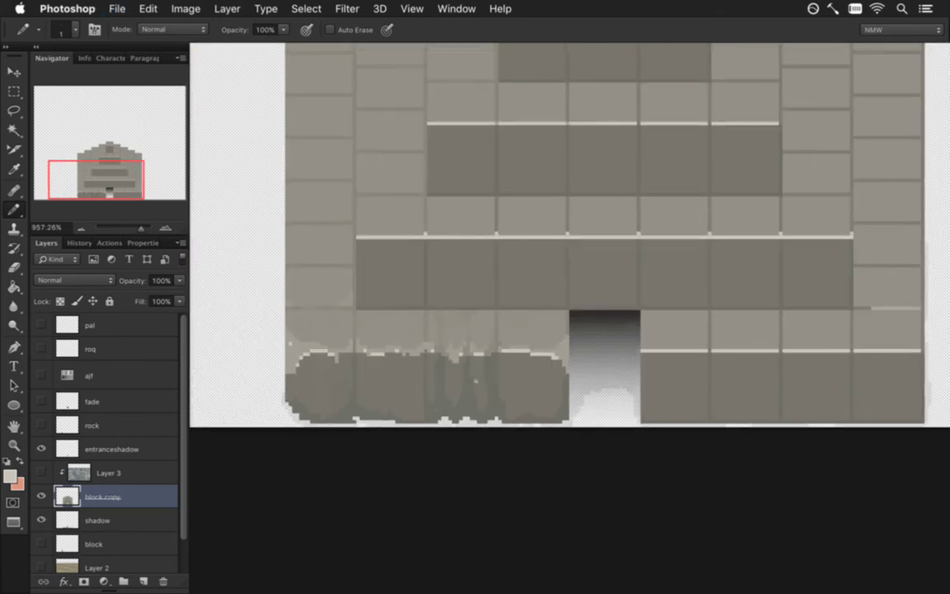
# Show Layer 3 and export the artwork for the web as Pyramid.png in the Backgrounds folder
pyautogui.click(42, 472)
pyautogui.press('super+alt+shift+s')
pyautogui.press('Return')
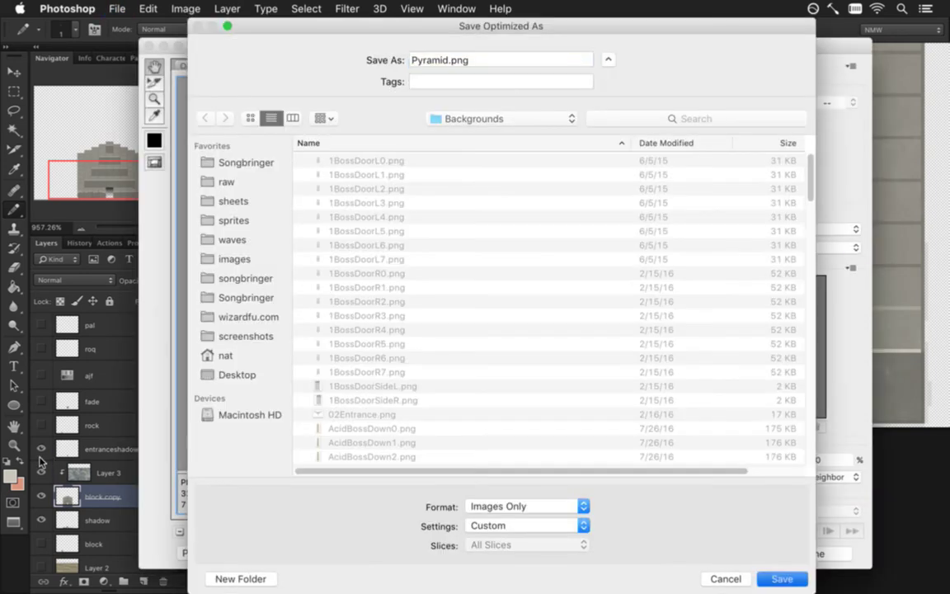
pyautogui.press('Return')
pyautogui.press('Return')
# Switch to Xcode, build and run the game to inspect the weathered pyramid entrance, and return to Photoshop
pyautogui.press('super+Tab')
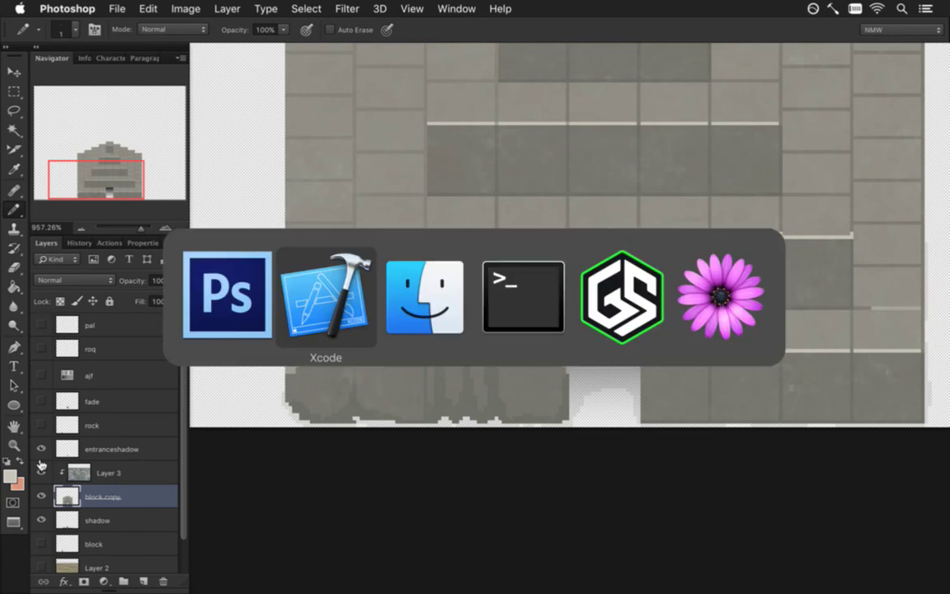
pyautogui.press('super+r')
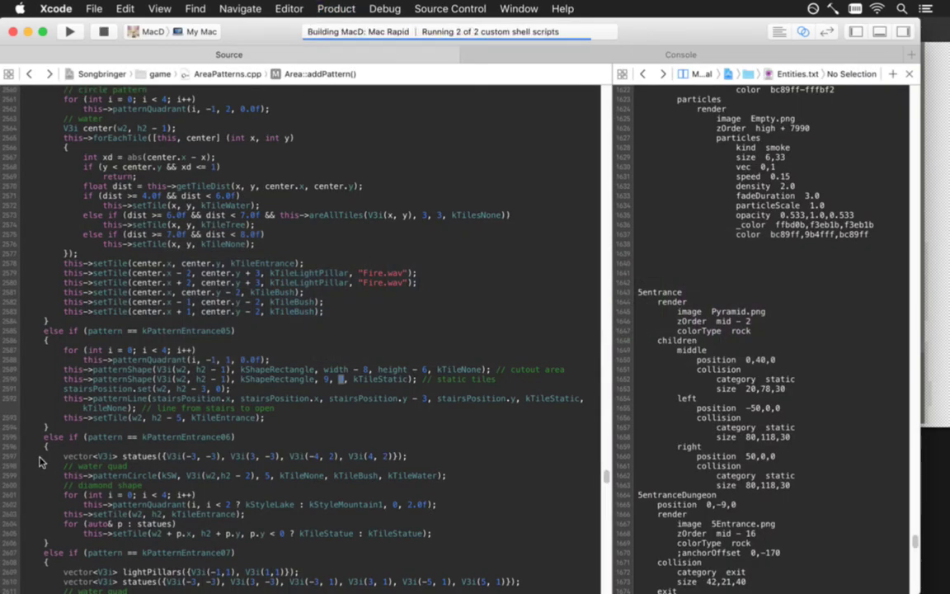
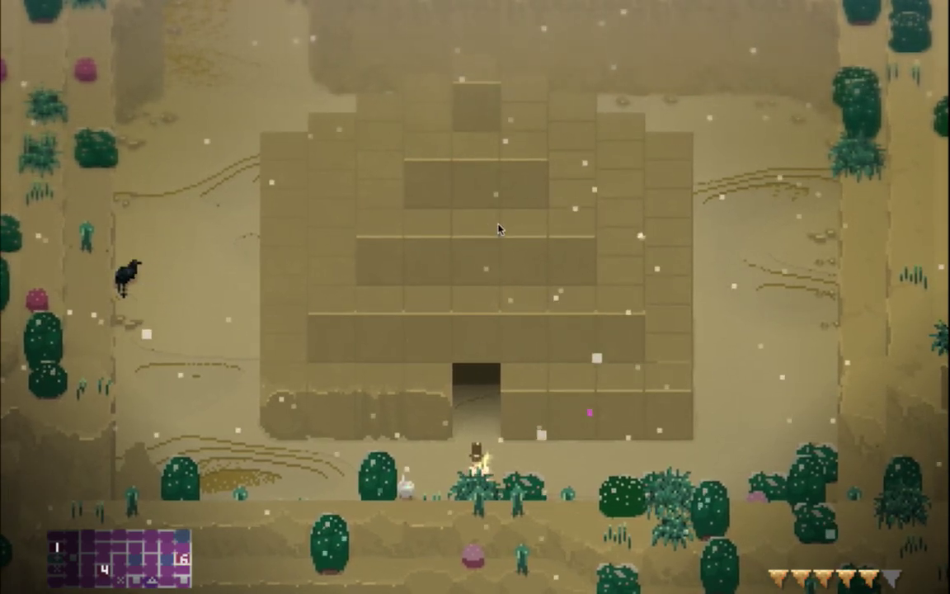
pyautogui.press('super+Tab')
pyautogui.press('super+Tab')
pyautogui.press('super+Tab')
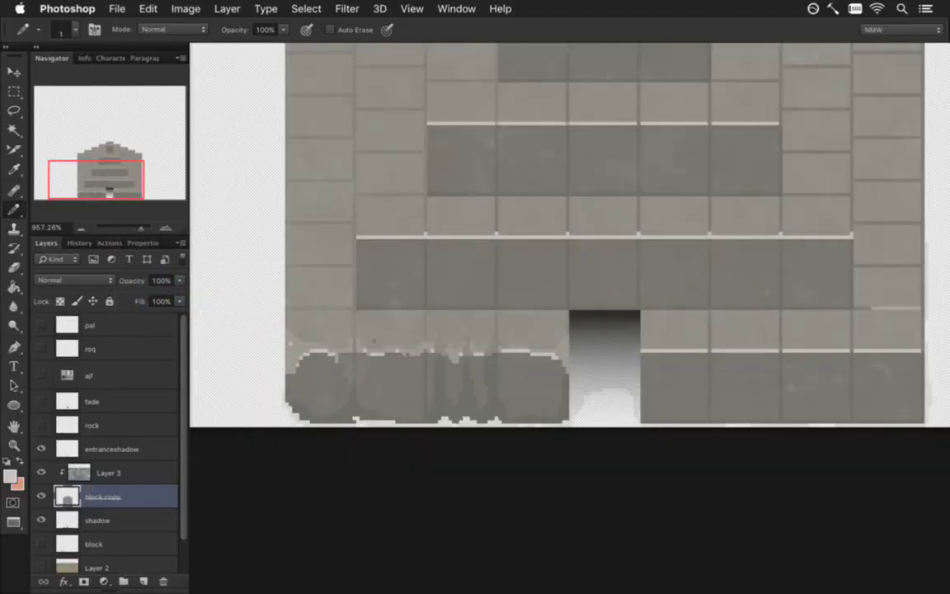
# Hide Layer 3 and fill the small notches in the second bottom block's upper edge with the sampled block colour
pyautogui.scroll(3, 387, 376)
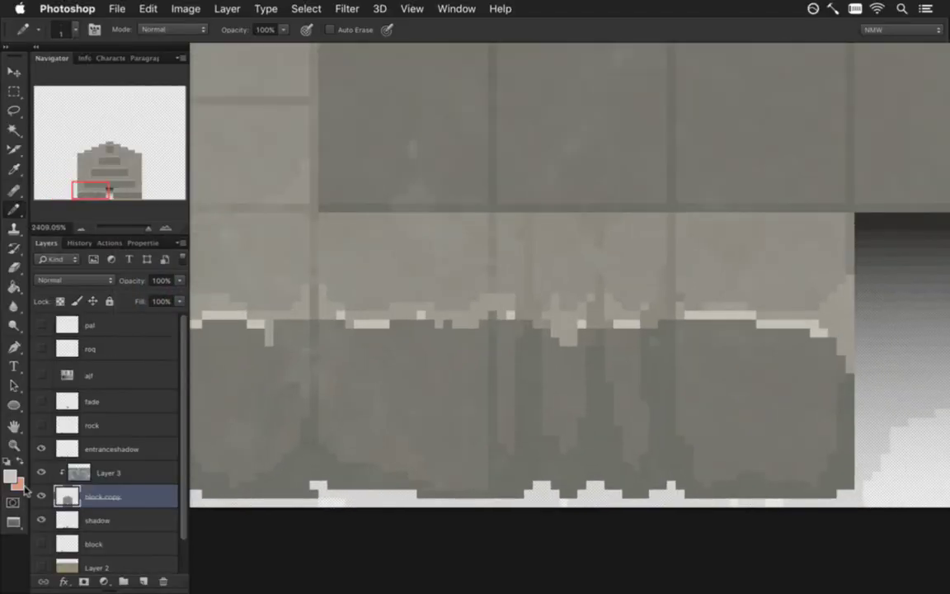
pyautogui.scroll(1, 313, 371)
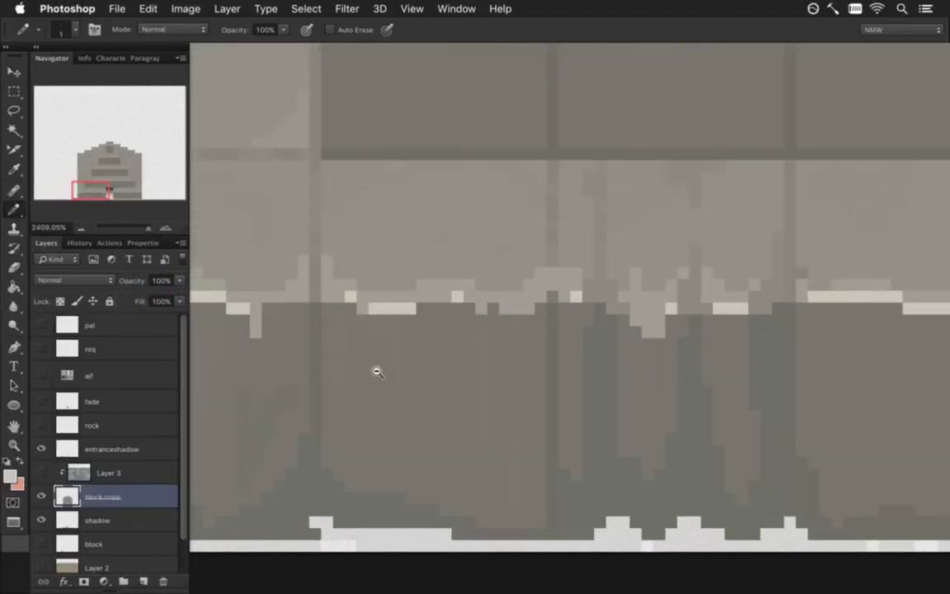
pyautogui.press('i')
pyautogui.click(424, 300)
pyautogui.press('b')
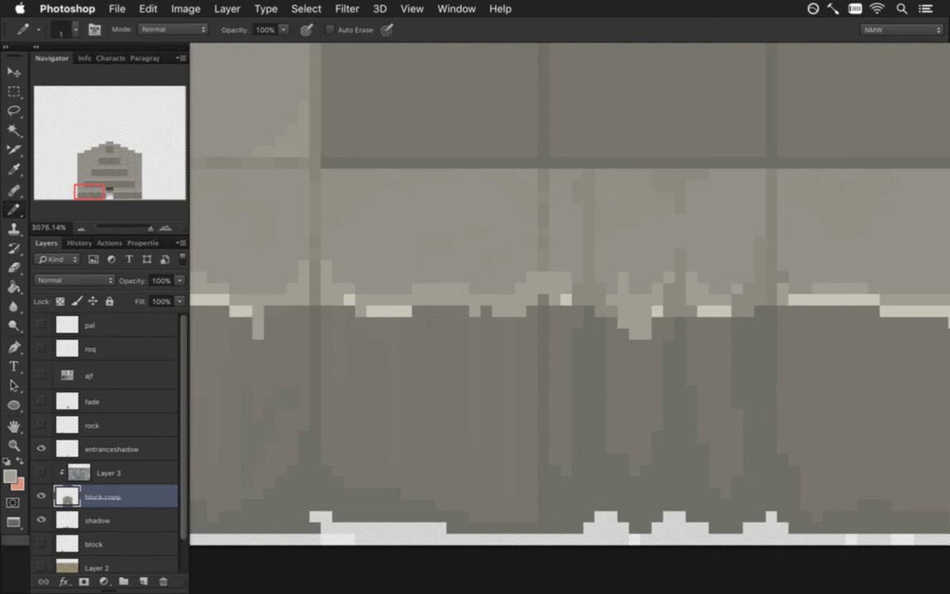
pyautogui.press('e')
pyautogui.moveTo(464, 311); pyautogui.dragTo(509, 311)
pyautogui.press('i')
pyautogui.click(440, 310)
pyautogui.press('b')
pyautogui.keyDown('alt'); pyautogui.click(447, 316); pyautogui.keyUp('alt')
pyautogui.click(463, 311)
pyautogui.moveTo(475, 311); pyautogui.dragTo(521, 311)
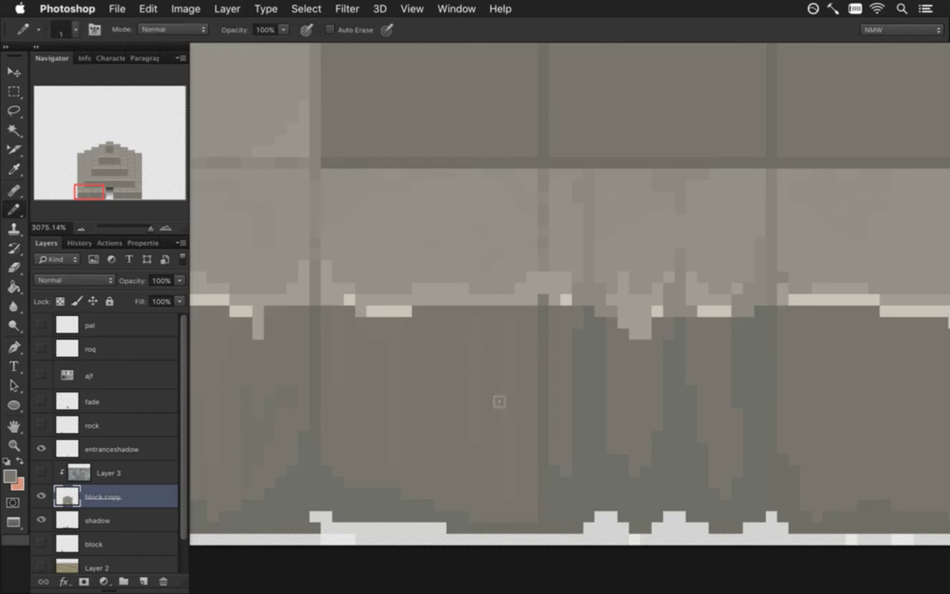
# Reshape the second block's base with the sampled dark shade, erasing a new chip nearer the third block and shading above it
pyautogui.keyDown('alt'); pyautogui.click(395, 513); pyautogui.keyUp('alt')
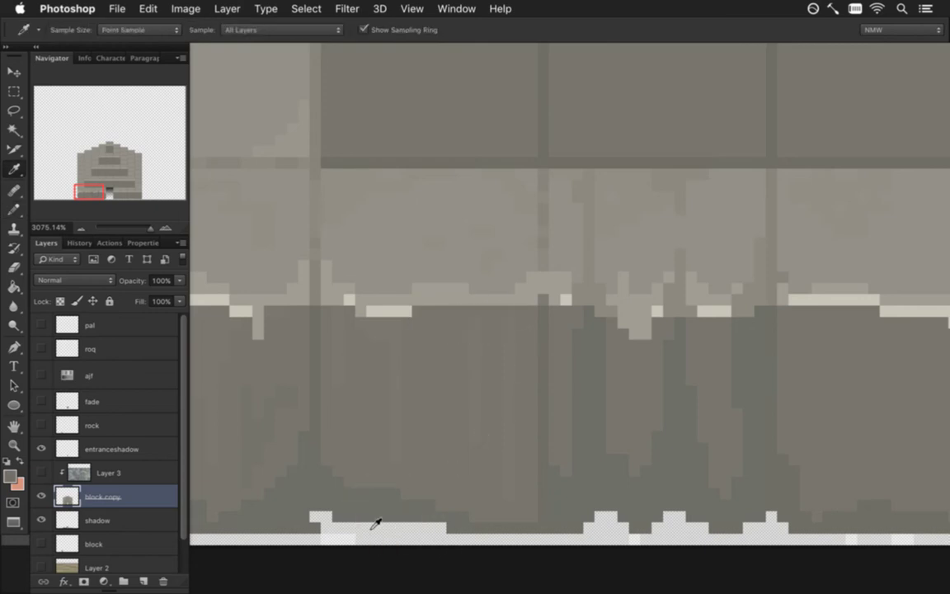
pyautogui.moveTo(357, 528); pyautogui.dragTo(376, 528)
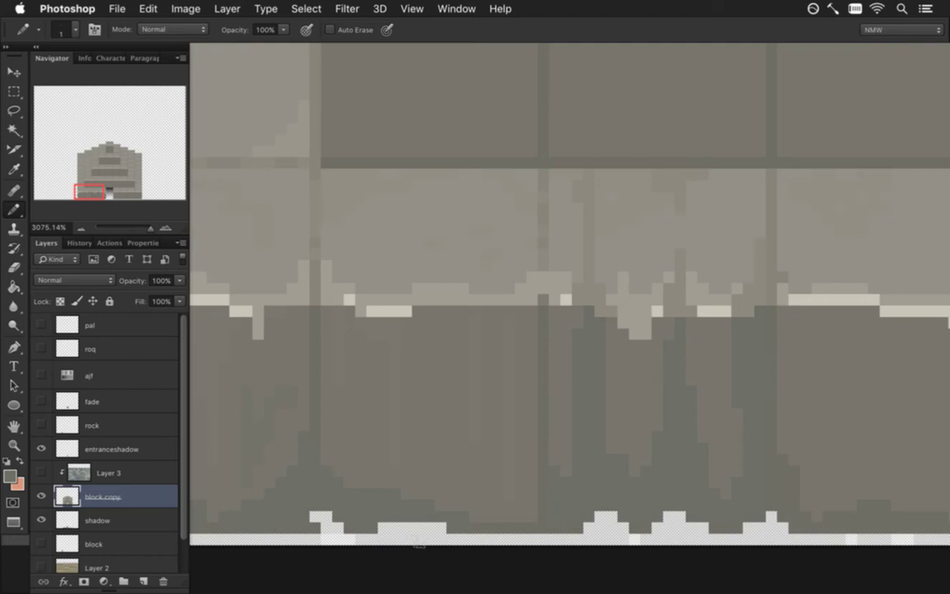
pyautogui.press('e')
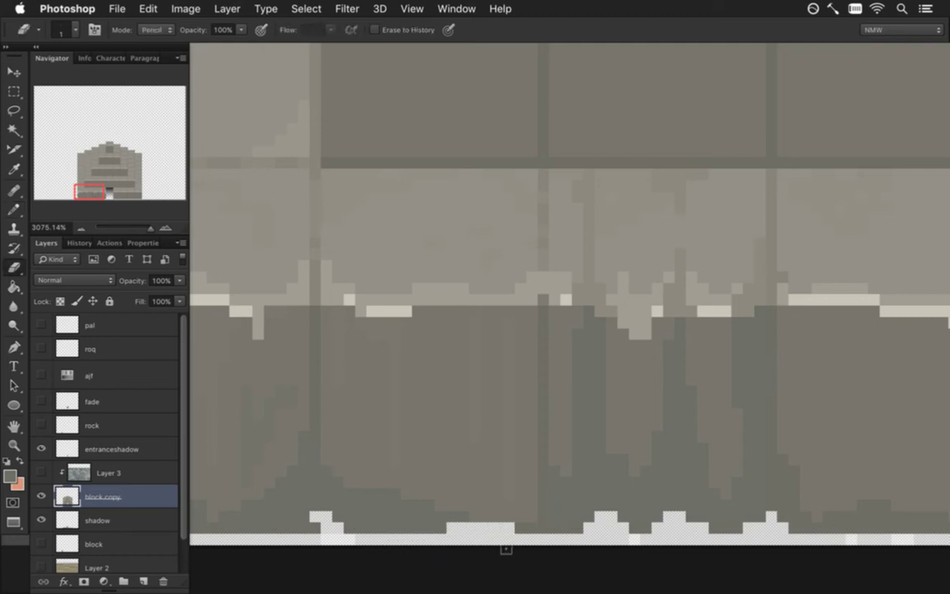
pyautogui.press('b')
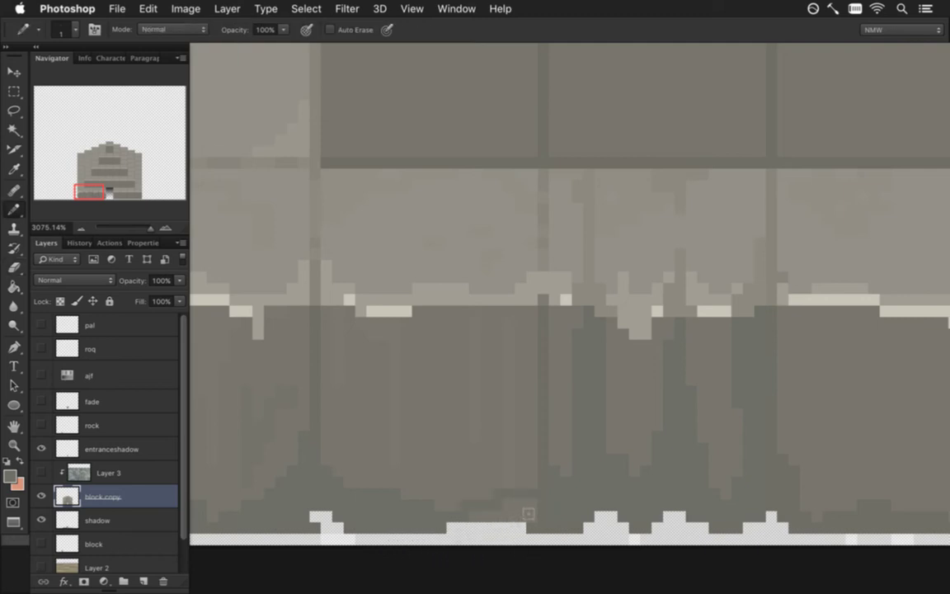
pyautogui.press('e')
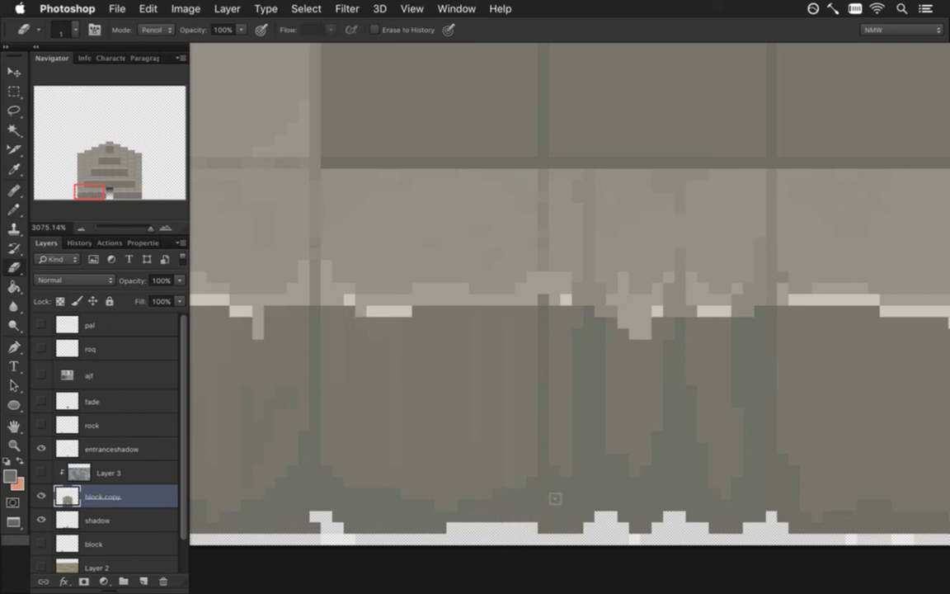
# Cover the second block's stray highlight pixel with lighter stone colour and paint a straight pale highlight along its upper edge
pyautogui.press('i')
pyautogui.click(360, 312)
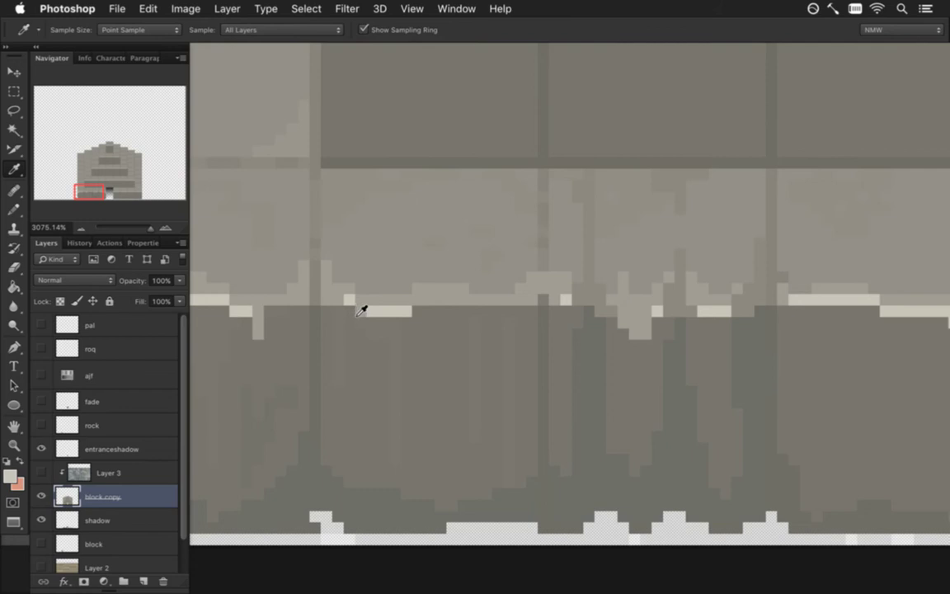
pyautogui.press('b')
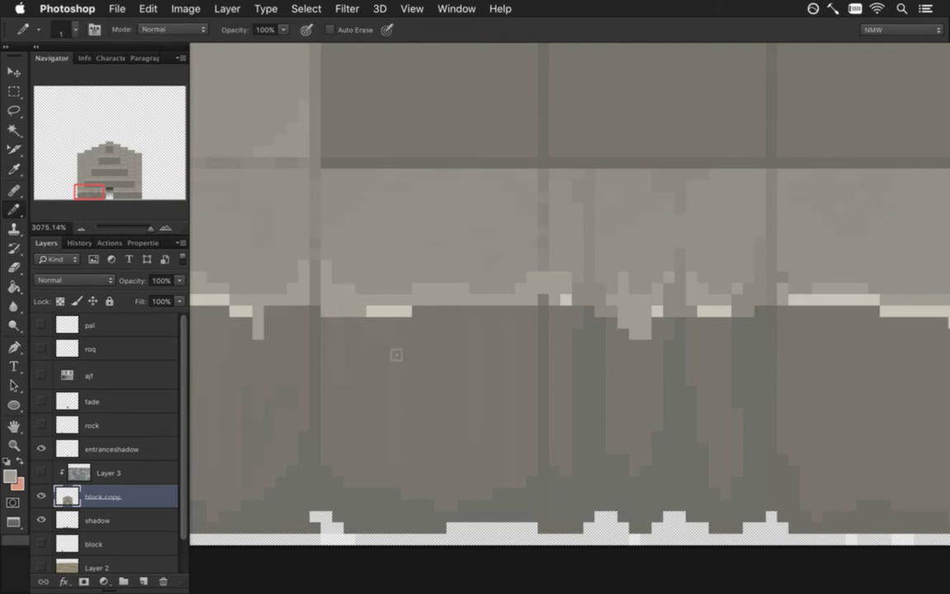
pyautogui.keyDown('alt'); pyautogui.click(402, 314); pyautogui.keyUp('alt')
pyautogui.moveTo(419, 300); pyautogui.dragTo(475, 311)
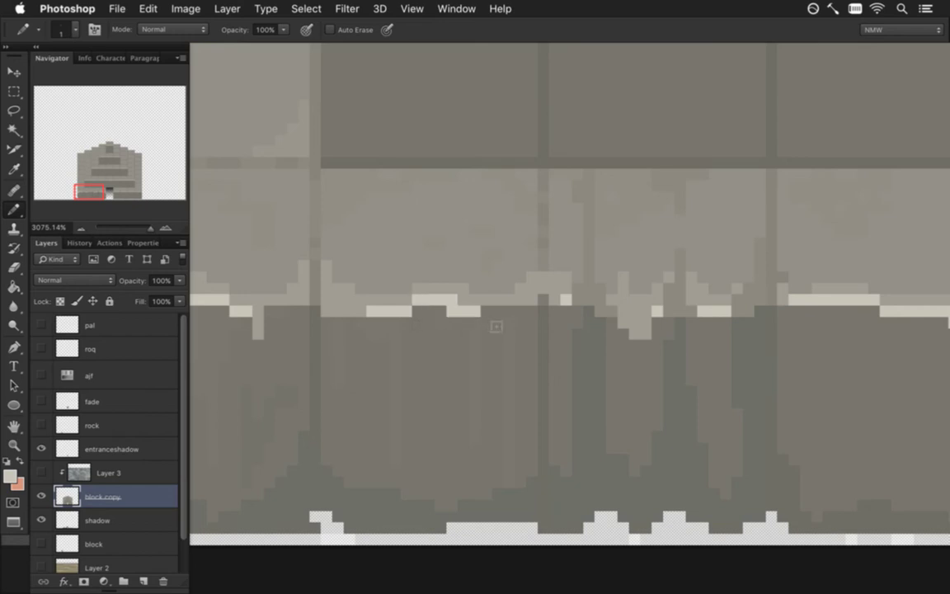
pyautogui.press('super+z')
pyautogui.moveTo(413, 298); pyautogui.dragTo(526, 298)
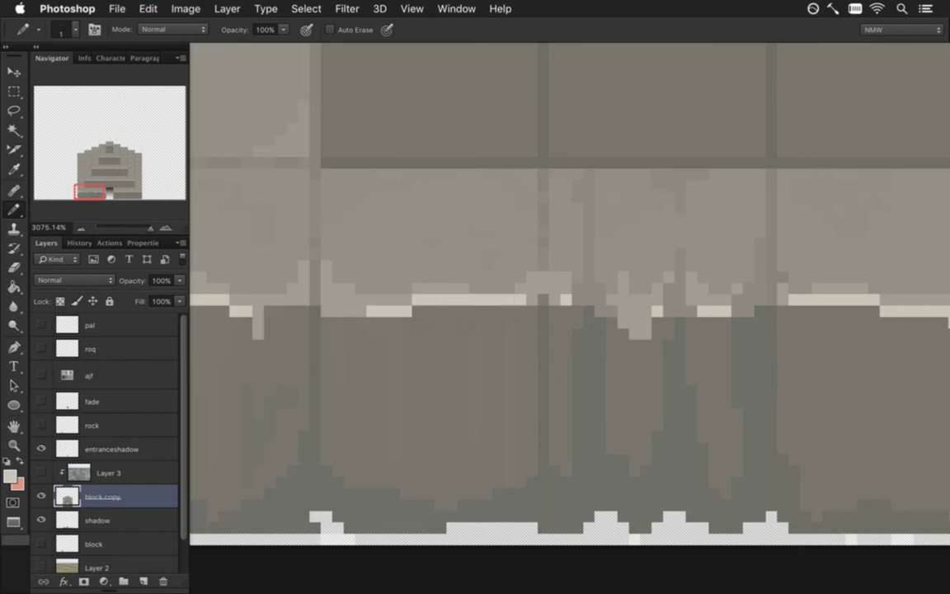
# Paint the sampled lighter stone colour over the left part of the second block's highlight, leaving a one-pixel break in it
pyautogui.keyDown('alt'); pyautogui.click(387, 299); pyautogui.keyUp('alt')
pyautogui.moveTo(394, 311); pyautogui.dragTo(372, 311)
pyautogui.click(406, 311)
pyautogui.moveTo(547, 350); pyautogui.dragTo(458, 344)
pyautogui.moveTo(338, 296); pyautogui.dragTo(384, 296)
pyautogui.press('super+alt+z')
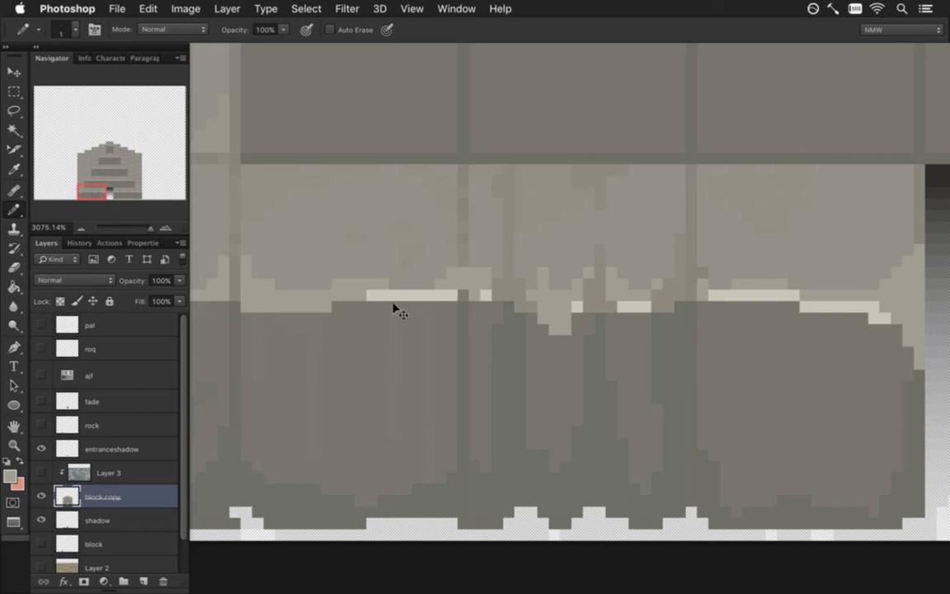
pyautogui.press('super+alt+z')
# Fill the third block's dark streak with the sampled block colour and close chips along its base with the dark shade
pyautogui.moveTo(532, 355)
pyautogui.mouseDown()
pyautogui.moveTo(442, 338)
pyautogui.moveTo(442, 423)
pyautogui.moveTo(429, 333)
pyautogui.moveTo(443, 342)
pyautogui.moveTo(427, 325)
pyautogui.moveTo(450, 335)
pyautogui.moveTo(424, 383)
pyautogui.moveTo(419, 337)
pyautogui.moveTo(432, 440)
pyautogui.mouseUp()
pyautogui.keyDown('alt'); pyautogui.click(413, 356); pyautogui.keyUp('alt')
pyautogui.keyDown('alt'); pyautogui.click(407, 495); pyautogui.keyUp('alt')
pyautogui.moveTo(432, 511); pyautogui.dragTo(526, 499)
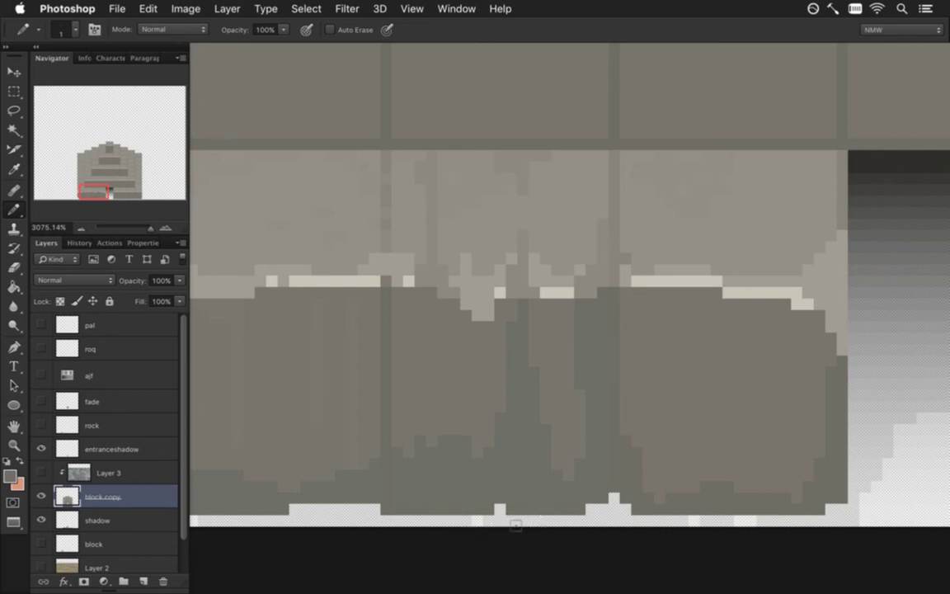
# Rework the third block's lower face by alternating sampled block and shadow colours to form irregular weathered patches
pyautogui.keyDown('alt'); pyautogui.click(493, 423); pyautogui.keyUp('alt')
pyautogui.moveTo(478, 471)
pyautogui.mouseDown()
pyautogui.moveTo(446, 458)
pyautogui.moveTo(461, 479)
pyautogui.mouseUp()
pyautogui.keyDown('alt'); pyautogui.click(447, 483); pyautogui.keyUp('alt')
pyautogui.moveTo(439, 445); pyautogui.dragTo(453, 386)
pyautogui.moveTo(485, 450); pyautogui.dragTo(494, 480)
pyautogui.keyDown('alt'); pyautogui.click(445, 351); pyautogui.keyUp('alt')
pyautogui.keyDown('alt'); pyautogui.click(486, 435); pyautogui.keyUp('alt')
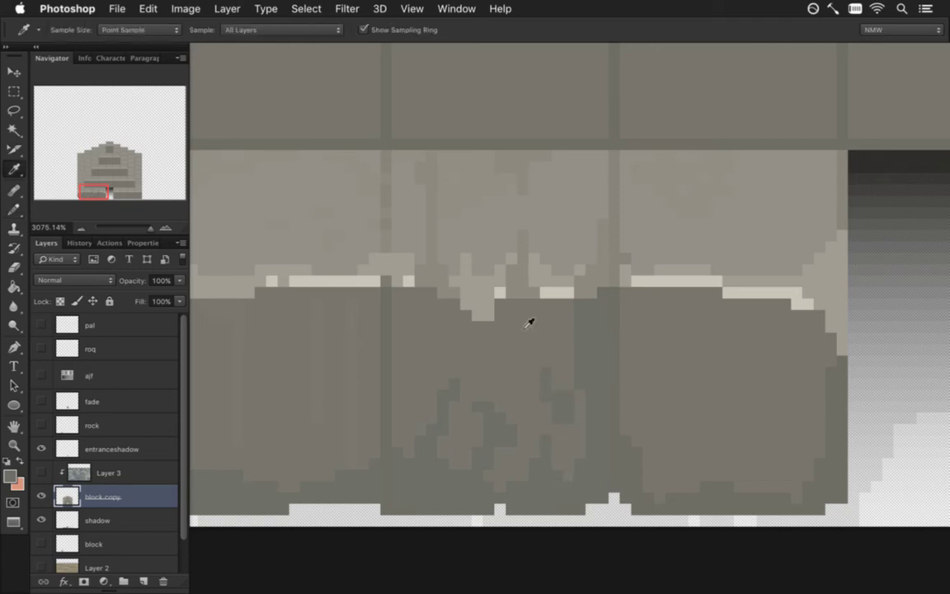
# Cover the third block's old highlight pixels and the cracks above its chipped edge with sampled lighter stone colours
pyautogui.keyDown('alt'); pyautogui.click(362, 236); pyautogui.keyUp('alt')
pyautogui.moveTo(420, 281); pyautogui.dragTo(443, 281)
pyautogui.moveTo(500, 292)
pyautogui.mouseDown()
pyautogui.moveTo(522, 282)
pyautogui.moveTo(591, 292)
pyautogui.mouseUp()
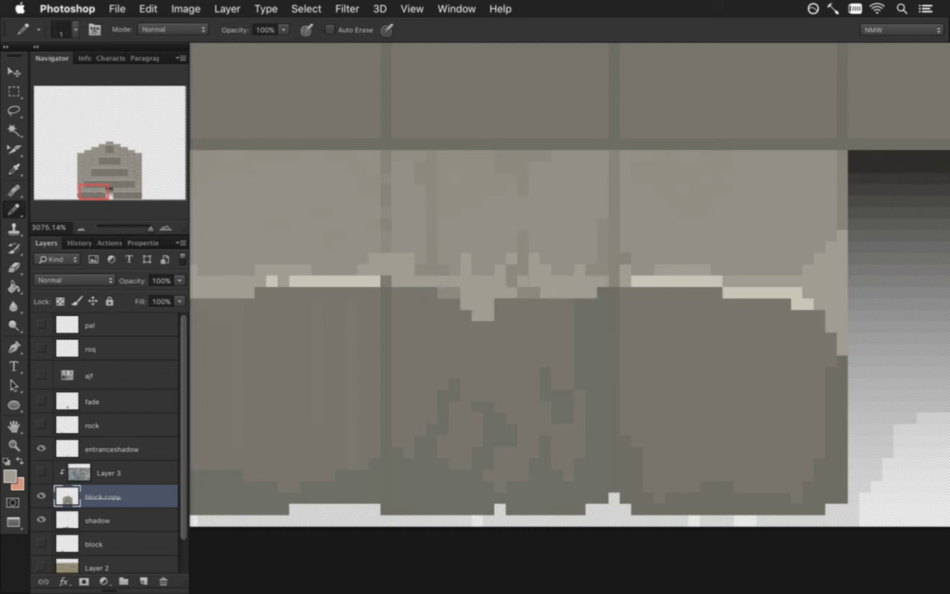
pyautogui.moveTo(454, 292); pyautogui.dragTo(431, 292)
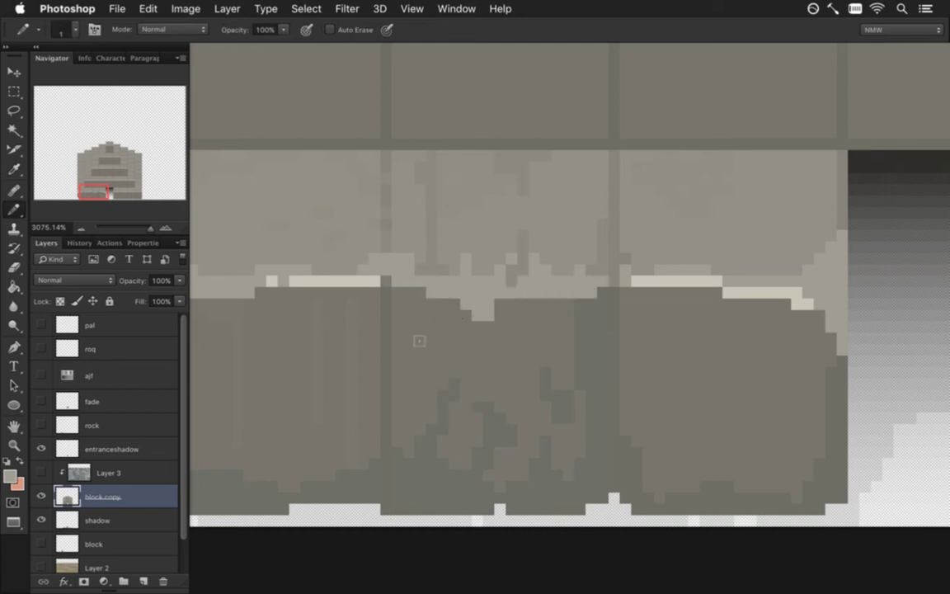
pyautogui.keyDown('alt'); pyautogui.click(412, 248); pyautogui.keyUp('alt')
pyautogui.click(580, 270)
pyautogui.keyDown('alt'); pyautogui.click(609, 263); pyautogui.keyUp('alt')
pyautogui.moveTo(470, 326); pyautogui.dragTo(445, 302)
# Sample the pale highlight colour and paint a stepped highlight along the left part of the third block's upper edge
pyautogui.keyDown('alt'); pyautogui.click(422, 297); pyautogui.keyUp('alt')
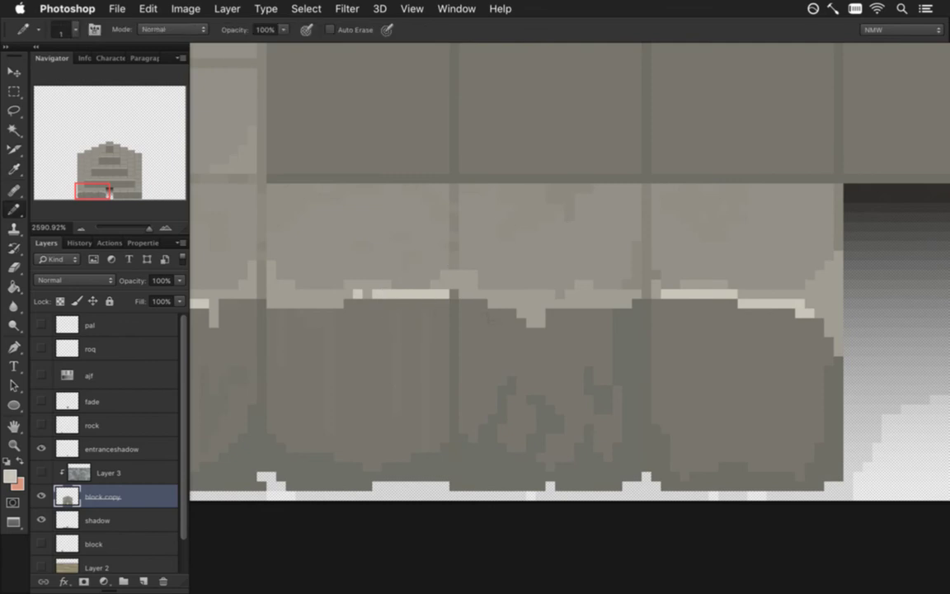
pyautogui.click(478, 294)
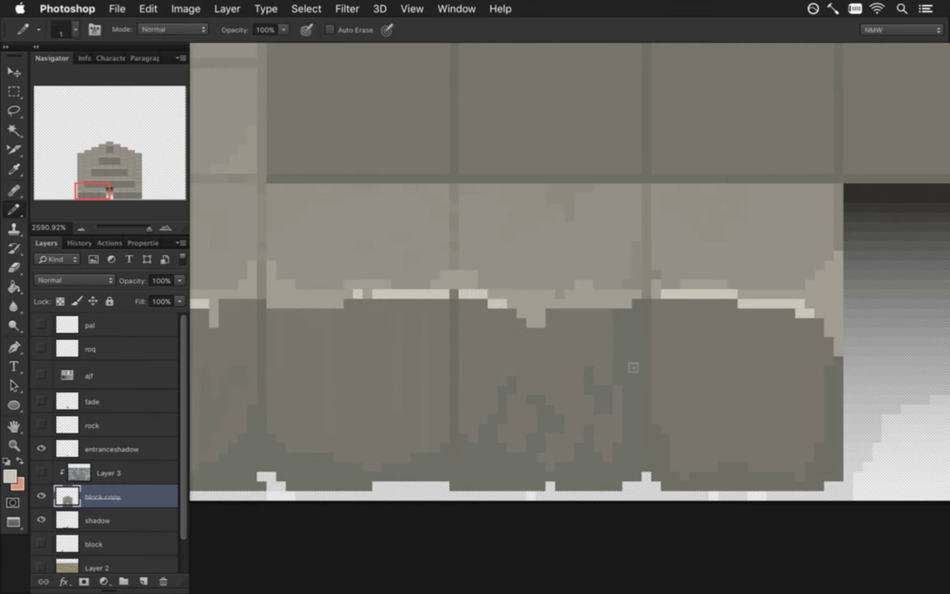
pyautogui.moveTo(672, 344); pyautogui.dragTo(652, 332)
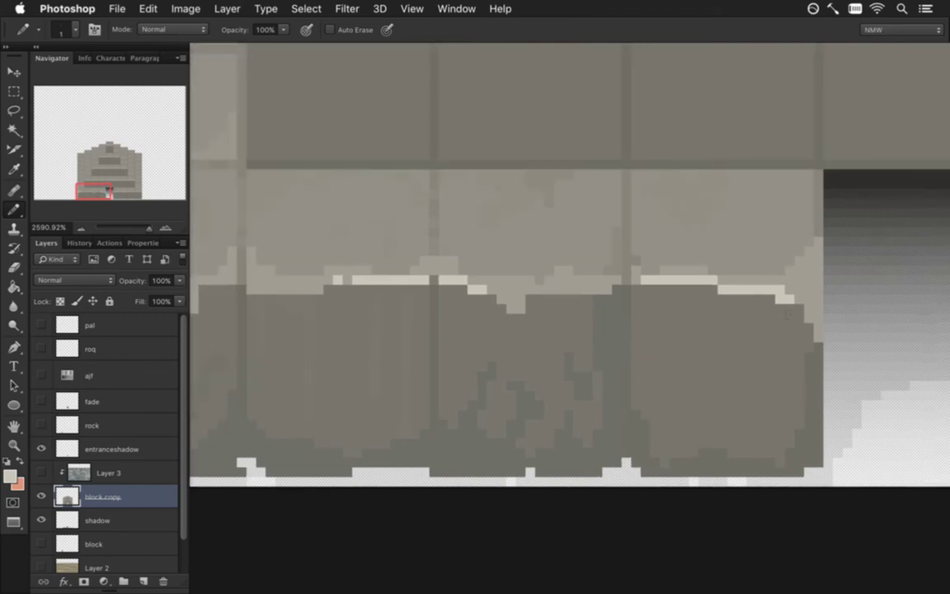
# Break up the fourth block's highlight with the sampled lighter stone colour, keeping two short pieces, and sample the block colour
pyautogui.keyDown('alt'); pyautogui.click(804, 297); pyautogui.keyUp('alt')
pyautogui.moveTo(790, 300); pyautogui.dragTo(752, 290)
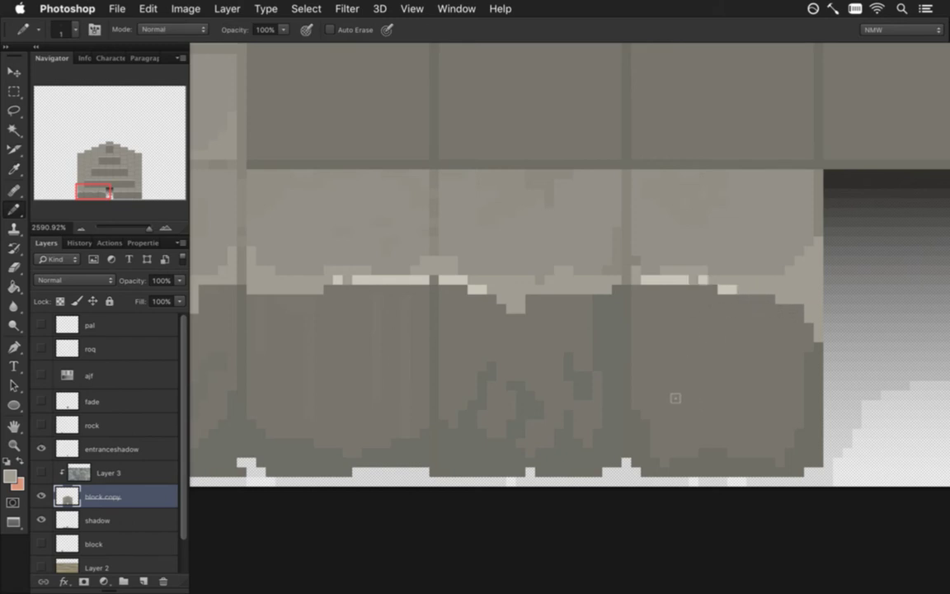
pyautogui.click(684, 280)
pyautogui.press('super+alt+z')
pyautogui.press('super+alt+z')
pyautogui.moveTo(608, 355); pyautogui.dragTo(560, 340)
pyautogui.moveTo(554, 388); pyautogui.dragTo(645, 419)
pyautogui.press('i')
pyautogui.click(545, 381)
pyautogui.press('b')
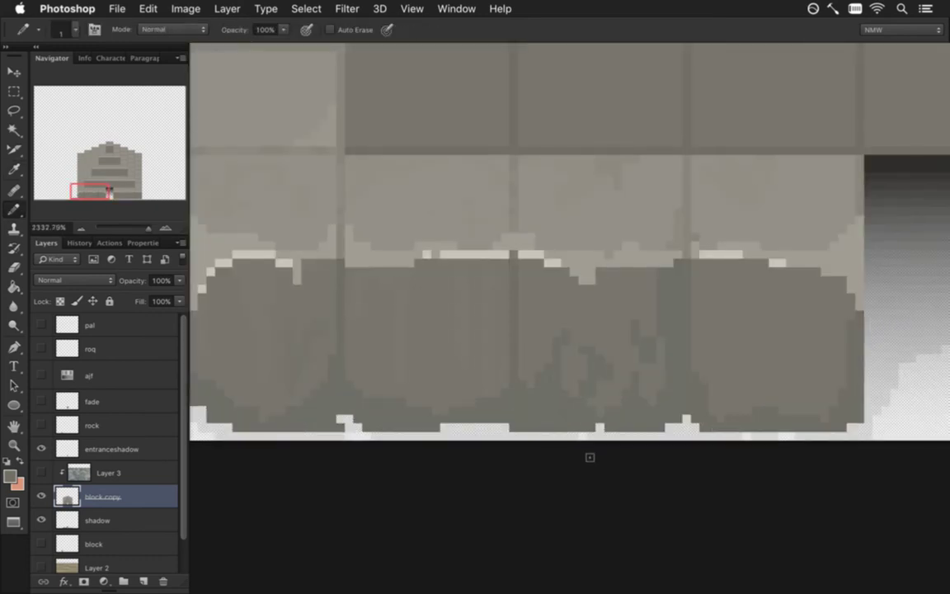
# Show Layer 3 and export the updated artwork for the web as a transparent PNG-24, replacing Pyramid.png
pyautogui.scroll(-3, 569, 418)
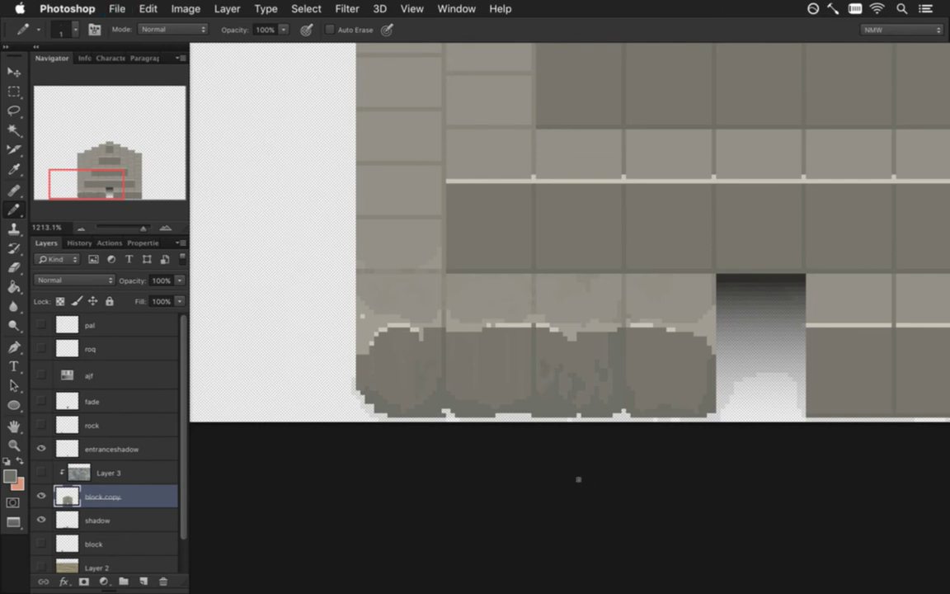
pyautogui.click(42, 473)
pyautogui.press('super+alt+shift+s')
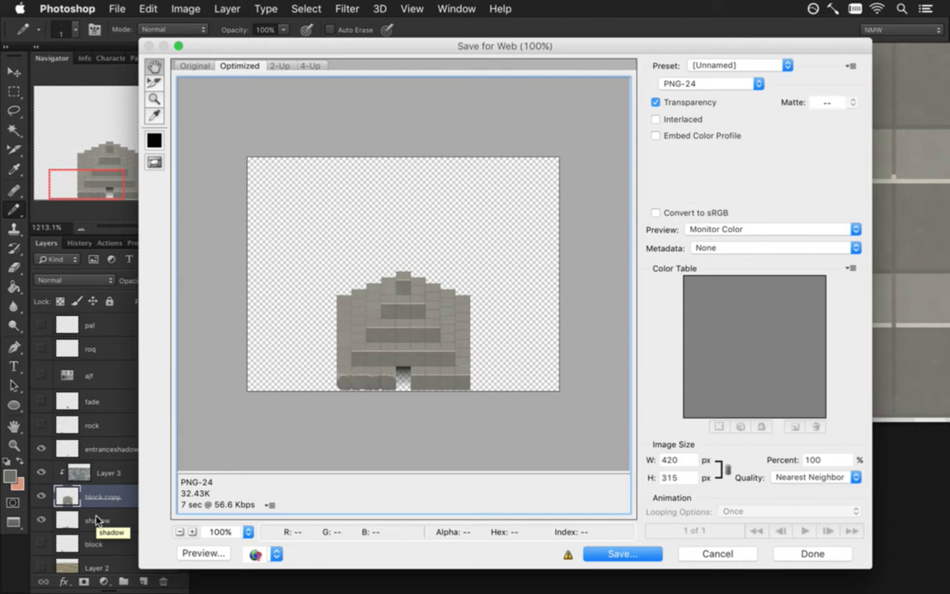
pyautogui.press('Return')
pyautogui.press('Return')
pyautogui.press('Return')
# Switch to Xcode, run the game to inspect the reworked pyramid blocks, quit it, and return to Photoshop
pyautogui.press('super+Tab')
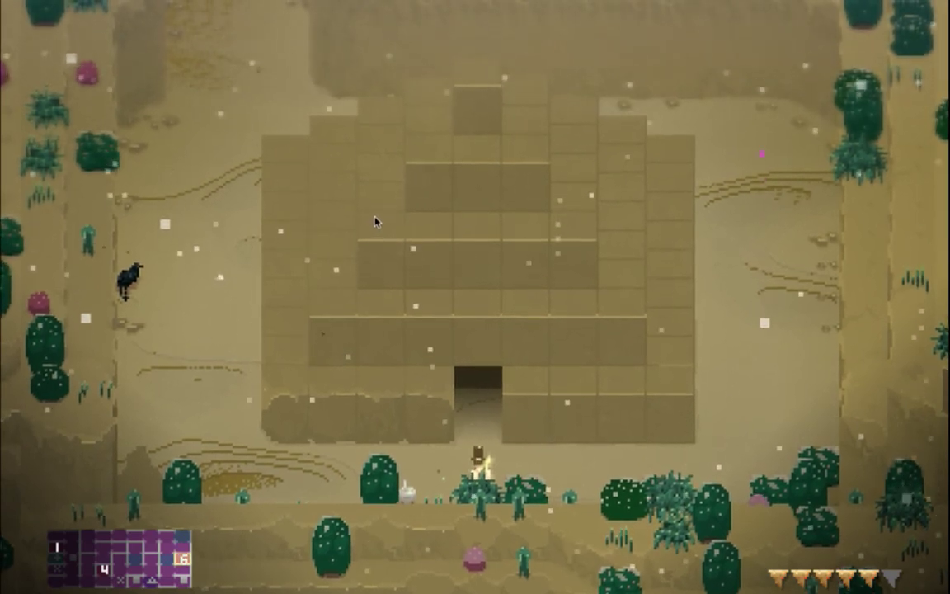
pyautogui.press('super+q')
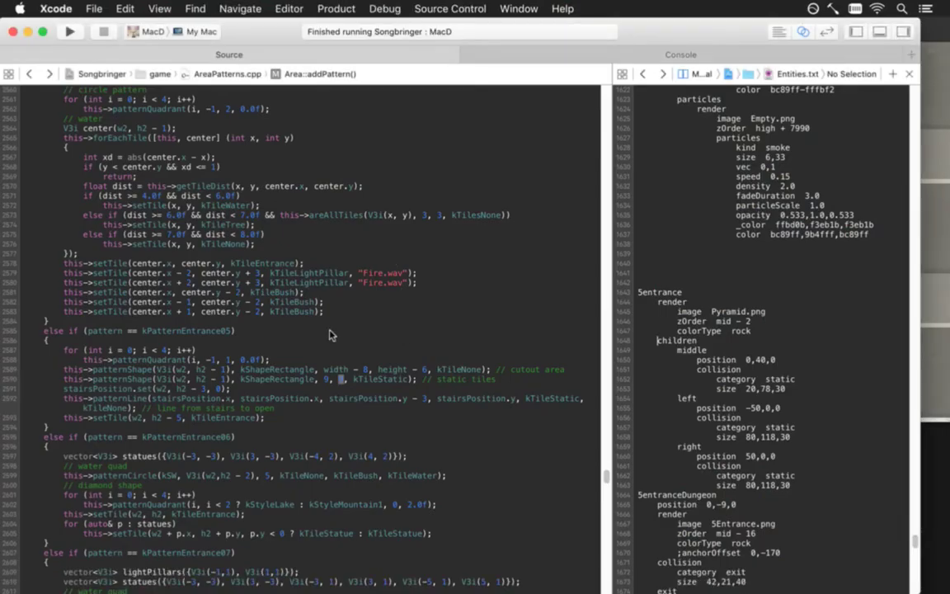
pyautogui.press('super+Tab')
# Try to thicken the horizontal joint above the first two bottom blocks with a colour sampled through Layer 3
pyautogui.moveTo(399, 290); pyautogui.dragTo(464, 220)
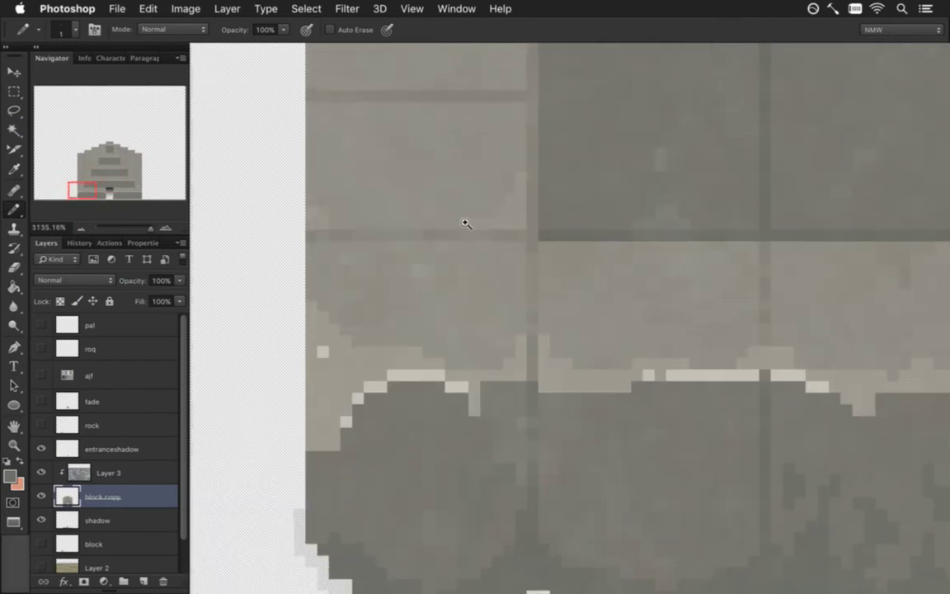
pyautogui.press('i')
pyautogui.click(453, 241)
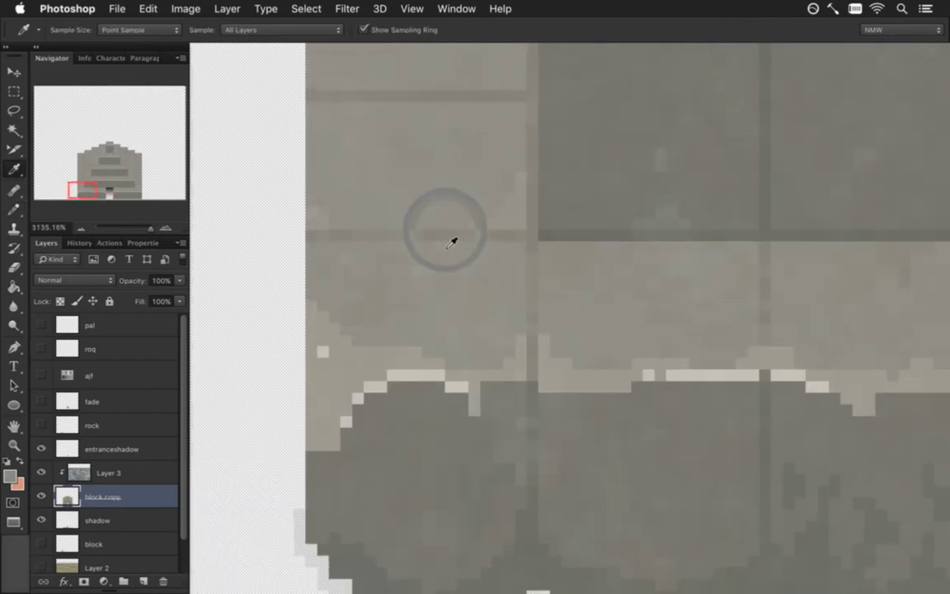
pyautogui.press('b')
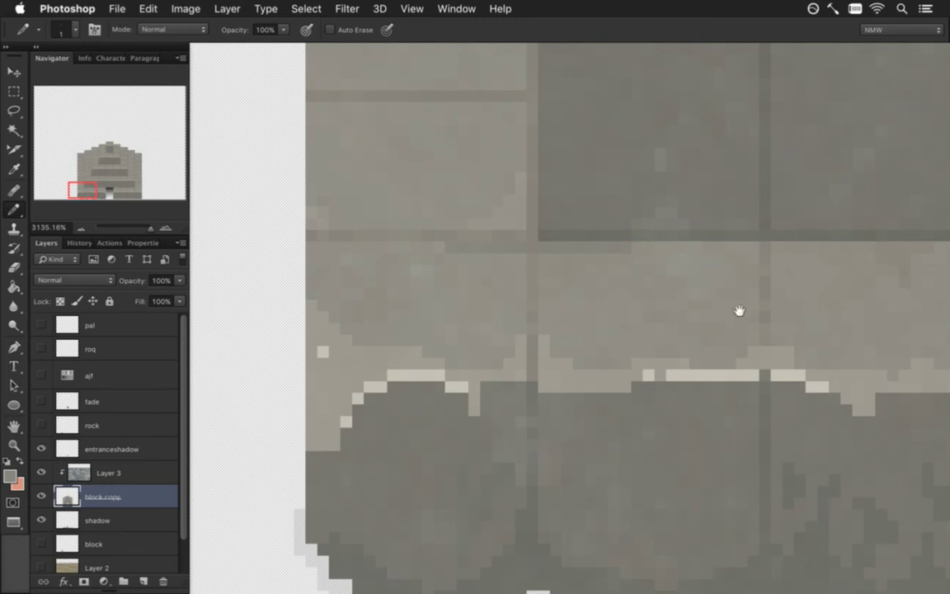
pyautogui.hscroll(5, 576, 304)
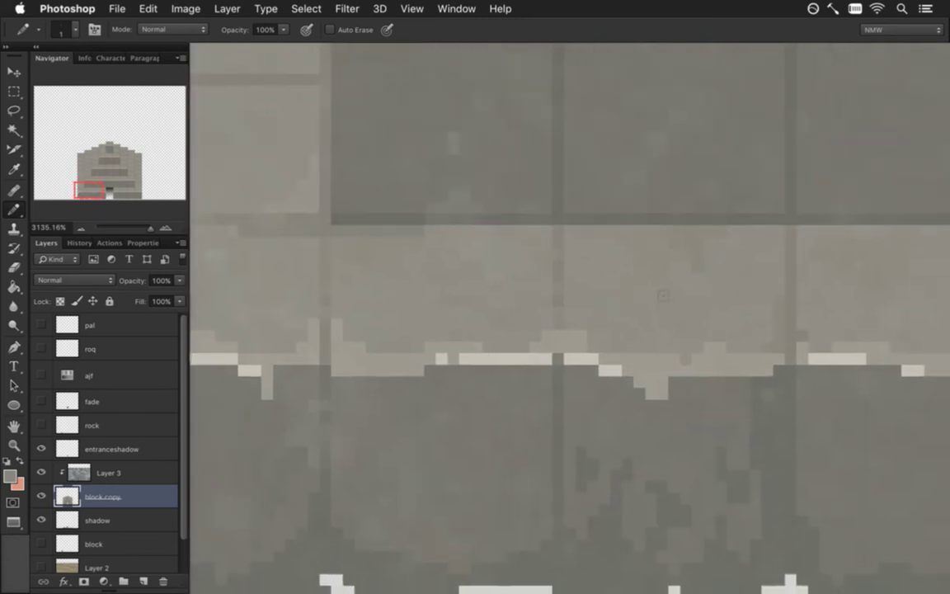
# Hide Layer 3, sample the joint colours, and paint an extra row of pixels below the joint above the first two blocks
pyautogui.click(42, 473)
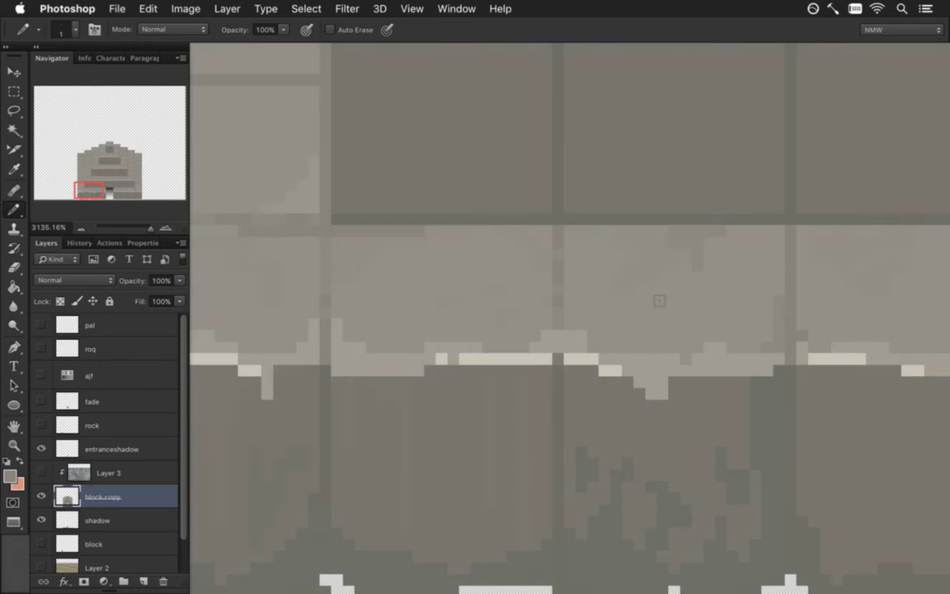
pyautogui.press('i')
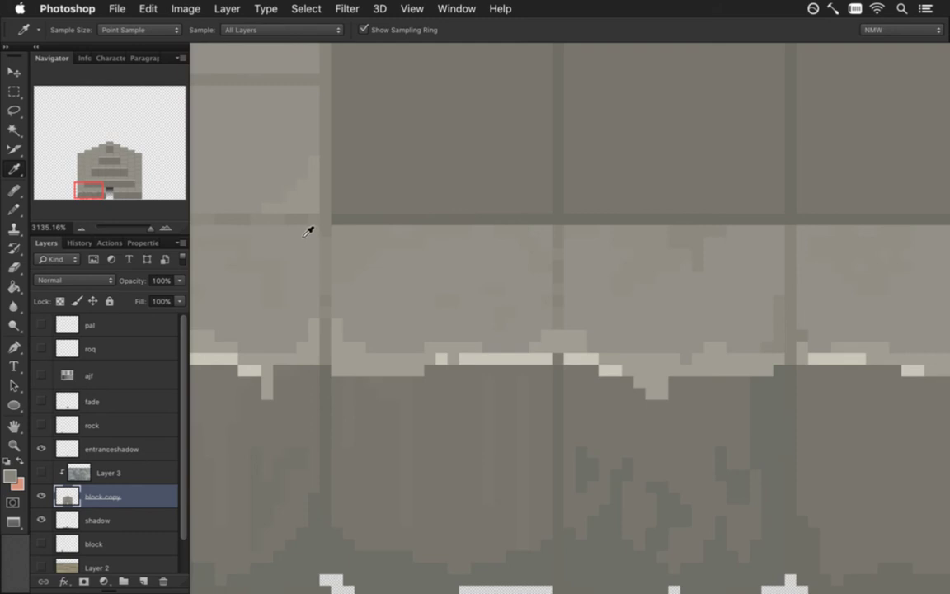
pyautogui.press('b')
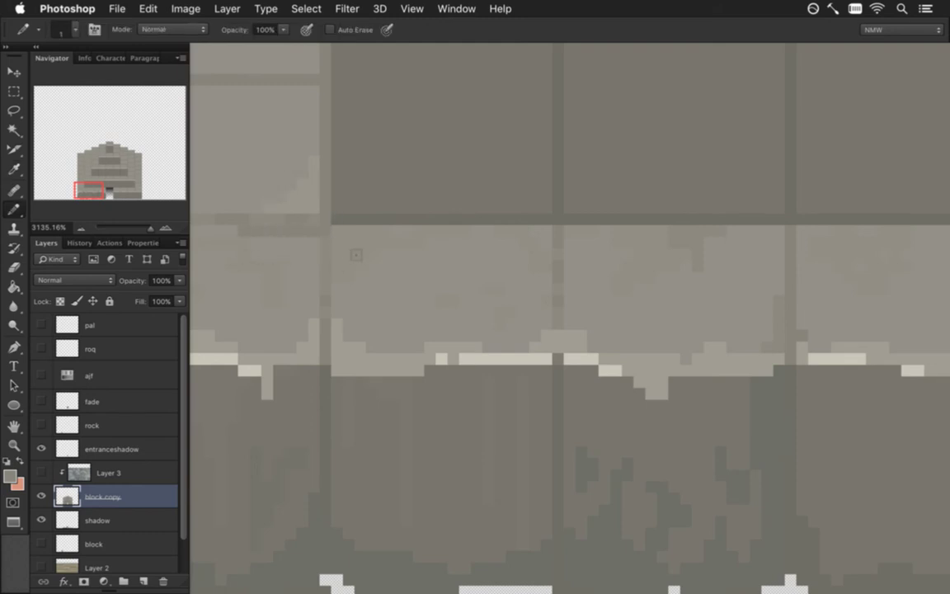
pyautogui.keyDown('alt'); pyautogui.click(348, 226); pyautogui.keyUp('alt')
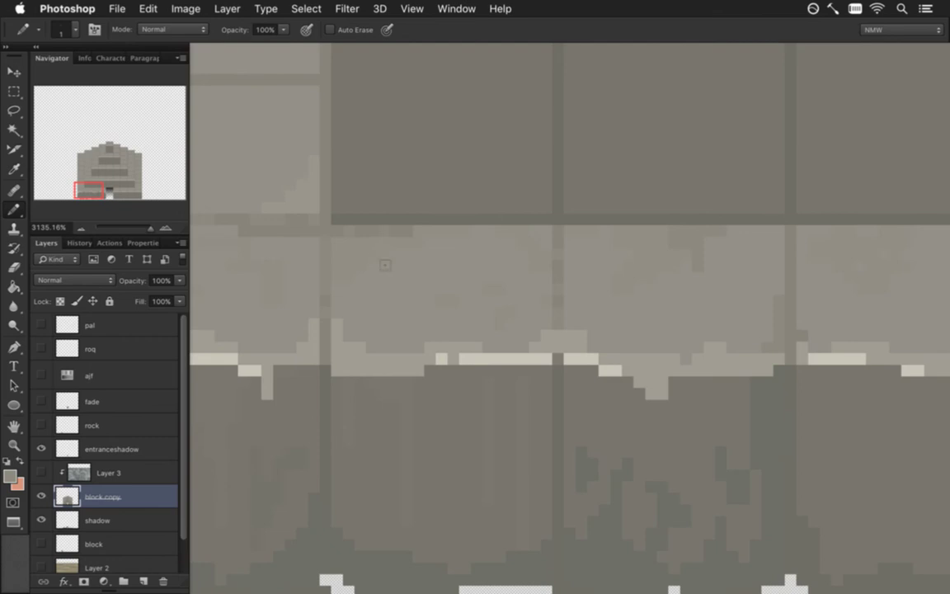
# Paint chipped joint-coloured pixels along the upper edges of the remaining bottom-row blocks, as far as the pyramid's entrance
pyautogui.keyDown('alt'); pyautogui.click(363, 215); pyautogui.keyUp('alt')
pyautogui.moveTo(673, 300); pyautogui.dragTo(594, 283)
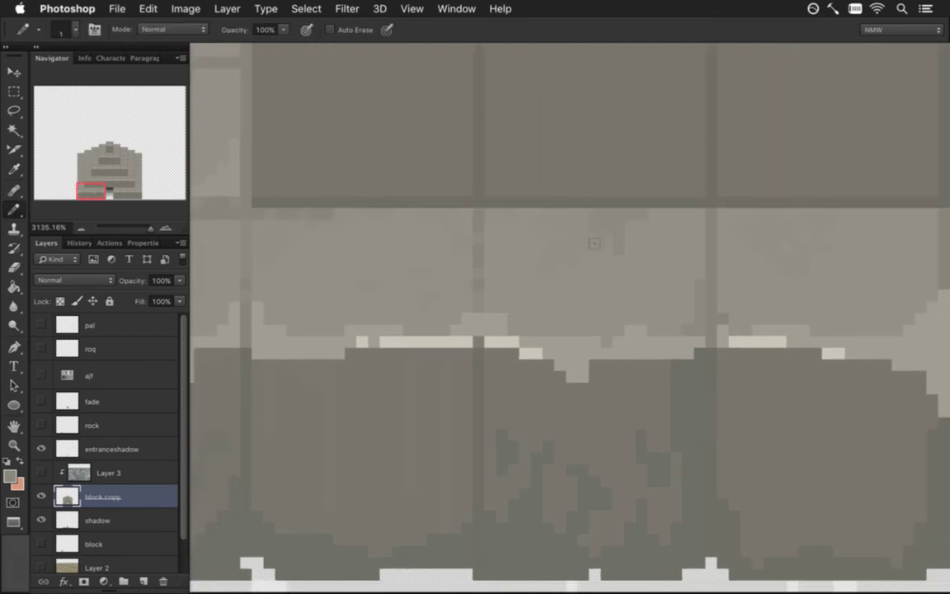
pyautogui.moveTo(558, 236)
pyautogui.mouseDown()
pyautogui.moveTo(591, 213)
pyautogui.moveTo(589, 236)
pyautogui.moveTo(534, 233)
pyautogui.moveTo(559, 203)
pyautogui.moveTo(582, 237)
pyautogui.moveTo(514, 213)
pyautogui.mouseUp()
pyautogui.press('super+z')
pyautogui.press('super+z')
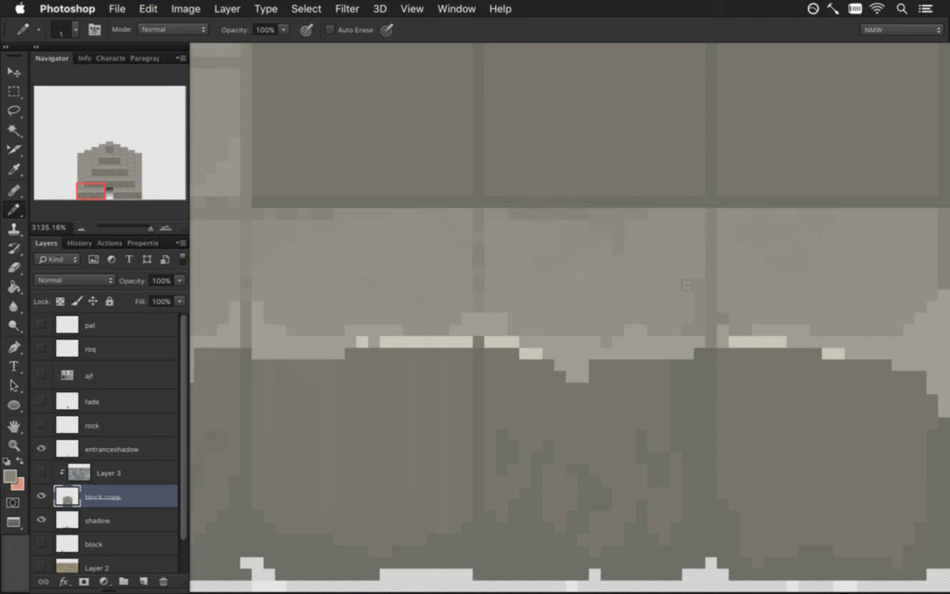
pyautogui.moveTo(694, 271)
pyautogui.mouseDown()
pyautogui.moveTo(601, 278)
pyautogui.moveTo(669, 270)
pyautogui.mouseUp()
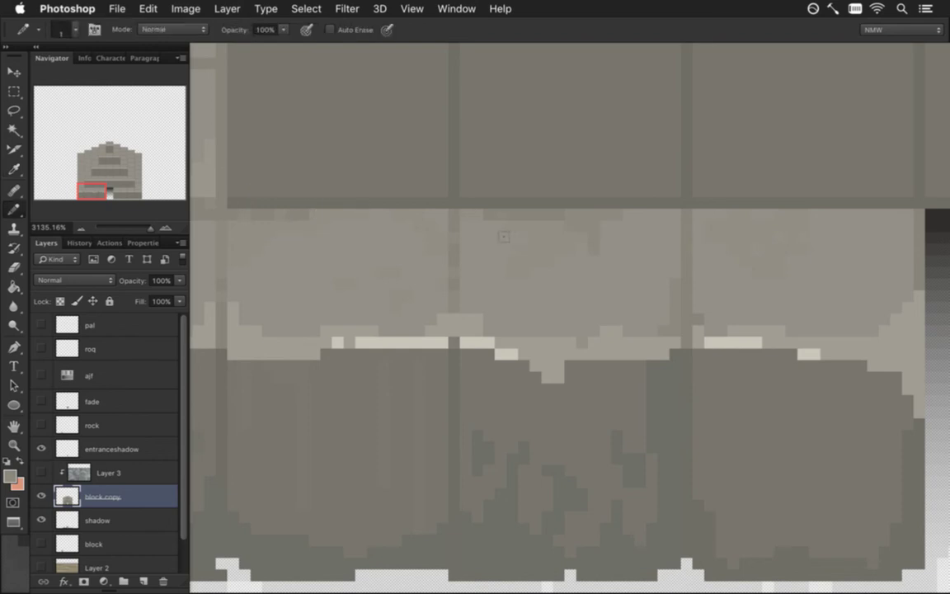
pyautogui.keyDown('alt'); pyautogui.click(557, 215); pyautogui.keyUp('alt')
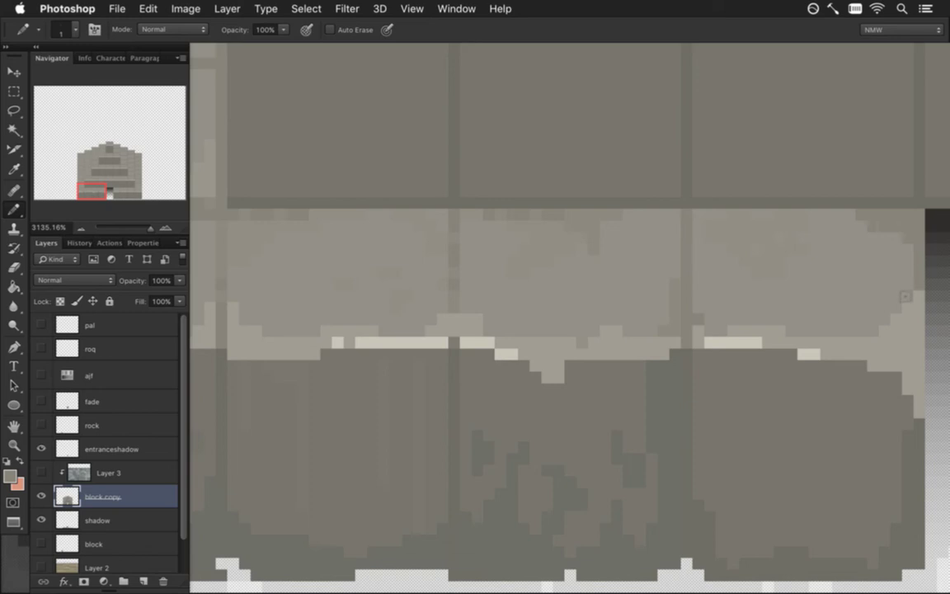
pyautogui.hscroll(5, 872, 261)
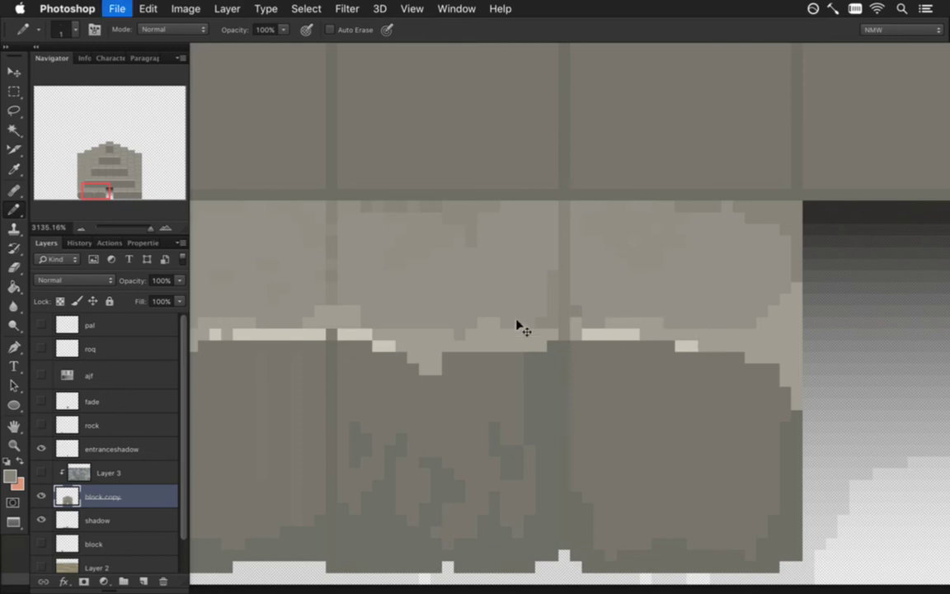
# Roughen the second horizontal joint from the bottom of the leftmost column with joint-coloured pixels in sampled shades
pyautogui.moveTo(430, 338); pyautogui.dragTo(632, 438)
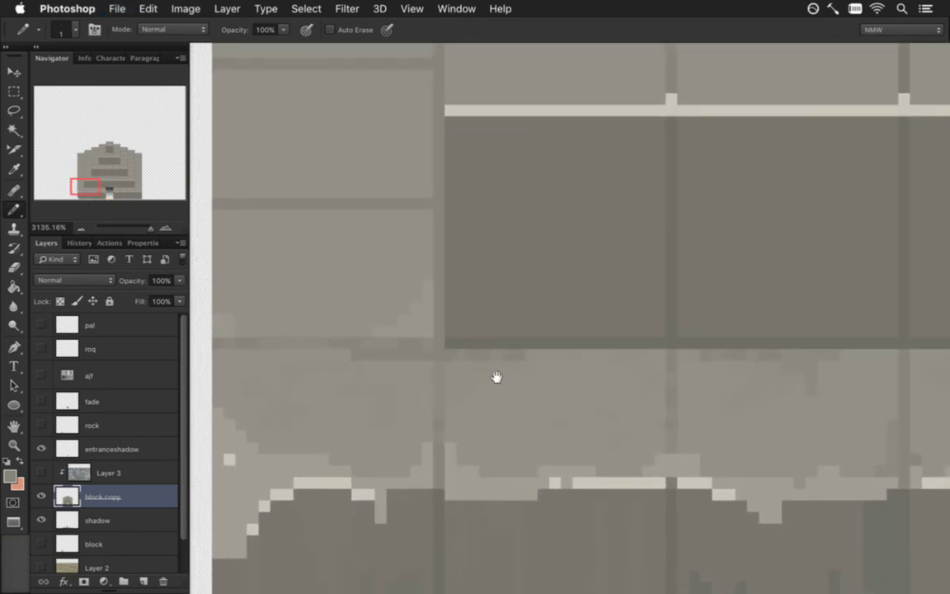
pyautogui.moveTo(435, 357); pyautogui.dragTo(601, 393)
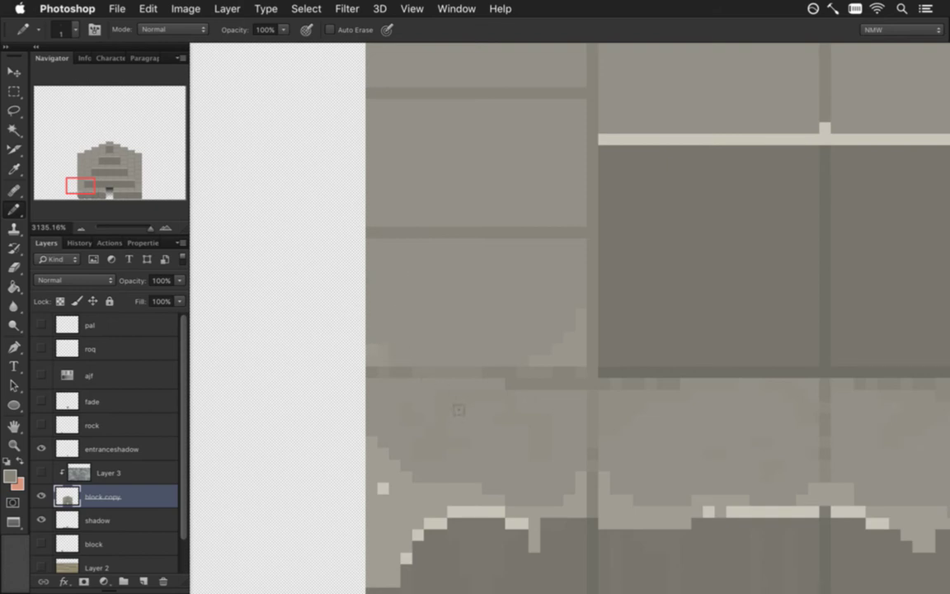
pyautogui.keyDown('alt'); pyautogui.click(465, 339); pyautogui.keyUp('alt')
pyautogui.moveTo(436, 269); pyautogui.dragTo(572, 261)
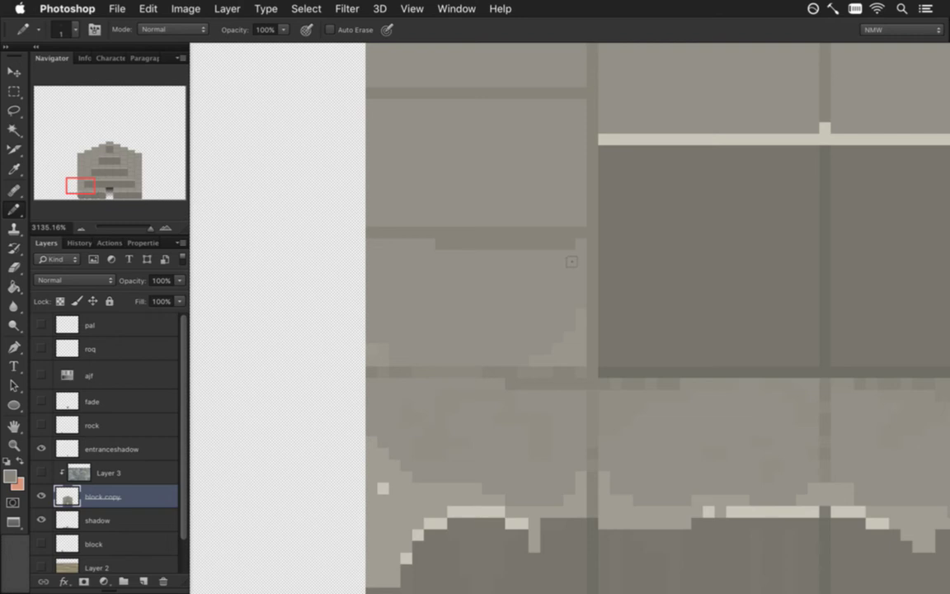
pyautogui.keyDown('alt'); pyautogui.click(426, 334); pyautogui.keyUp('alt')
pyautogui.moveTo(486, 263); pyautogui.dragTo(506, 472)
# Chip the third joint from the bottom of the leftmost column along both sides and undo the crack strokes across it
pyautogui.keyDown('alt'); pyautogui.click(451, 393); pyautogui.keyUp('alt')
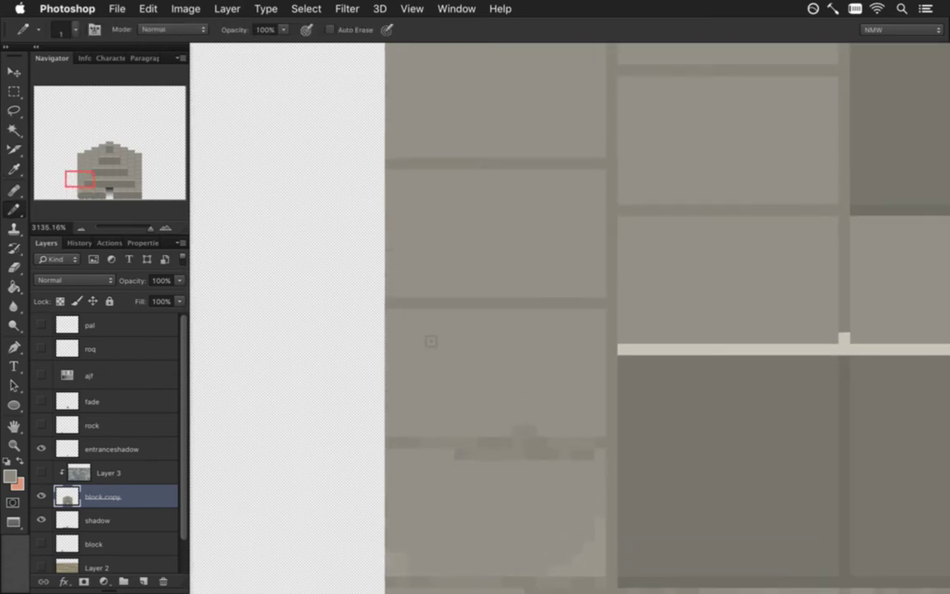
pyautogui.moveTo(402, 331); pyautogui.dragTo(577, 316)
pyautogui.click(588, 291)
pyautogui.keyDown('alt'); pyautogui.click(530, 434); pyautogui.keyUp('alt')
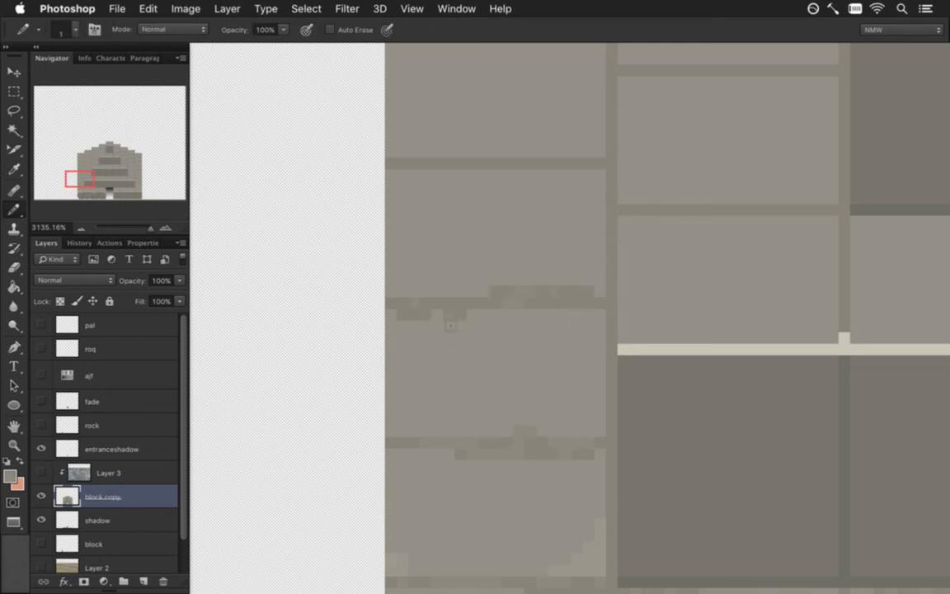
pyautogui.press('super+z')
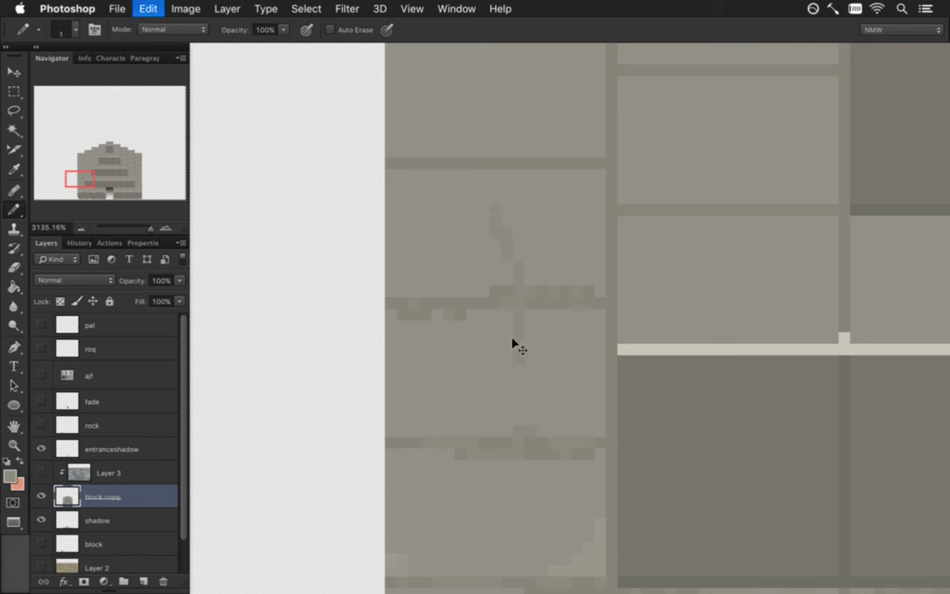
pyautogui.moveTo(498, 334); pyautogui.dragTo(512, 412)
# Sample the joint colour and roughen both ends of the leftmost column's fourth joint from the bottom with chipped pixels
pyautogui.keyDown('alt'); pyautogui.click(517, 453); pyautogui.keyUp('alt')
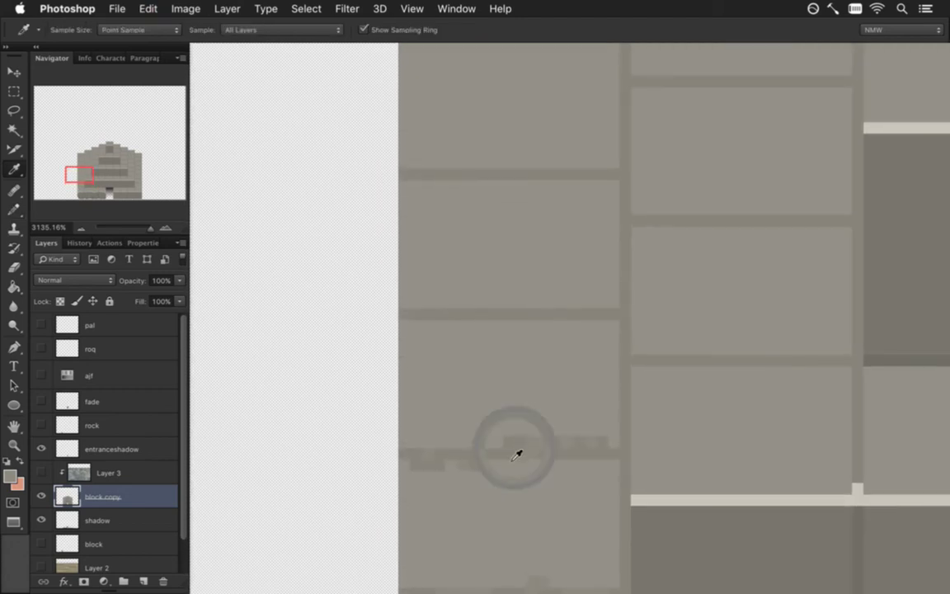
pyautogui.moveTo(404, 302)
pyautogui.mouseDown()
pyautogui.moveTo(453, 302)
pyautogui.moveTo(474, 325)
pyautogui.mouseUp()
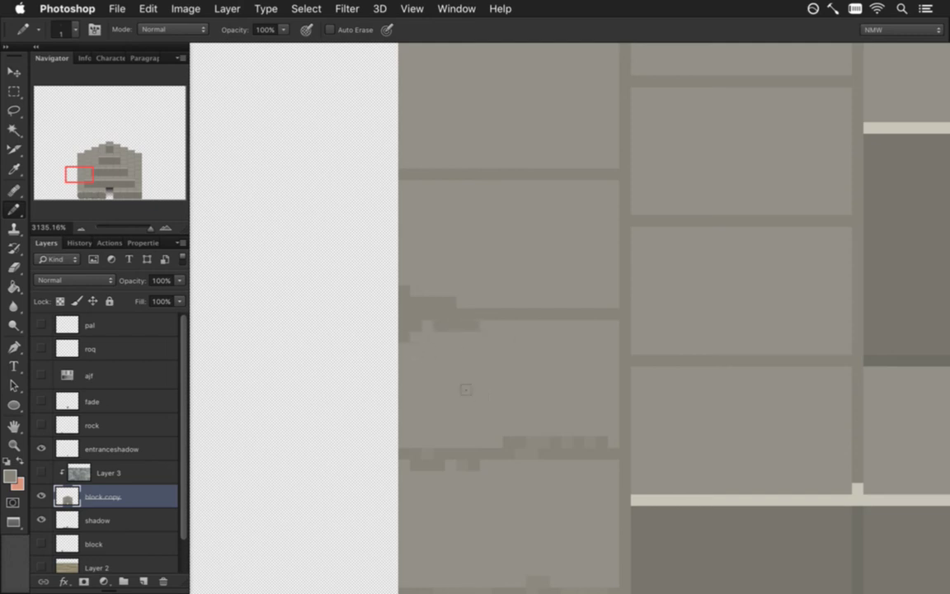
pyautogui.click(589, 301)
pyautogui.keyDown('alt'); pyautogui.click(487, 400); pyautogui.keyUp('alt')
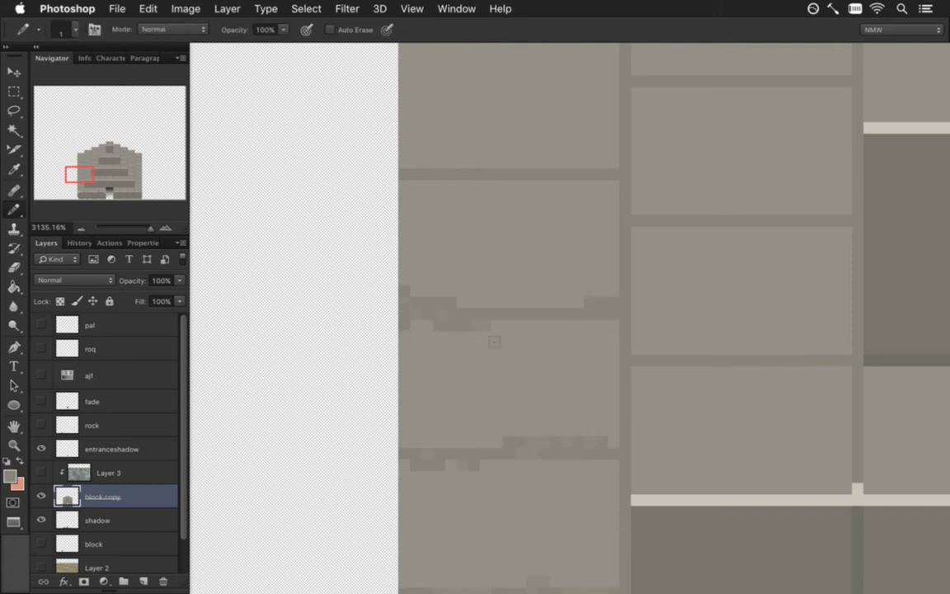
# Add short chips above and below the ends of the leftmost column's fifth joint from the bottom, varying the sampled shades
pyautogui.moveTo(542, 245); pyautogui.dragTo(517, 337)
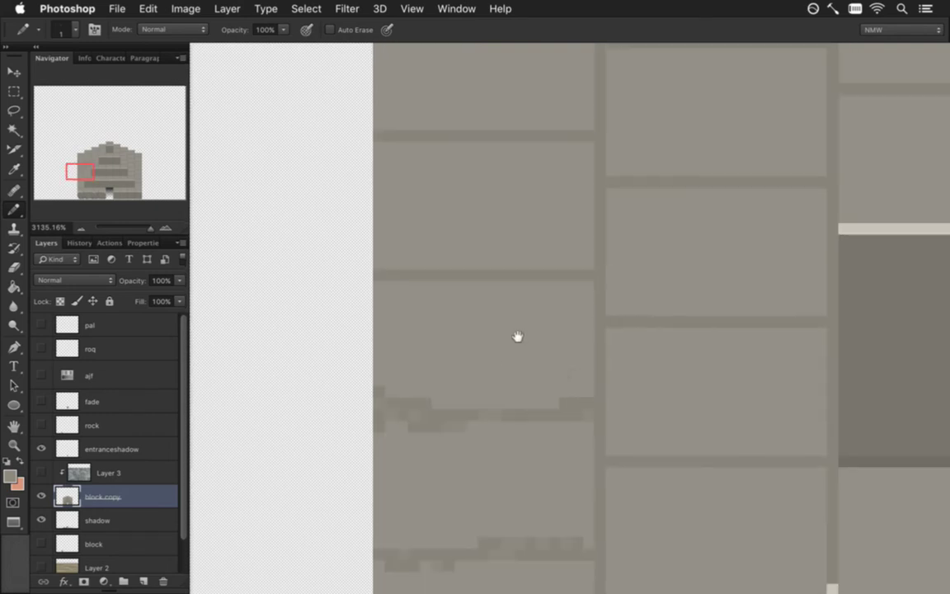
pyautogui.moveTo(379, 263); pyautogui.dragTo(403, 263)
pyautogui.moveTo(550, 287); pyautogui.dragTo(587, 287)
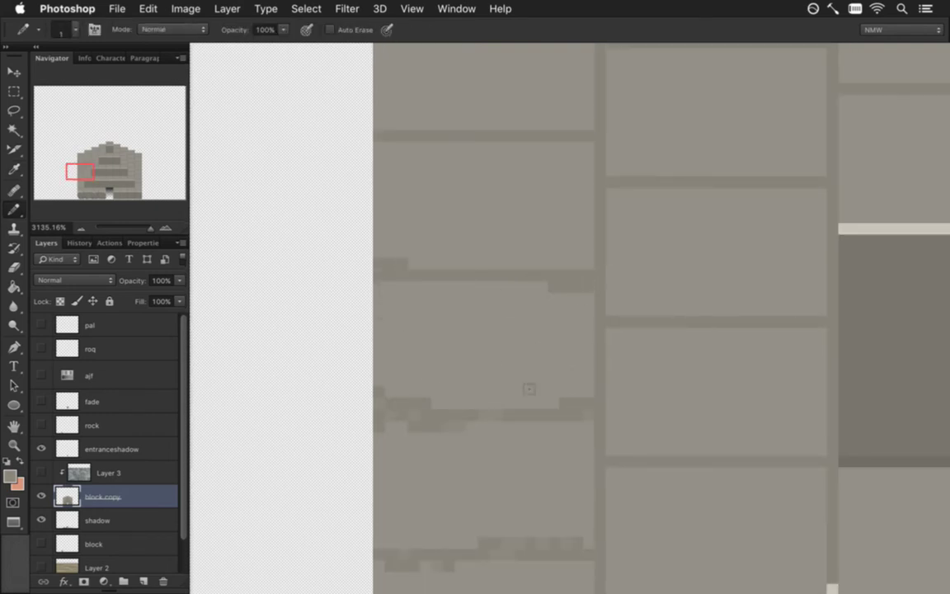
pyautogui.keyDown('alt'); pyautogui.click(445, 381); pyautogui.keyUp('alt')
# Paint uneven chips around the leftmost column's sixth joint from the bottom, using sampled joint shades
pyautogui.moveTo(469, 234); pyautogui.dragTo(467, 433)
pyautogui.keyDown('alt'); pyautogui.click(426, 485); pyautogui.keyUp('alt')
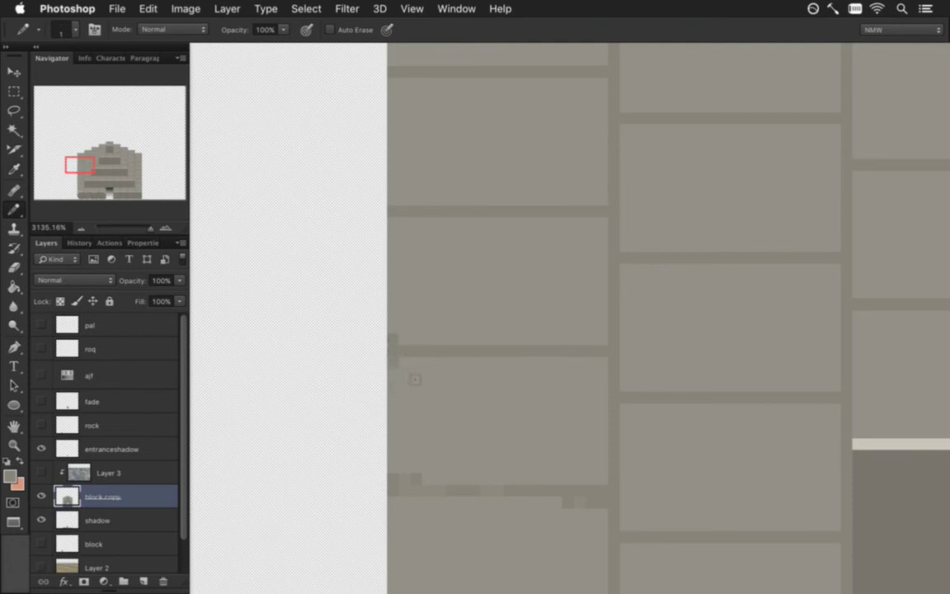
pyautogui.moveTo(415, 380); pyautogui.dragTo(569, 379)
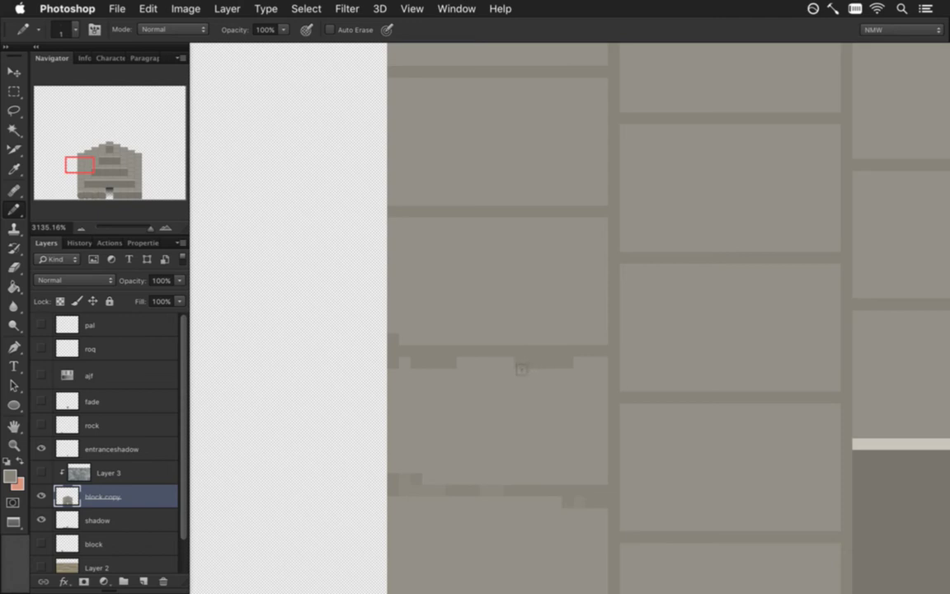
pyautogui.keyDown('alt'); pyautogui.click(442, 435); pyautogui.keyUp('alt')
# Thicken the leftmost column's second joint from the top with irregular chips and mottle it with a second sampled shade
pyautogui.scroll(5, 532, 255)
pyautogui.keyDown('alt'); pyautogui.click(421, 448); pyautogui.keyUp('alt')
pyautogui.moveTo(386, 376); pyautogui.dragTo(409, 376)
pyautogui.moveTo(533, 353); pyautogui.dragTo(558, 353)
pyautogui.moveTo(455, 353)
pyautogui.mouseDown()
pyautogui.moveTo(431, 353)
pyautogui.moveTo(494, 353)
pyautogui.mouseUp()
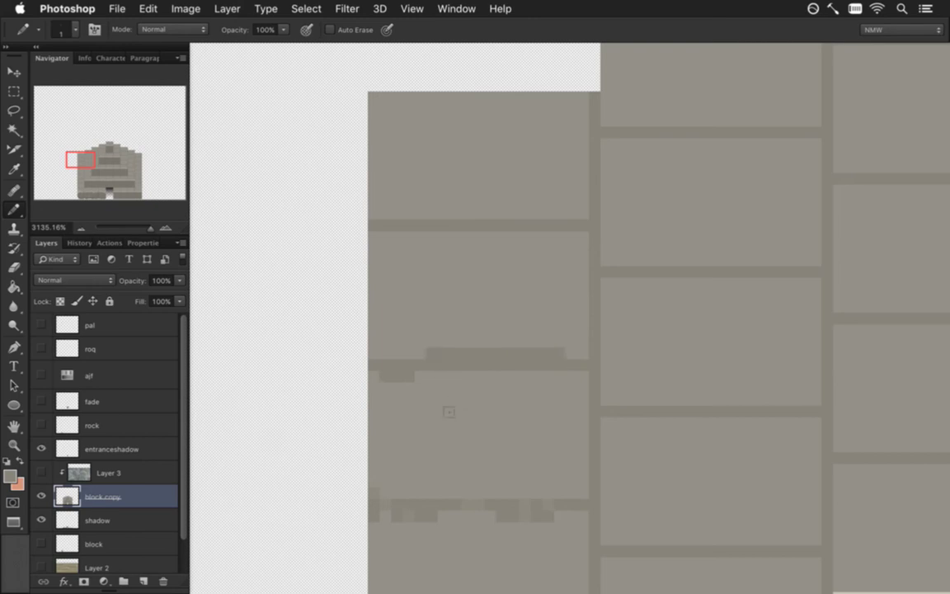
pyautogui.keyDown('alt'); pyautogui.click(419, 524); pyautogui.keyUp('alt')
pyautogui.moveTo(397, 365); pyautogui.dragTo(409, 376)
# Paint a ragged row of chips beneath the topmost joint of the leftmost column in sampled joint colours
pyautogui.keyDown('alt'); pyautogui.click(510, 510); pyautogui.keyUp('alt')
pyautogui.moveTo(388, 261); pyautogui.dragTo(551, 264)
pyautogui.keyDown('alt'); pyautogui.click(506, 356); pyautogui.keyUp('alt')
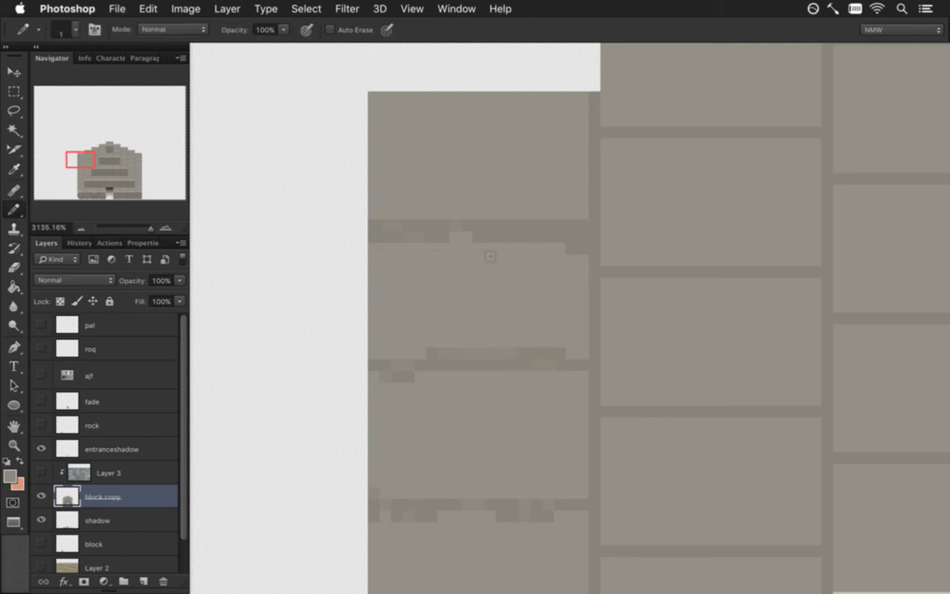
# Paint lighter highlight pixels along the lower edges of the seventh and sixth blocks from the top in the leftmost column
pyautogui.moveTo(492, 454); pyautogui.dragTo(516, 226)
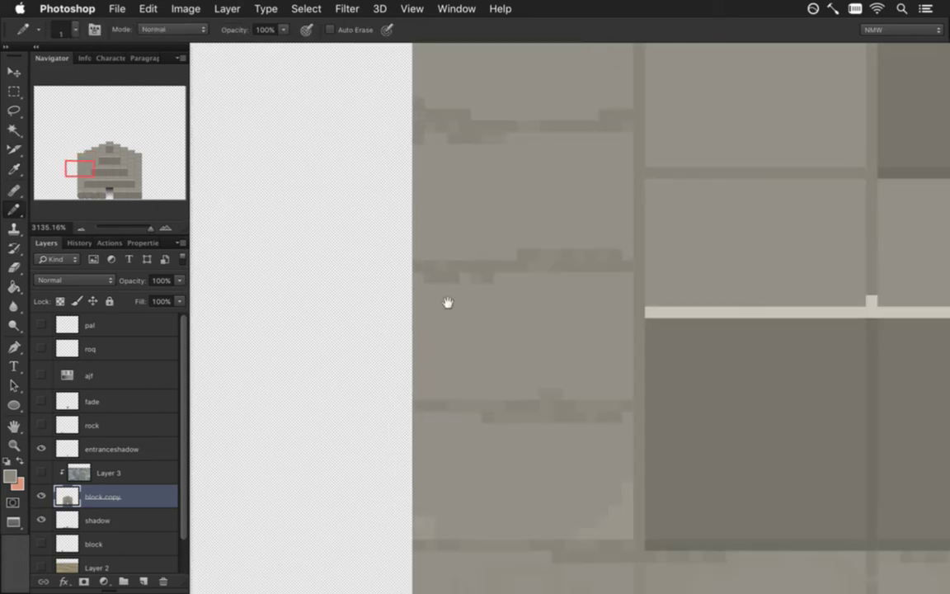
pyautogui.moveTo(488, 373); pyautogui.dragTo(477, 313)
pyautogui.scroll(-5, 476, 313)
pyautogui.scroll(10, 496, 392)
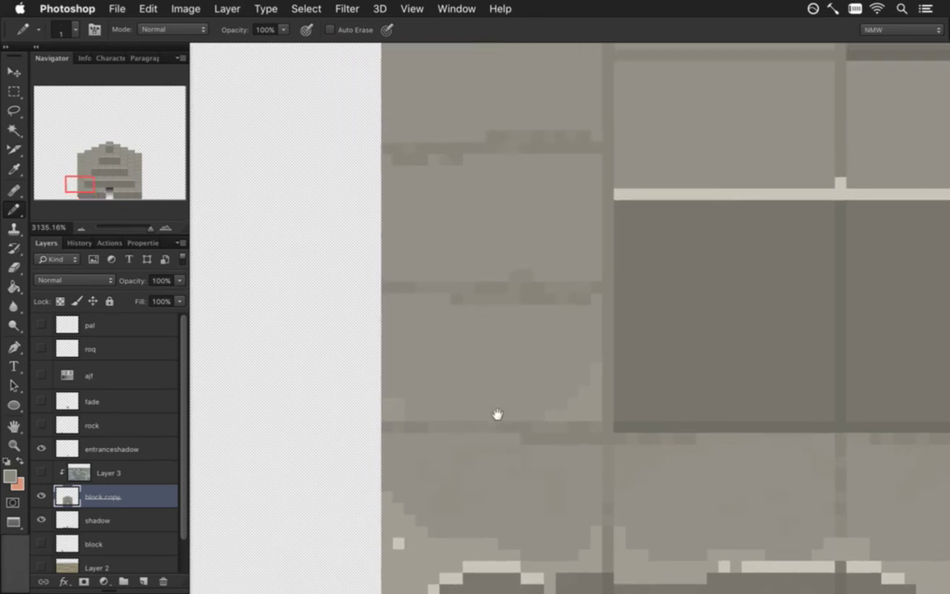
pyautogui.moveTo(497, 415); pyautogui.dragTo(500, 352)
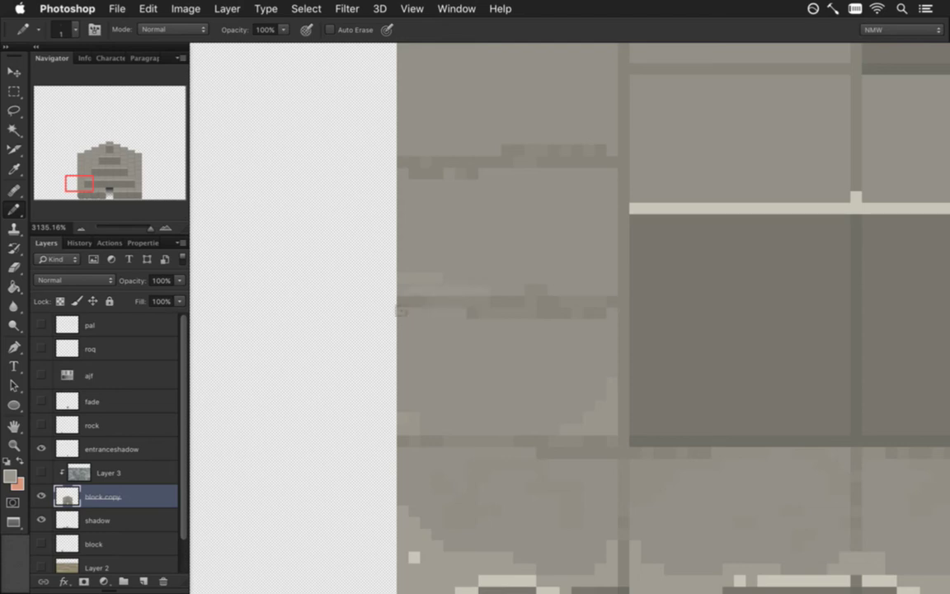
pyautogui.moveTo(467, 219); pyautogui.dragTo(482, 402)
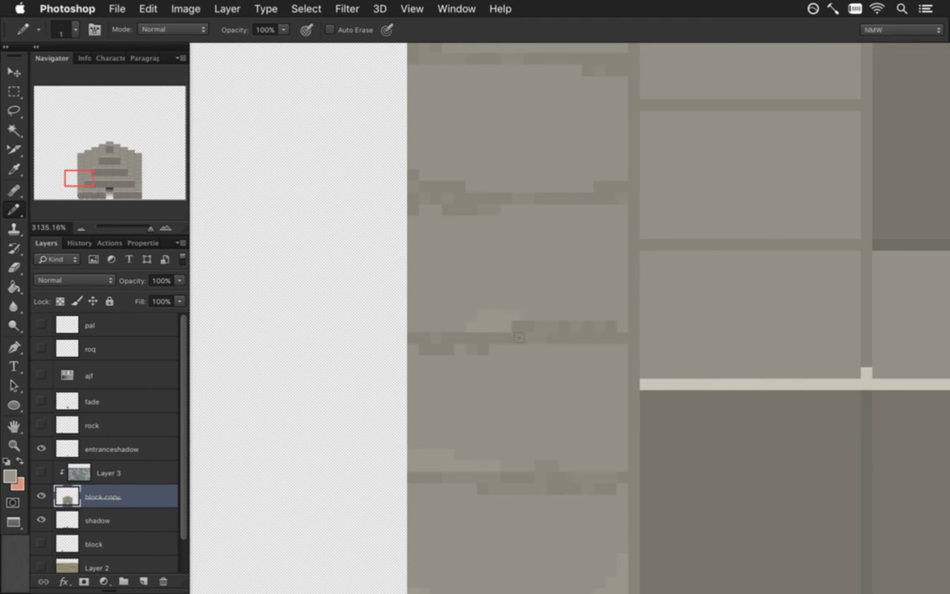
# Add lighter worn patches along the lower edges and corners of the top five blocks in the leftmost column
pyautogui.moveTo(543, 227); pyautogui.dragTo(543, 384)
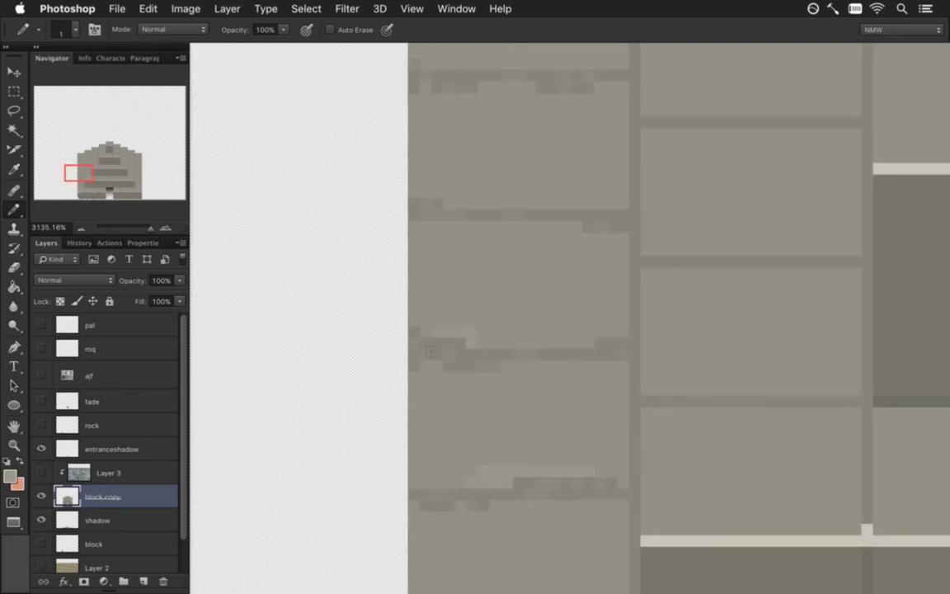
pyautogui.moveTo(479, 231); pyautogui.dragTo(483, 395)
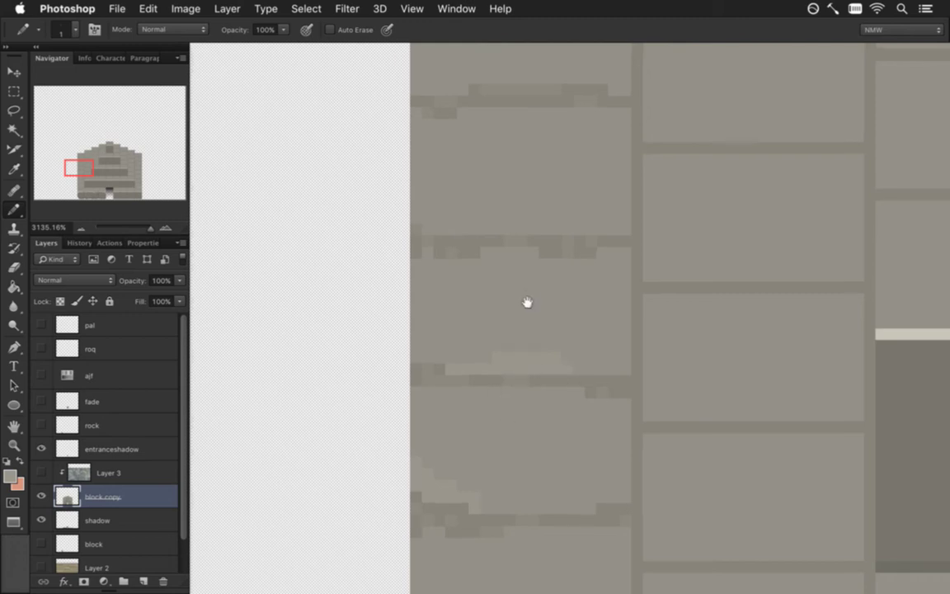
pyautogui.scroll(5, 526, 301)
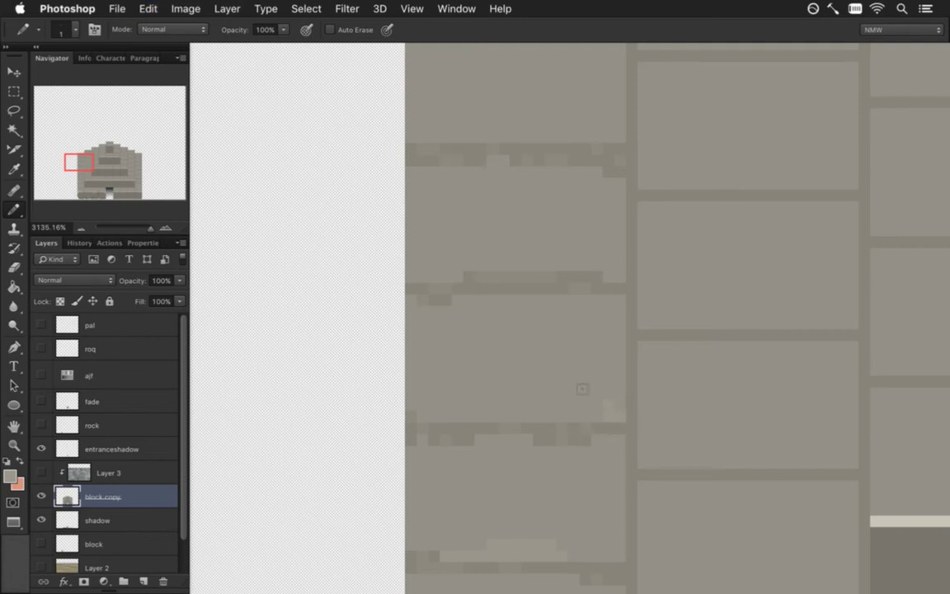
pyautogui.moveTo(569, 274); pyautogui.dragTo(559, 389)
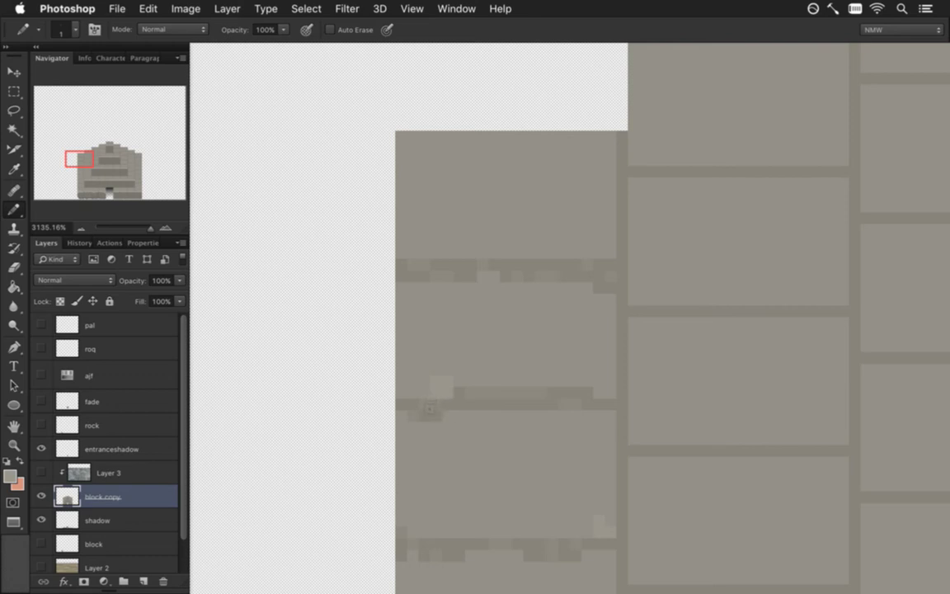
pyautogui.click(389, 392)
pyautogui.press('e')
pyautogui.click(389, 393)
pyautogui.press('i')
pyautogui.press('b')
pyautogui.moveTo(438, 439); pyautogui.dragTo(450, 259)
# Sample the joint colour and paint a dark strip down the outer edge of the leftmost column's second block from the top
pyautogui.press('e')
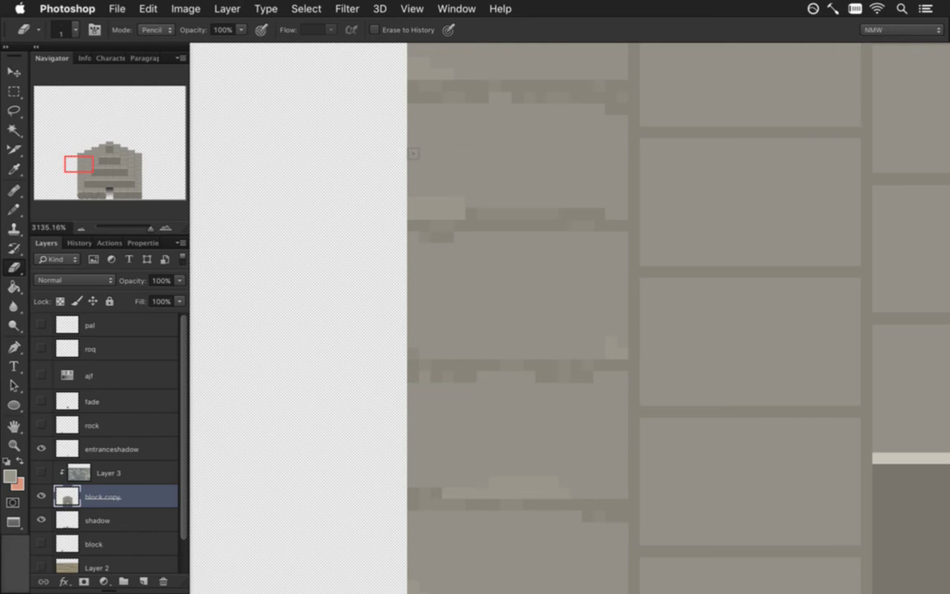
pyautogui.press('i')
pyautogui.click(419, 100)
pyautogui.press('b')
pyautogui.moveTo(413, 109); pyautogui.dragTo(413, 168)
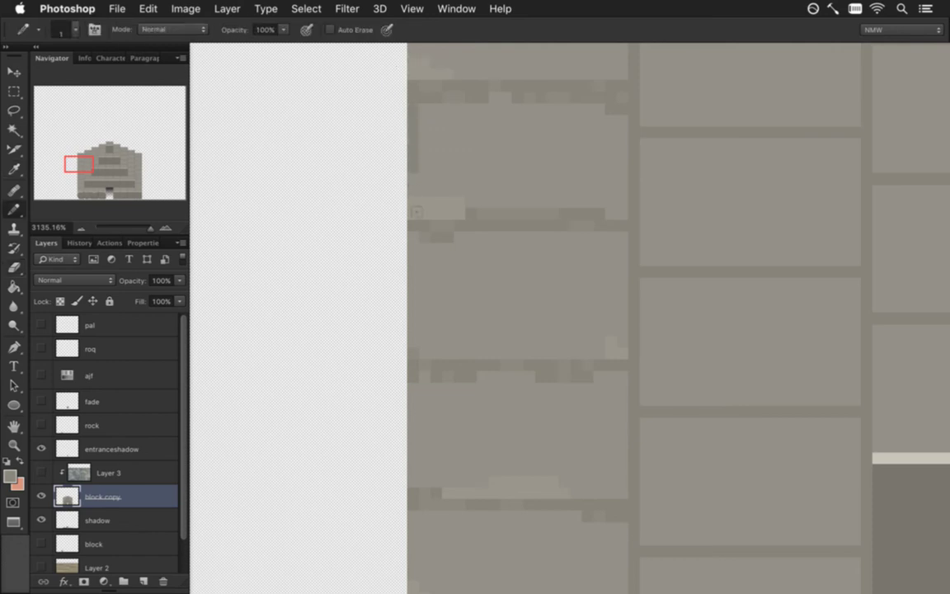
pyautogui.press('i')
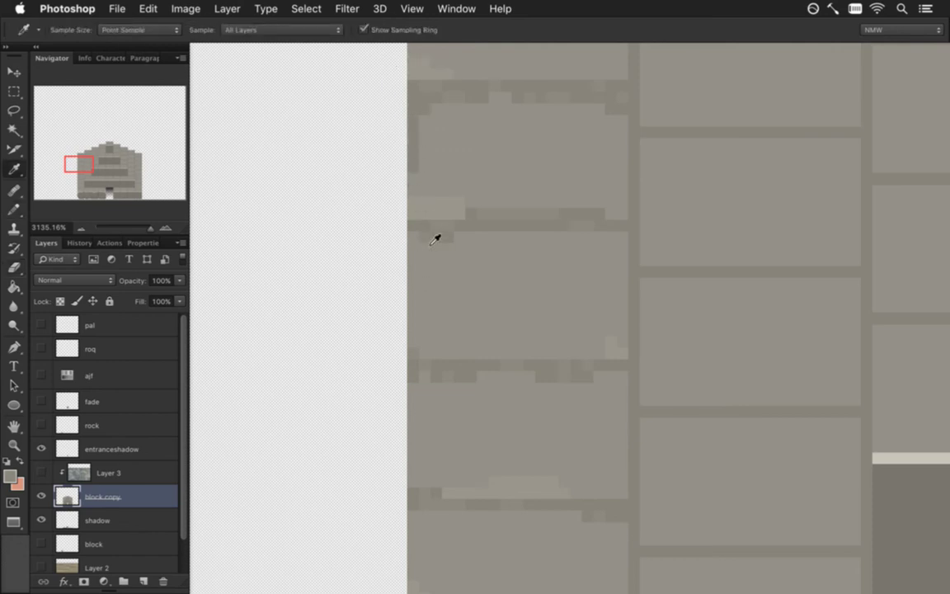
# Darken the lower outer edge and corner of the leftmost column's fourth block from the top with the sampled joint colour
pyautogui.moveTo(450, 362); pyautogui.dragTo(461, 301)
pyautogui.press('e')
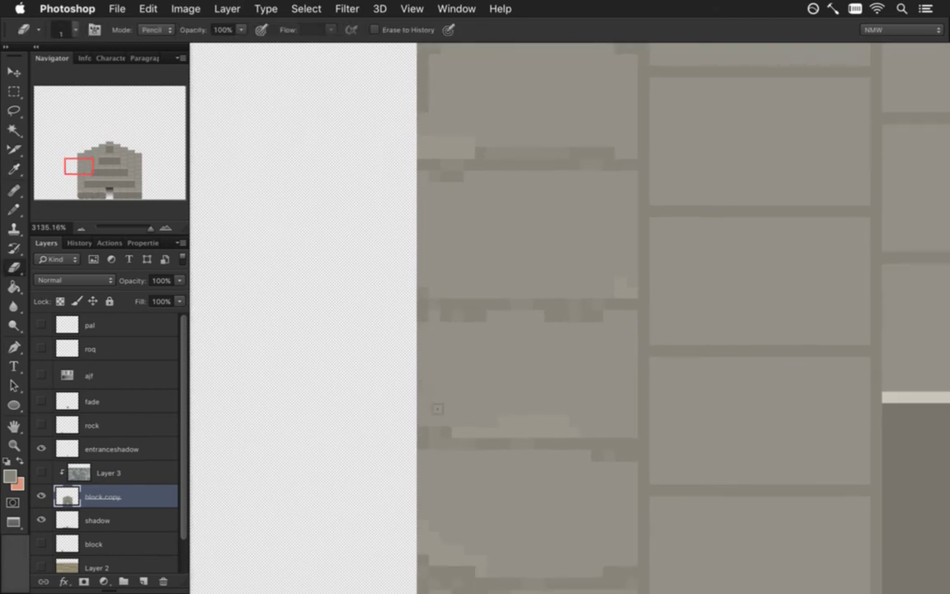
pyautogui.press('i')
pyautogui.click(435, 439)
pyautogui.press('b')
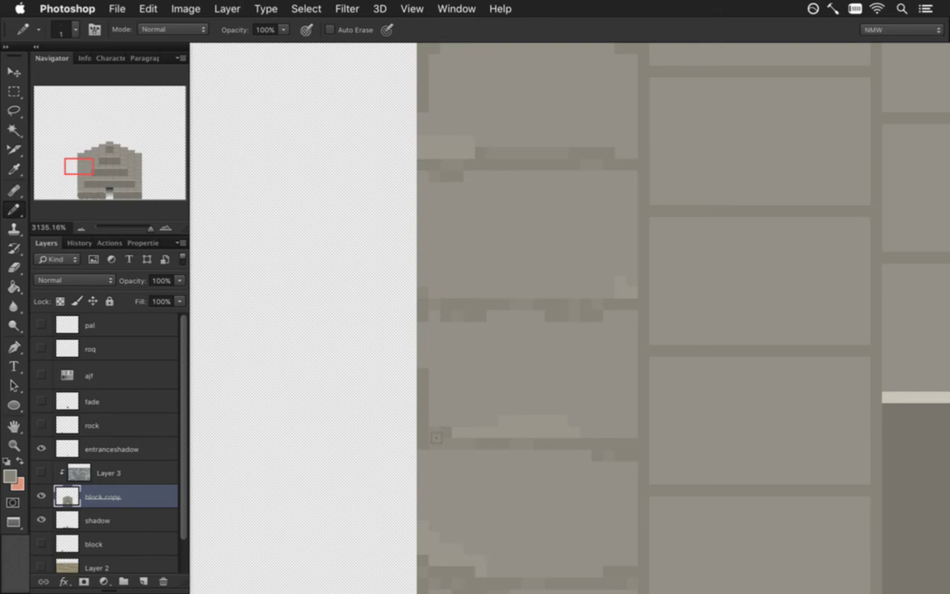
# Try to paint a vertical crack through the leftmost column's sixth block from the top
pyautogui.moveTo(453, 471); pyautogui.dragTo(515, 208)
pyautogui.moveTo(523, 444); pyautogui.dragTo(524, 351)
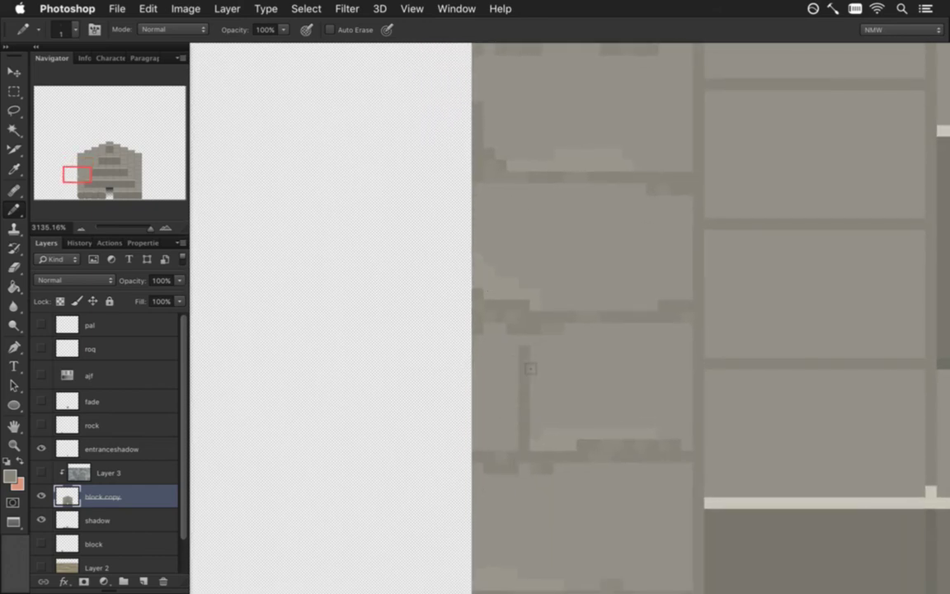
pyautogui.press('super+z')
# Sample the joint colour and paint a dark patch at the upper outer corner of the leftmost column's eighth block from the top
pyautogui.moveTo(528, 496); pyautogui.dragTo(555, 210)
pyautogui.keyDown('alt'); pyautogui.click(517, 311); pyautogui.keyUp('alt')
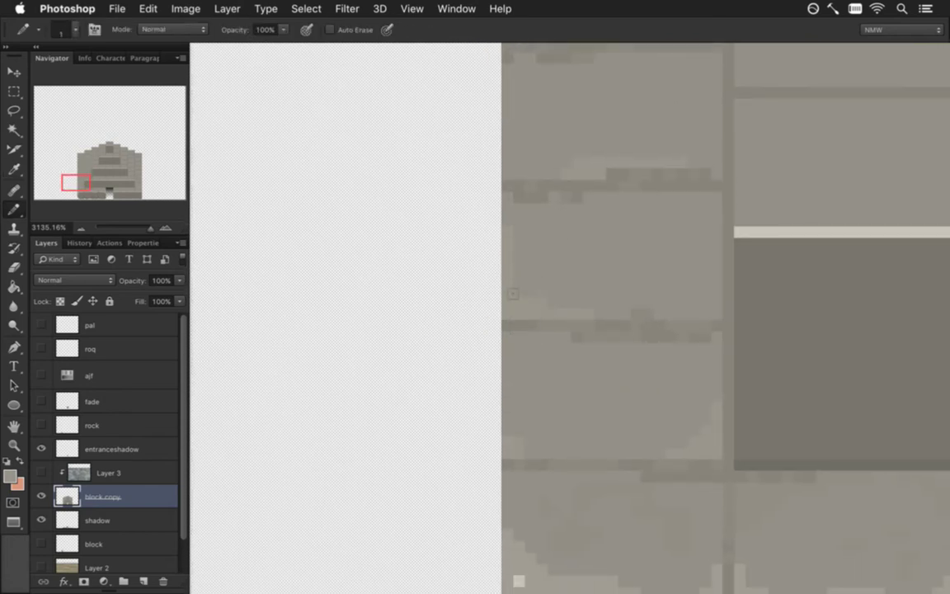
pyautogui.keyDown('alt'); pyautogui.click(526, 202); pyautogui.keyUp('alt')
pyautogui.moveTo(507, 348)
pyautogui.mouseDown()
pyautogui.moveTo(510, 363)
pyautogui.moveTo(508, 336)
pyautogui.moveTo(507, 383)
pyautogui.moveTo(519, 337)
pyautogui.mouseUp()
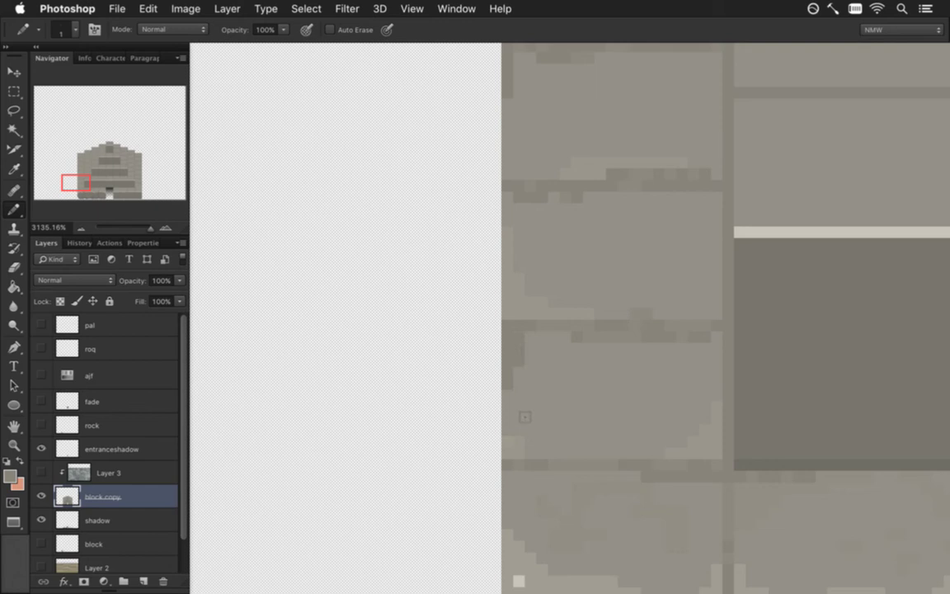
# Erase the outer corner and part of the upper edge of the leftmost column's top block to chip it
pyautogui.moveTo(532, 452); pyautogui.dragTo(556, 255)
pyautogui.moveTo(536, 391); pyautogui.dragTo(483, 303)
pyautogui.moveTo(543, 207)
pyautogui.mouseDown()
pyautogui.moveTo(516, 367)
pyautogui.moveTo(520, 339)
pyautogui.moveTo(561, 339)
pyautogui.mouseUp()
pyautogui.press('e')
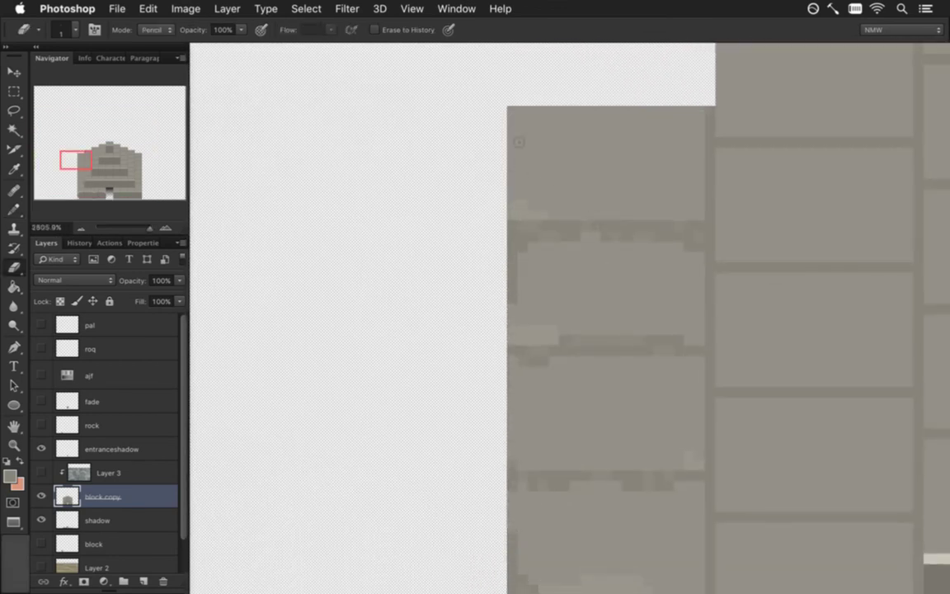
pyautogui.moveTo(512, 131)
pyautogui.mouseDown()
pyautogui.moveTo(513, 110)
pyautogui.moveTo(599, 125)
pyautogui.mouseUp()
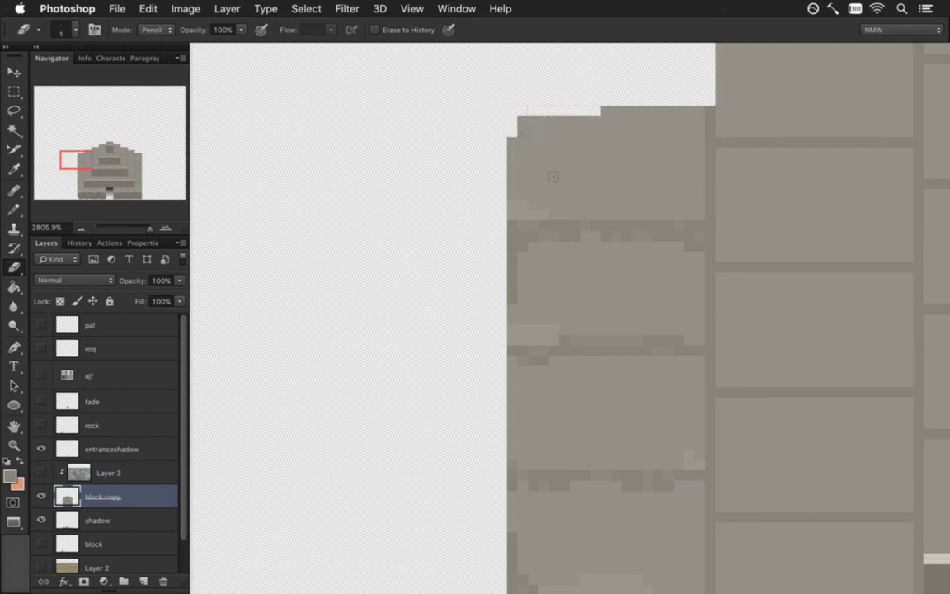
# Erase chips from the top edges of the second to fourth columns from the left and round the apex block's upper corners
pyautogui.moveTo(550, 272); pyautogui.dragTo(436, 267)
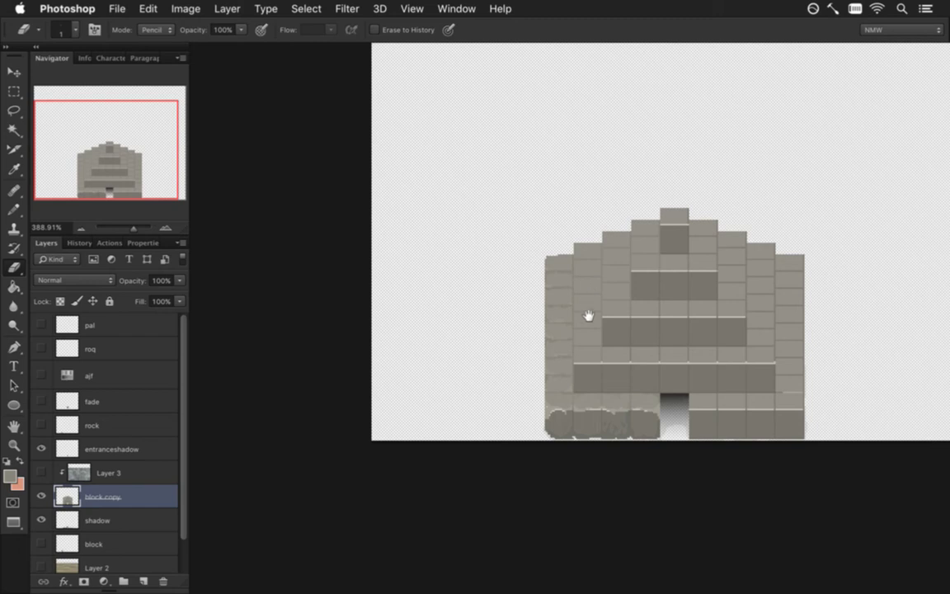
pyautogui.moveTo(596, 257)
pyautogui.mouseDown()
pyautogui.moveTo(541, 309)
pyautogui.moveTo(603, 309)
pyautogui.mouseUp()
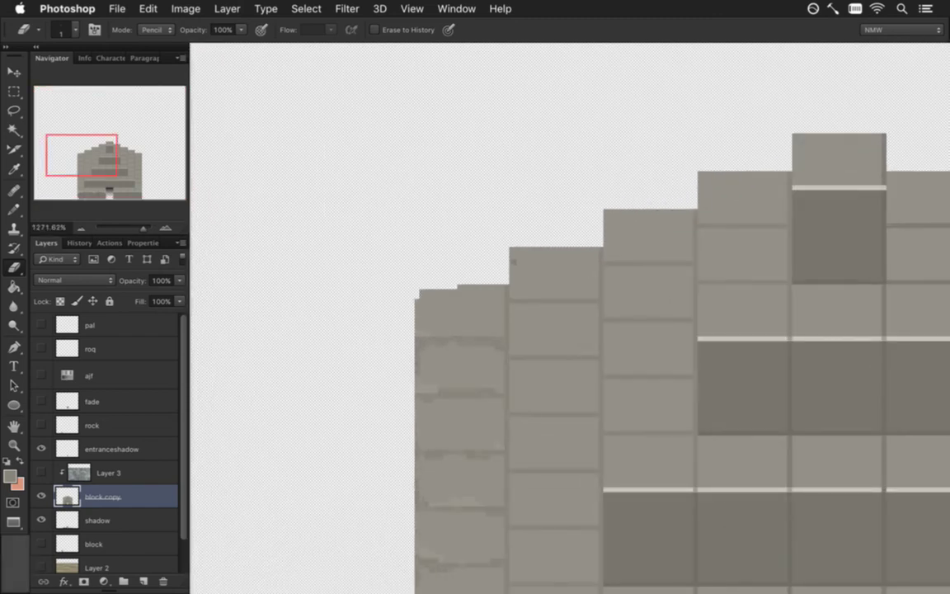
pyautogui.moveTo(512, 250)
pyautogui.mouseDown()
pyautogui.moveTo(513, 259)
pyautogui.moveTo(526, 249)
pyautogui.mouseUp()
pyautogui.moveTo(605, 211)
pyautogui.mouseDown()
pyautogui.moveTo(605, 228)
pyautogui.moveTo(611, 219)
pyautogui.mouseUp()
pyautogui.moveTo(700, 178); pyautogui.dragTo(700, 190)
pyautogui.moveTo(657, 213); pyautogui.dragTo(670, 213)
pyautogui.moveTo(767, 184); pyautogui.dragTo(611, 210)
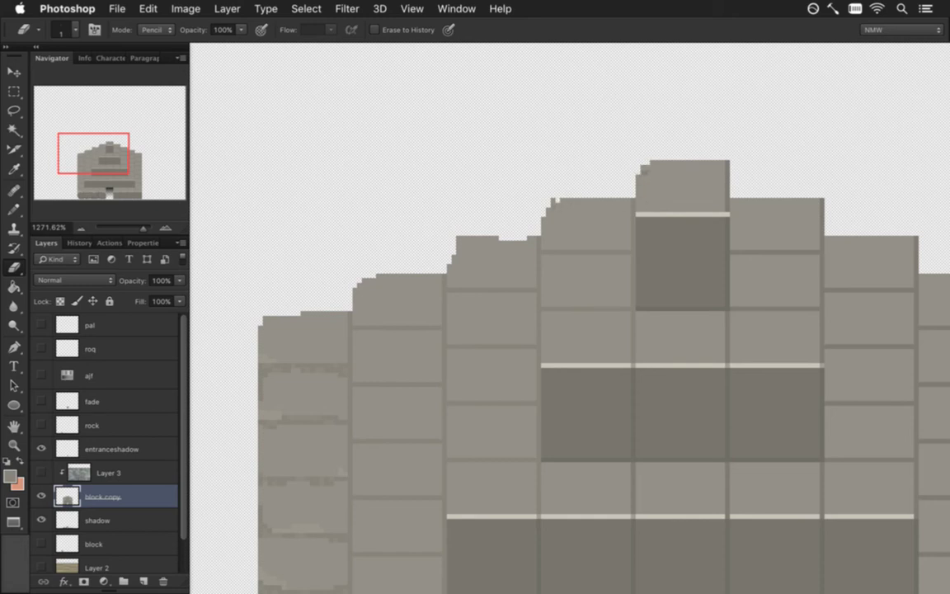
pyautogui.moveTo(728, 172); pyautogui.dragTo(714, 162)
# Sample the lighter worn-stone colour and paint ragged worn patches over the apex block's lower corners, covering the ends of its highlight
pyautogui.scroll(-10, 390, 516)
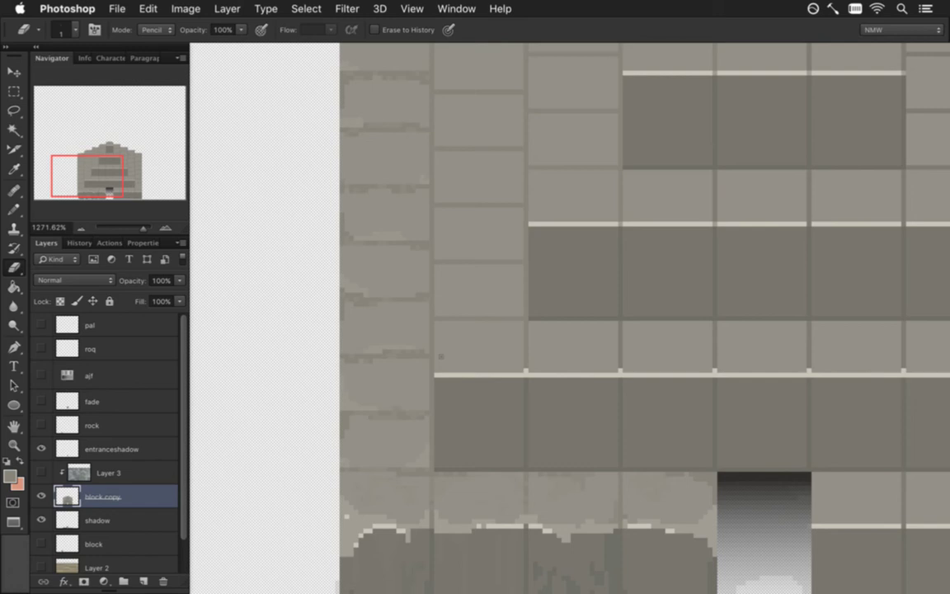
pyautogui.press('i')
pyautogui.moveTo(708, 141); pyautogui.dragTo(610, 344)
pyautogui.press('b')
pyautogui.moveTo(568, 174); pyautogui.dragTo(572, 183)
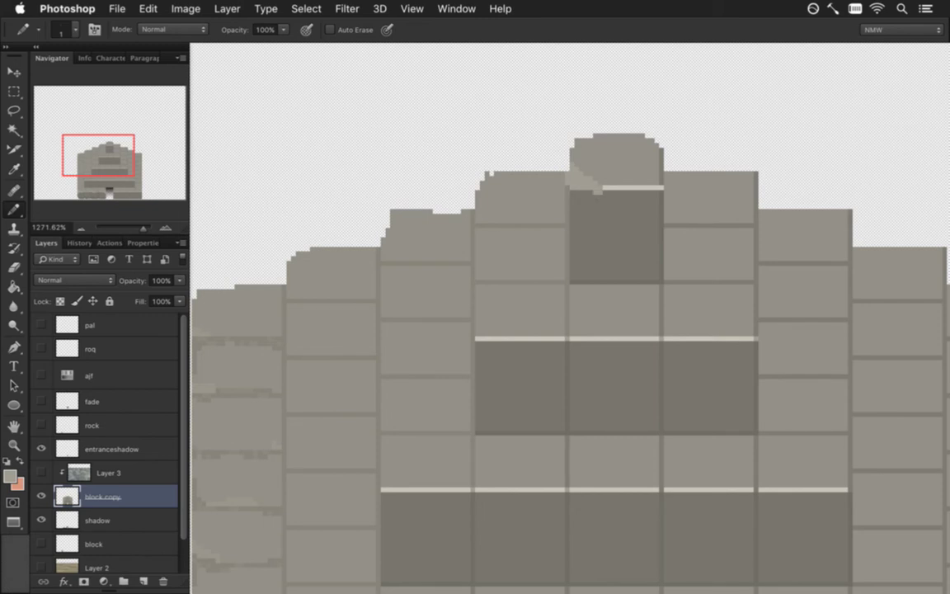
pyautogui.click(590, 202)
pyautogui.moveTo(593, 211); pyautogui.dragTo(604, 189)
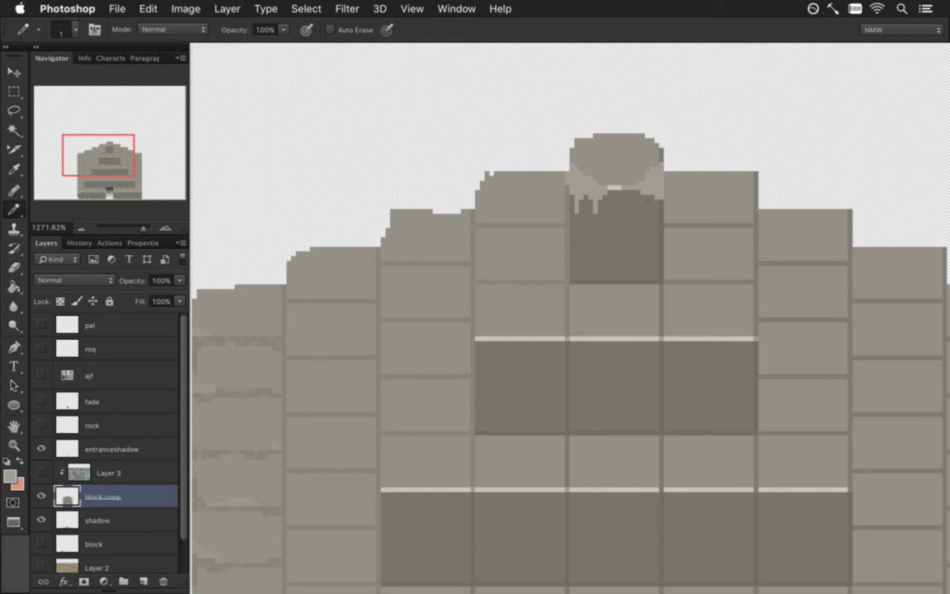
pyautogui.press('i')
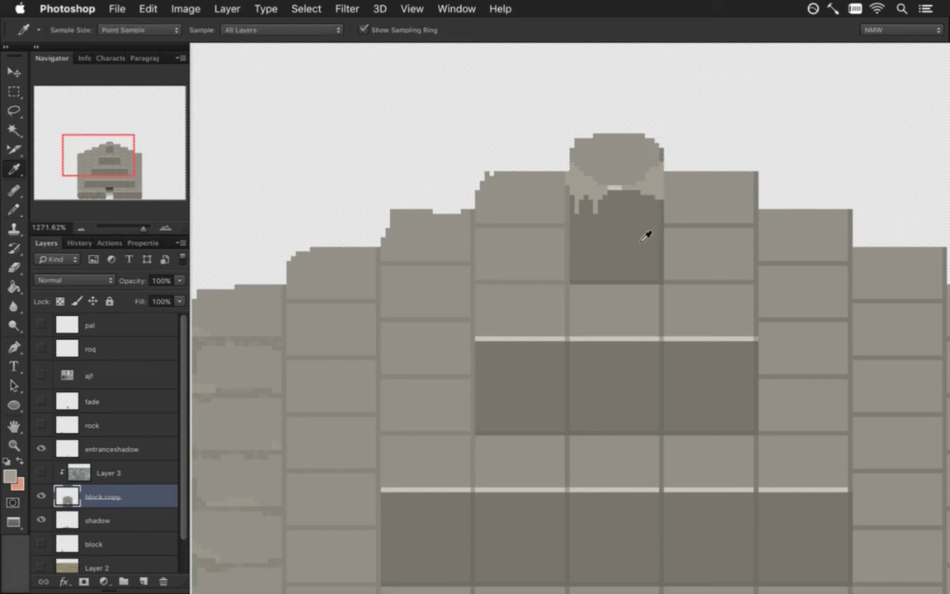
pyautogui.click(382, 420)
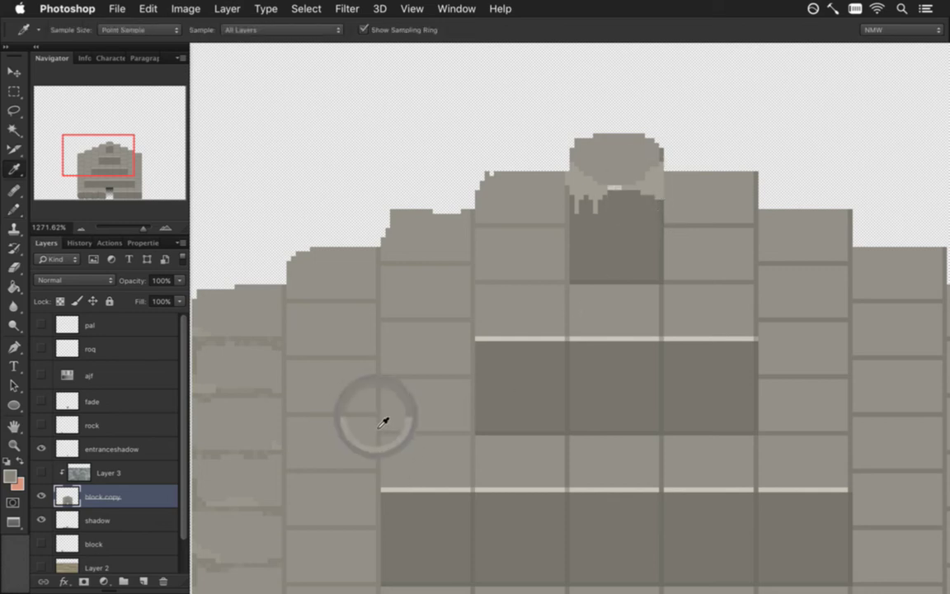
pyautogui.press('b')
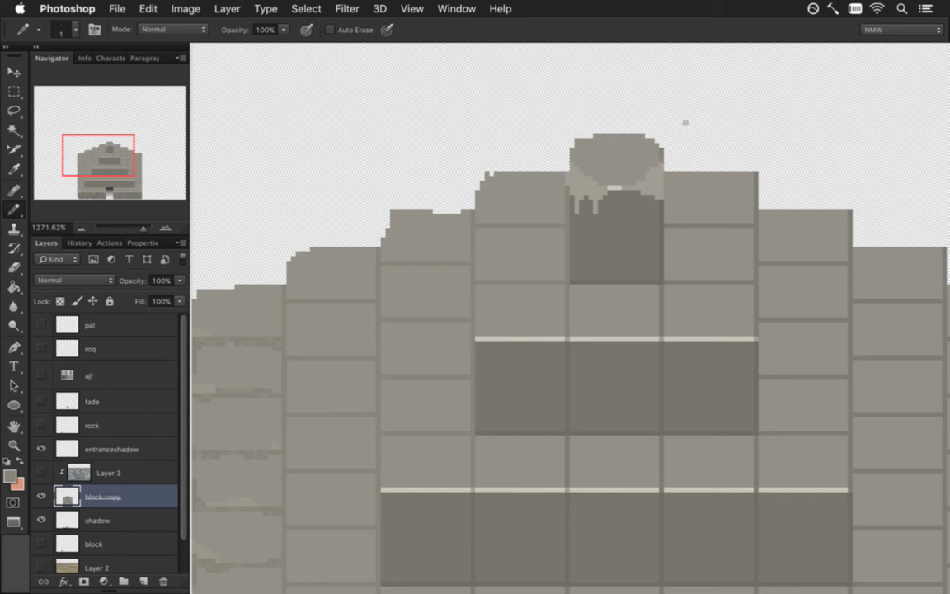
pyautogui.press('i')
pyautogui.click(212, 356)
pyautogui.press('b')
# Sample two dark stone shades from the weathered base row and paint subtle mottling on the apex block's dark front face
pyautogui.moveTo(345, 520); pyautogui.dragTo(411, 242)
pyautogui.press('i')
pyautogui.click(330, 460)
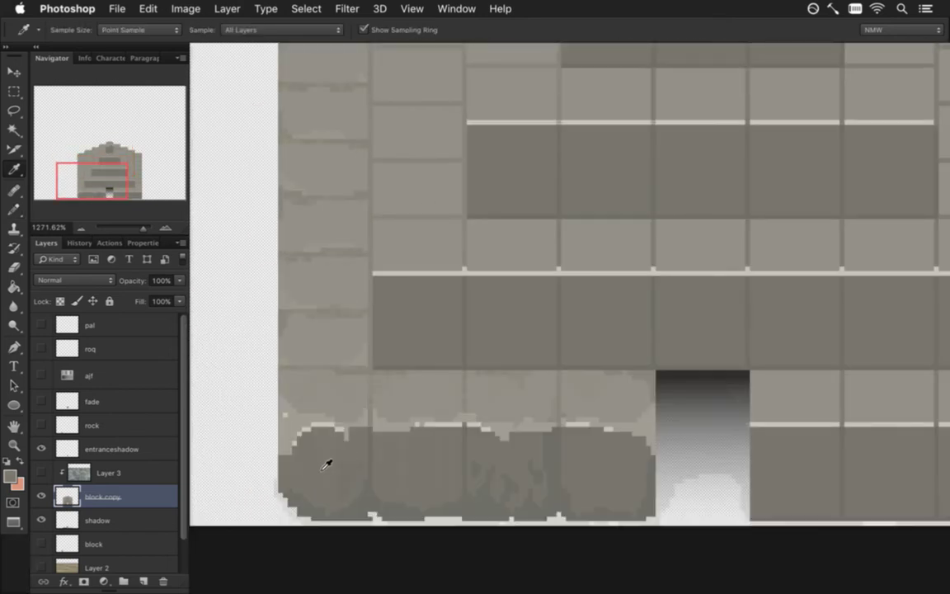
pyautogui.press('x')
pyautogui.press('b')
pyautogui.press('i')
pyautogui.click(330, 441)
pyautogui.click(710, 95)
pyautogui.moveTo(712, 93); pyautogui.dragTo(598, 313)
pyautogui.click(326, 437)
pyautogui.moveTo(683, 117); pyautogui.dragTo(591, 346)
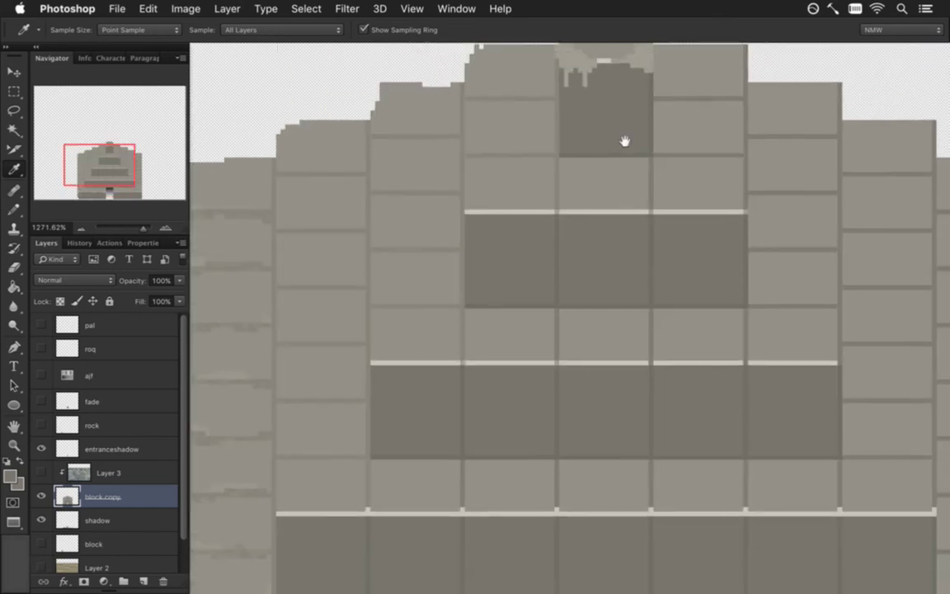
pyautogui.moveTo(624, 141); pyautogui.dragTo(592, 286)
pyautogui.press('b')
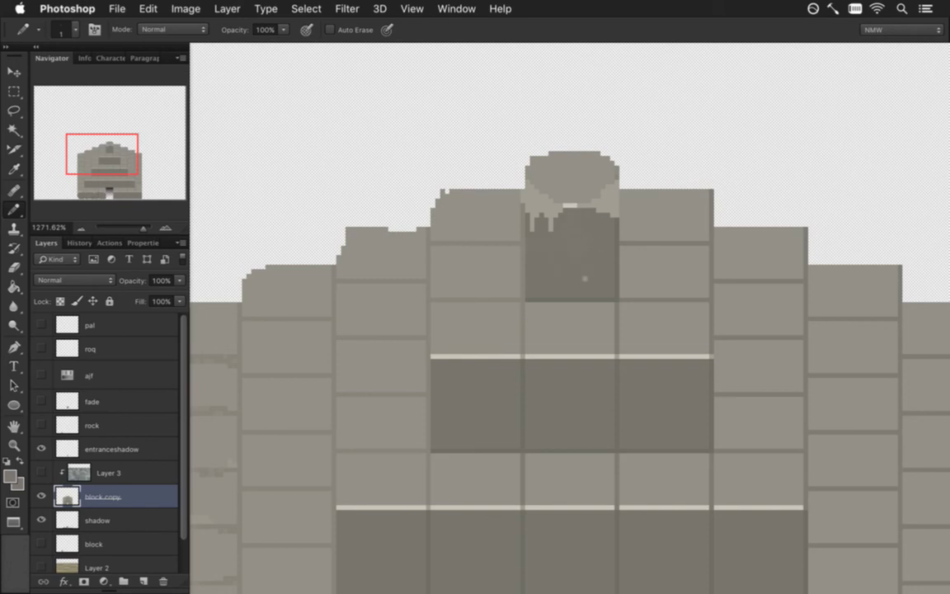
# Sample the darker shadow colour and shade the side edge and lower left corner of the apex block's front face
pyautogui.press('i')
pyautogui.click(575, 303)
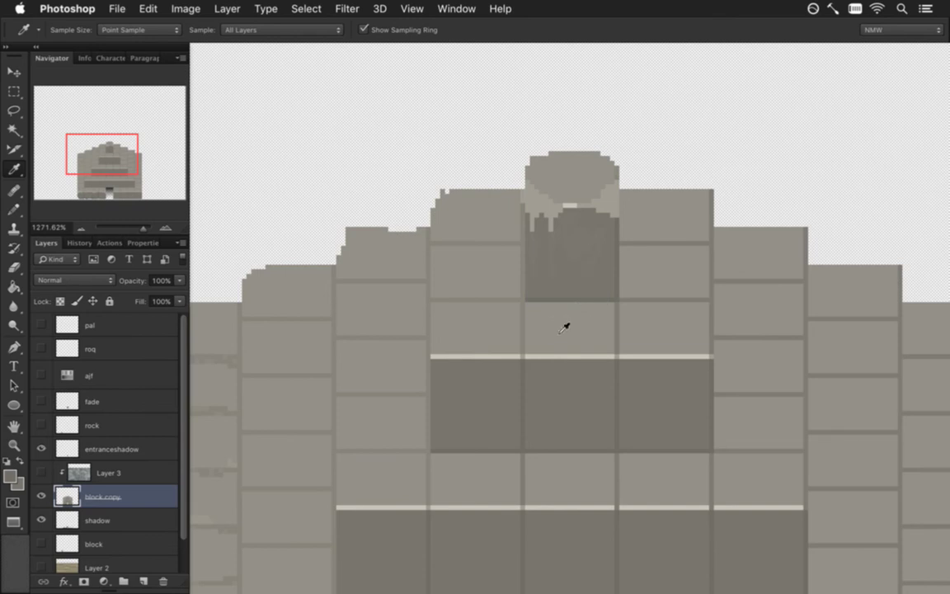
pyautogui.scroll(3, 558, 304)
pyautogui.press('b')
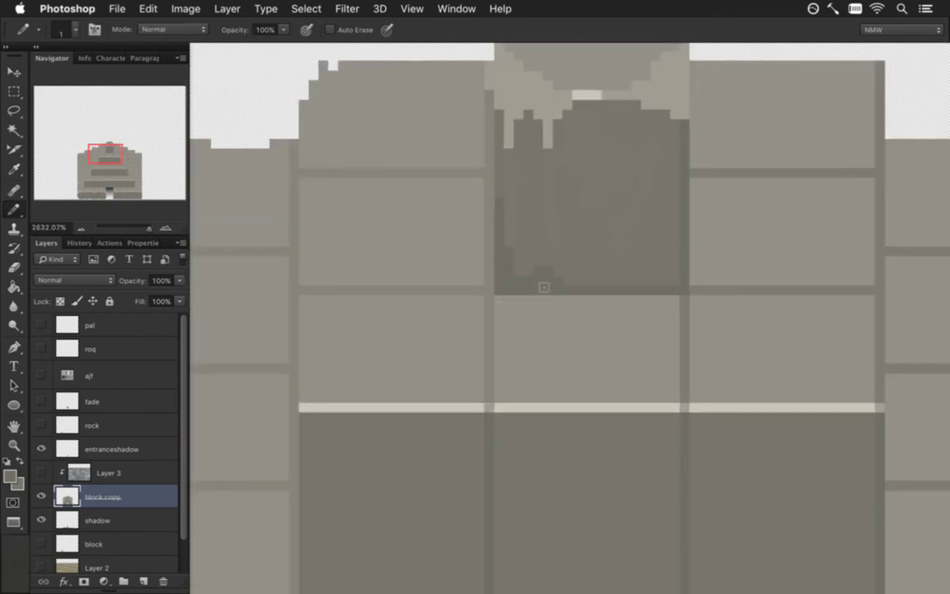
# Sample the light colour of the block below and paint over the lower corners of the apex block's dark face to round them
pyautogui.keyDown('alt'); pyautogui.click(502, 298); pyautogui.keyUp('alt')
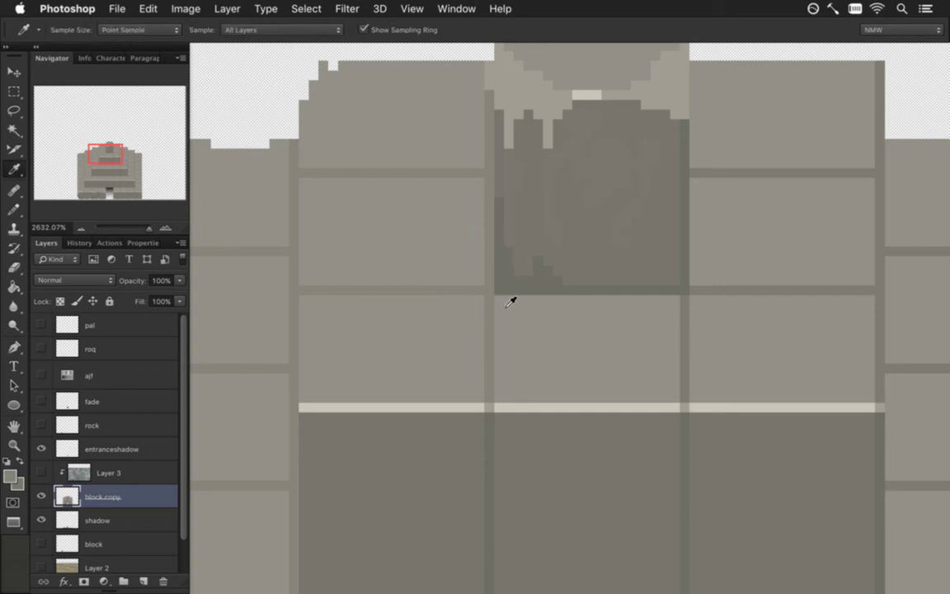
pyautogui.moveTo(518, 289)
pyautogui.mouseDown()
pyautogui.moveTo(498, 305)
pyautogui.moveTo(493, 285)
pyautogui.moveTo(538, 299)
pyautogui.mouseUp()
pyautogui.click(499, 271)
pyautogui.click(684, 280)
pyautogui.click(675, 290)
pyautogui.moveTo(665, 290)
pyautogui.mouseDown()
pyautogui.moveTo(690, 304)
pyautogui.moveTo(685, 261)
pyautogui.mouseUp()
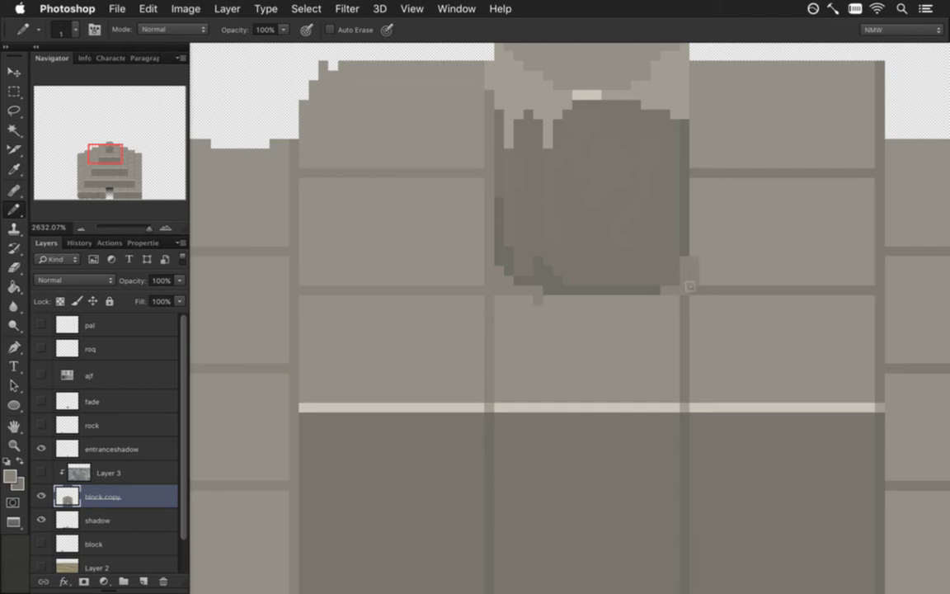
# Sample a dark shade again and touch up the lower edge of the apex block's front face
pyautogui.press('i')
pyautogui.press('b')
pyautogui.click(563, 289)
pyautogui.moveTo(606, 226); pyautogui.dragTo(535, 218)
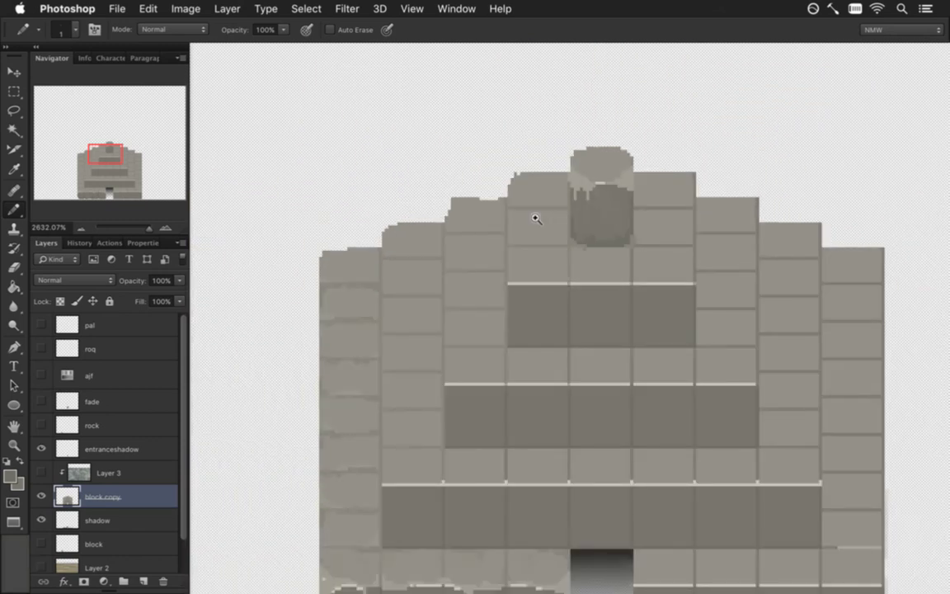
pyautogui.moveTo(535, 218); pyautogui.dragTo(503, 213)
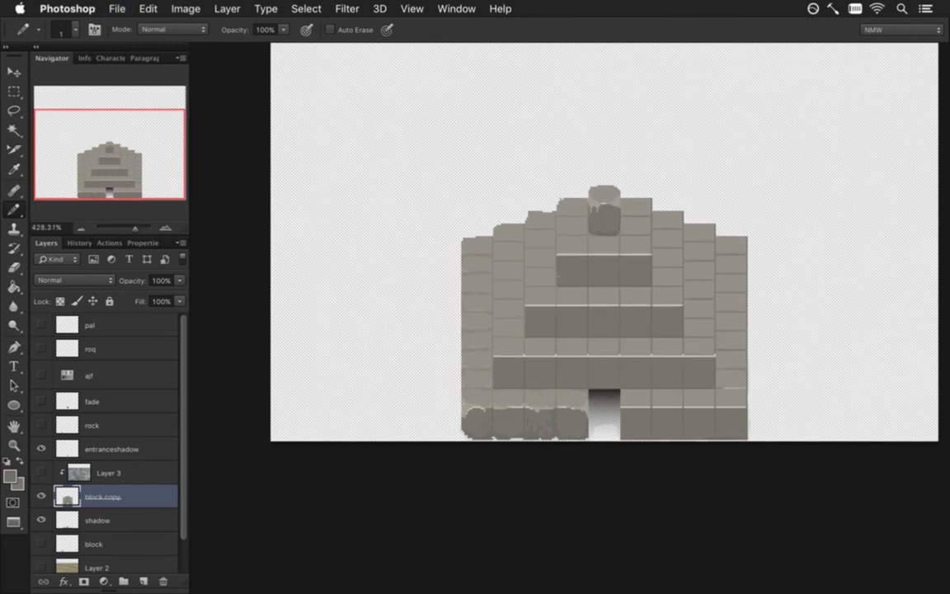
# Show the Layer 3 texture and export the artwork for web as a PNG-24, replacing Pyramid.png
pyautogui.click(41, 473)
pyautogui.press('super+alt+shift+s')
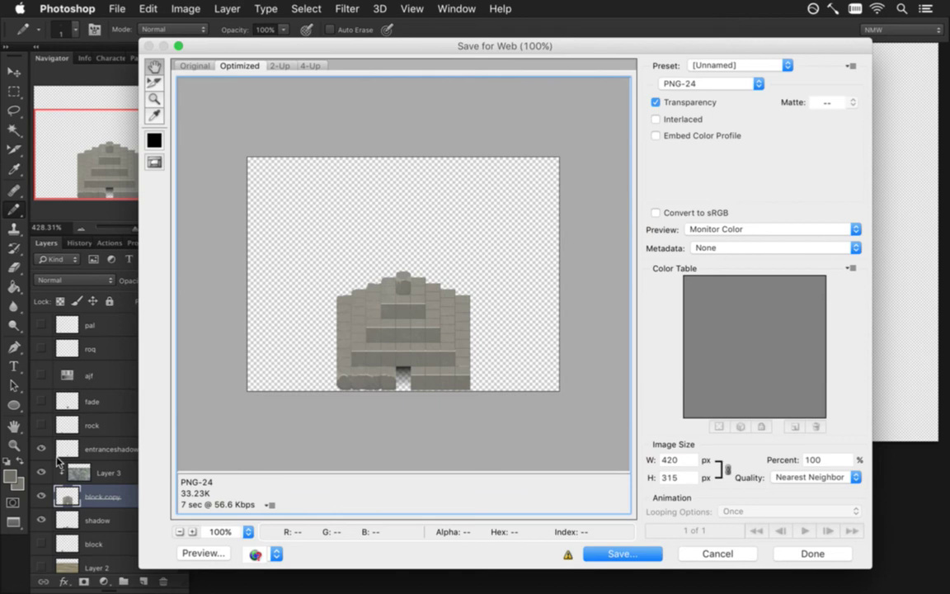
pyautogui.press('Return')
pyautogui.press('Return')
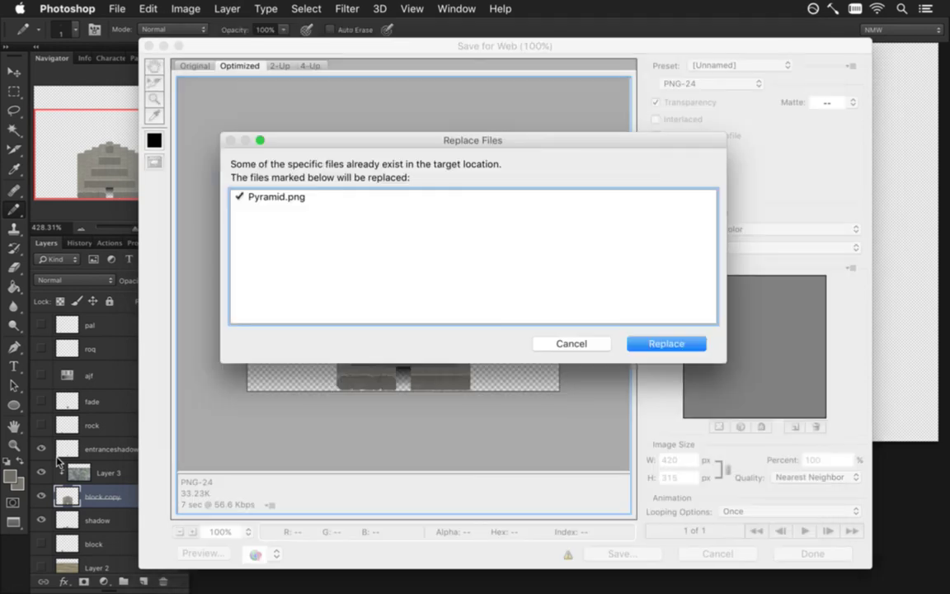
pyautogui.press('Return')
# Run Songbringer to examine the updated pyramid in the game, quit it, and return to Photoshop
pyautogui.press('super+Tab')
pyautogui.press('super+r')
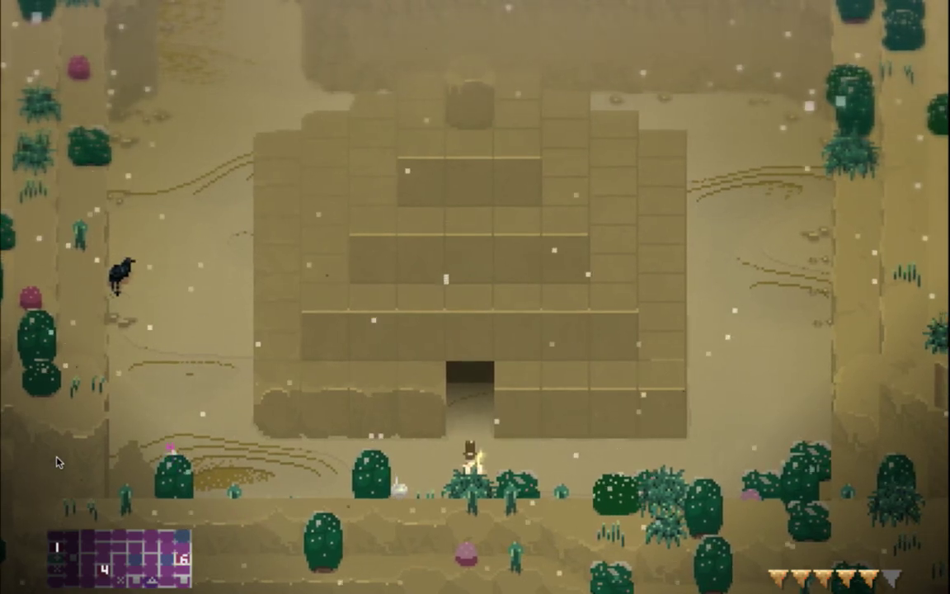
pyautogui.press('super+q')
pyautogui.press('super+Tab')
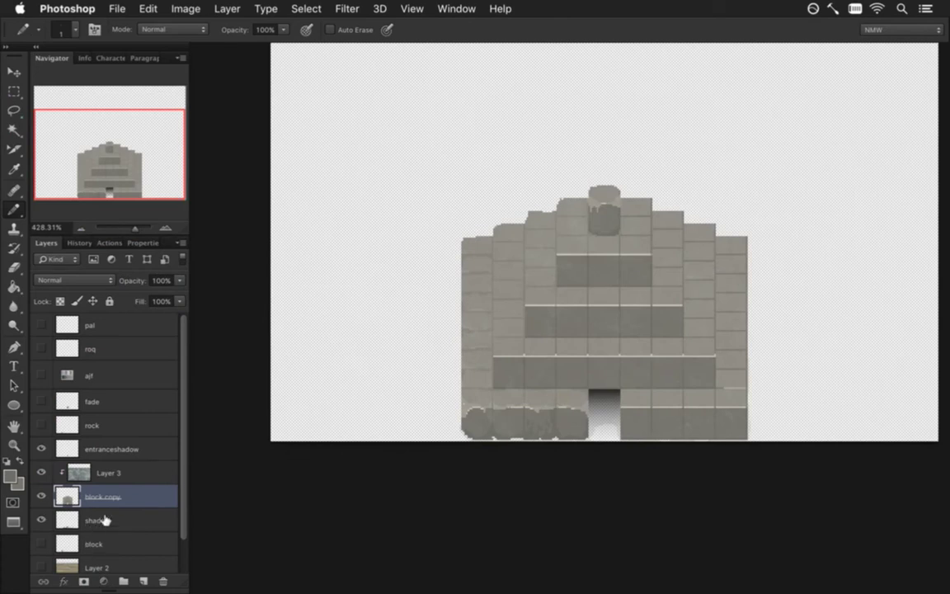
# On the shadow layer, paint a shadow band around the pyramid's sides and base and across its upper part with a size 20 pencil
pyautogui.click(112, 516)
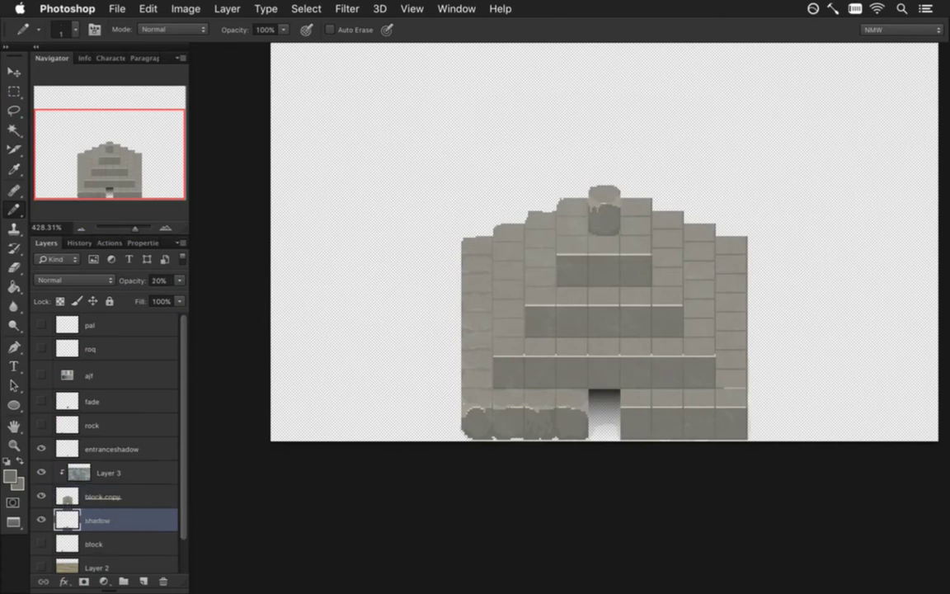
pyautogui.moveTo(444, 433); pyautogui.dragTo(608, 427)
pyautogui.press('i')
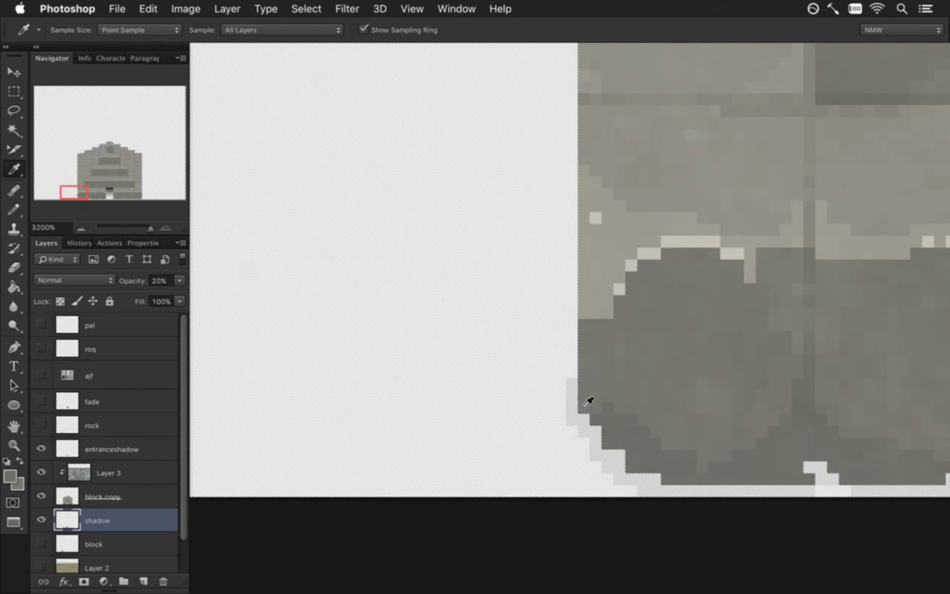
pyautogui.scroll(-6, 589, 439)
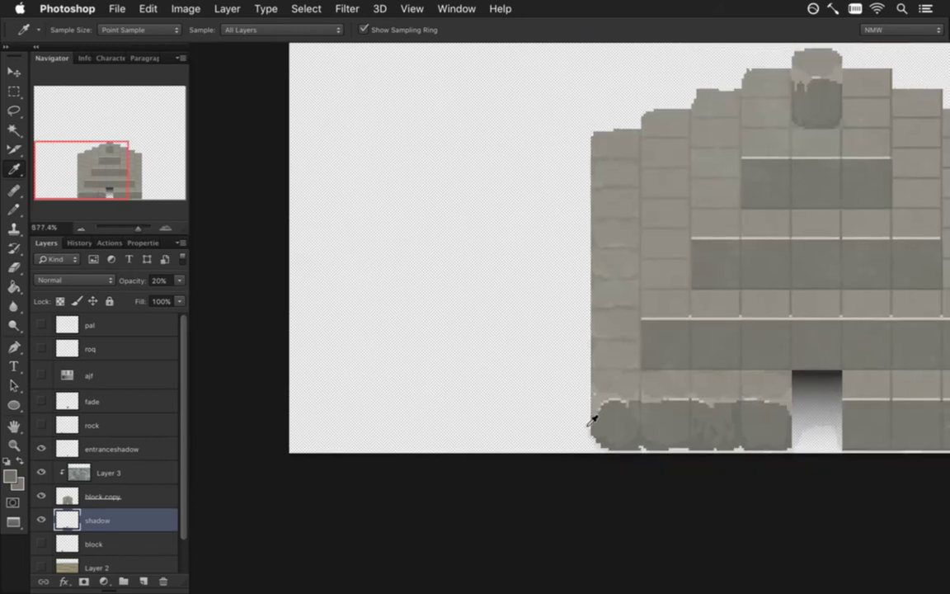
pyautogui.press('b')
pyautogui.press(']')
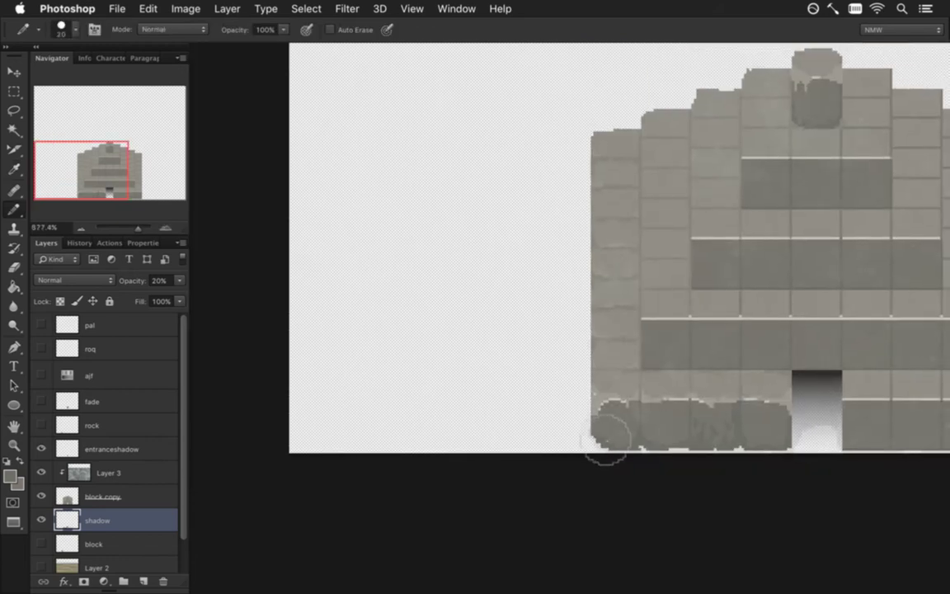
pyautogui.moveTo(615, 450)
pyautogui.mouseDown()
pyautogui.moveTo(620, 389)
pyautogui.moveTo(610, 441)
pyautogui.moveTo(611, 397)
pyautogui.mouseUp()
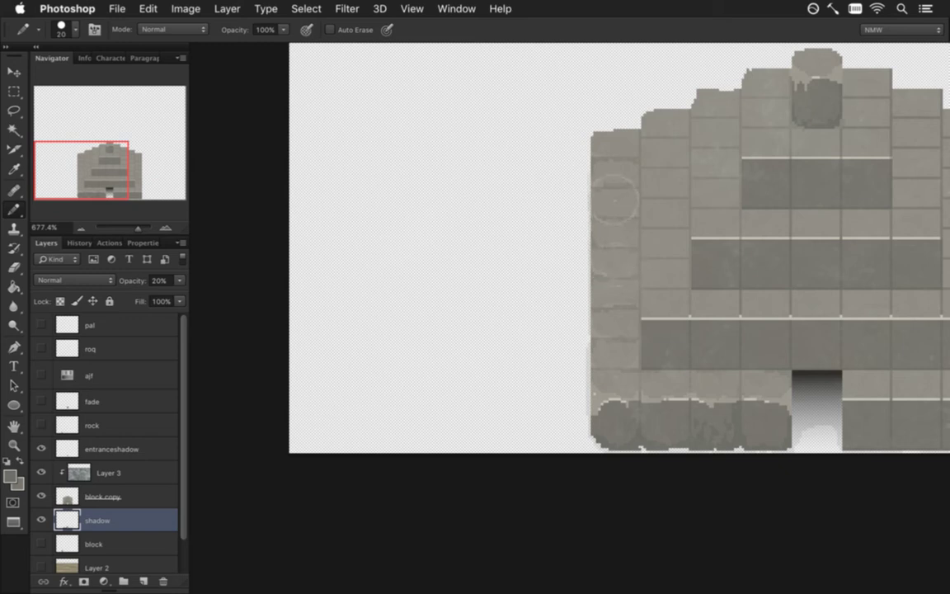
pyautogui.moveTo(740, 293); pyautogui.dragTo(442, 276)
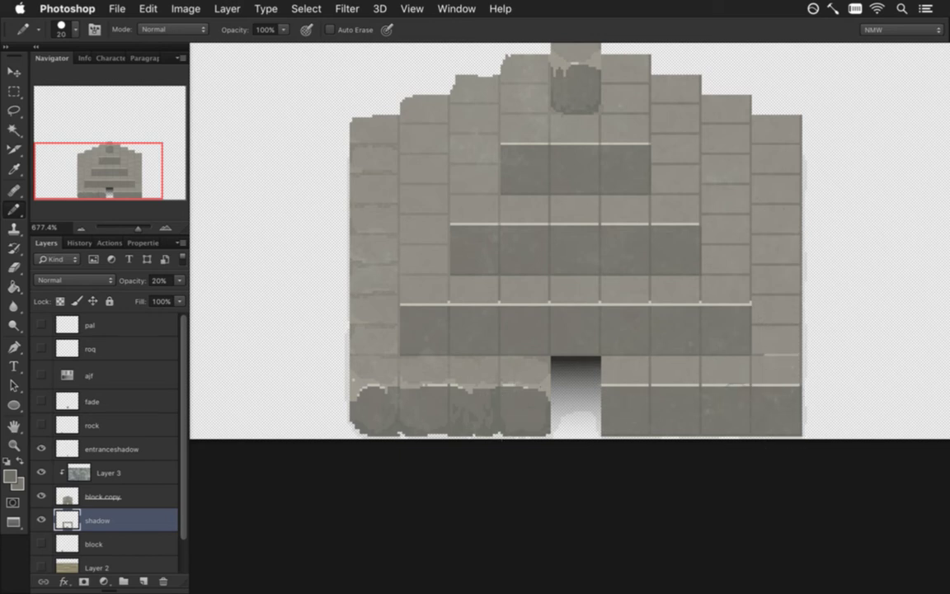
# Hide the block copy layer, fill the inside of the shadow outline on the shadow layer, and show block copy again
pyautogui.click(42, 497)
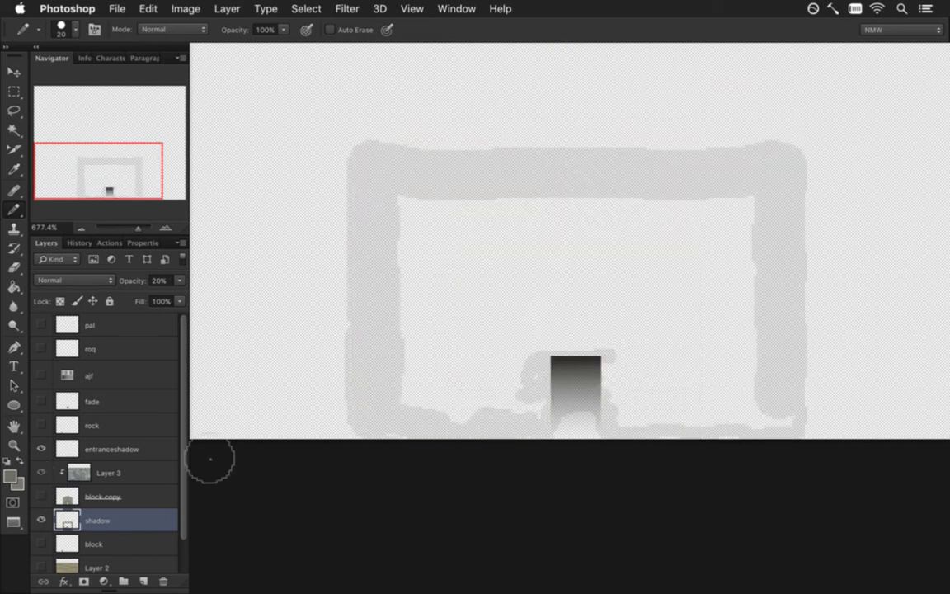
pyautogui.press('g')
pyautogui.click(546, 299)
pyautogui.press('b')
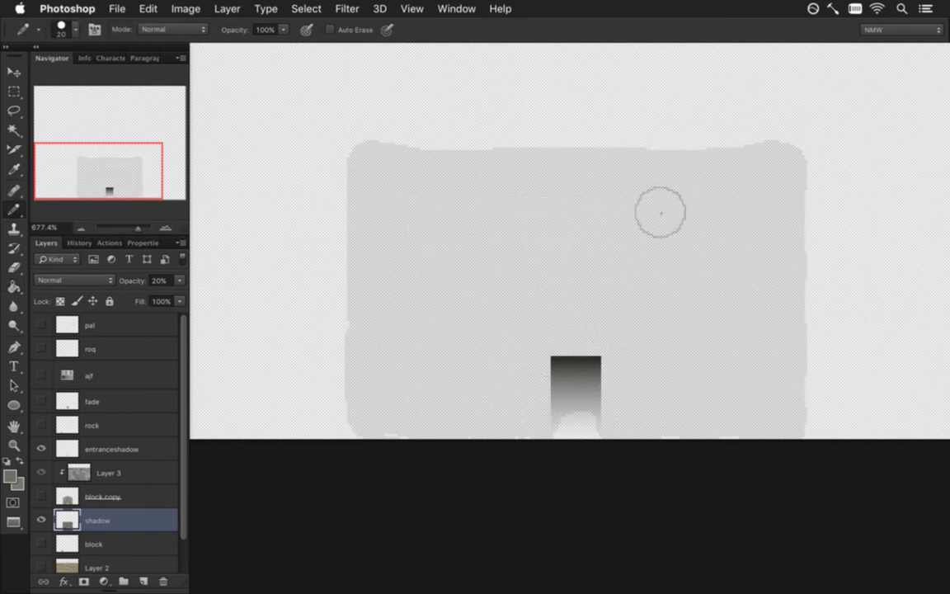
pyautogui.click(41, 497)
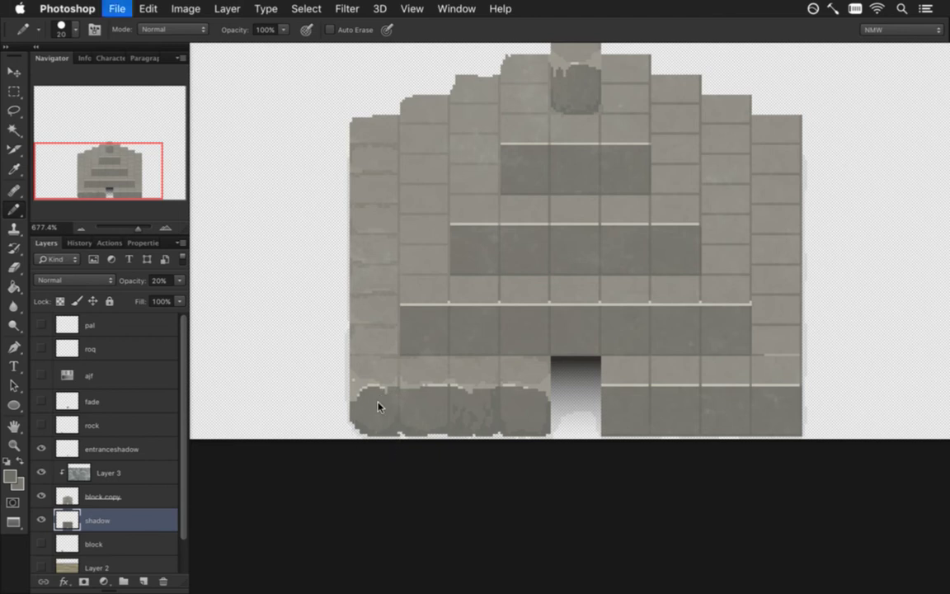
# Export the artwork with the painted shadow for web, replacing Pyramid.png
pyautogui.press('super+alt+shift+s')
pyautogui.press('Return')
pyautogui.press('Return')
pyautogui.press('Return')
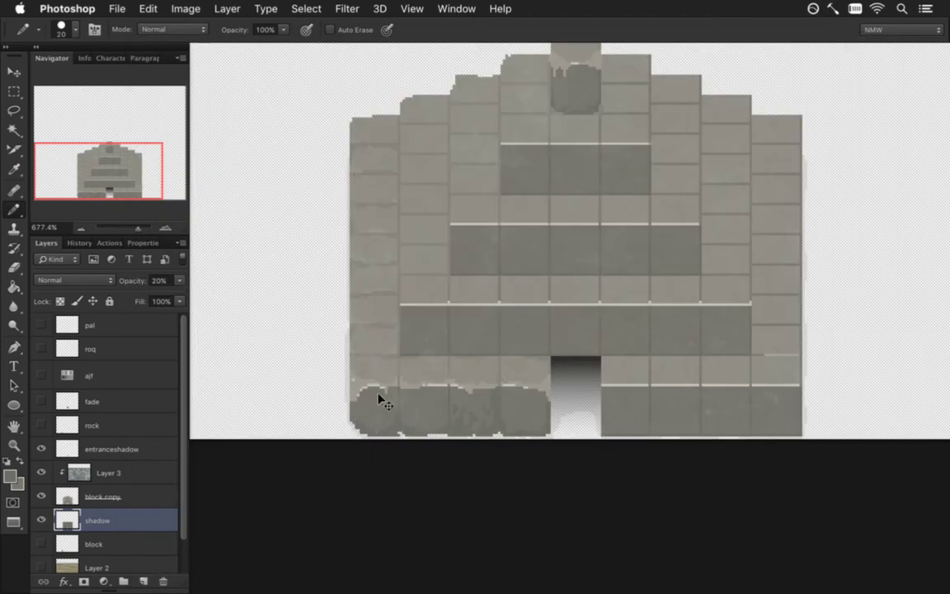
# Run Songbringer to examine the pyramid's ground shadow in the game, quit it, and return to Photoshop
pyautogui.press('super+Tab')
pyautogui.press('super+r')
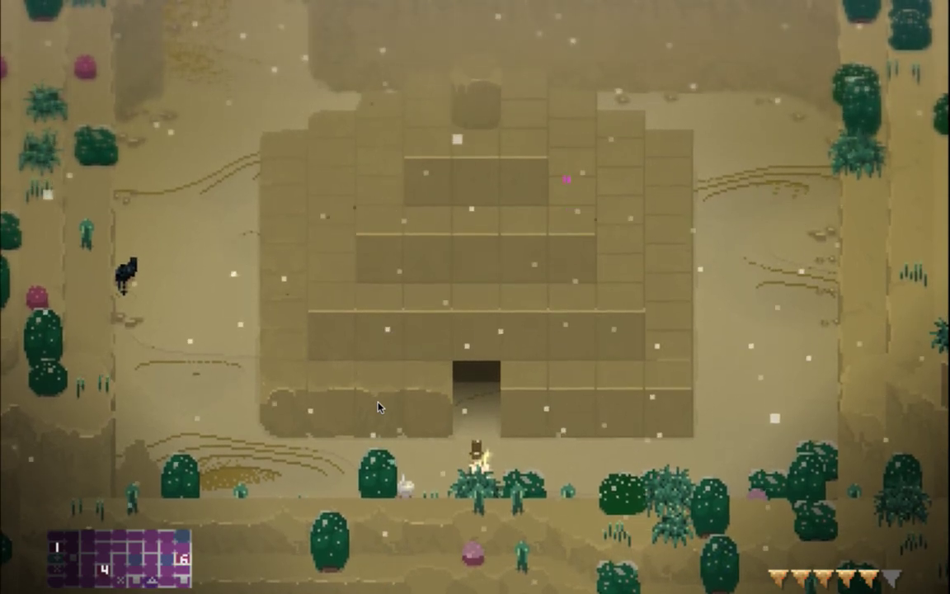
pyautogui.press('super+q')
pyautogui.press('super+Tab')
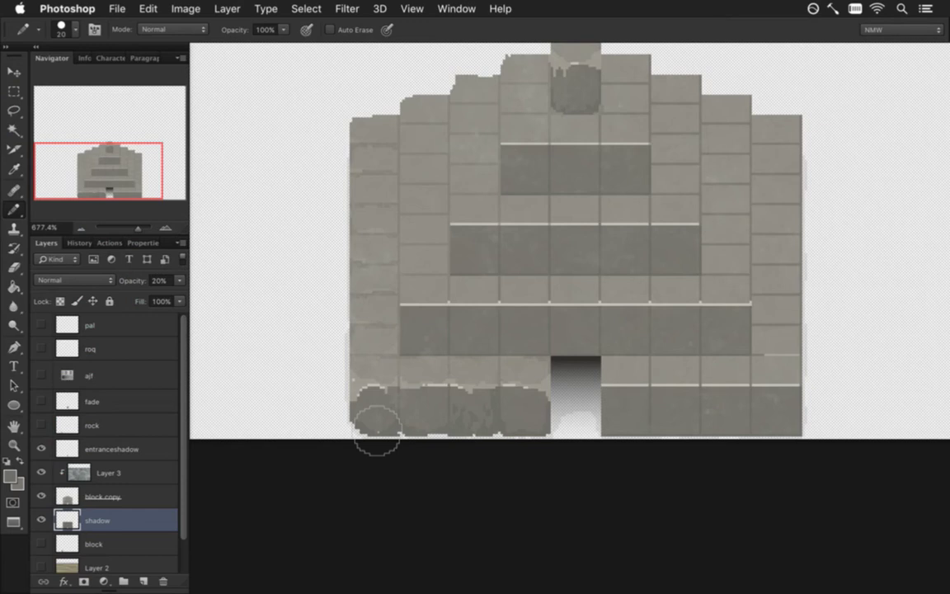
pyautogui.moveTo(615, 249)
pyautogui.mouseDown()
pyautogui.moveTo(602, 348)
pyautogui.moveTo(608, 342)
pyautogui.mouseUp()
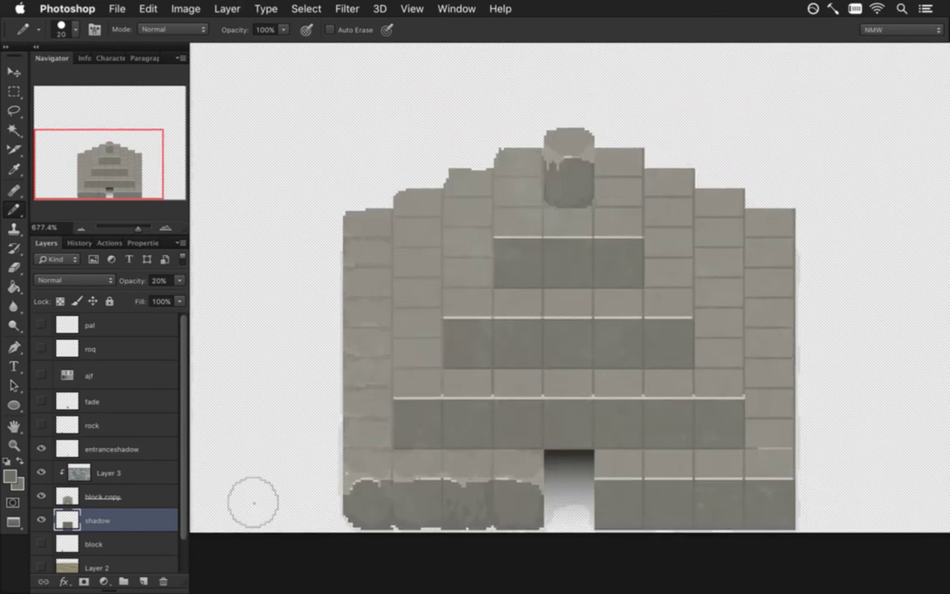
pyautogui.scroll(-2, 142, 489)
pyautogui.click(39, 557)
pyautogui.click(40, 558)
# Switch to Terminal, check the Songbringer repository with git status, and review the diff of its changes using d
pyautogui.press('super+Tab')
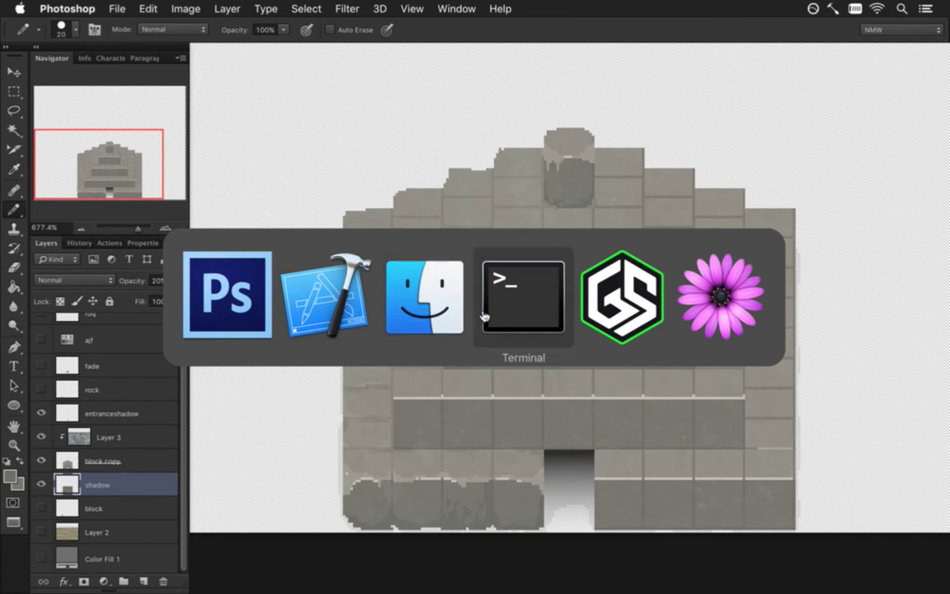
pyautogui.click(488, 311)
pyautogui.press('Up')
pyautogui.press('Return')
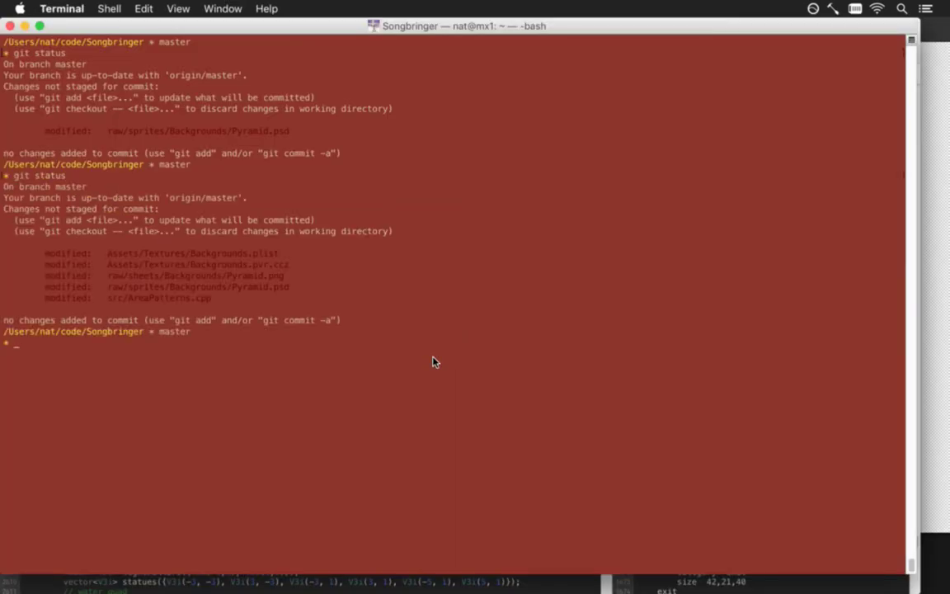
pyautogui.write('d')
pyautogui.press('Return')
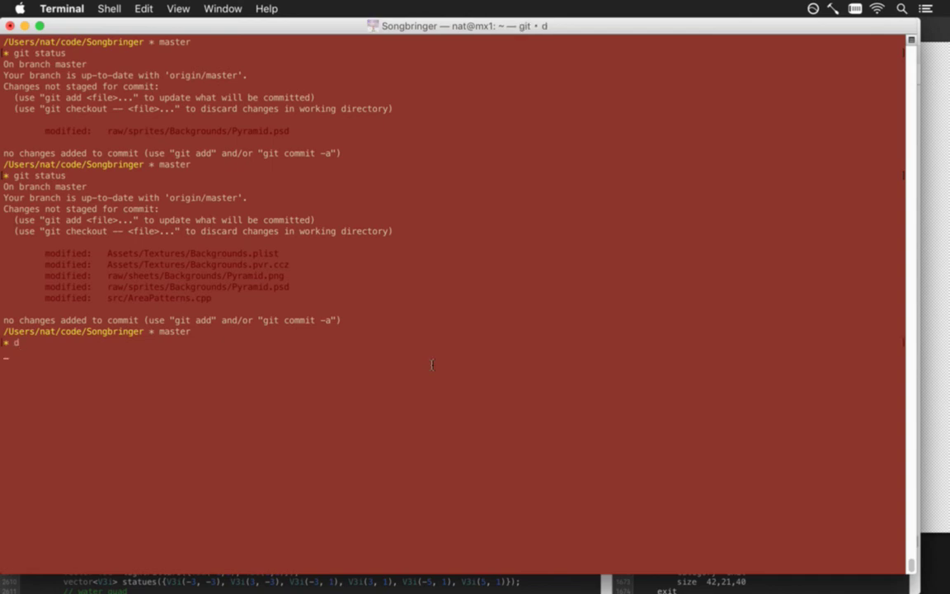
pyautogui.scroll(-15, 435, 361)
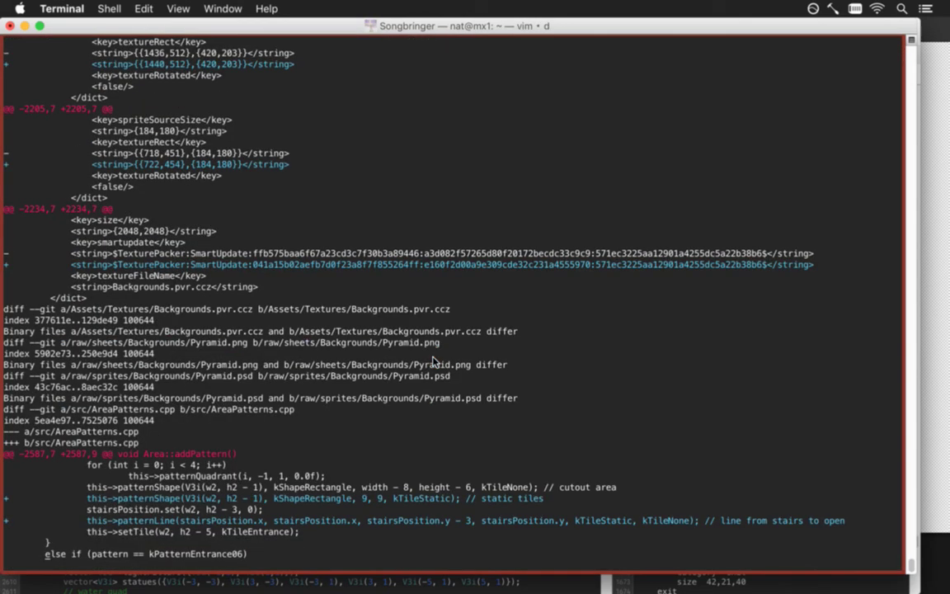
pyautogui.write(':q')
pyautogui.press('Return')
# Commit all modified files with git commit -a using the message ".", run git push, and clear the terminal
pyautogui.write('git commit -a')
pyautogui.press('Return')
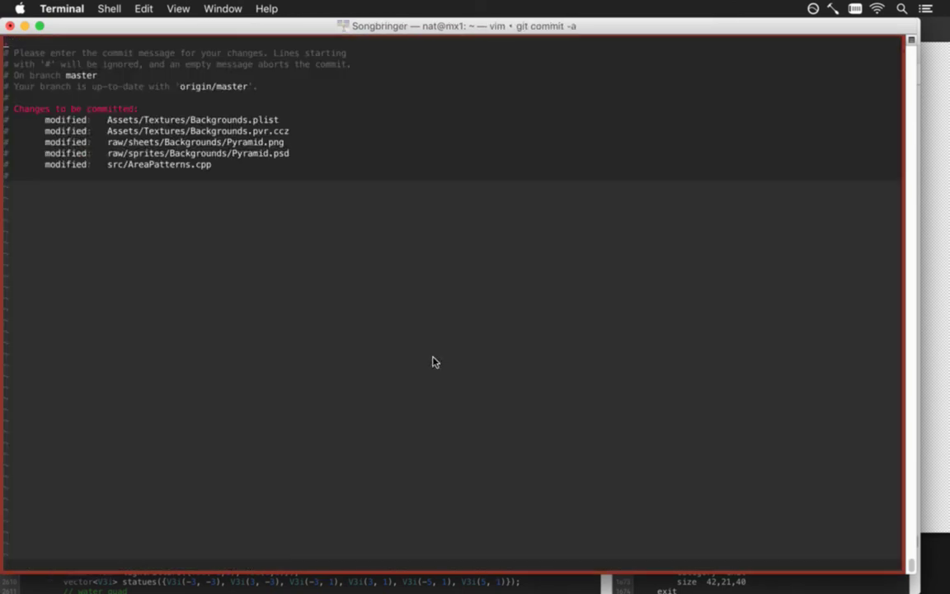
pyautogui.write(':wq')
pyautogui.press('Return')
pyautogui.write('git push')
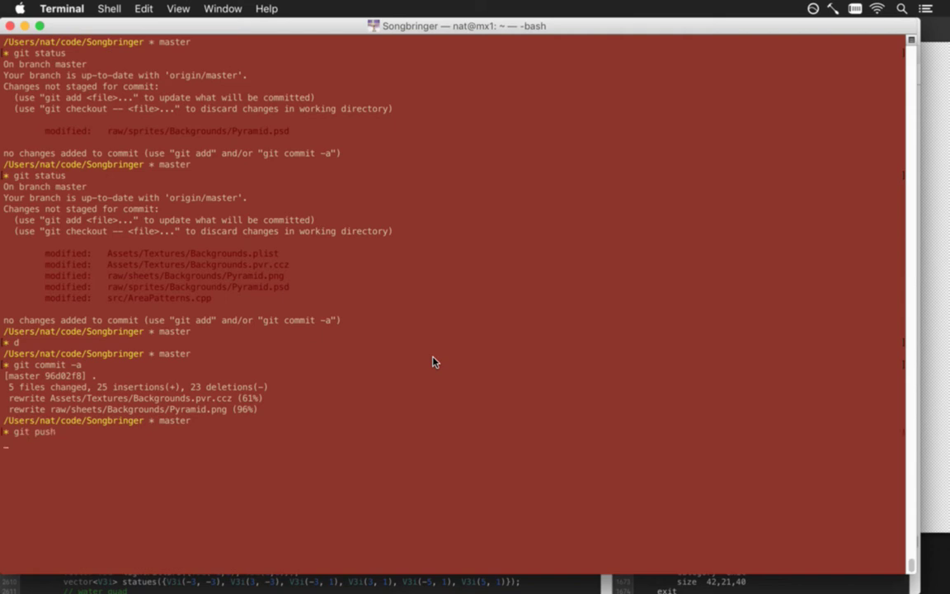
pyautogui.press('Return')
pyautogui.write('clear')
# Return to Photoshop, add a new layer above entranceshadow, and set the foreground colour to bright red
pyautogui.press('super+Tab')
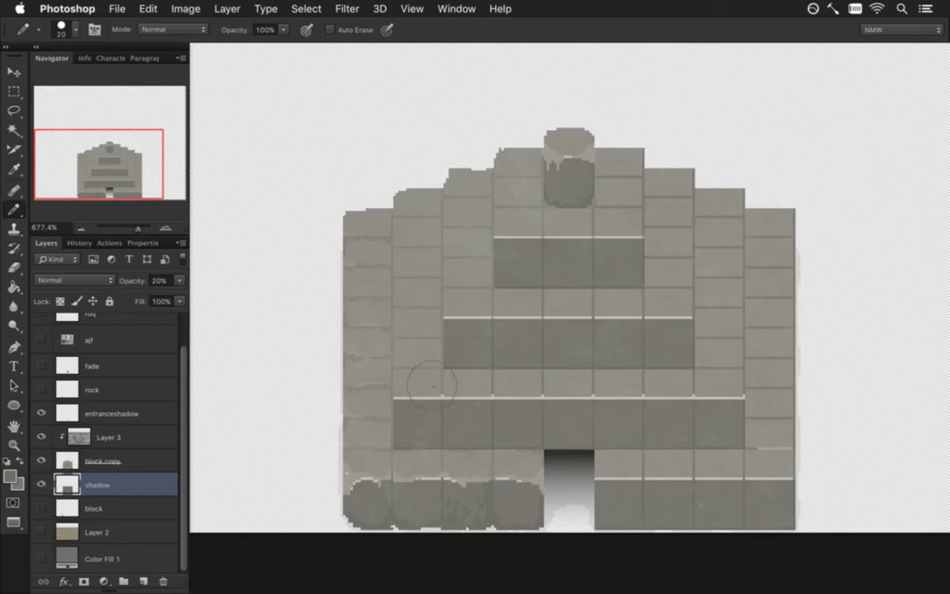
pyautogui.click(137, 414)
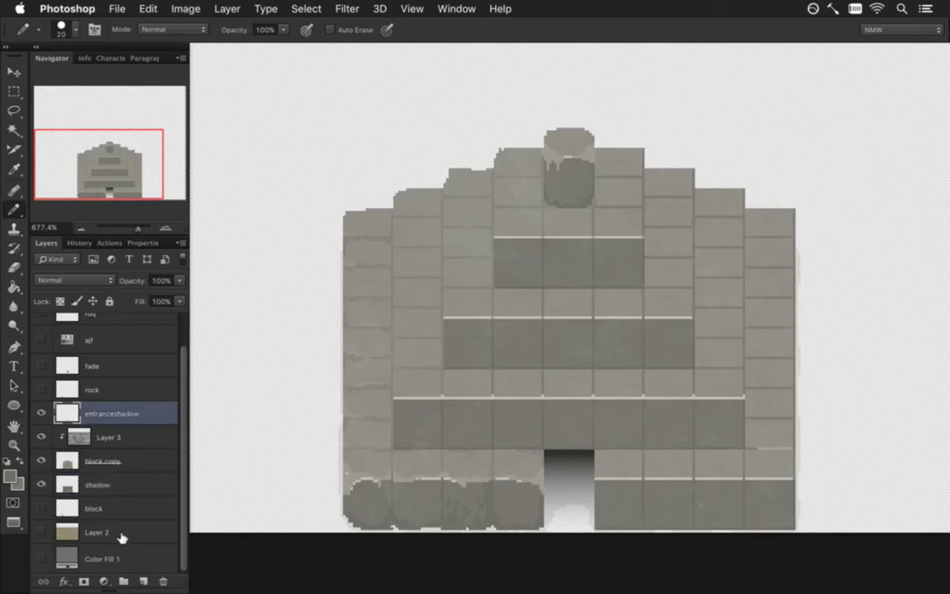
pyautogui.press('super+alt+shift+n')
pyautogui.click(10, 476)
pyautogui.moveTo(483, 229); pyautogui.dragTo(391, 106)
pyautogui.click(601, 141)
pyautogui.click(739, 120)
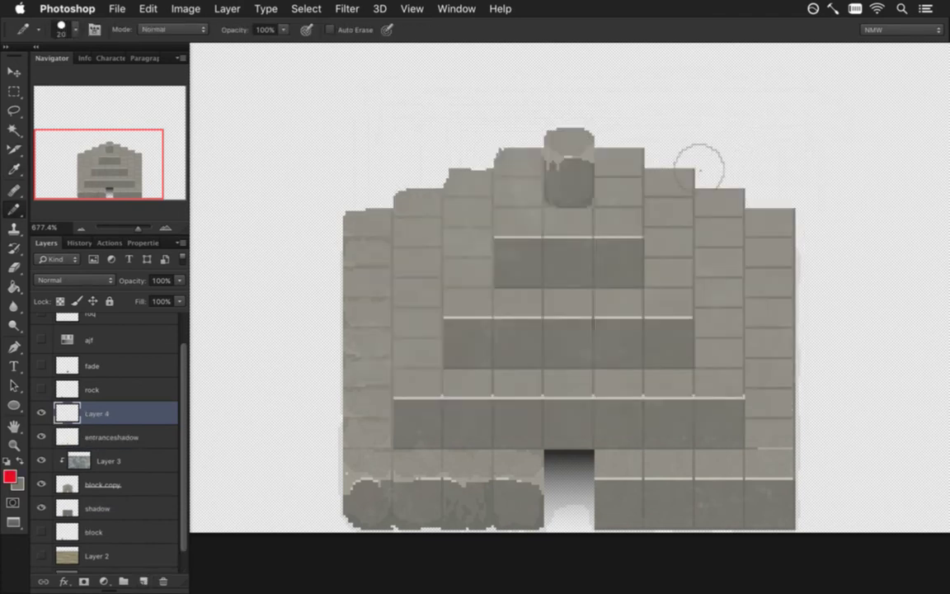
# Handwrite "BRB" in red with a size 1 pencil in the empty area above and beside the pyramid's stepped edge
pyautogui.press('[')
pyautogui.press('[')
pyautogui.press('[')
pyautogui.press('[')
pyautogui.press('[')
pyautogui.press('[')
pyautogui.press('[')
pyautogui.press('[')
pyautogui.press('[')
pyautogui.press('[')
pyautogui.moveTo(237, 112)
pyautogui.mouseDown()
pyautogui.moveTo(245, 214)
pyautogui.moveTo(291, 142)
pyautogui.moveTo(285, 186)
pyautogui.moveTo(247, 221)
pyautogui.mouseUp()
pyautogui.moveTo(304, 110)
pyautogui.mouseDown()
pyautogui.moveTo(316, 178)
pyautogui.moveTo(331, 105)
pyautogui.moveTo(321, 147)
pyautogui.moveTo(380, 172)
pyautogui.mouseUp()
pyautogui.moveTo(381, 91)
pyautogui.mouseDown()
pyautogui.moveTo(424, 105)
pyautogui.moveTo(403, 175)
pyautogui.mouseUp()
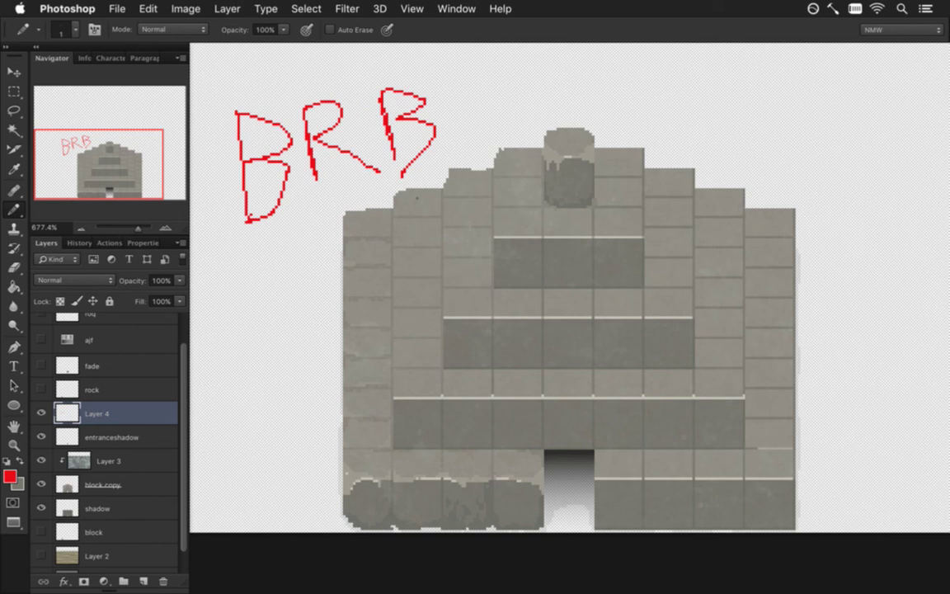
# Open Safari, search Google for "pyramid", and show the image results
pyautogui.press('super+Tab')
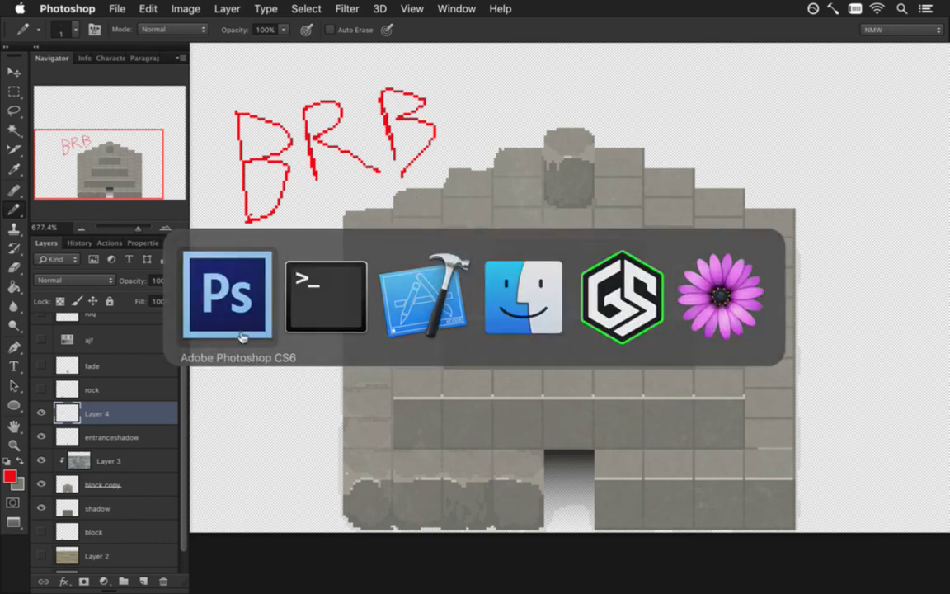
pyautogui.moveTo(946, 226)
pyautogui.click(934, 207)
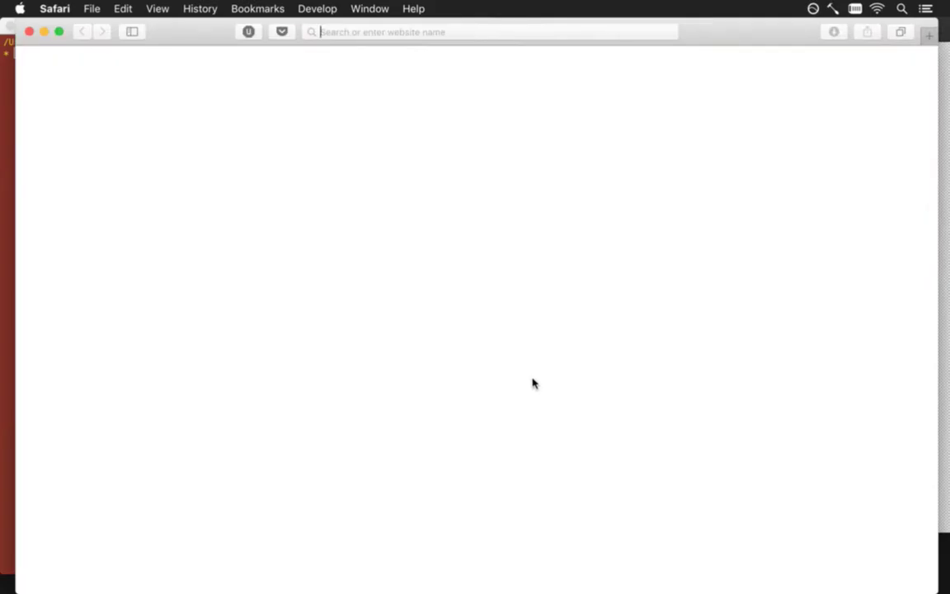
pyautogui.write('pyramid')
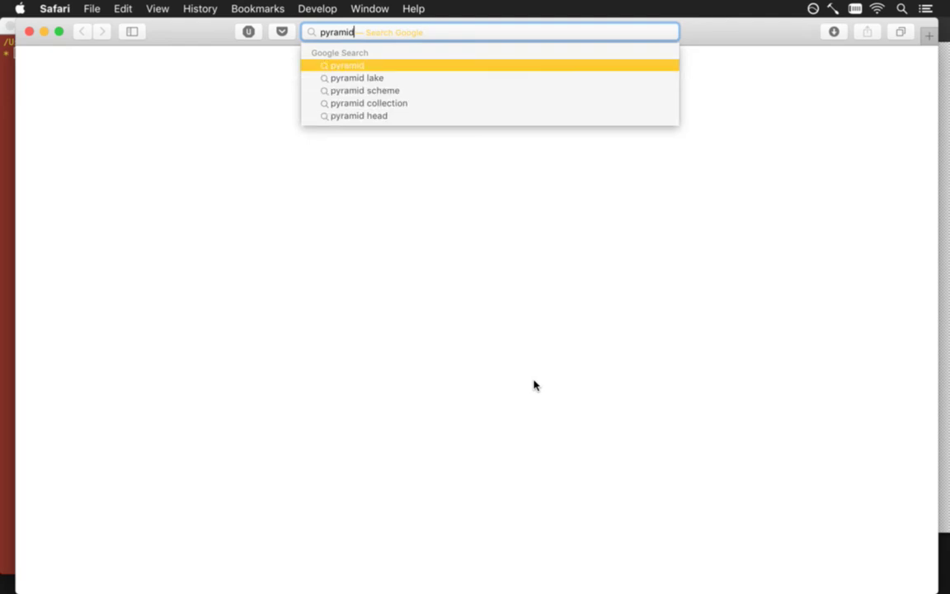
pyautogui.press('Return')
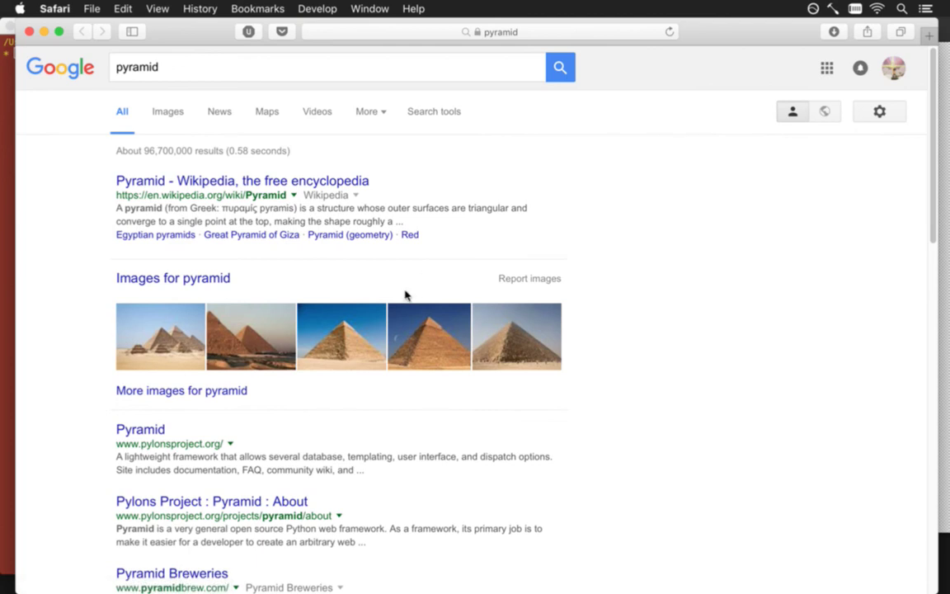
pyautogui.click(156, 109)
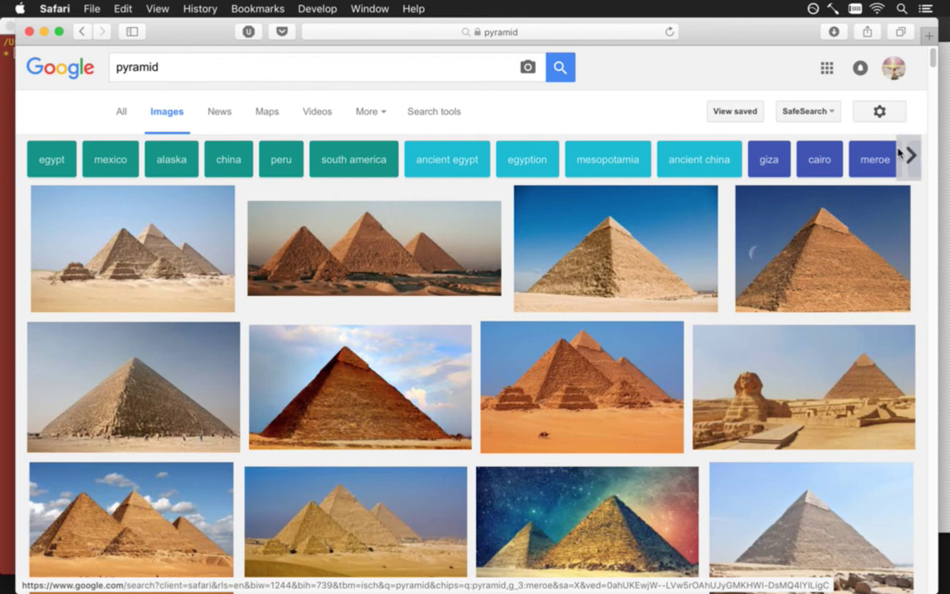
# Browse the pyramid images and preview the Great Pyramid photo with rubble at its base
pyautogui.moveTo(933, 54); pyautogui.dragTo(934, 64)
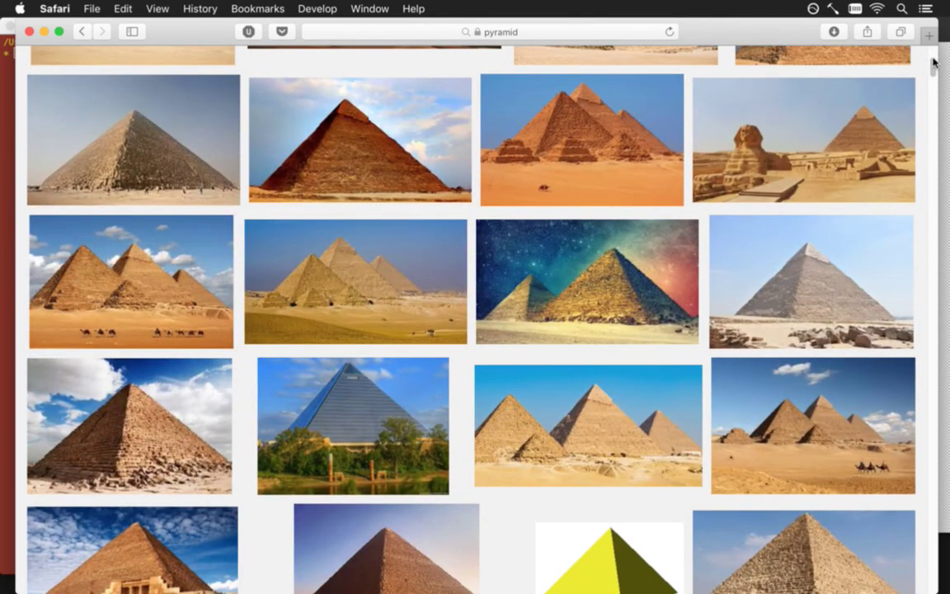
pyautogui.moveTo(933, 59); pyautogui.dragTo(933, 63)
pyautogui.click(192, 310)
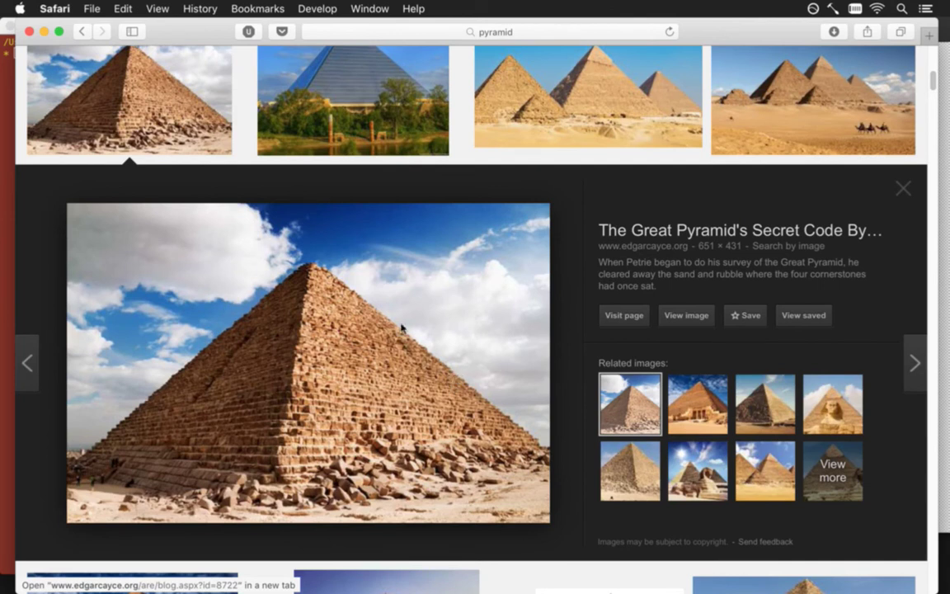
# Leave the preview and search Google Images for "pyramid close up"
pyautogui.click(82, 32)
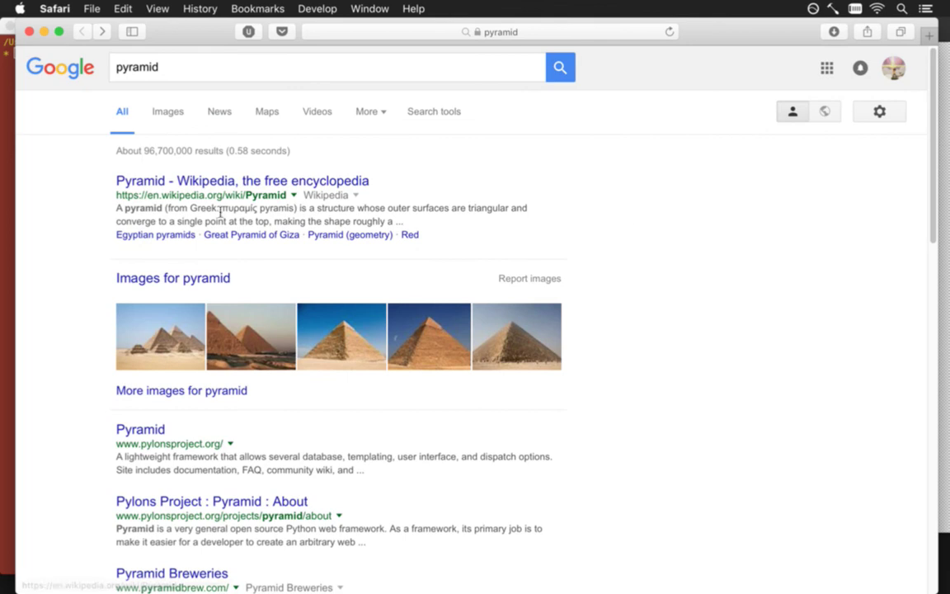
pyautogui.click(167, 112)
pyautogui.click(206, 79)
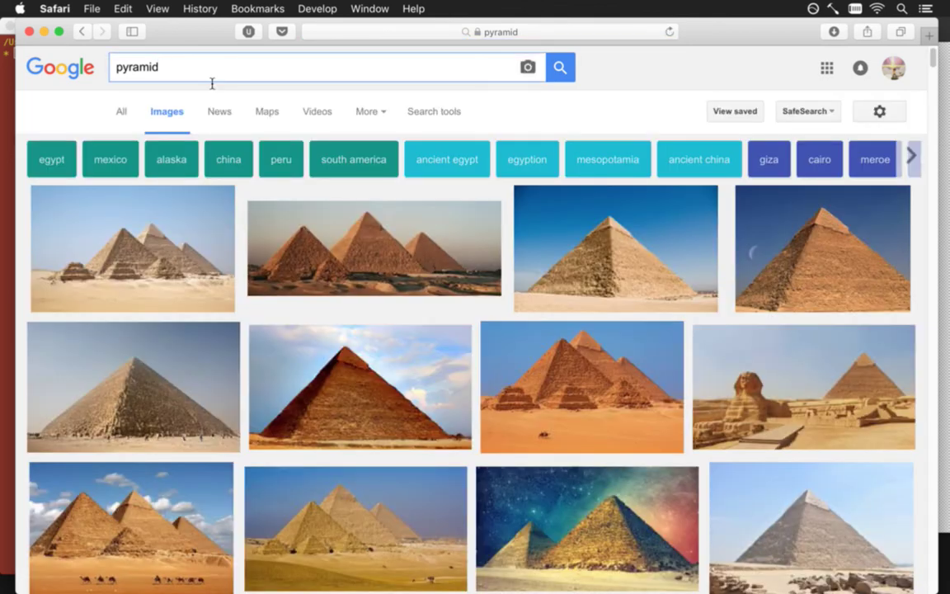
pyautogui.write('clos')
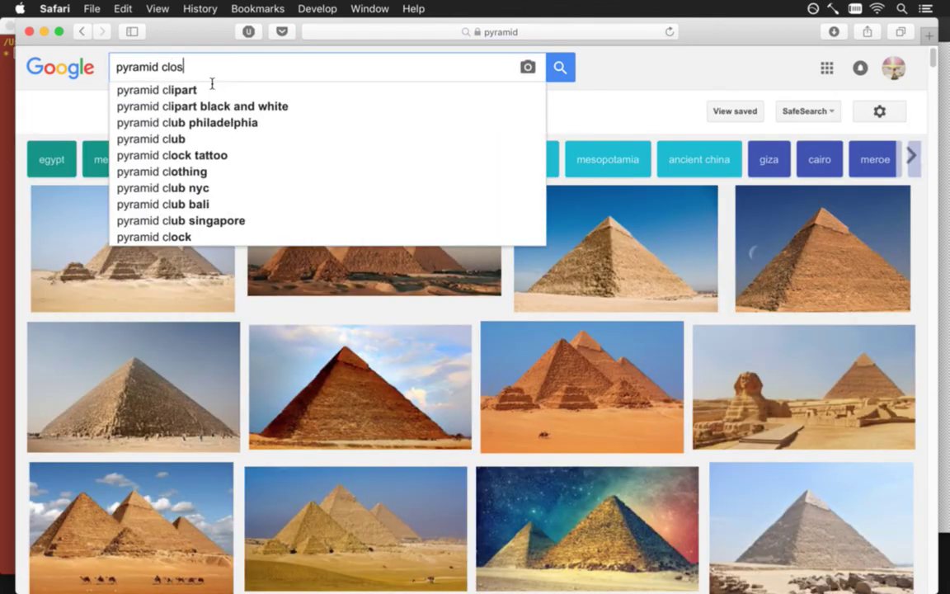
pyautogui.write('e up')
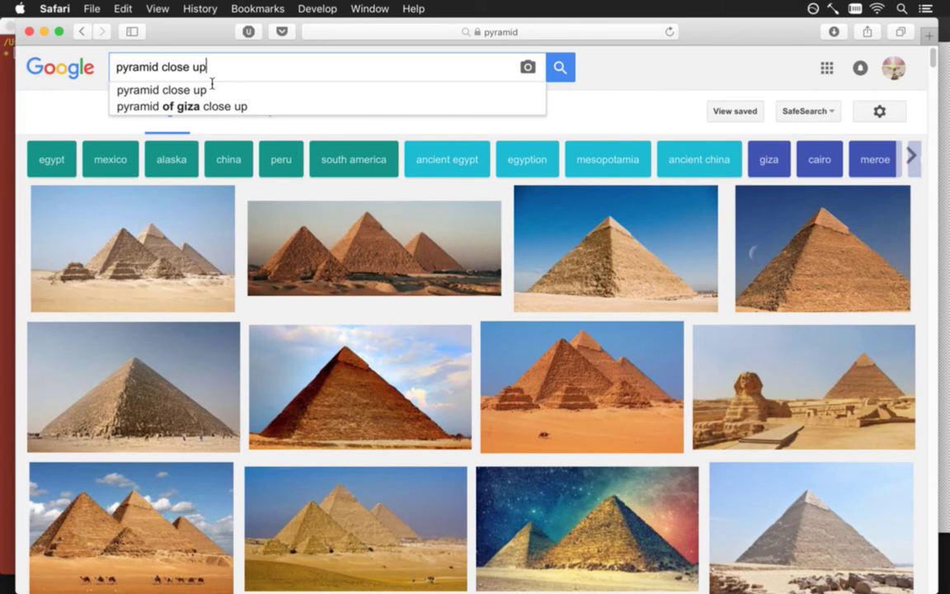
pyautogui.press('Return')
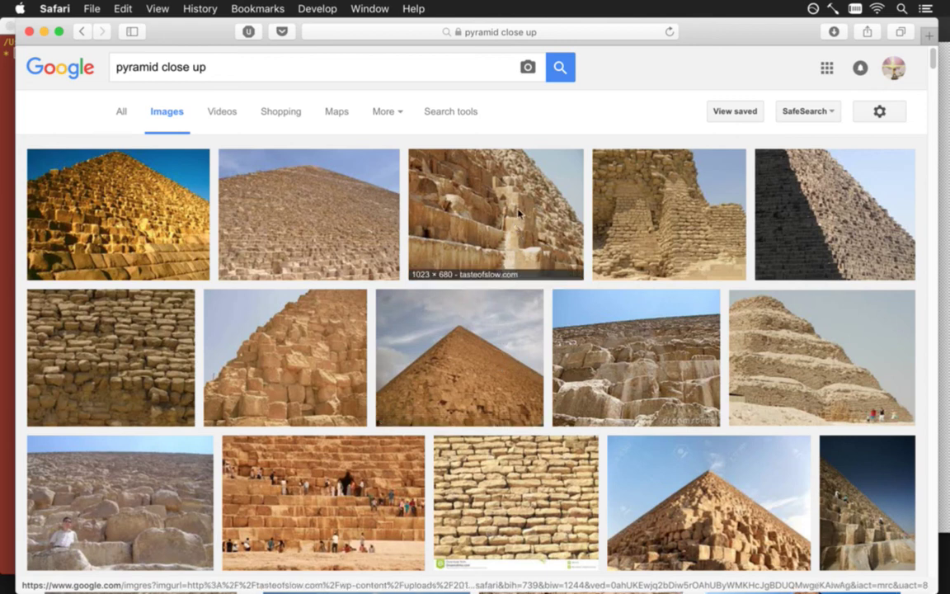
# Preview close-ups of the stepped blocks, the gabled entrance and the fallen rubble, and browse further results for block texture references
pyautogui.click(247, 332)
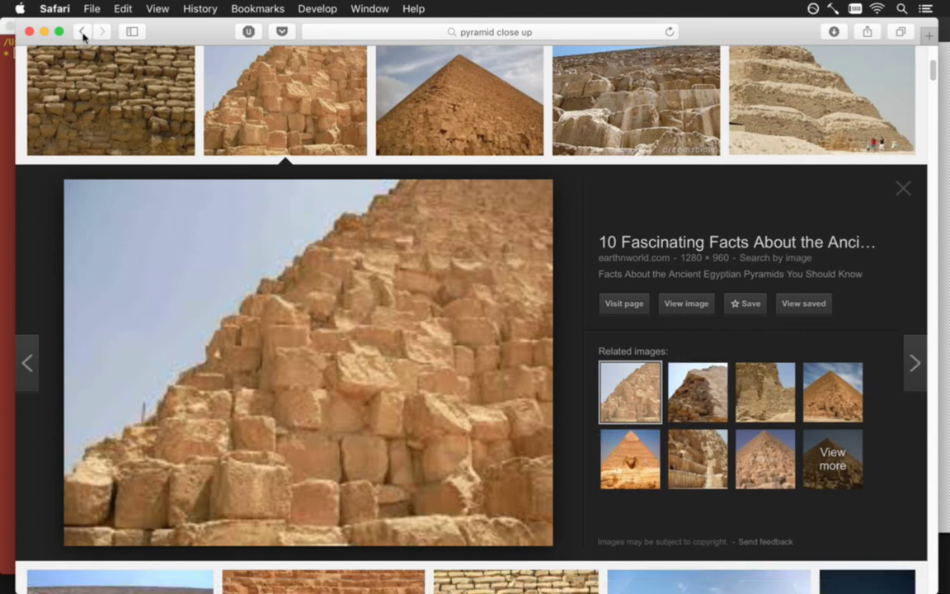
pyautogui.click(903, 189)
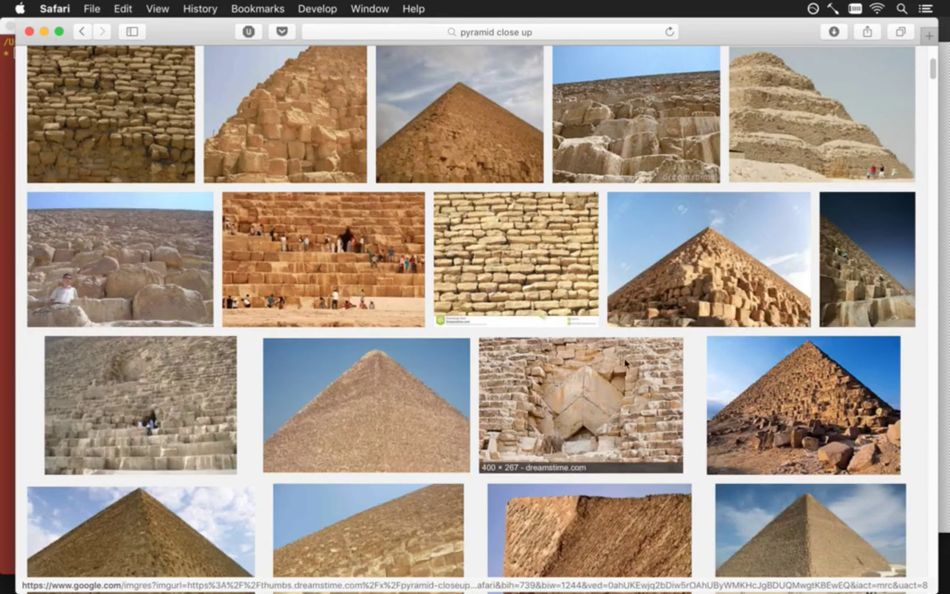
pyautogui.click(636, 372)
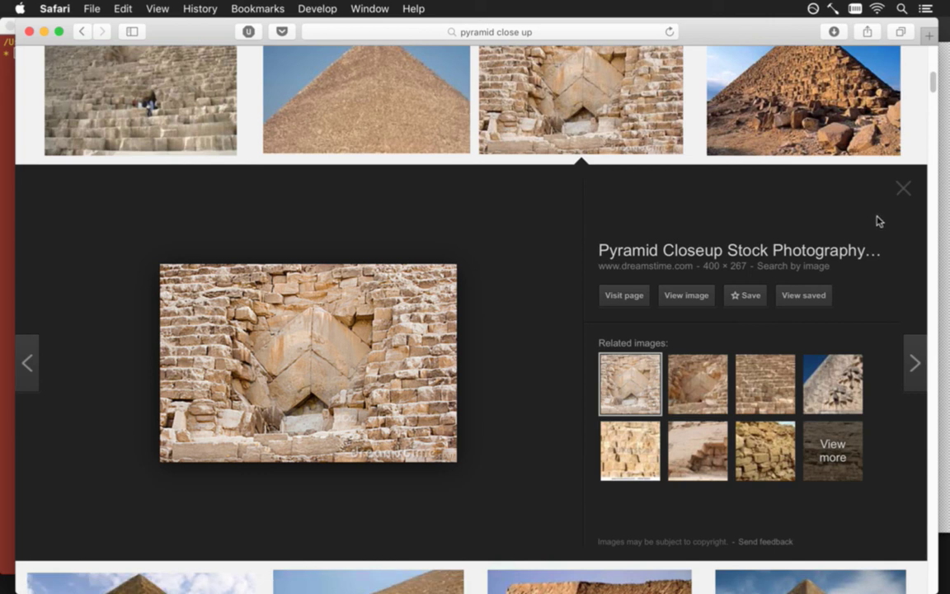
pyautogui.click(904, 191)
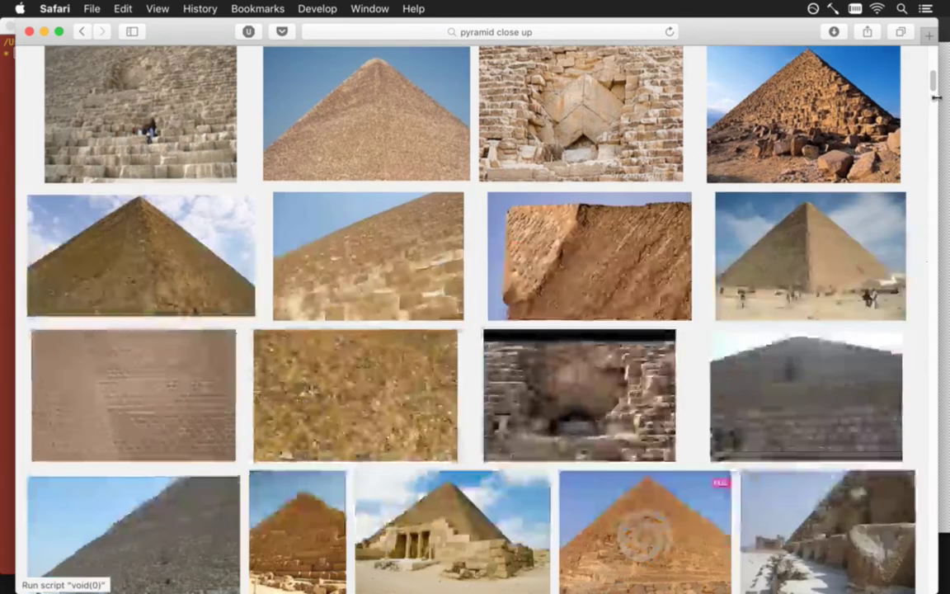
pyautogui.click(884, 104)
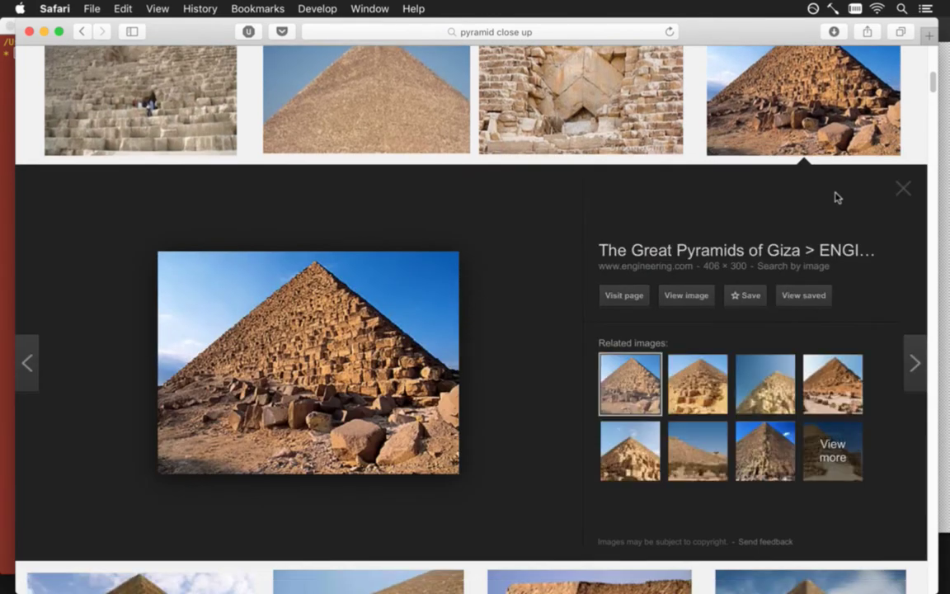
pyautogui.click(904, 189)
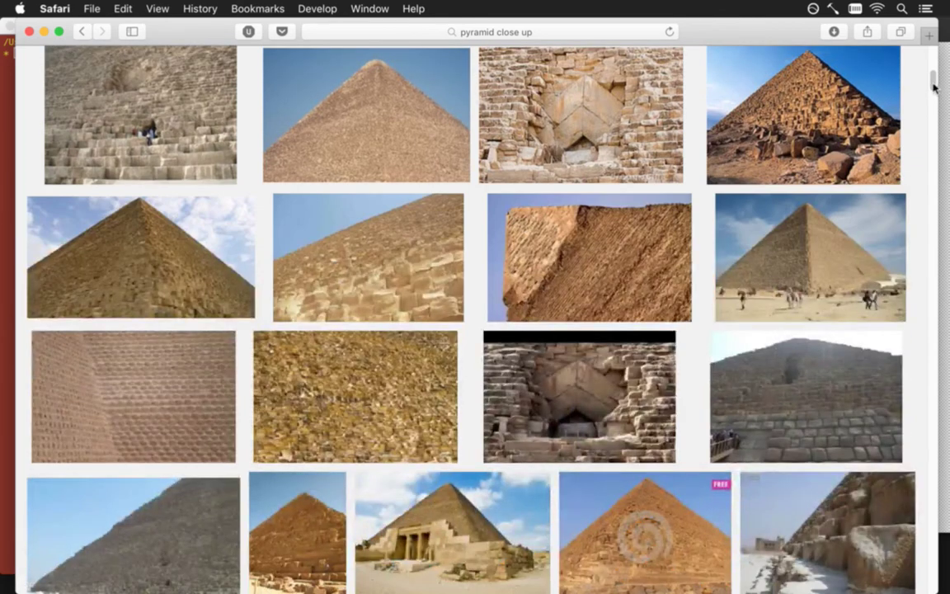
pyautogui.scroll(-5, 933, 91)
pyautogui.scroll(-3, 933, 98)
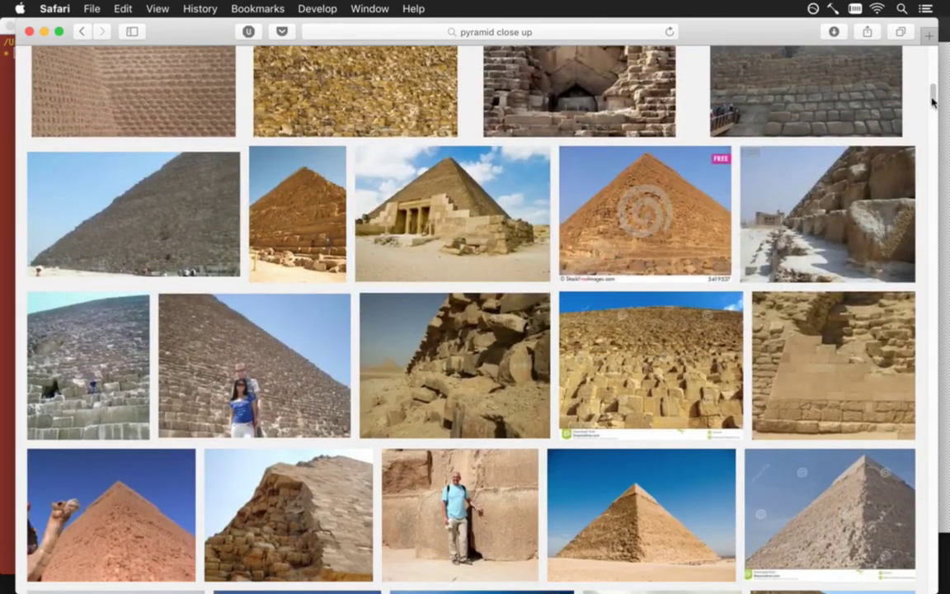
pyautogui.scroll(-3, 933, 100)
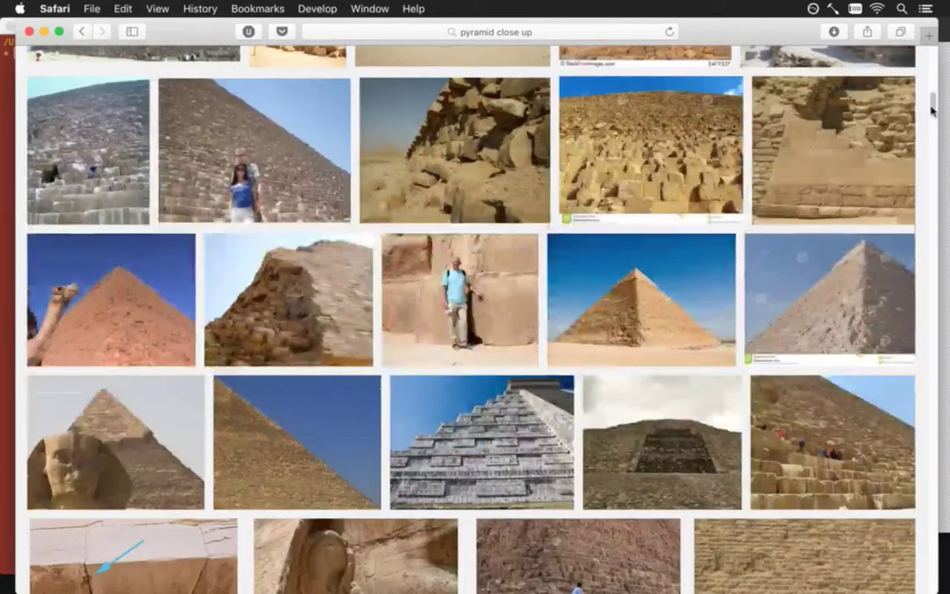
pyautogui.scroll(-3, 932, 111)
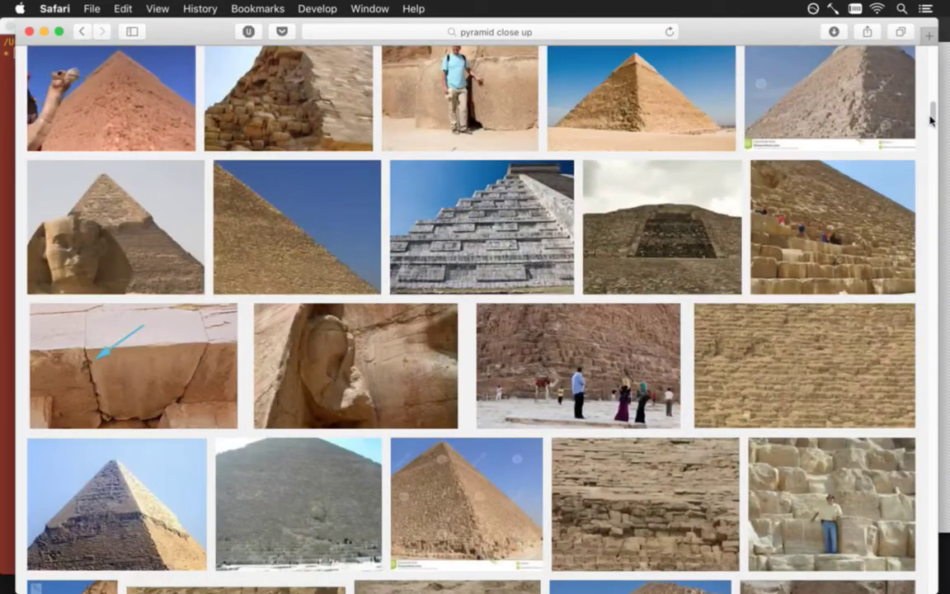
# Preview the block wall close-up and its related images, including the mud-brick pyramid entrance and the Great Pyramid close-up
pyautogui.scroll(-3, 930, 121)
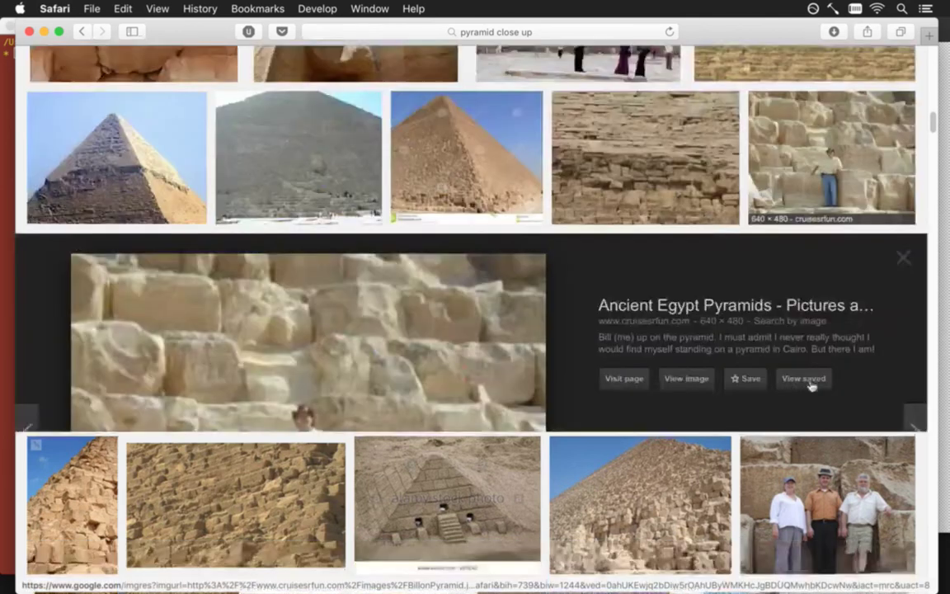
pyautogui.click(812, 392)
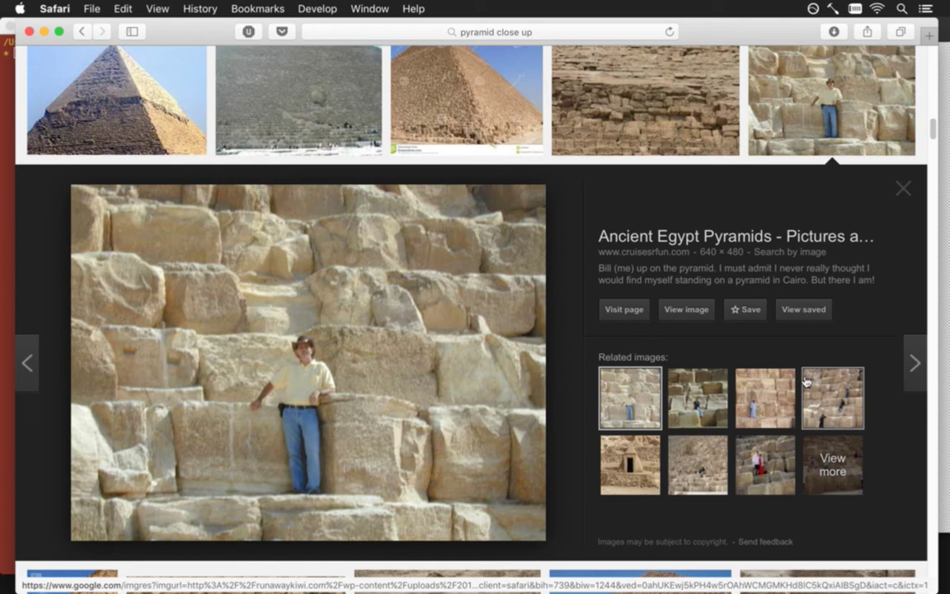
pyautogui.click(726, 384)
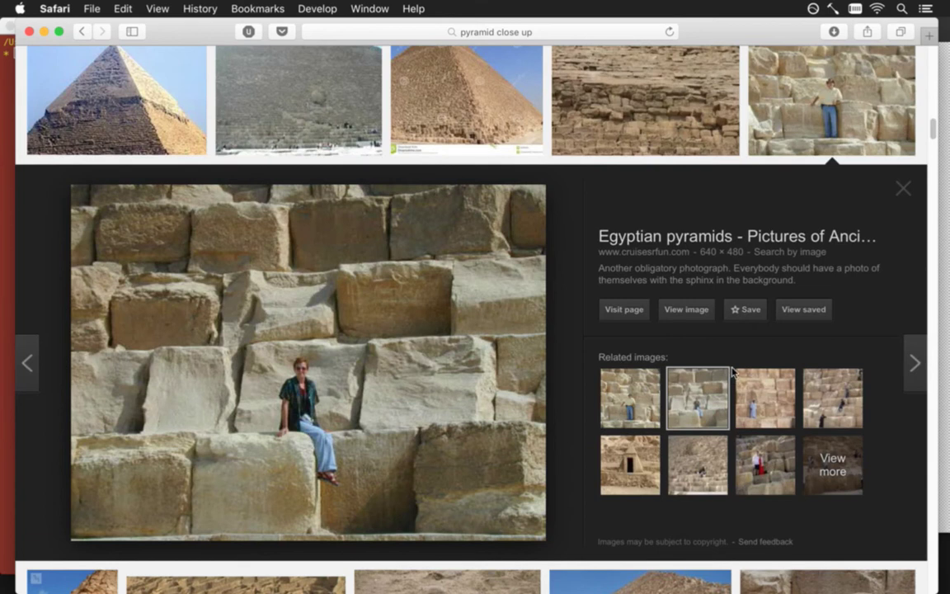
pyautogui.click(766, 401)
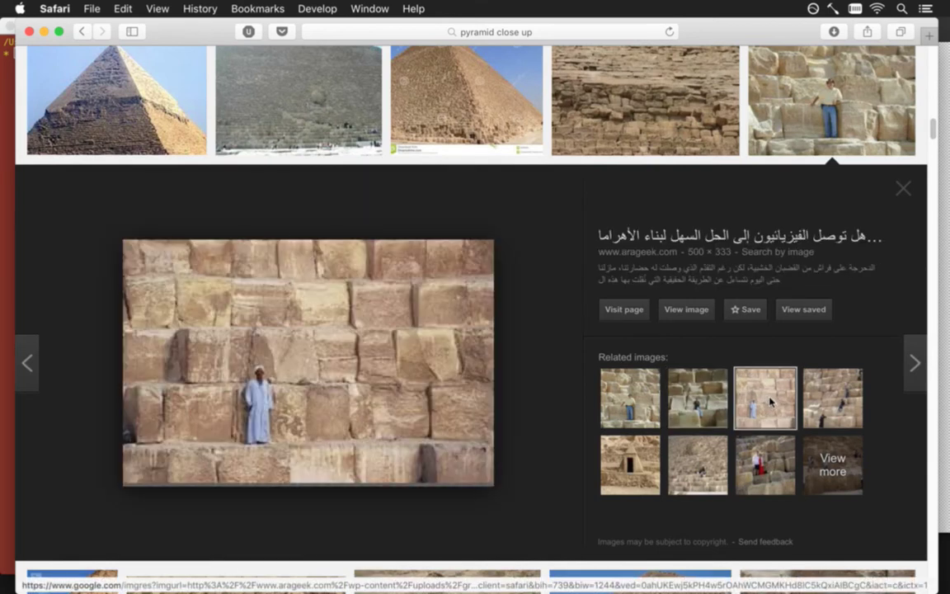
pyautogui.click(815, 412)
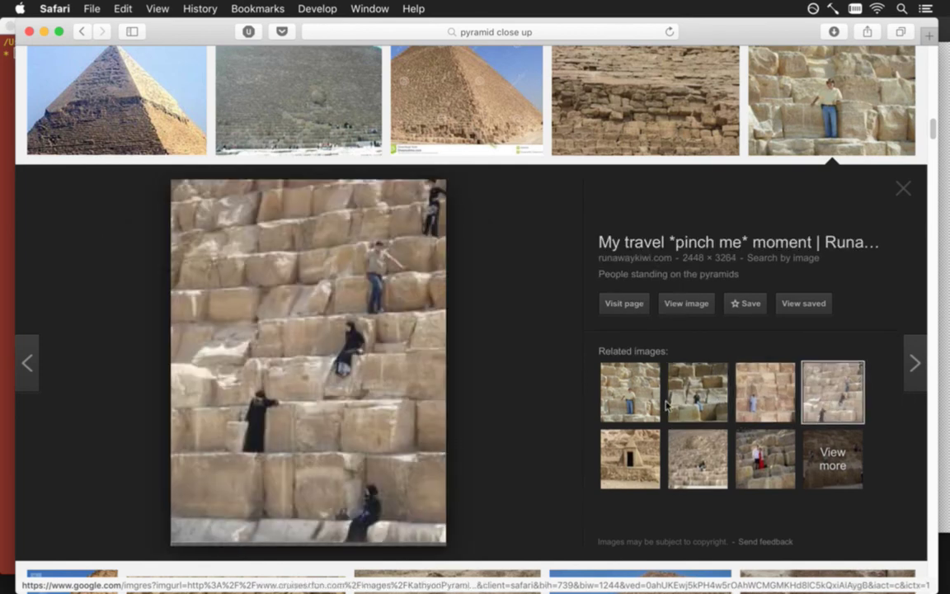
pyautogui.click(640, 458)
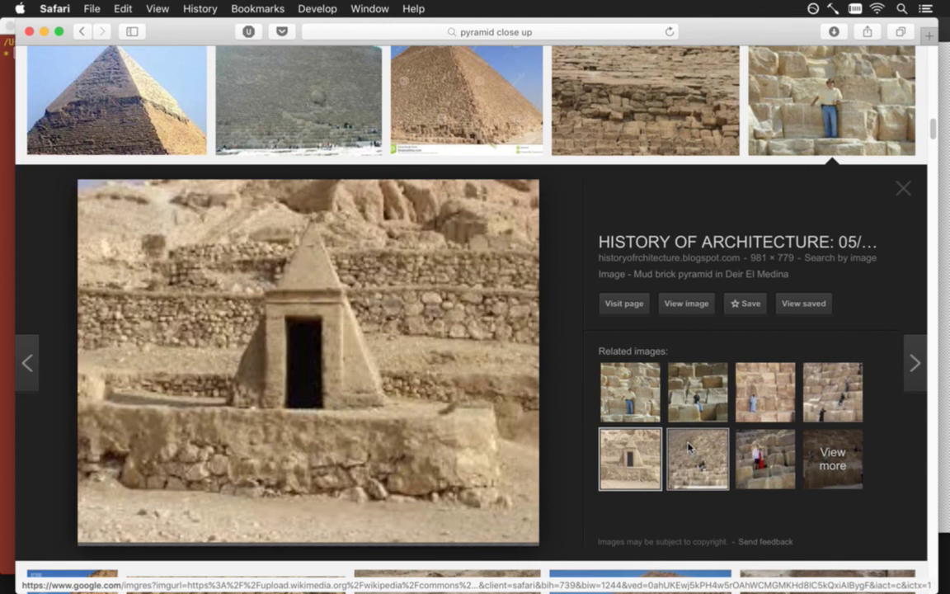
pyautogui.click(724, 459)
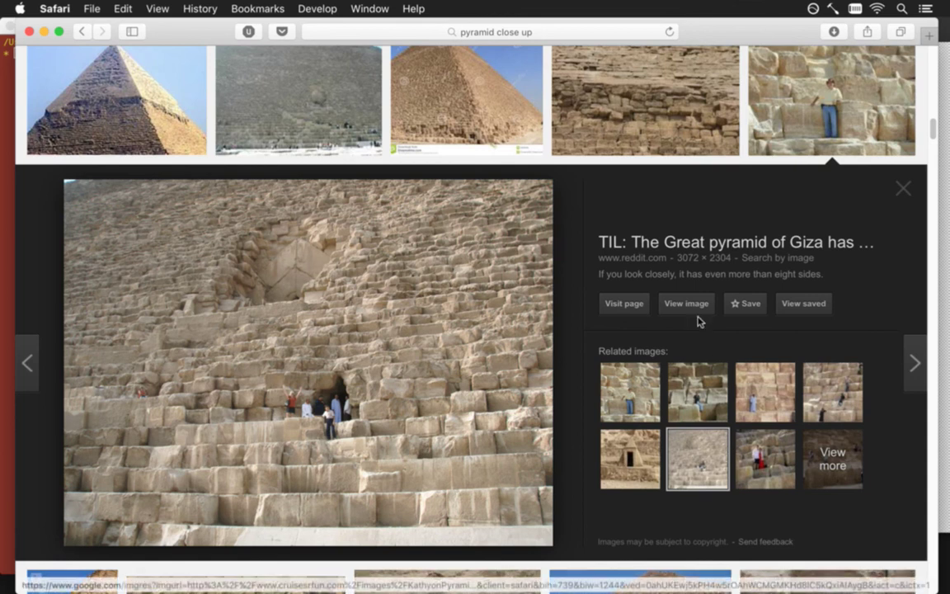
# Open the Great Pyramid close-up at full size, copy the image, and close the search results and image pages
pyautogui.keyDown('super'); pyautogui.click(707, 359); pyautogui.keyUp('super')
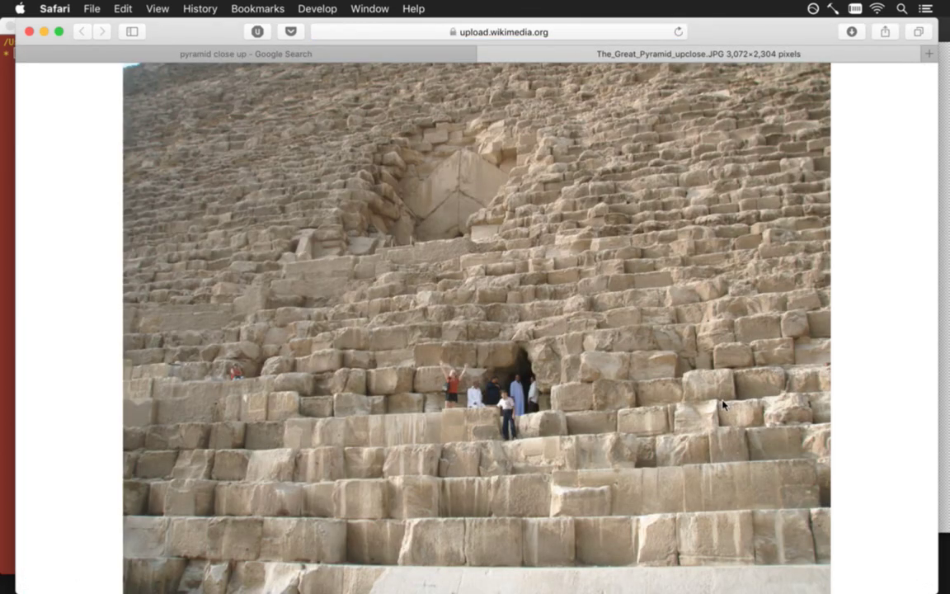
pyautogui.click(23, 53)
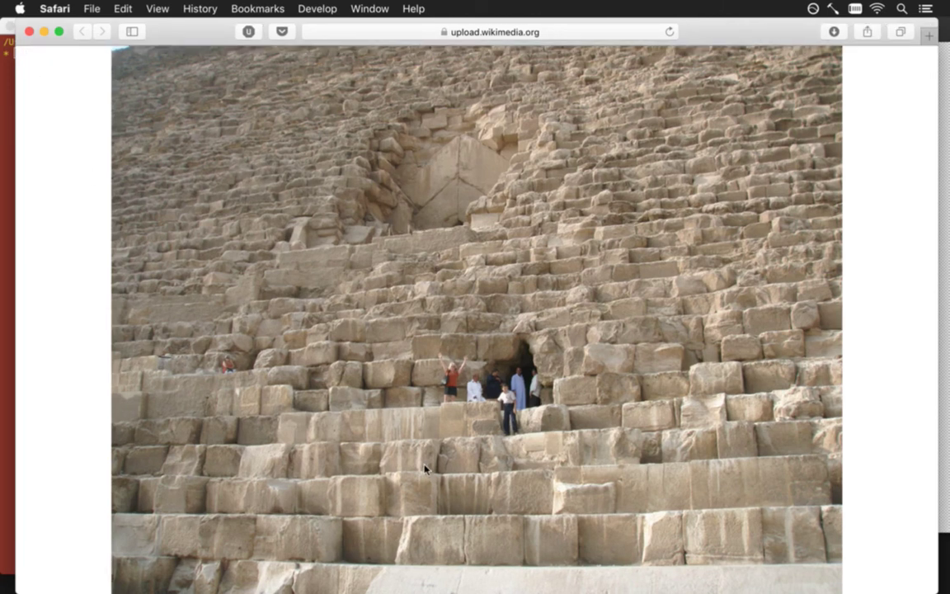
pyautogui.rightClick(432, 321)
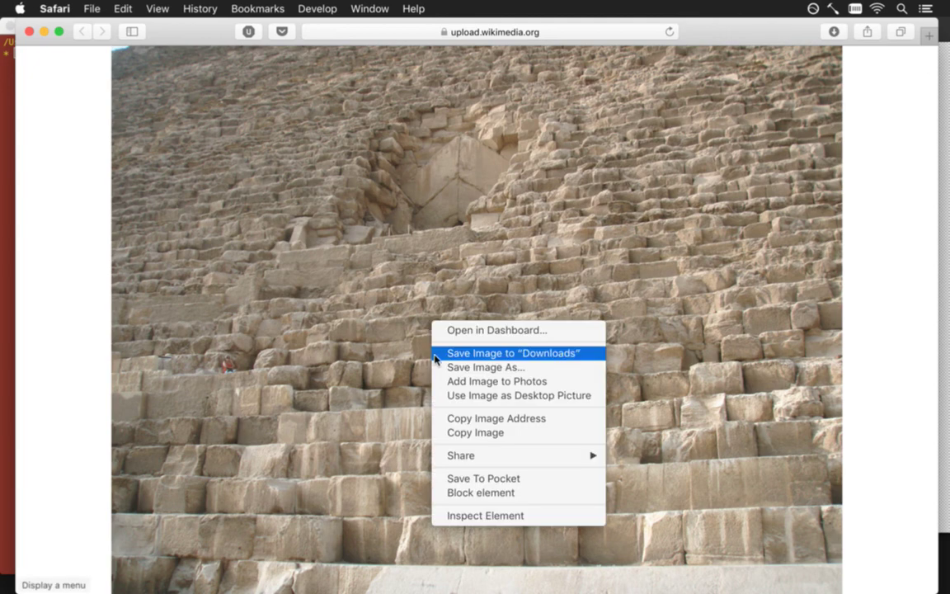
pyautogui.click(461, 433)
pyautogui.press('super+w')
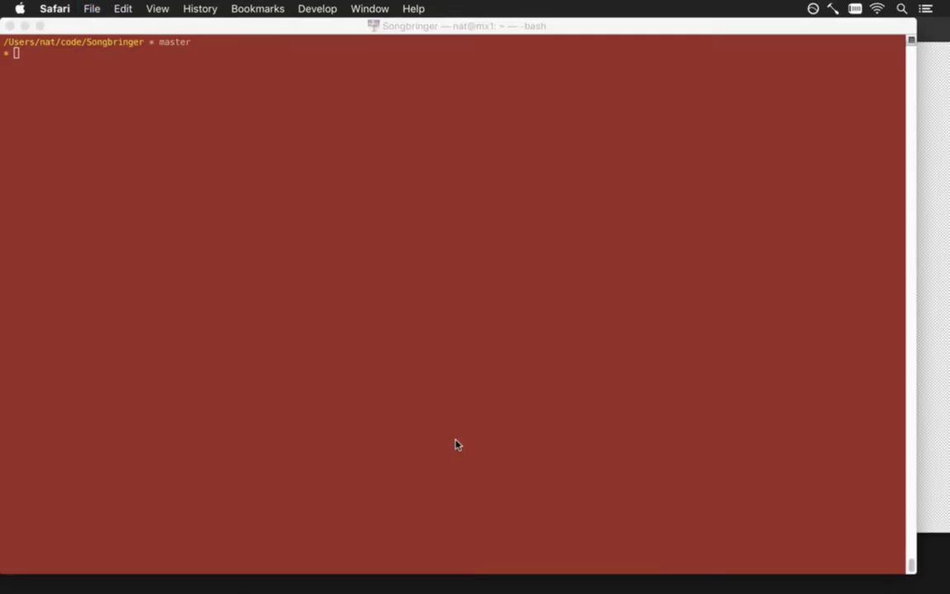
# Switch to Photoshop, create a new document at the clipboard size, and paste the pyramid photo into it
pyautogui.press('super+Tab')
pyautogui.press('super+n')
pyautogui.press('Return')
pyautogui.press('super+v')
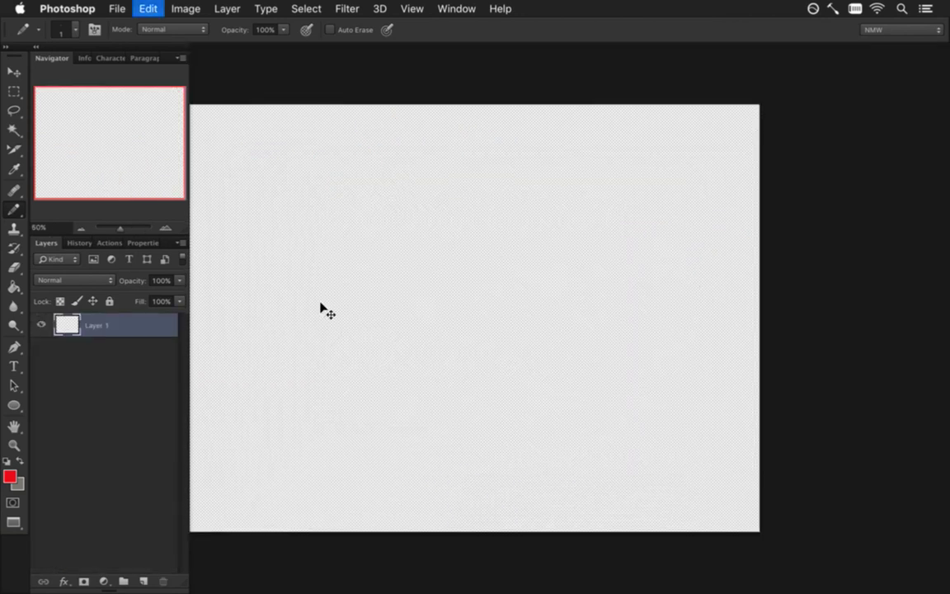
# Examine the pasted pyramid photo up close, from the gabled entrance down to the large weathered blocks at the base
pyautogui.moveTo(433, 352); pyautogui.dragTo(563, 330)
pyautogui.scroll(5, 562, 332)
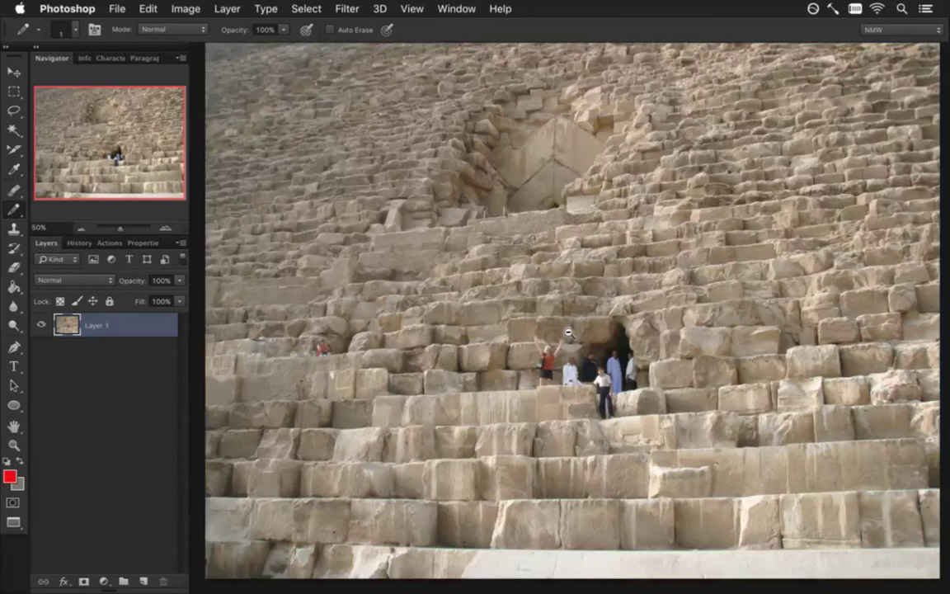
pyautogui.scroll(-3, 572, 294)
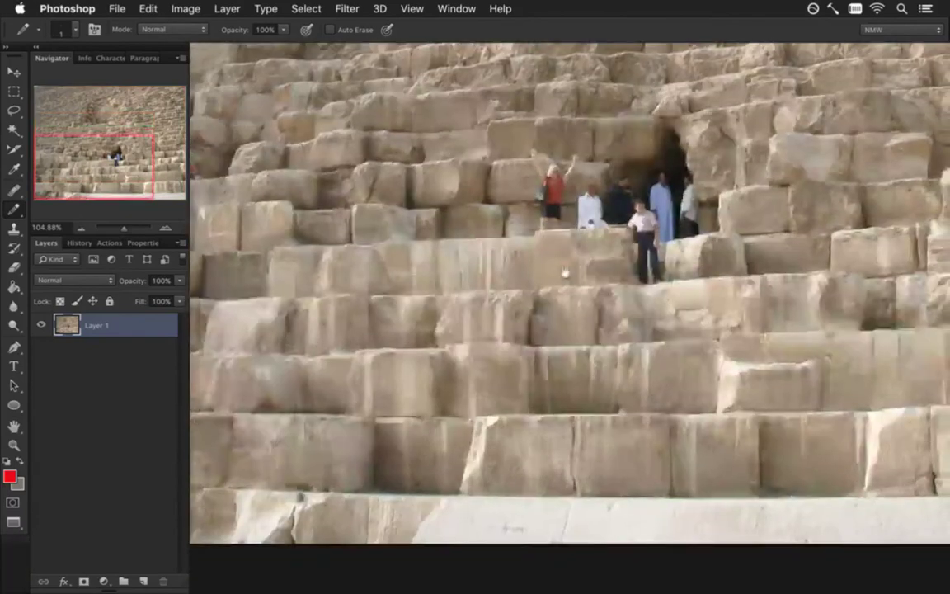
pyautogui.scroll(10, 565, 278)
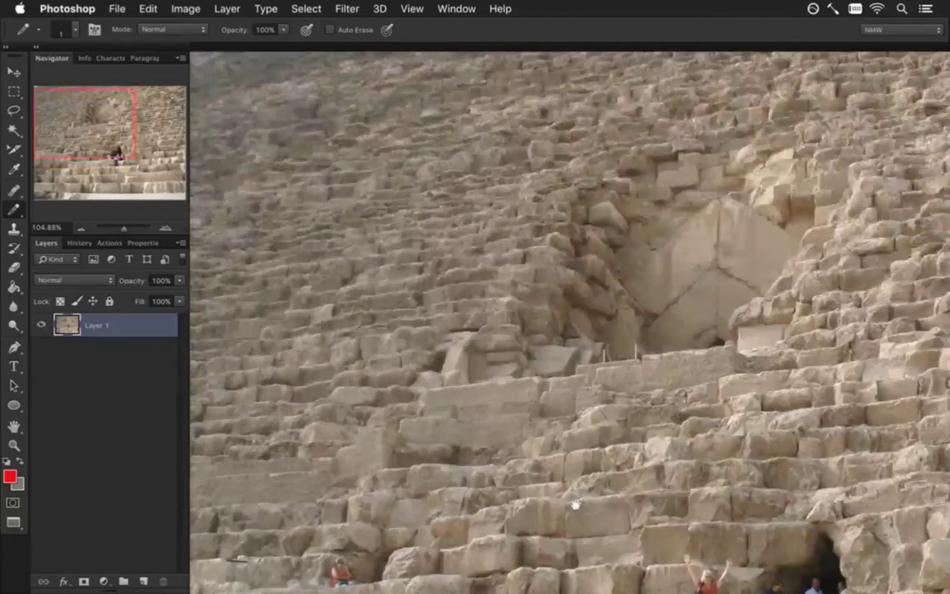
pyautogui.moveTo(576, 504); pyautogui.dragTo(468, 430)
pyautogui.scroll(-10, 384, 345)
pyautogui.hscroll(6, 383, 345)
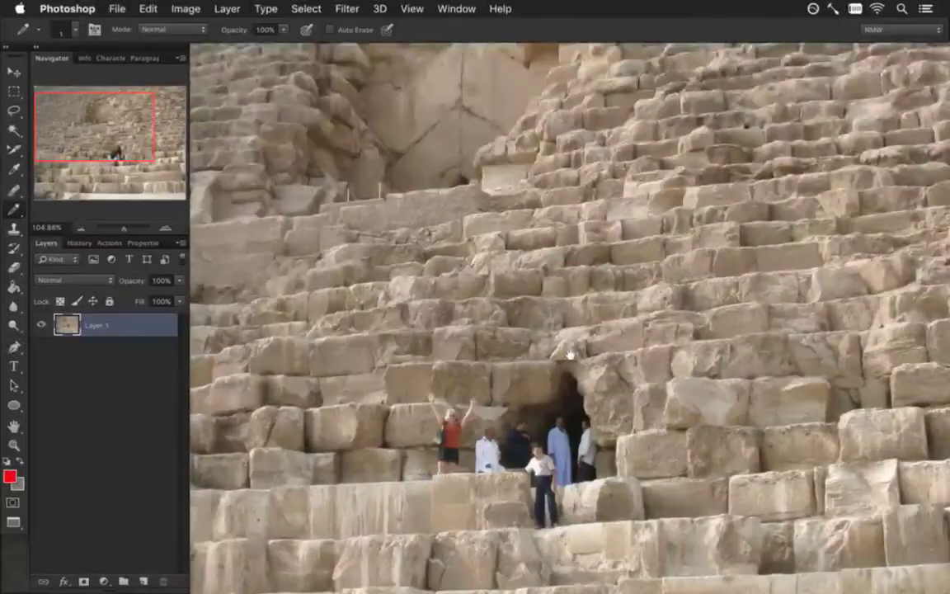
pyautogui.hscroll(2, 459, 360)
pyautogui.scroll(1, 460, 361)
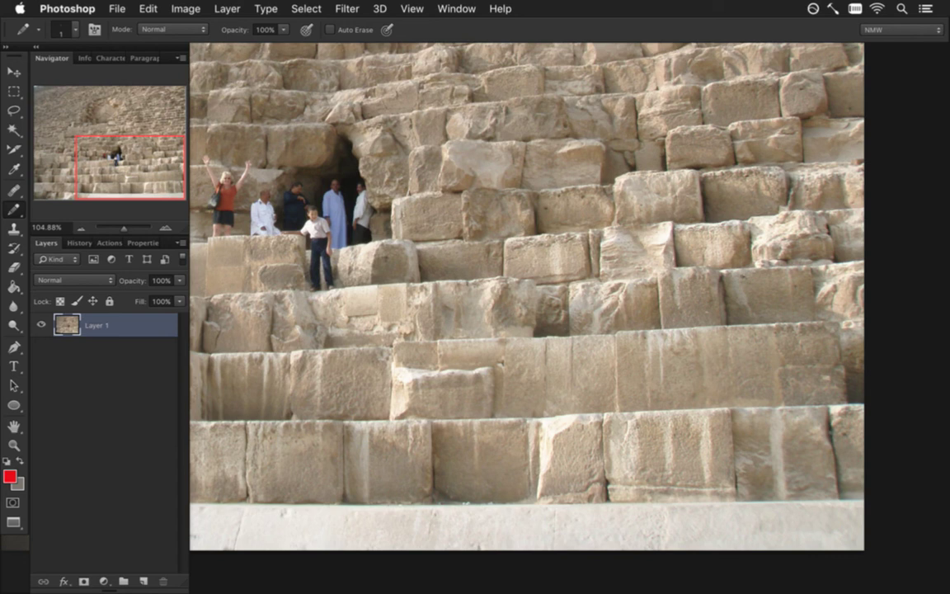
# Bring up Pyramid.psd and close the Overworld.psd and CaveSquared.psd documents
pyautogui.click(456, 8)
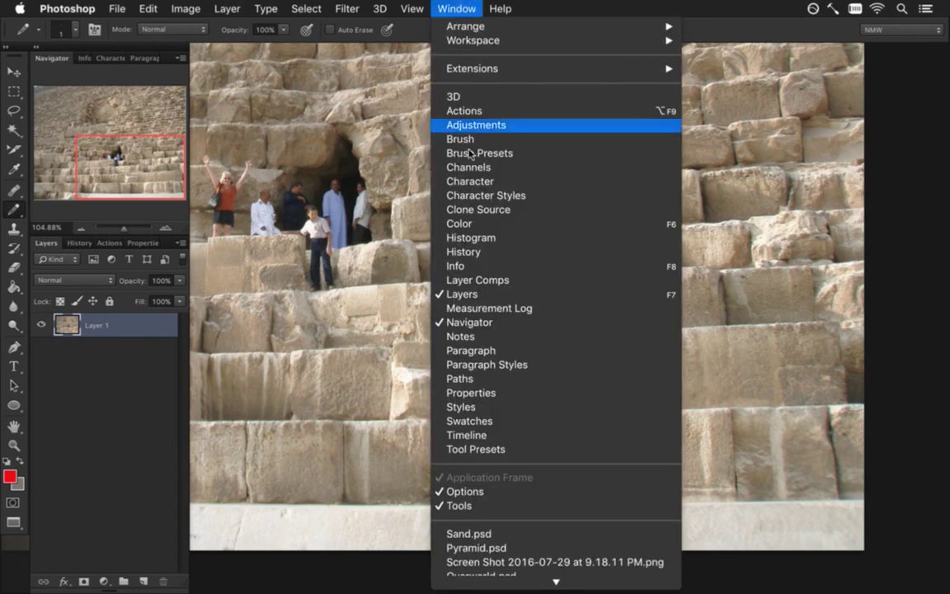
pyautogui.scroll(-1, 514, 561)
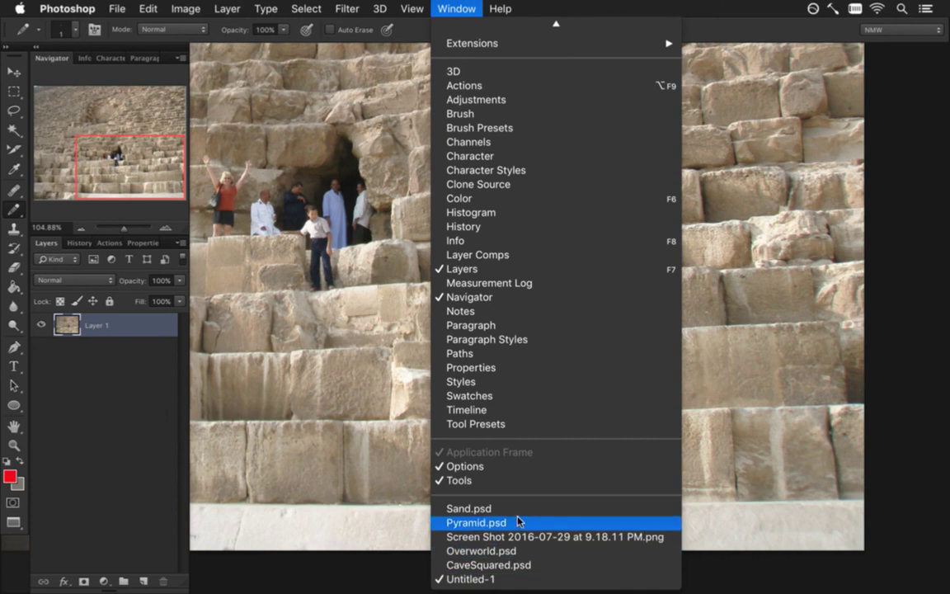
pyautogui.click(518, 522)
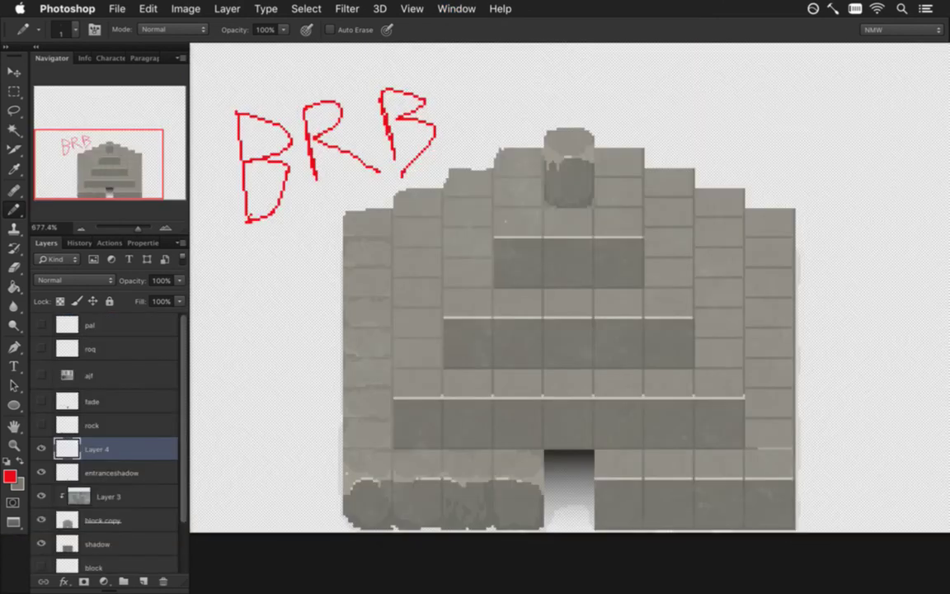
pyautogui.click(456, 8)
pyautogui.scroll(-1, 506, 544)
pyautogui.click(507, 551)
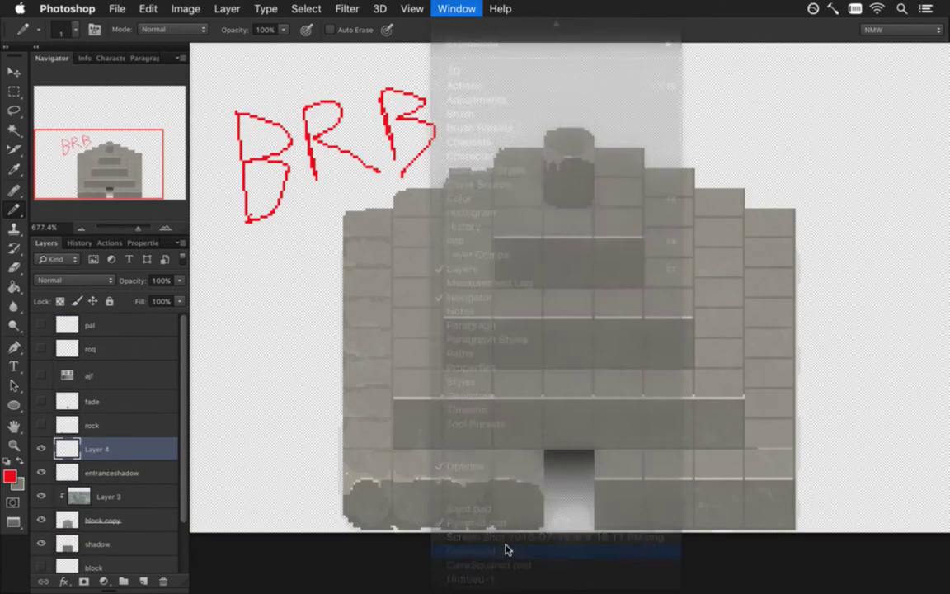
pyautogui.press('super+w')
pyautogui.click(468, 8)
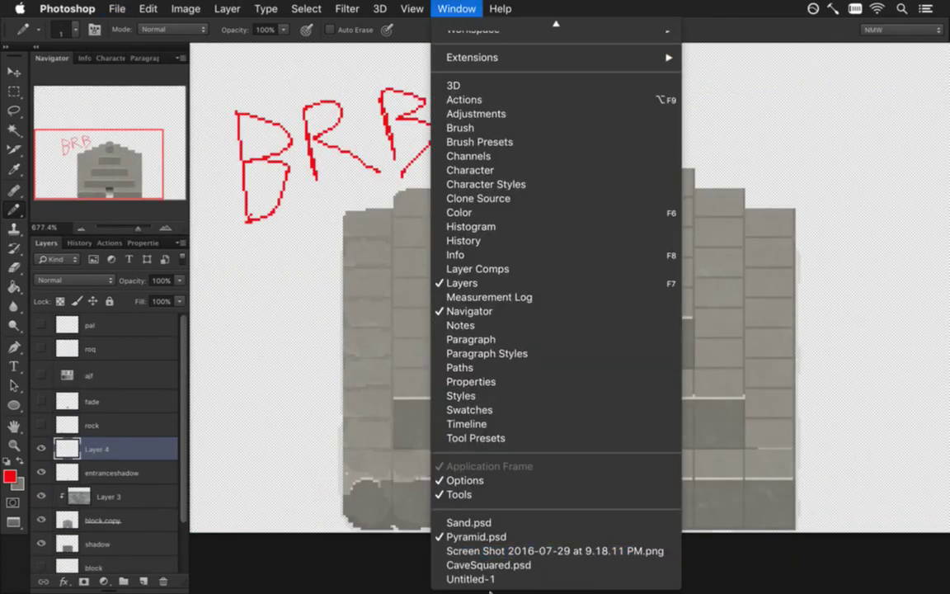
pyautogui.click(502, 565)
pyautogui.press('super+w')
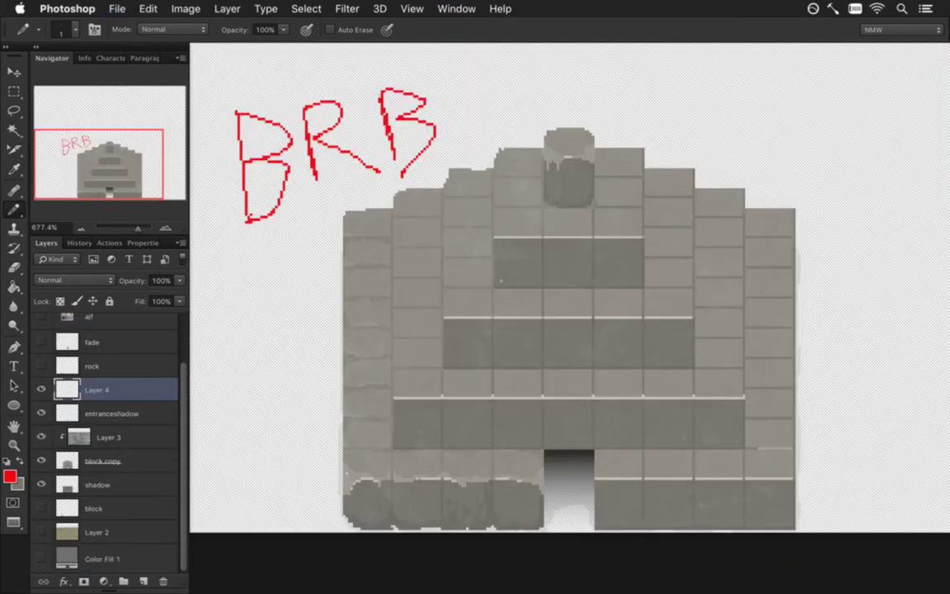
# Close Sand.psd and the 2016-07-29 game screenshot, keeping Pyramid.psd and the pasted photo open
pyautogui.click(456, 8)
pyautogui.click(486, 535)
pyautogui.press('super+w')
pyautogui.click(498, 7)
pyautogui.moveTo(470, 5)
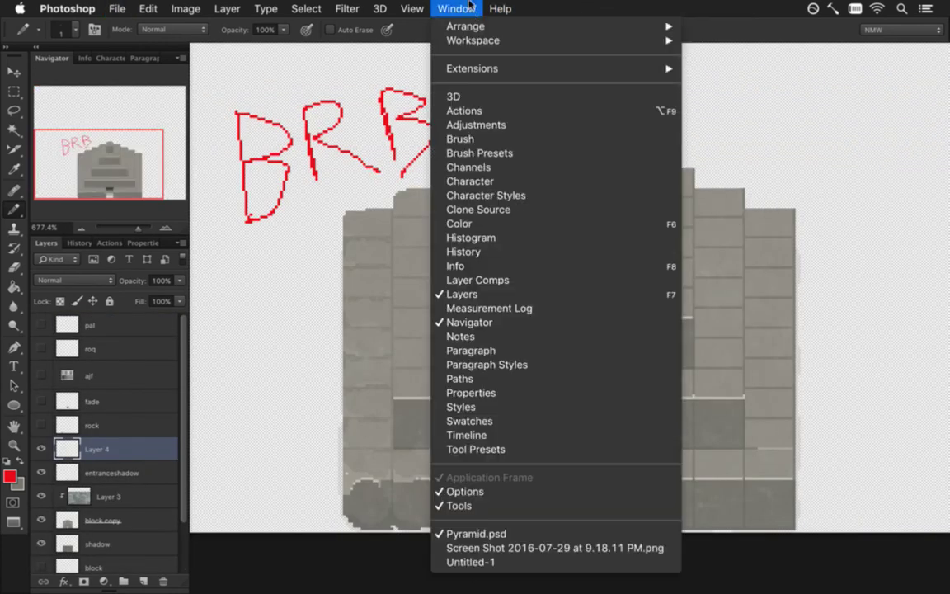
pyautogui.click(487, 547)
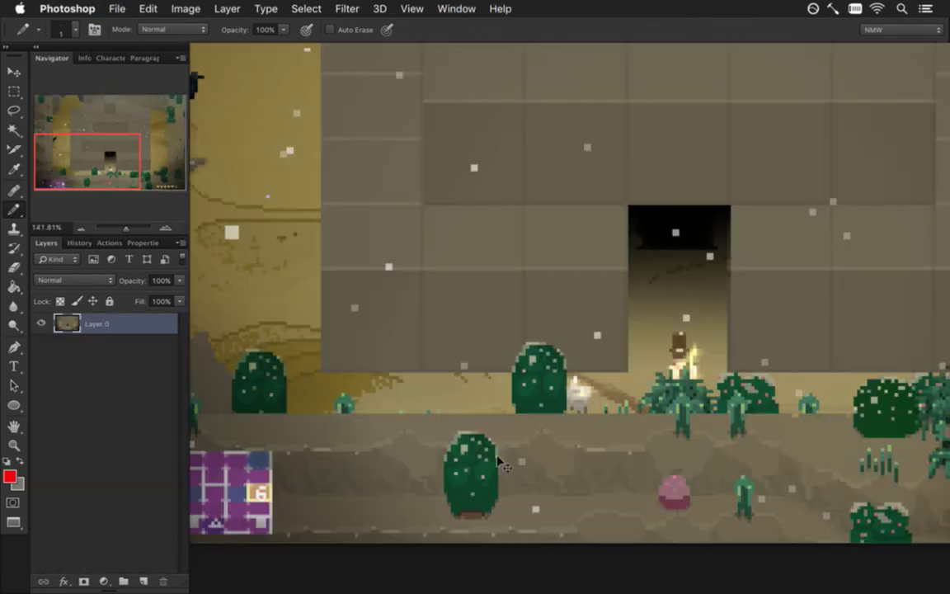
pyautogui.press('super+w')
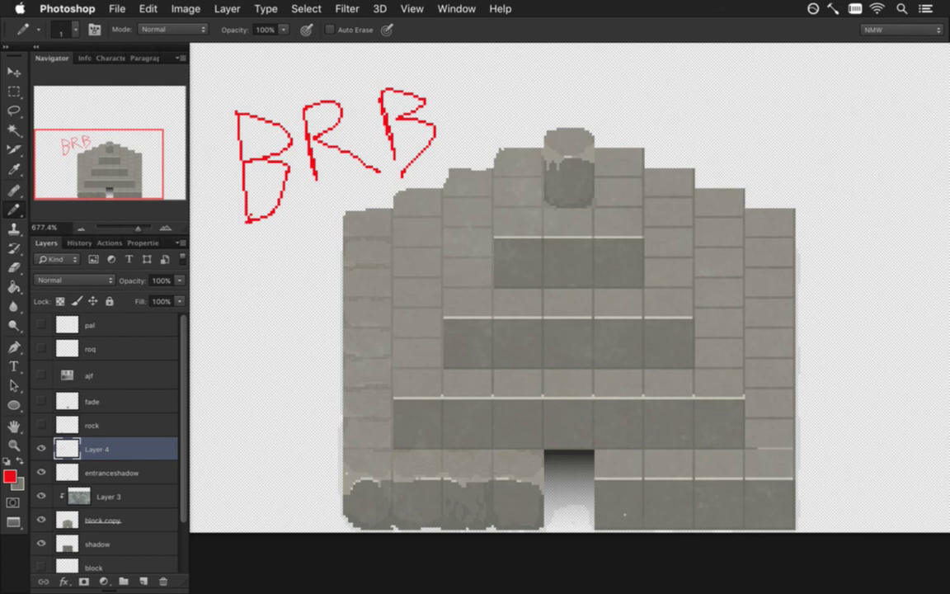
# Look at the pyramid reference photo in Untitled-1 again and return to Pyramid.psd
pyautogui.click(456, 8)
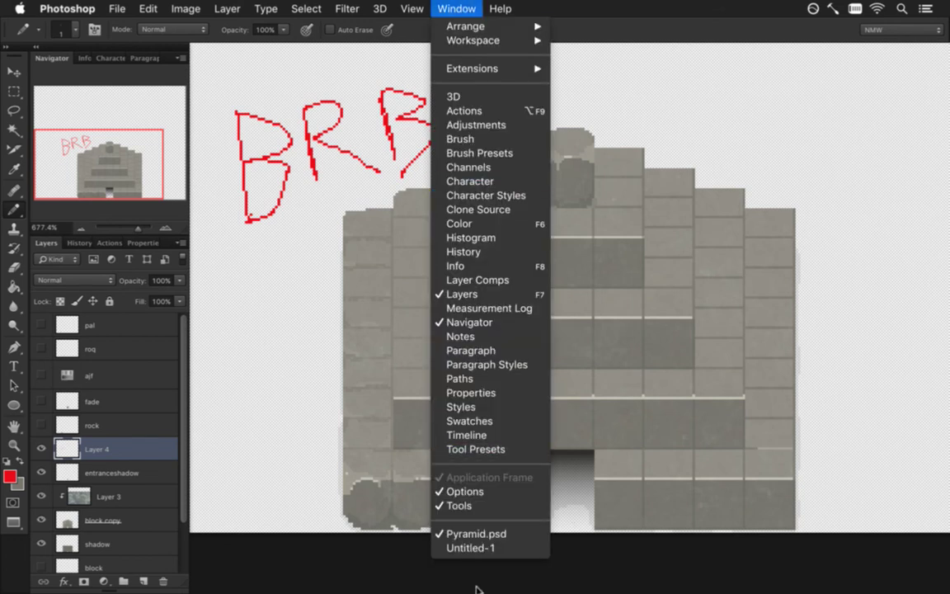
pyautogui.click(486, 549)
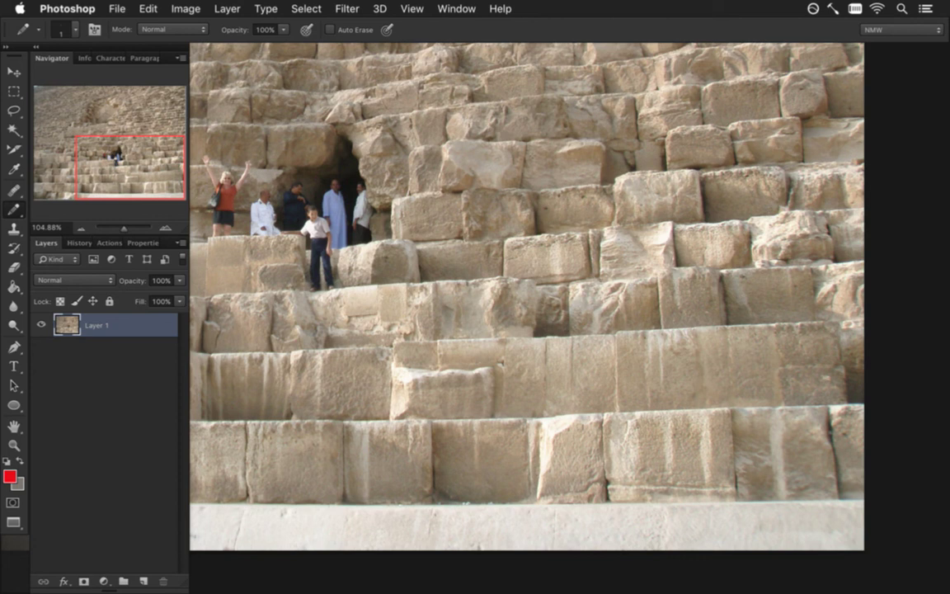
pyautogui.click(456, 8)
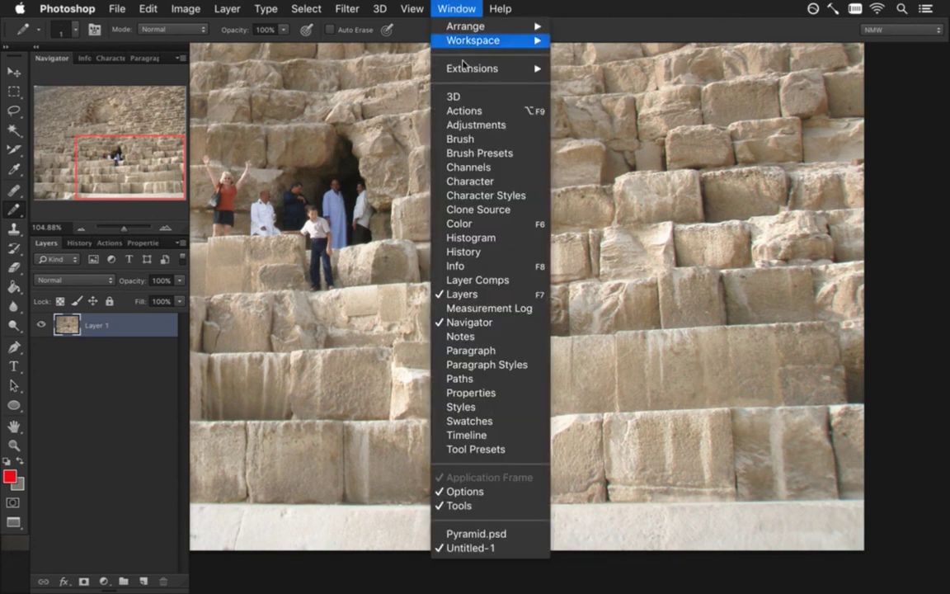
pyautogui.click(495, 533)
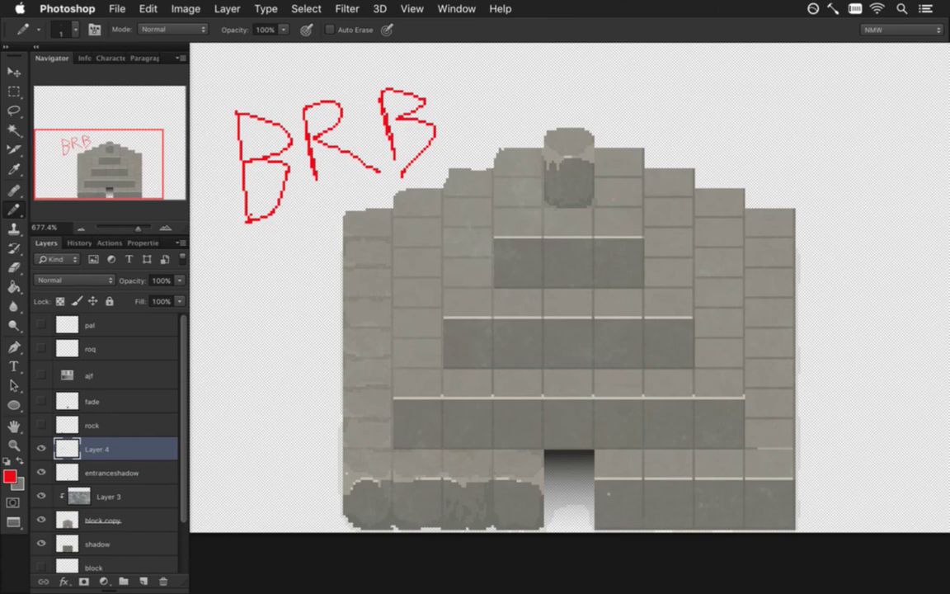
# Hide the Layer 3 texture and marquee-select the full-height block immediately right of the pyramid's doorway
pyautogui.press('m')
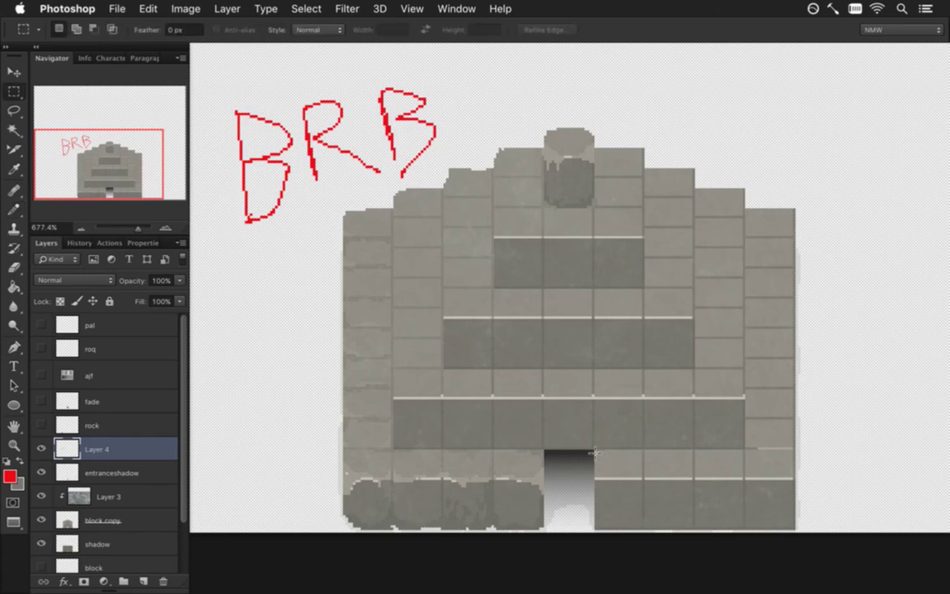
pyautogui.click(41, 496)
pyautogui.moveTo(596, 454); pyautogui.dragTo(642, 453)
pyautogui.press('v')
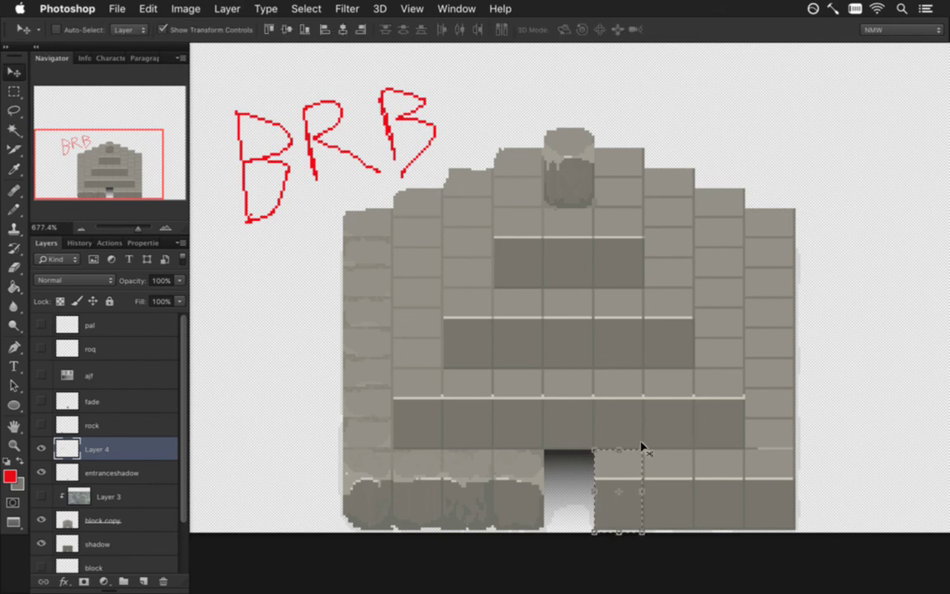
# Make the block copy layer active and nudge the selected block down into line with the bottom row
pyautogui.press('Left')
pyautogui.press('Return')
pyautogui.click(77, 516)
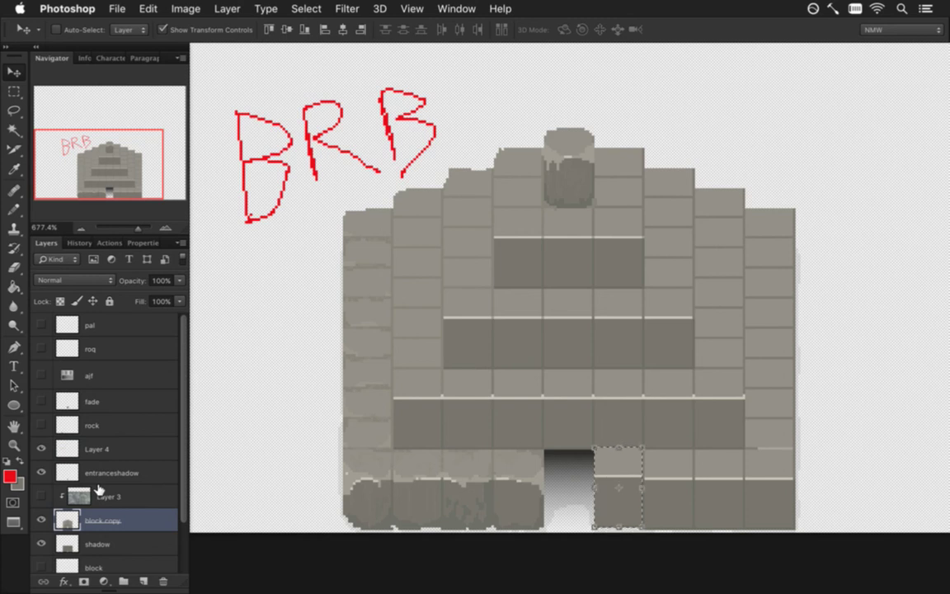
pyautogui.press('Down')
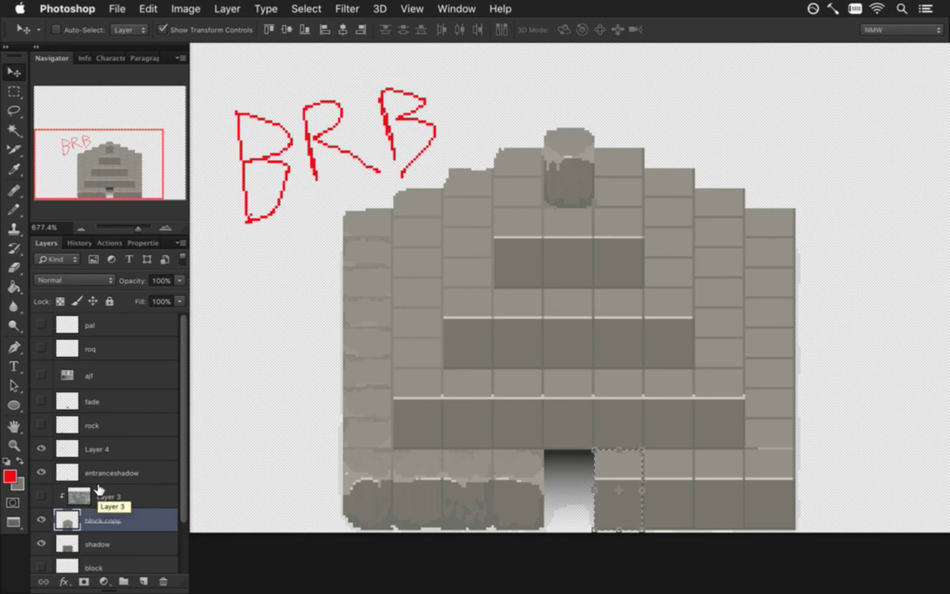
pyautogui.press('m')
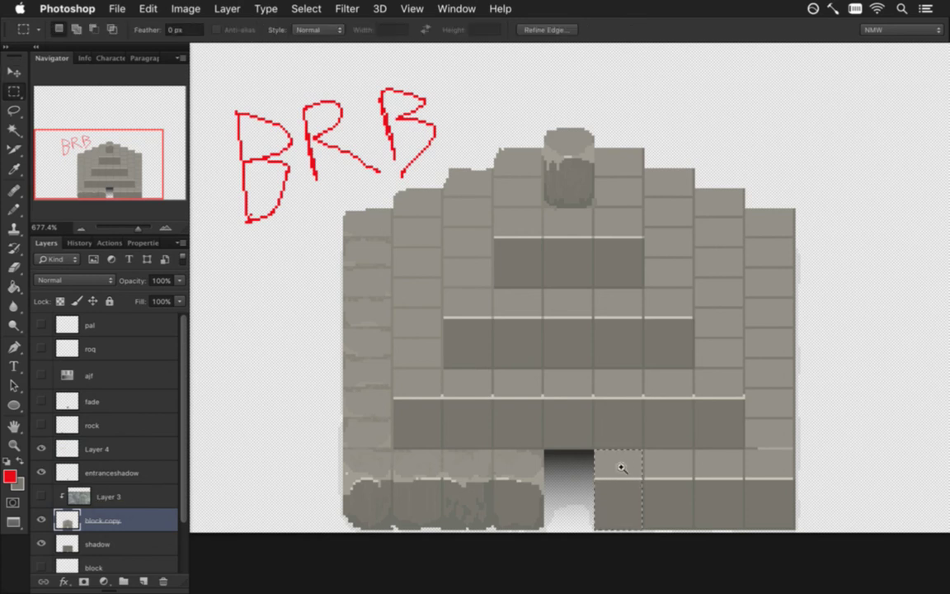
# Erase the top pixel row of the selected block beside the doorway, nudge the block up one pixel and deselect it
pyautogui.scroll(5, 632, 460)
pyautogui.scroll(-3, 630, 486)
pyautogui.press('e')
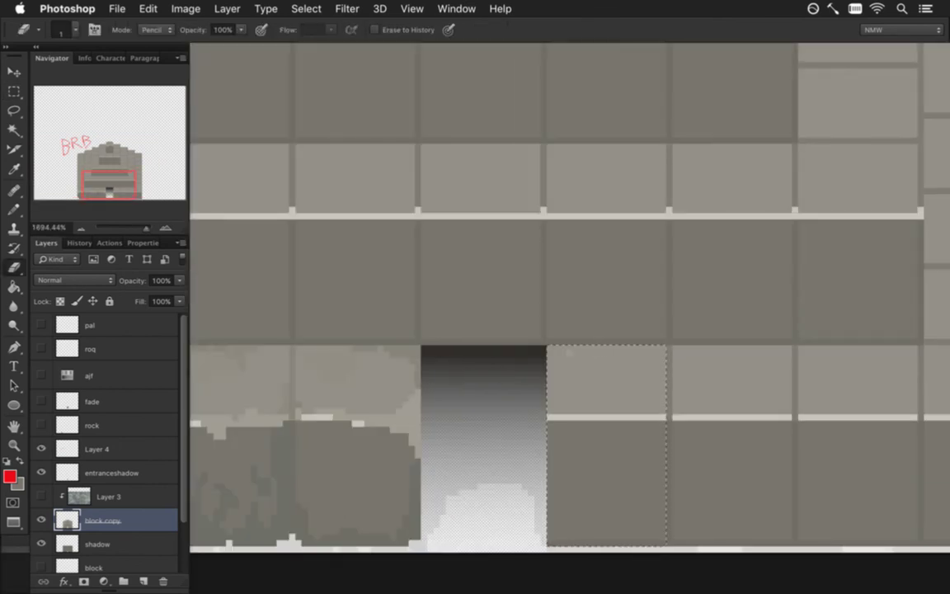
pyautogui.click(549, 348)
pyautogui.moveTo(606, 348)
pyautogui.mouseDown()
pyautogui.moveTo(659, 362)
pyautogui.moveTo(552, 348)
pyautogui.mouseUp()
pyautogui.click(664, 348)
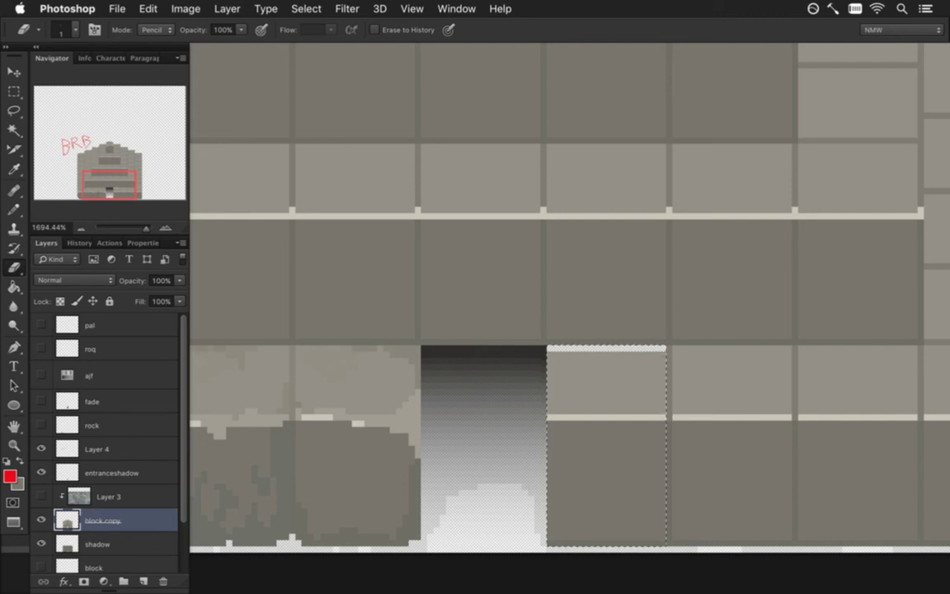
pyautogui.press('v')
pyautogui.press('Up')
pyautogui.press('m')
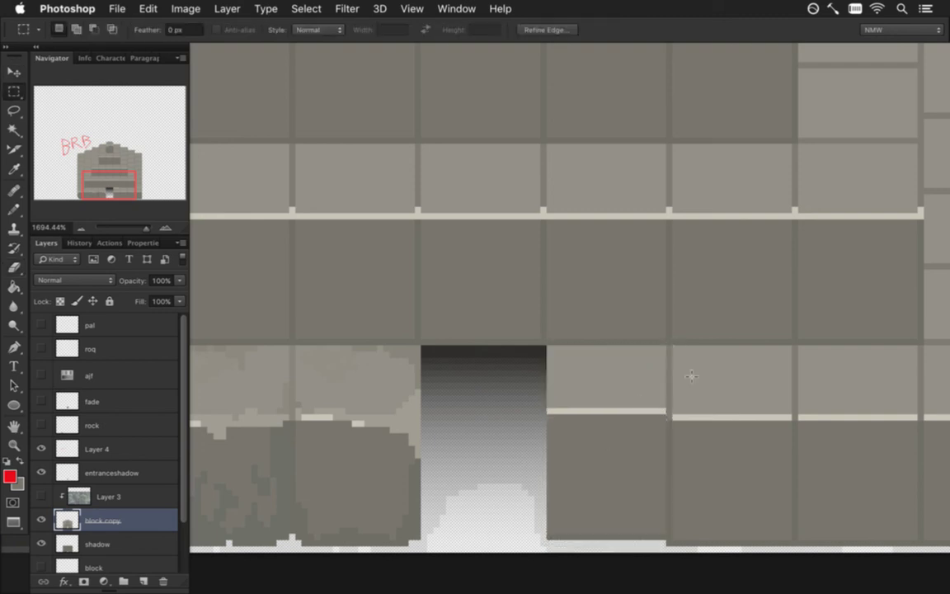
pyautogui.hotkey('ctrl', 'd')
# Select the second full-height block from the left in the widest upper band, erase its top pixel row, nudge it up one pixel and deselect
pyautogui.hotkey('ctrl', '0')
pyautogui.moveTo(572, 412); pyautogui.dragTo(600, 404)
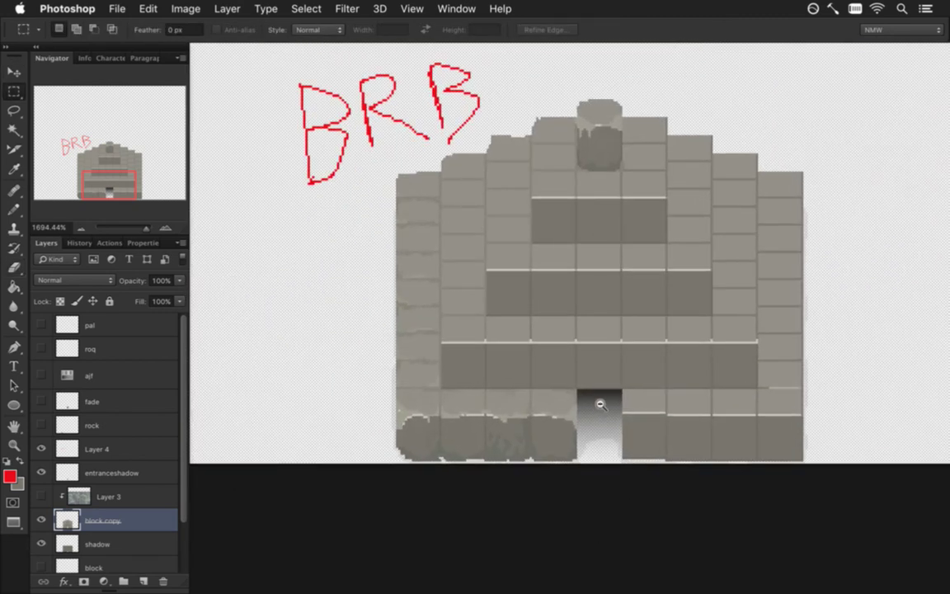
pyautogui.keyDown('alt'); pyautogui.click(601, 404); pyautogui.keyUp('alt')
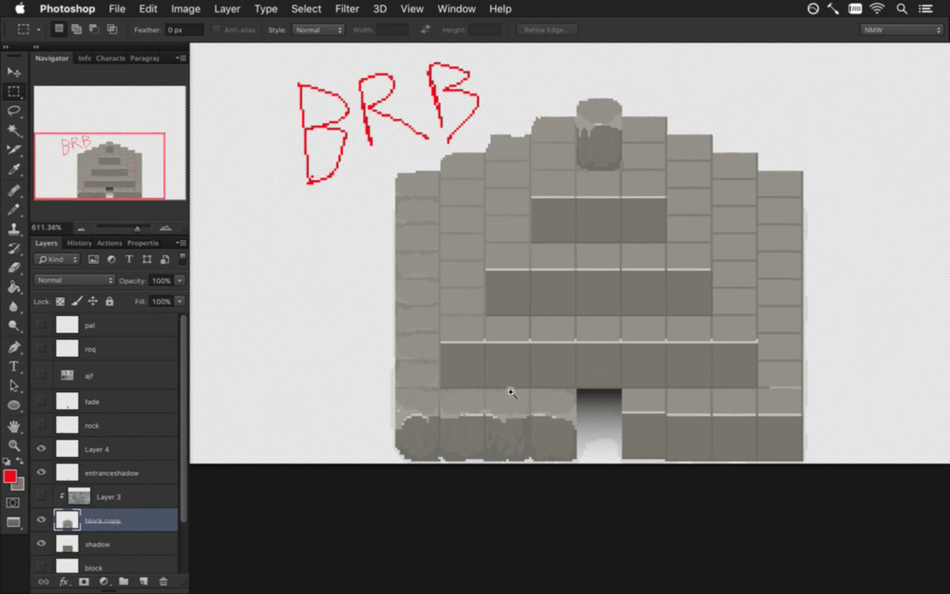
pyautogui.moveTo(511, 387); pyautogui.dragTo(539, 397)
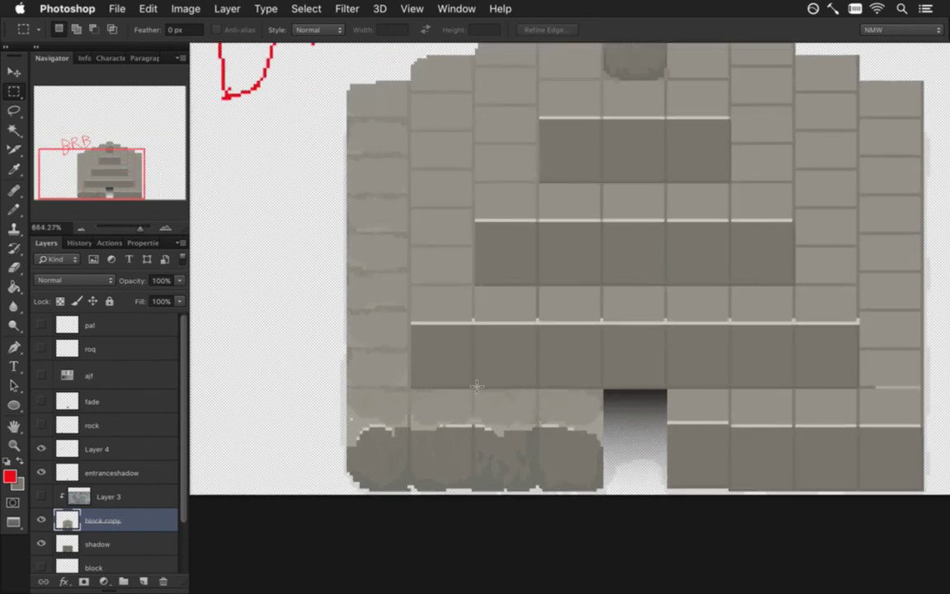
pyautogui.moveTo(482, 300); pyautogui.dragTo(535, 389)
pyautogui.press('e')
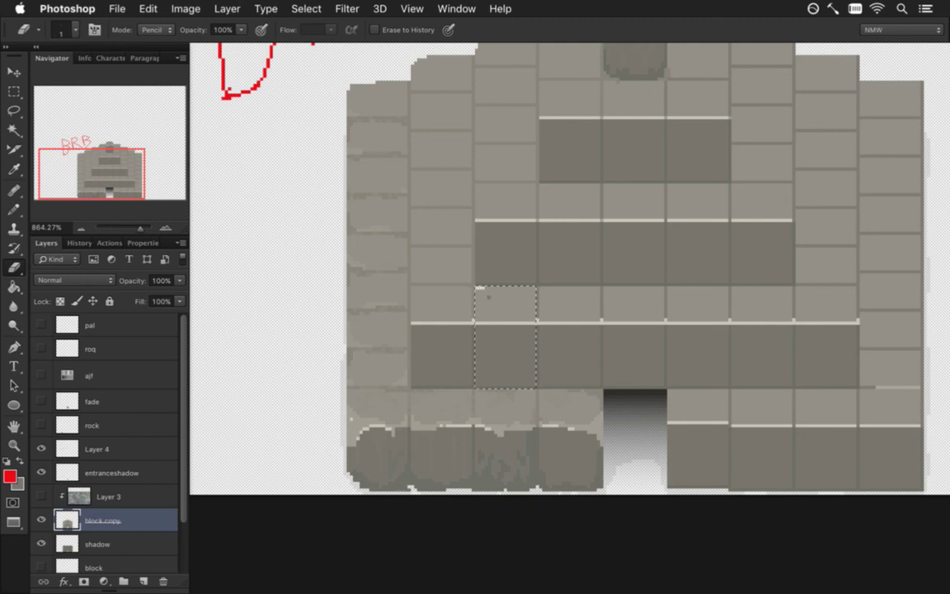
pyautogui.press('v')
pyautogui.press('Up')
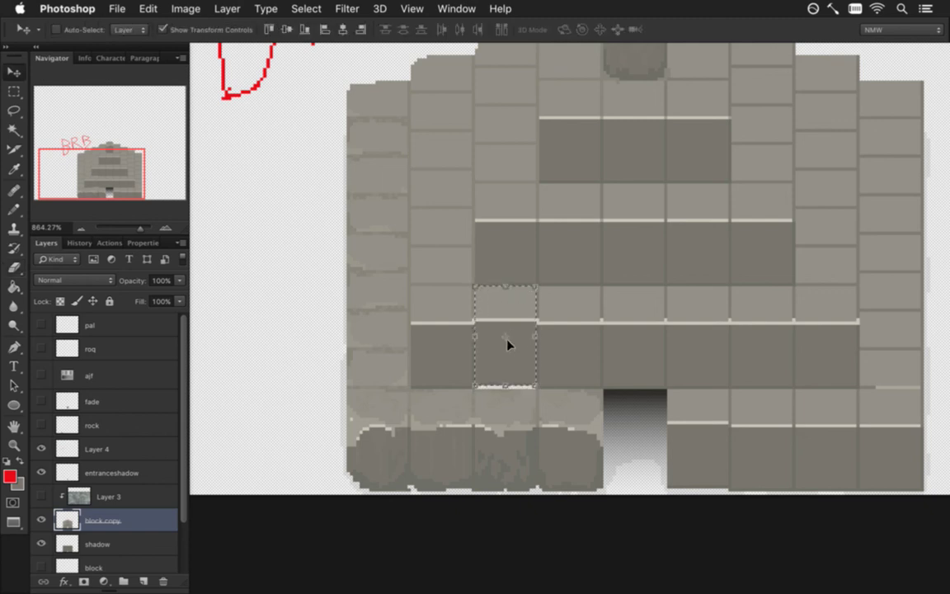
pyautogui.press('m')
pyautogui.hotkey('ctrl', 'd')
# Close the transparent gap beneath the raised block with stone colours sampled from the neighbouring blocks
pyautogui.press('i')
pyautogui.click(488, 392)
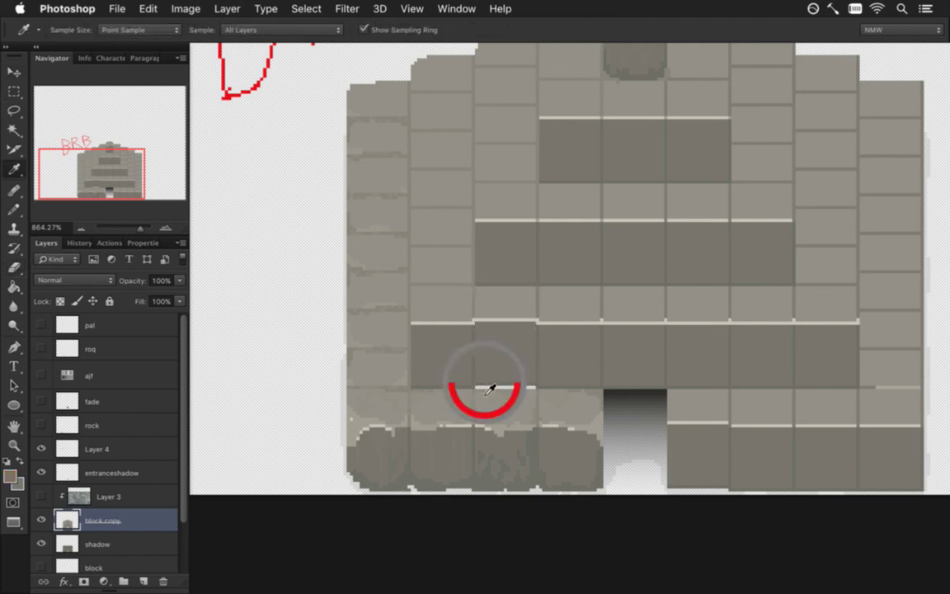
pyautogui.press('b')
pyautogui.moveTo(477, 387); pyautogui.dragTo(517, 388)
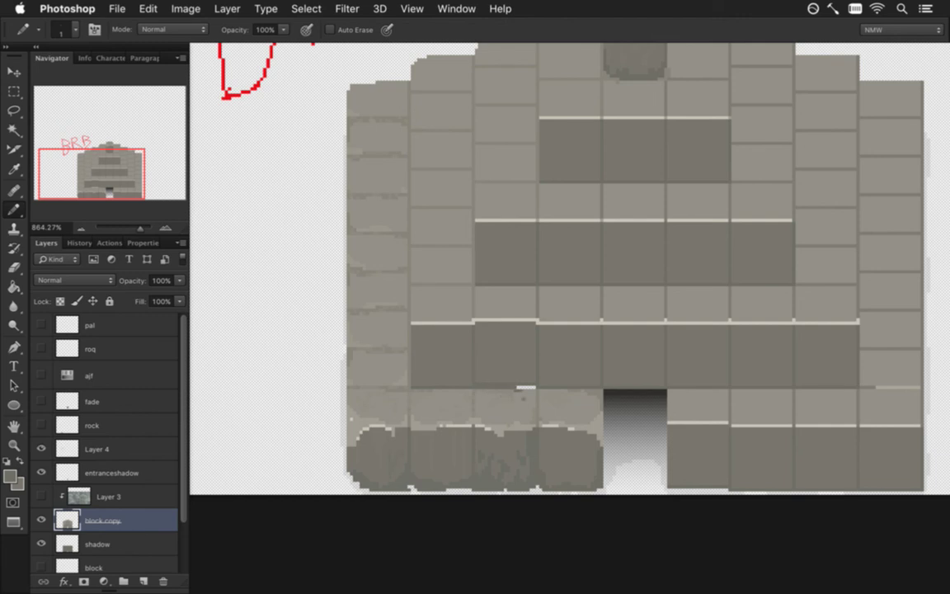
pyautogui.scroll(5, 527, 407)
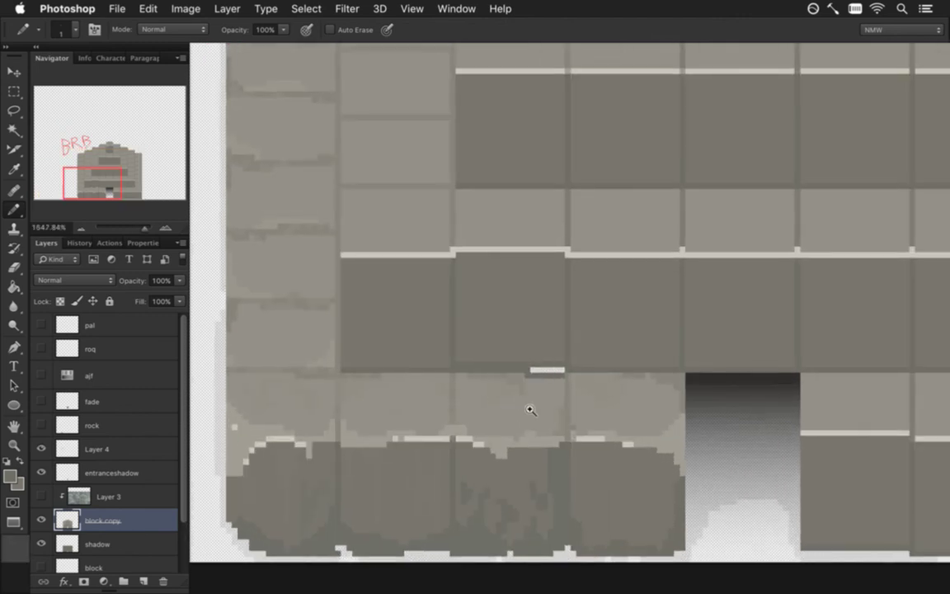
pyautogui.press('i')
pyautogui.click(458, 361)
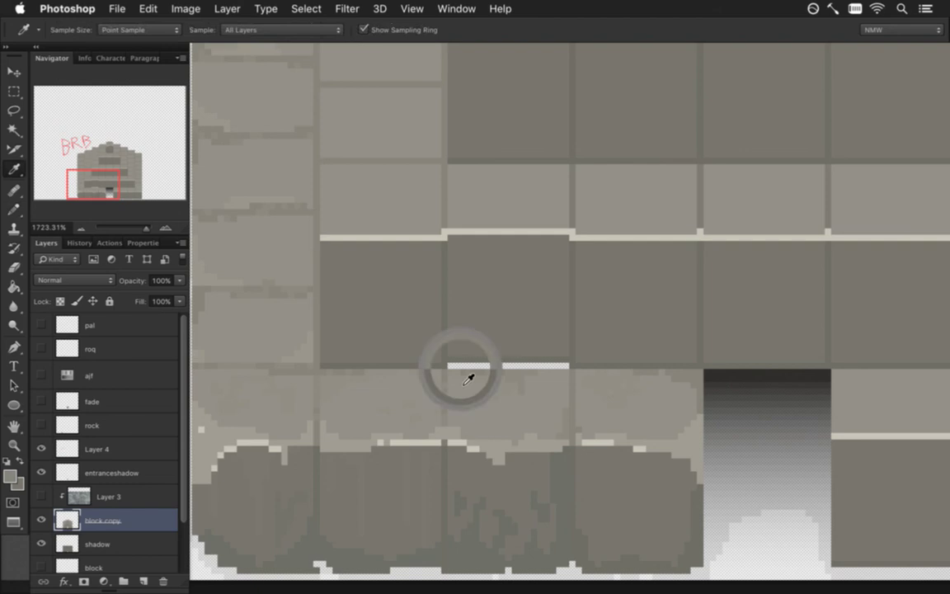
pyautogui.press('g')
pyautogui.click(485, 365)
pyautogui.press('b')
# Sample the light stone colour and touch up the weathered block below the filled gap with a 2 px pencil
pyautogui.press('i')
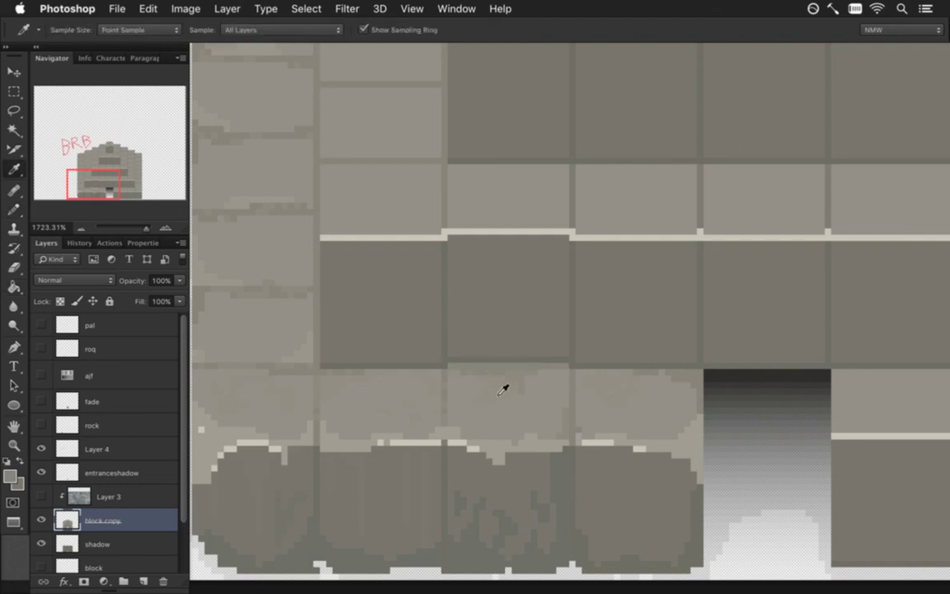
pyautogui.click(523, 380)
pyautogui.press('b')
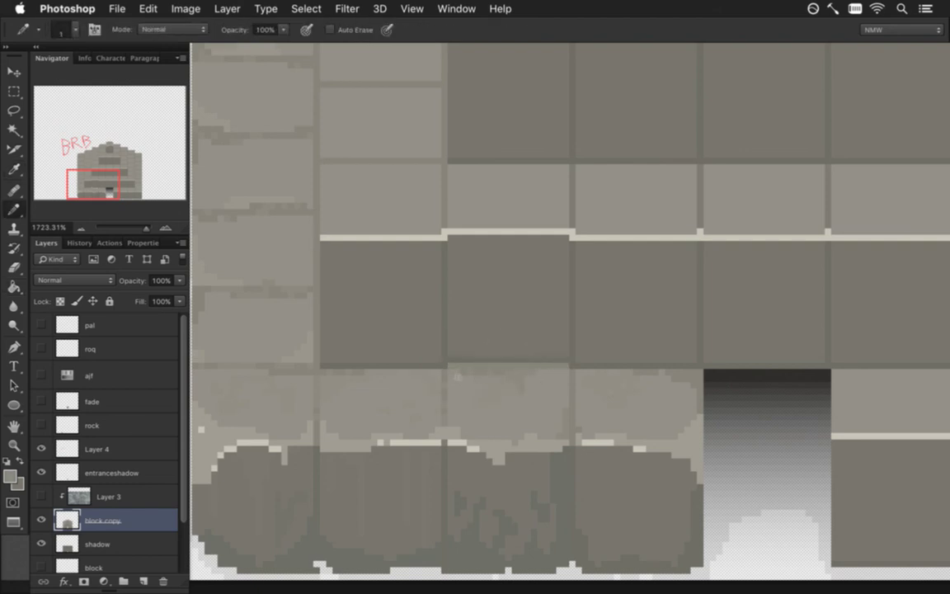
pyautogui.press(']')
pyautogui.moveTo(523, 400)
pyautogui.mouseDown()
pyautogui.moveTo(437, 399)
pyautogui.moveTo(492, 422)
pyautogui.mouseUp()
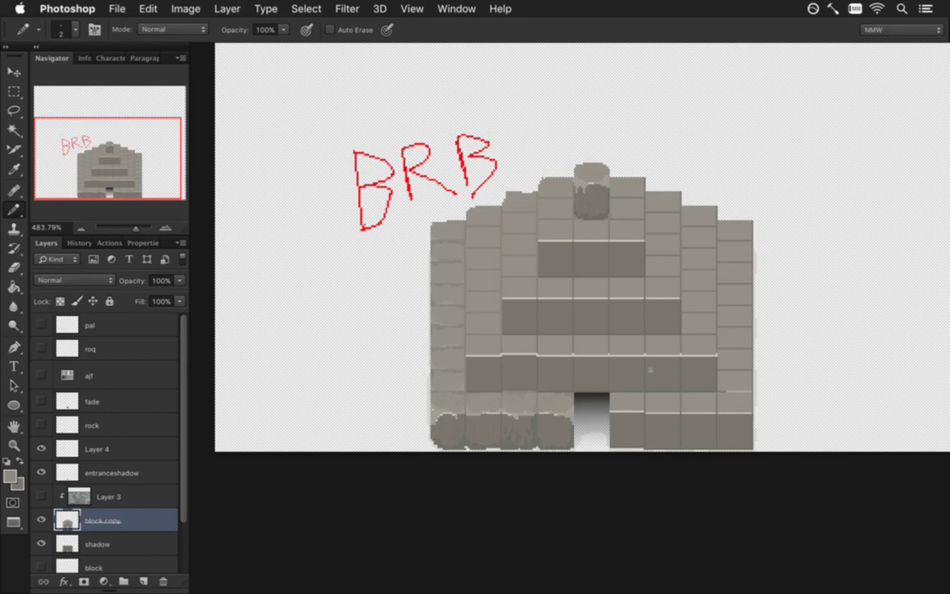
# Select the dark block face at the right end of the middle band and move it up level with the underside of the top band
pyautogui.scroll(3, 661, 315)
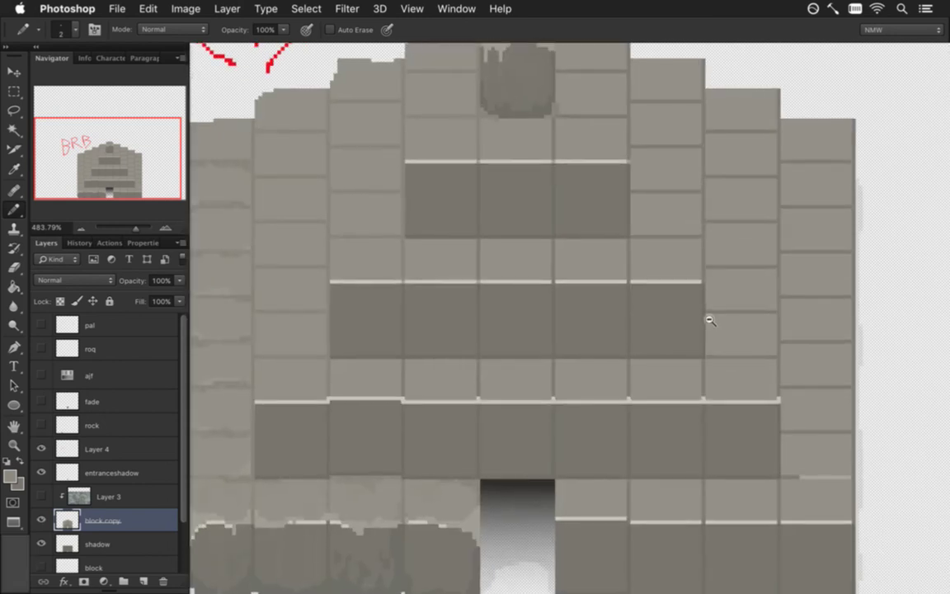
pyautogui.press('m')
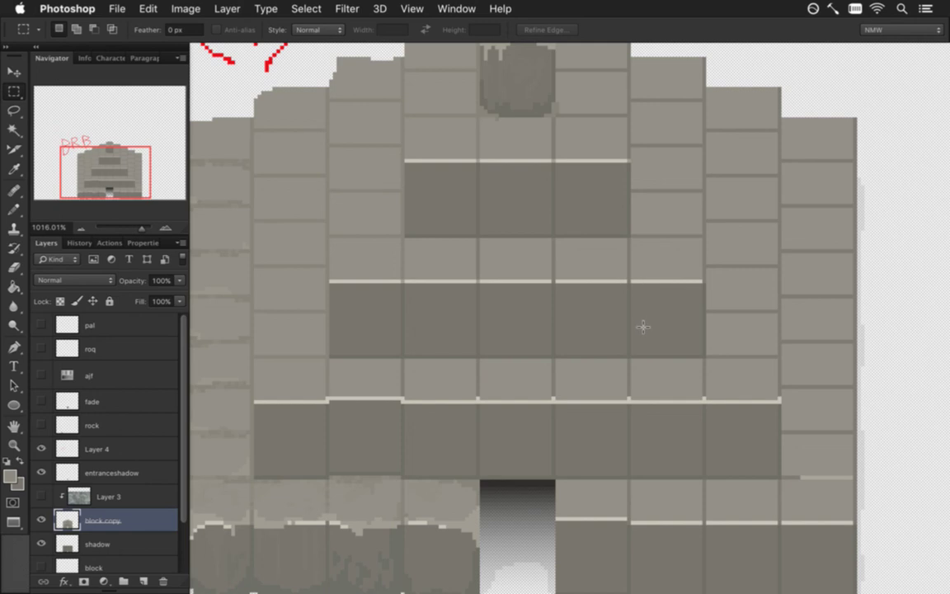
pyautogui.moveTo(632, 286); pyautogui.dragTo(705, 357)
pyautogui.press('v')
pyautogui.press('Up')
pyautogui.press('Up')
pyautogui.press('Up')
pyautogui.press('Up')
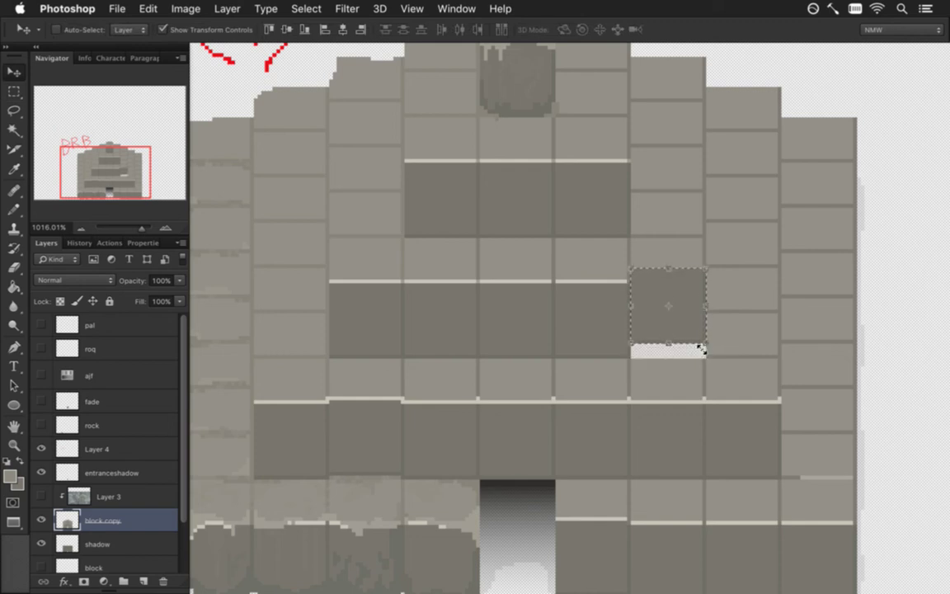
pyautogui.press('Up')
pyautogui.press('Up')
pyautogui.press('Up')
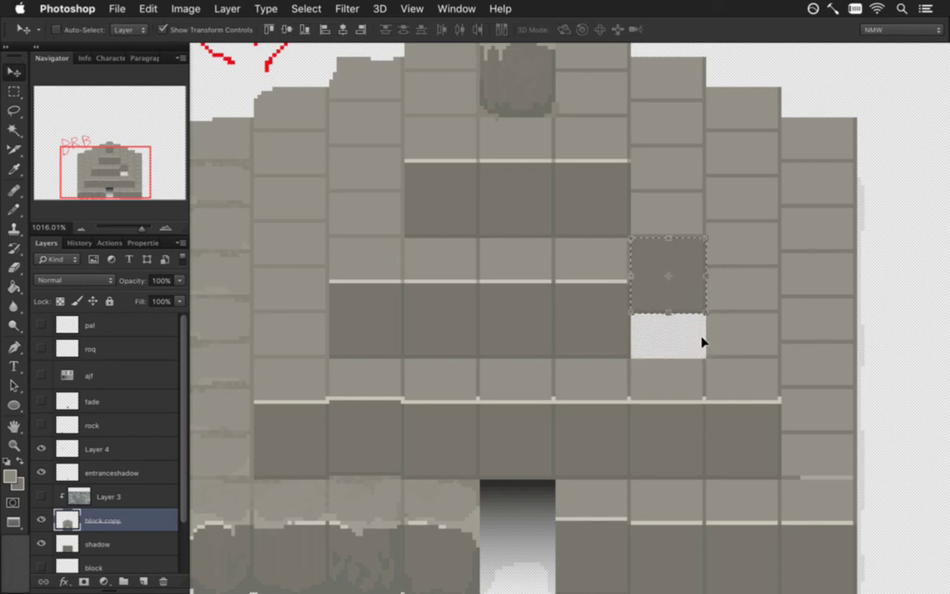
# Fill the hole below the moved dark block with light stone colour and redraw the joint lines around it
pyautogui.press('m')
pyautogui.click(678, 349)
pyautogui.press('i')
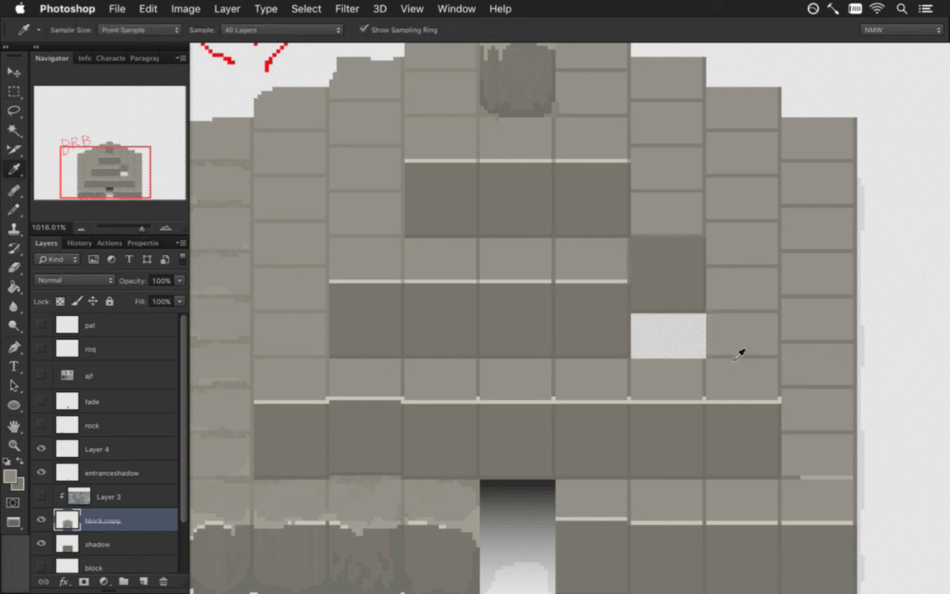
pyautogui.press('g')
pyautogui.click(689, 338)
pyautogui.press('b')
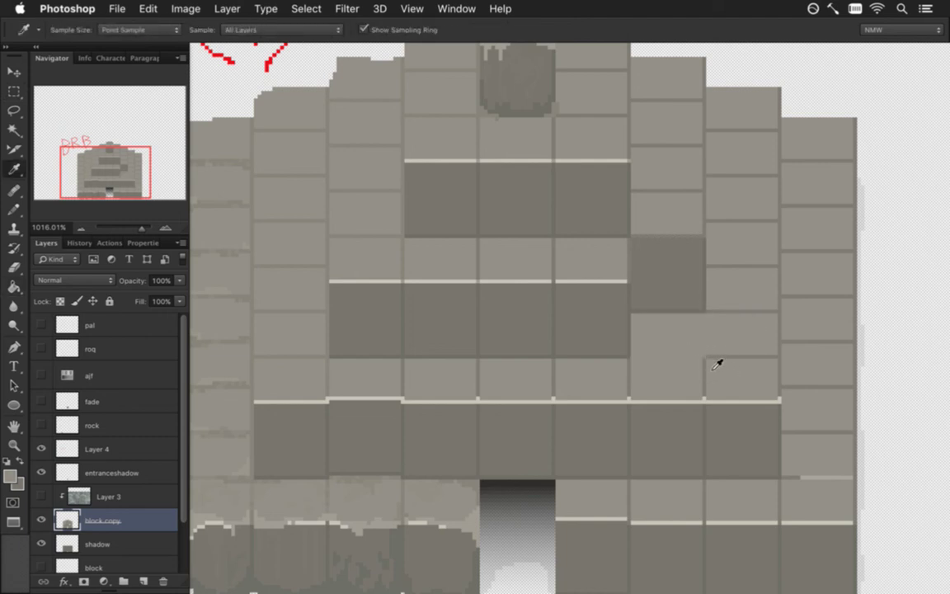
pyautogui.moveTo(701, 356); pyautogui.dragTo(643, 357)
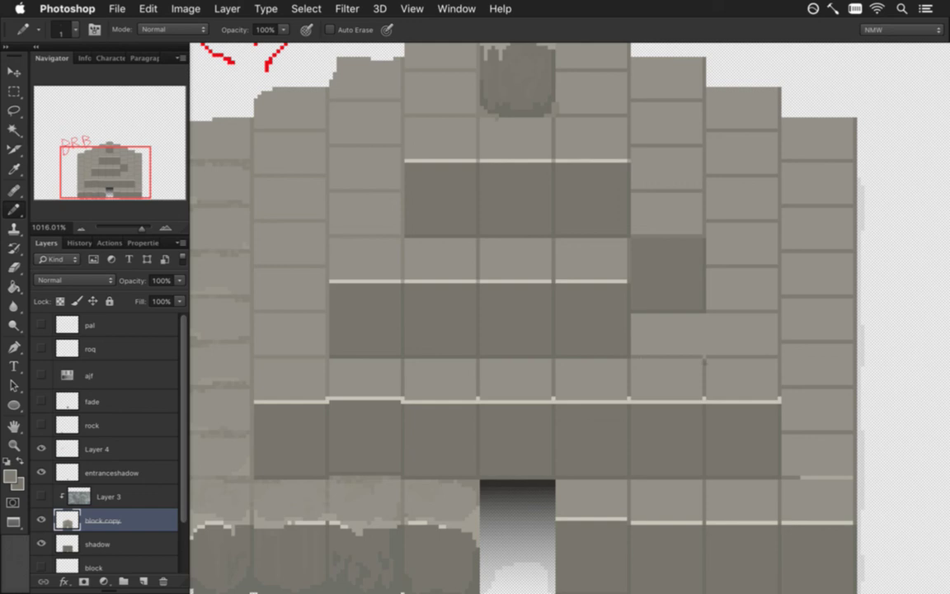
pyautogui.moveTo(703, 354); pyautogui.dragTo(704, 315)
# Erase pixels along the upper corners of the pyramid's right-hand steps to give them a rounded, chipped outline
pyautogui.press('super+0')
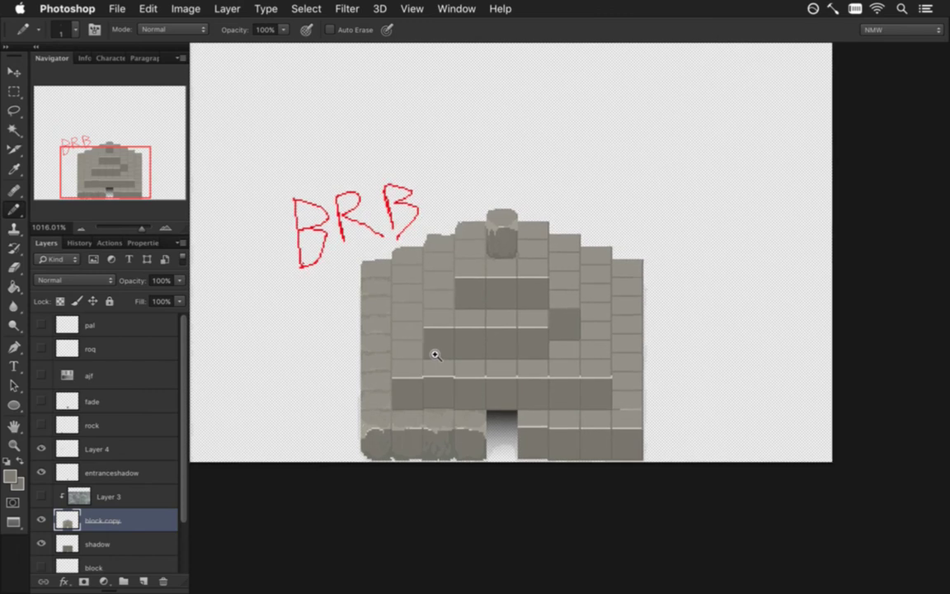
pyautogui.moveTo(436, 355); pyautogui.dragTo(479, 350)
pyautogui.moveTo(605, 204); pyautogui.dragTo(536, 304)
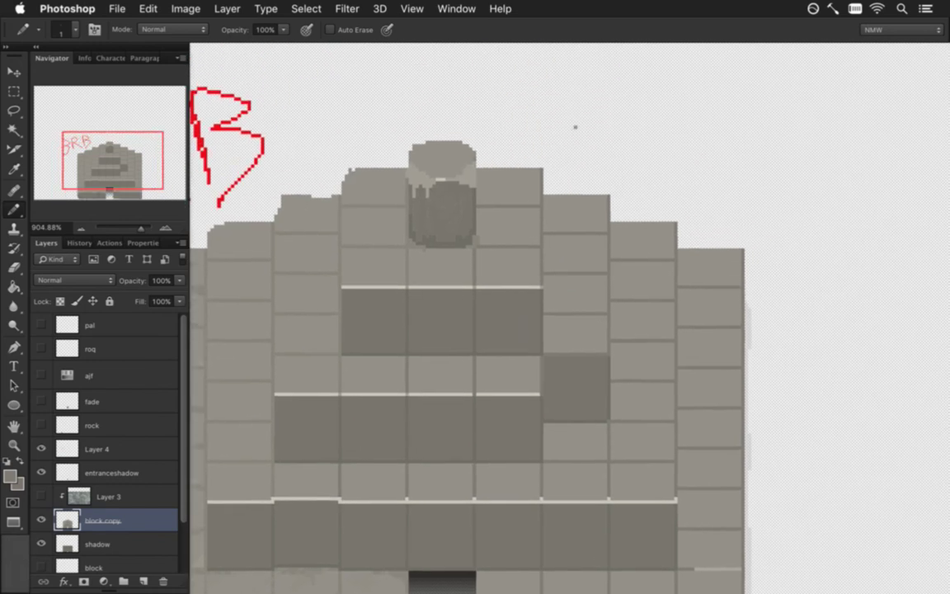
pyautogui.press('e')
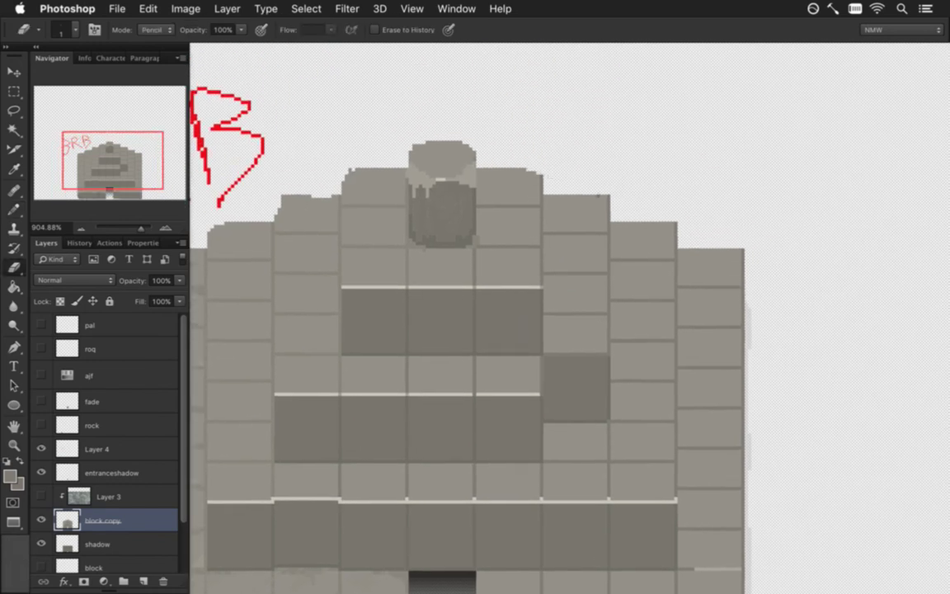
pyautogui.moveTo(596, 199); pyautogui.dragTo(608, 197)
pyautogui.moveTo(673, 232); pyautogui.dragTo(648, 225)
pyautogui.moveTo(713, 256)
pyautogui.mouseDown()
pyautogui.moveTo(738, 272)
pyautogui.moveTo(737, 254)
pyautogui.moveTo(743, 259)
pyautogui.moveTo(688, 253)
pyautogui.moveTo(719, 264)
pyautogui.moveTo(692, 256)
pyautogui.mouseUp()
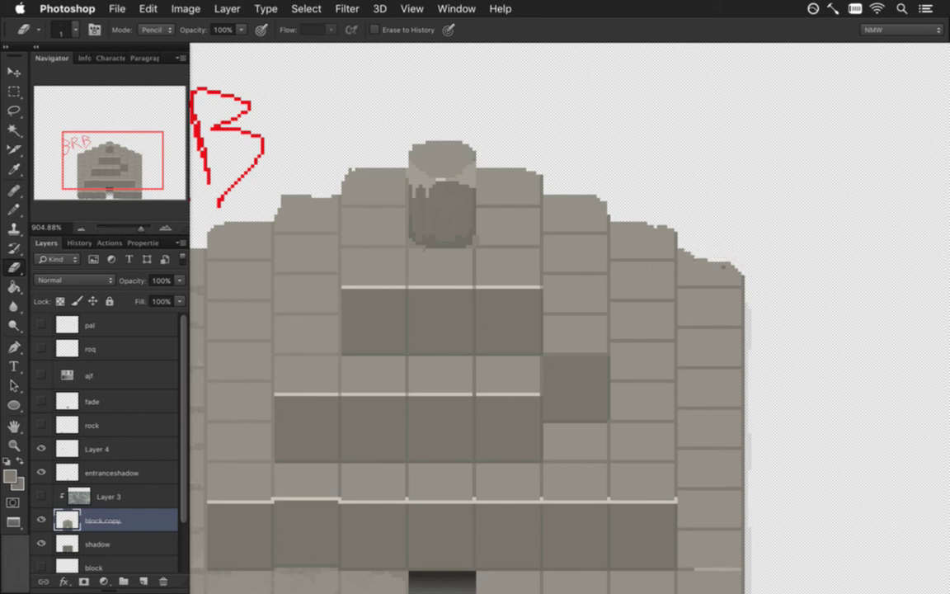
# Pencil a ragged, lighter weathered edge over the straight highlight along the full width of the widest upper band
pyautogui.moveTo(677, 485); pyautogui.dragTo(665, 349)
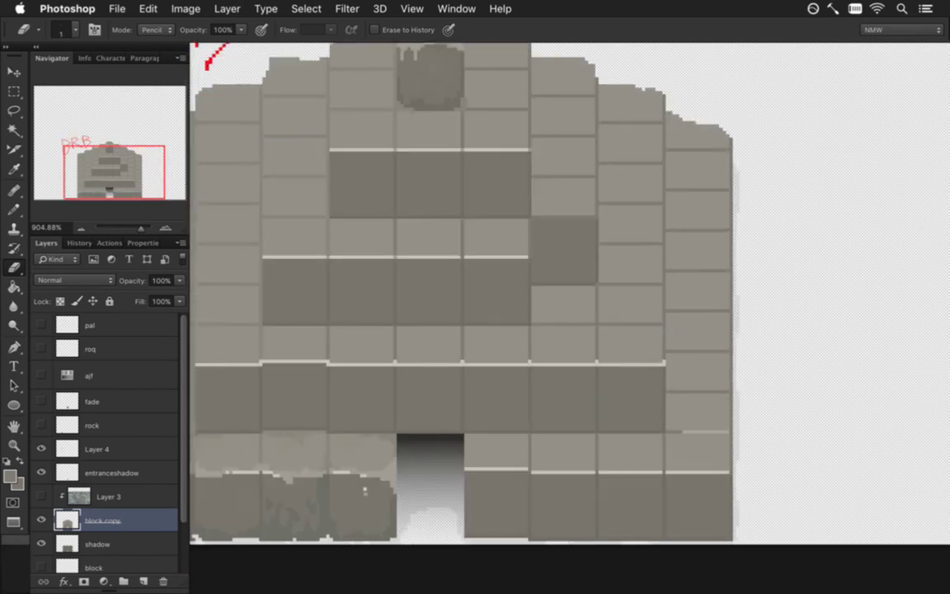
pyautogui.scroll(-4, 399, 467)
pyautogui.hscroll(-5, 399, 467)
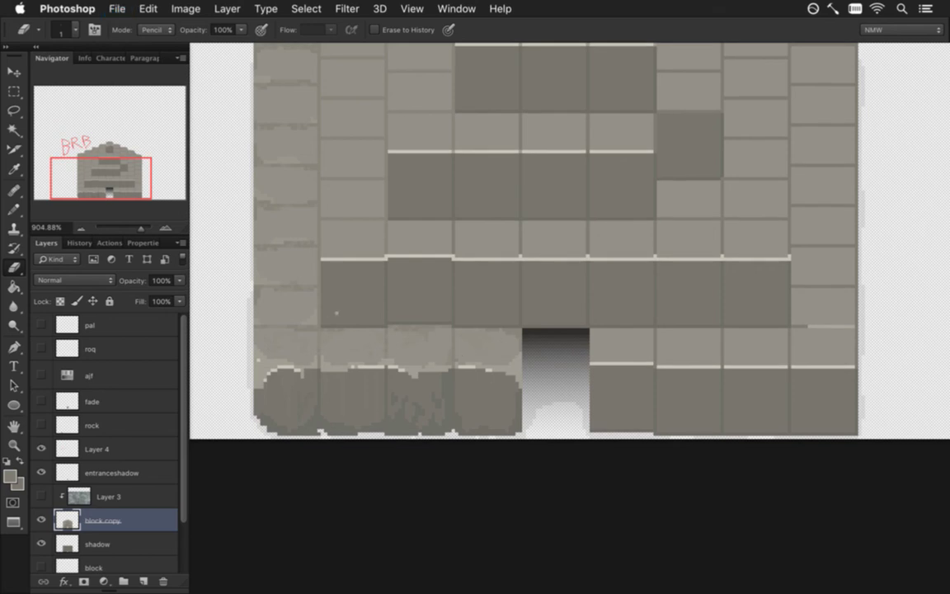
pyautogui.press('b')
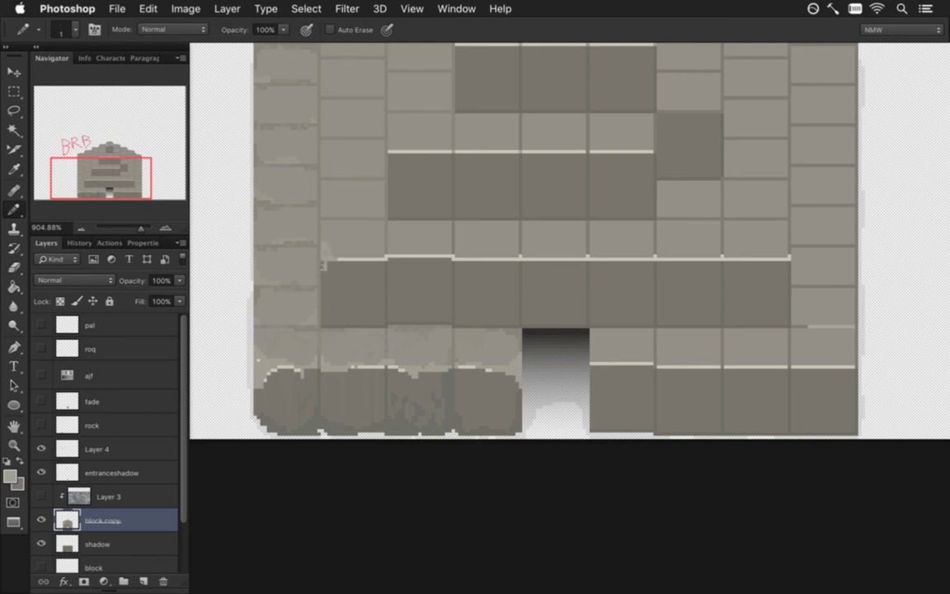
pyautogui.moveTo(328, 269)
pyautogui.mouseDown()
pyautogui.moveTo(342, 262)
pyautogui.moveTo(325, 260)
pyautogui.moveTo(419, 264)
pyautogui.moveTo(426, 255)
pyautogui.moveTo(722, 258)
pyautogui.mouseUp()
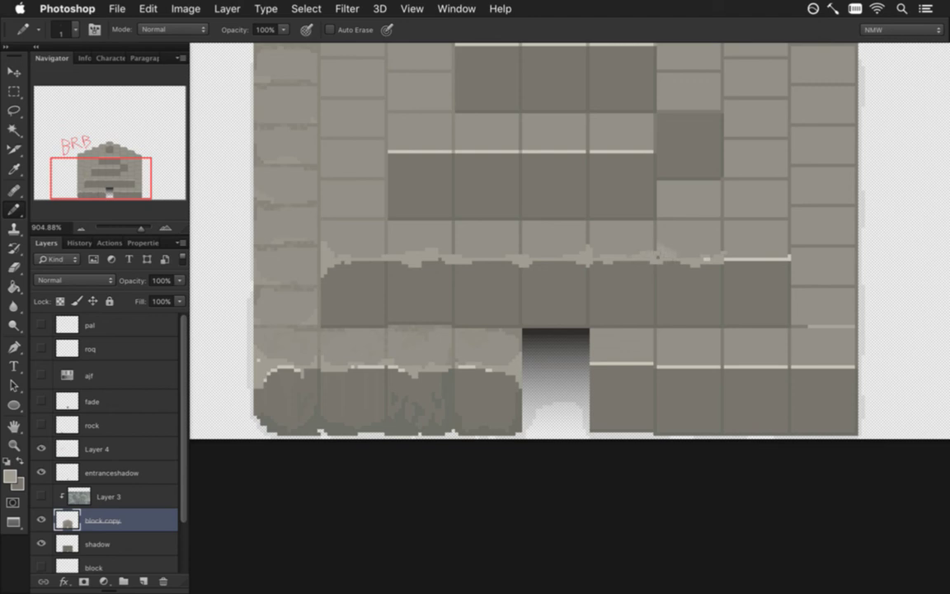
pyautogui.moveTo(723, 258)
pyautogui.mouseDown()
pyautogui.moveTo(787, 267)
pyautogui.moveTo(786, 259)
pyautogui.mouseUp()
pyautogui.click(787, 256)
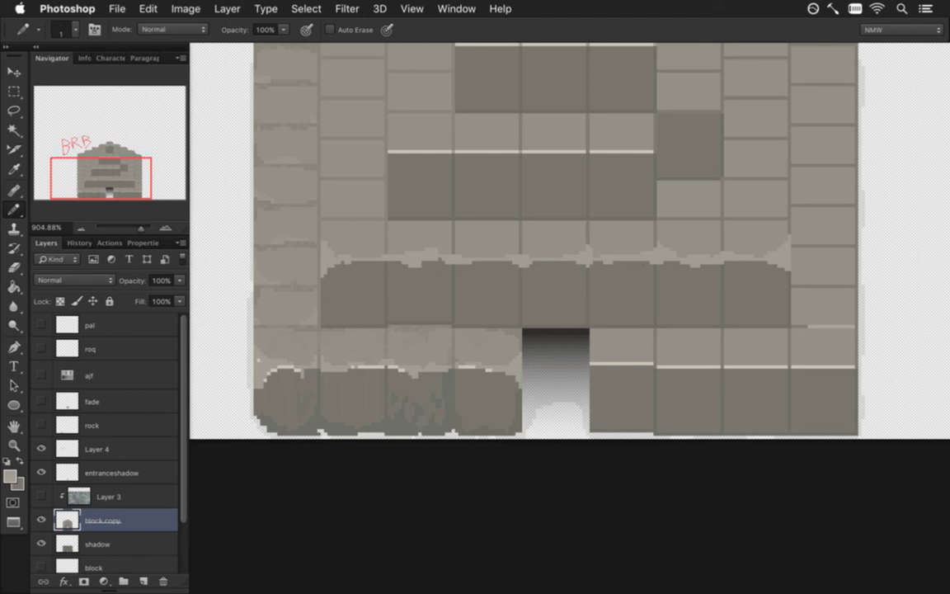
# Pencil the same ragged weathered edge over the highlight of the bottom-row blocks right of the doorway, rounding the outermost block's corner
pyautogui.press('space')
pyautogui.moveTo(692, 362); pyautogui.dragTo(645, 360)
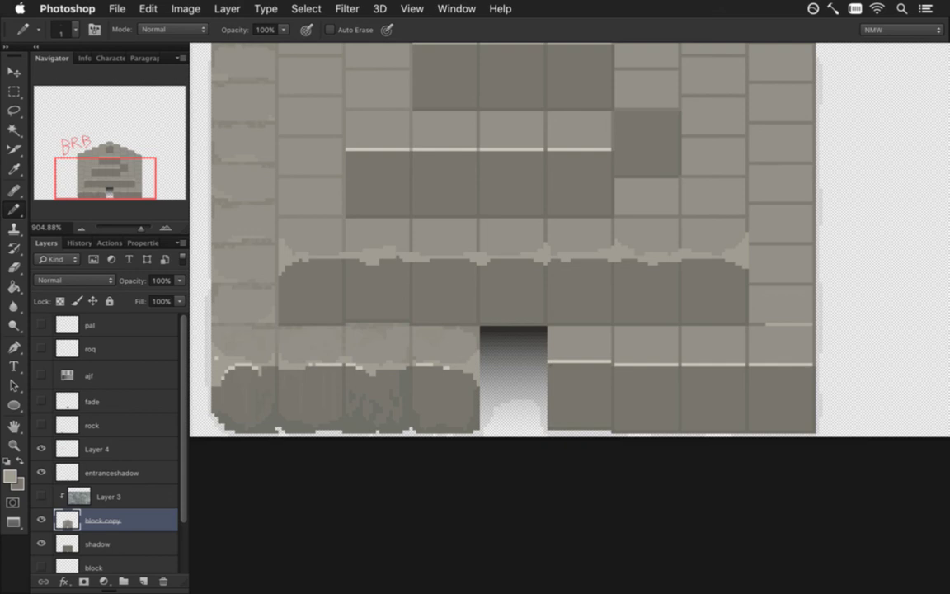
pyautogui.moveTo(551, 370)
pyautogui.mouseDown()
pyautogui.moveTo(559, 360)
pyautogui.moveTo(571, 369)
pyautogui.moveTo(643, 364)
pyautogui.moveTo(619, 371)
pyautogui.moveTo(805, 364)
pyautogui.mouseUp()
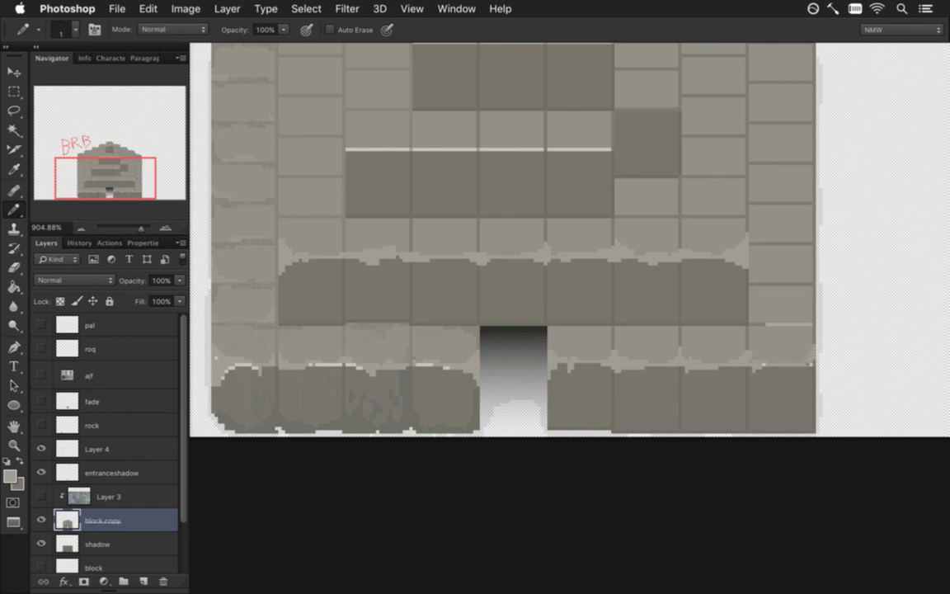
pyautogui.moveTo(812, 364)
pyautogui.mouseDown()
pyautogui.moveTo(803, 370)
pyautogui.moveTo(814, 395)
pyautogui.moveTo(812, 370)
pyautogui.mouseUp()
pyautogui.click(793, 368)
pyautogui.click(802, 378)
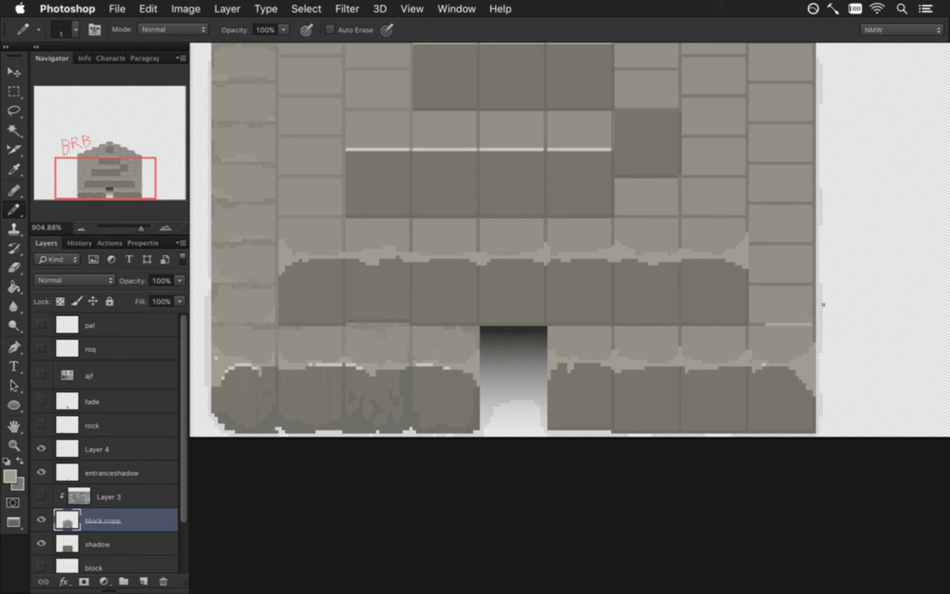
# Pencil darker chips on the edges and joints of the outermost right-hand stone column, and save the file
pyautogui.keyDown('alt'); pyautogui.click(813, 284); pyautogui.keyUp('alt')
pyautogui.moveTo(805, 292); pyautogui.dragTo(814, 321)
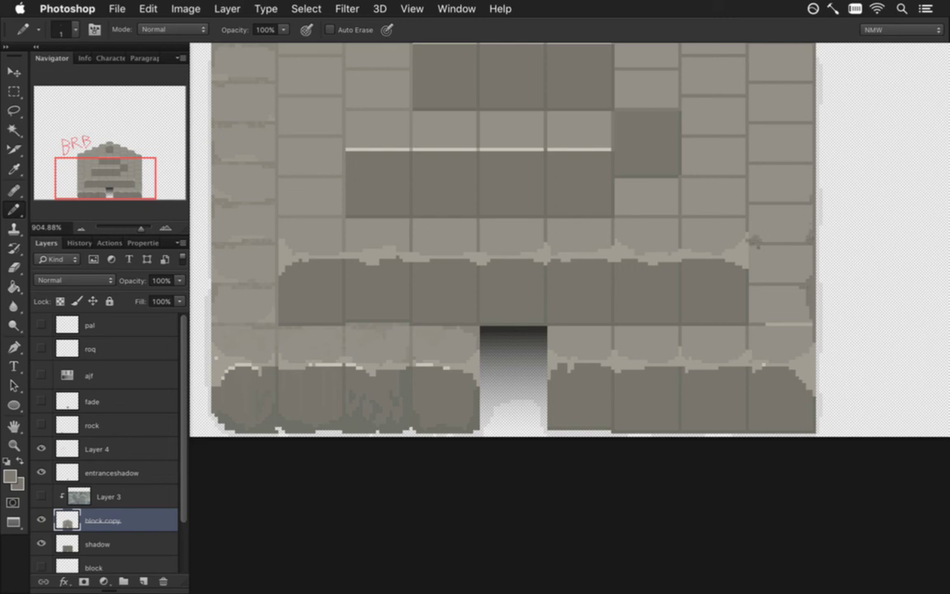
pyautogui.keyDown('alt'); pyautogui.click(753, 262); pyautogui.keyUp('alt')
pyautogui.keyDown('alt'); pyautogui.click(726, 333); pyautogui.keyUp('alt')
pyautogui.moveTo(571, 338); pyautogui.dragTo(543, 426)
pyautogui.press('super+s')
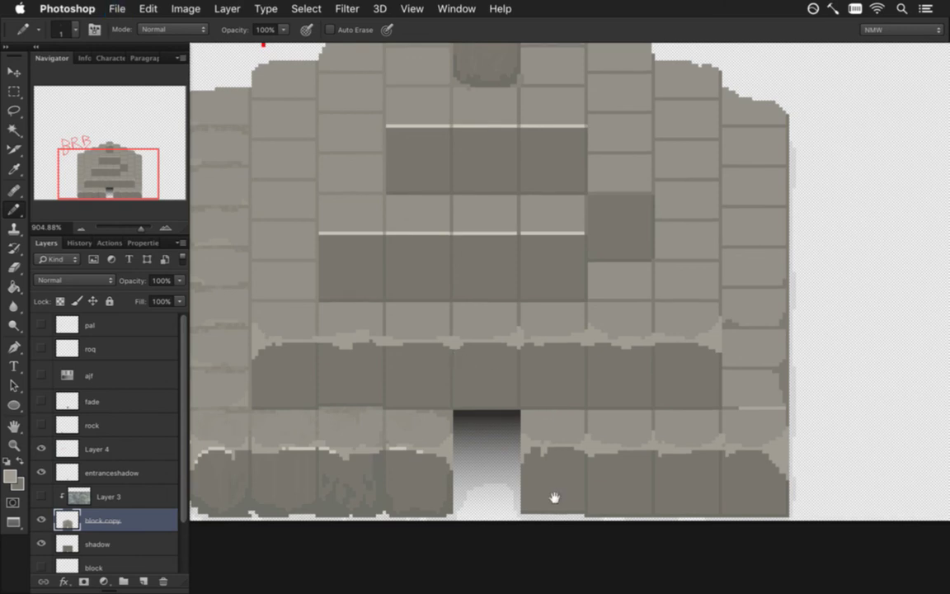
# Pencil dark, rounded lower corners on the first bottom-row block right of the doorway and chip its bottom edge
pyautogui.scroll(-3, 554, 495)
pyautogui.press('i')
pyautogui.click(395, 435)
pyautogui.press('b')
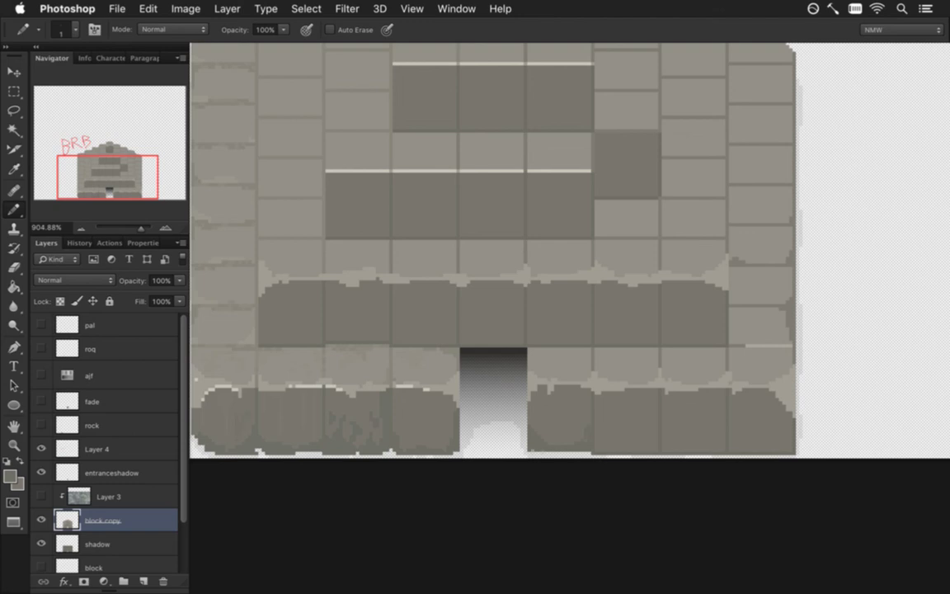
pyautogui.press('e')
pyautogui.moveTo(538, 452)
pyautogui.mouseDown()
pyautogui.moveTo(535, 441)
pyautogui.moveTo(547, 453)
pyautogui.mouseUp()
pyautogui.press('super+z')
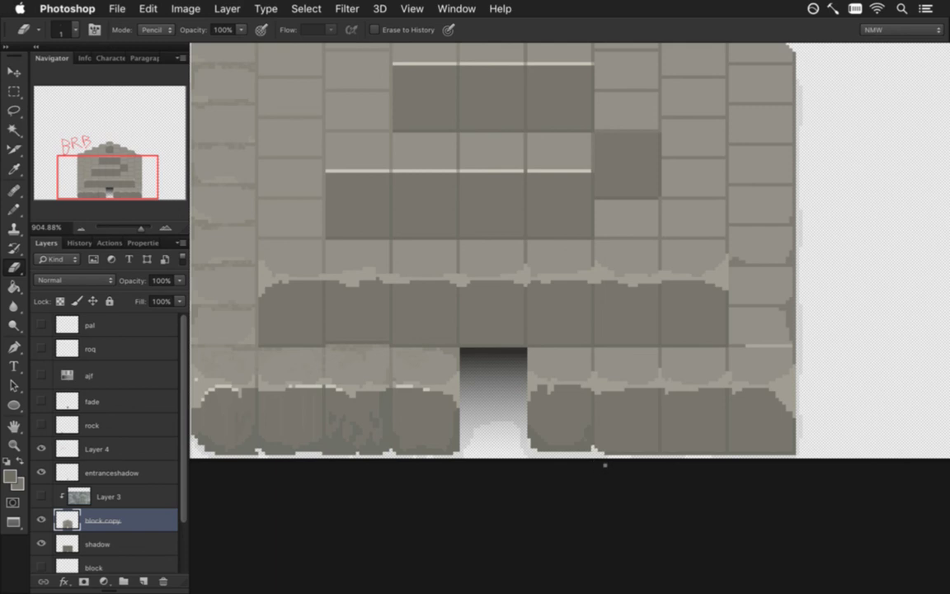
# Erase chips along the bottom edges of the remaining bottom-row blocks right of the doorway and darken their lower corners
pyautogui.moveTo(663, 456); pyautogui.dragTo(725, 460)
pyautogui.moveTo(731, 459)
pyautogui.mouseDown()
pyautogui.moveTo(732, 447)
pyautogui.moveTo(739, 462)
pyautogui.mouseUp()
pyautogui.press('i')
pyautogui.click(733, 424)
pyautogui.press('b')
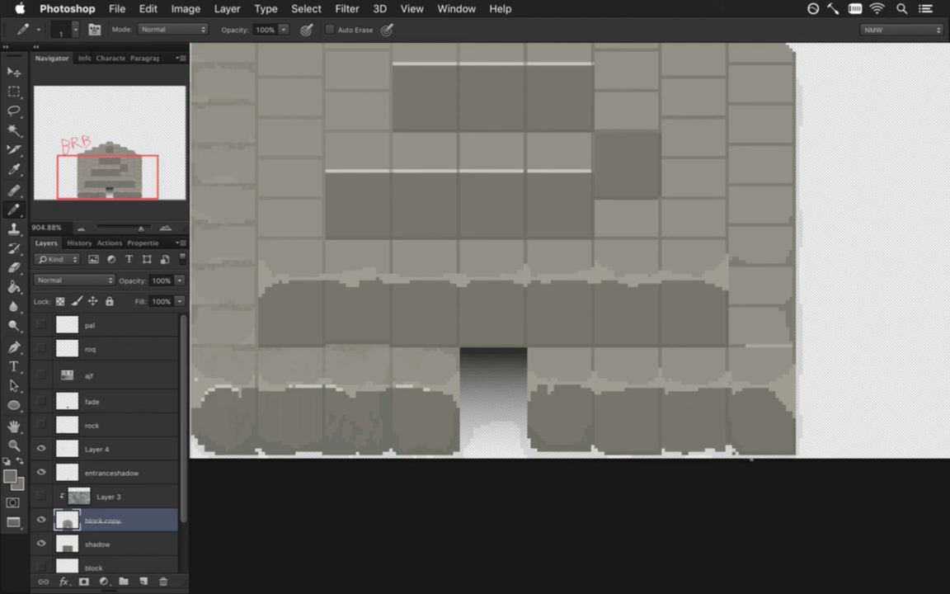
# Round the outermost bottom-row block's lower corners and pencil dark texture flecks on the blocks right of the doorway
pyautogui.press('e')
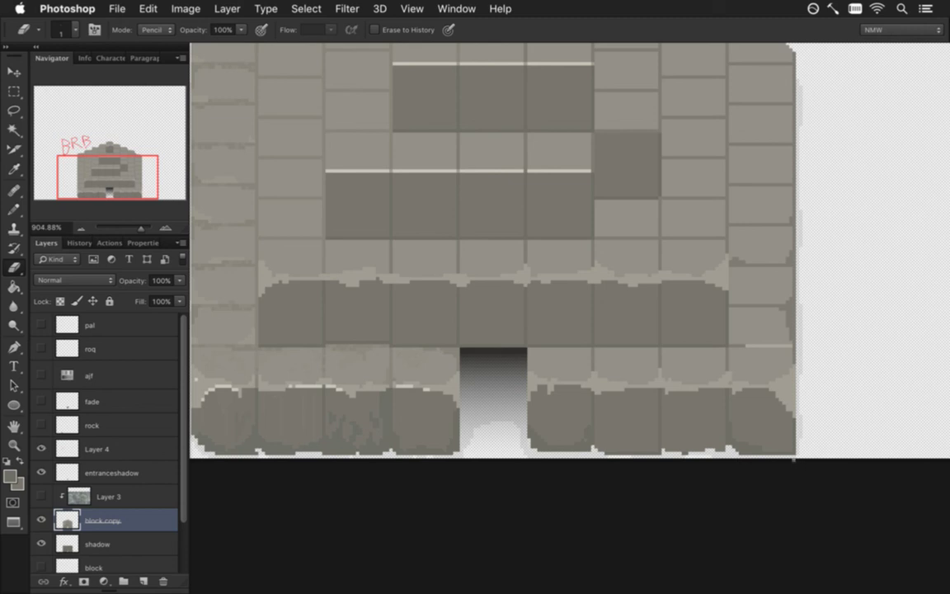
pyautogui.press('b')
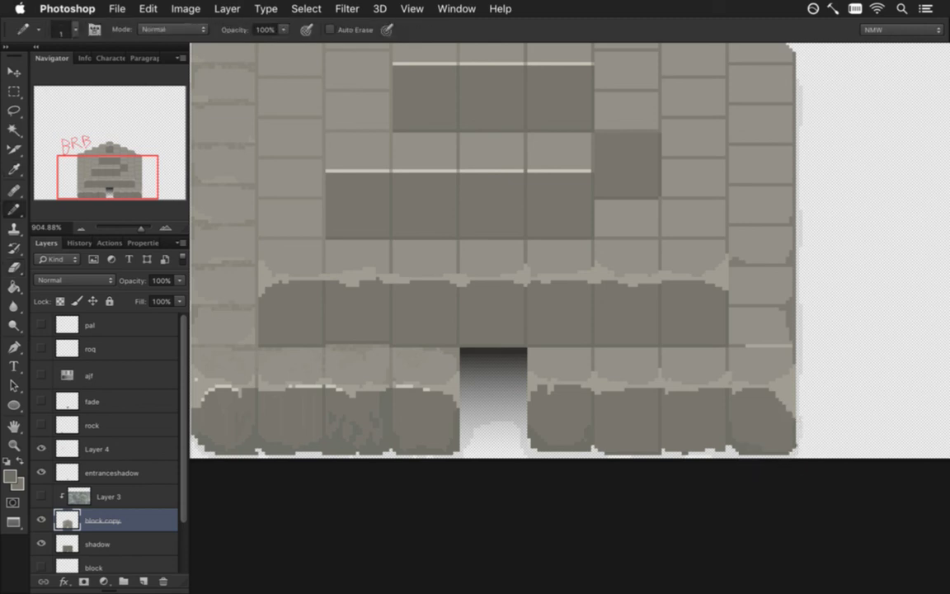
pyautogui.press('e')
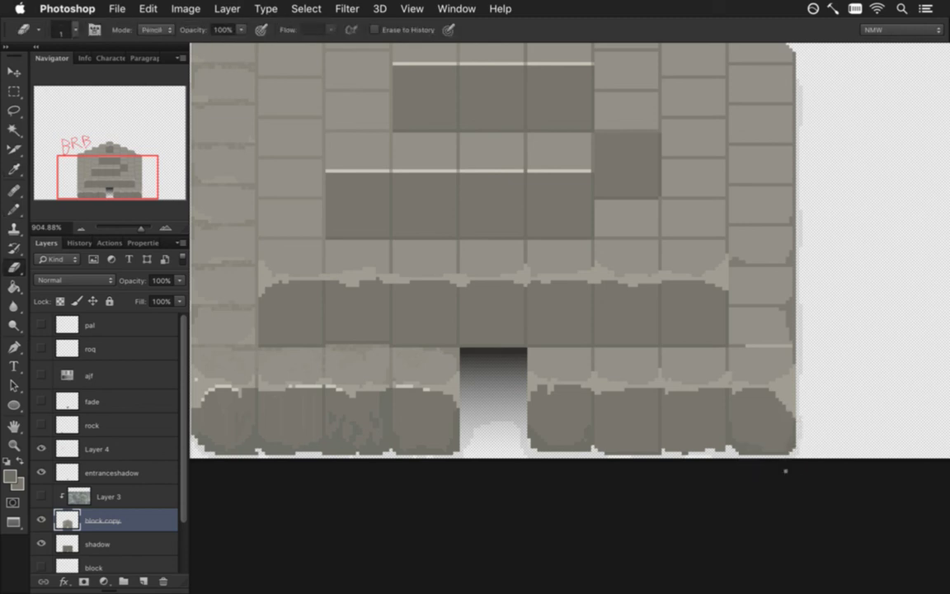
pyautogui.press('b')
pyautogui.keyDown('alt'); pyautogui.click(746, 452); pyautogui.keyUp('alt')
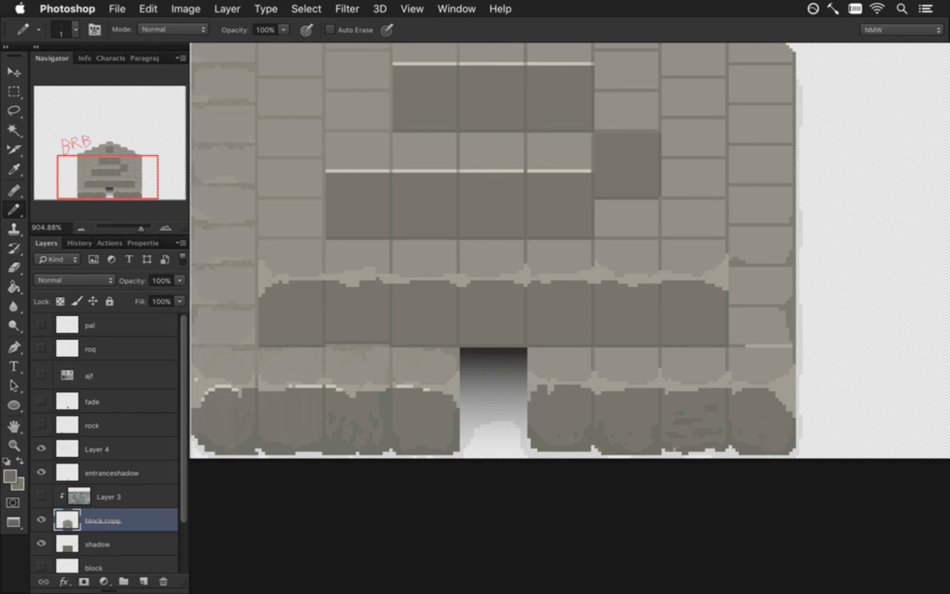
pyautogui.press('i')
pyautogui.click(460, 358)
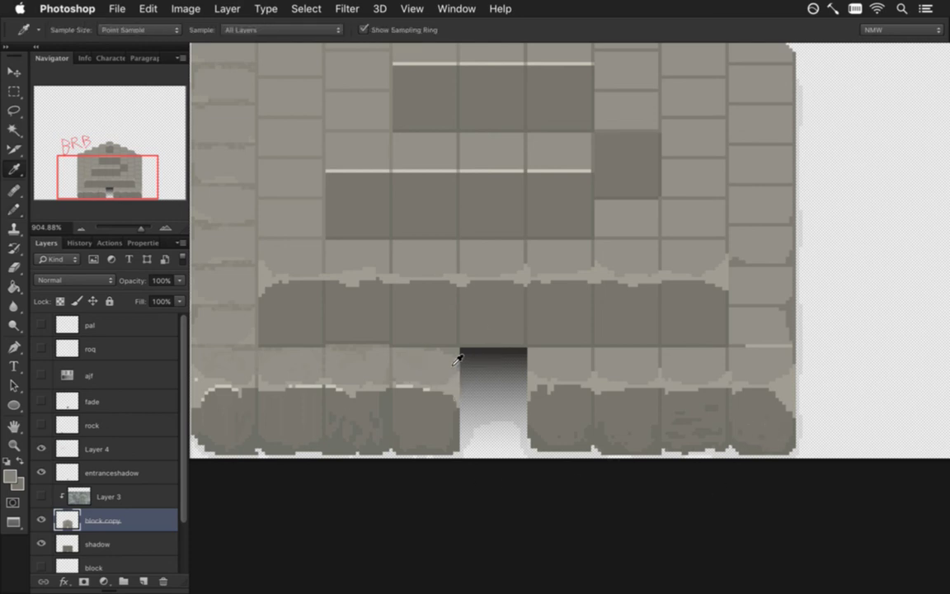
pyautogui.press('b')
pyautogui.press('g')
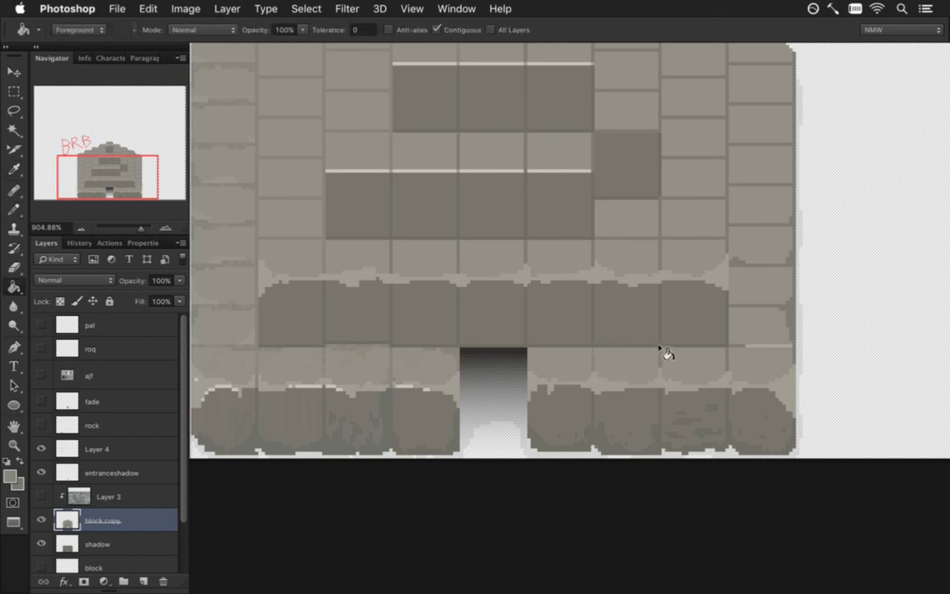
pyautogui.click(736, 342)
pyautogui.press('super+z')
pyautogui.click(15, 131)
pyautogui.click(739, 264)
pyautogui.press('b')
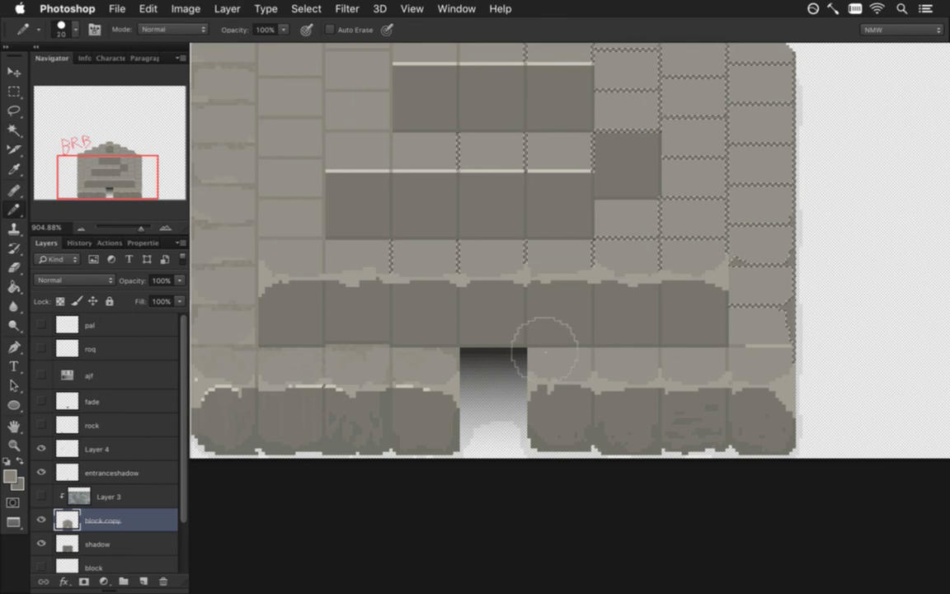
pyautogui.scroll(-5, 562, 333)
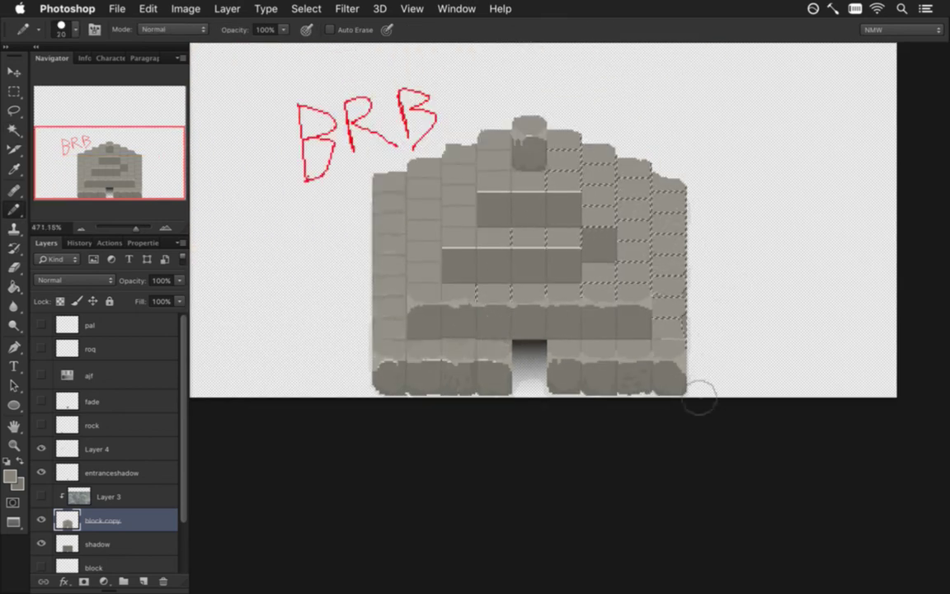
pyautogui.press('m')
pyautogui.hotkey('ctrl', 'd')
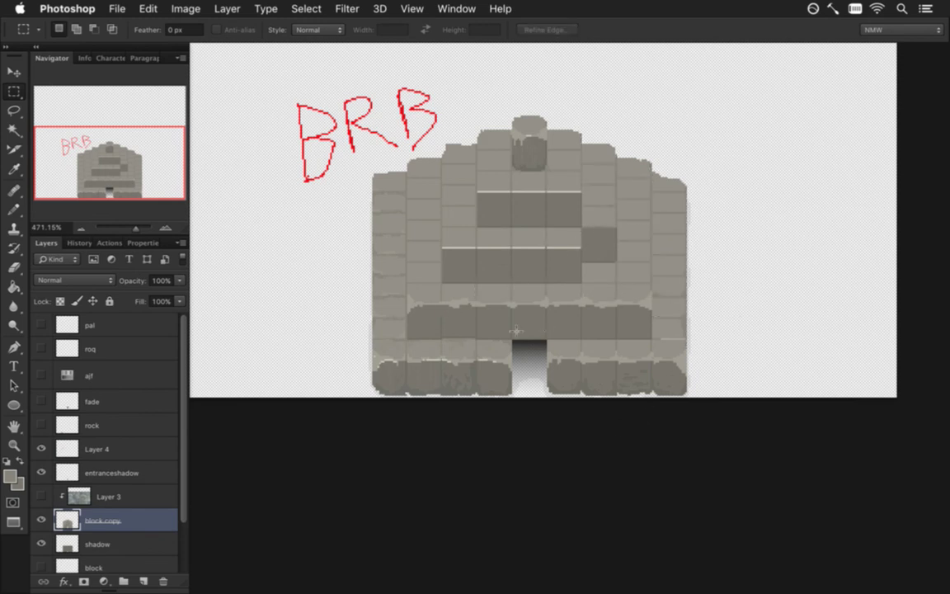
# Pencil a ragged, lighter weathered edge over the straight highlight of the four-block band with a 1 px pencil, rounding both end corners
pyautogui.moveTo(498, 319); pyautogui.dragTo(549, 324)
pyautogui.press('i')
pyautogui.click(422, 282)
pyautogui.moveTo(437, 202); pyautogui.dragTo(424, 313)
pyautogui.press('b')
pyautogui.press('[')
pyautogui.press('[')
pyautogui.press('[')
pyautogui.press('[')
pyautogui.press('[')
pyautogui.press('[')
pyautogui.press('[')
pyautogui.press('[')
pyautogui.press('[')
pyautogui.press('[')
pyautogui.moveTo(348, 252)
pyautogui.mouseDown()
pyautogui.moveTo(352, 296)
pyautogui.moveTo(353, 272)
pyautogui.moveTo(437, 265)
pyautogui.moveTo(461, 278)
pyautogui.moveTo(519, 266)
pyautogui.moveTo(527, 279)
pyautogui.moveTo(513, 287)
pyautogui.moveTo(529, 277)
pyautogui.mouseUp()
pyautogui.moveTo(546, 273)
pyautogui.mouseDown()
pyautogui.moveTo(537, 274)
pyautogui.moveTo(546, 264)
pyautogui.moveTo(565, 278)
pyautogui.moveTo(639, 274)
pyautogui.mouseUp()
pyautogui.click(551, 275)
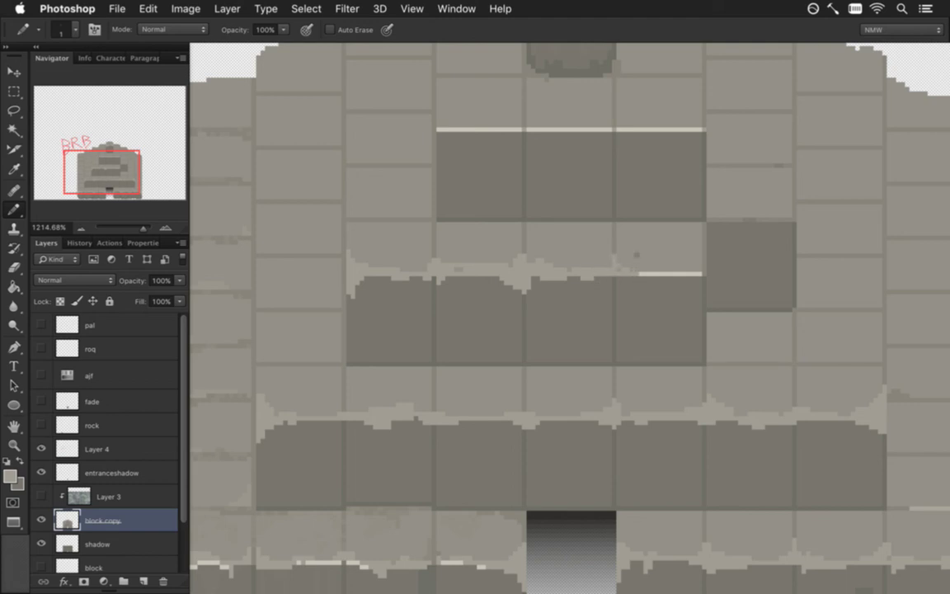
pyautogui.moveTo(701, 289)
pyautogui.mouseDown()
pyautogui.moveTo(692, 273)
pyautogui.moveTo(702, 254)
pyautogui.moveTo(639, 274)
pyautogui.mouseUp()
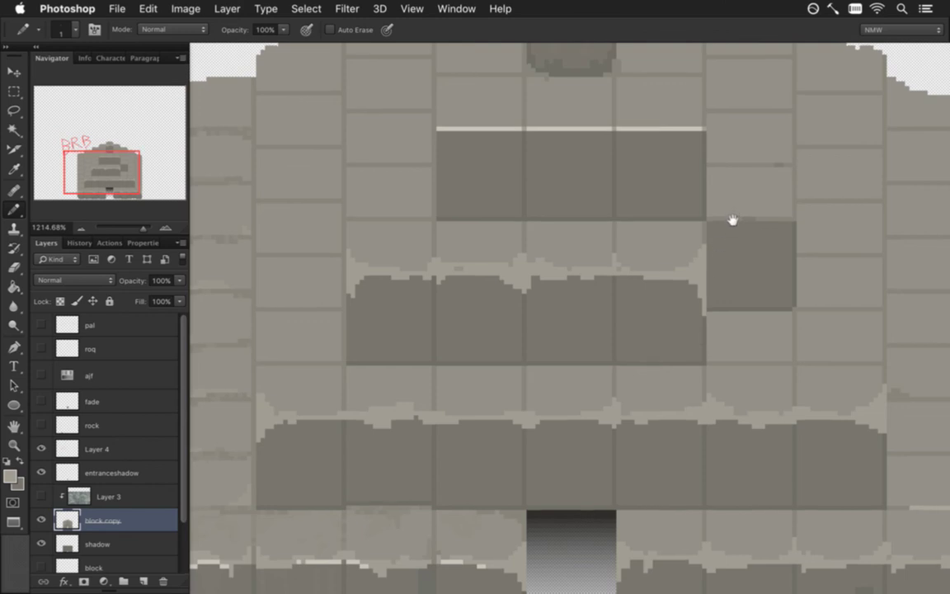
# Round the upper corners of the single offset dark block with lighter stone pixels and soften the joints above it
pyautogui.scroll(3, 730, 221)
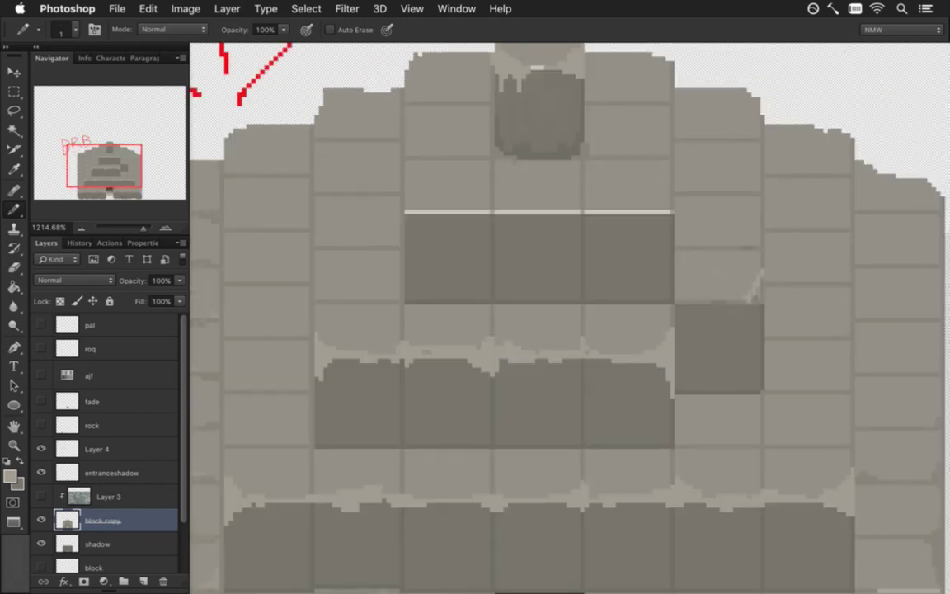
pyautogui.moveTo(747, 307)
pyautogui.mouseDown()
pyautogui.moveTo(758, 333)
pyautogui.moveTo(762, 307)
pyautogui.moveTo(763, 342)
pyautogui.mouseUp()
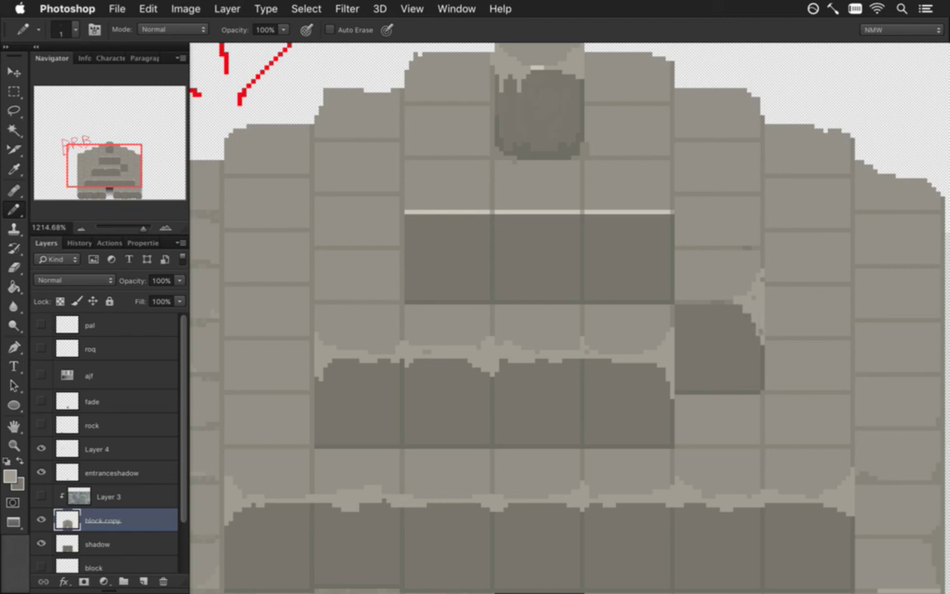
pyautogui.moveTo(677, 312); pyautogui.dragTo(676, 322)
pyautogui.keyDown('alt'); pyautogui.click(681, 250); pyautogui.keyUp('alt')
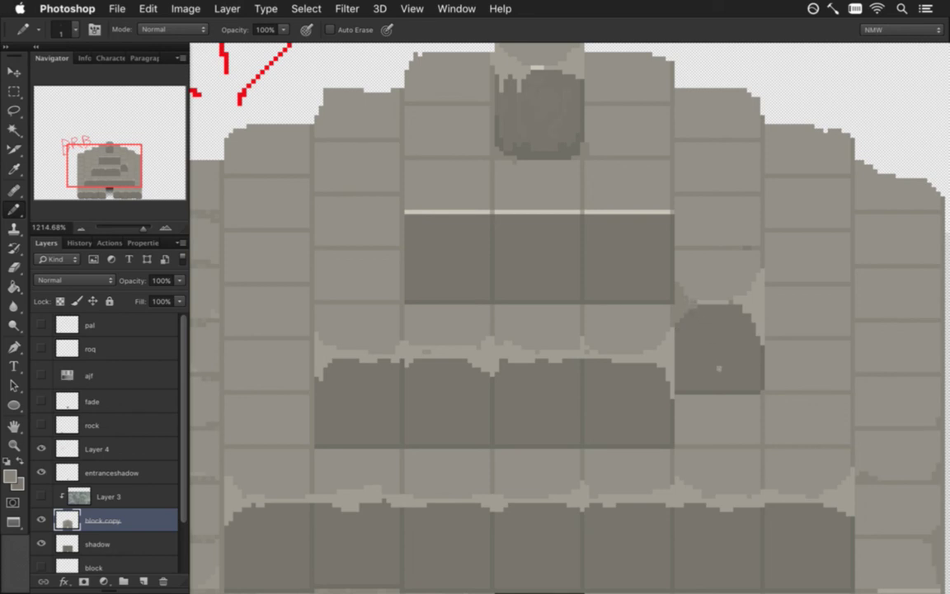
# Round and darken the lower corners of the offset dark block and roughen the joint beside its lower right corner
pyautogui.keyDown('alt'); pyautogui.click(683, 395); pyautogui.keyUp('alt')
pyautogui.keyDown('alt'); pyautogui.click(766, 391); pyautogui.keyUp('alt')
pyautogui.moveTo(766, 384); pyautogui.dragTo(743, 392)
pyautogui.press('i')
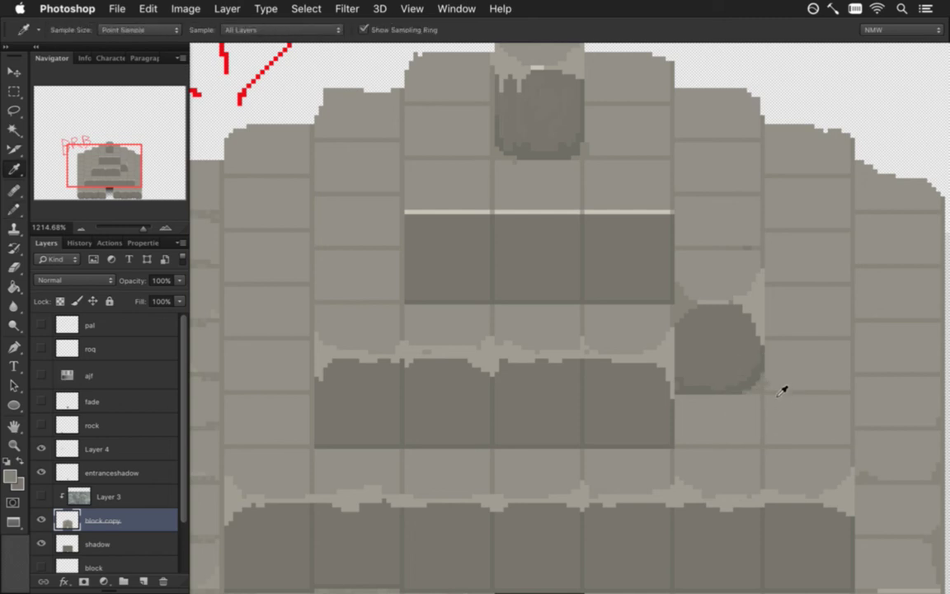
pyautogui.press('b')
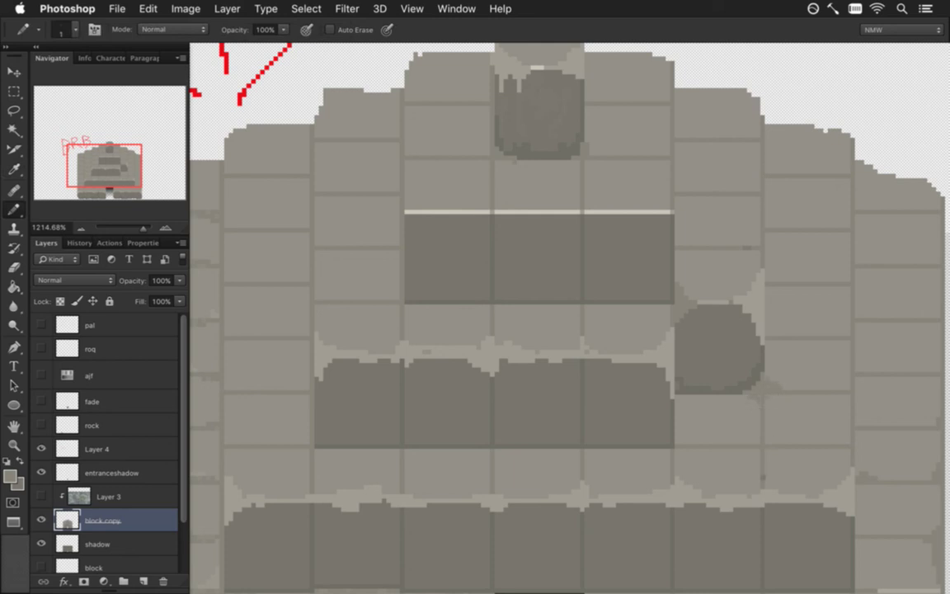
# Pencil a ragged, lighter weathered edge over the straight highlight of the three-block band, dipping at the block joints
pyautogui.press('i')
pyautogui.click(757, 309)
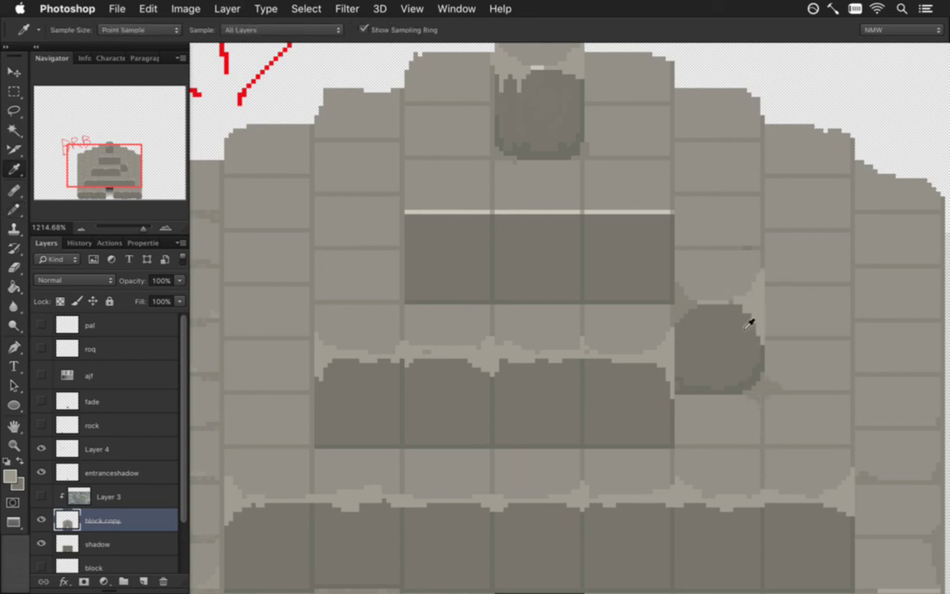
pyautogui.press('b')
pyautogui.moveTo(408, 213)
pyautogui.mouseDown()
pyautogui.moveTo(425, 212)
pyautogui.moveTo(407, 193)
pyautogui.moveTo(435, 201)
pyautogui.moveTo(420, 184)
pyautogui.moveTo(410, 183)
pyautogui.moveTo(430, 212)
pyautogui.mouseUp()
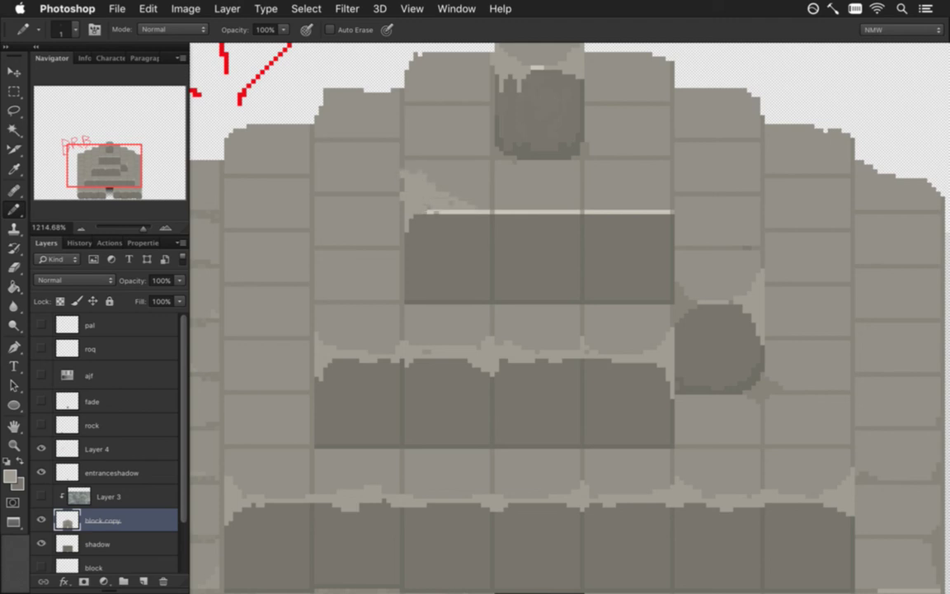
pyautogui.press('i')
pyautogui.click(409, 175)
pyautogui.press('b')
pyautogui.keyDown('alt'); pyautogui.click(428, 204); pyautogui.keyUp('alt')
pyautogui.moveTo(442, 212)
pyautogui.mouseDown()
pyautogui.moveTo(470, 224)
pyautogui.moveTo(458, 214)
pyautogui.moveTo(492, 212)
pyautogui.moveTo(493, 196)
pyautogui.moveTo(492, 221)
pyautogui.moveTo(521, 220)
pyautogui.moveTo(577, 209)
pyautogui.moveTo(582, 193)
pyautogui.moveTo(584, 216)
pyautogui.mouseUp()
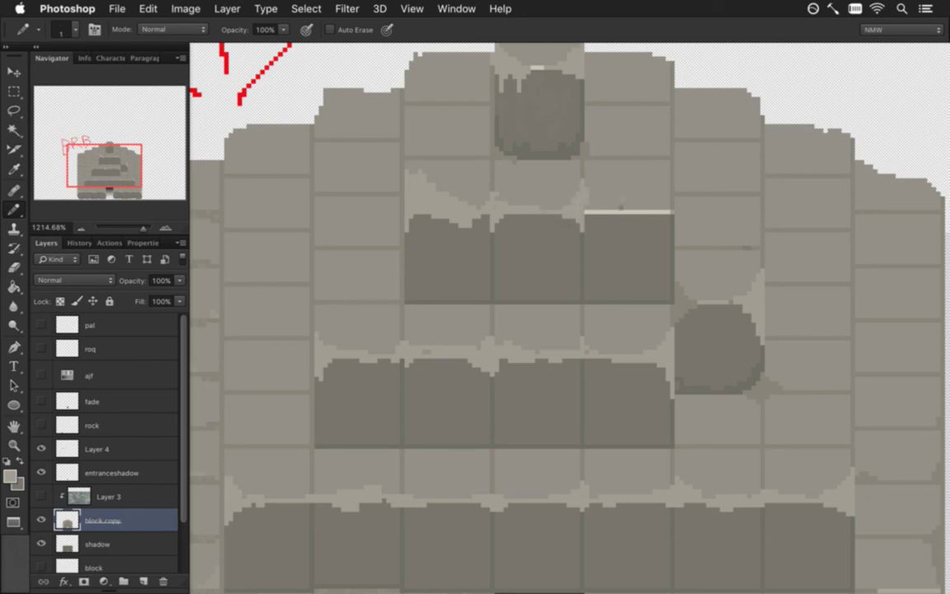
pyautogui.moveTo(584, 211); pyautogui.dragTo(616, 212)
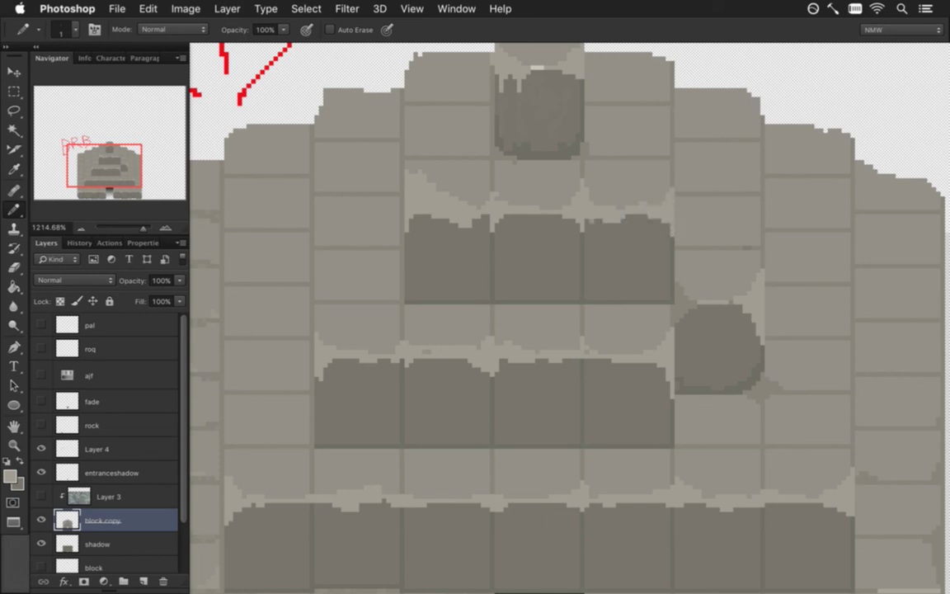
# Pencil dark shading along the lower edge of the four-block band and chip the stone joints across the pyramid
pyautogui.moveTo(594, 192); pyautogui.dragTo(579, 267)
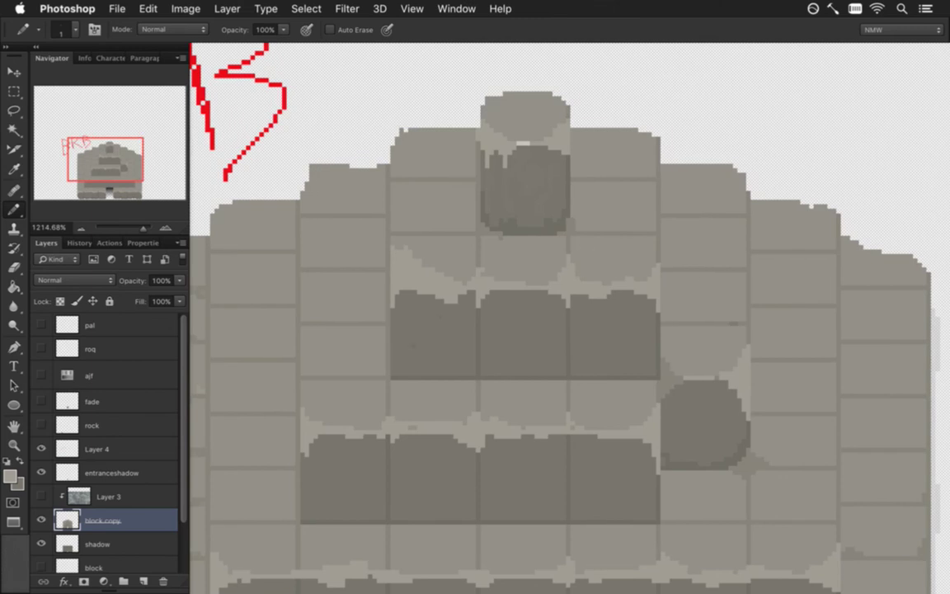
pyautogui.scroll(-5, 515, 380)
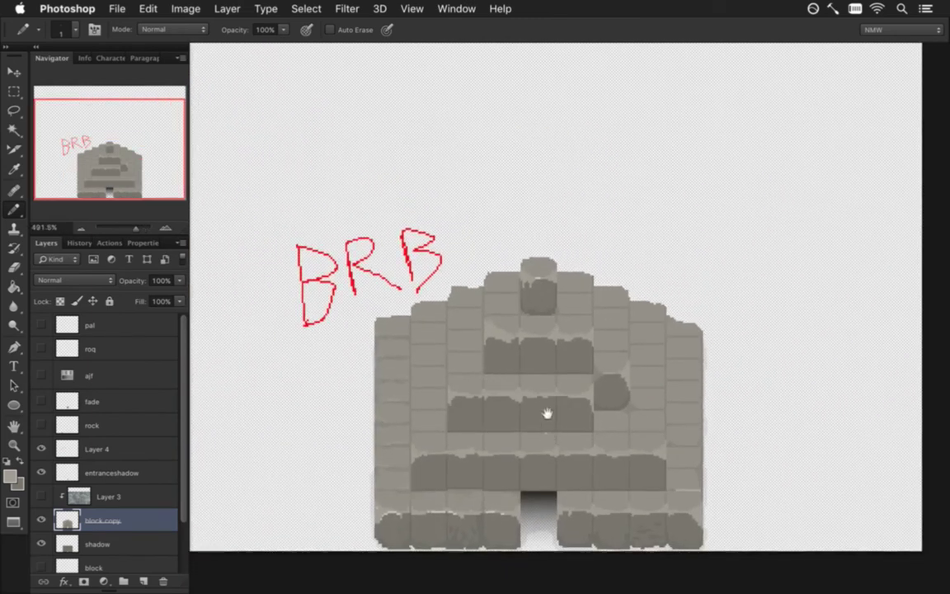
pyautogui.moveTo(547, 414); pyautogui.dragTo(551, 338)
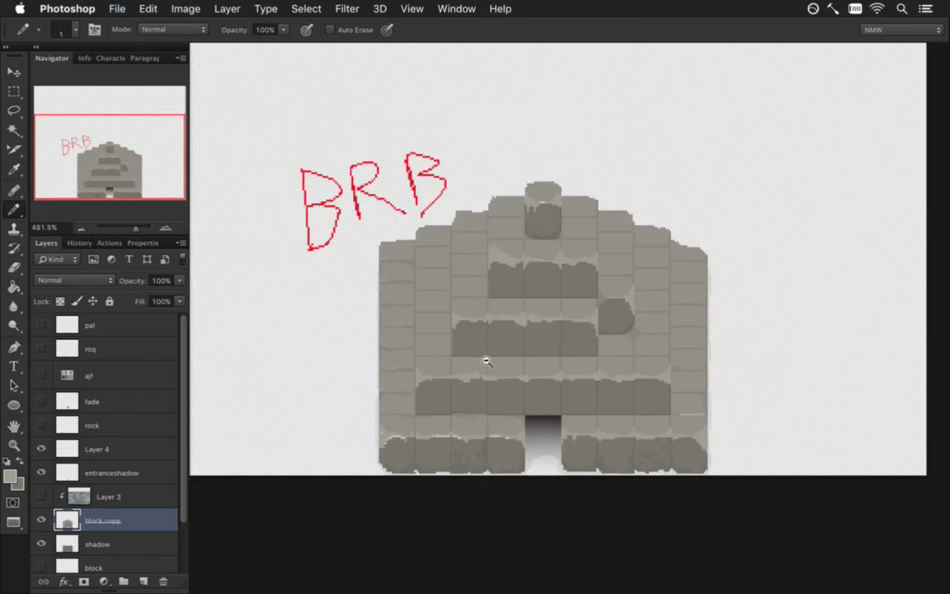
pyautogui.scroll(4, 487, 361)
pyautogui.scroll(4, 480, 322)
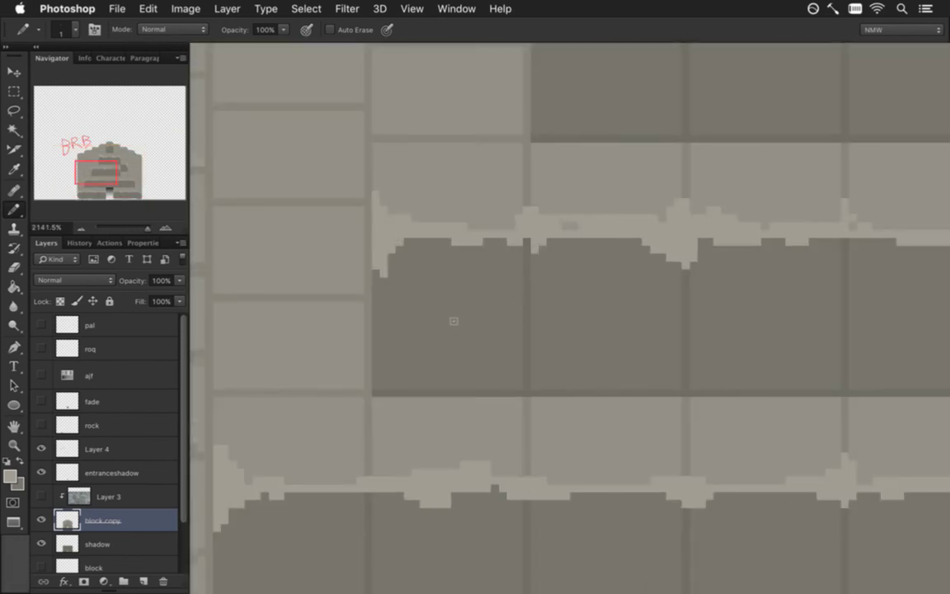
pyautogui.keyDown('alt'); pyautogui.click(397, 396); pyautogui.keyUp('alt')
pyautogui.moveTo(382, 376)
pyautogui.mouseDown()
pyautogui.moveTo(420, 401)
pyautogui.moveTo(403, 407)
pyautogui.moveTo(451, 401)
pyautogui.moveTo(497, 369)
pyautogui.moveTo(484, 391)
pyautogui.moveTo(493, 399)
pyautogui.moveTo(521, 364)
pyautogui.mouseUp()
pyautogui.moveTo(626, 379); pyautogui.dragTo(478, 389)
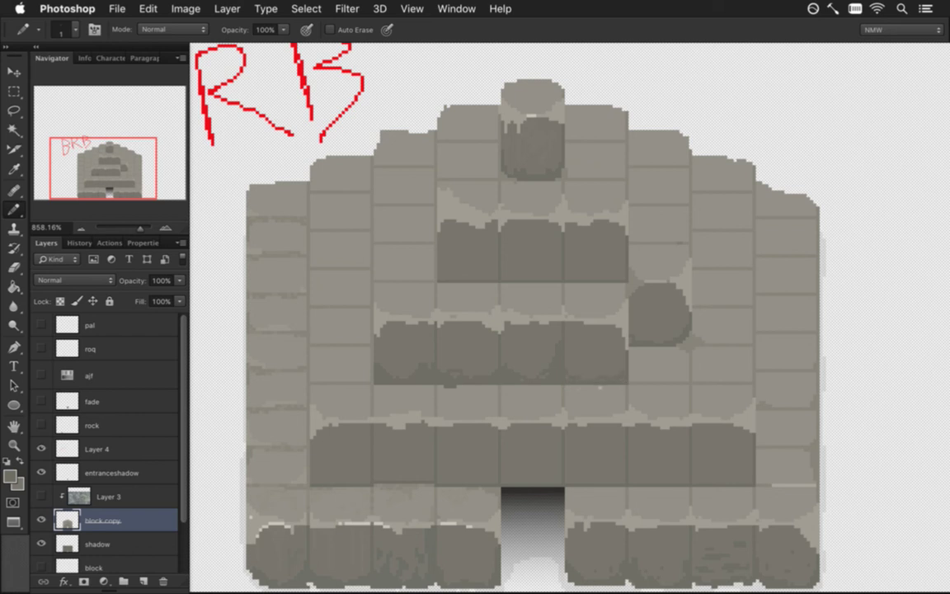
pyautogui.keyDown('alt'); pyautogui.click(571, 346); pyautogui.keyUp('alt')
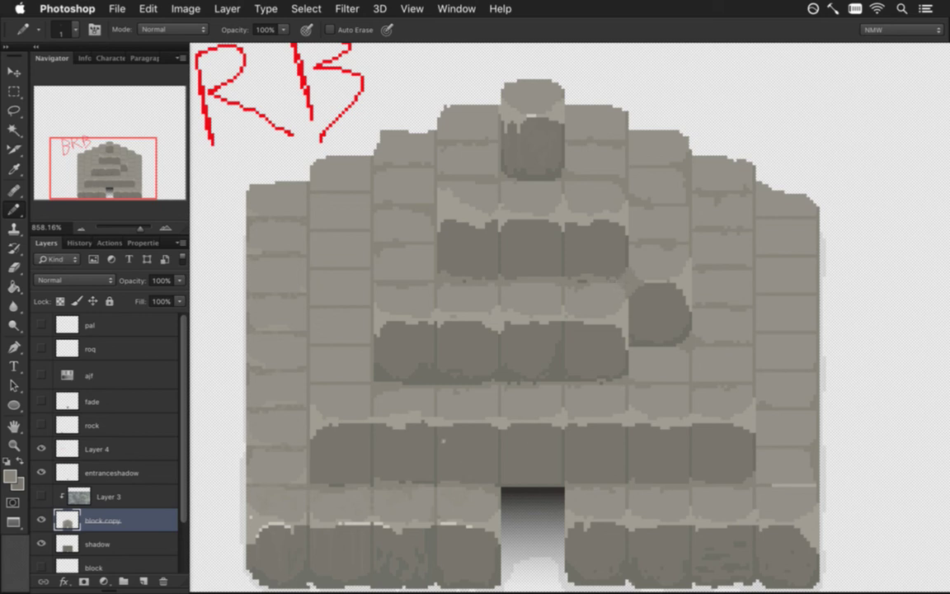
# Roughen the joint beneath the right block of the three-block band with sampled stone tones
pyautogui.keyDown('alt'); pyautogui.click(632, 263); pyautogui.keyUp('alt')
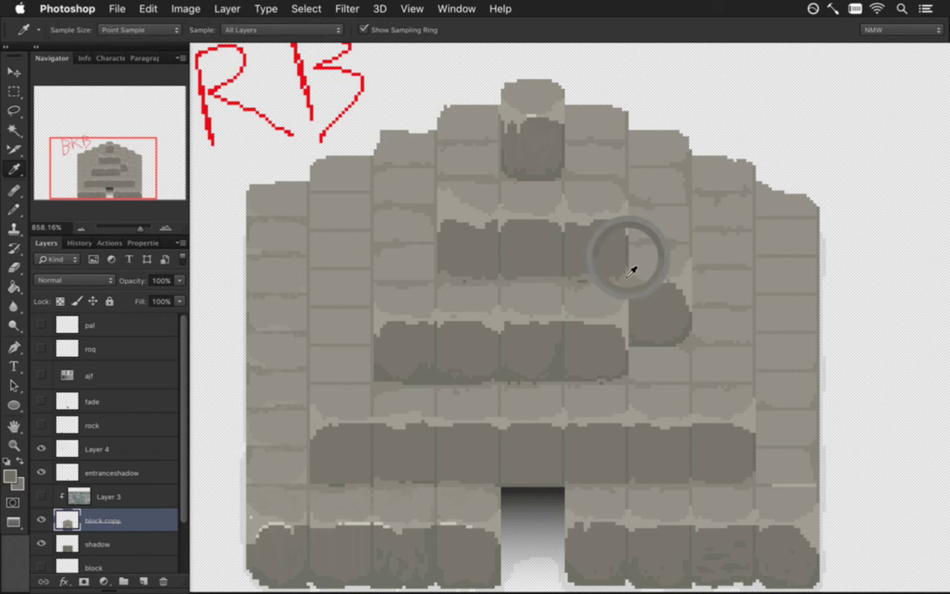
pyautogui.moveTo(596, 299); pyautogui.dragTo(634, 299)
pyautogui.moveTo(598, 332); pyautogui.dragTo(528, 326)
pyautogui.moveTo(588, 321); pyautogui.dragTo(657, 301)
pyautogui.keyDown('alt'); pyautogui.click(616, 294); pyautogui.keyUp('alt')
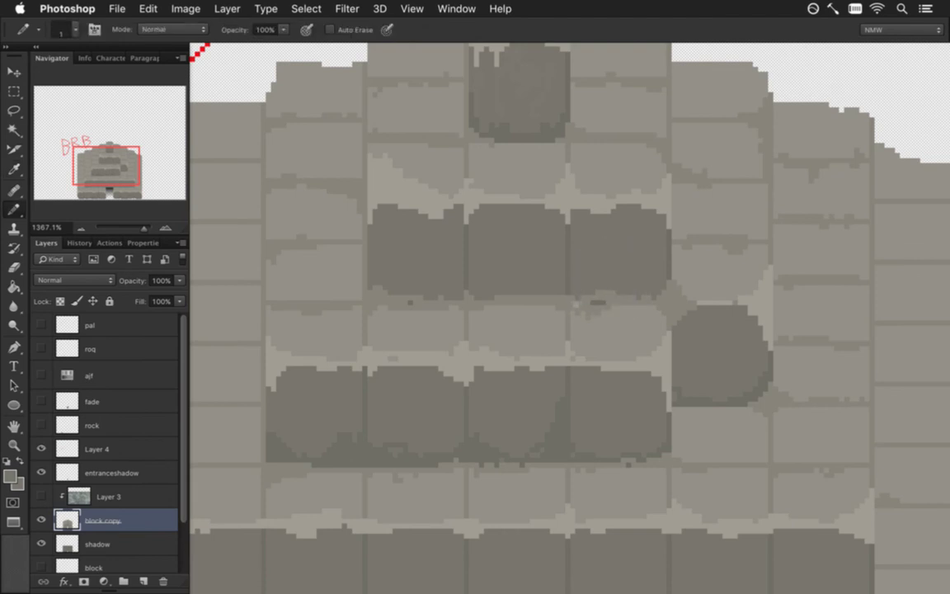
pyautogui.moveTo(588, 307)
pyautogui.mouseDown()
pyautogui.moveTo(577, 313)
pyautogui.moveTo(612, 293)
pyautogui.moveTo(664, 296)
pyautogui.mouseUp()
# Pencil dark shading along the lower edges of the three-block band's middle and right blocks and chip the middle block's face
pyautogui.keyDown('alt'); pyautogui.click(672, 280); pyautogui.keyUp('alt')
pyautogui.keyDown('alt'); pyautogui.click(672, 287); pyautogui.keyUp('alt')
pyautogui.keyDown('alt'); pyautogui.click(674, 276); pyautogui.keyUp('alt')
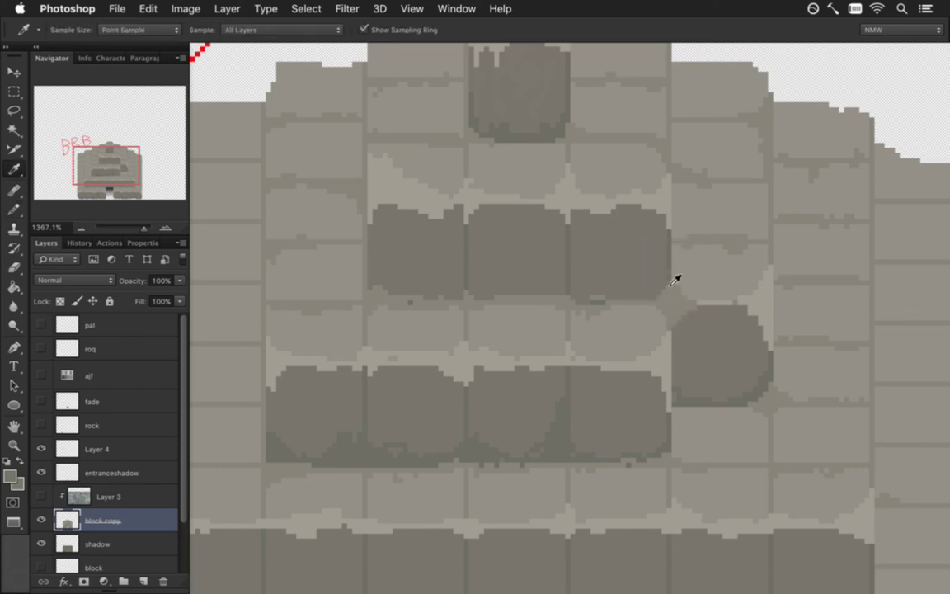
pyautogui.keyDown('alt'); pyautogui.click(597, 264); pyautogui.keyUp('alt')
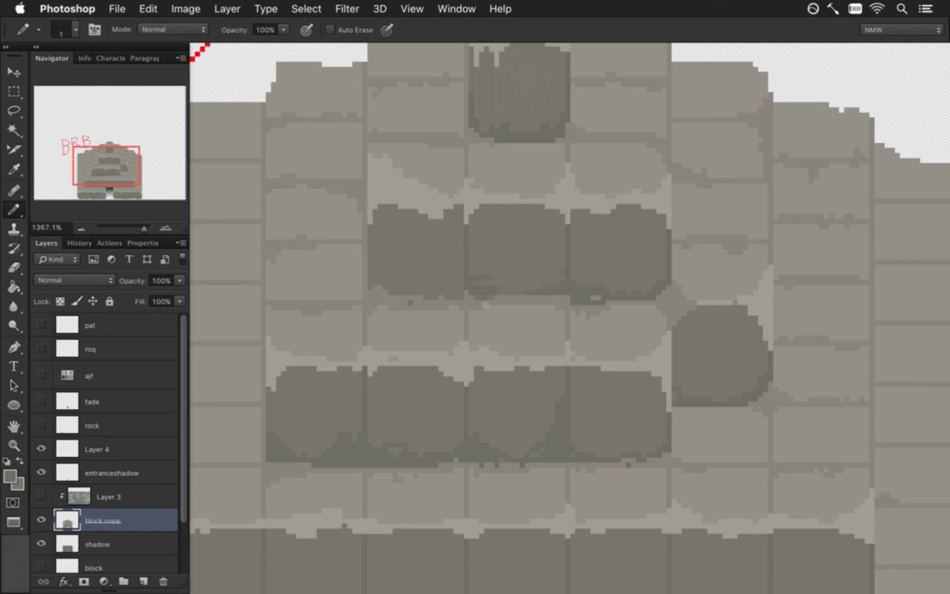
pyautogui.moveTo(483, 279); pyautogui.dragTo(472, 262)
# Pencil dark, ragged shading along the lower edge of the seven-block band from its left corner to the doorway
pyautogui.moveTo(526, 490); pyautogui.dragTo(573, 272)
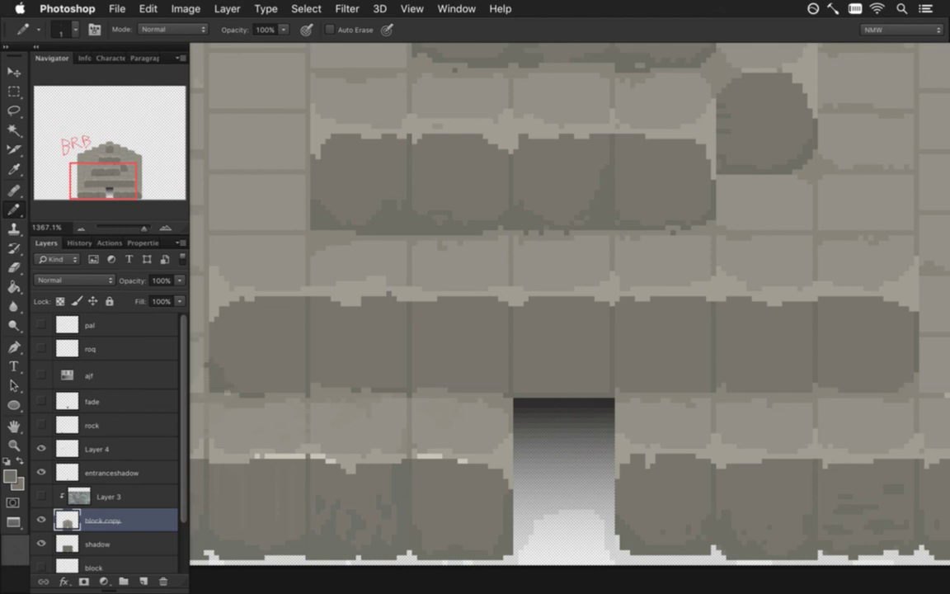
pyautogui.keyDown('alt'); pyautogui.click(224, 401); pyautogui.keyUp('alt')
pyautogui.click(192, 357)
pyautogui.press('b')
pyautogui.moveTo(327, 349); pyautogui.dragTo(448, 359)
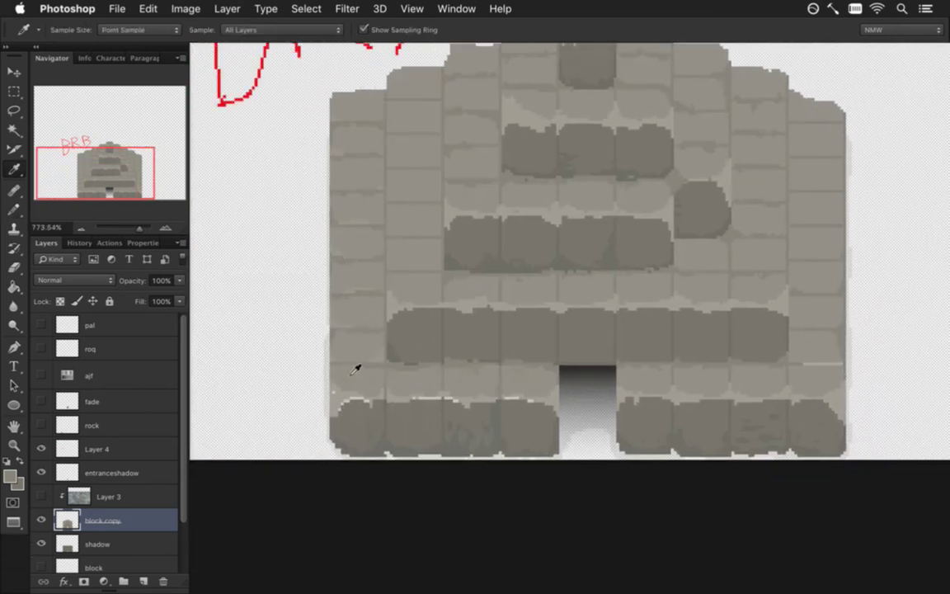
pyautogui.click(354, 323)
pyautogui.press('b')
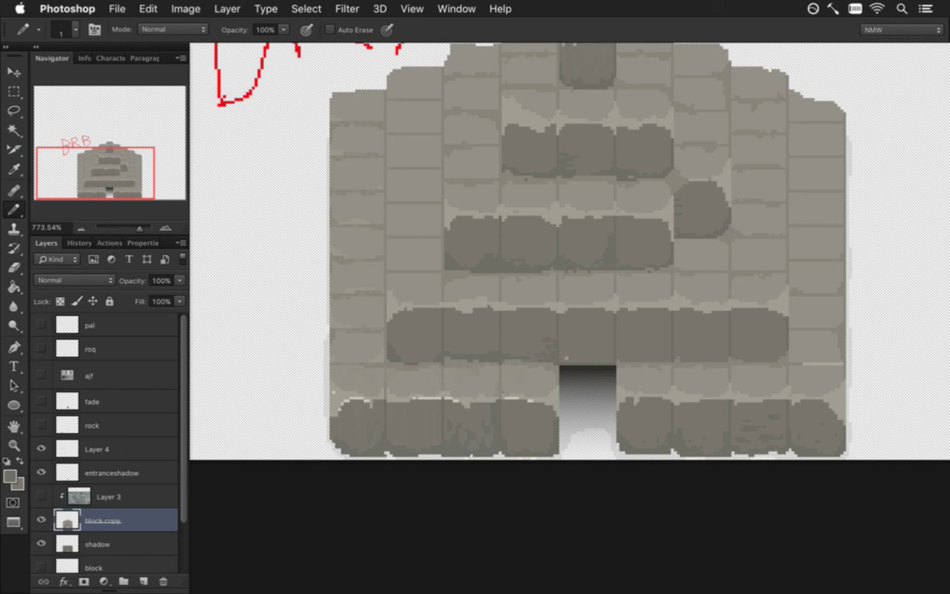
# Erase the lower corners of the dark block directly above the doorway to give it a rounded, ragged edge
pyautogui.press('alt')
pyautogui.press('e')
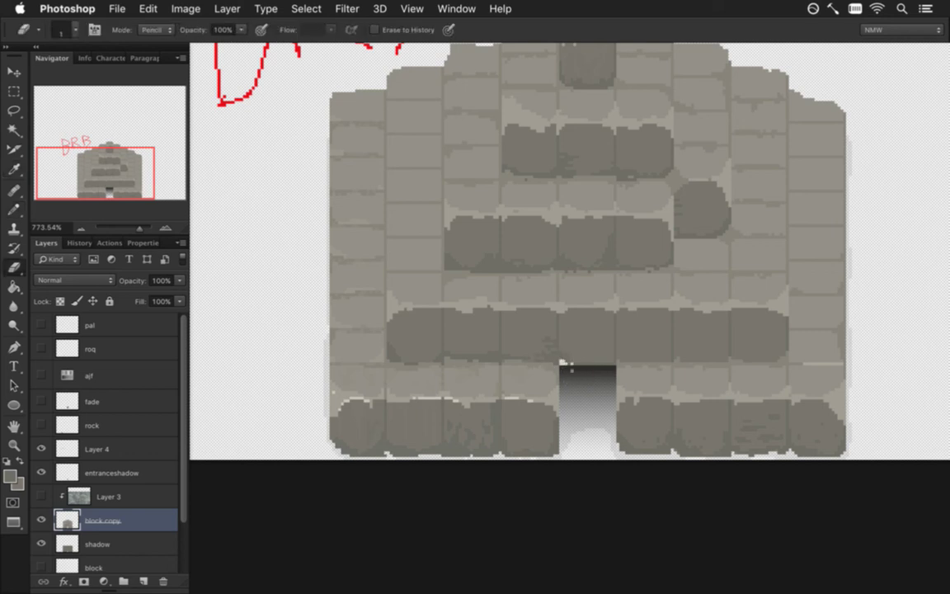
pyautogui.click(610, 362)
pyautogui.moveTo(615, 358); pyautogui.dragTo(613, 364)
# On the entranceshadow layer, fill the erased gaps above the doorway with the sampled darkest shadow colour
pyautogui.click(144, 476)
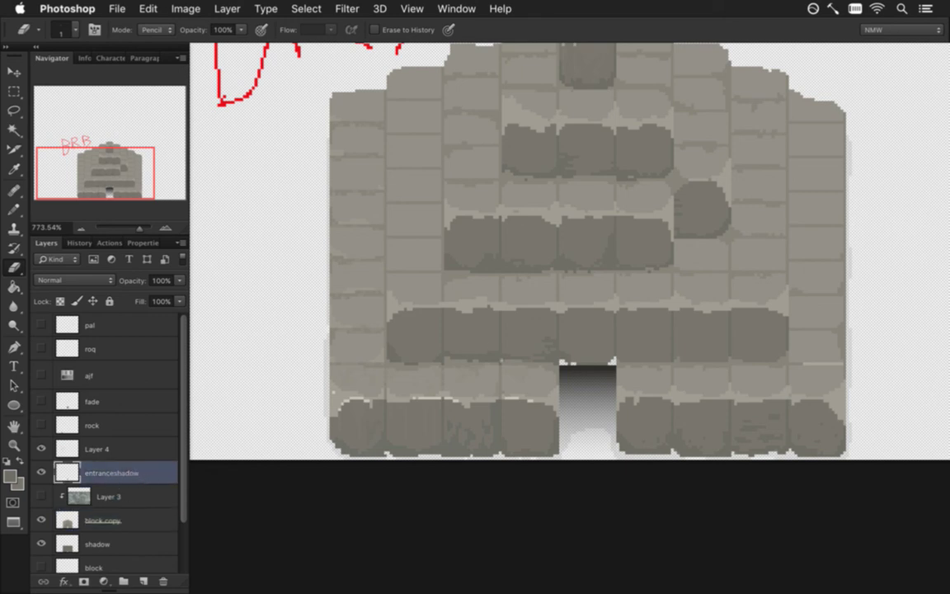
pyautogui.press('i')
pyautogui.click(568, 377)
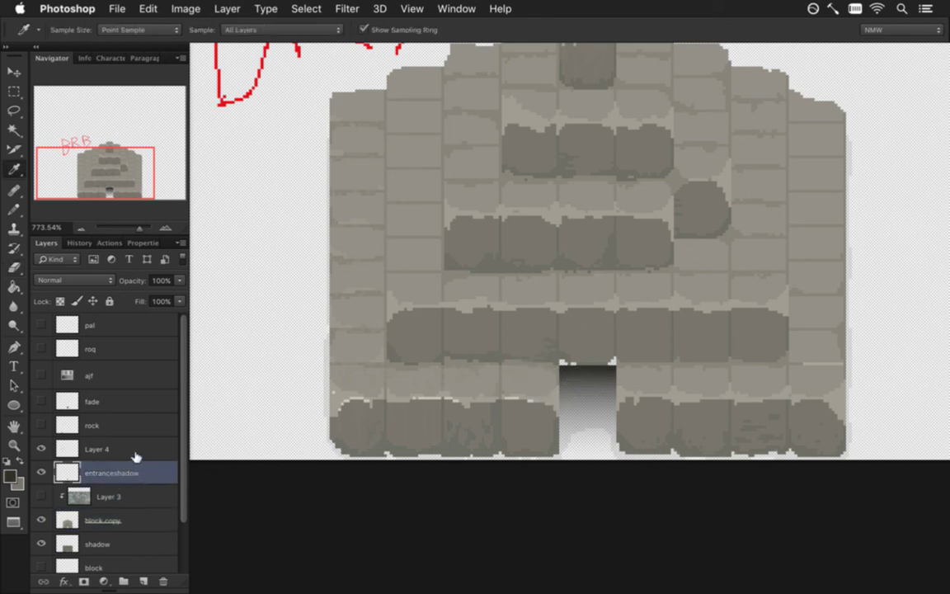
pyautogui.press('b')
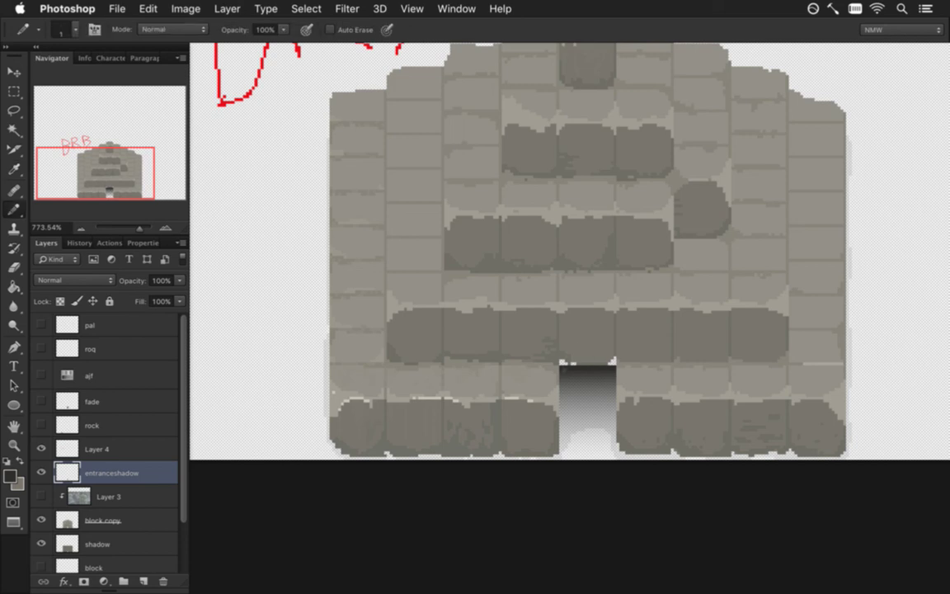
pyautogui.click(569, 374)
# On the block copy layer, chip the horizontal joints and soften the stone corners in the pyramid's outer columns
pyautogui.click(66, 520)
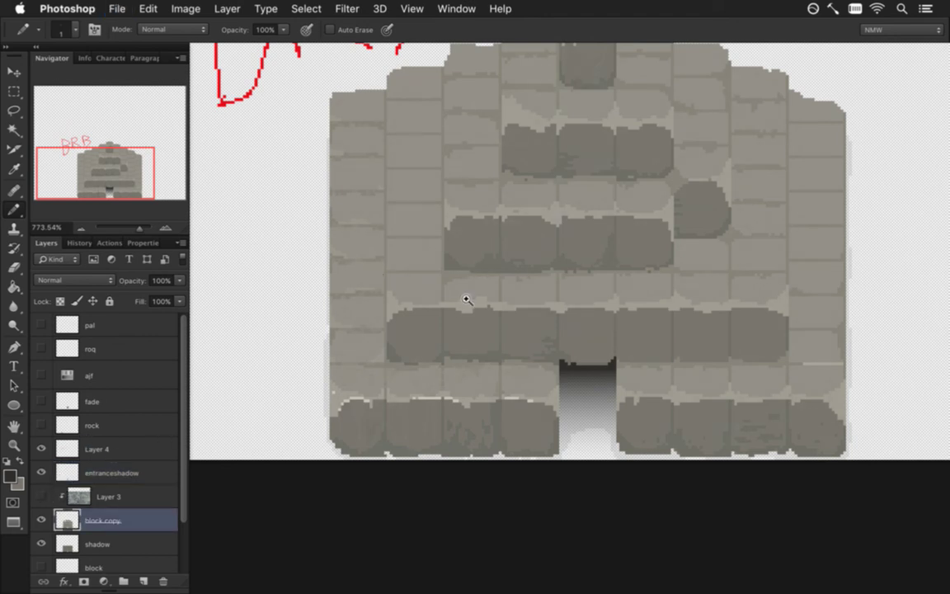
pyautogui.scroll(-2, 435, 297)
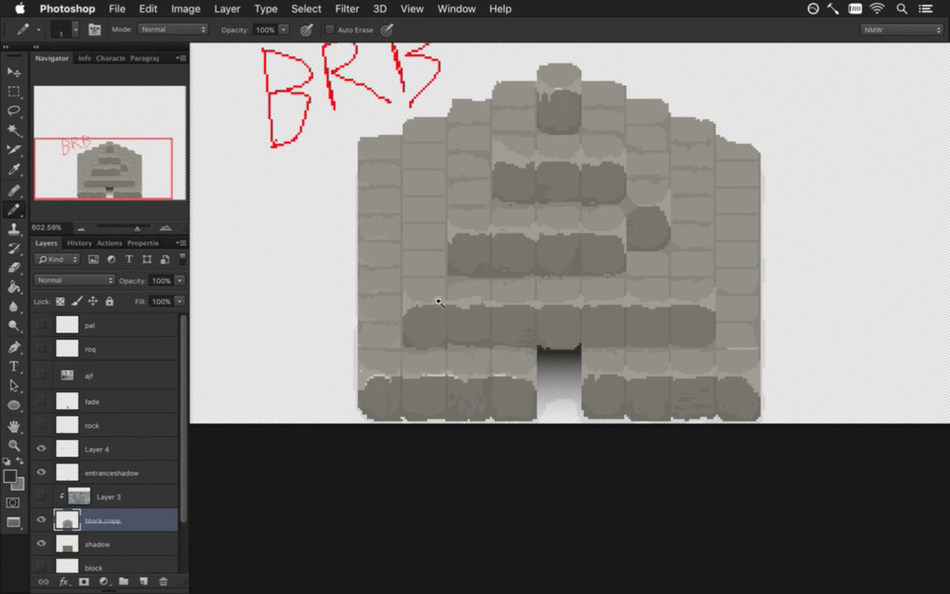
pyautogui.scroll(3, 433, 295)
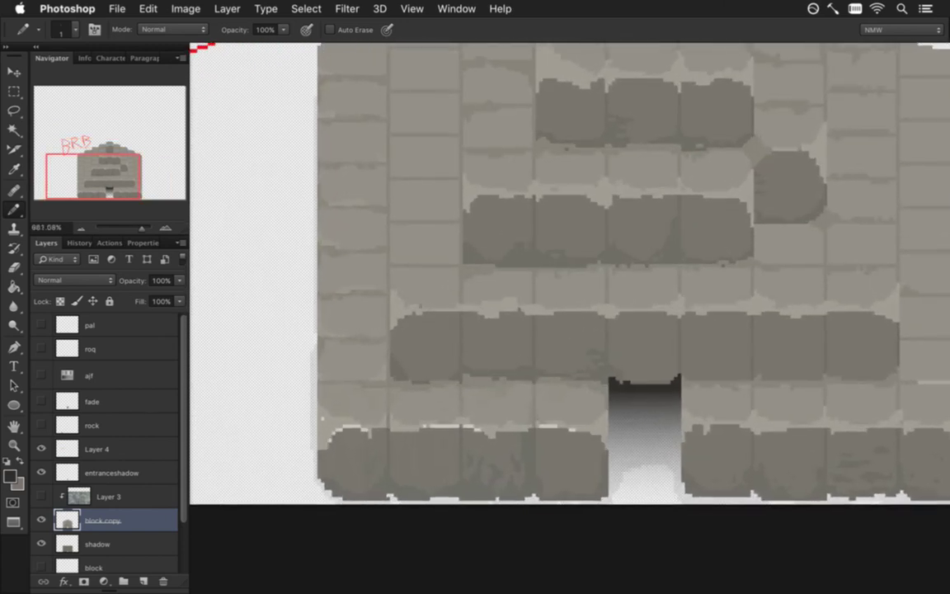
pyautogui.press('i')
pyautogui.click(368, 301)
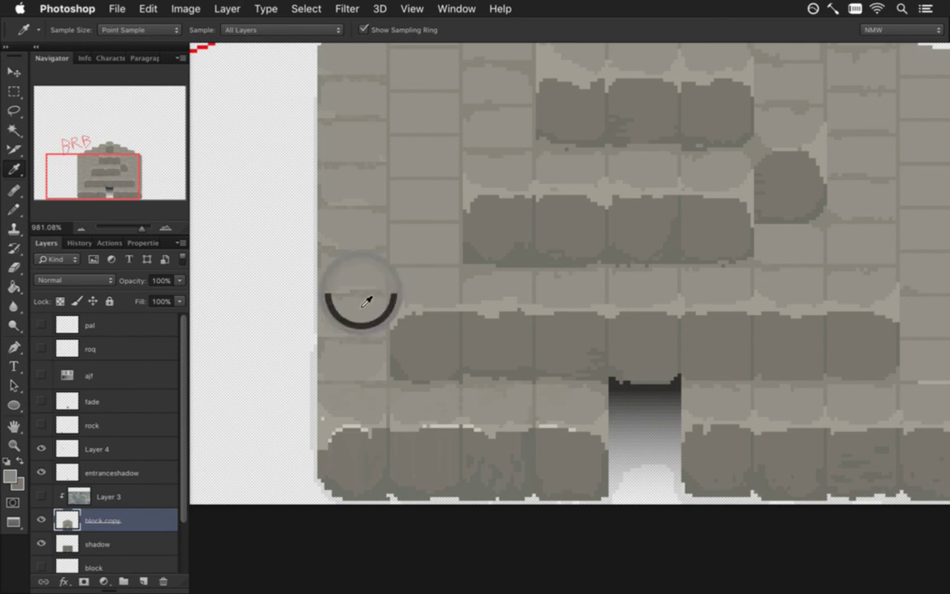
pyautogui.click(428, 271)
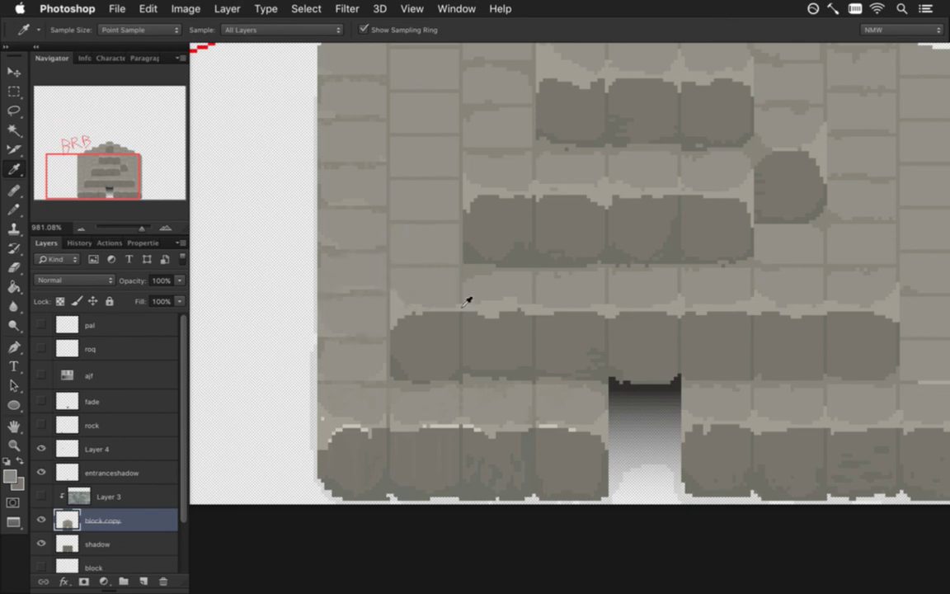
pyautogui.scroll(-2, 431, 293)
pyautogui.press('b')
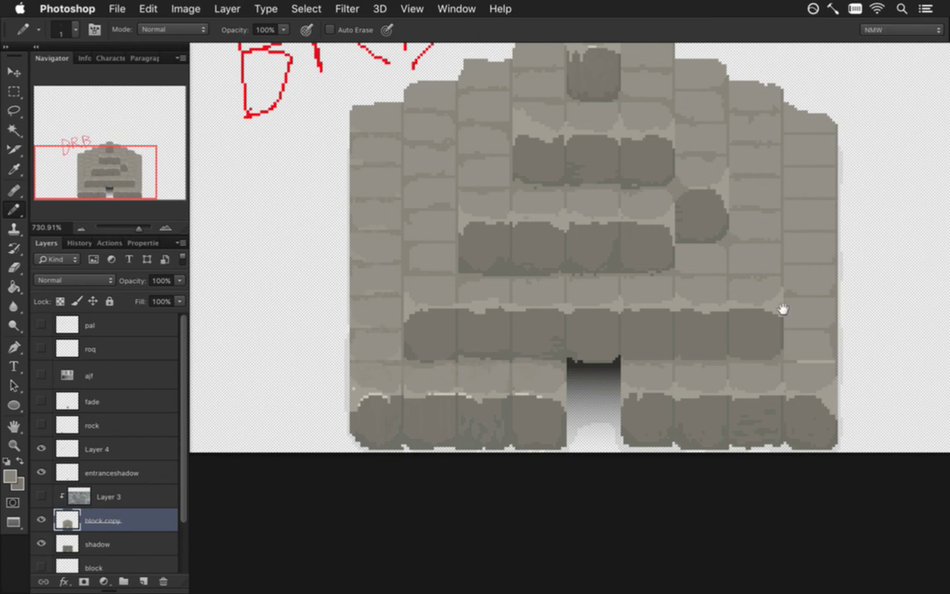
pyautogui.hscroll(5, 719, 311)
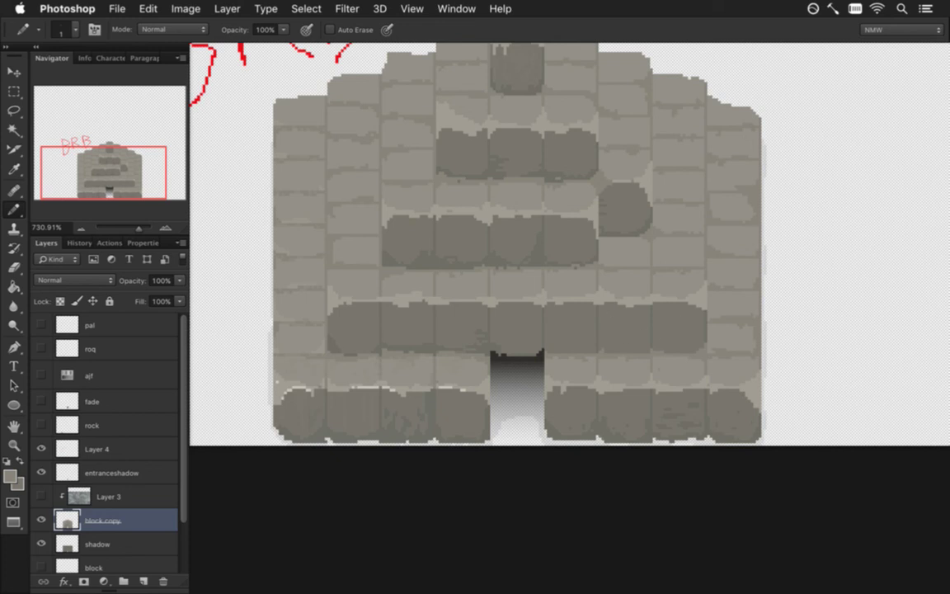
# Select the light weathered edges by colour and pencil pale highlight pixels along the upper edges of the two lowest dark bands
pyautogui.keyDown('alt'); pyautogui.click(305, 391); pyautogui.keyUp('alt')
pyautogui.click(18, 135)
pyautogui.click(399, 272)
pyautogui.press('b')
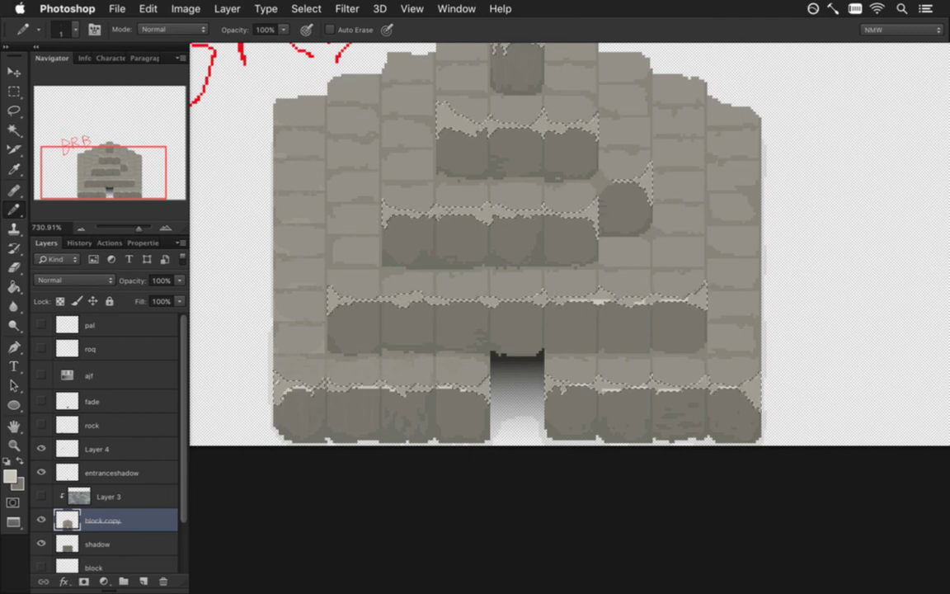
pyautogui.press('super+z')
pyautogui.press('super+z')
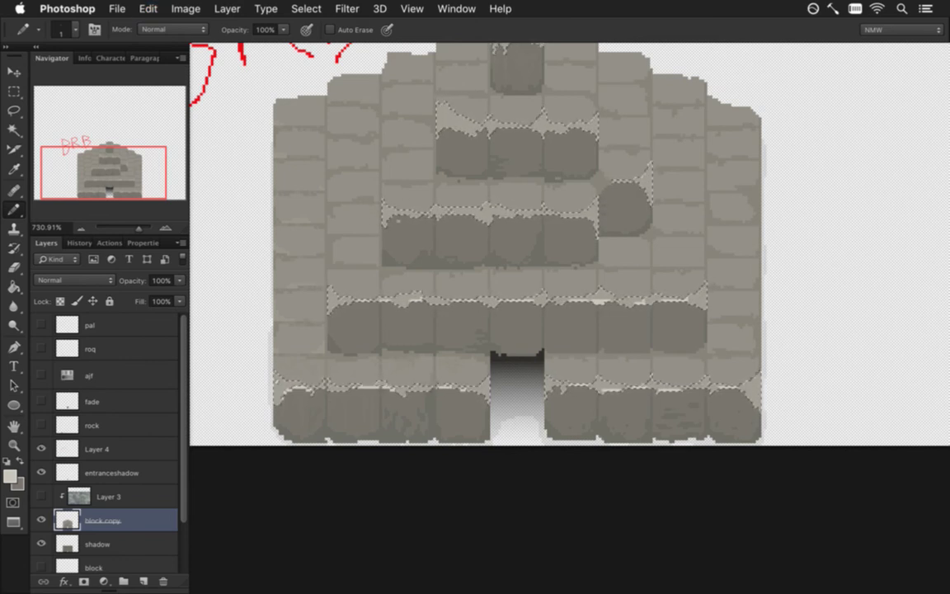
# Save the document and pencil pale highlights above the four-block band, the three-block band and the offset block
pyautogui.press('super+s')
pyautogui.moveTo(569, 135); pyautogui.dragTo(557, 244)
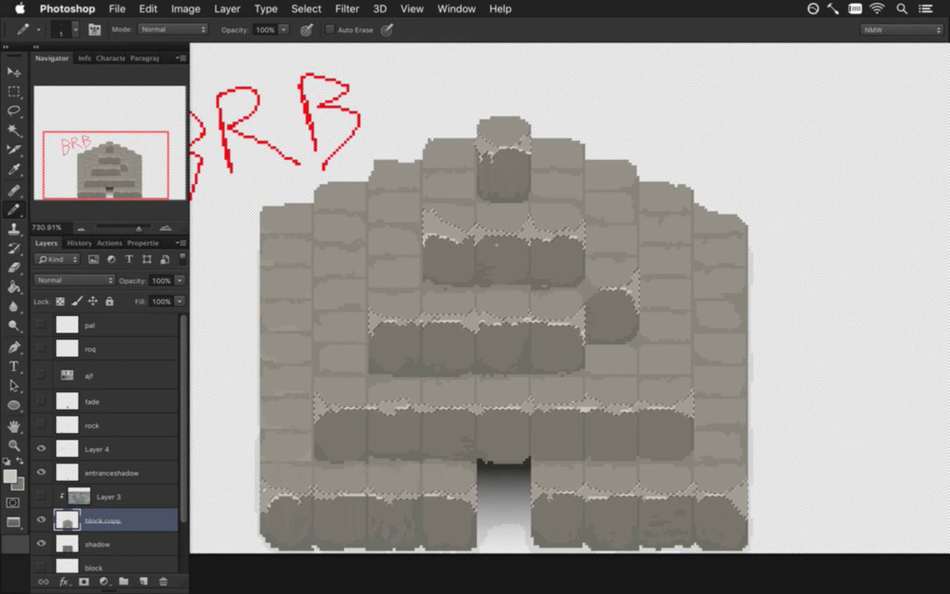
pyautogui.press('m')
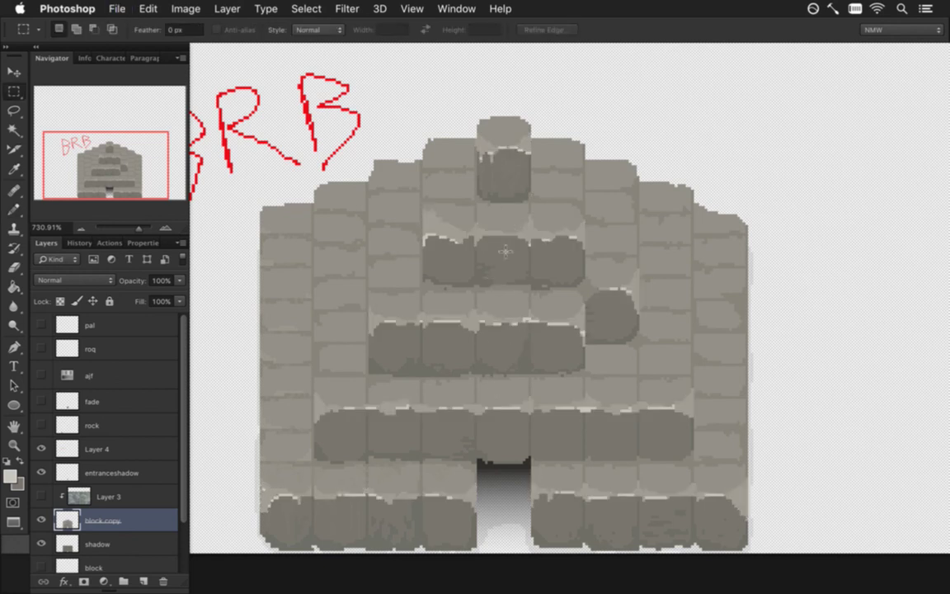
# Sample a stone tone and touch up the worn edges around the top dark block
pyautogui.press('i')
pyautogui.click(445, 211)
pyautogui.press('b')
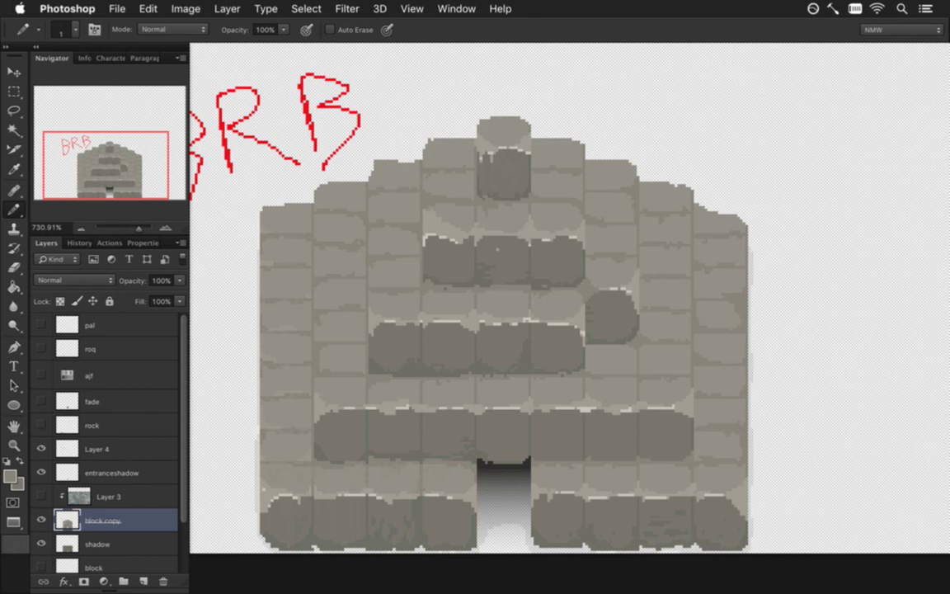
pyautogui.scroll(-3, 483, 250)
pyautogui.press('e')
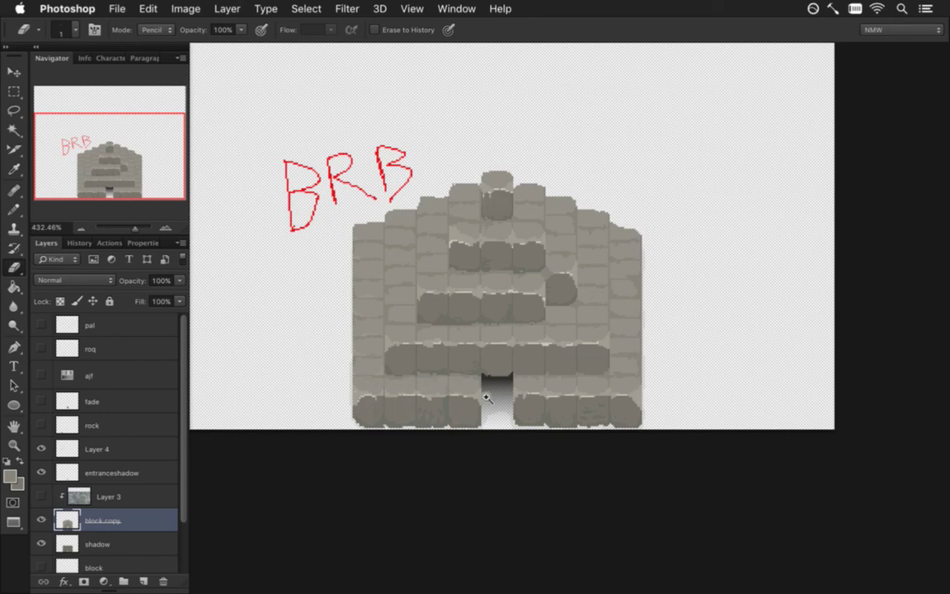
# Select the dark block faces by colour and pencil darker shading along the seven-block band's lower edge right of the doorway
pyautogui.scroll(5, 486, 393)
pyautogui.press('b')
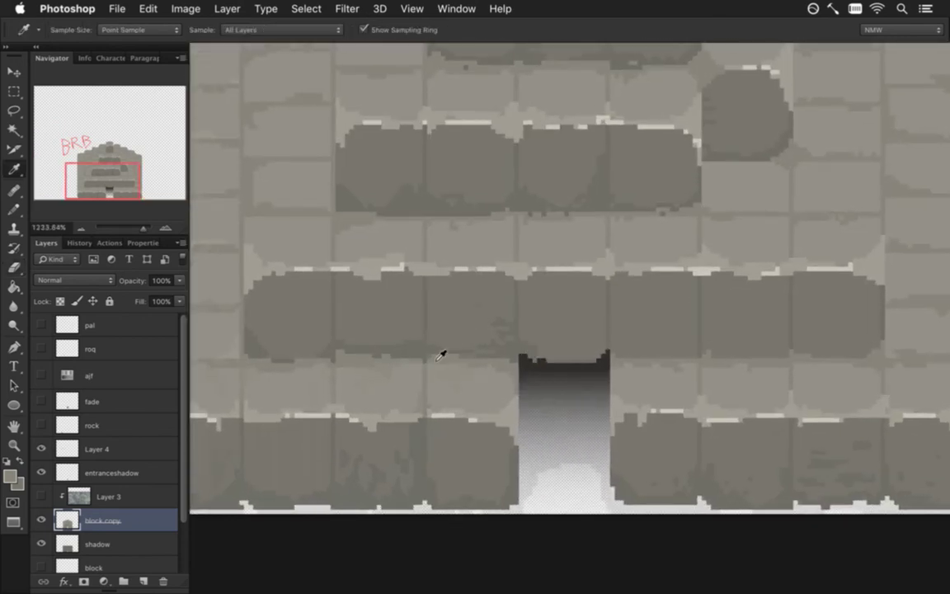
pyautogui.hotkey('shift', 'b')
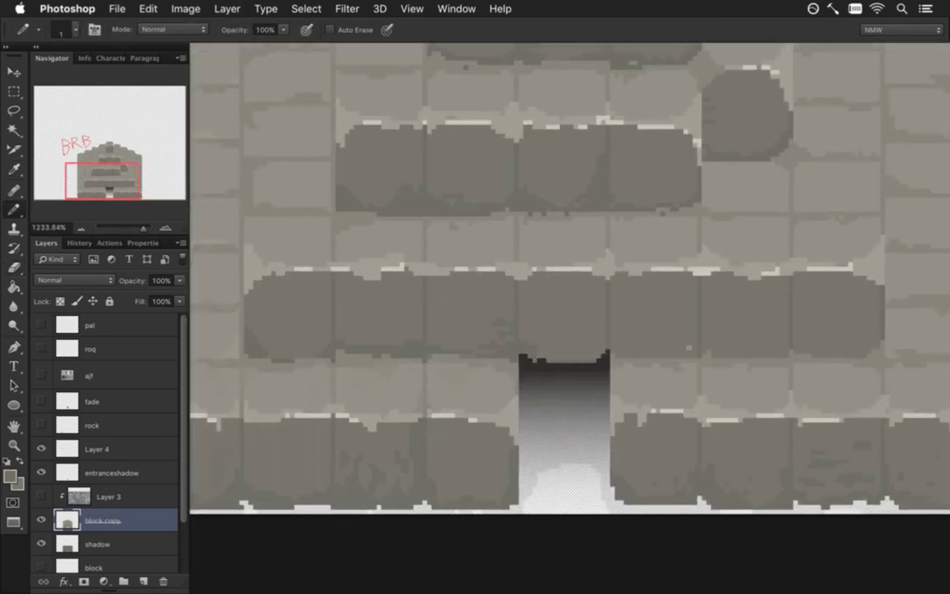
pyautogui.moveTo(684, 350); pyautogui.dragTo(532, 327)
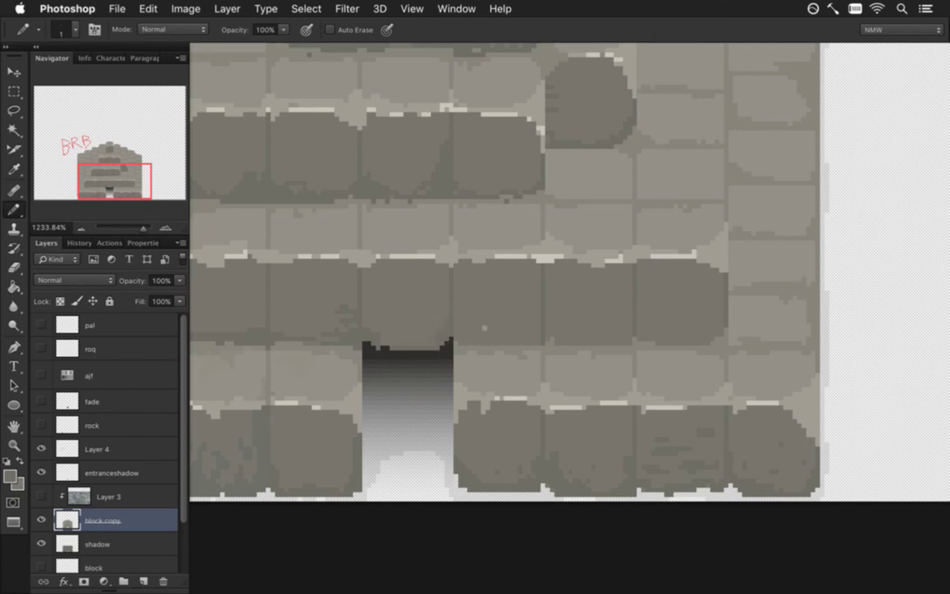
pyautogui.click(17, 133)
pyautogui.click(486, 384)
pyautogui.press('b')
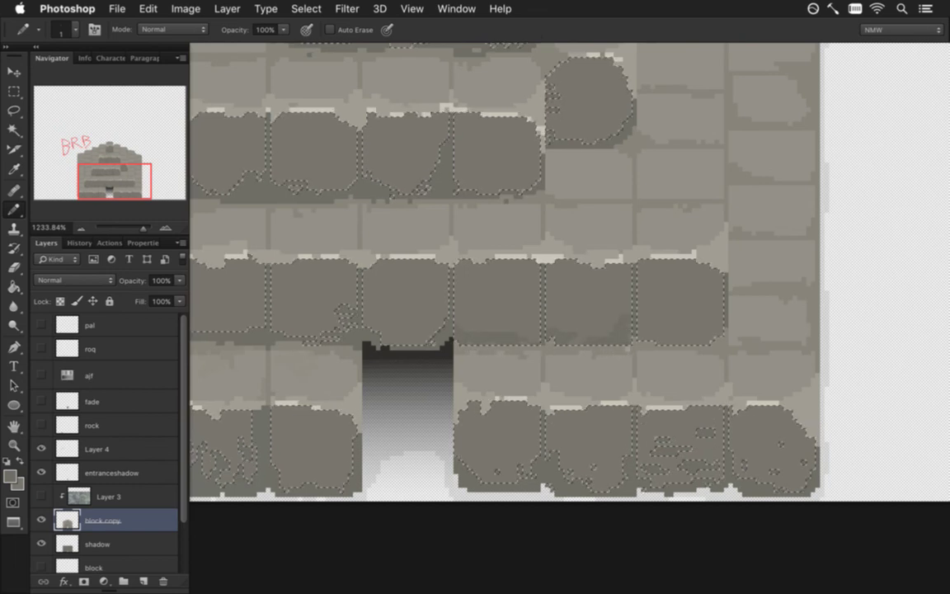
# Pencil a carved glyph pattern of short dark angular lines and dots on the block above the doorway
pyautogui.scroll(-5, 545, 355)
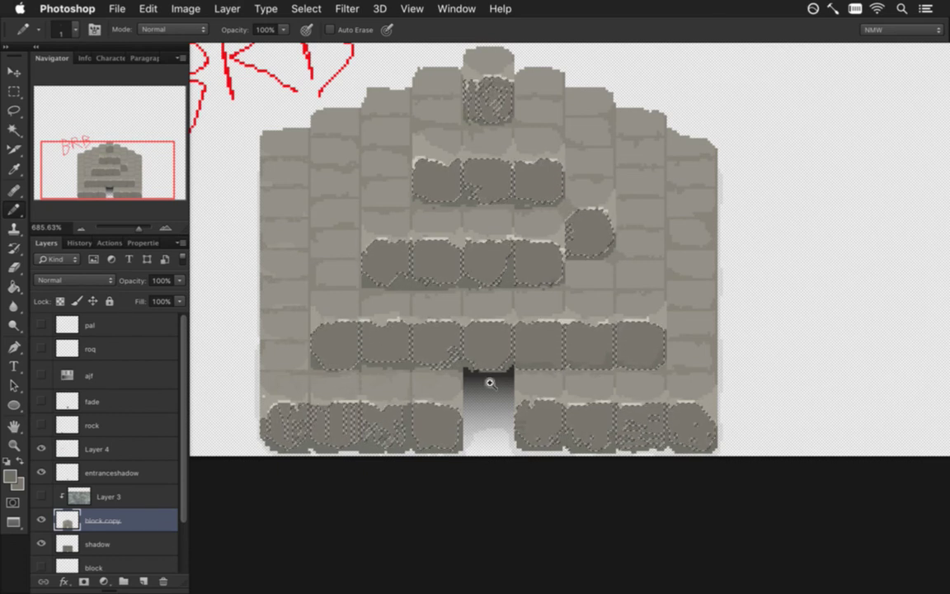
pyautogui.scroll(5, 494, 375)
pyautogui.scroll(1, 503, 316)
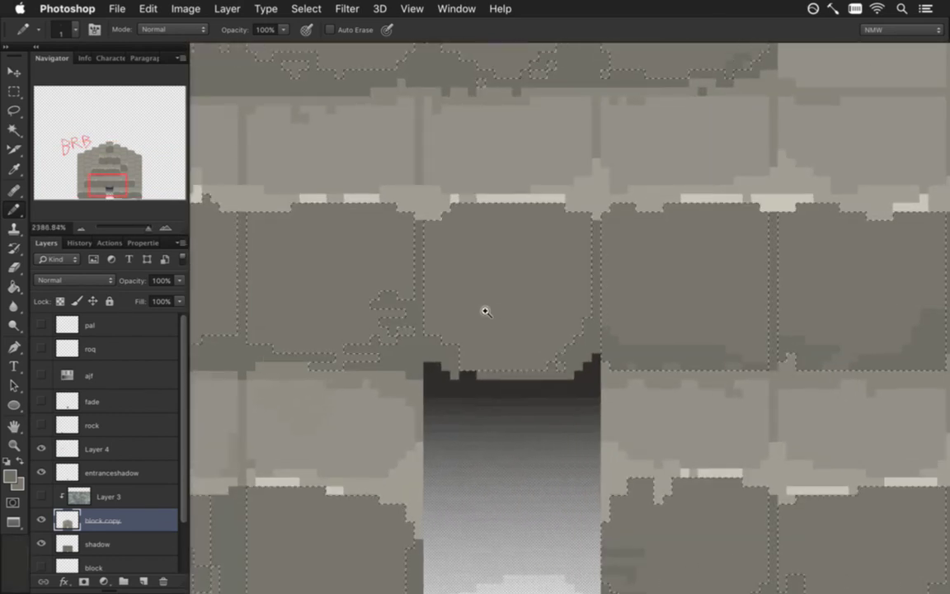
pyautogui.press('m')
pyautogui.press('b')
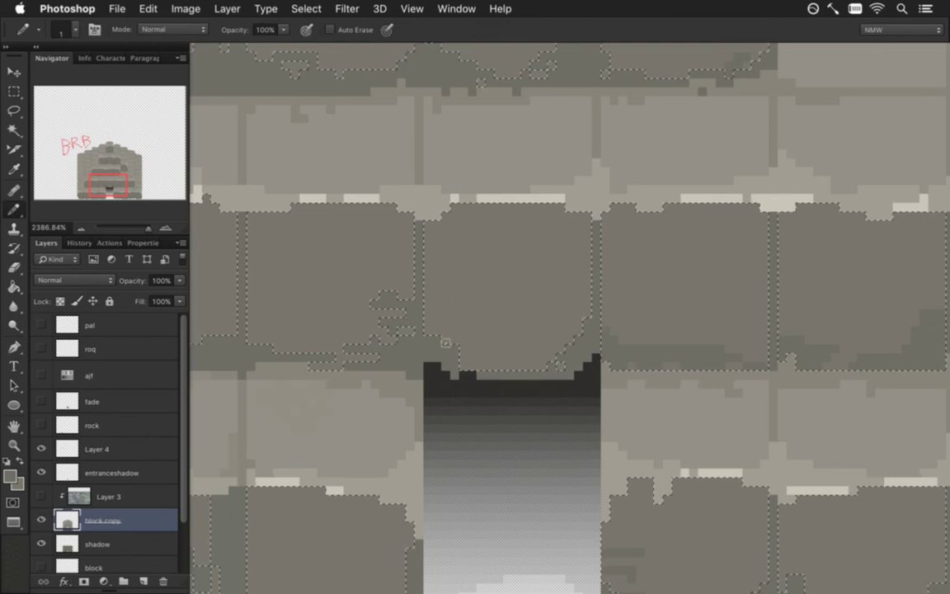
pyautogui.moveTo(438, 323); pyautogui.dragTo(455, 305)
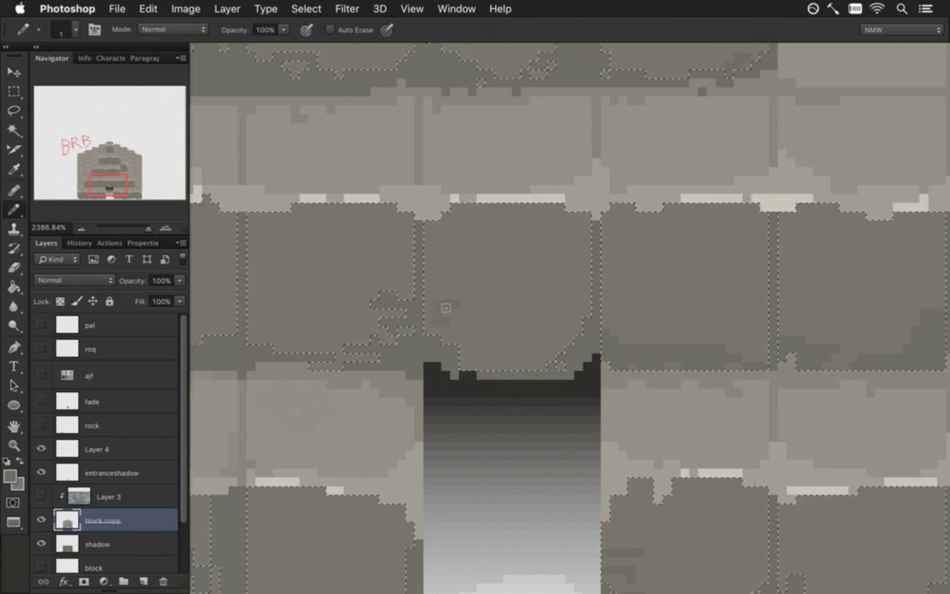
pyautogui.press('super+z')
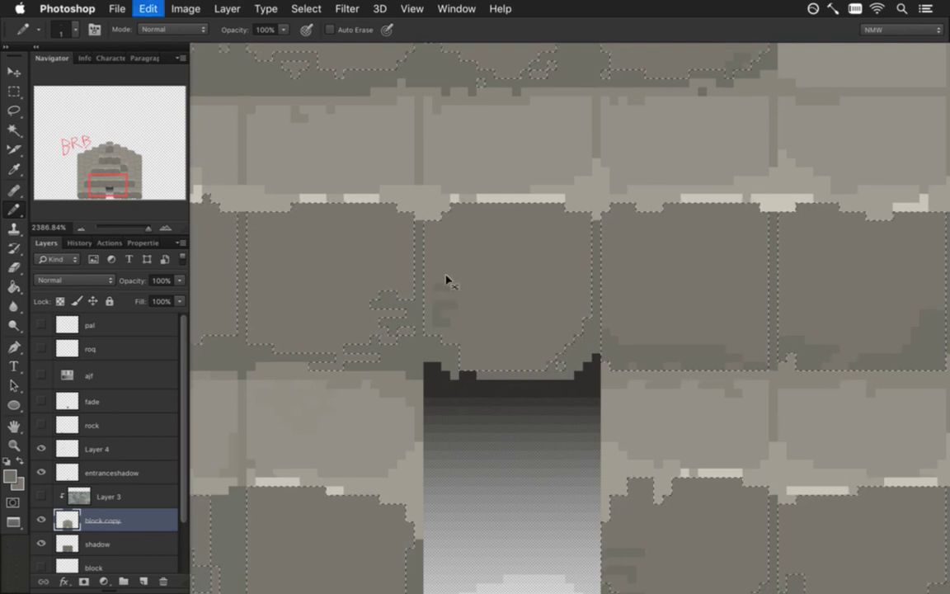
pyautogui.click(437, 285)
pyautogui.moveTo(471, 268)
pyautogui.mouseDown()
pyautogui.moveTo(437, 286)
pyautogui.moveTo(470, 288)
pyautogui.mouseUp()
pyautogui.click(456, 287)
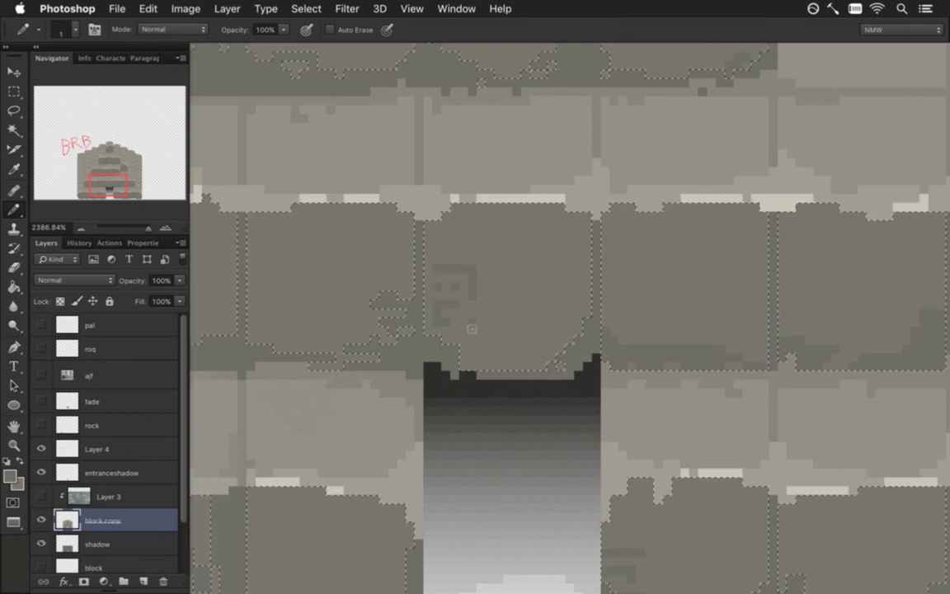
pyautogui.click(490, 307)
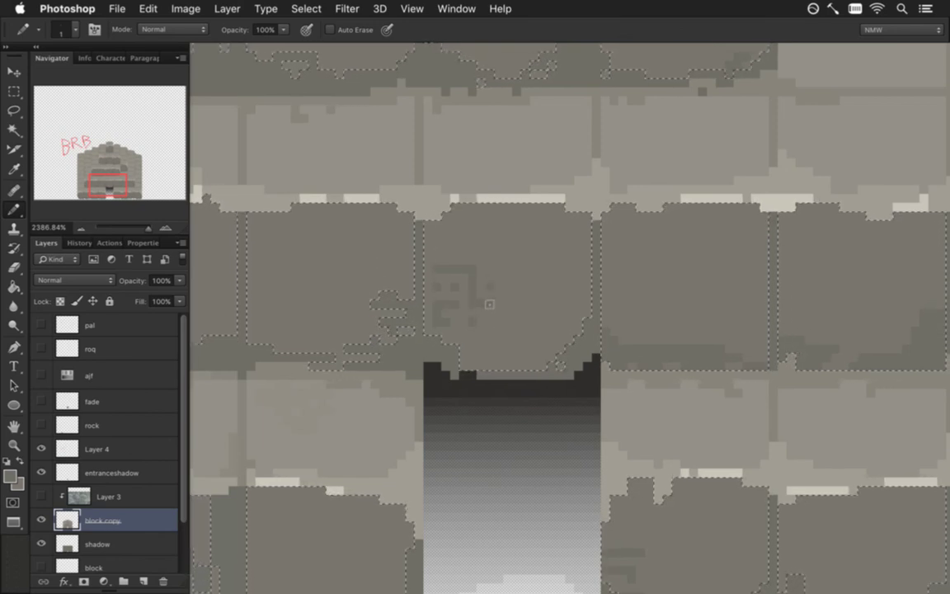
pyautogui.moveTo(491, 288); pyautogui.dragTo(491, 269)
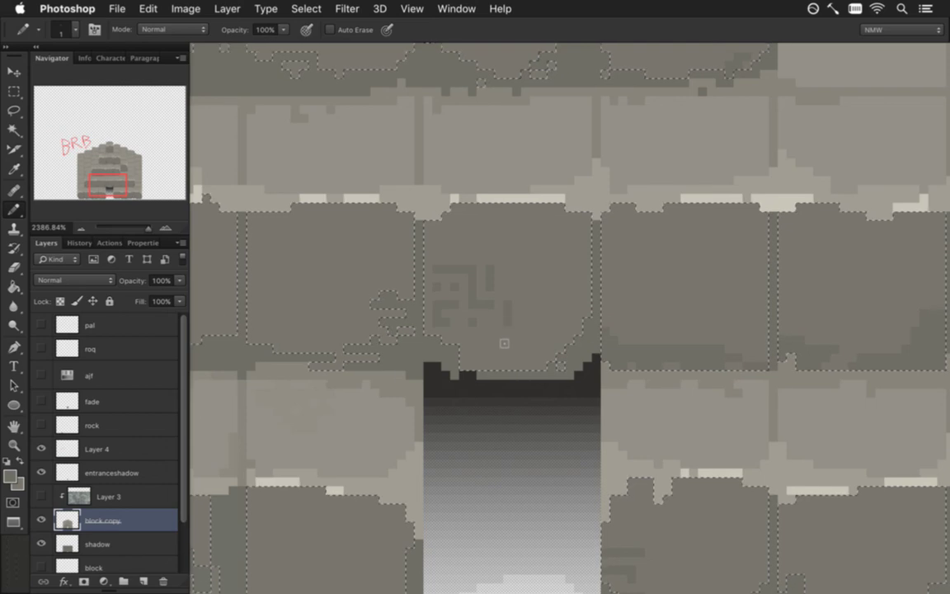